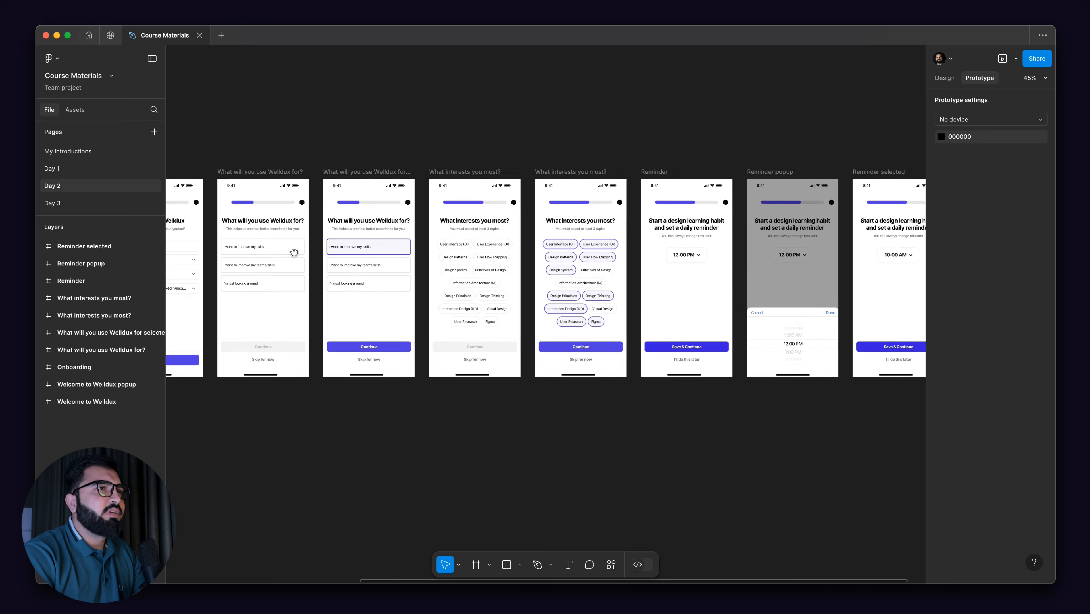
# - Copy the Reminder selected frame from the Day 2 page to Day 3 and align it with the top of Frame 1, beside it
pyautogui.click(624, 169)
pyautogui.click(623, 169)
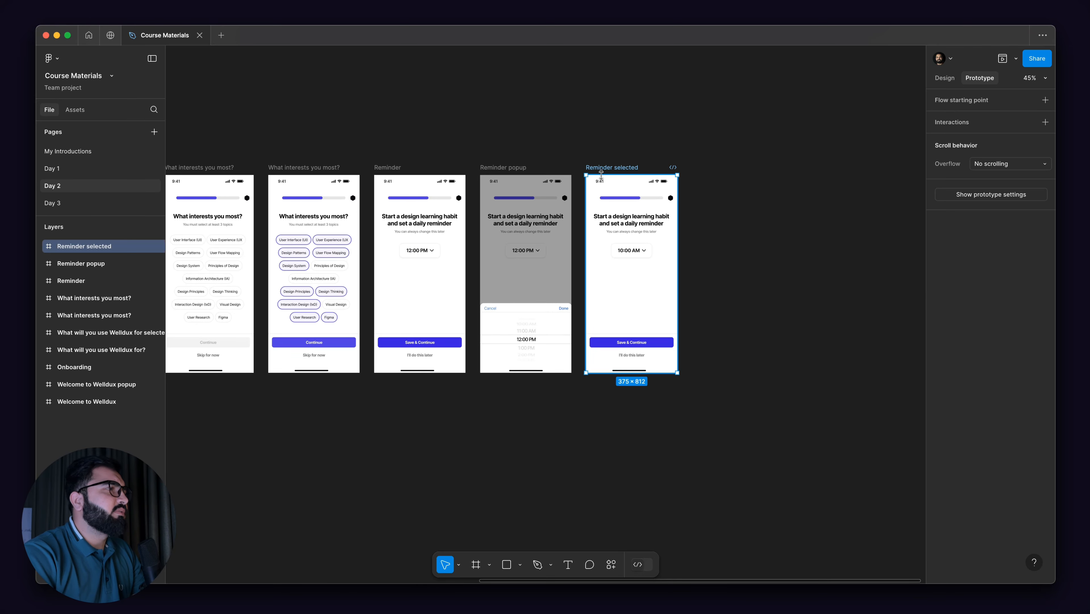
pyautogui.click(85, 203)
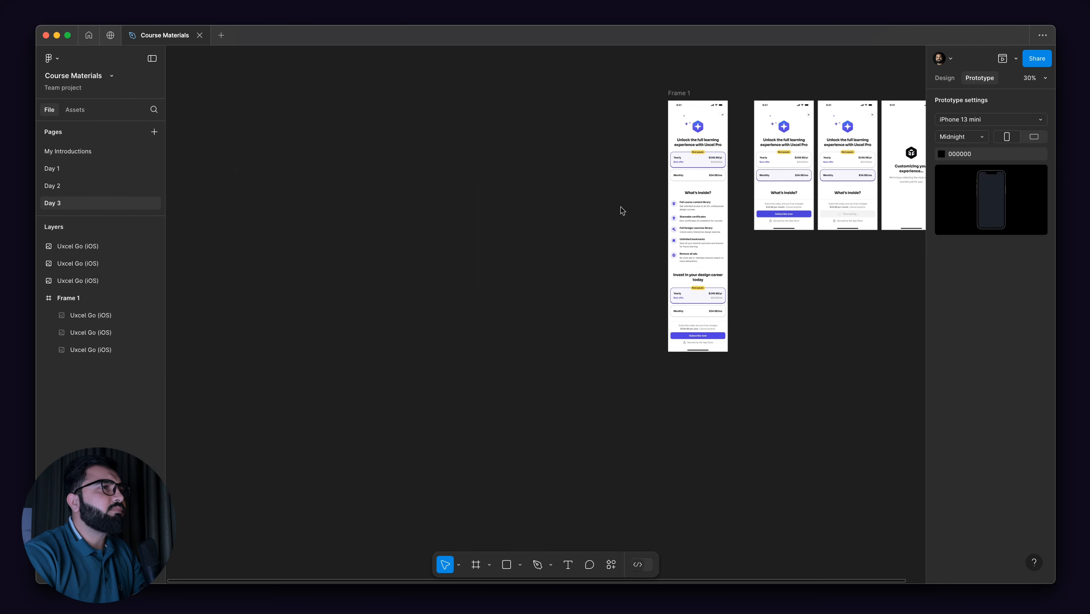
pyautogui.scroll(5, 602, 185)
pyautogui.press('super+v')
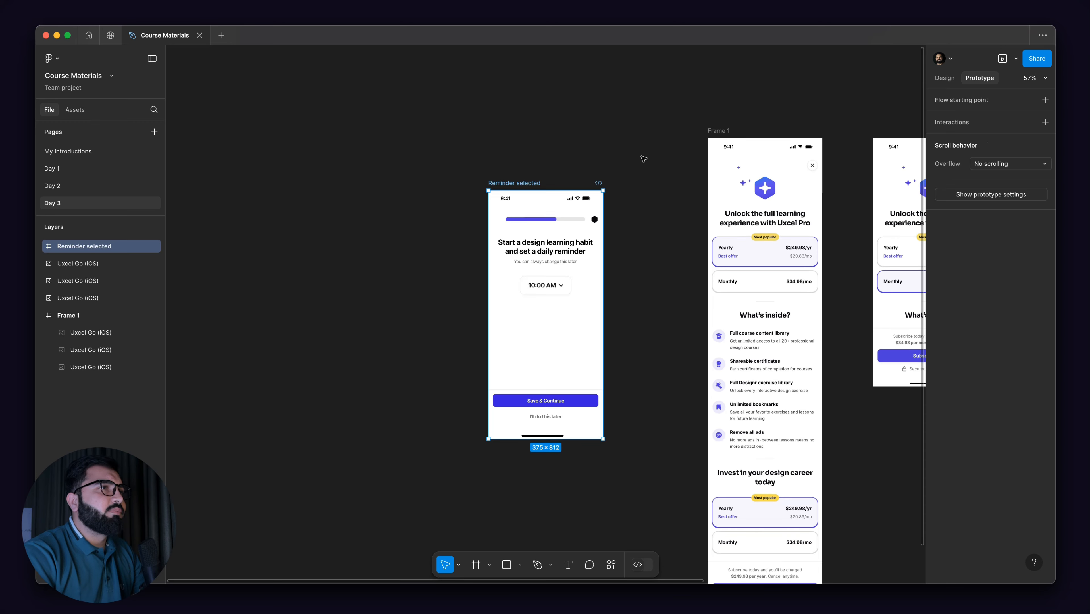
pyautogui.moveTo(525, 183); pyautogui.dragTo(601, 131)
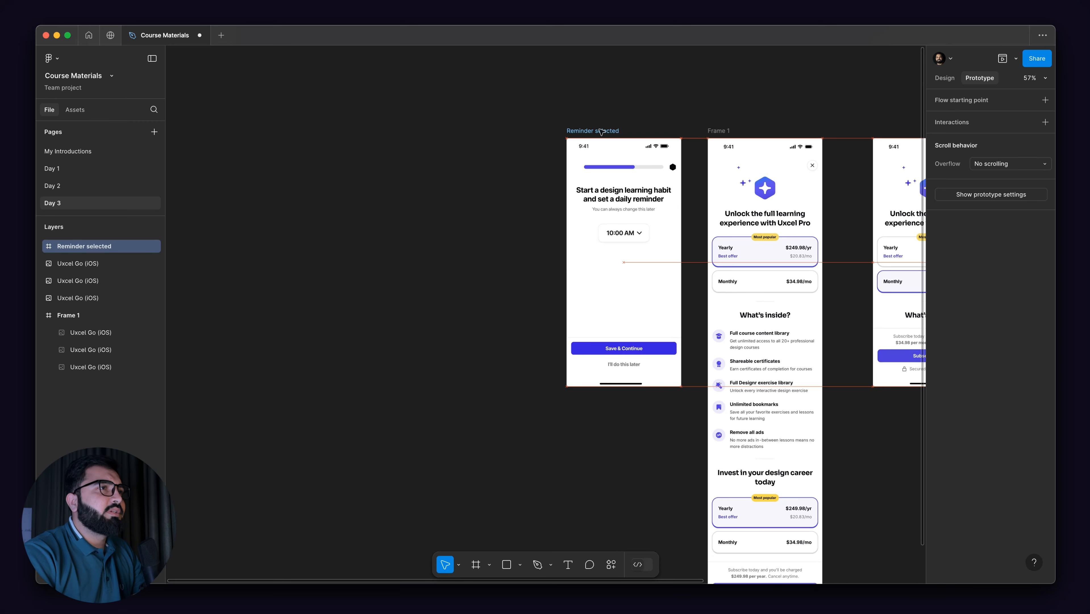
pyautogui.moveTo(666, 138); pyautogui.dragTo(666, 137)
# - Move the heading text and time selector down together in the copied frame, centring them between status bar and button with 216 px gaps
pyautogui.scroll(5, 665, 138)
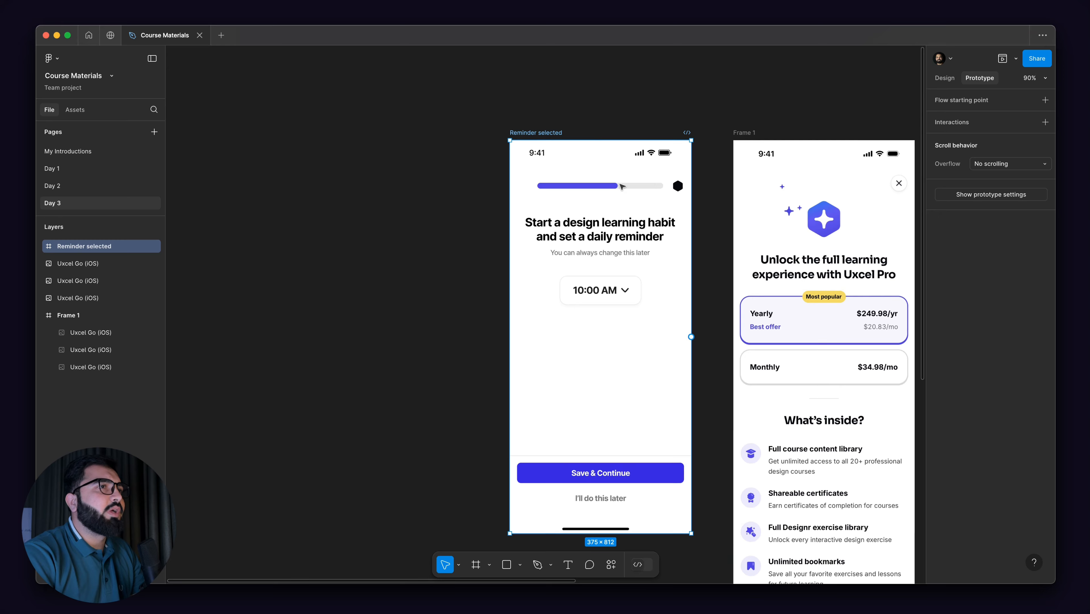
pyautogui.hscroll(5, 622, 187)
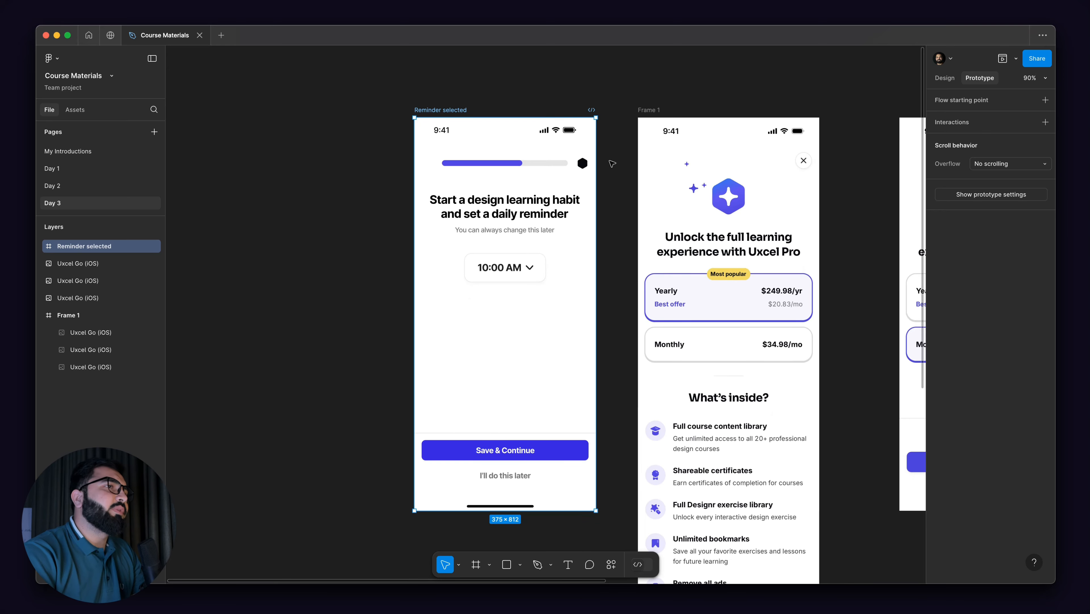
pyautogui.scroll(5, 766, 199)
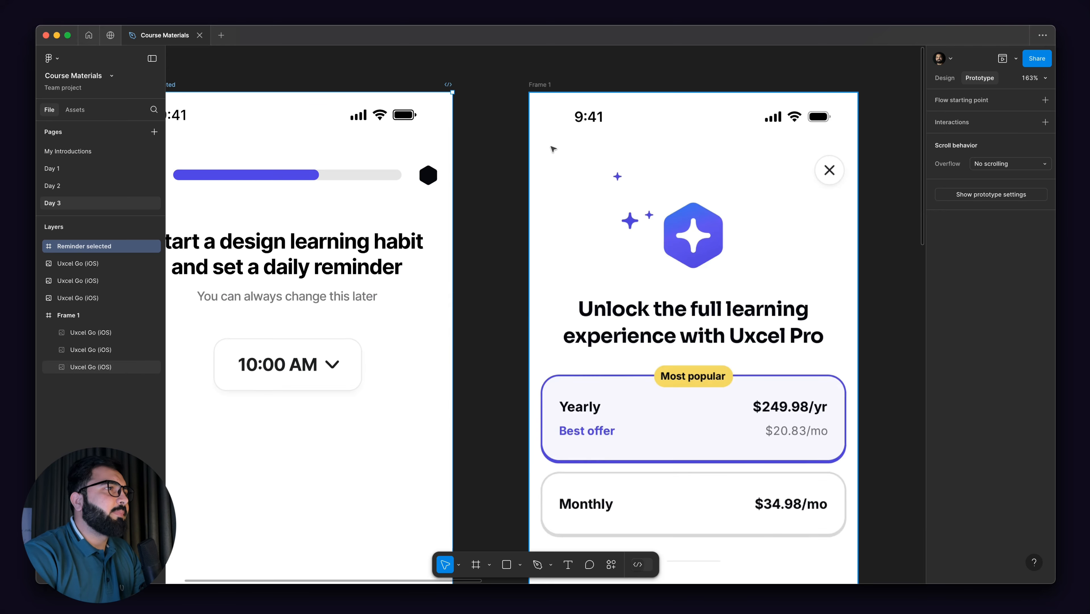
pyautogui.hscroll(-3, 579, 200)
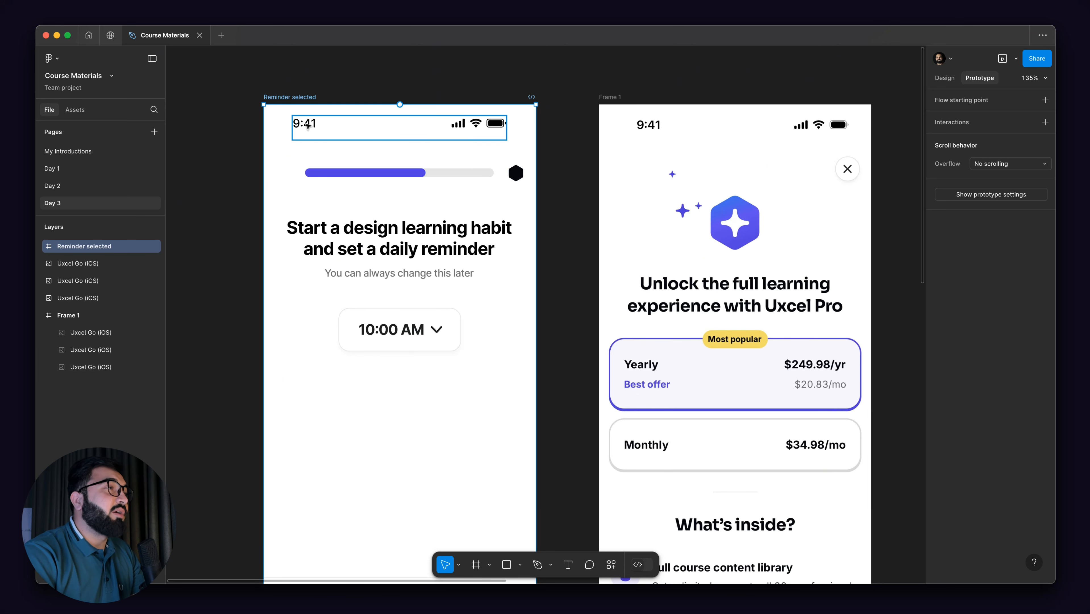
pyautogui.scroll(-2, 488, 138)
pyautogui.hscroll(-2, 487, 139)
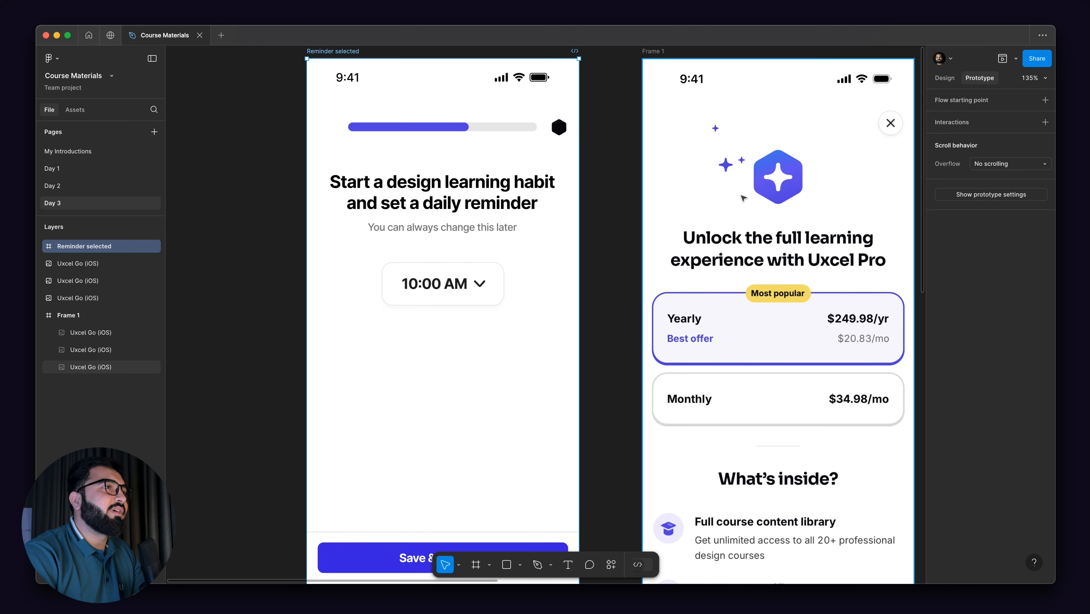
pyautogui.moveTo(644, 220); pyautogui.dragTo(610, 221)
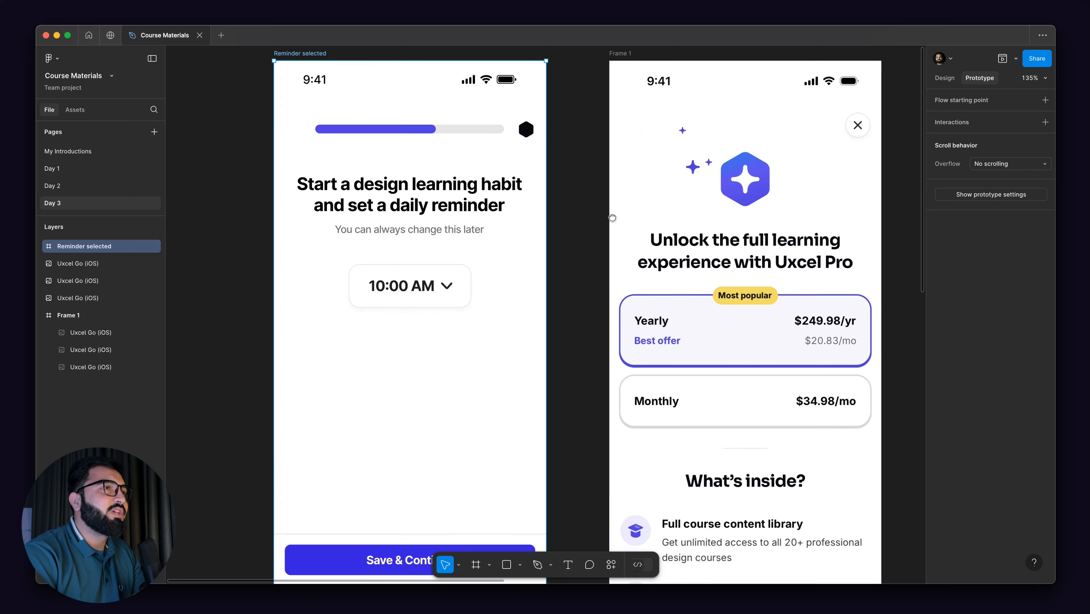
pyautogui.click(429, 195)
pyautogui.scroll(-2, 533, 231)
pyautogui.hscroll(-3, 533, 230)
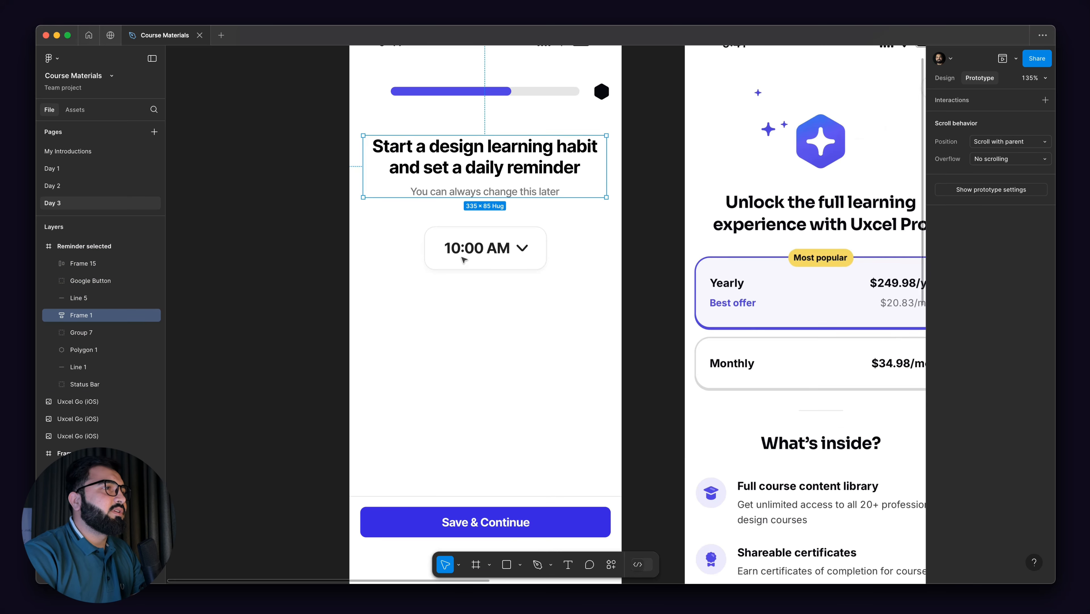
pyautogui.click(464, 256)
pyautogui.keyDown('shift'); pyautogui.click(481, 148); pyautogui.keyUp('shift')
# - Delete the progress bar and the black hexagon from the copied Reminder selected frame
pyautogui.scroll(5, 508, 166)
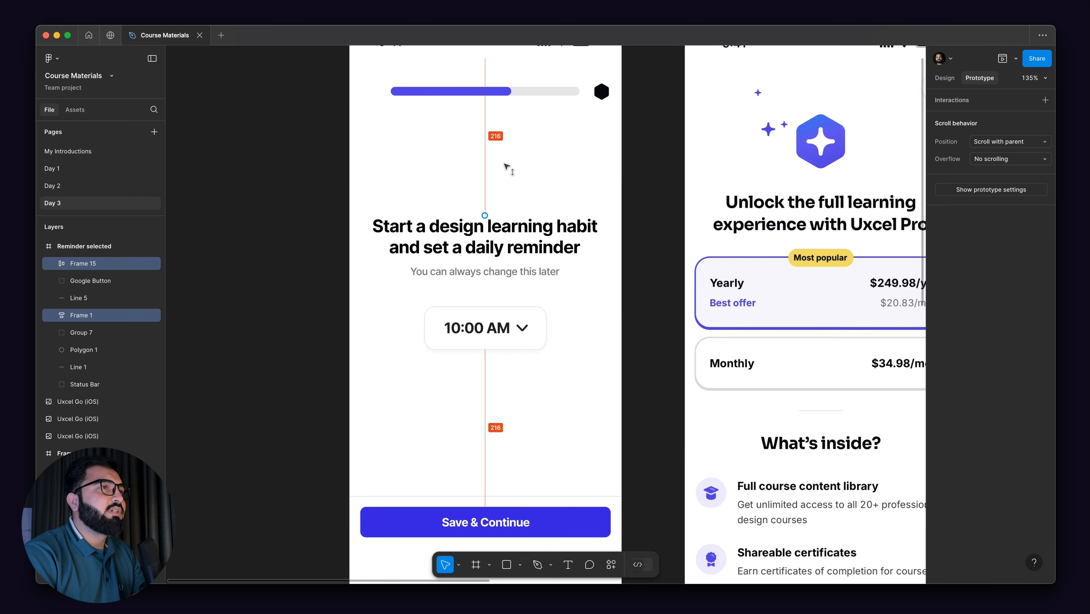
pyautogui.click(510, 168)
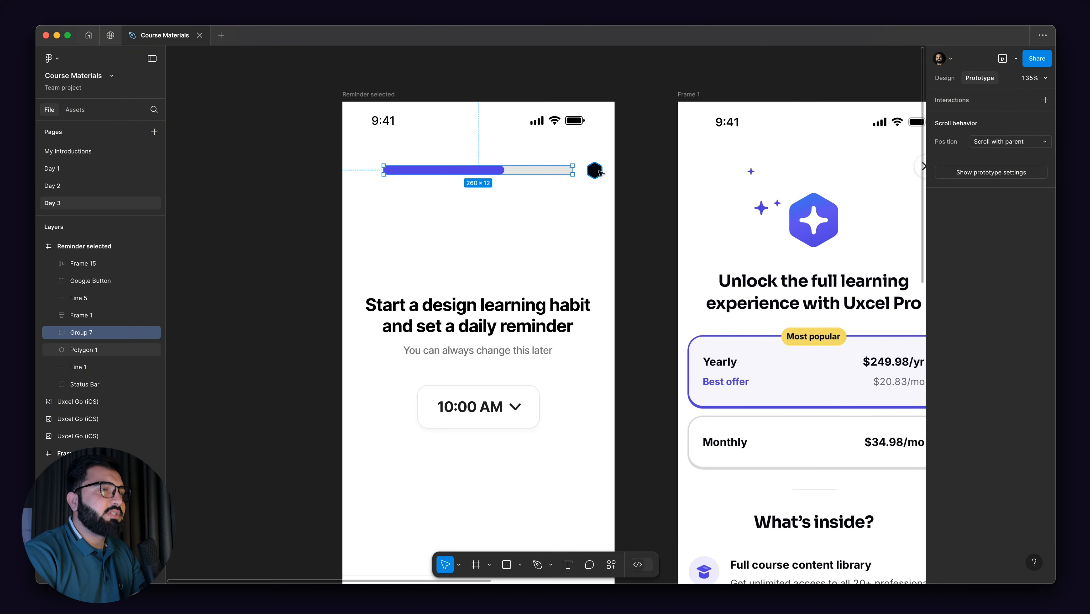
pyautogui.keyDown('shift'); pyautogui.click(596, 170); pyautogui.keyUp('shift')
pyautogui.press('Delete')
# - Examine the close button in Frame 1 and review the onboarding screens on the Day 2 page
pyautogui.hscroll(5, 514, 179)
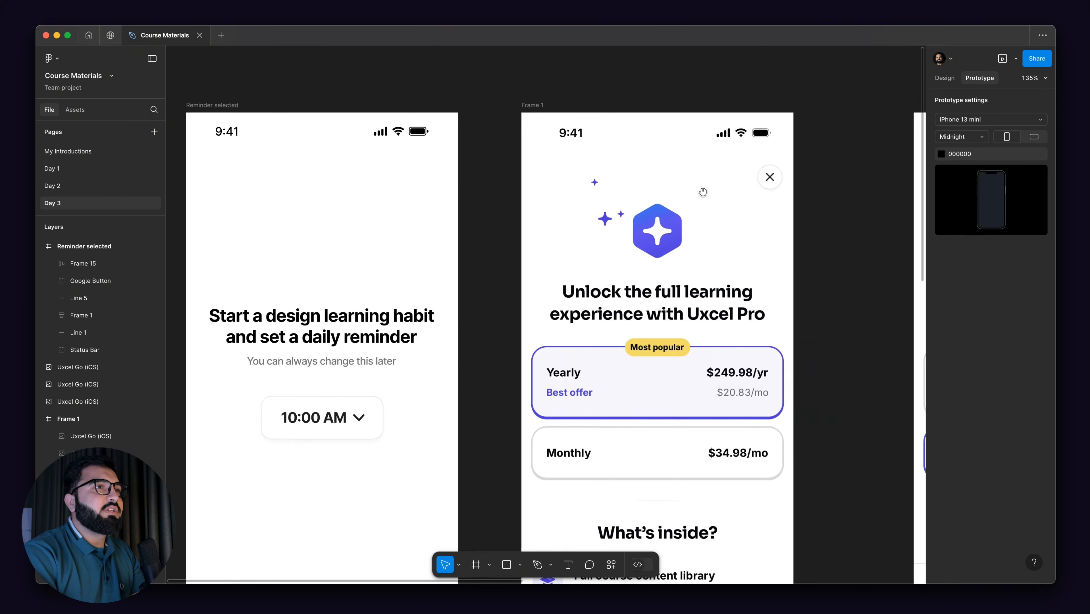
pyautogui.scroll(5, 796, 146)
pyautogui.scroll(-5, 751, 157)
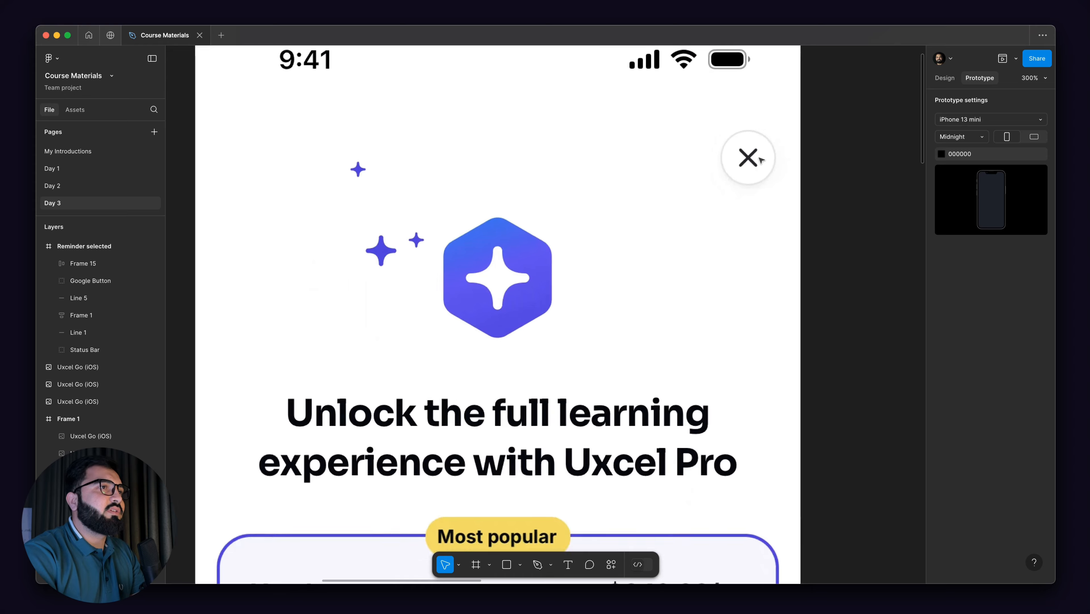
pyautogui.scroll(3, 756, 159)
pyautogui.scroll(-8, 757, 159)
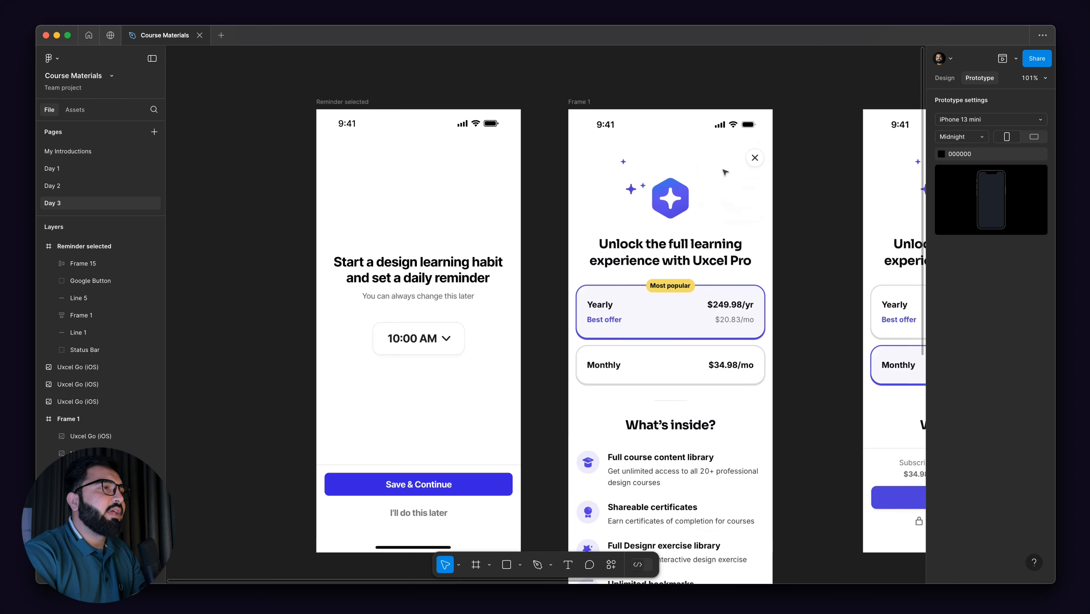
pyautogui.click(62, 185)
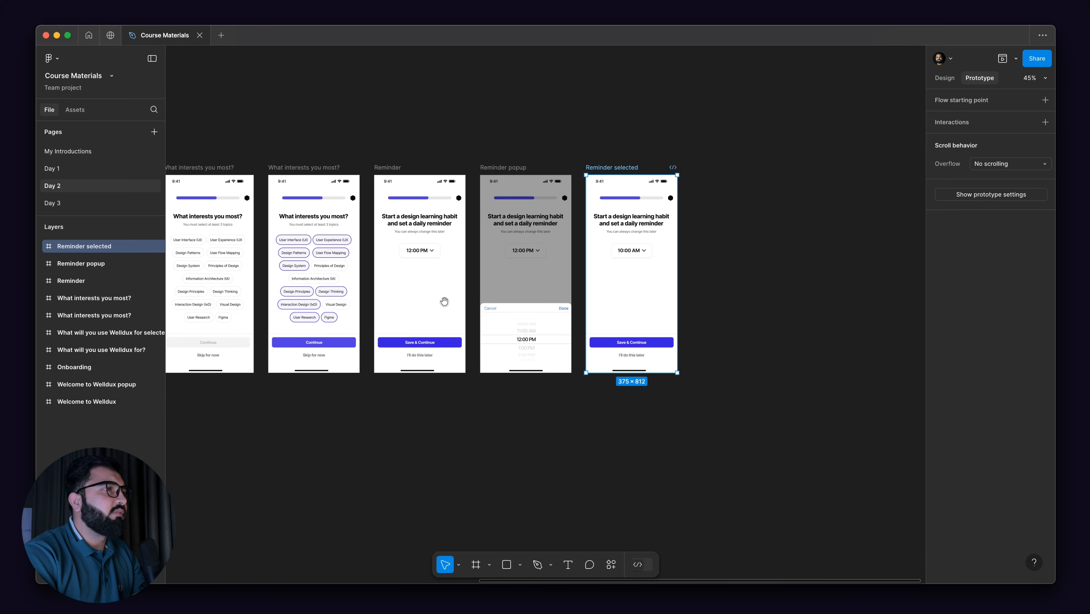
pyautogui.moveTo(444, 301); pyautogui.dragTo(797, 275)
pyautogui.moveTo(462, 301); pyautogui.dragTo(793, 295)
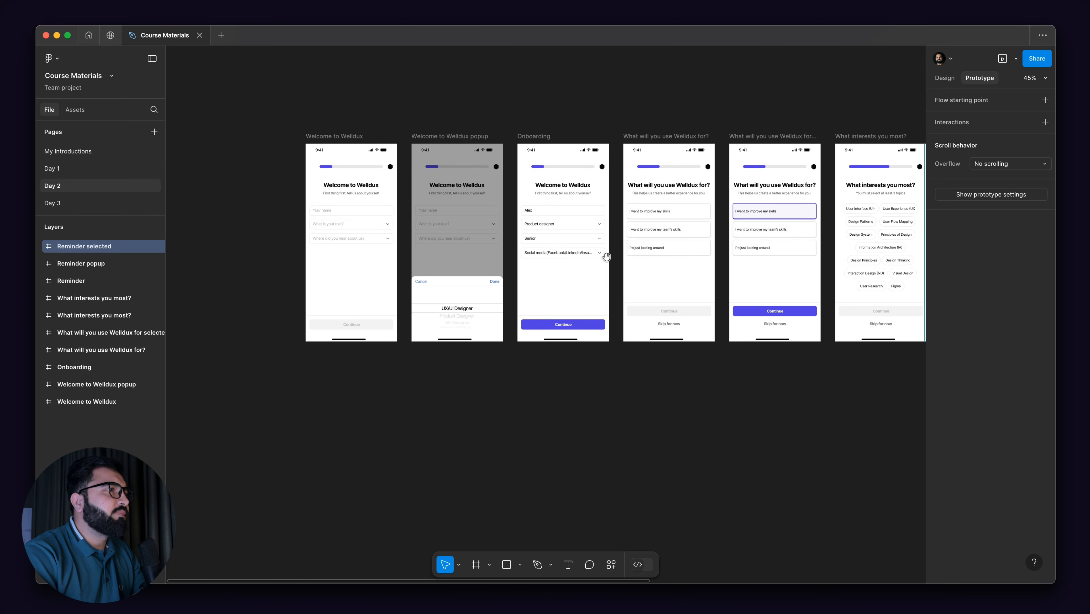
pyautogui.moveTo(707, 293); pyautogui.dragTo(506, 310)
pyautogui.moveTo(674, 282); pyautogui.dragTo(499, 294)
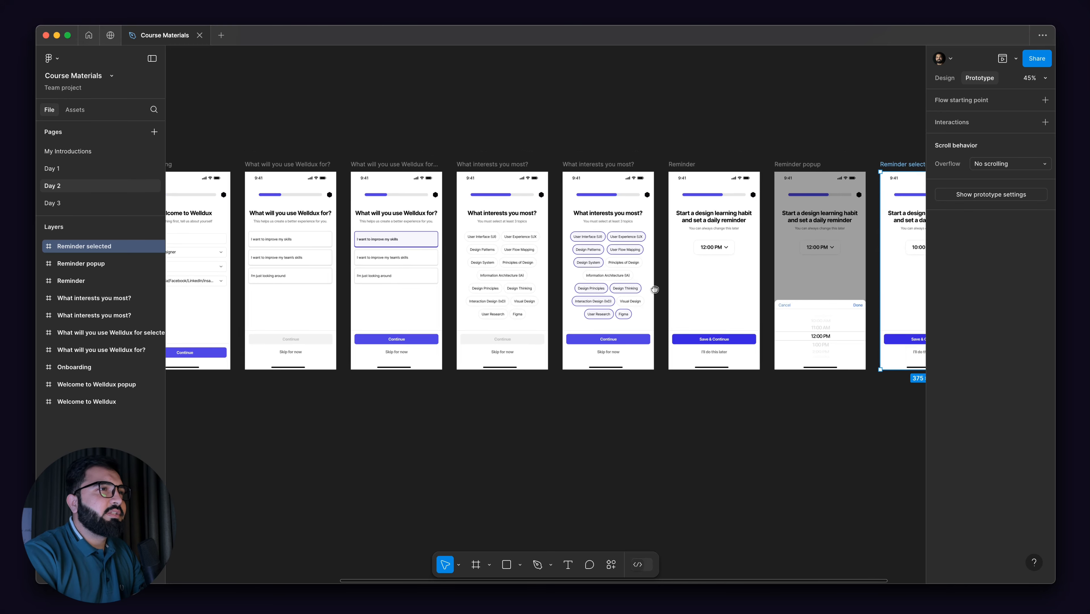
pyautogui.moveTo(655, 289); pyautogui.dragTo(577, 287)
pyautogui.moveTo(724, 279)
pyautogui.mouseDown()
pyautogui.moveTo(690, 276)
pyautogui.moveTo(833, 267)
pyautogui.mouseUp()
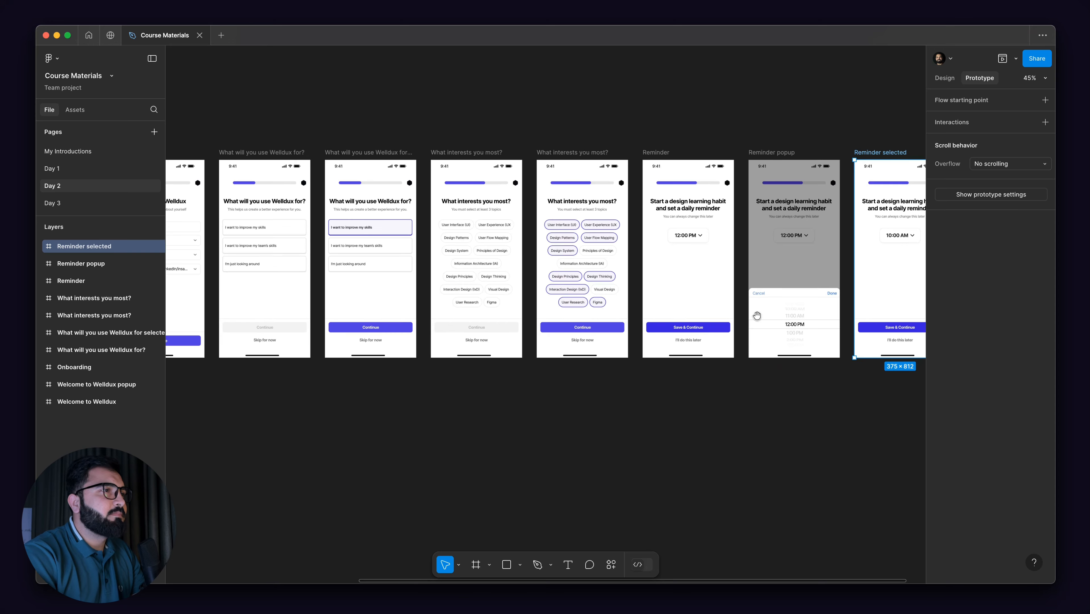
pyautogui.moveTo(757, 316); pyautogui.dragTo(909, 338)
# - Review the sign-up screens on the Day 1 page and compare them with the onboarding and reminder screens on Day 2
pyautogui.click(54, 168)
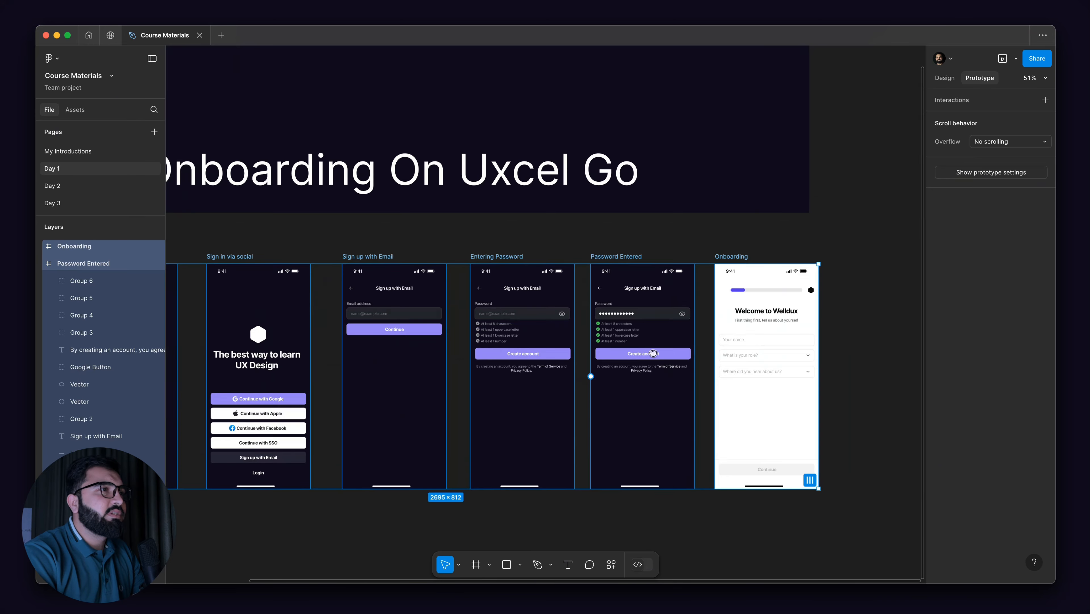
pyautogui.moveTo(769, 360)
pyautogui.mouseDown()
pyautogui.moveTo(695, 350)
pyautogui.moveTo(750, 267)
pyautogui.mouseUp()
pyautogui.moveTo(355, 330); pyautogui.dragTo(536, 314)
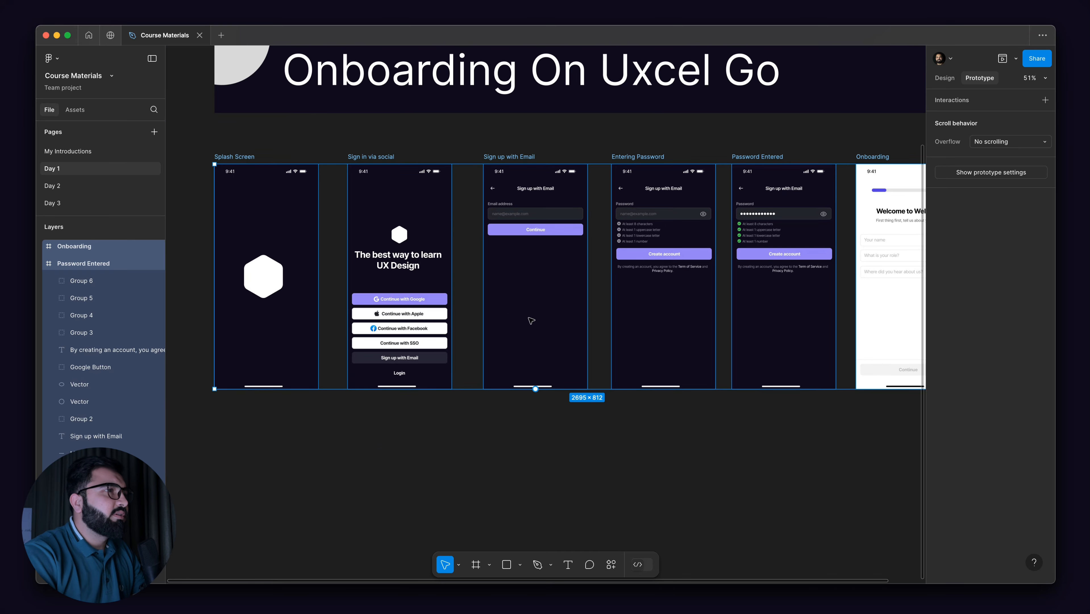
pyautogui.moveTo(738, 318); pyautogui.dragTo(566, 335)
pyautogui.click(52, 186)
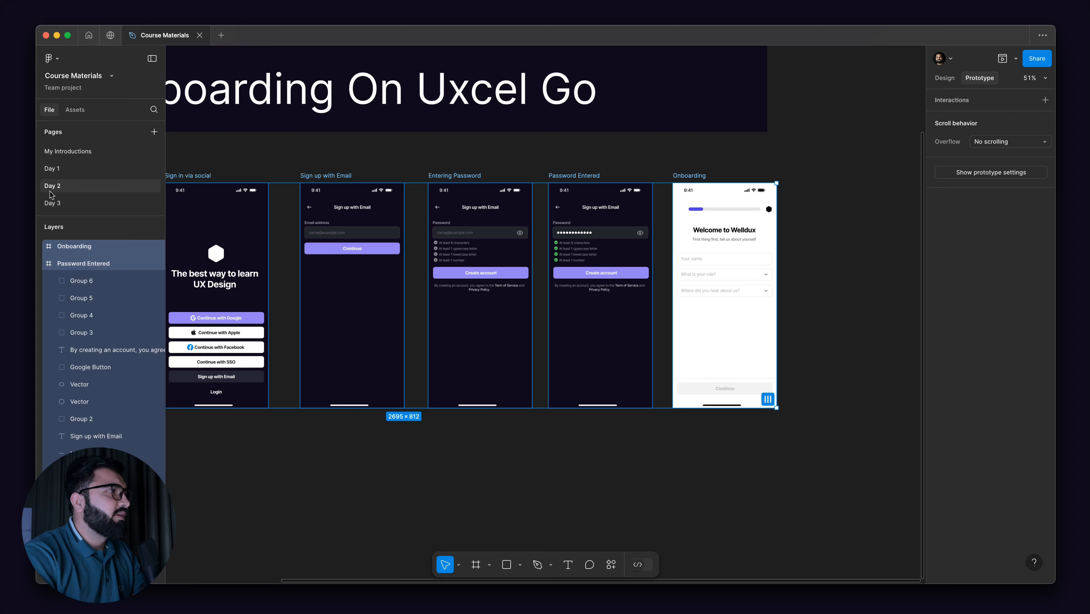
pyautogui.hscroll(2, 688, 327)
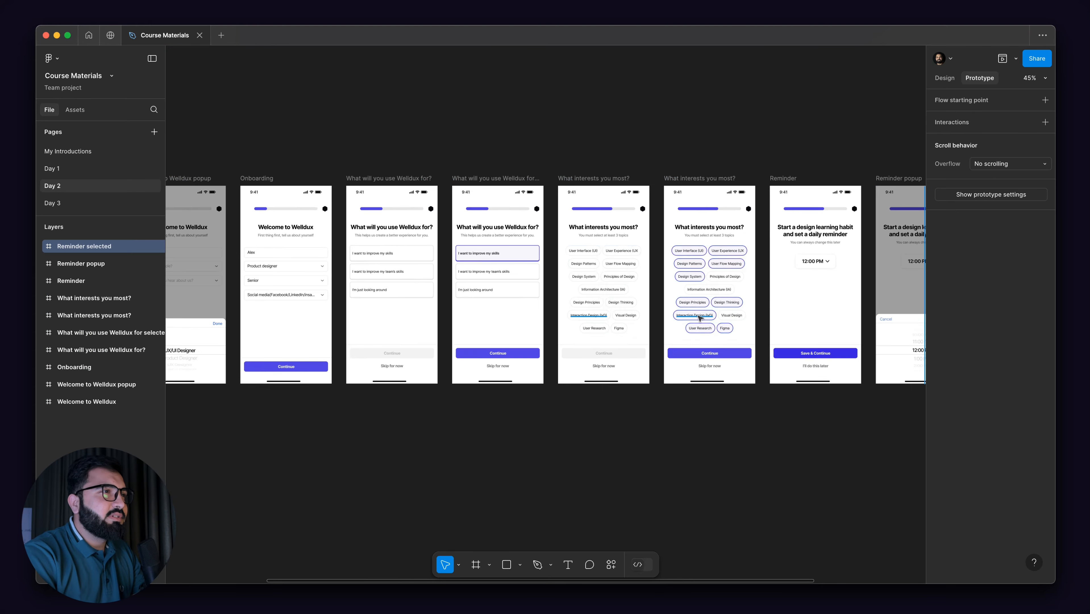
pyautogui.scroll(5, 730, 318)
pyautogui.hscroll(10, 523, 349)
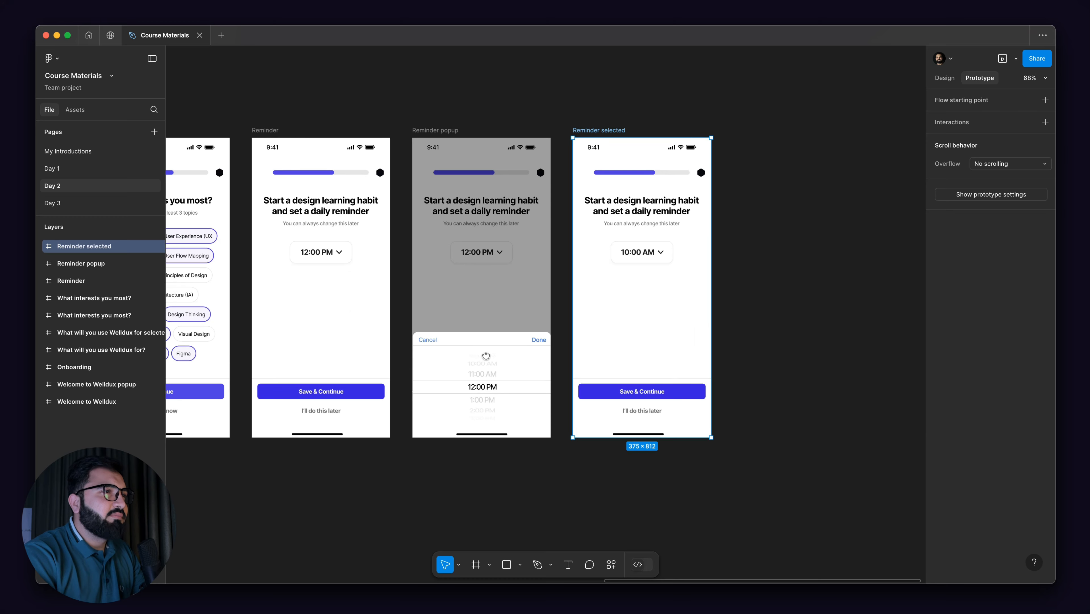
pyautogui.scroll(-3, 486, 356)
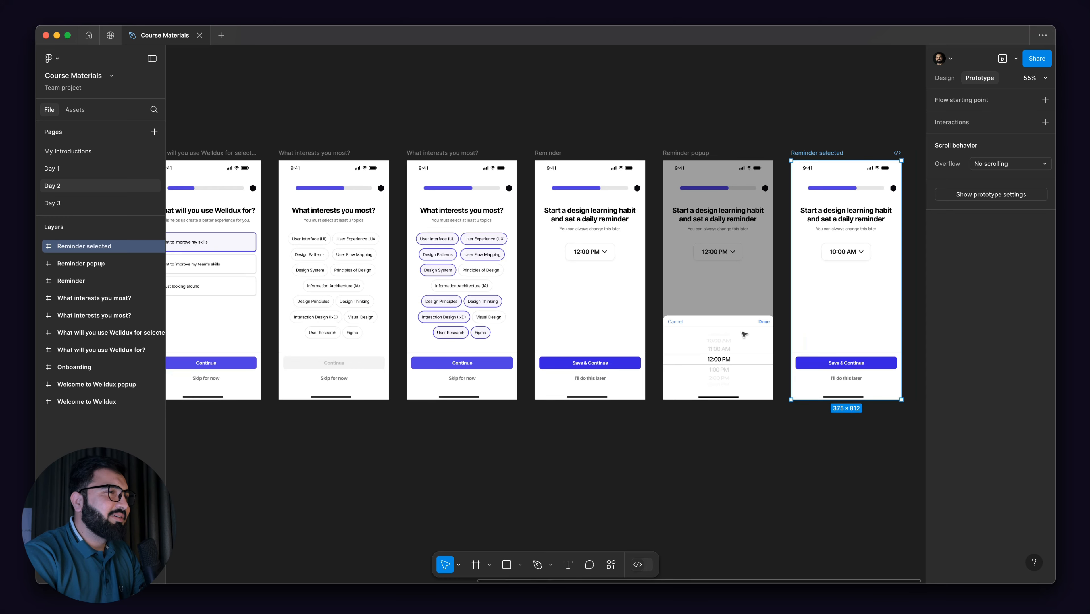
pyautogui.hscroll(-4, 600, 330)
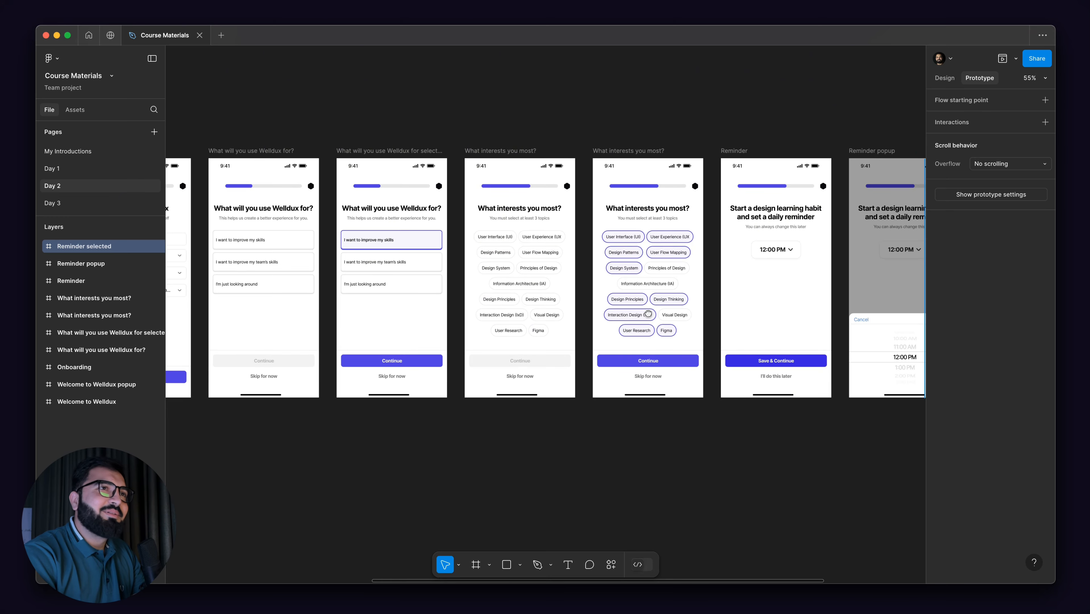
pyautogui.hscroll(-5, 606, 316)
pyautogui.hscroll(-3, 565, 315)
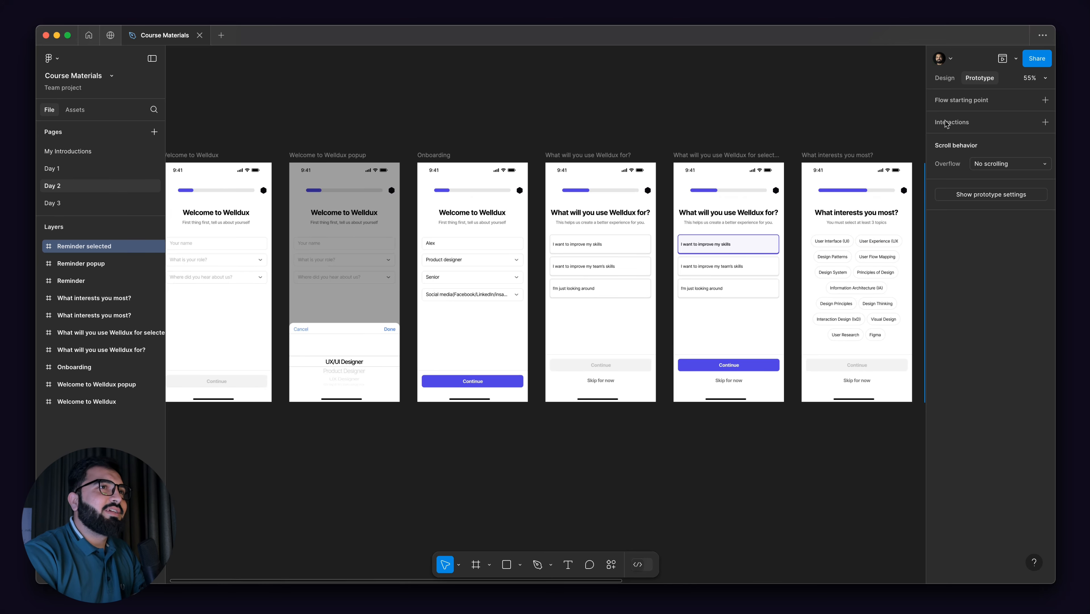
# - On the Day 3 page, draw a 10 × 10 diagonal Pen line over one stroke of the cross in Frame 1's close button
pyautogui.click(944, 80)
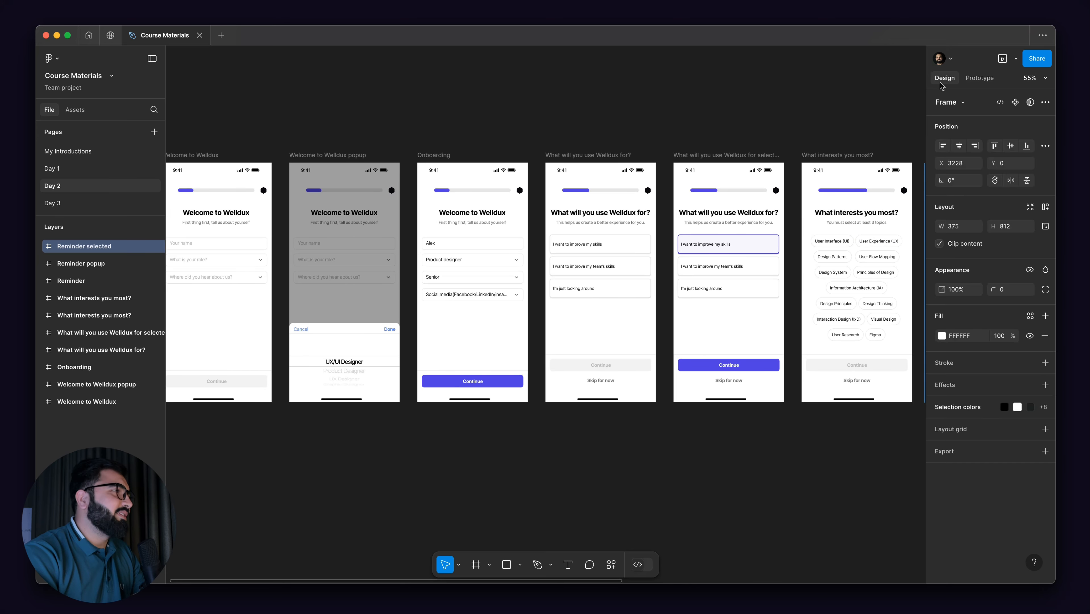
pyautogui.click(64, 202)
pyautogui.hscroll(3, 691, 143)
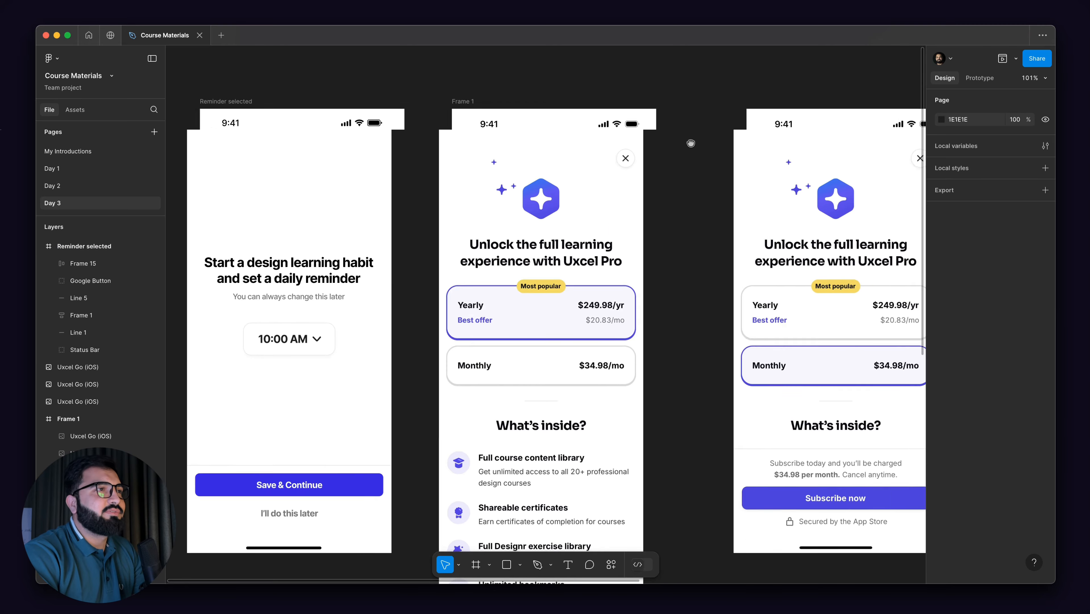
pyautogui.scroll(15, 648, 176)
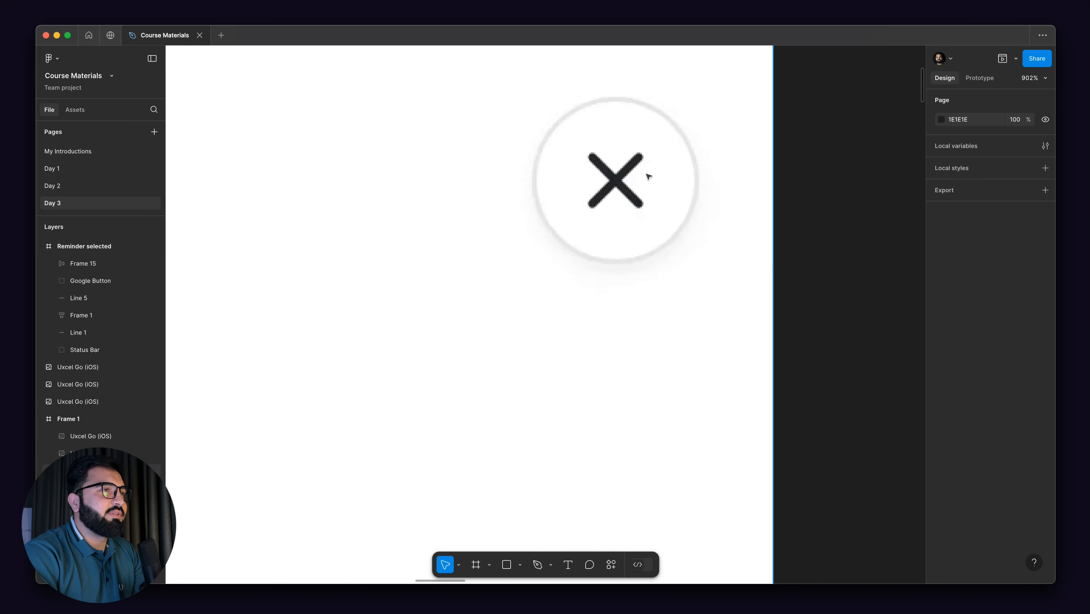
pyautogui.scroll(1, 649, 177)
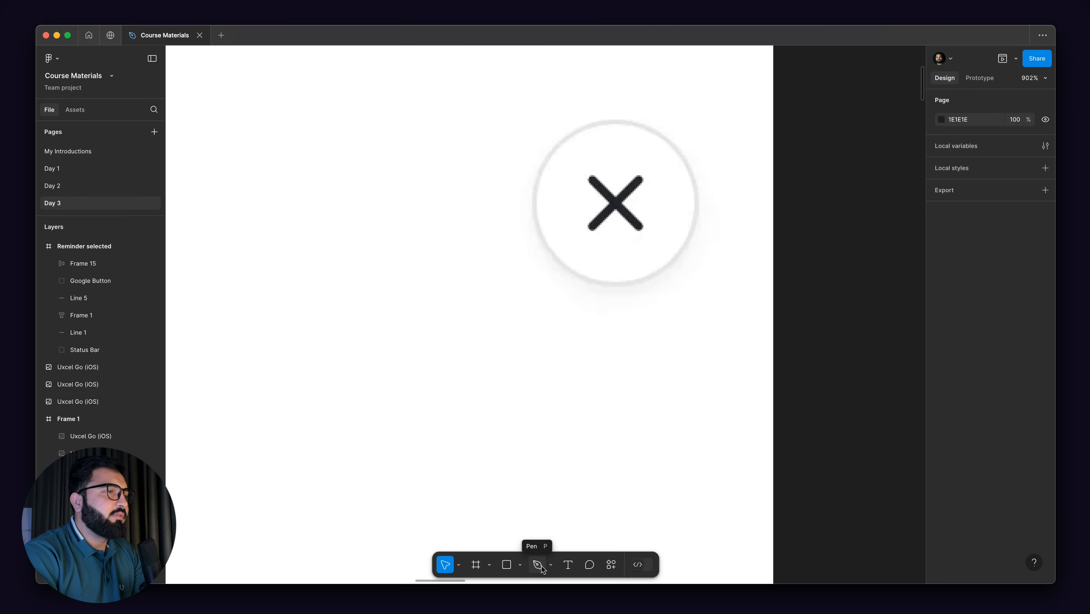
pyautogui.click(519, 568)
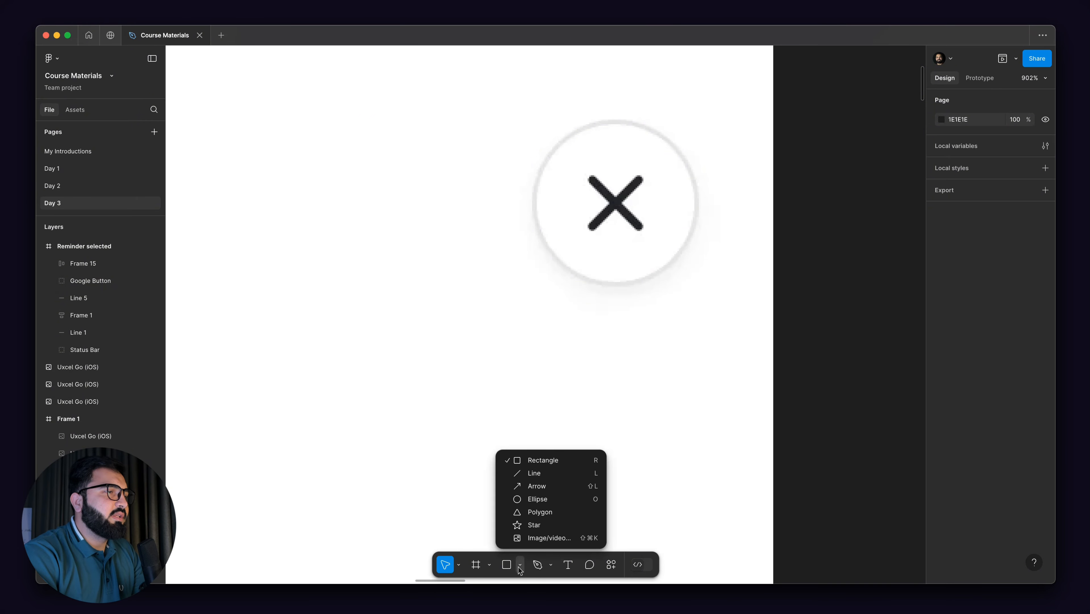
pyautogui.click(519, 567)
pyautogui.click(536, 567)
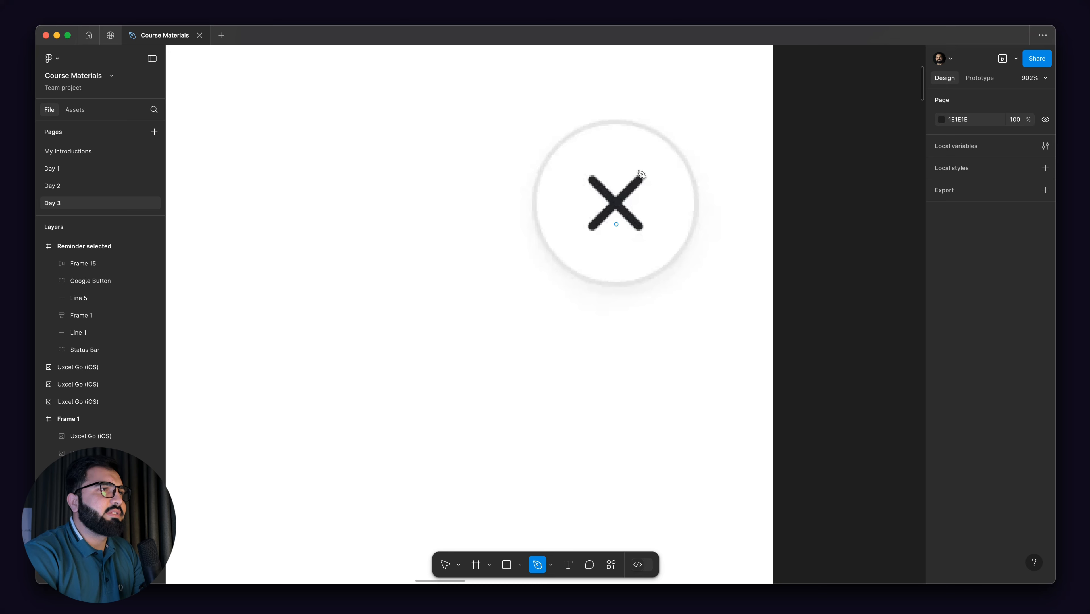
pyautogui.scroll(5, 642, 174)
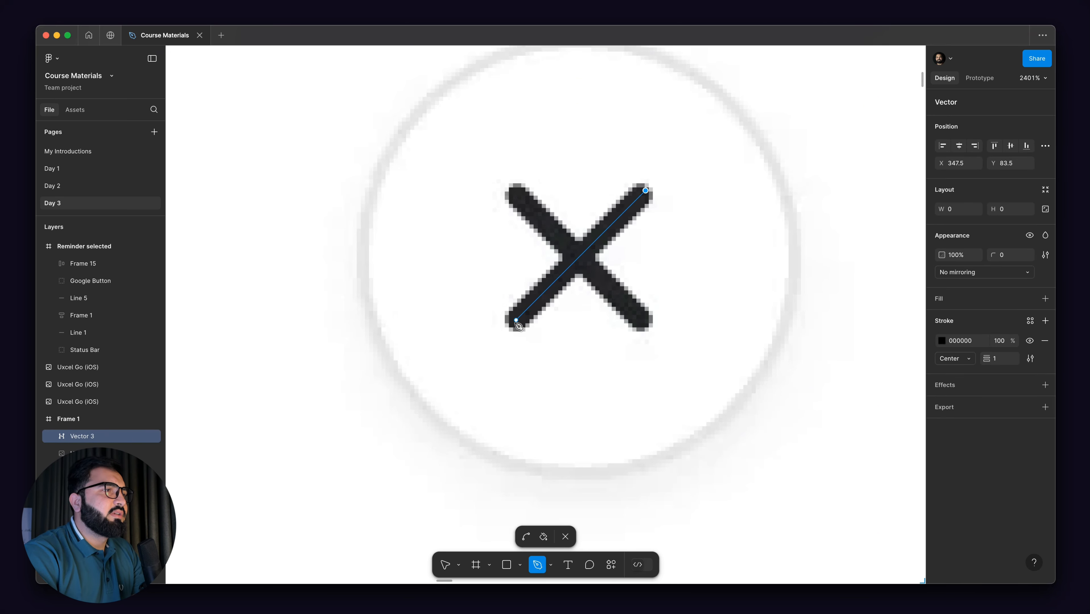
pyautogui.click(516, 321)
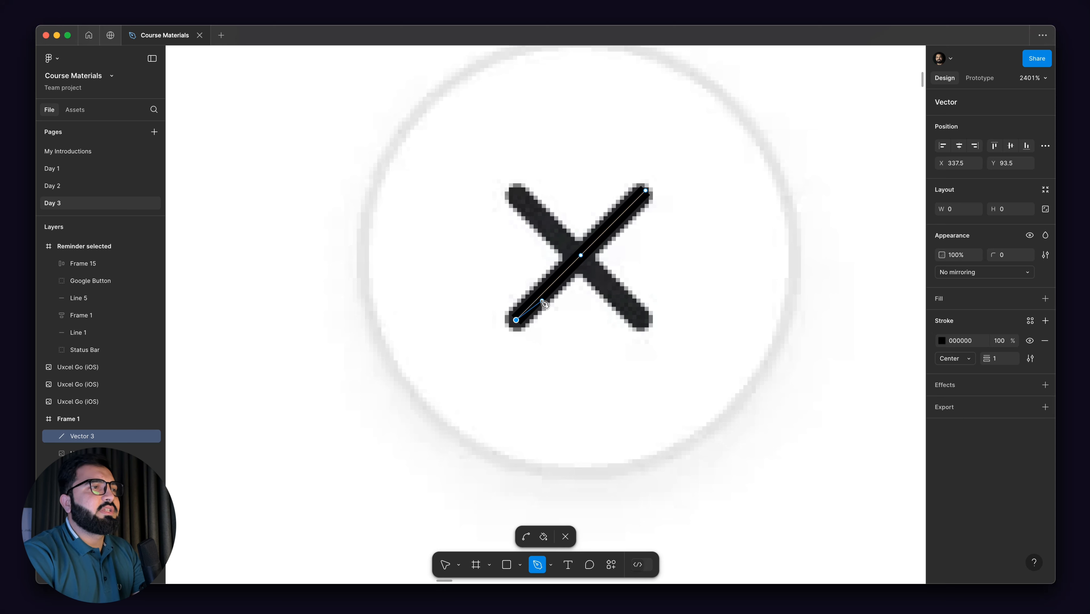
pyautogui.press('Escape')
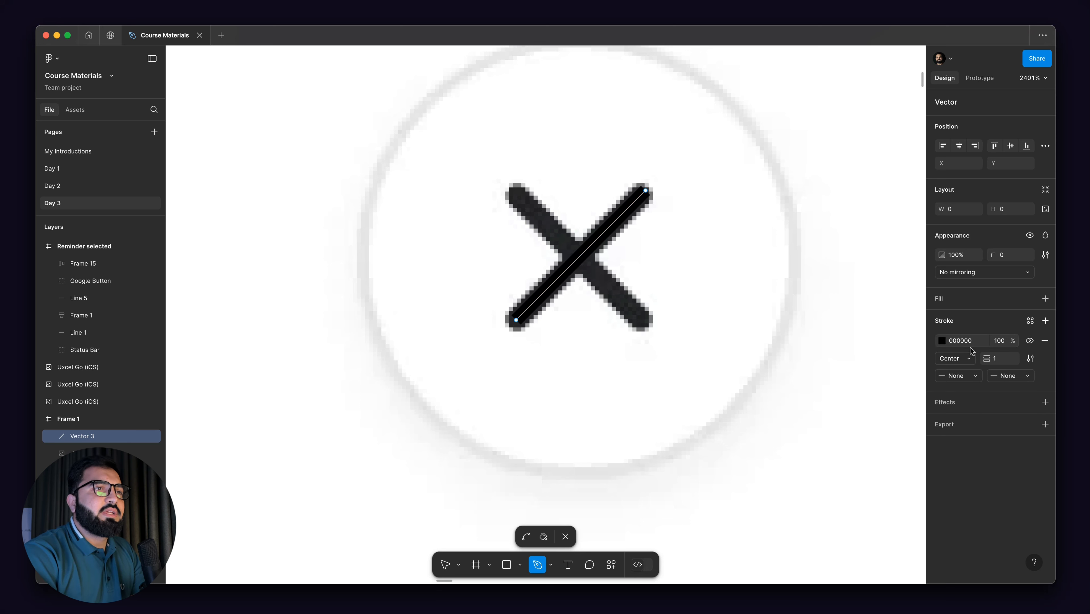
# - Set the diagonal line's stroke weight to 2 with Round caps at both ends, and finish editing the vector
pyautogui.click(997, 359)
pyautogui.write('2')
pyautogui.press('Return')
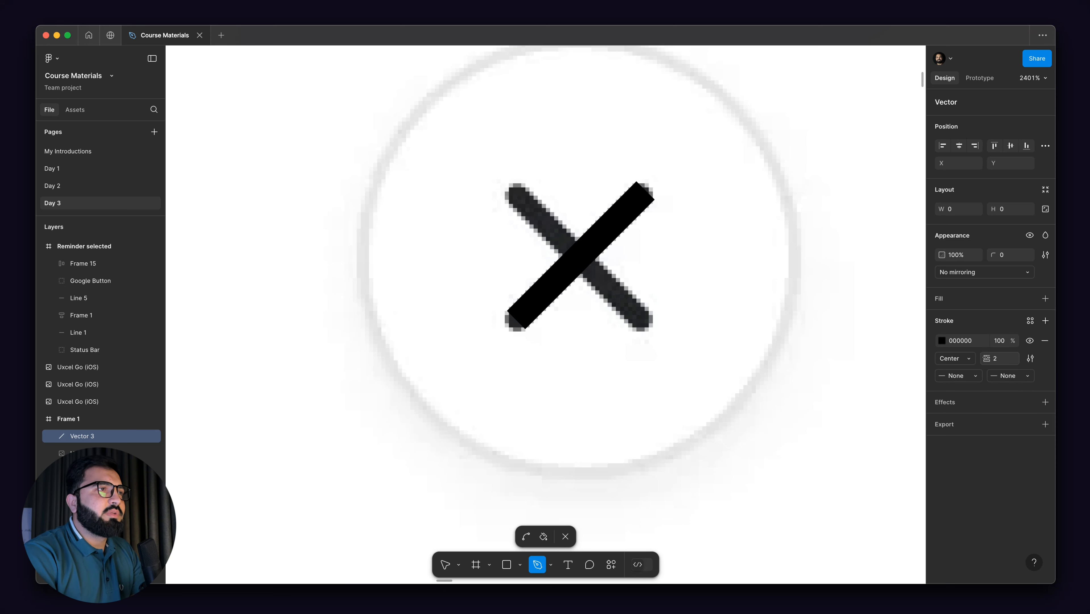
pyautogui.click(958, 376)
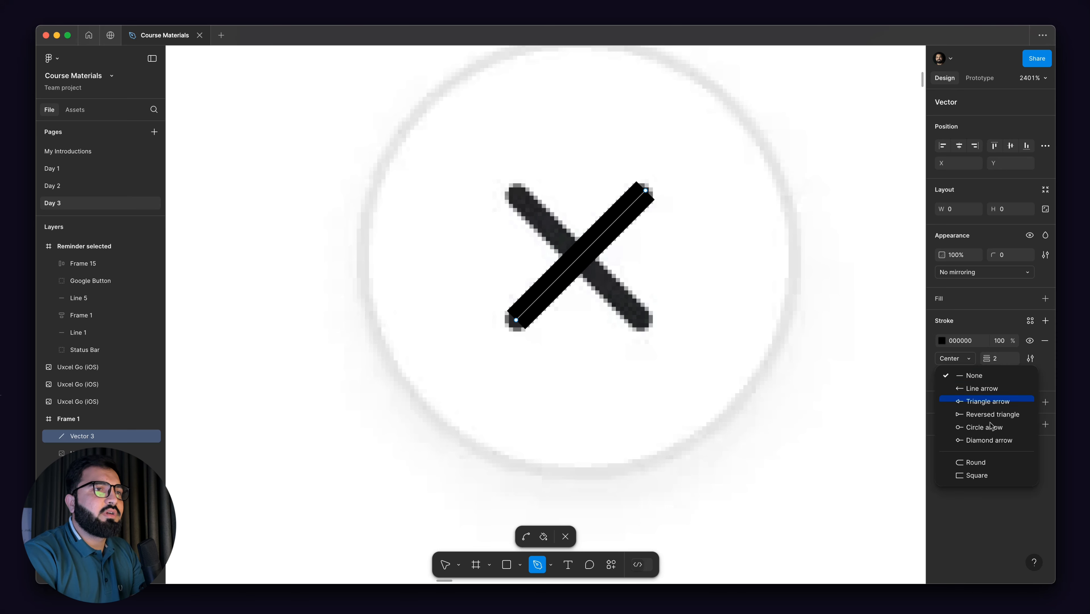
pyautogui.click(975, 462)
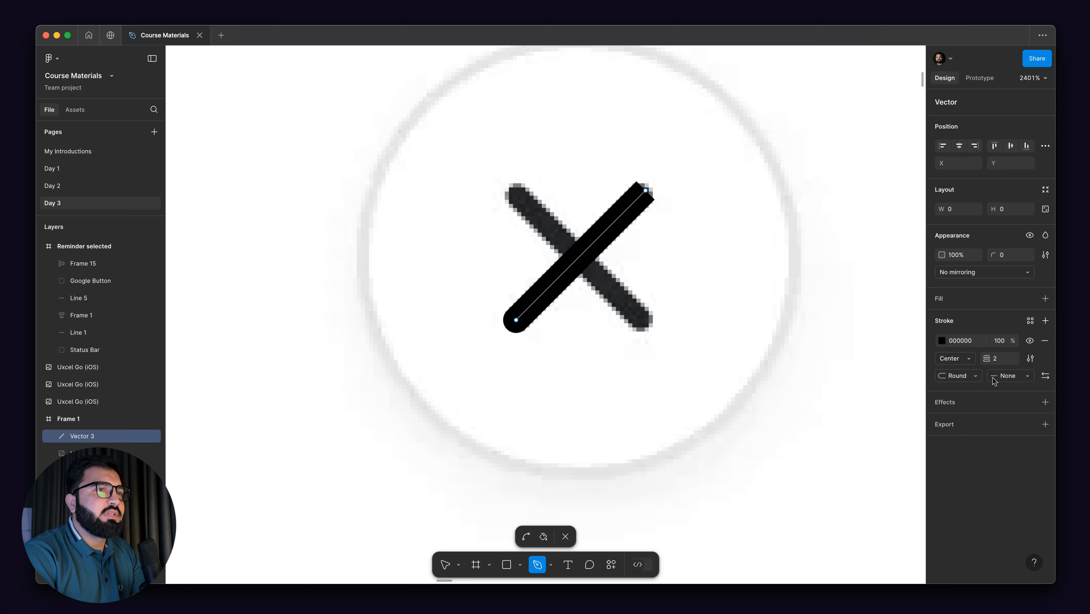
pyautogui.click(1025, 376)
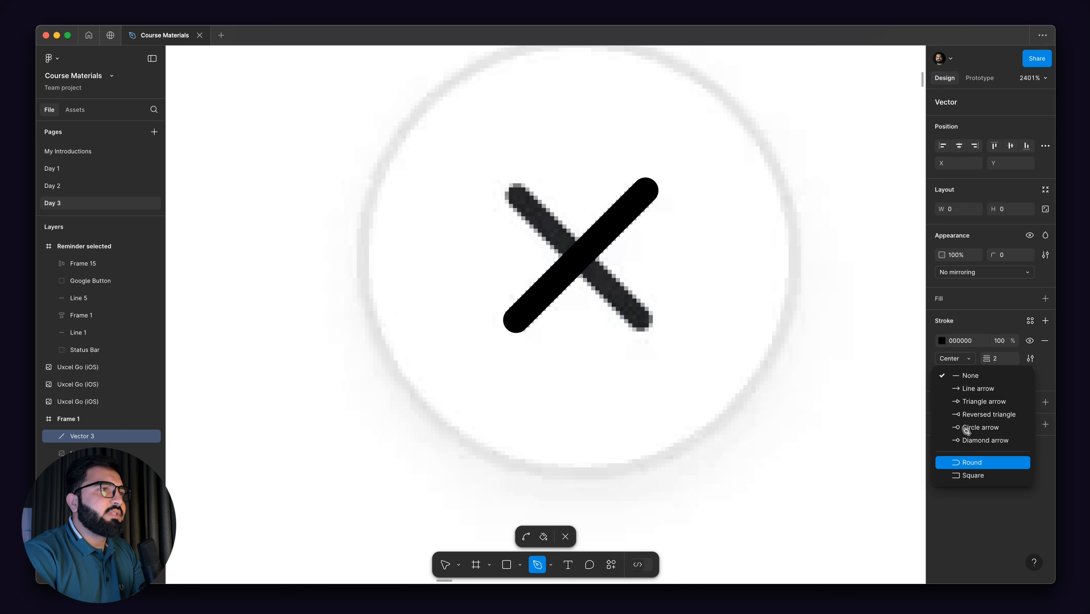
pyautogui.click(976, 460)
pyautogui.scroll(-1, 574, 263)
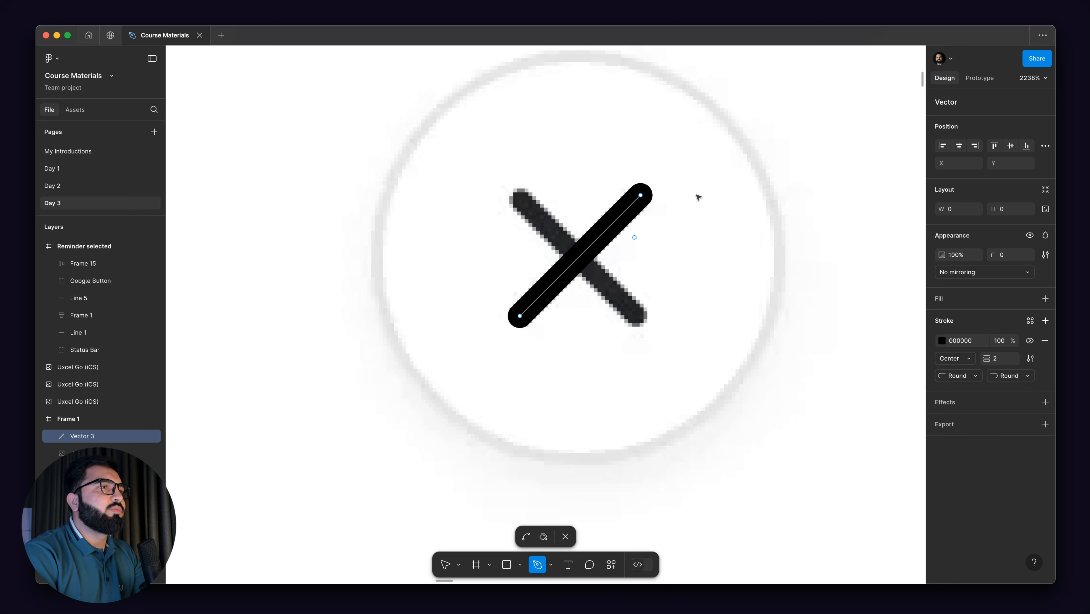
pyautogui.press('Escape')
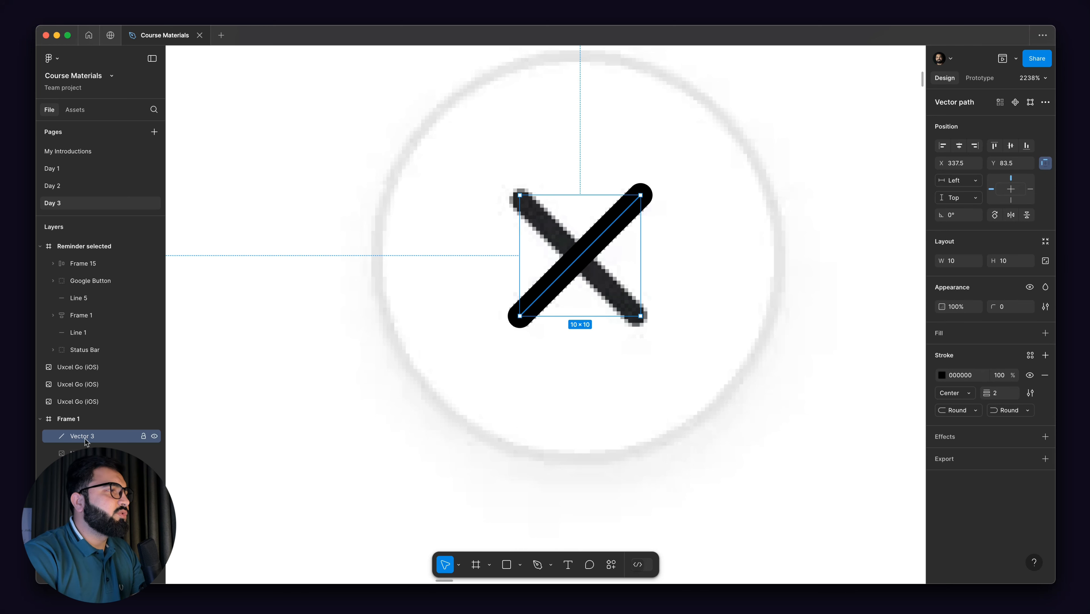
# - Duplicate the diagonal line in place inside Frame 1
pyautogui.moveTo(84, 438); pyautogui.dragTo(94, 451)
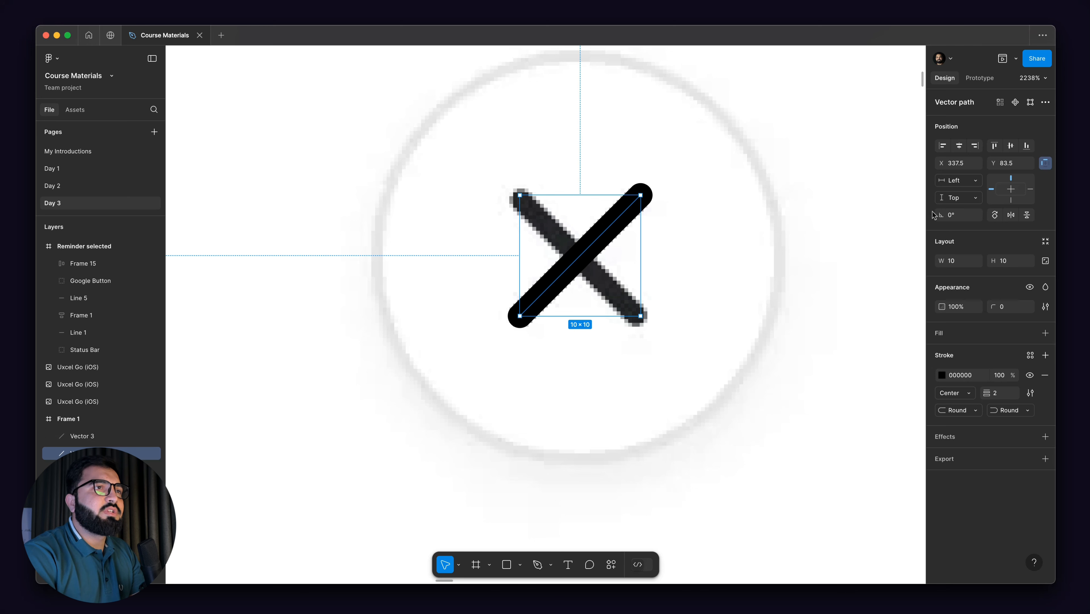
pyautogui.moveTo(941, 214); pyautogui.dragTo(976, 215)
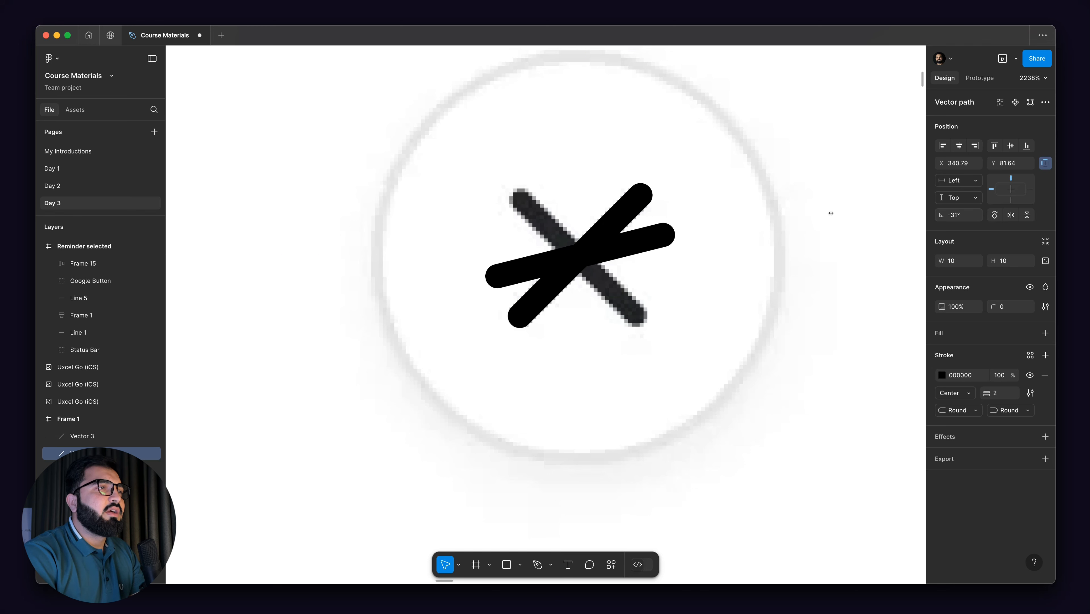
pyautogui.press('super+z')
pyautogui.press('Left')
pyautogui.press('Left')
pyautogui.press('Left')
pyautogui.press('Left')
pyautogui.press('Left')
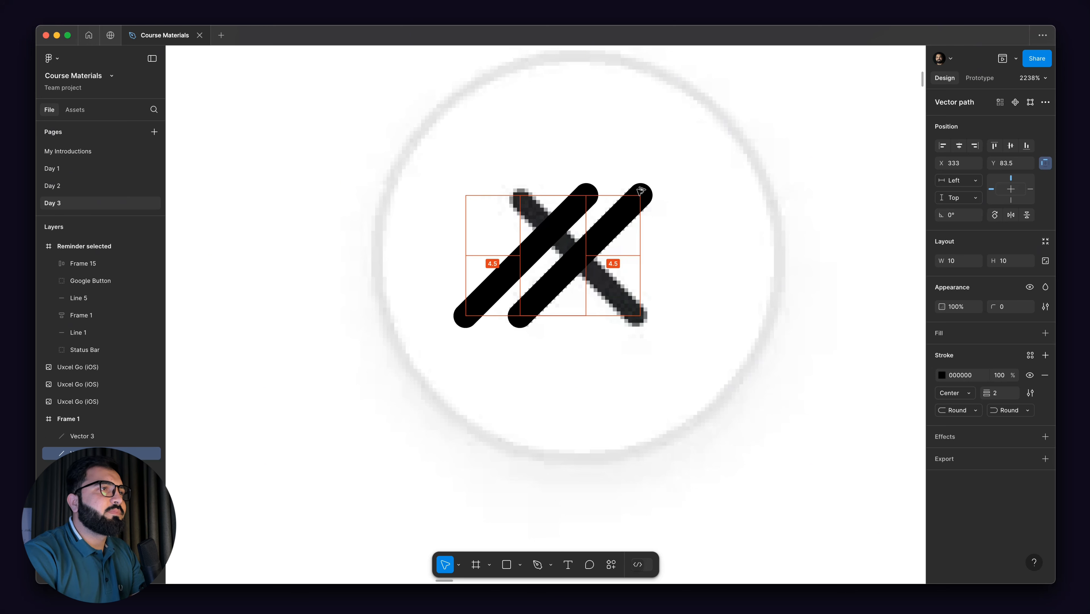
pyautogui.press('Right')
pyautogui.press('Right')
pyautogui.press('Right')
pyautogui.press('Right')
pyautogui.press('Right')
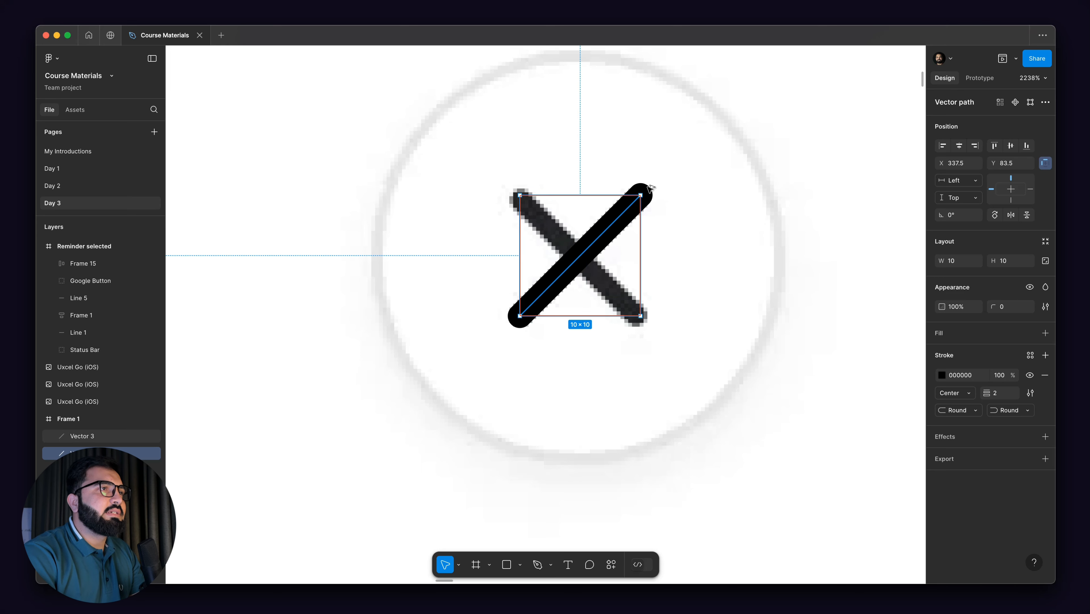
# - Rotate the duplicated line to 90° so it crosses the original over the other stroke of the reference icon
pyautogui.moveTo(644, 189); pyautogui.dragTo(515, 189)
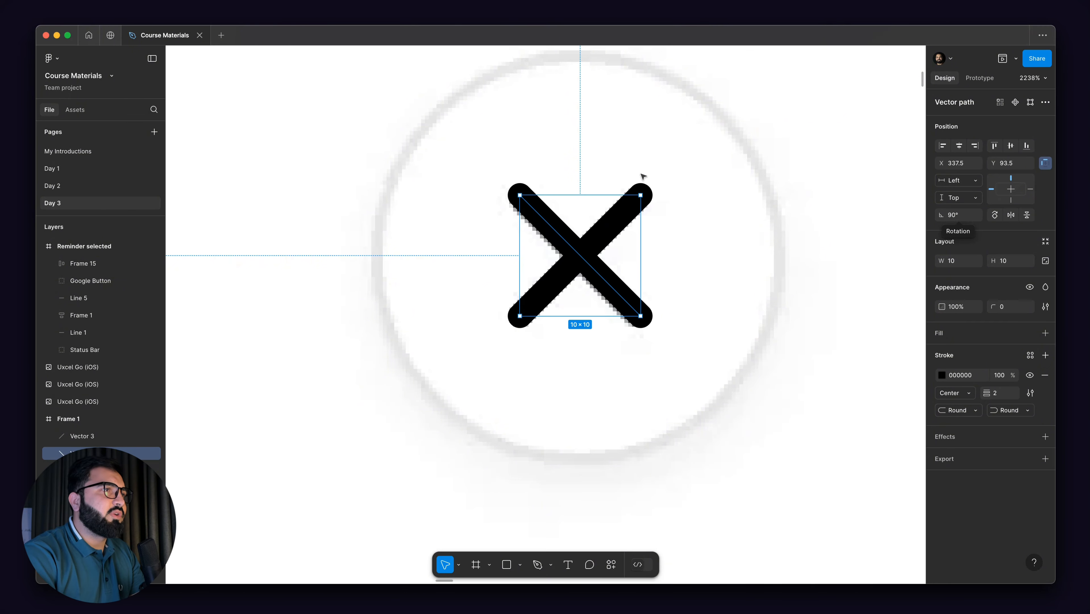
pyautogui.click(670, 194)
# - Wrap the two crossing lines in a frame and rename it cross
pyautogui.click(625, 209)
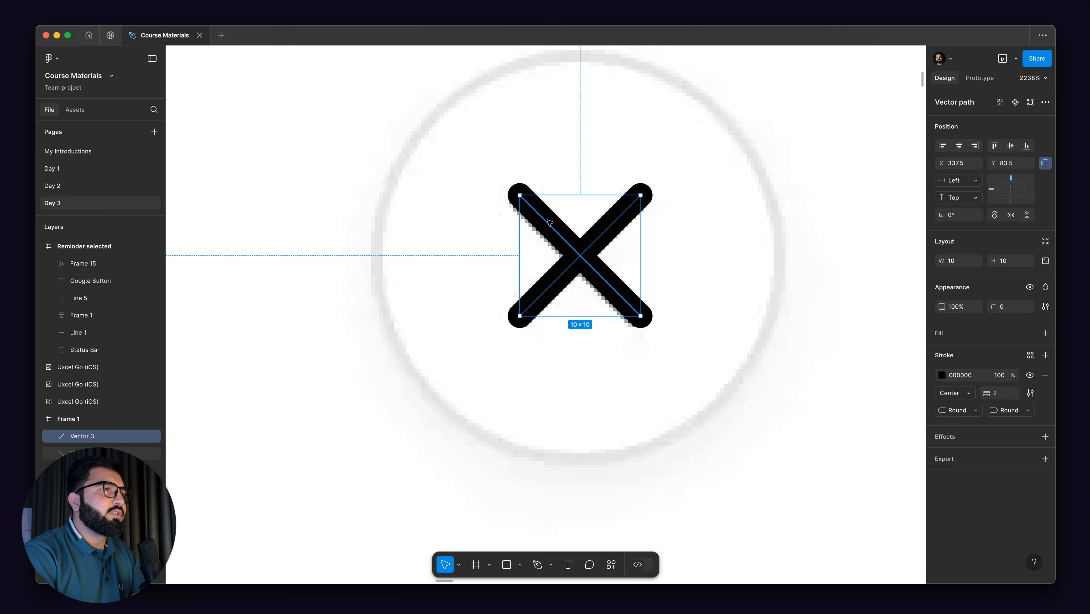
pyautogui.press('super+a')
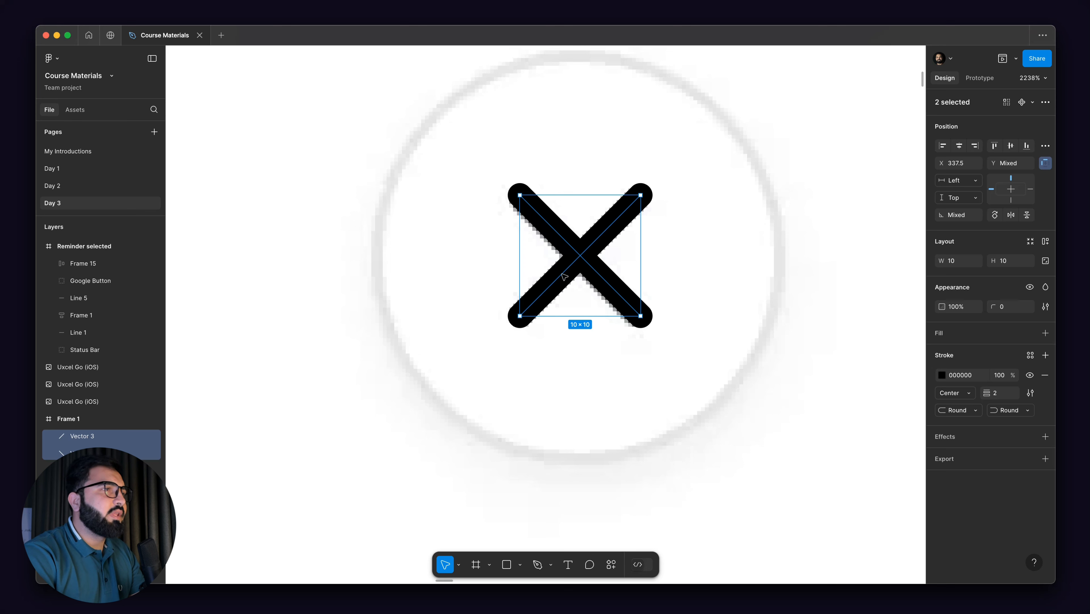
pyautogui.hscroll(-1, 568, 274)
pyautogui.press('super+alt+g')
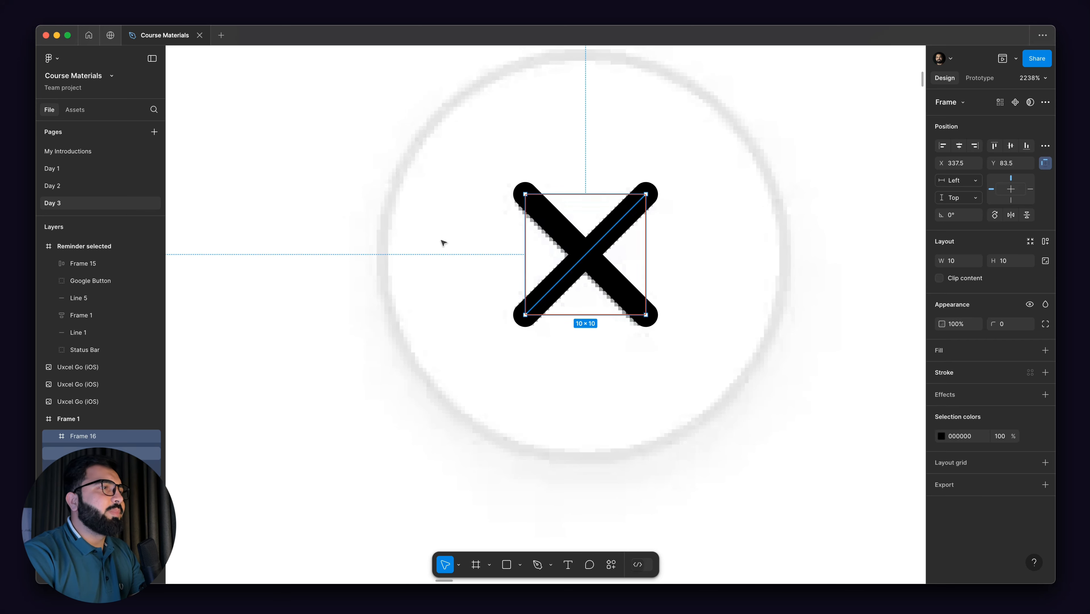
pyautogui.press('super+r')
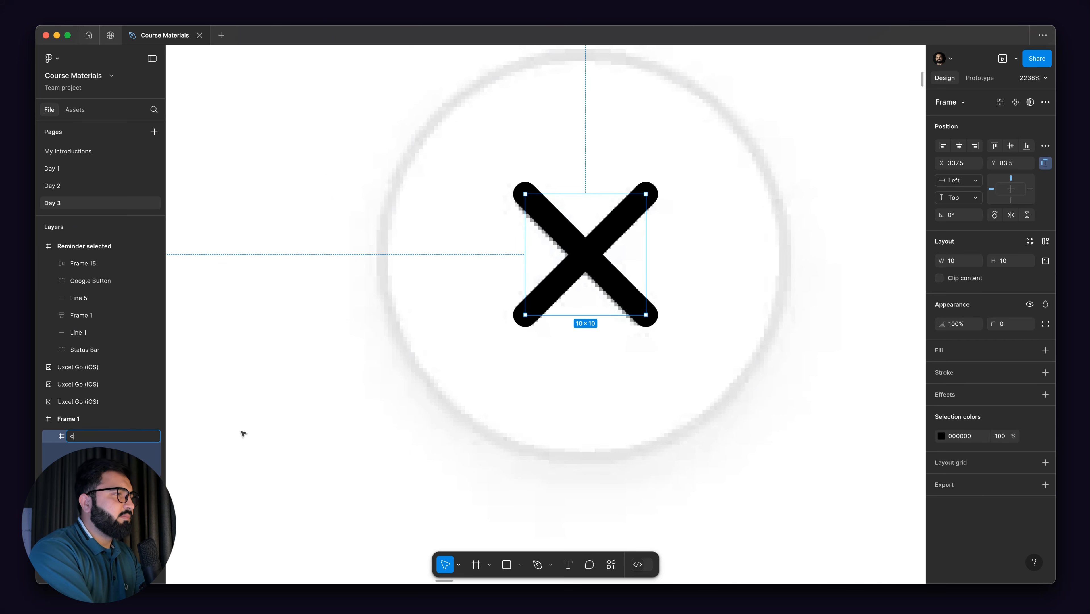
pyautogui.press('Return')
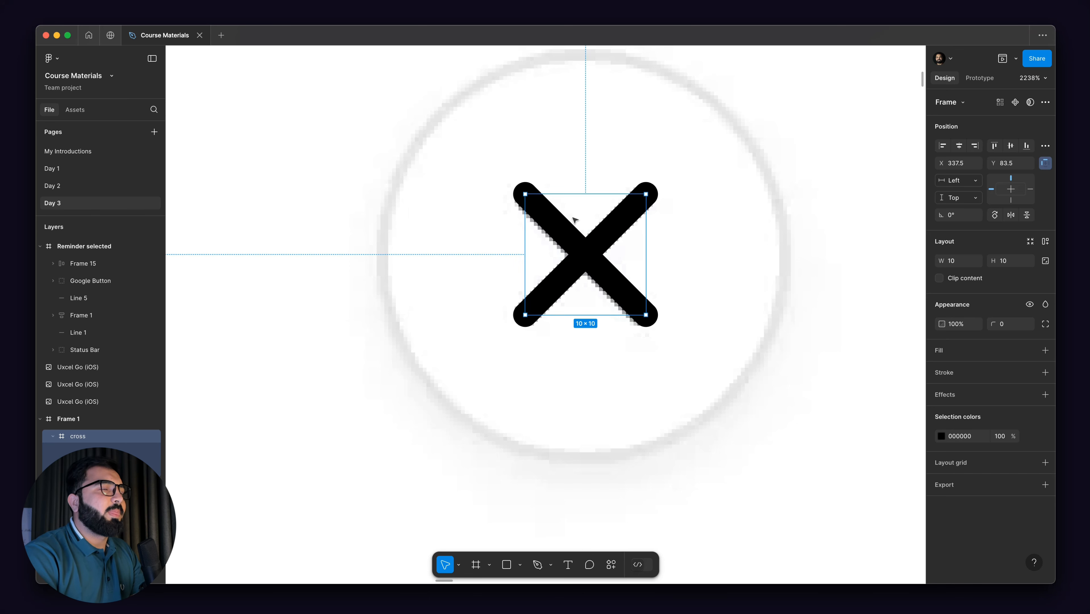
pyautogui.scroll(-5, 575, 220)
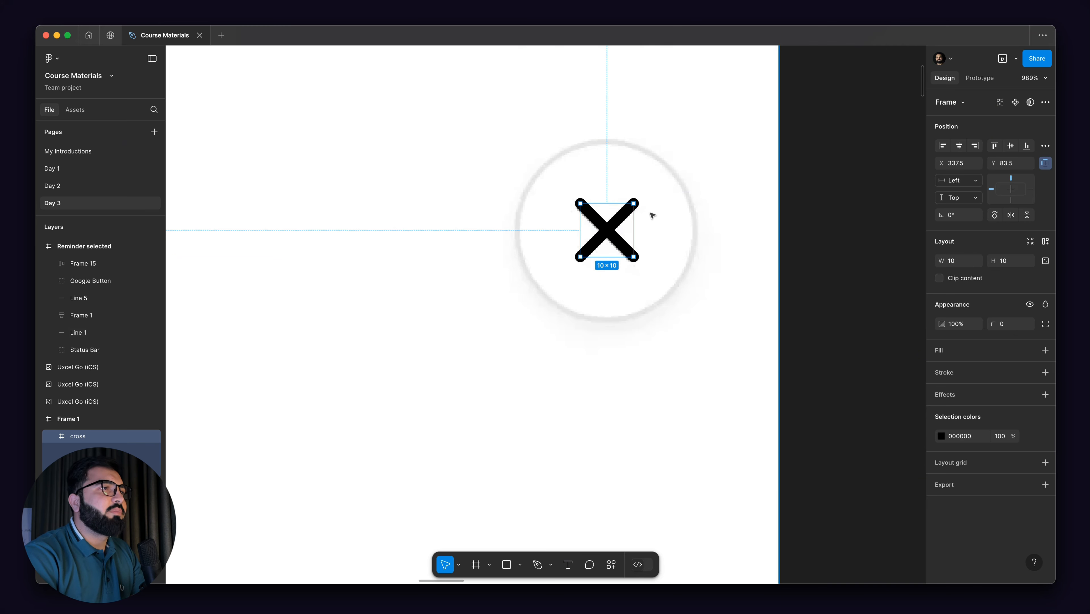
pyautogui.scroll(5, 652, 215)
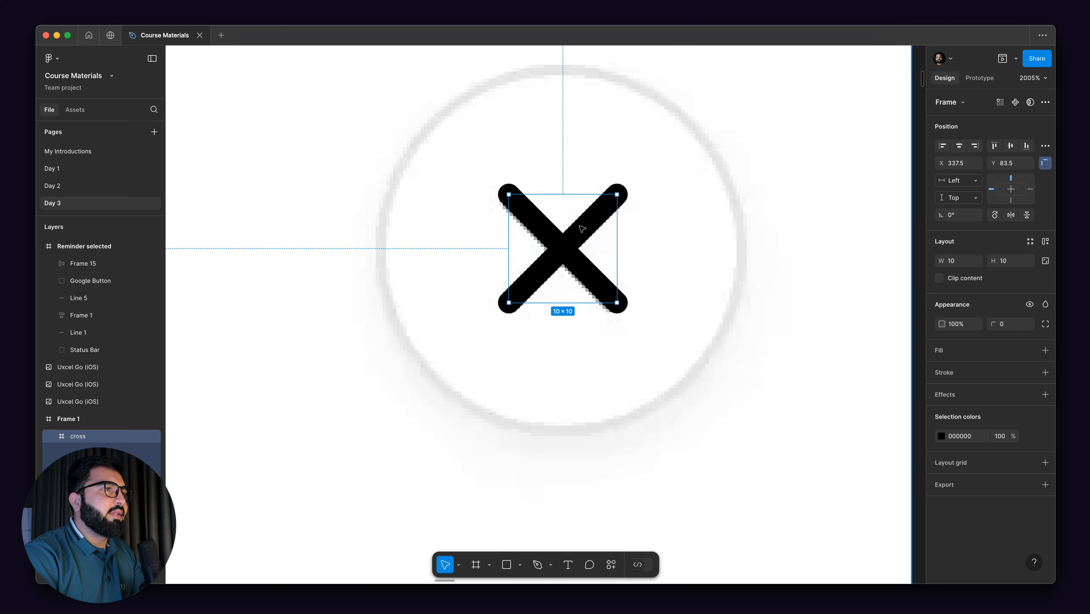
pyautogui.scroll(-1, 624, 222)
pyautogui.click(541, 247)
pyautogui.click(529, 282)
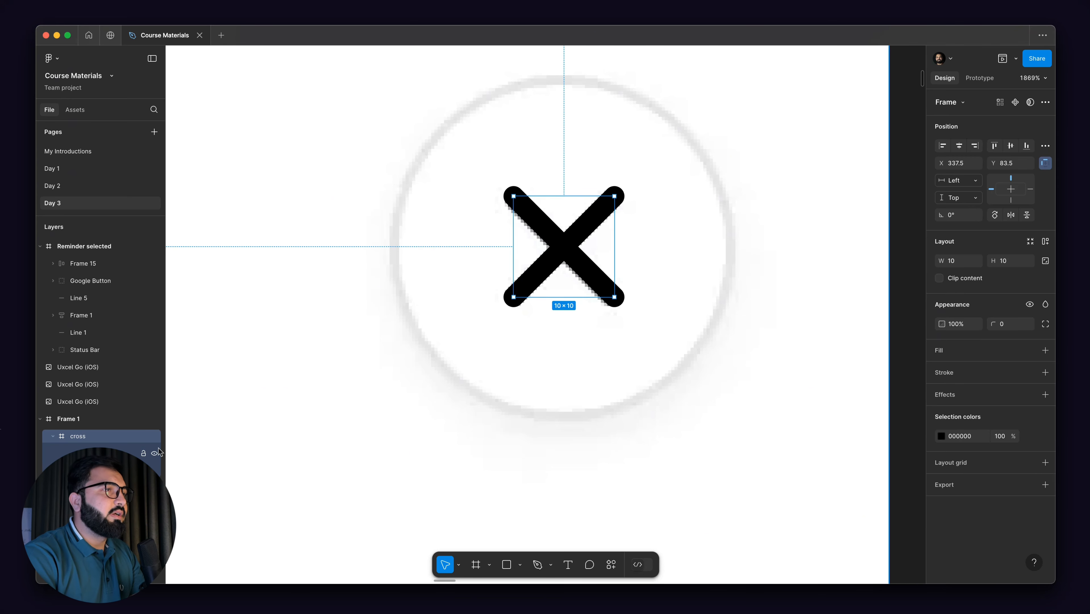
pyautogui.hotkey('shift', 'a')
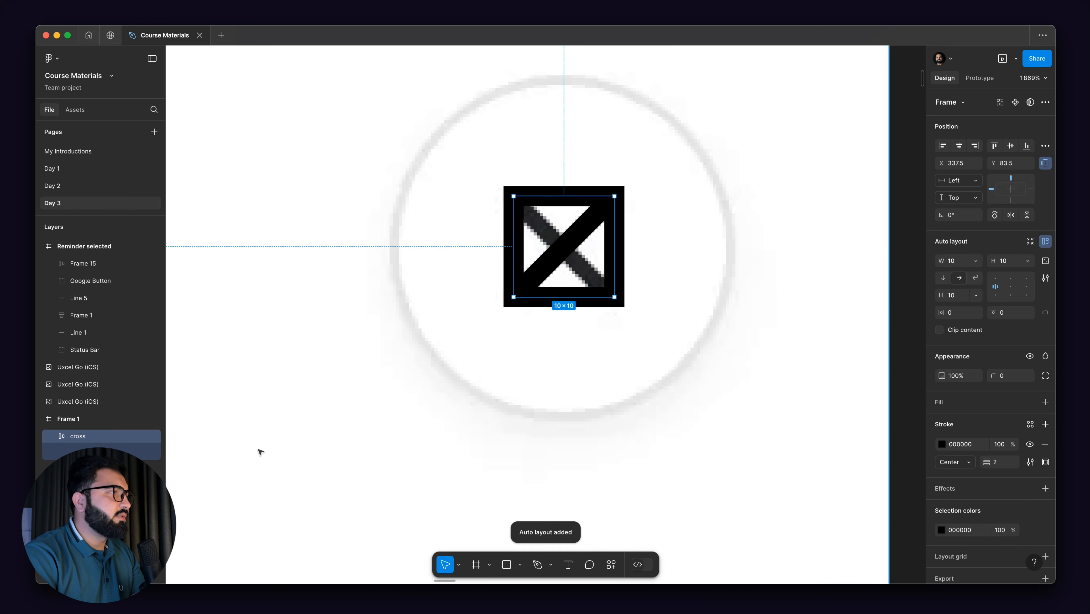
pyautogui.press('super+z')
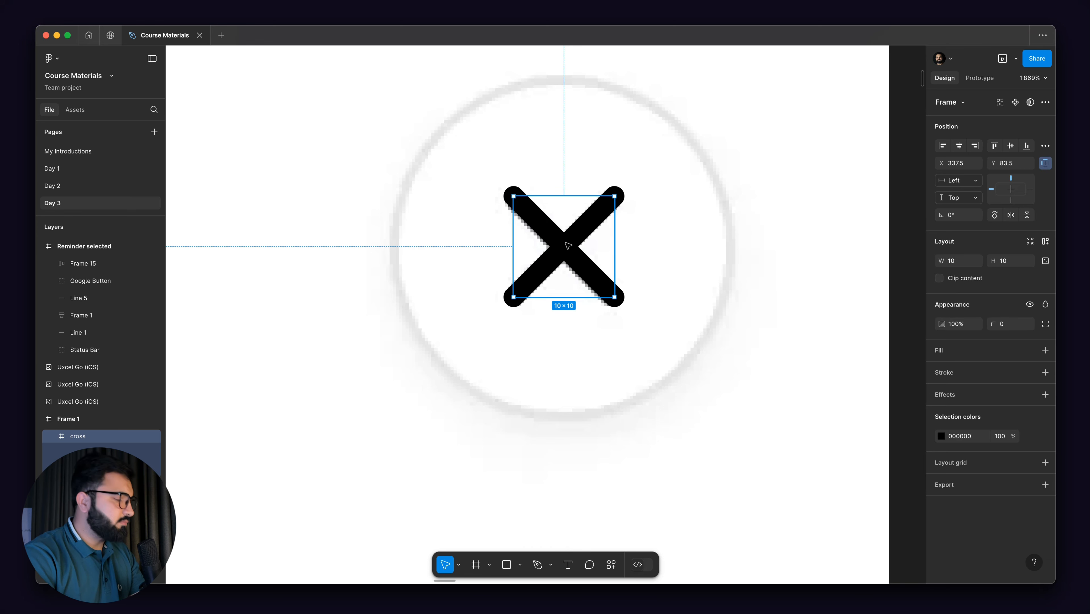
pyautogui.hotkey('shift', 'a')
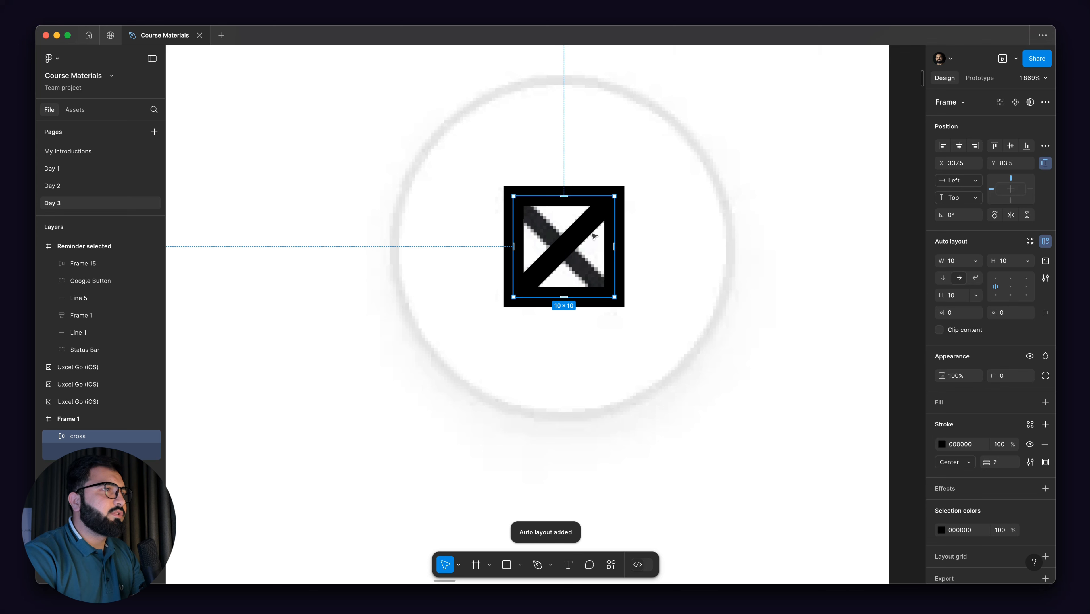
pyautogui.press('super+z')
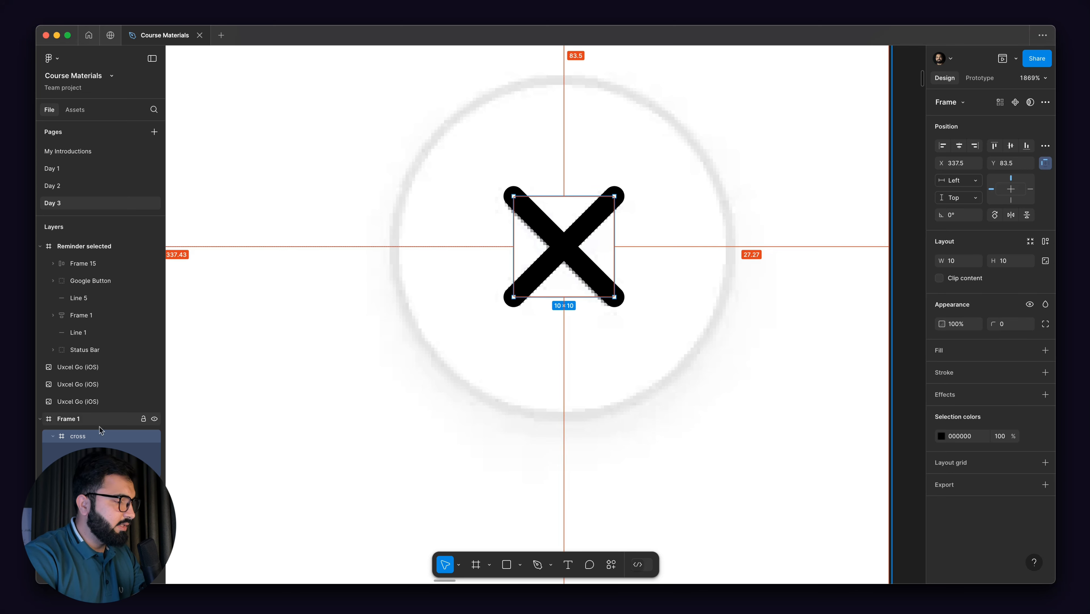
# - Wrap the cross frame in an outer frame and give that frame auto layout with centred alignment
pyautogui.press('super+alt+g')
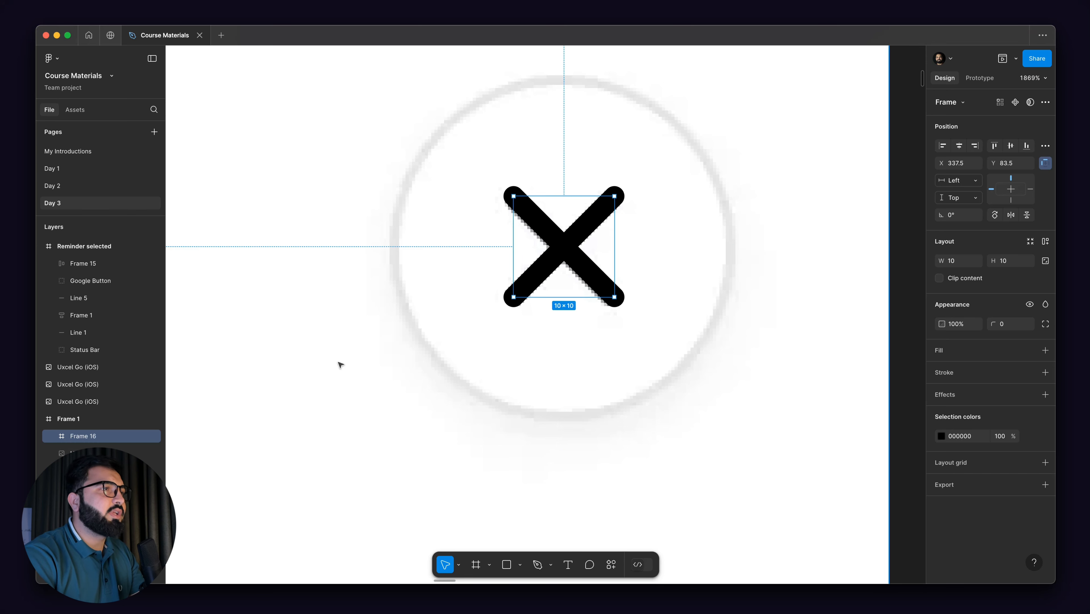
pyautogui.hotkey('shift', 'a')
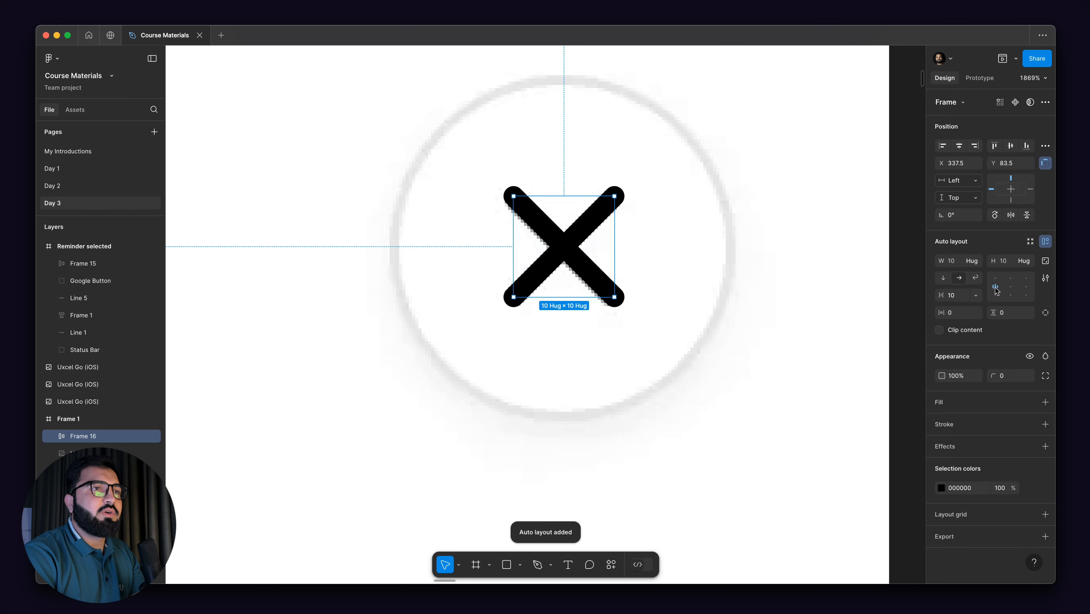
pyautogui.click(1014, 288)
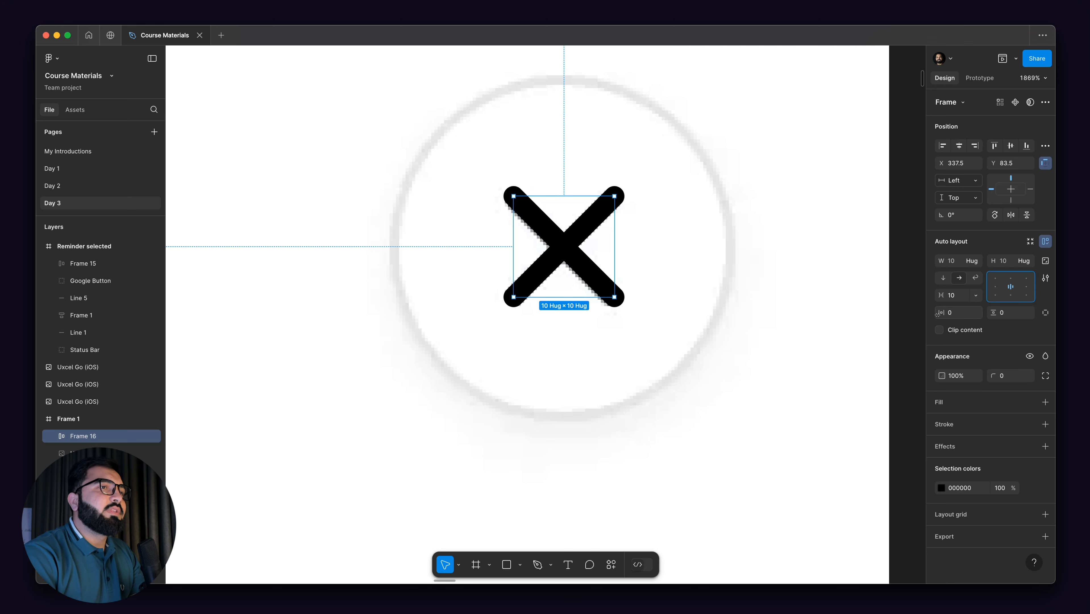
# - Set the outer cross frame's horizontal padding to 12 and recentre the cross over the reference icon
pyautogui.moveTo(937, 315); pyautogui.dragTo(944, 316)
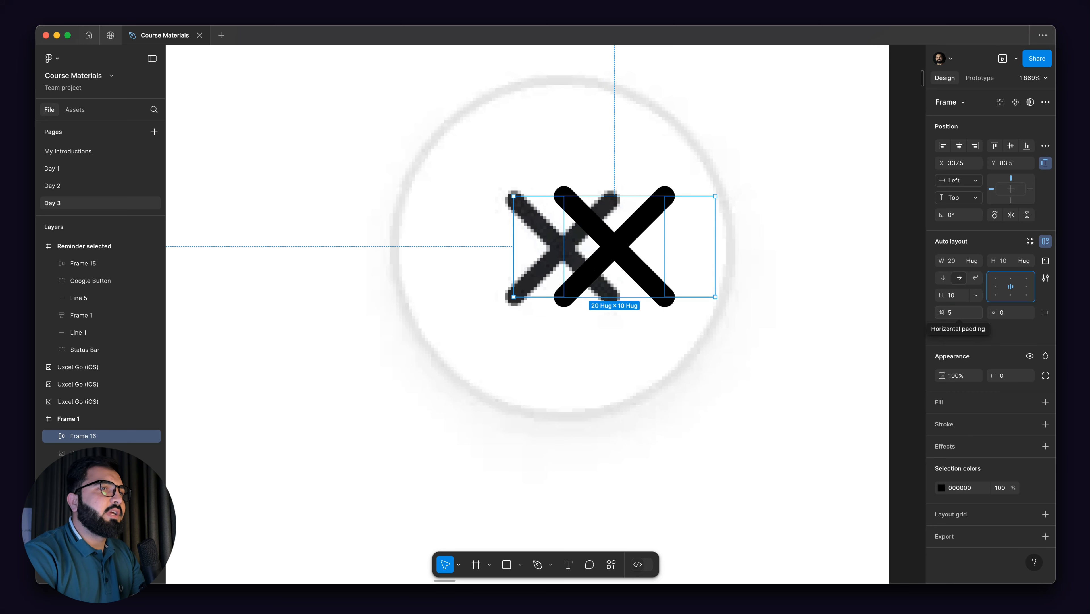
pyautogui.moveTo(941, 313); pyautogui.dragTo(946, 313)
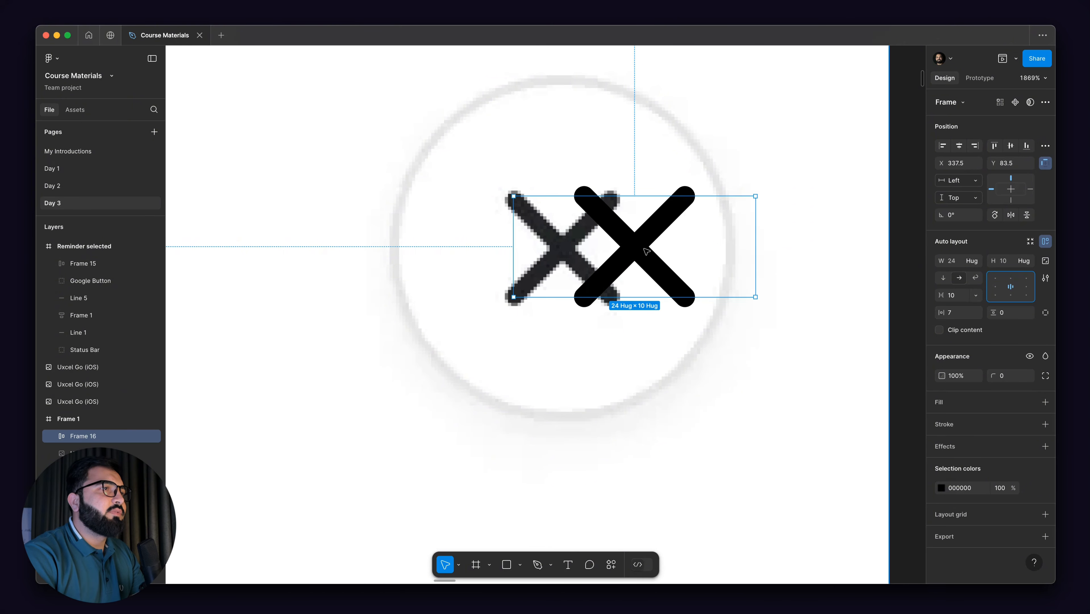
pyautogui.moveTo(600, 249); pyautogui.dragTo(524, 248)
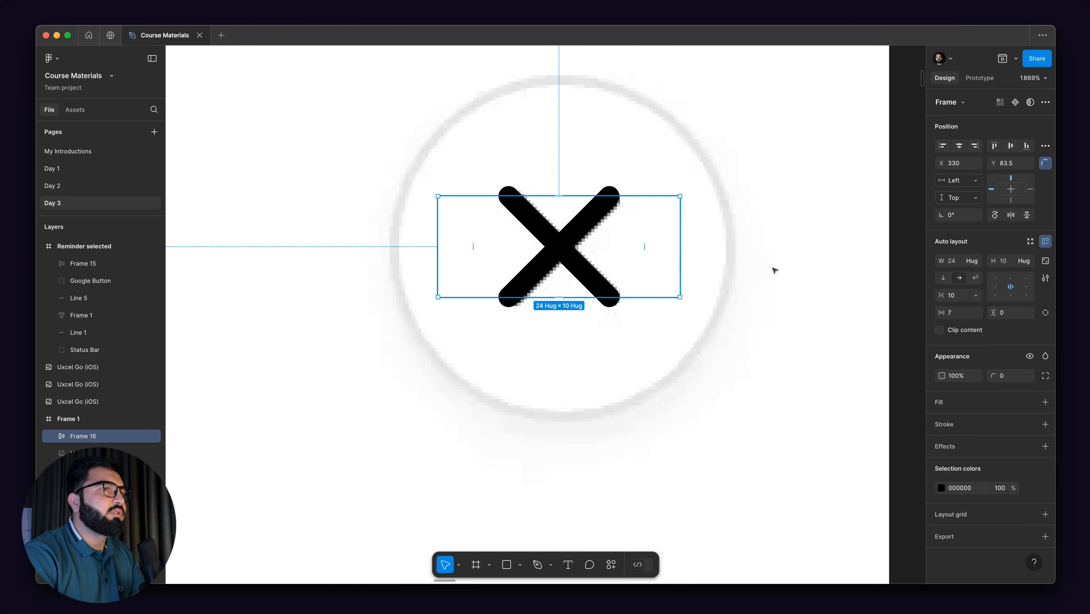
pyautogui.moveTo(946, 313); pyautogui.dragTo(948, 313)
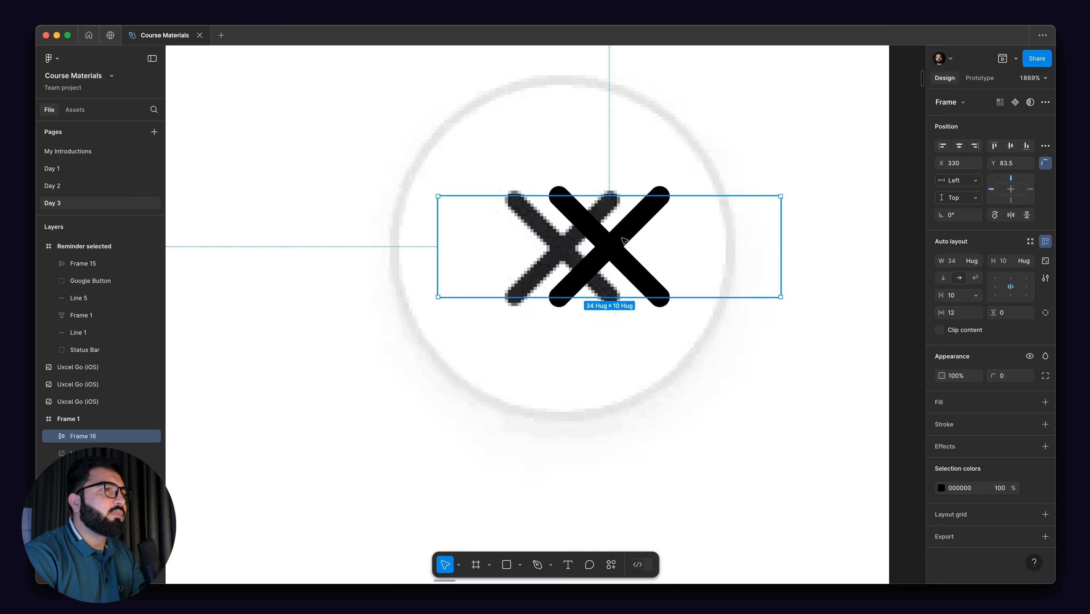
pyautogui.moveTo(621, 238); pyautogui.dragTo(570, 244)
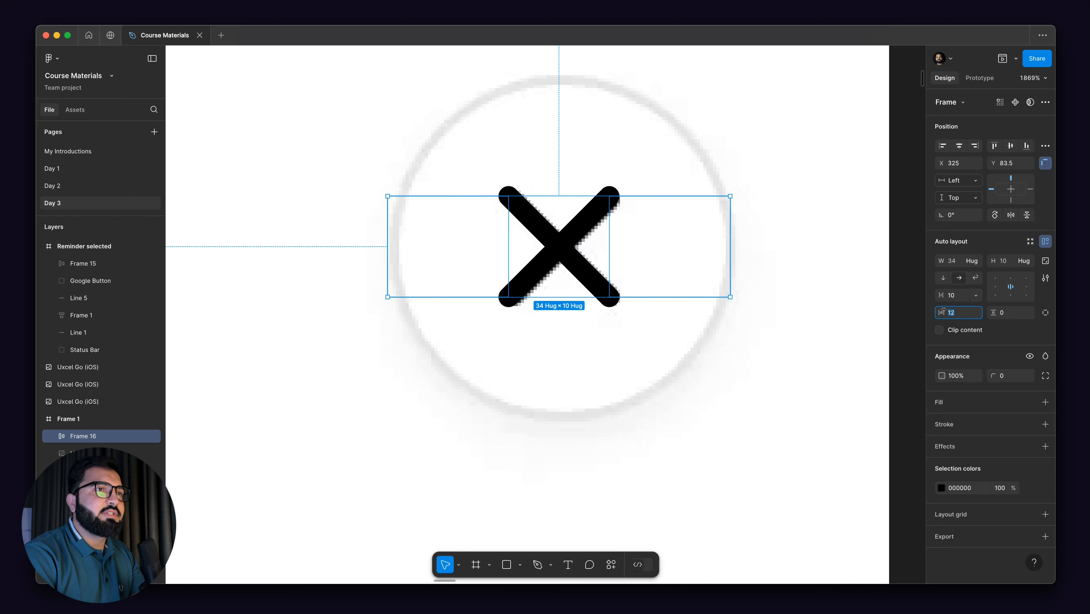
# - Set the outer frame's vertical padding to 12 and move it up to Y 72 over the reference circle
pyautogui.click(1011, 313)
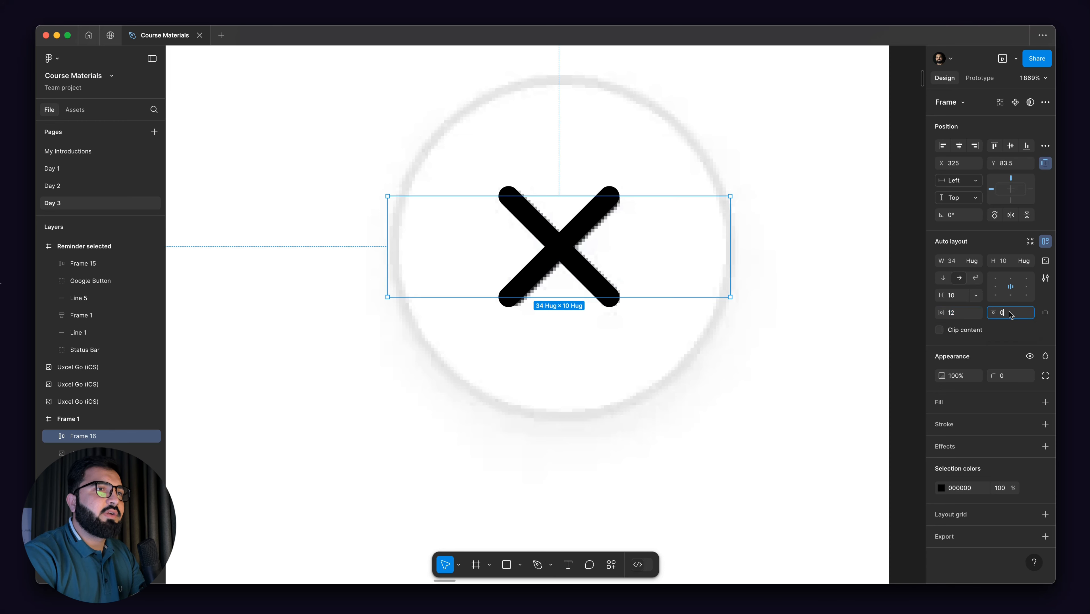
pyautogui.press('Return')
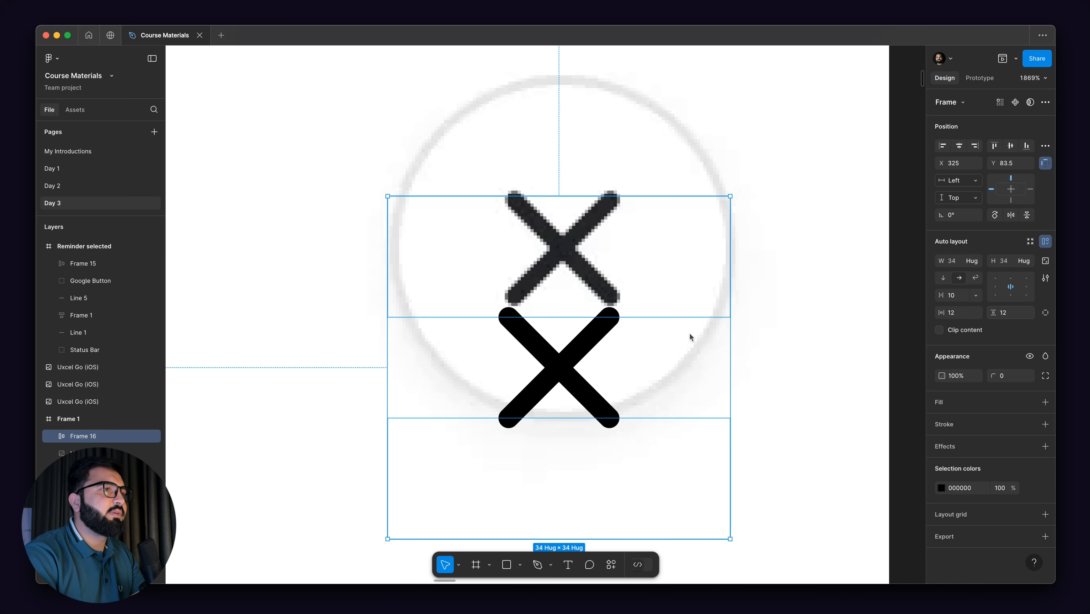
pyautogui.moveTo(604, 349)
pyautogui.mouseDown()
pyautogui.moveTo(599, 232)
pyautogui.moveTo(599, 241)
pyautogui.mouseUp()
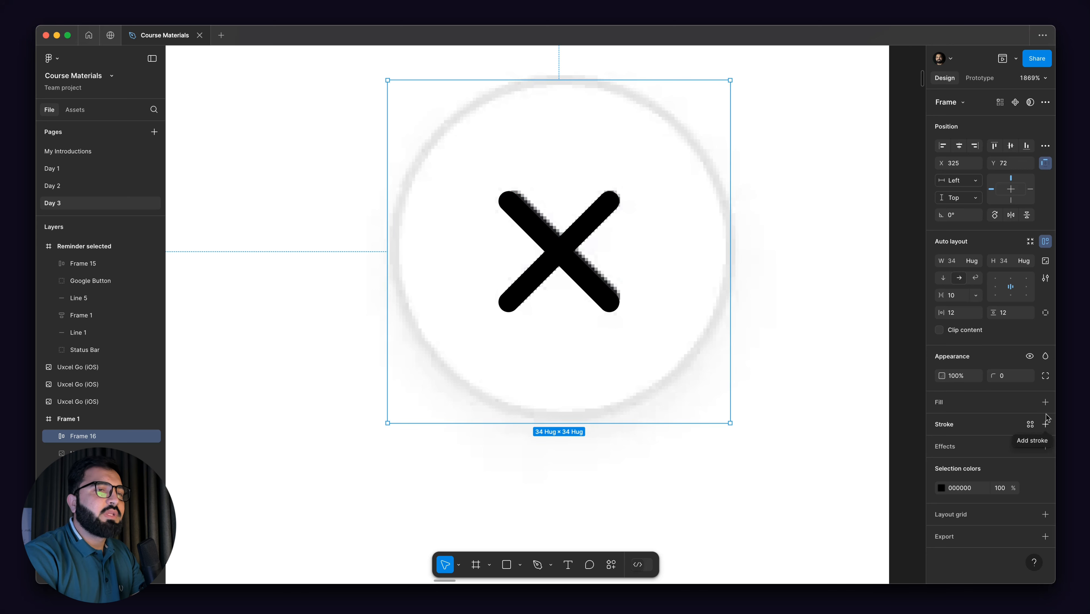
# - Give the outer frame a white fill and an inside stroke of 1, and round its corners to 51
pyautogui.click(1046, 403)
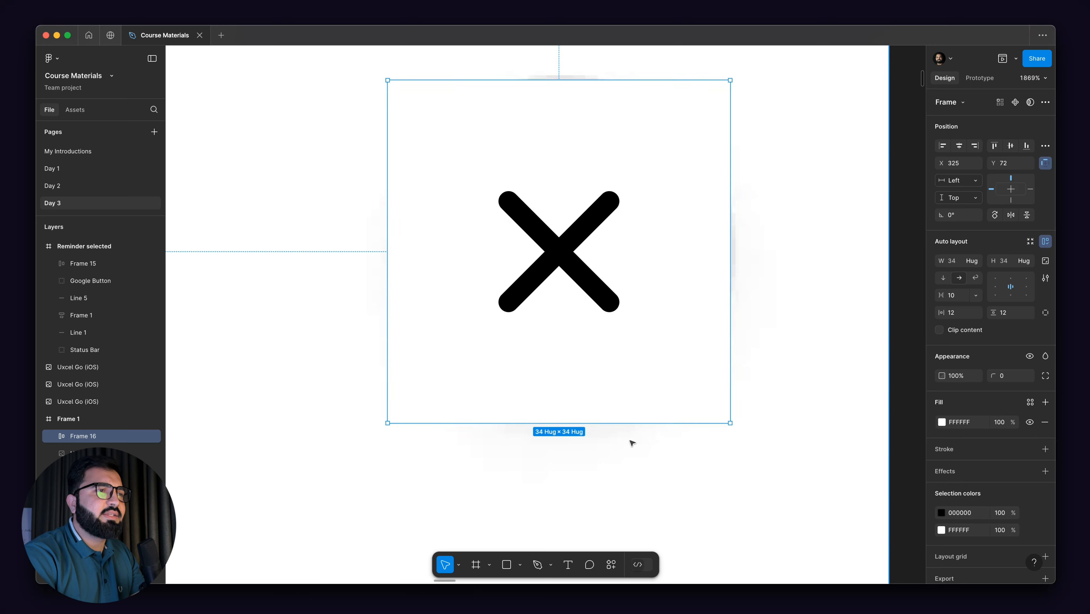
pyautogui.click(1046, 449)
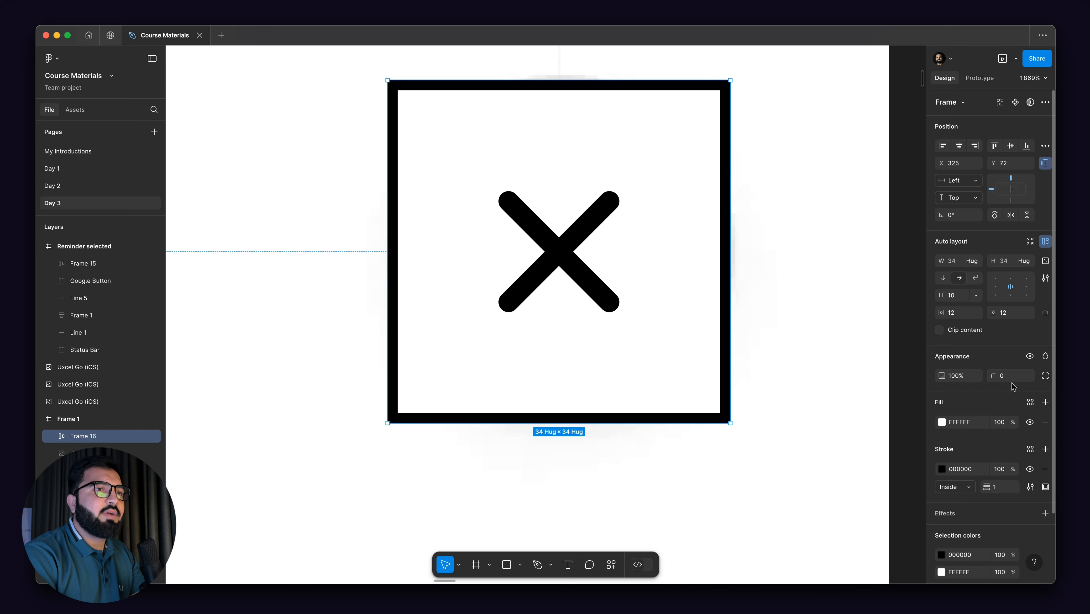
pyautogui.moveTo(991, 376); pyautogui.dragTo(1014, 375)
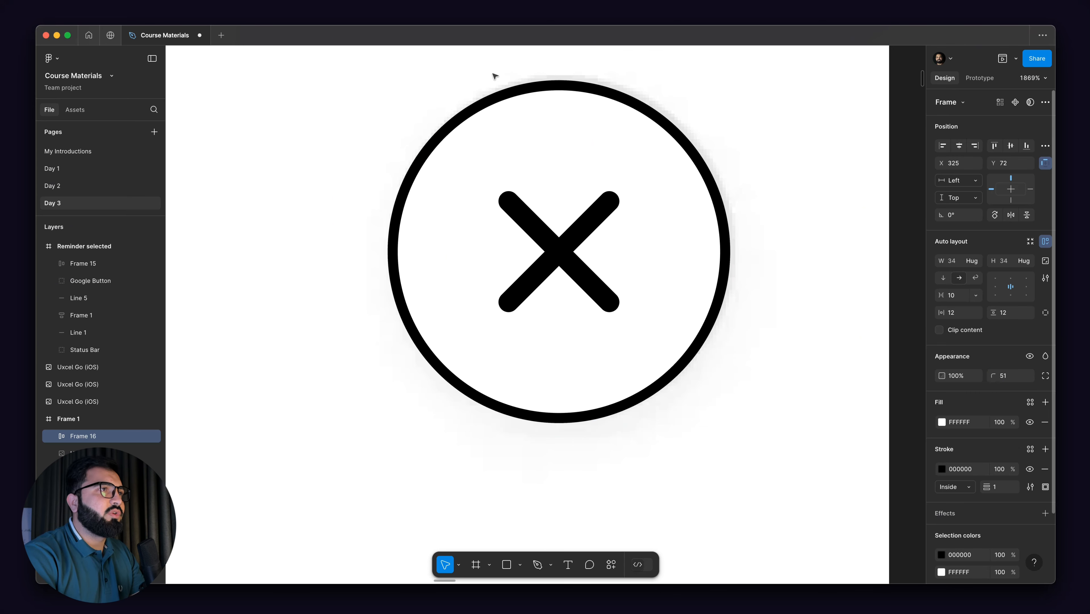
# - Move the round button down to Y 85 and colour its stroke E7E7E7 by sampling the reference ring
pyautogui.moveTo(531, 124); pyautogui.dragTo(558, 253)
pyautogui.press('Down')
pyautogui.press('Down')
pyautogui.press('Down')
pyautogui.press('Down')
pyautogui.press('Down')
pyautogui.press('Down')
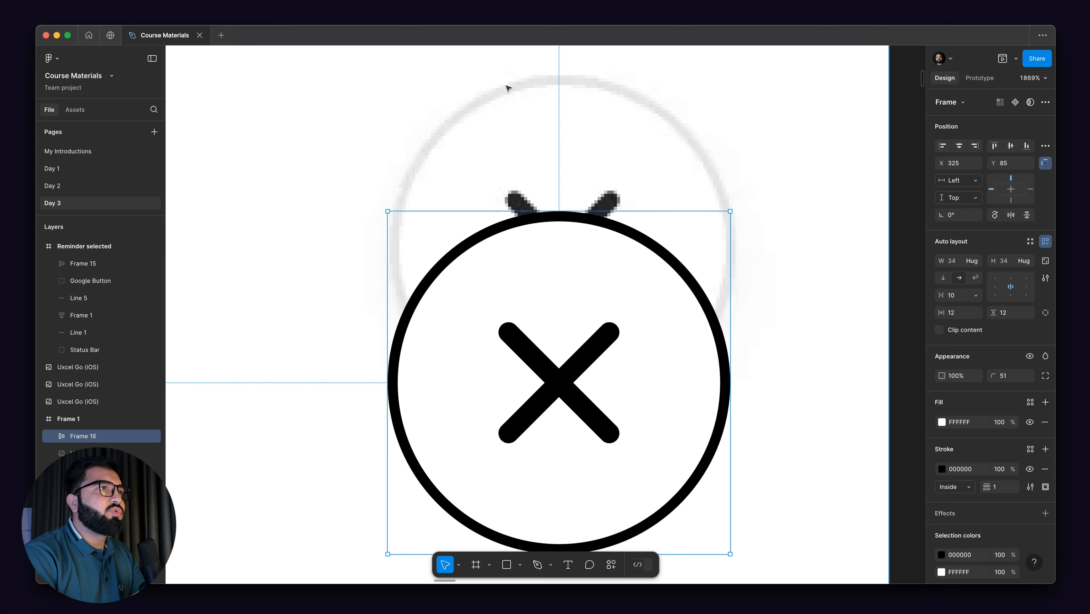
pyautogui.click(942, 469)
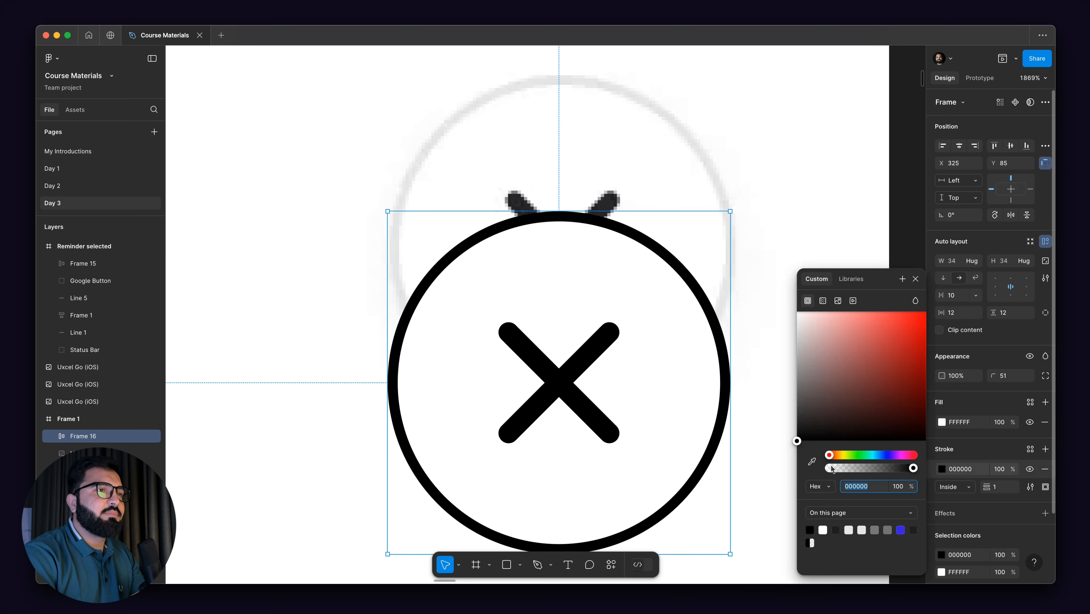
pyautogui.click(811, 463)
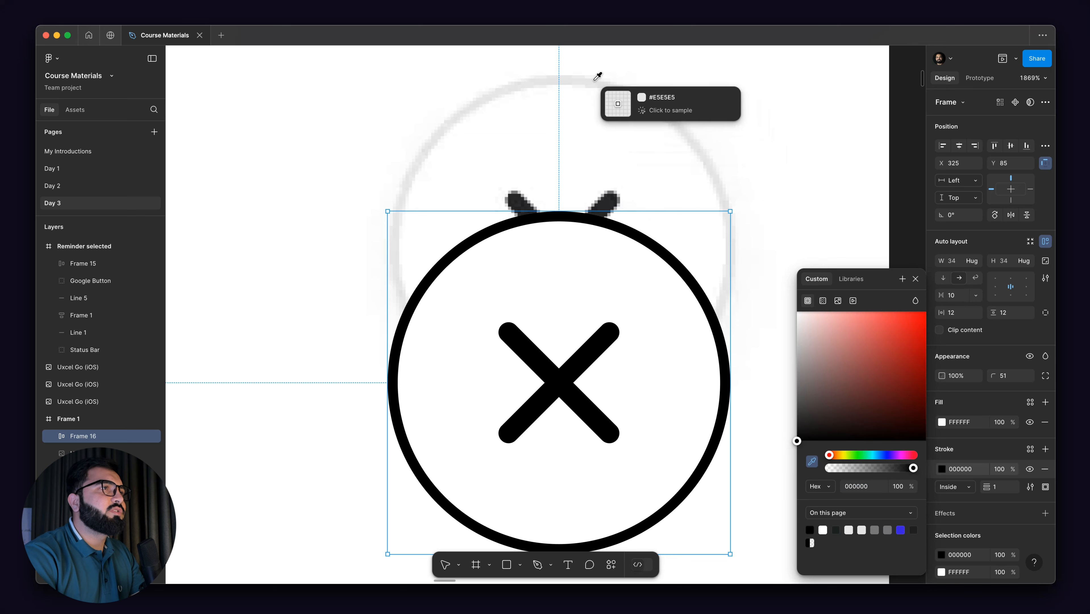
pyautogui.click(586, 84)
pyautogui.scroll(-1, 568, 253)
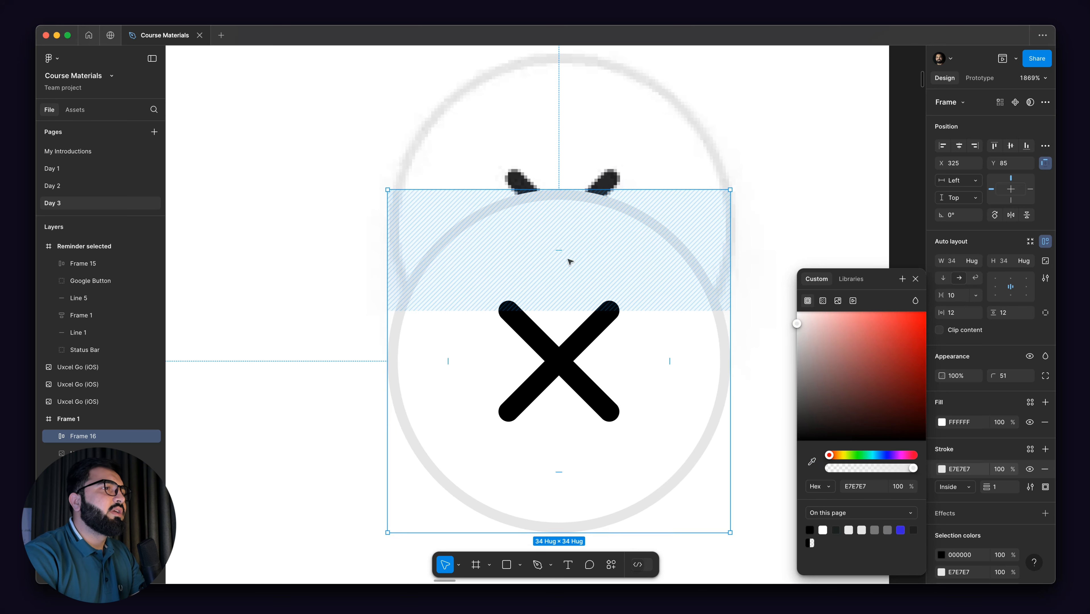
# - Nudge the round close button back up to Y 72 over the reference circle
pyautogui.hotkey('shift', 'Up')
pyautogui.press('Up')
pyautogui.press('Up')
pyautogui.press('Up')
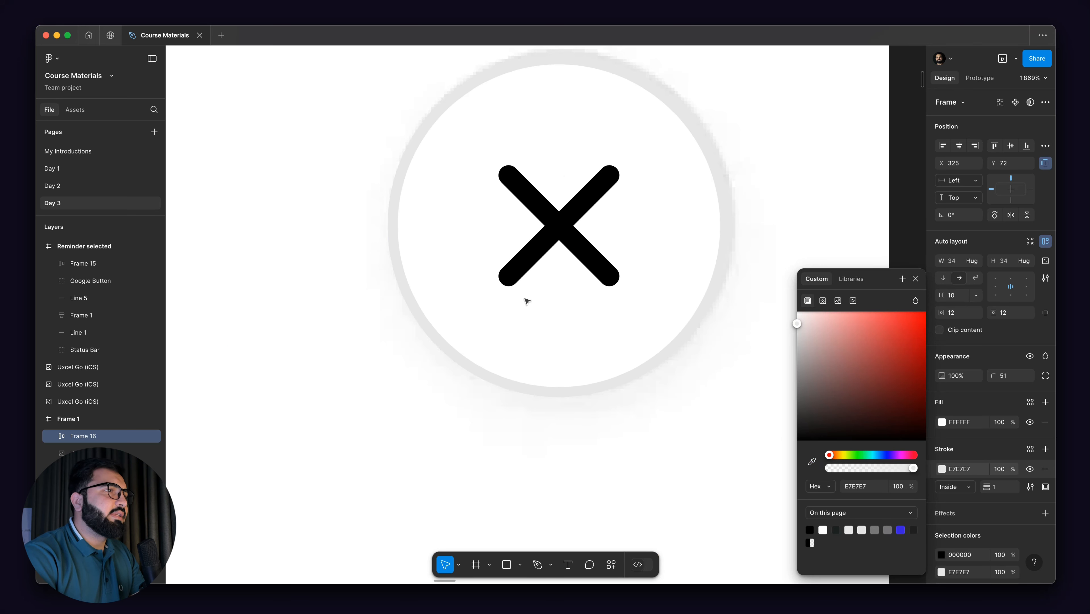
# - Add a drop shadow to the round close button and reduce the shadow colour's opacity to about 12%
pyautogui.scroll(5, 447, 375)
pyautogui.scroll(-5, 460, 382)
pyautogui.scroll(-2, 609, 414)
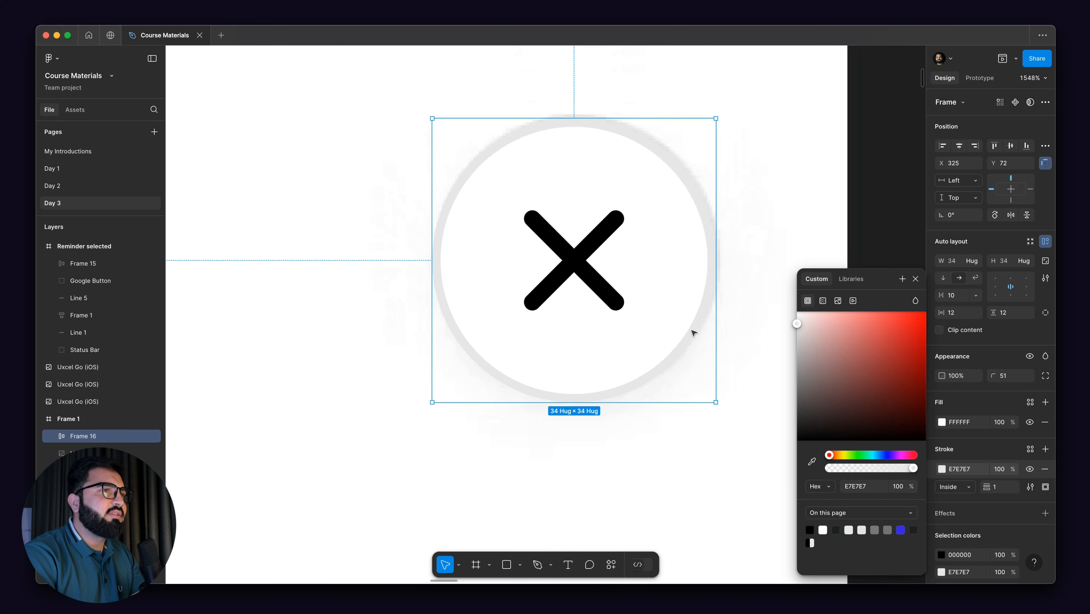
pyautogui.hscroll(4, 676, 337)
pyautogui.scroll(-1, 676, 338)
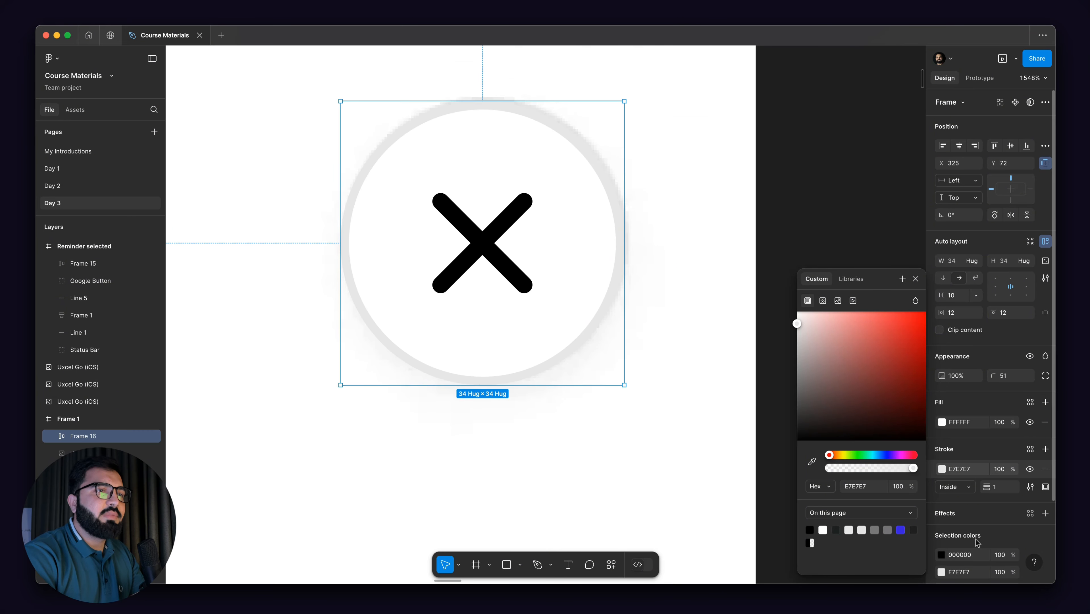
pyautogui.scroll(-3, 985, 533)
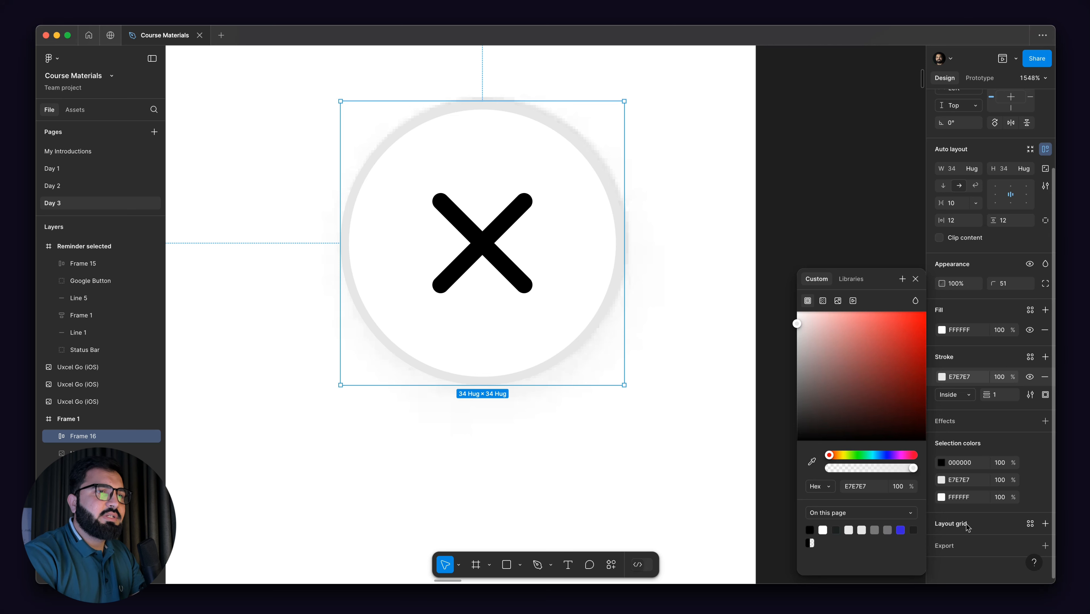
pyautogui.click(1046, 422)
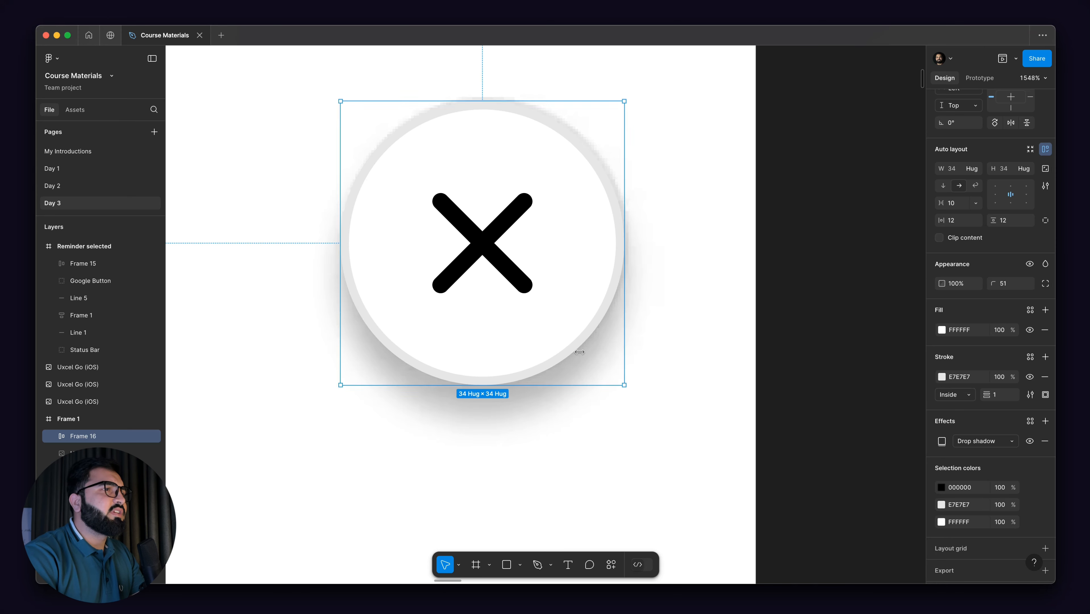
pyautogui.click(943, 441)
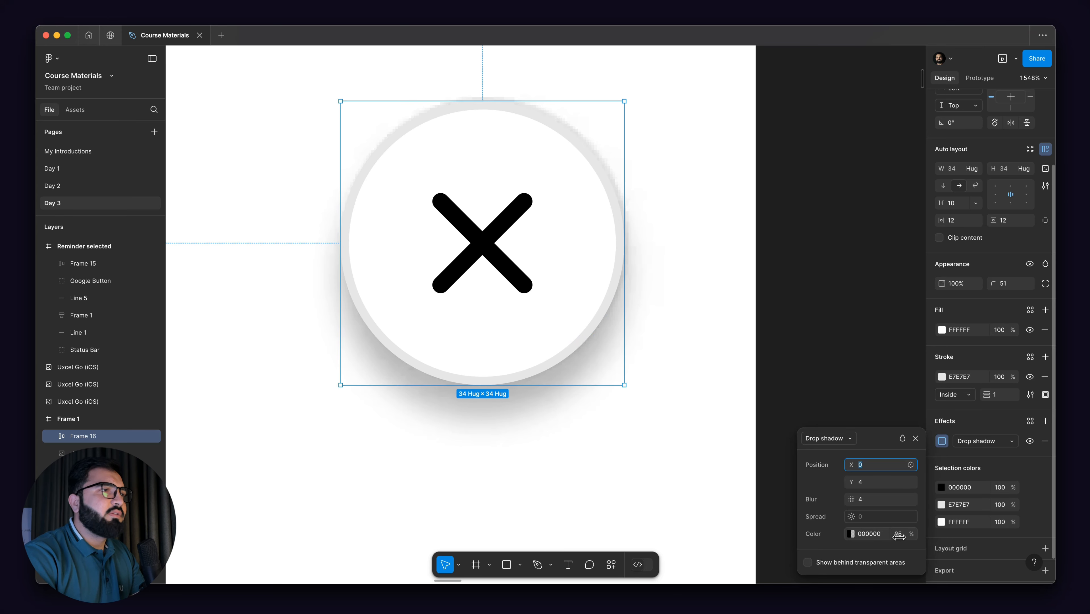
pyautogui.moveTo(899, 537); pyautogui.dragTo(884, 537)
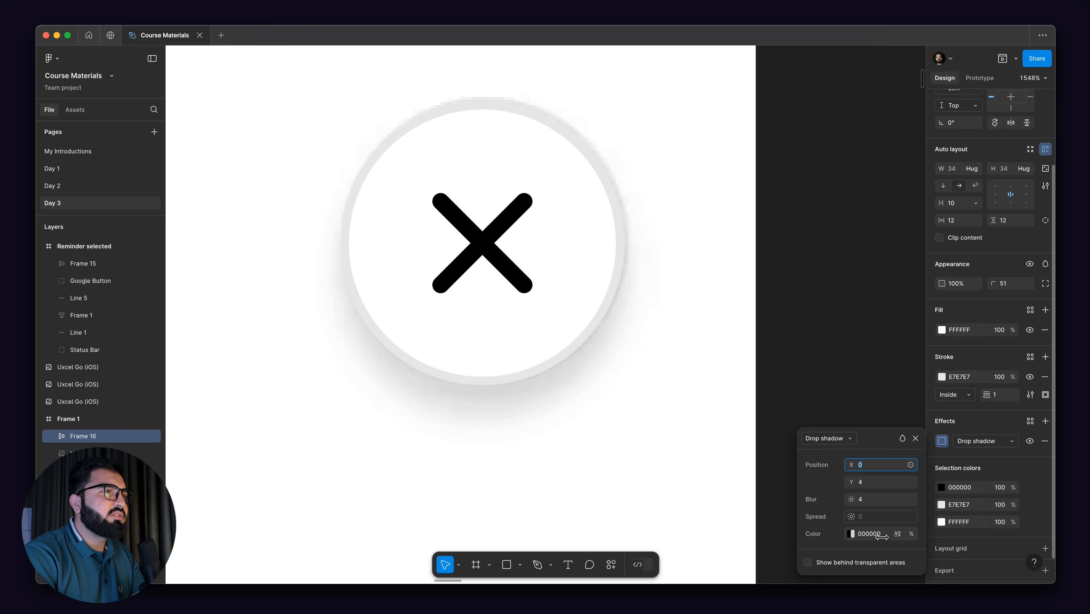
# - Copy the finished close button from Frame 1 into the Reminder selected screen at the same position
pyautogui.scroll(-5, 662, 309)
pyautogui.click(735, 290)
pyautogui.scroll(-4, 750, 281)
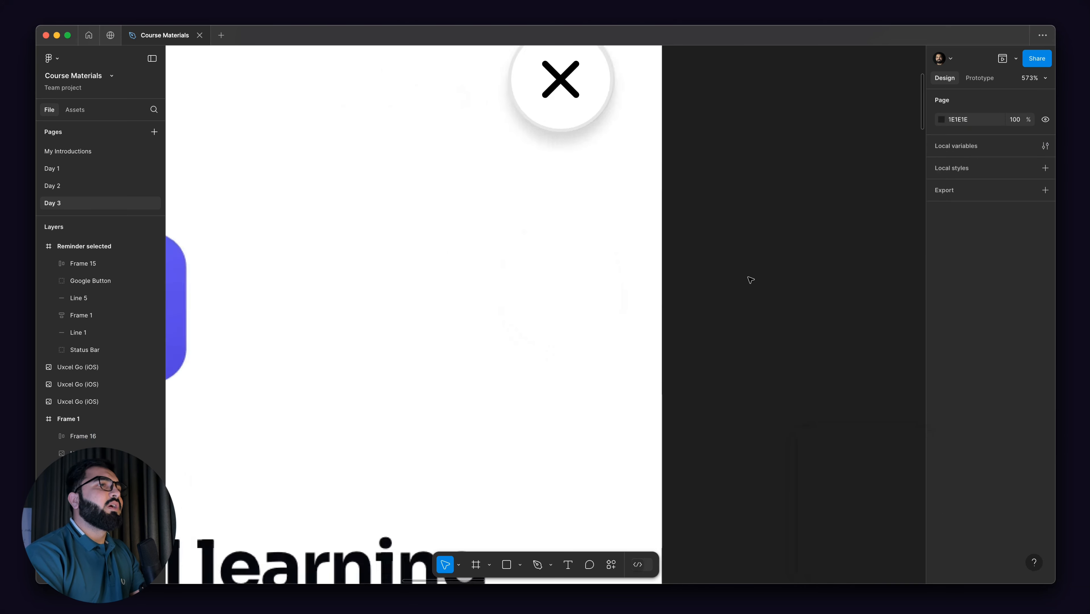
pyautogui.scroll(-2, 748, 282)
pyautogui.scroll(-4, 748, 286)
pyautogui.scroll(4, 692, 214)
pyautogui.scroll(-5, 731, 215)
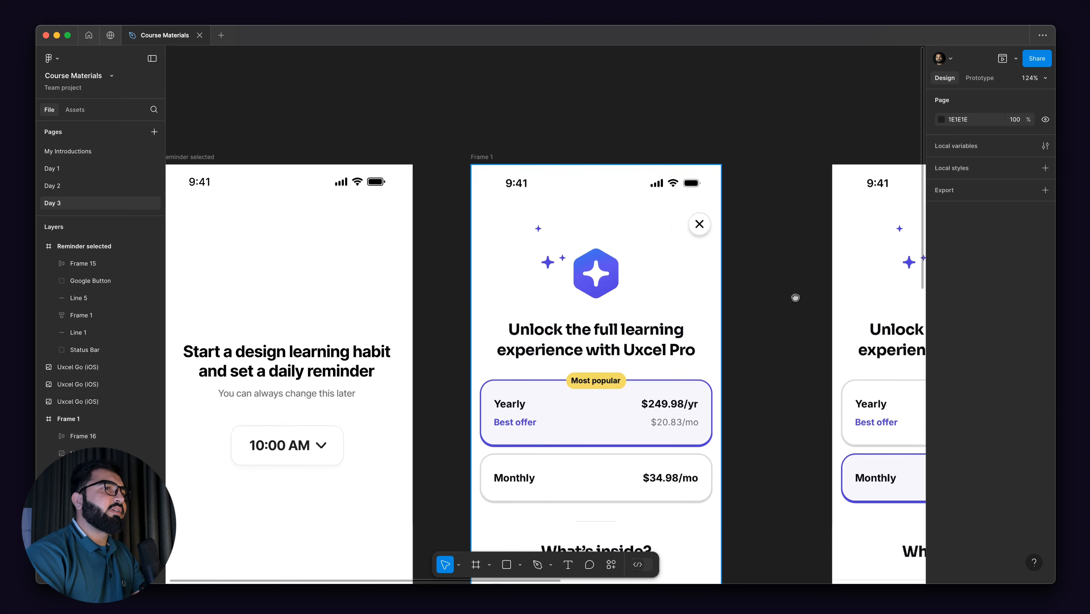
pyautogui.hscroll(-3, 796, 297)
pyautogui.click(842, 264)
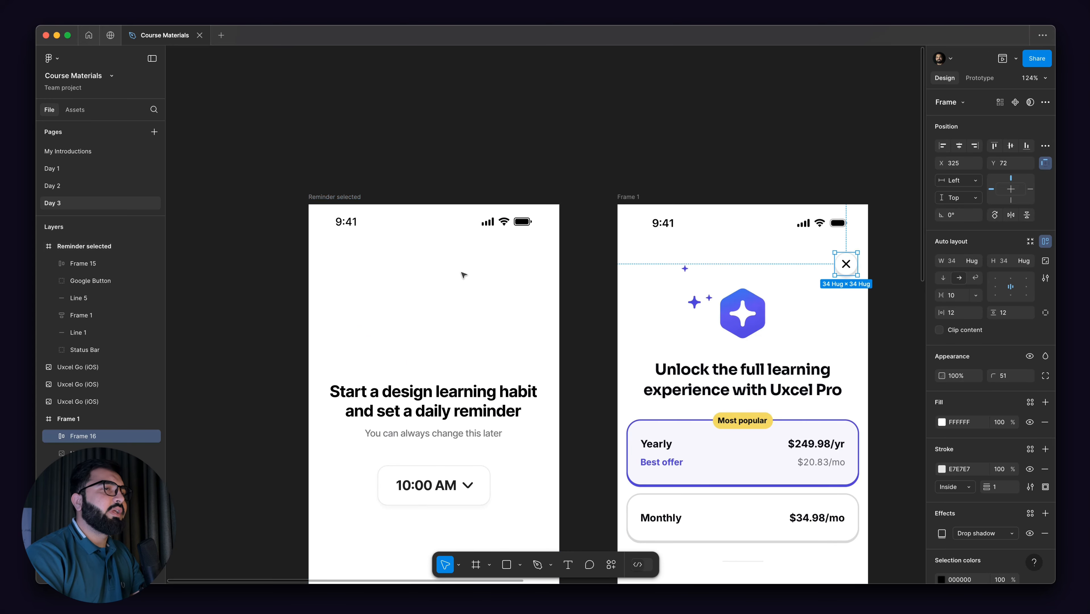
pyautogui.click(460, 275)
pyautogui.hotkey('ctrl', 'v')
pyautogui.scroll(-1, 559, 279)
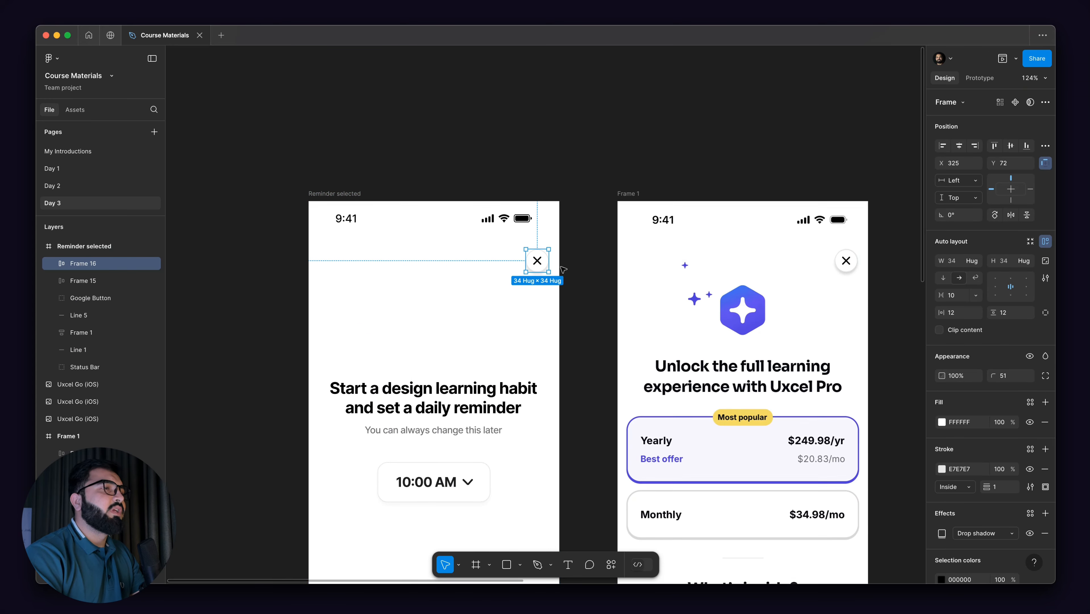
# - Examine the Uxcel Pro reference screen's heading, pricing cards and What's inside list alongside the Reminder selected screen
pyautogui.hscroll(5, 621, 291)
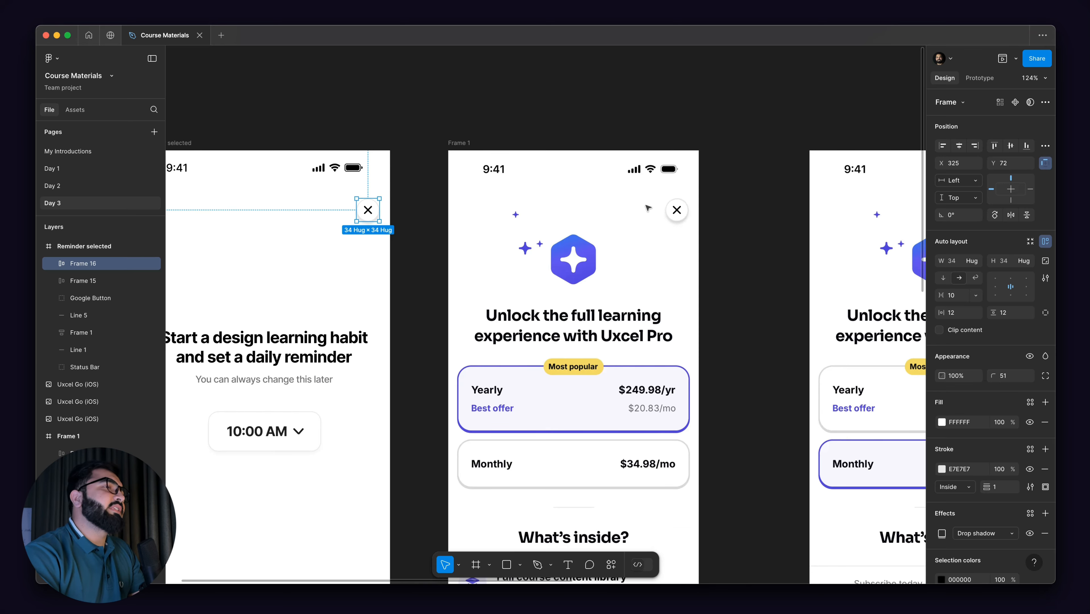
pyautogui.scroll(-5, 658, 224)
pyautogui.scroll(5, 659, 225)
pyautogui.scroll(-5, 645, 190)
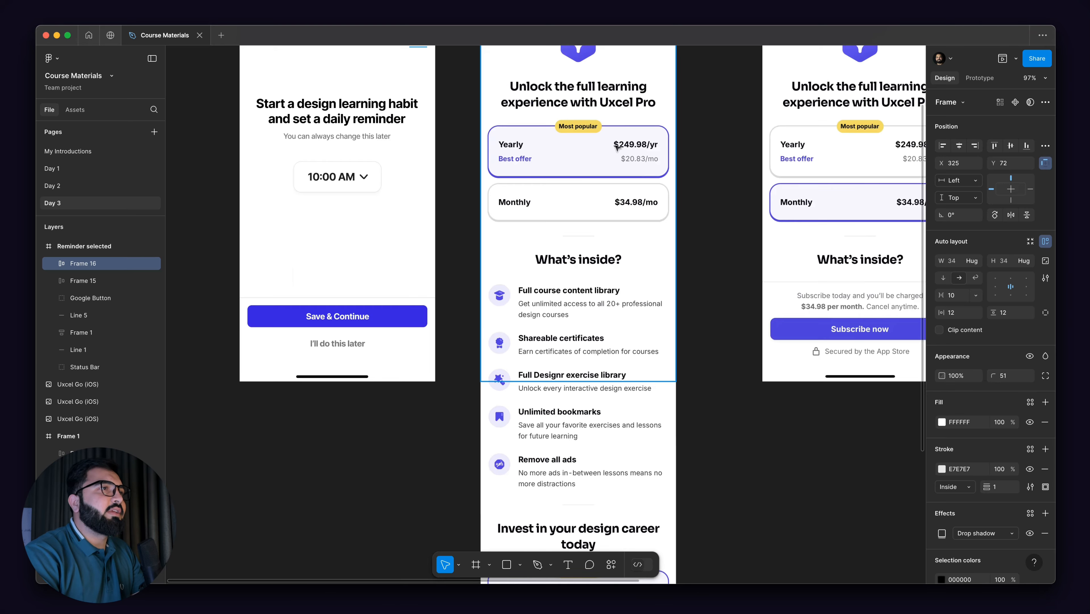
pyautogui.scroll(3, 645, 191)
pyautogui.scroll(4, 623, 305)
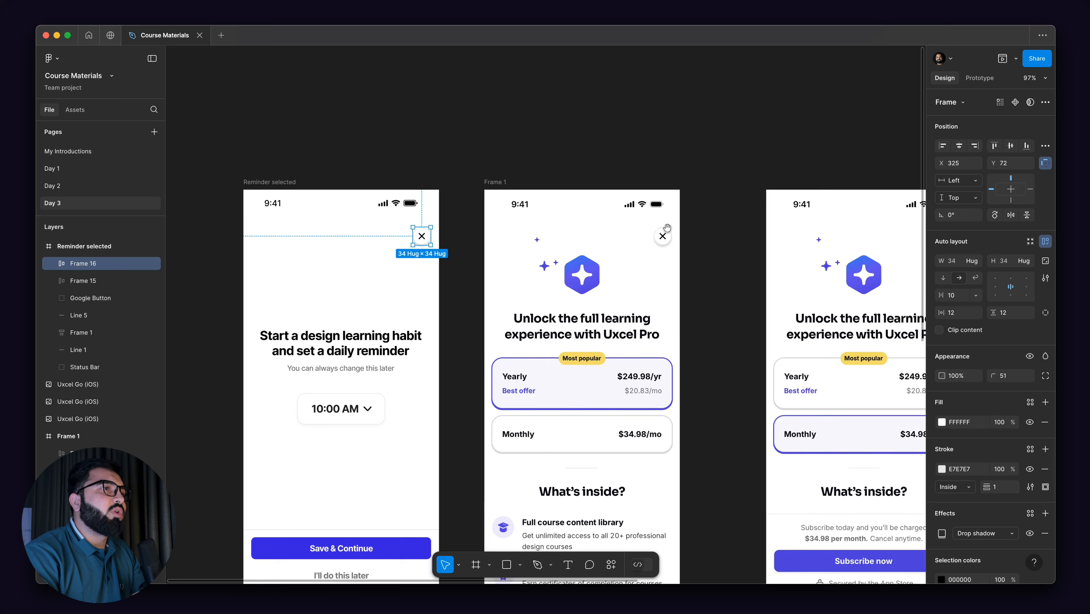
pyautogui.scroll(-6, 623, 304)
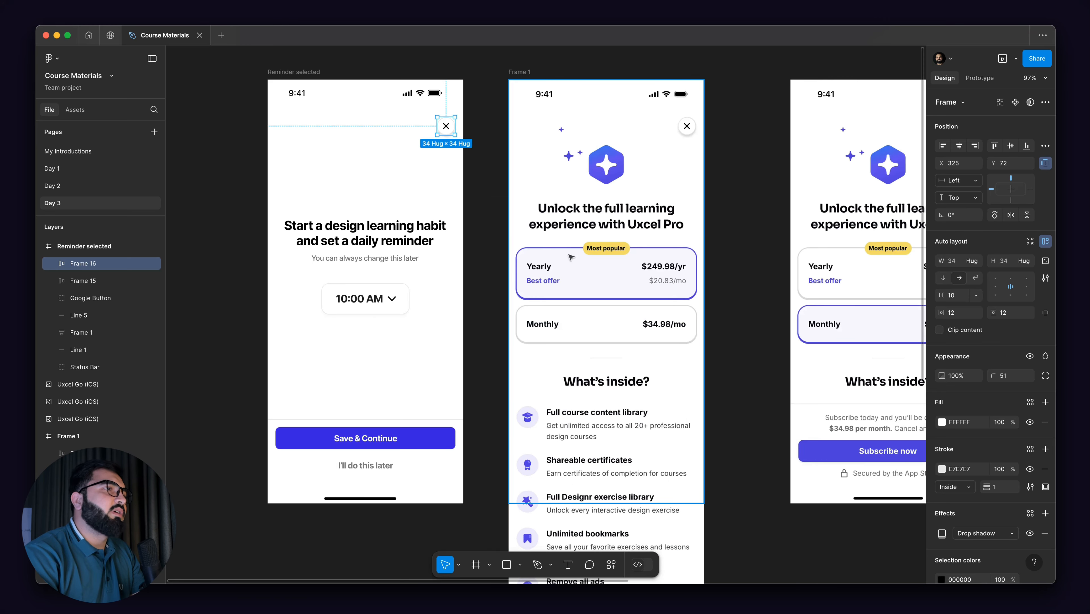
pyautogui.scroll(3, 533, 322)
pyautogui.hscroll(-2, 550, 232)
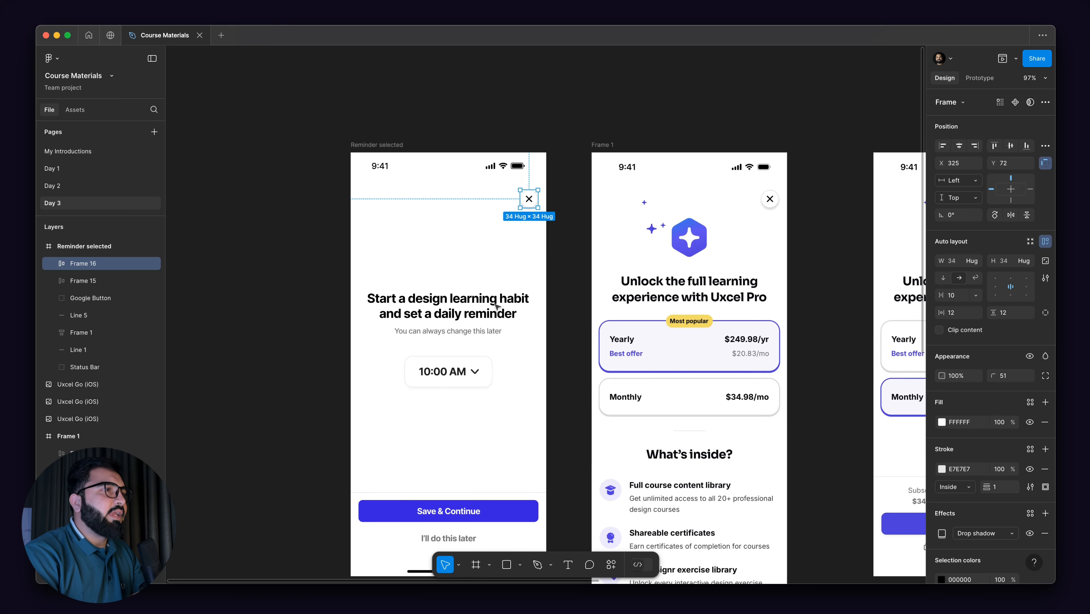
# - Move the Reminder selected heading block up to Y 228 and change its title to "Unlock the full learning experience with Uxcel Pro"
pyautogui.moveTo(497, 306); pyautogui.dragTo(476, 292)
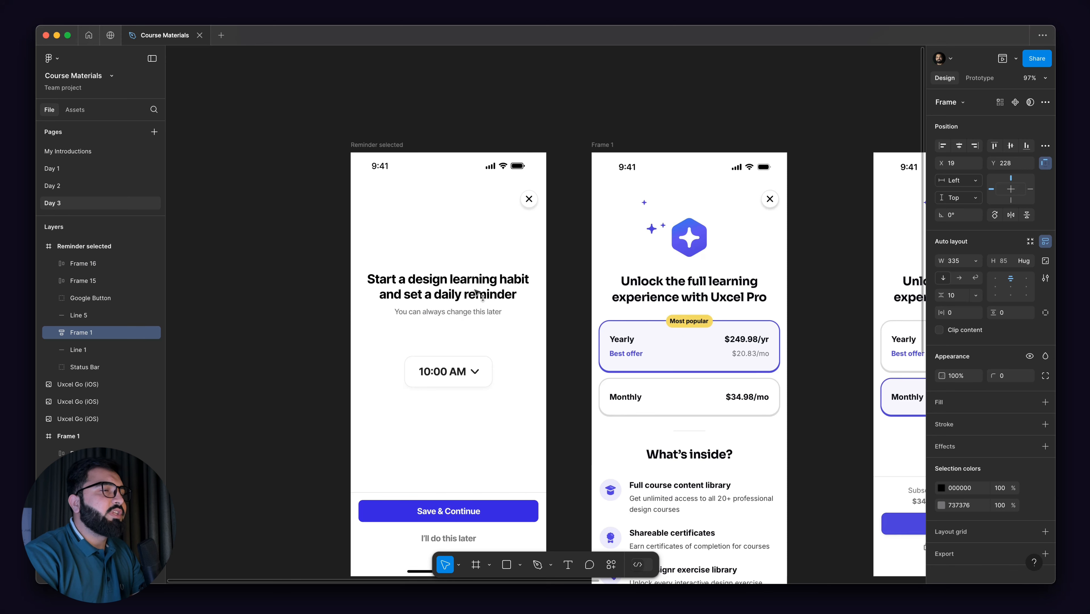
pyautogui.doubleClick(490, 286)
pyautogui.doubleClick(489, 286)
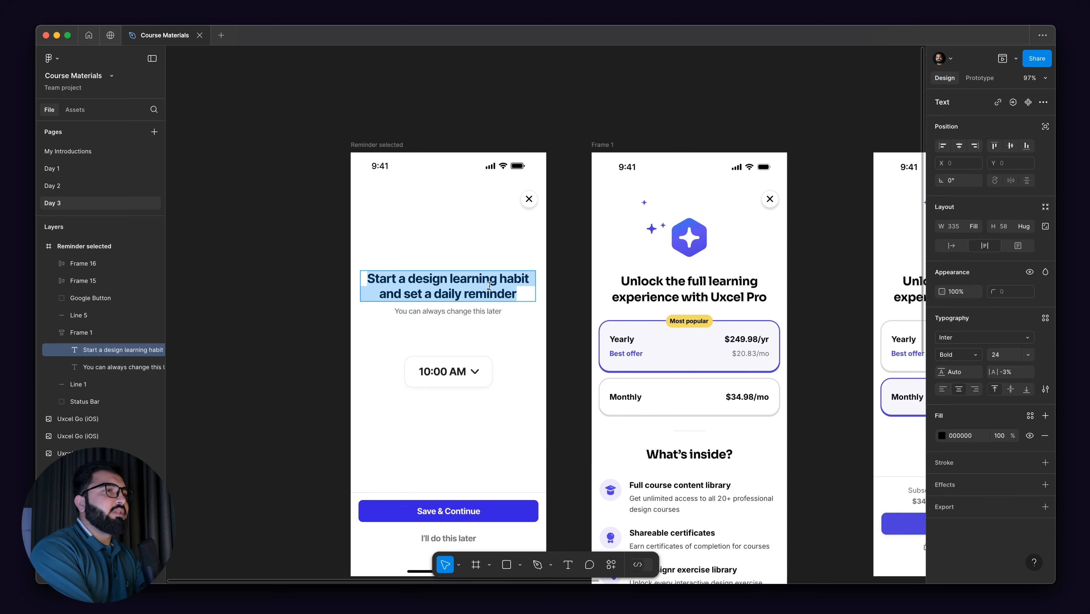
pyautogui.write('Unlock the f')
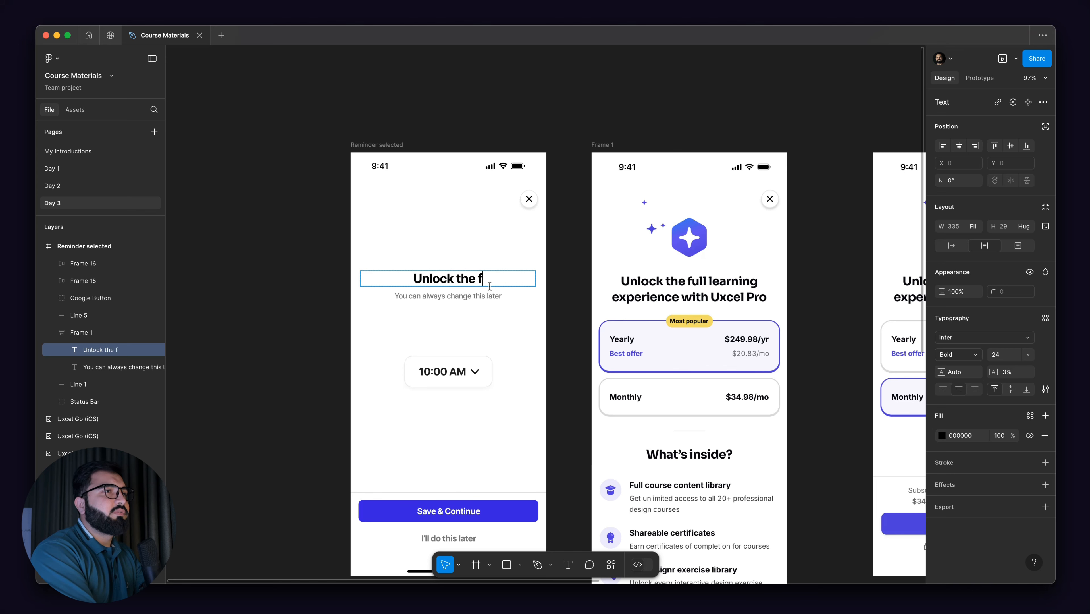
pyautogui.write('ull learni')
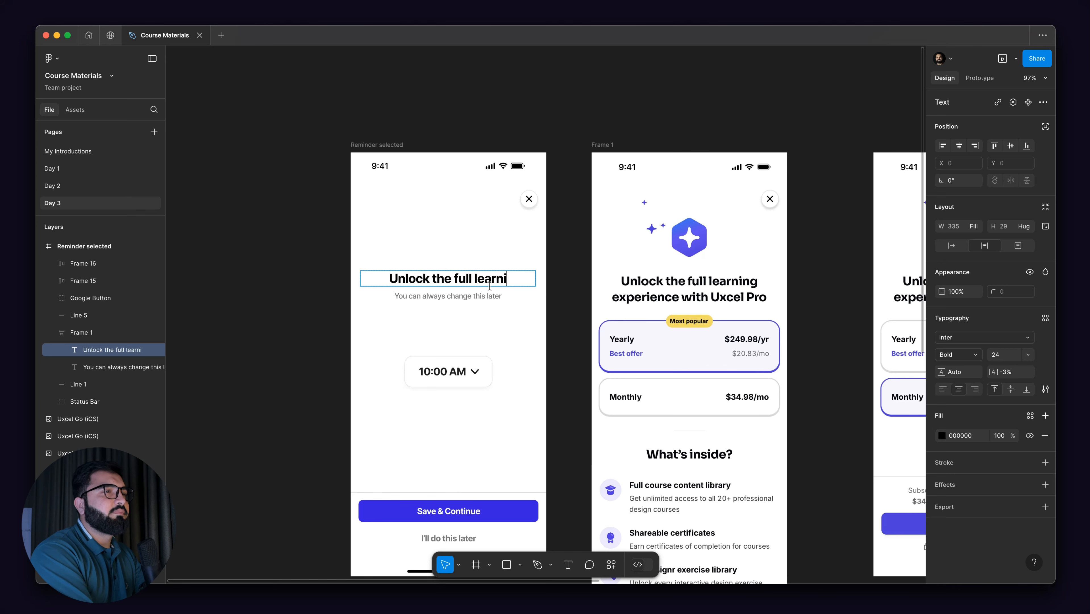
pyautogui.write('ng expereince')
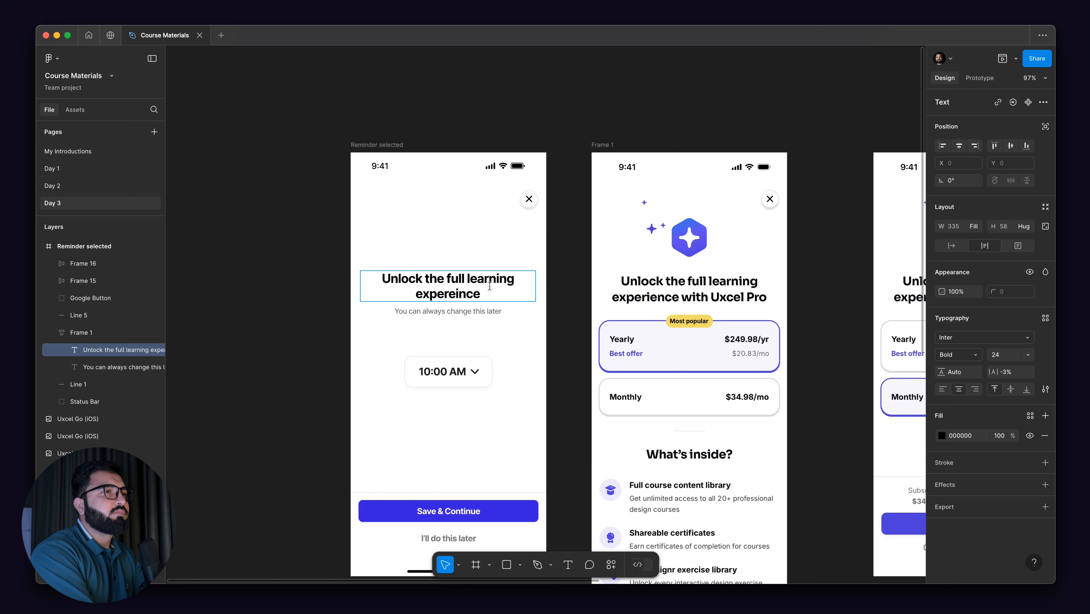
pyautogui.write(' with U')
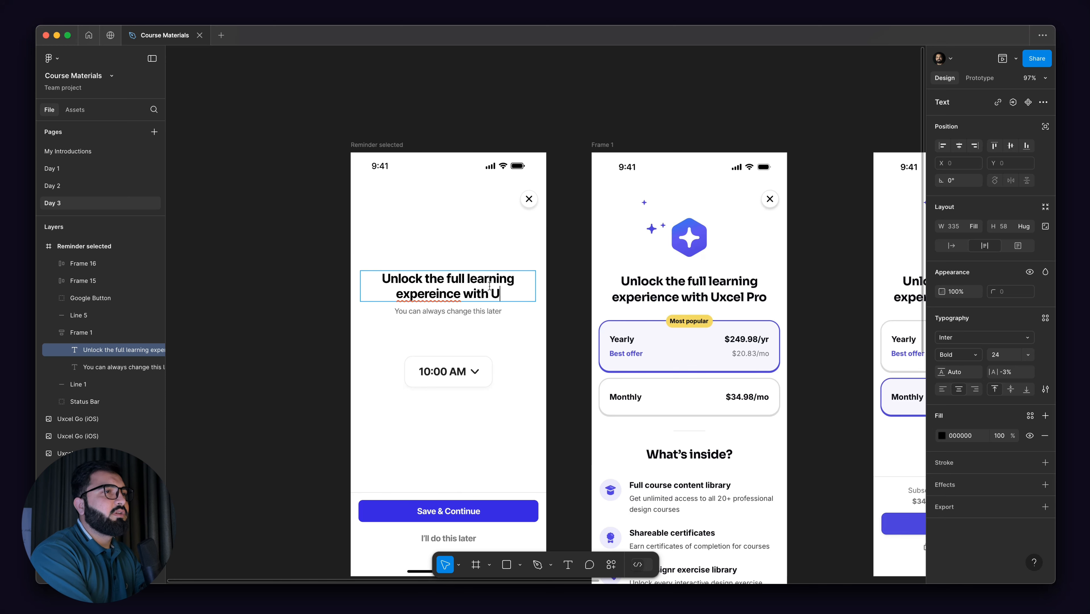
pyautogui.write('xcel Pro')
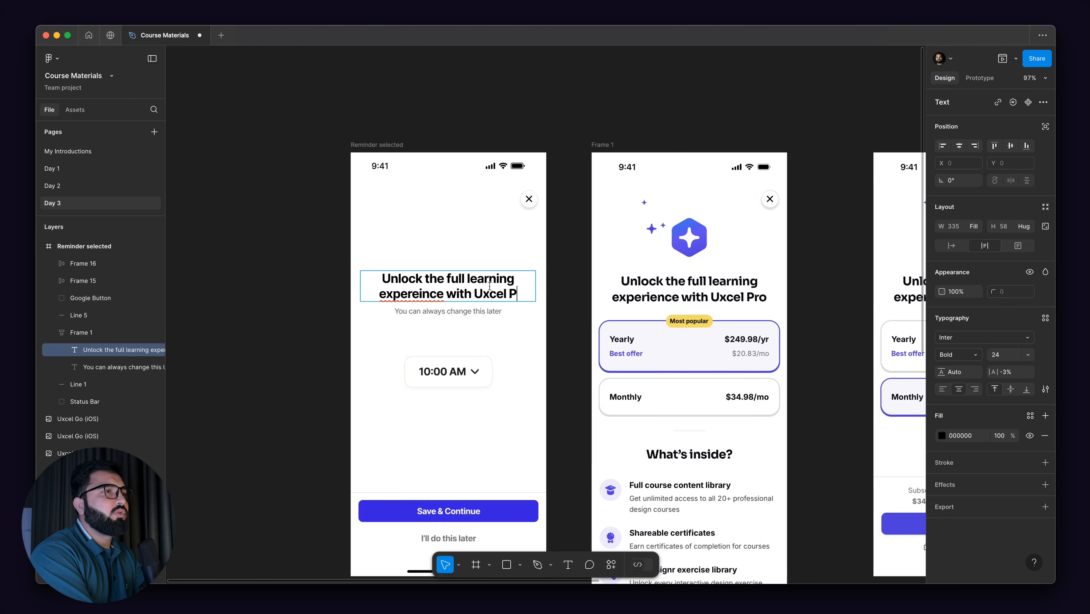
pyautogui.rightClick(397, 294)
pyautogui.click(497, 295)
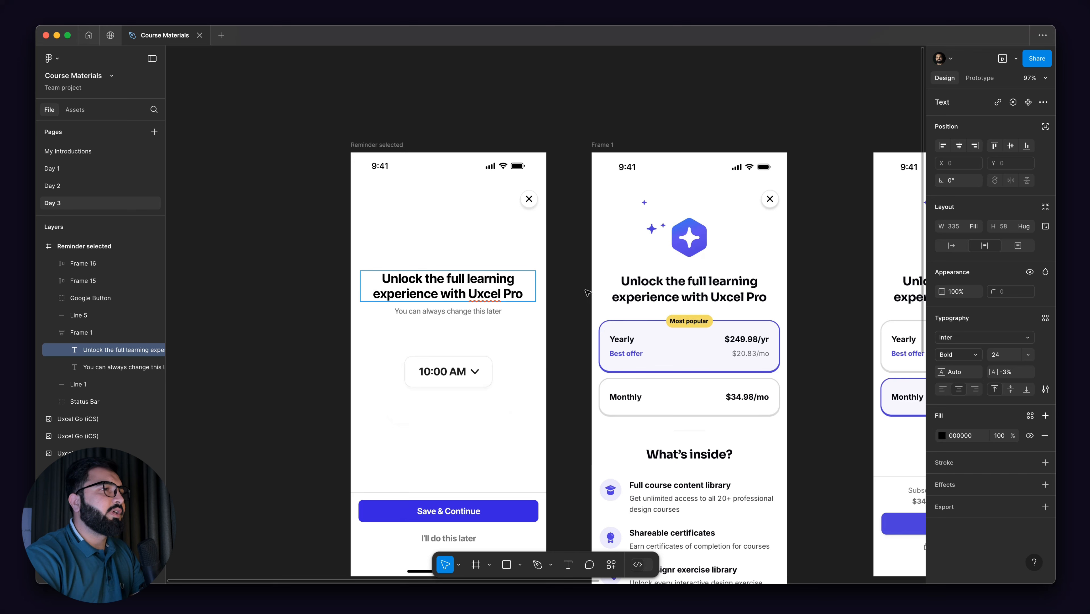
pyautogui.press('Escape')
# - Draw a three-sided polygon about 74 × 74 centred over the blue-purple hexagon badge in Frame 1
pyautogui.scroll(5, 727, 212)
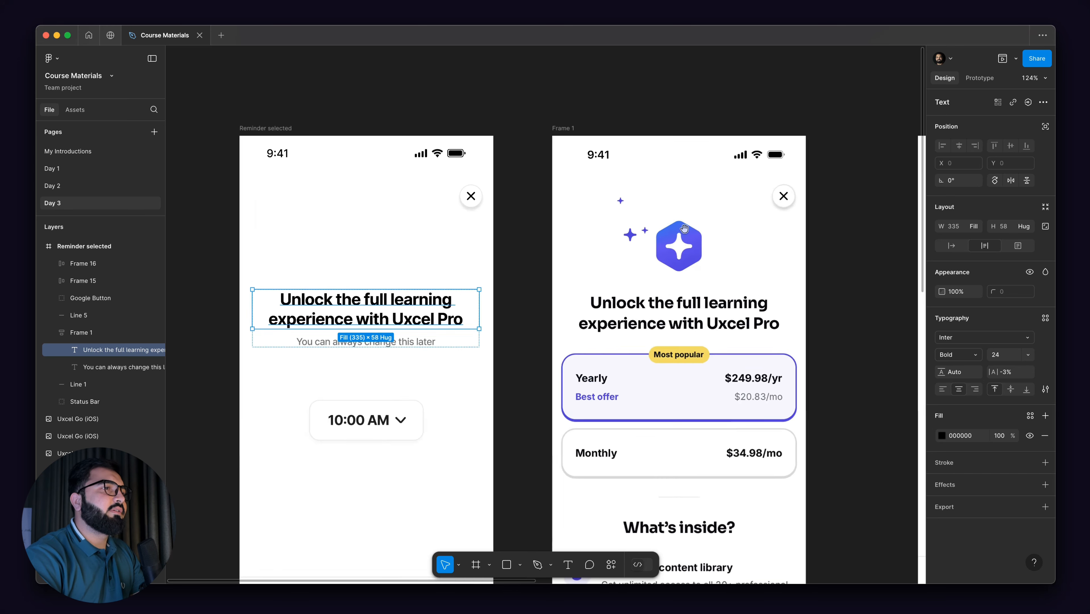
pyautogui.moveTo(570, 260); pyautogui.dragTo(650, 279)
pyautogui.scroll(7, 718, 262)
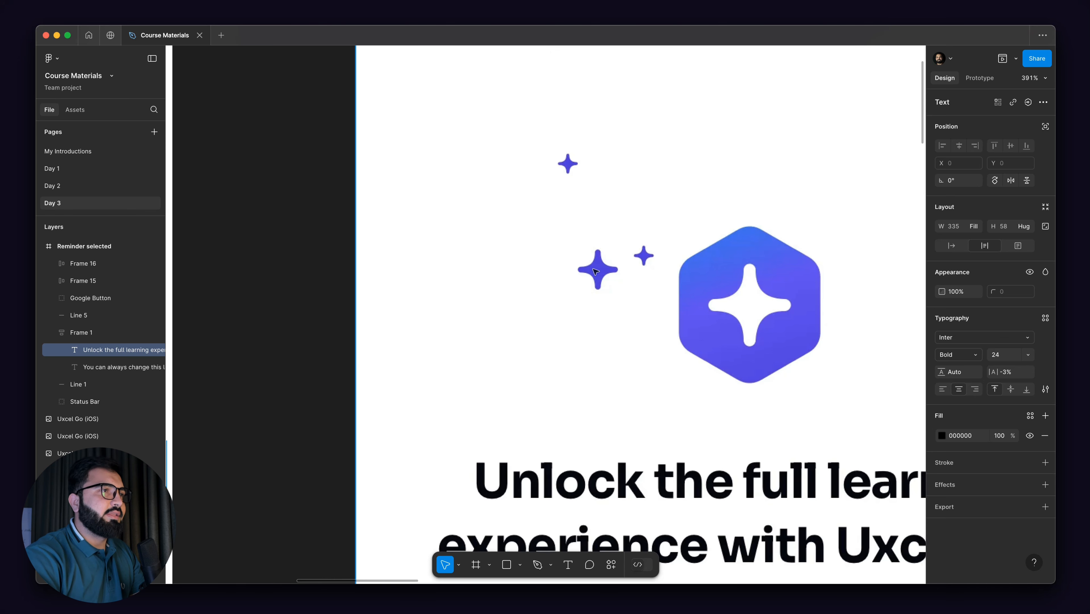
pyautogui.scroll(5, 601, 265)
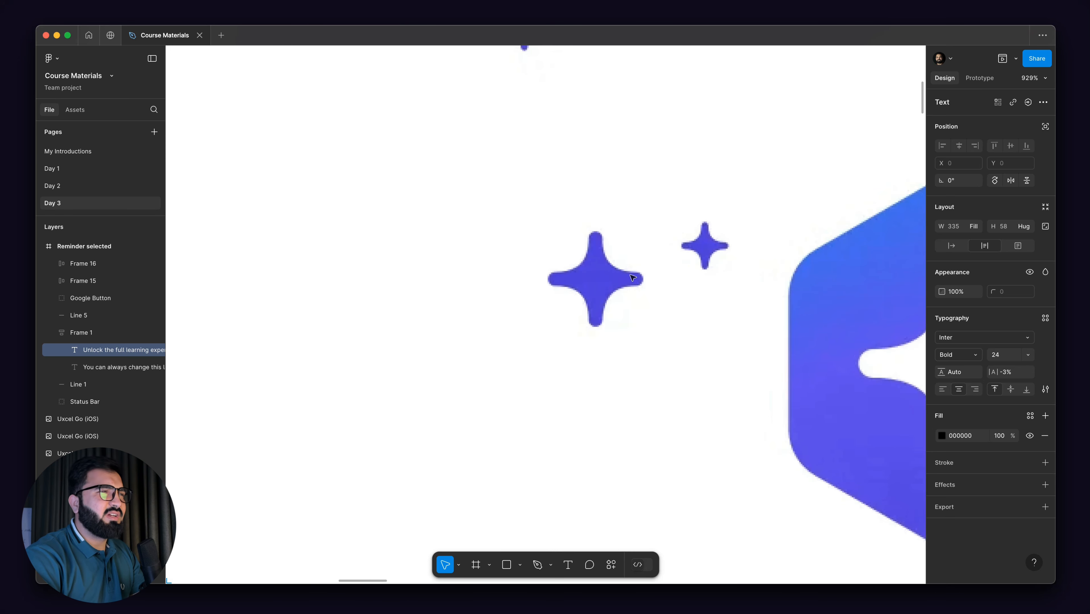
pyautogui.scroll(-5, 613, 268)
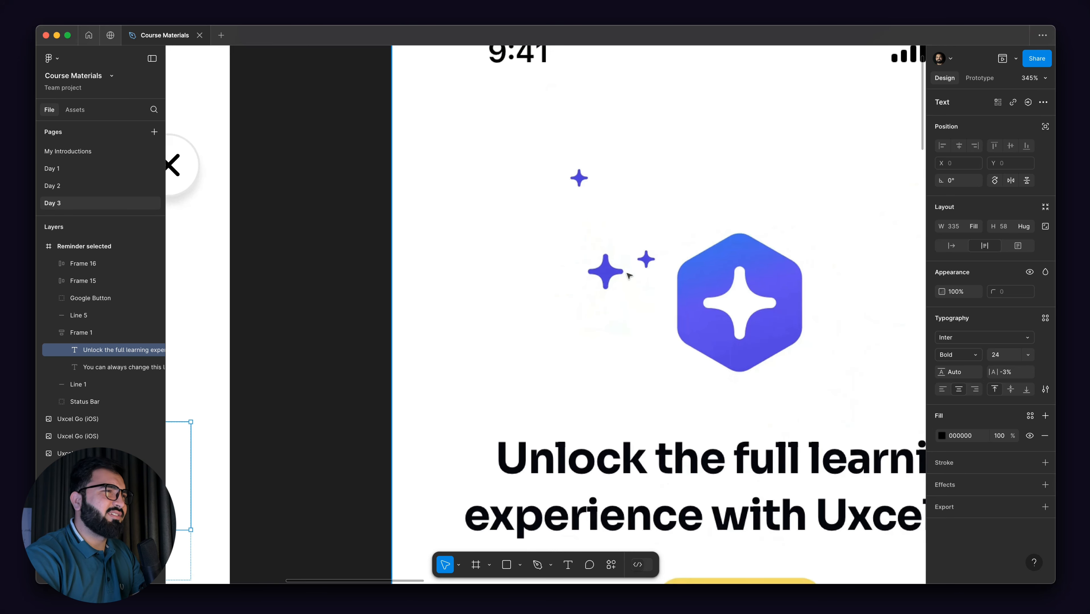
pyautogui.hscroll(-2, 647, 312)
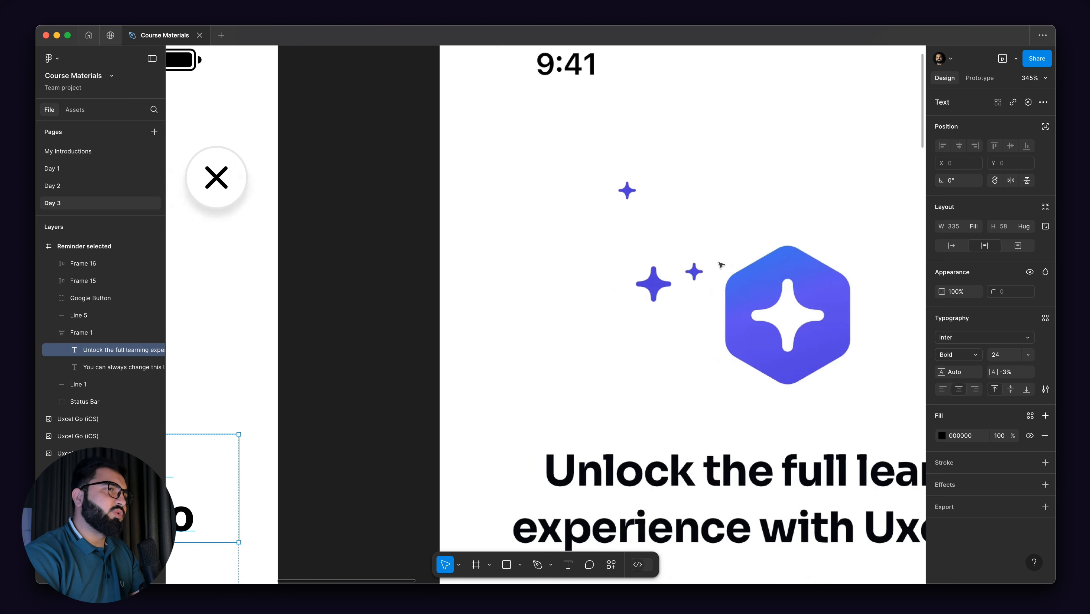
pyautogui.click(520, 564)
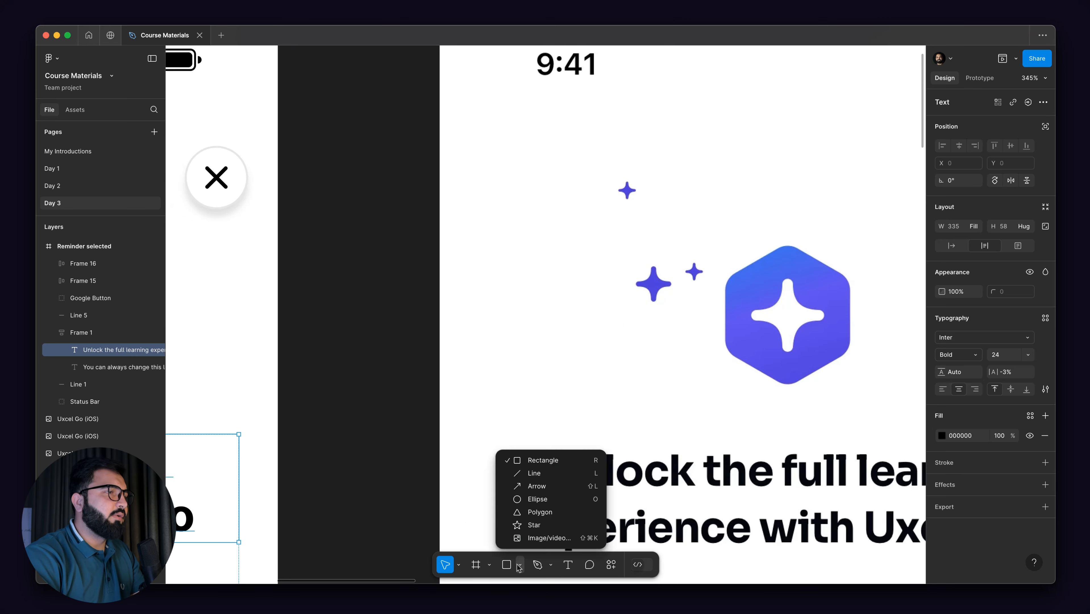
pyautogui.click(539, 512)
pyautogui.scroll(-3, 542, 249)
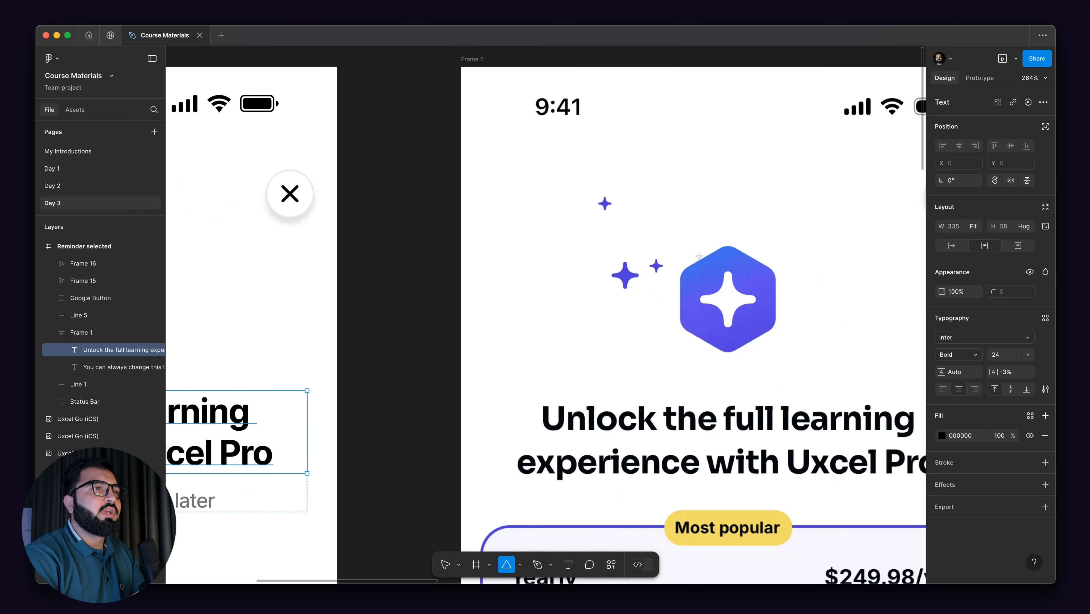
pyautogui.scroll(4, 696, 247)
pyautogui.moveTo(720, 274); pyautogui.dragTo(763, 345)
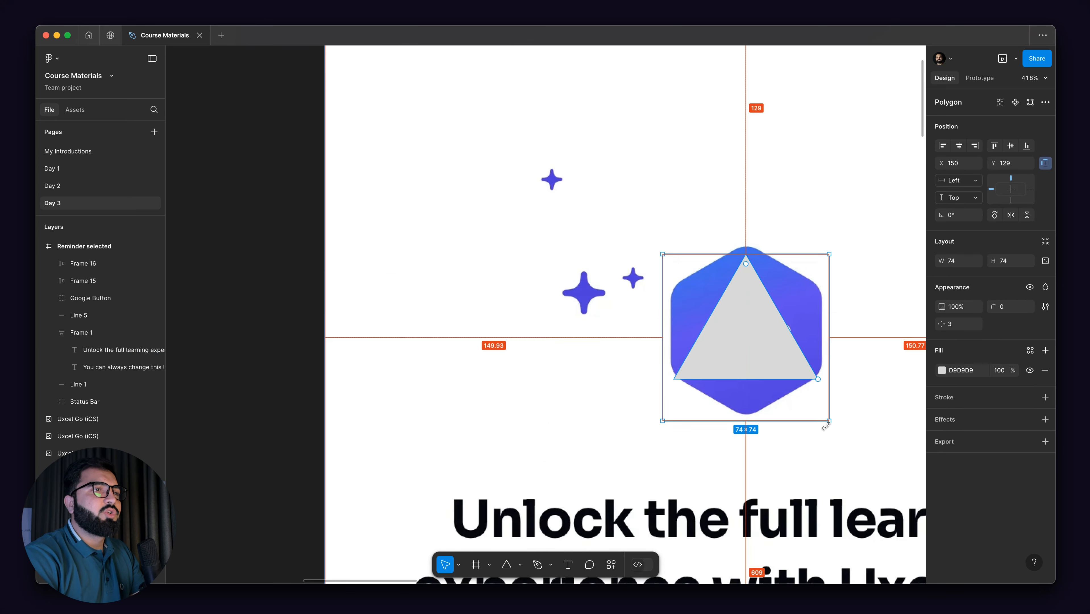
# - Give the polygon 6 sides and resize it to 79 × 79 to match the badge underneath
pyautogui.moveTo(829, 420); pyautogui.dragTo(838, 433)
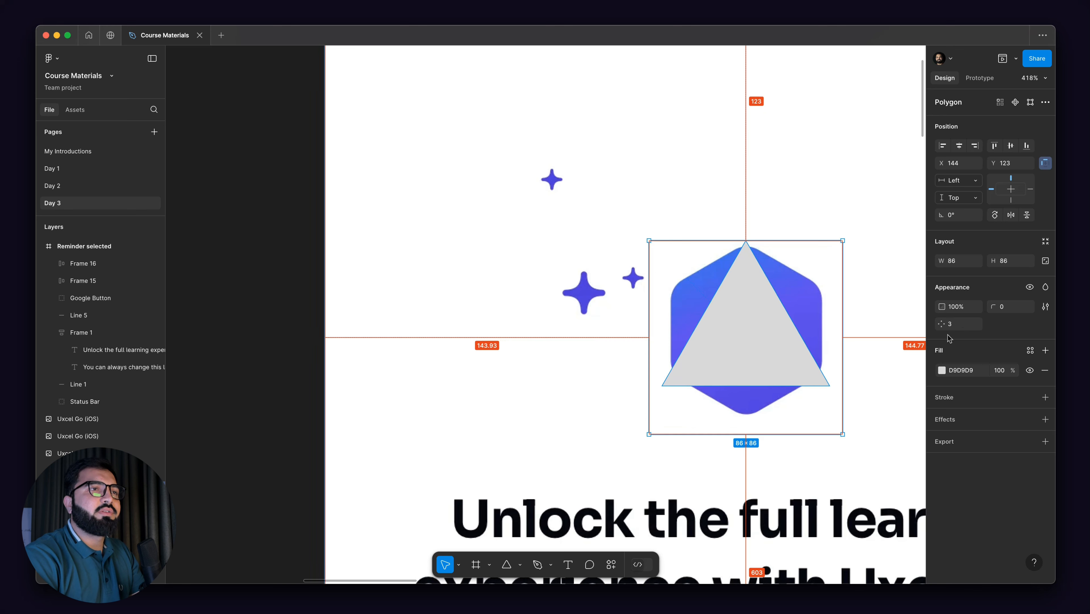
pyautogui.moveTo(942, 324); pyautogui.dragTo(981, 329)
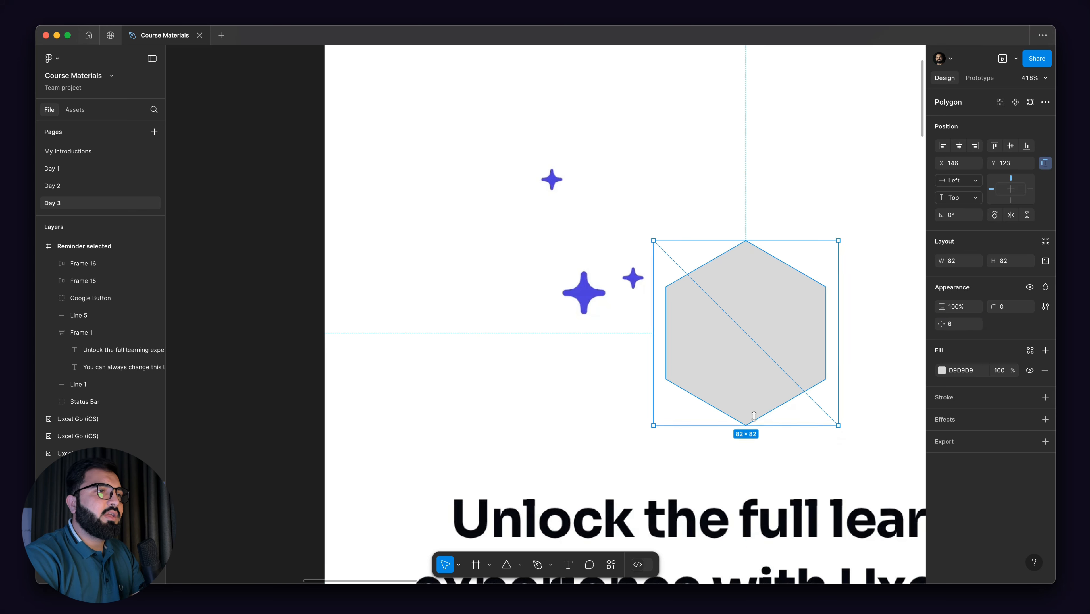
pyautogui.moveTo(754, 416); pyautogui.dragTo(754, 418)
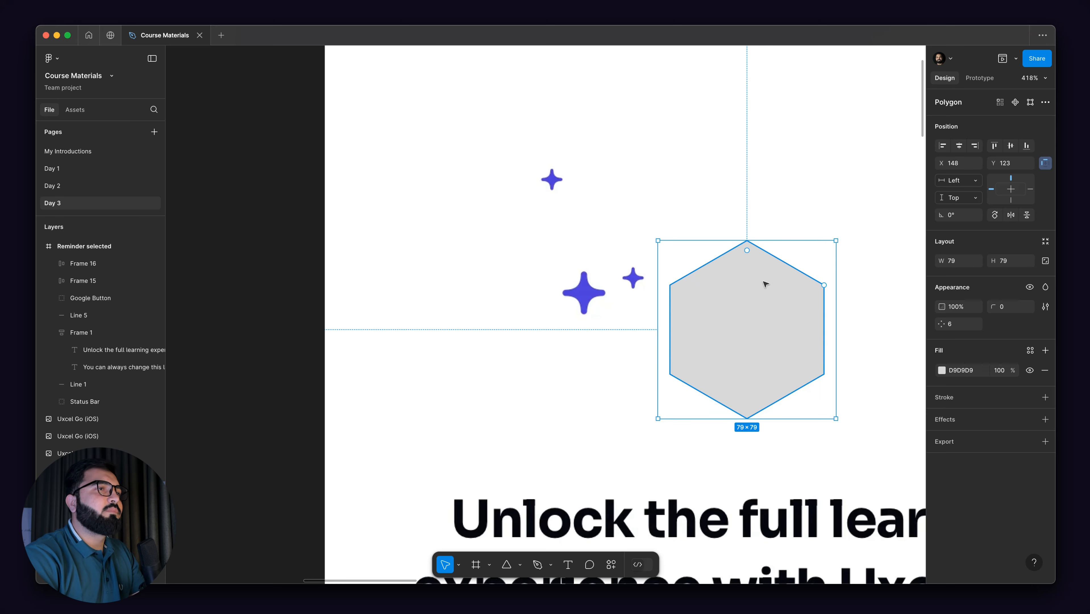
# - Duplicate the hexagon beside the reference sparkles at X 26, Y 127 and set the copy to 4 sides
pyautogui.scroll(-5, 766, 284)
pyautogui.scroll(4, 716, 283)
pyautogui.moveTo(830, 355); pyautogui.dragTo(681, 291)
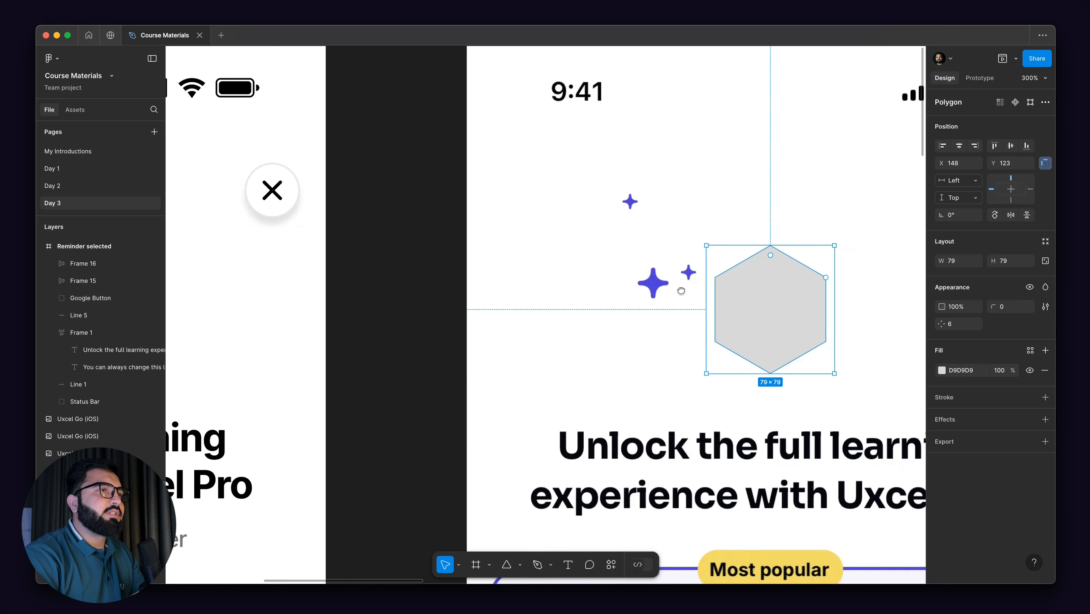
pyautogui.scroll(5, 681, 291)
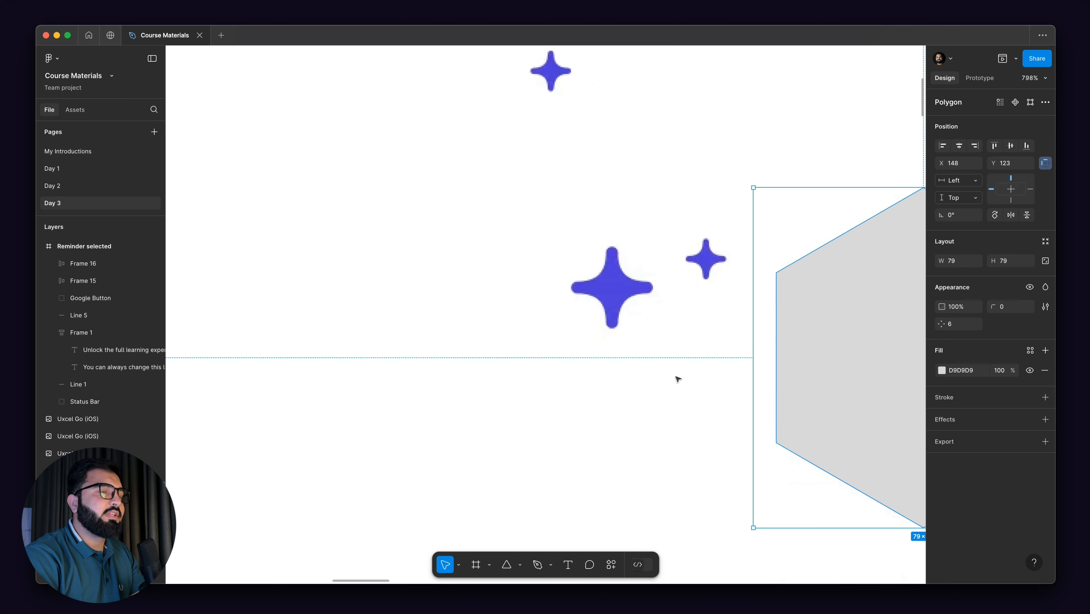
pyautogui.scroll(-4, 678, 379)
pyautogui.moveTo(818, 360); pyautogui.dragTo(538, 370)
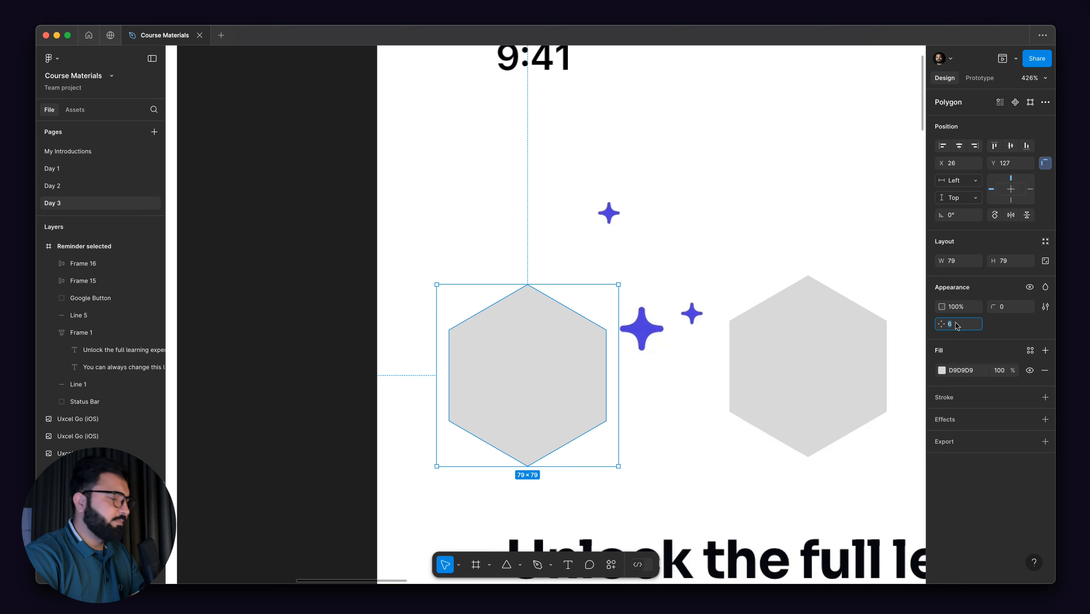
pyautogui.write('4')
pyautogui.press('Return')
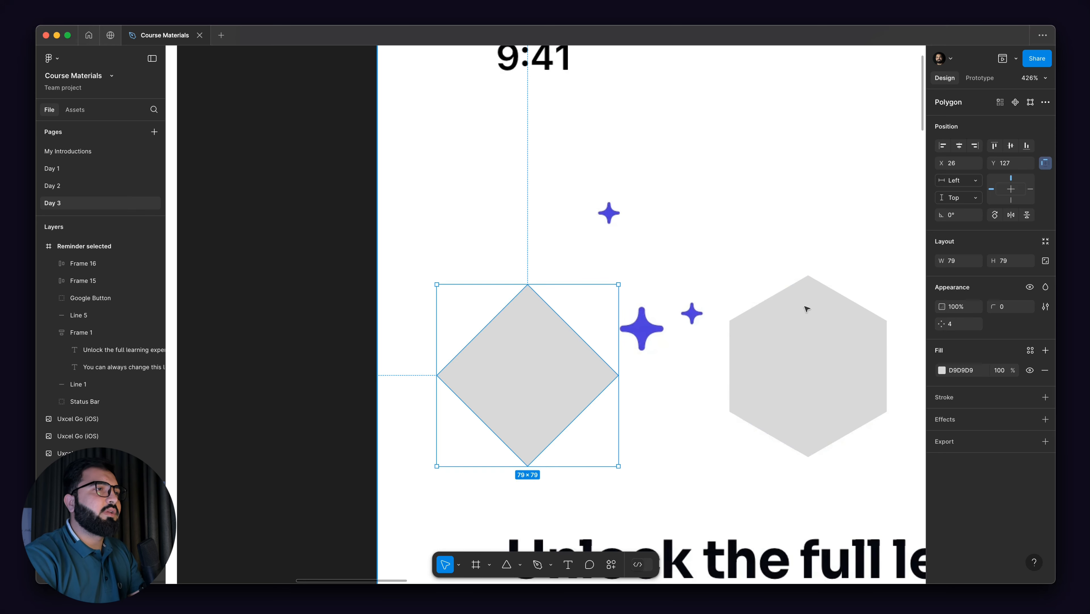
# - Try increasing the corner smoothing of the four-sided copy
pyautogui.moveTo(941, 325); pyautogui.dragTo(959, 311)
pyautogui.click(1045, 307)
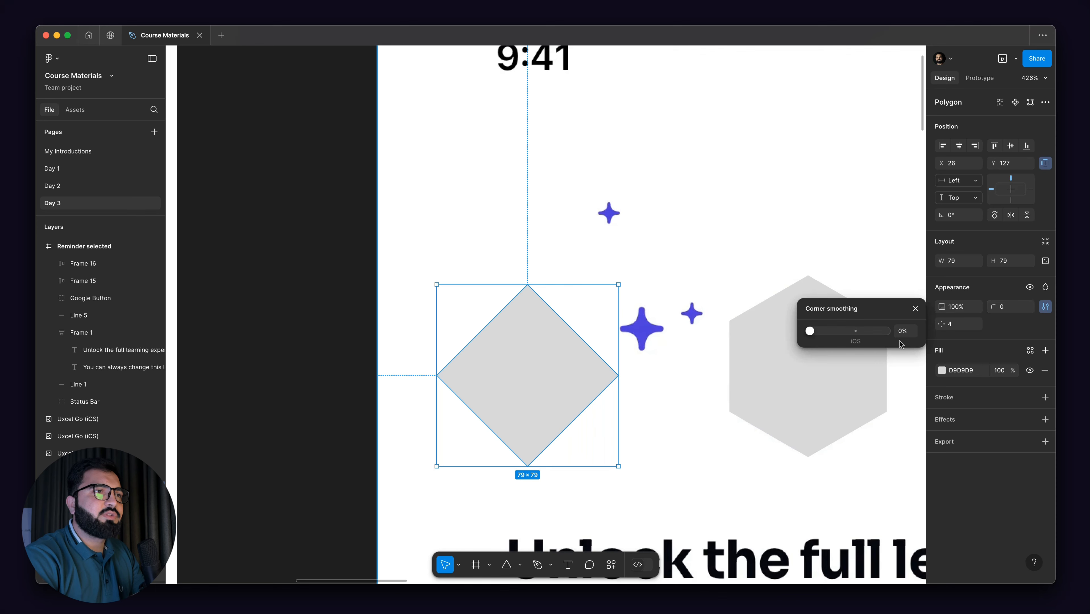
pyautogui.moveTo(810, 331); pyautogui.dragTo(883, 331)
pyautogui.click(916, 309)
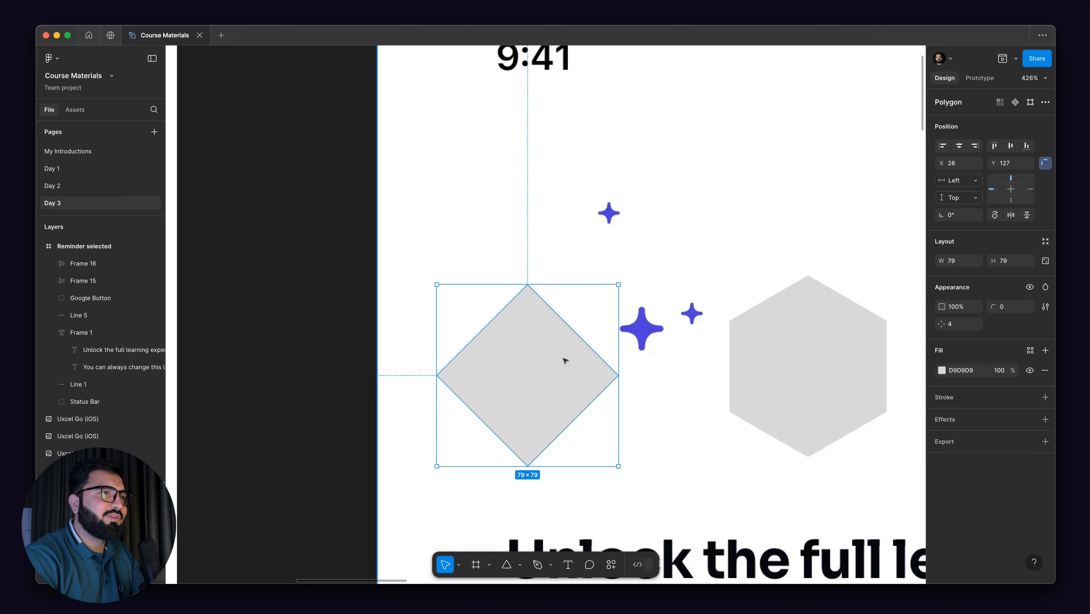
# - Move the four-sided copy to X 34, Y 102 and try rounding its corners to a radius of 12
pyautogui.moveTo(568, 362); pyautogui.dragTo(587, 305)
pyautogui.scroll(1, 563, 274)
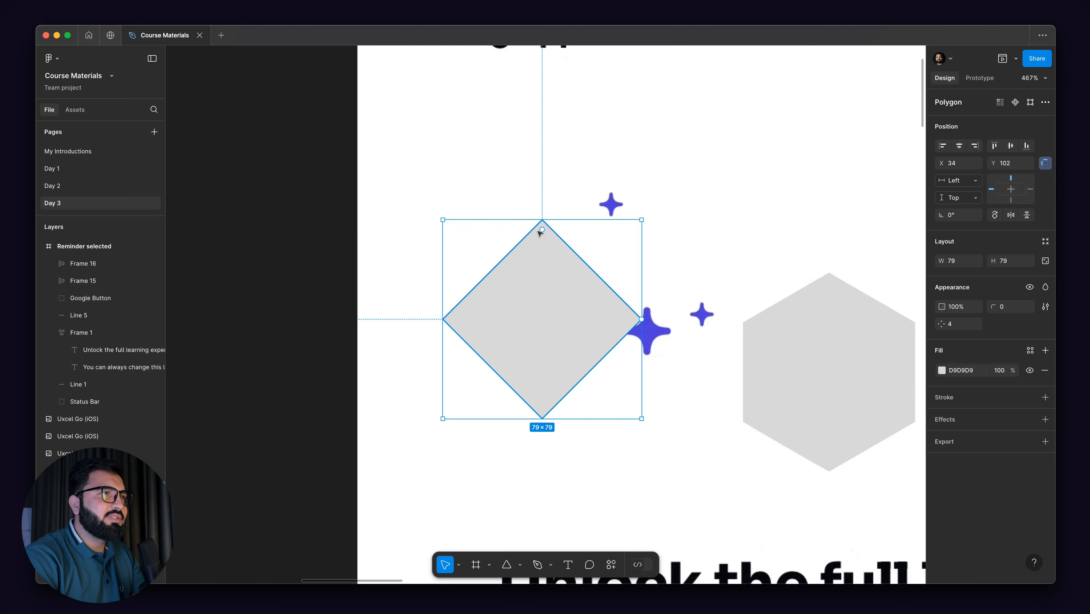
pyautogui.moveTo(543, 230); pyautogui.dragTo(545, 323)
pyautogui.moveTo(544, 272); pyautogui.dragTo(545, 261)
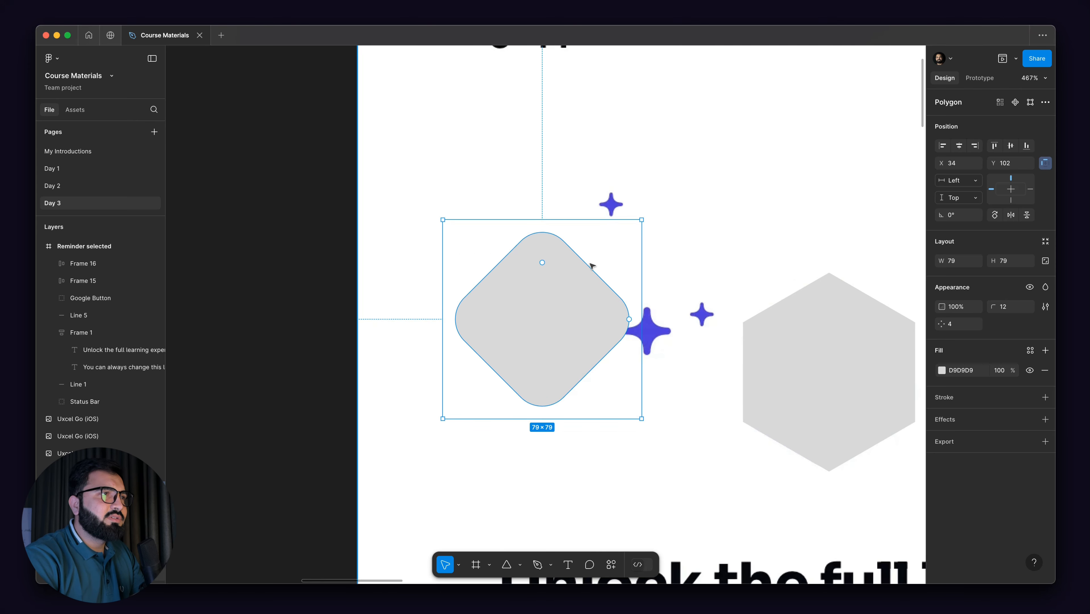
pyautogui.scroll(5, 590, 274)
pyautogui.press('super+z')
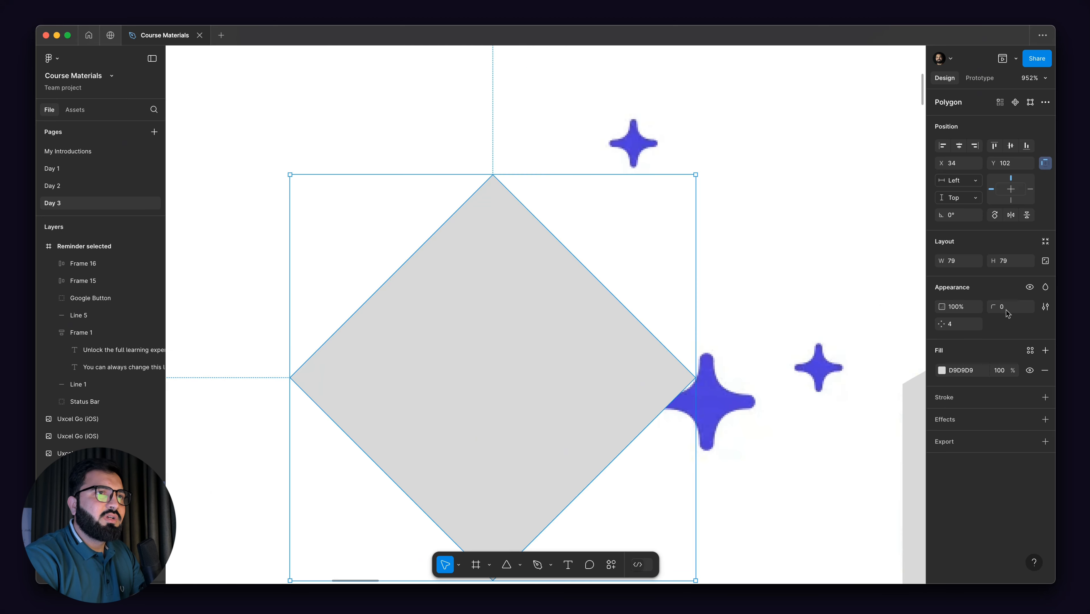
# - Delete the four-sided polygon copy beside the sparkles
pyautogui.moveTo(944, 325)
pyautogui.mouseDown()
pyautogui.moveTo(963, 325)
pyautogui.moveTo(944, 325)
pyautogui.mouseUp()
pyautogui.scroll(-4, 821, 290)
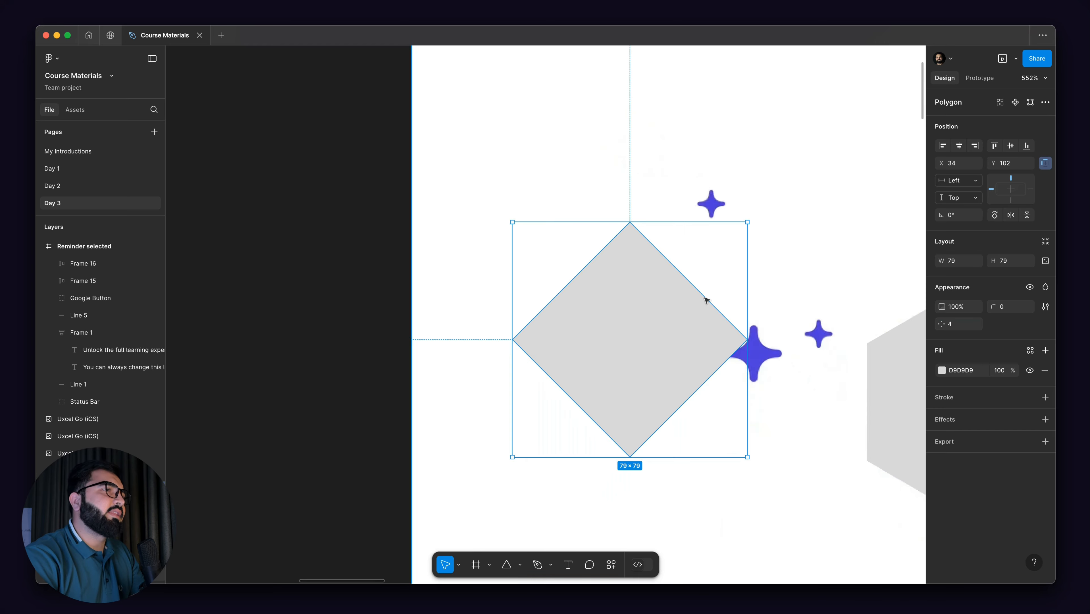
pyautogui.press('Delete')
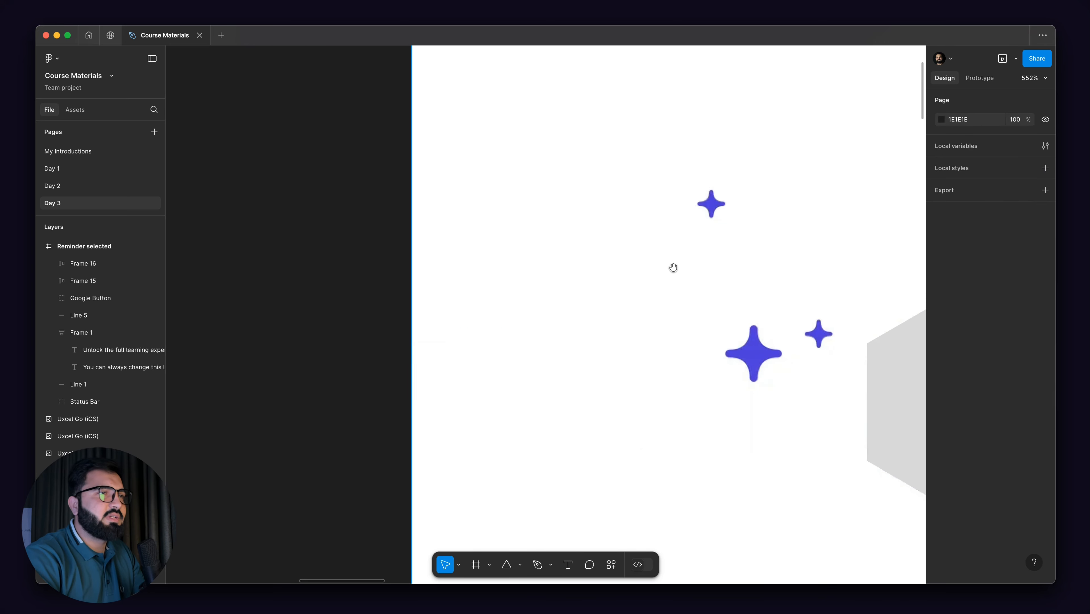
# - Draw a star about 16 by 16 just below the upper reference sparkle
pyautogui.hscroll(5, 534, 312)
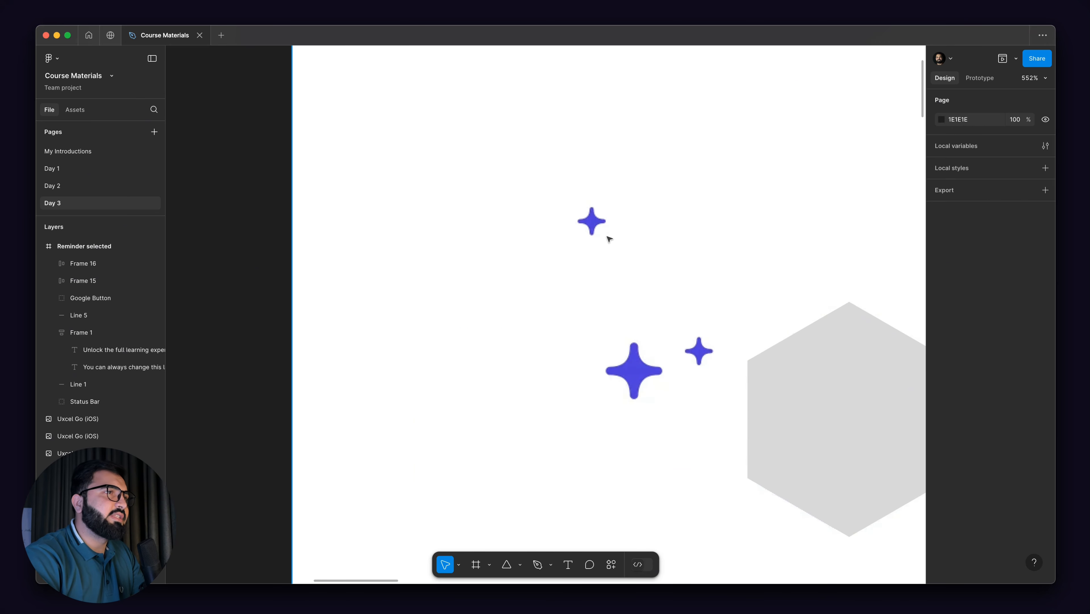
pyautogui.scroll(5, 603, 231)
pyautogui.scroll(-2, 584, 206)
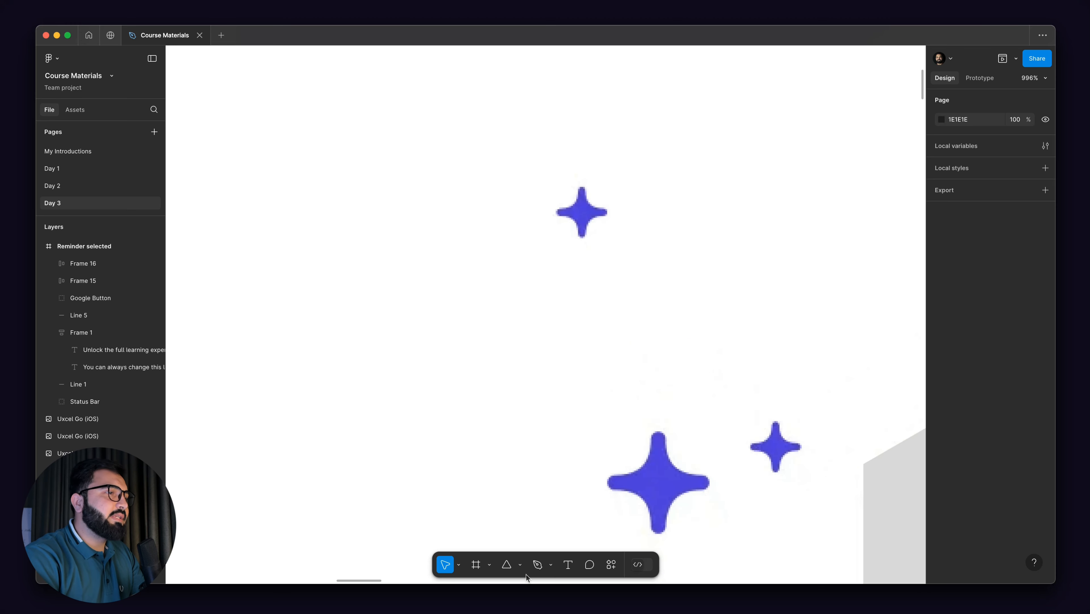
pyautogui.click(520, 565)
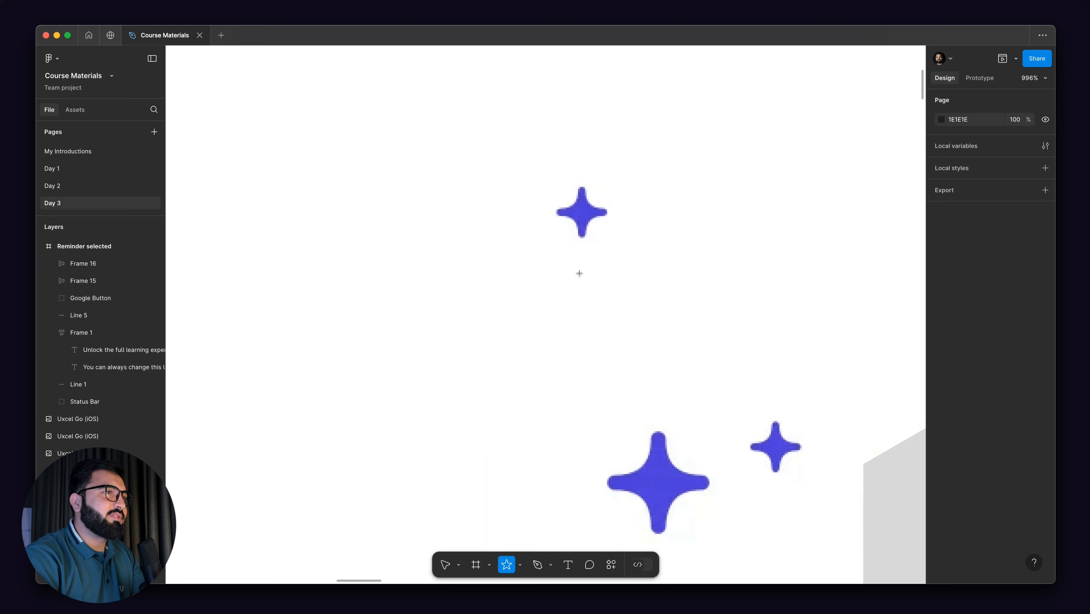
pyautogui.moveTo(519, 190); pyautogui.dragTo(611, 284)
pyautogui.scroll(5, 607, 292)
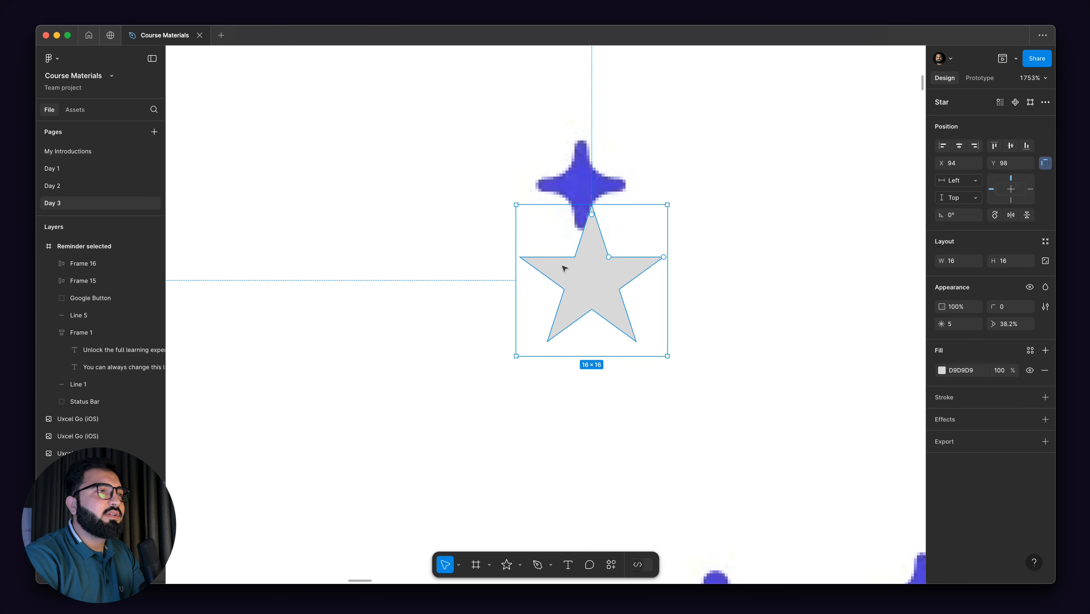
# - Give the new star 4 points and a corner radius of 1
pyautogui.click(957, 327)
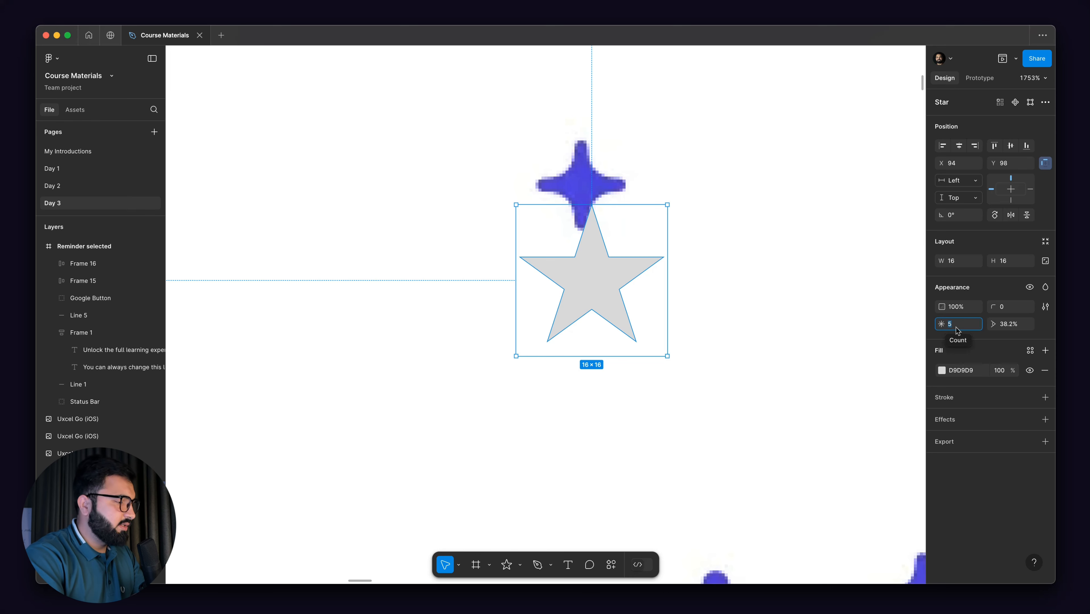
pyautogui.write('4')
pyautogui.press('Return')
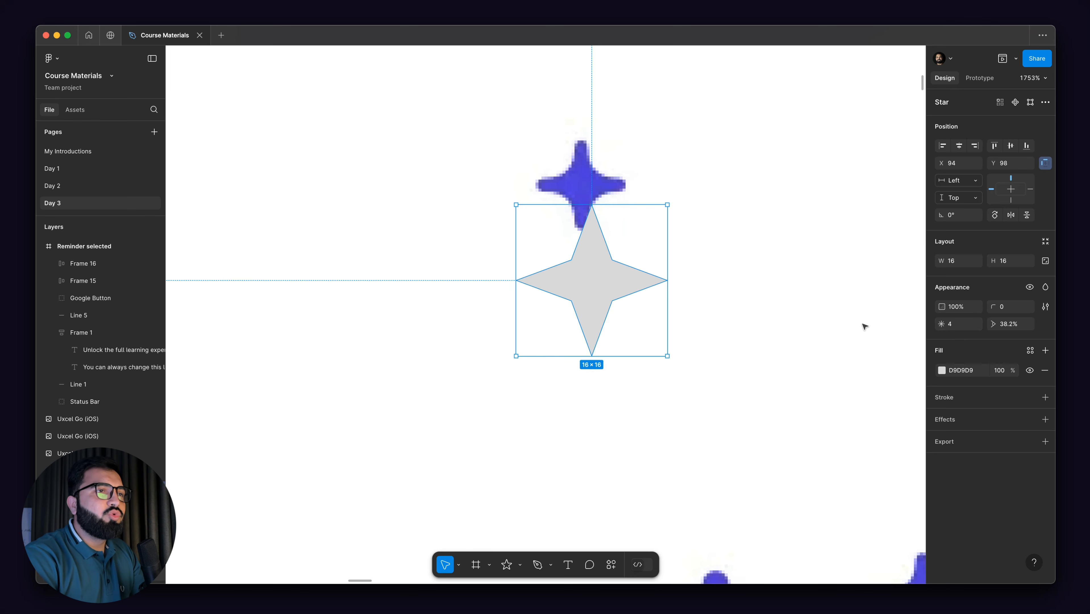
pyautogui.moveTo(994, 307)
pyautogui.mouseDown()
pyautogui.moveTo(1025, 307)
pyautogui.moveTo(1000, 308)
pyautogui.mouseUp()
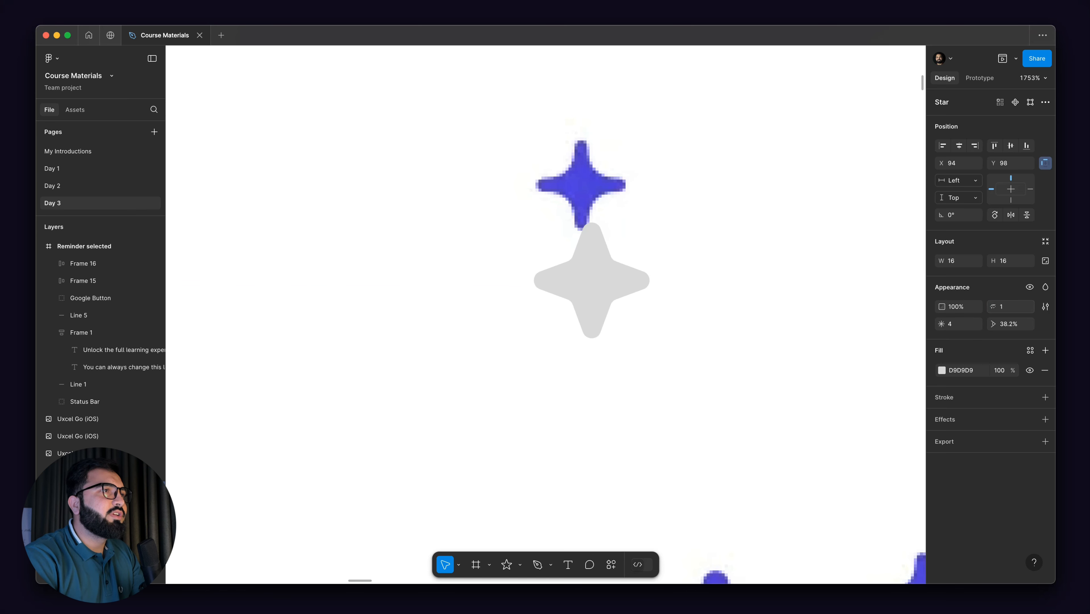
pyautogui.scroll(-2, 585, 251)
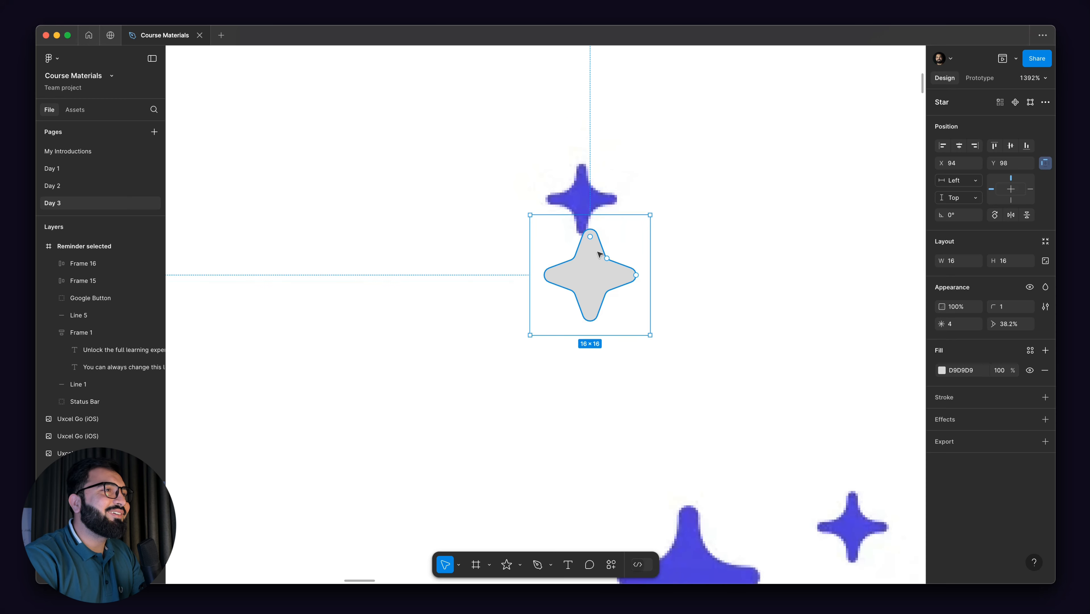
# - Place the star over the upper reference sparkle and a 24 by 24 copy over the large sparkle at X 103, Y 135
pyautogui.moveTo(601, 250); pyautogui.dragTo(673, 397)
pyautogui.scroll(-5, 599, 212)
pyautogui.scroll(4, 630, 347)
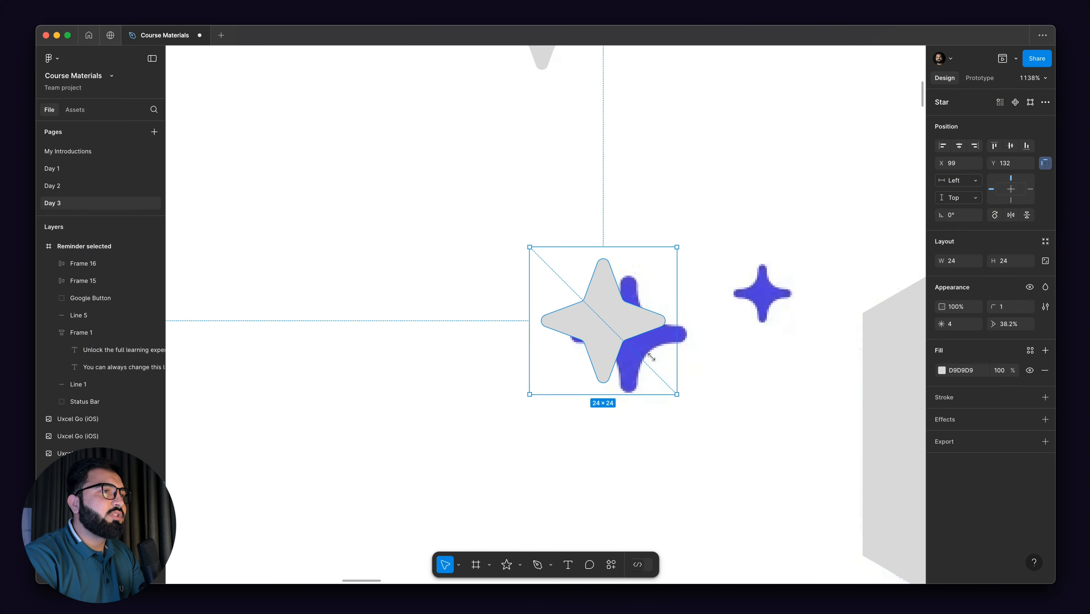
pyautogui.moveTo(613, 297); pyautogui.dragTo(637, 315)
pyautogui.press('Right')
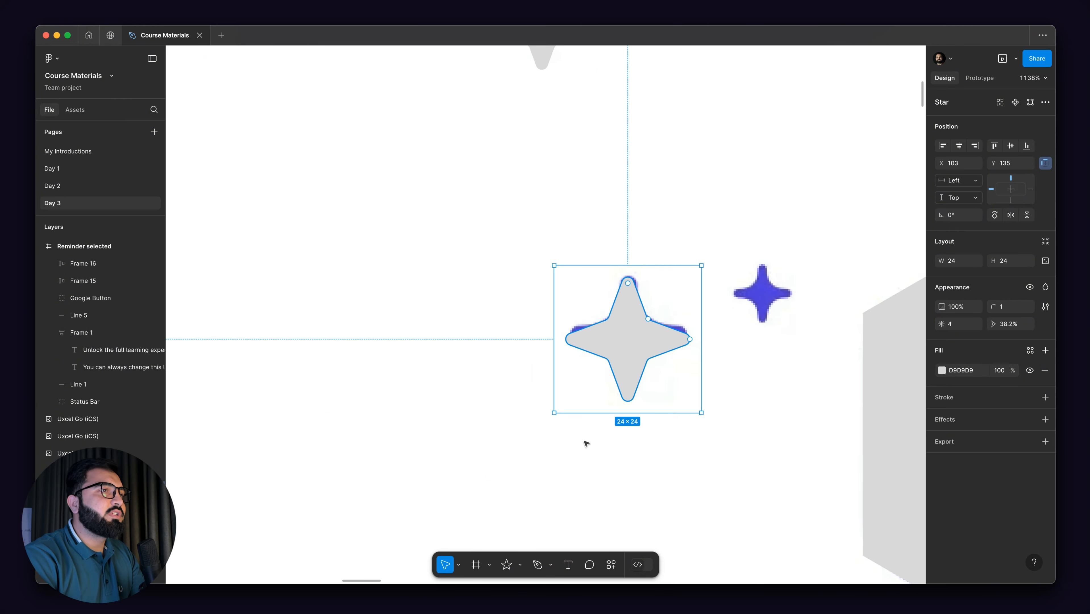
# - Add a 14 by 14 copy of the star over the small reference sparkle near the hexagon, at X 130, Y 132
pyautogui.scroll(3, 575, 335)
pyautogui.moveTo(713, 425); pyautogui.dragTo(772, 357)
pyautogui.moveTo(757, 398); pyautogui.dragTo(759, 395)
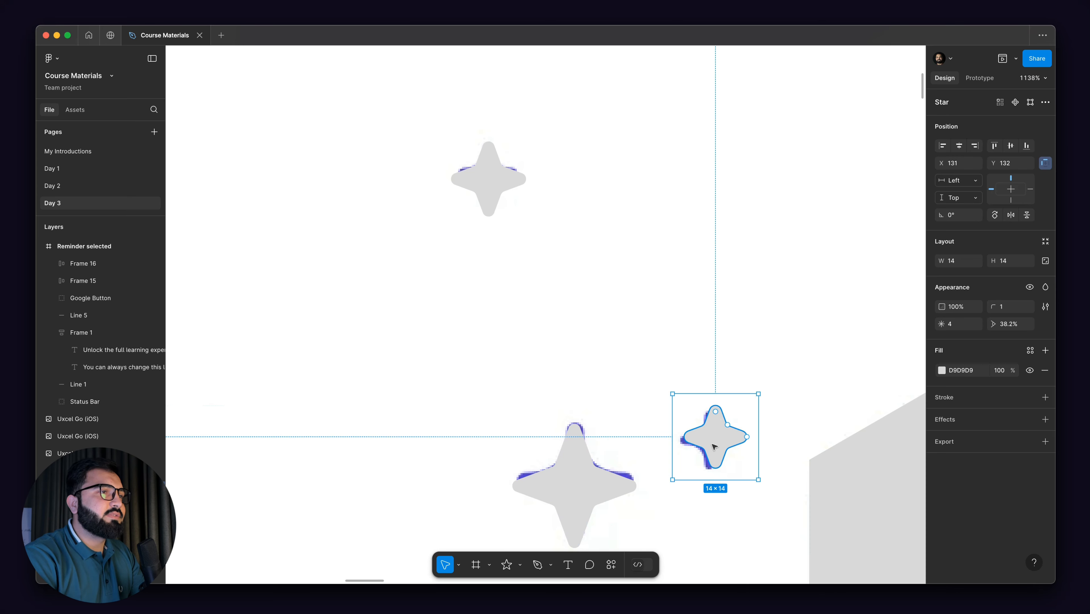
pyautogui.moveTo(714, 447); pyautogui.dragTo(709, 445)
# - Copy the three stars and the hexagon from Frame 1 into the Reminder selected frame above its heading
pyautogui.scroll(-5, 640, 394)
pyautogui.keyDown('shift'); pyautogui.click(602, 451); pyautogui.keyUp('shift')
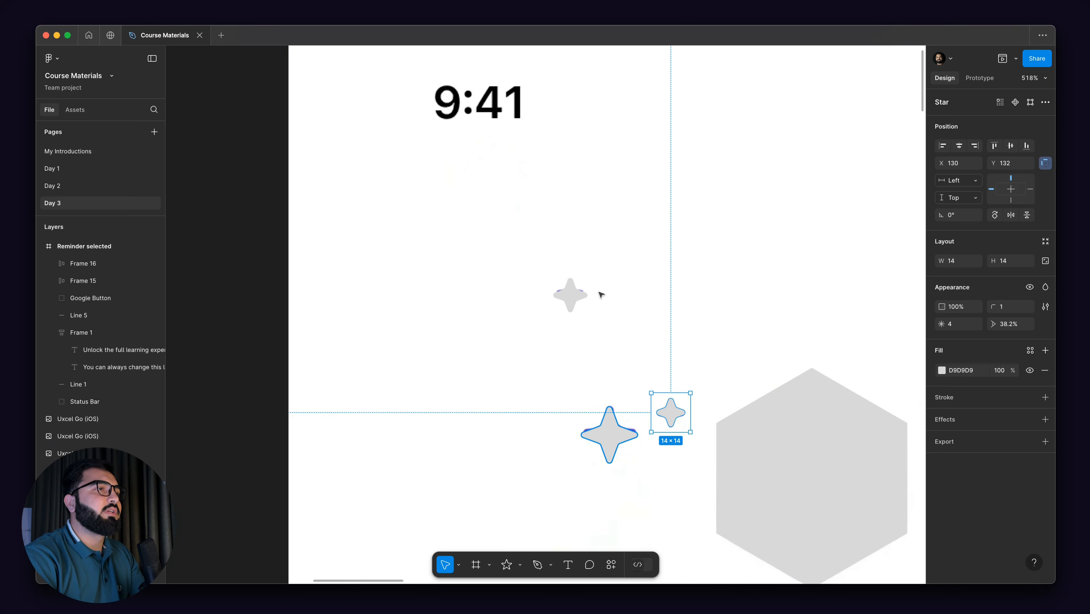
pyautogui.keyDown('shift'); pyautogui.click(572, 295); pyautogui.keyUp('shift')
pyautogui.scroll(-5, 775, 431)
pyautogui.keyDown('shift'); pyautogui.click(791, 440); pyautogui.keyUp('shift')
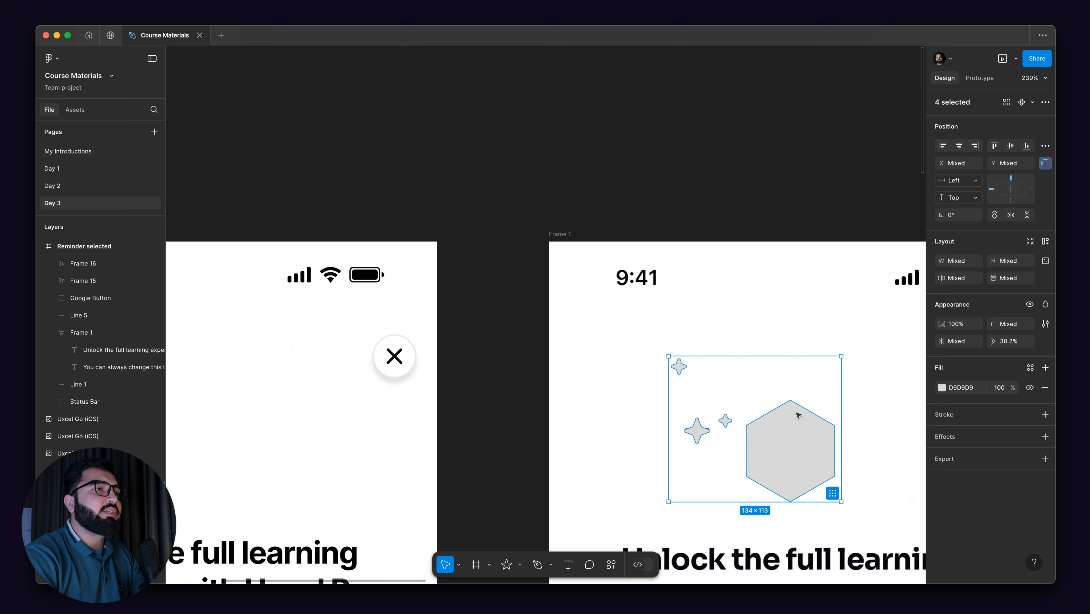
pyautogui.scroll(-3, 794, 430)
pyautogui.scroll(2, 812, 365)
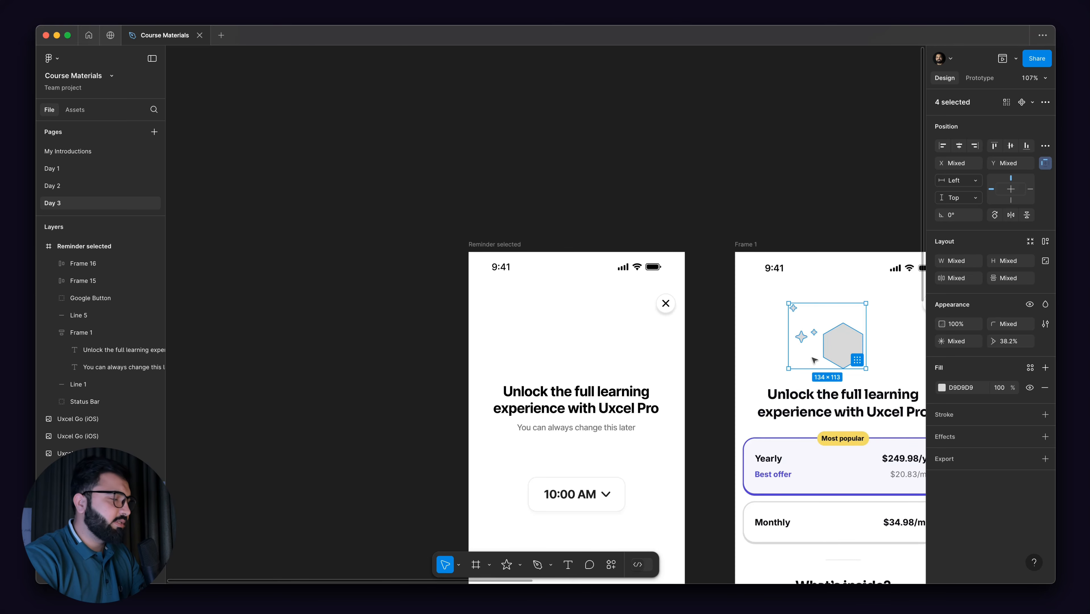
pyautogui.press('super+c')
pyautogui.click(555, 305)
pyautogui.press('super+v')
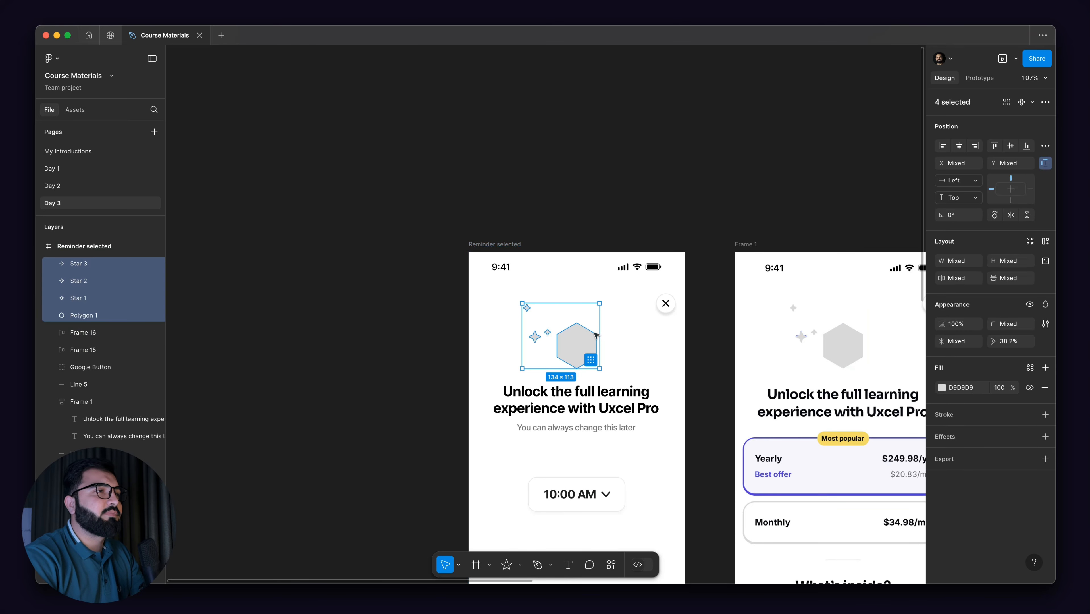
# - Pick up the fill colour 513EEB from the Continue button of the Onboarding screen on the Day 2 page
pyautogui.scroll(5, 596, 335)
pyautogui.scroll(-3, 618, 301)
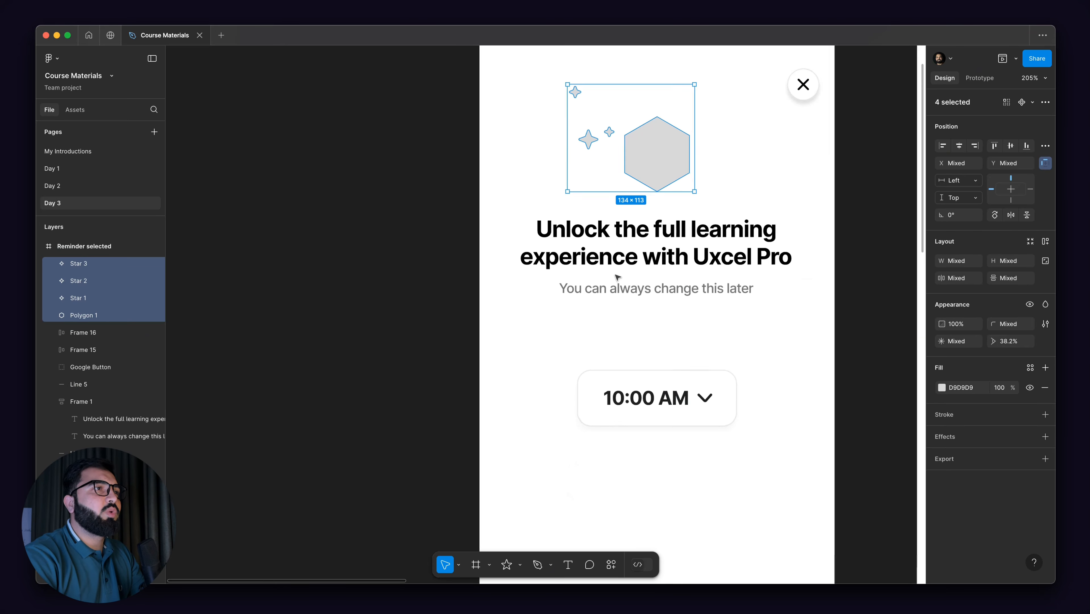
pyautogui.scroll(-5, 618, 277)
pyautogui.scroll(3, 506, 290)
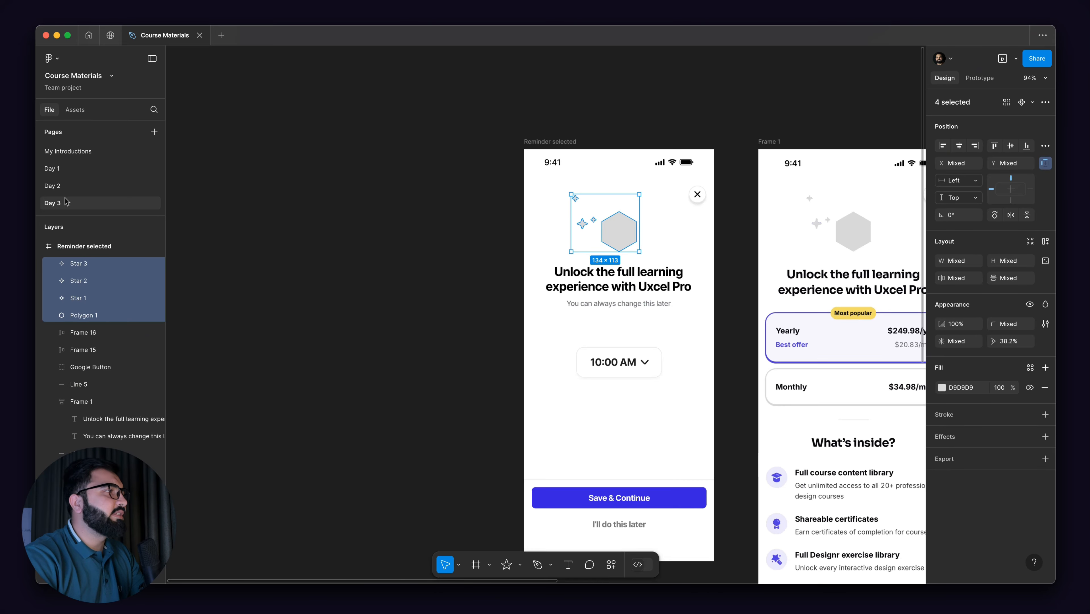
pyautogui.click(65, 185)
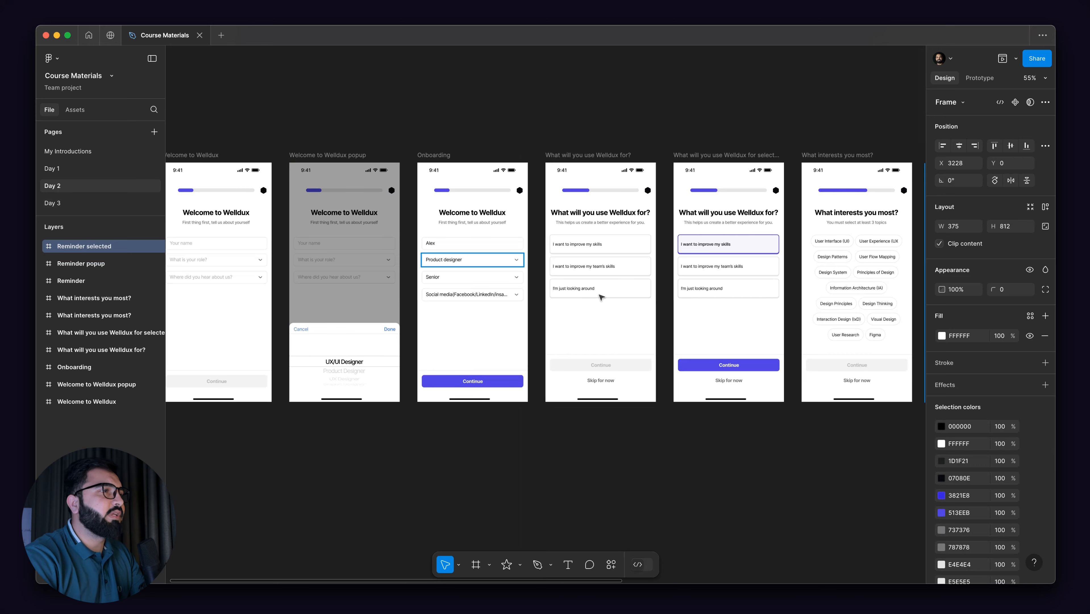
pyautogui.scroll(-2, 601, 297)
pyautogui.scroll(6, 552, 342)
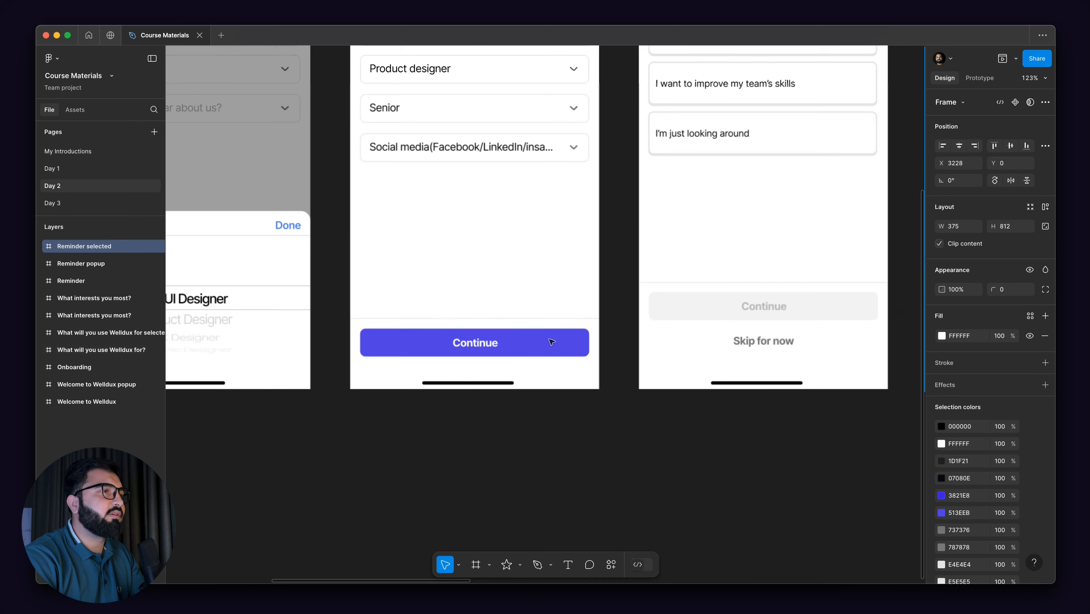
pyautogui.click(552, 342)
pyautogui.click(943, 351)
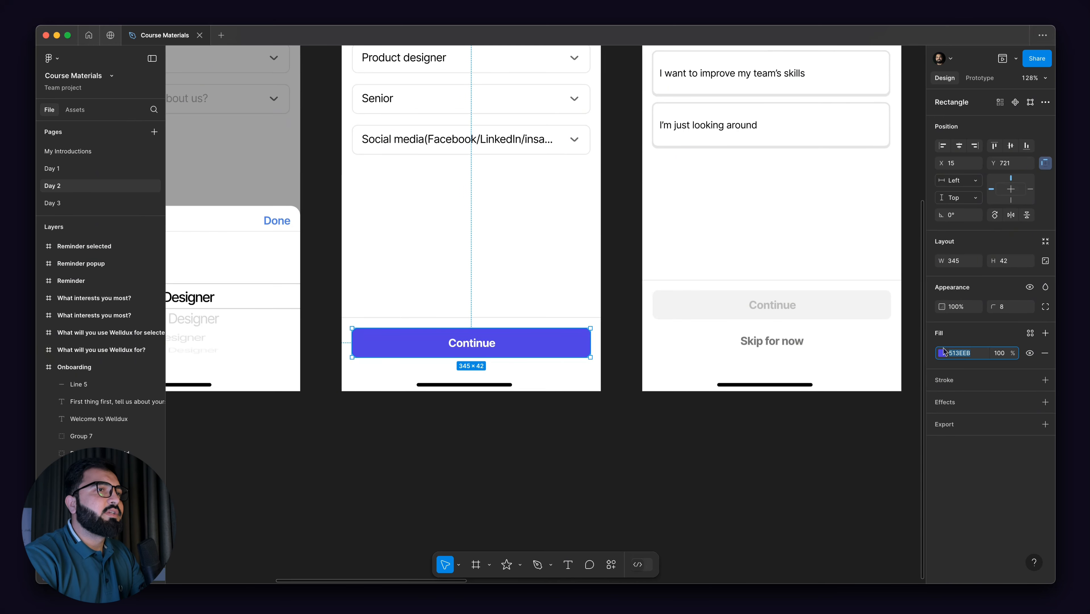
# - Return to the Day 3 page and fill the pasted stars and hexagon with 513EEB
pyautogui.click(52, 203)
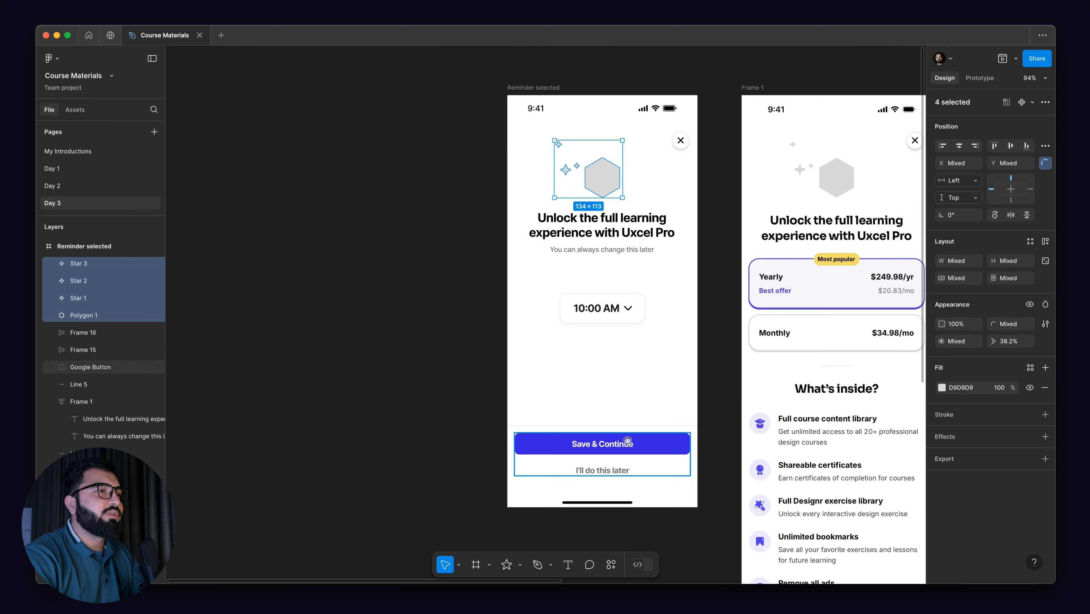
pyautogui.scroll(3, 599, 189)
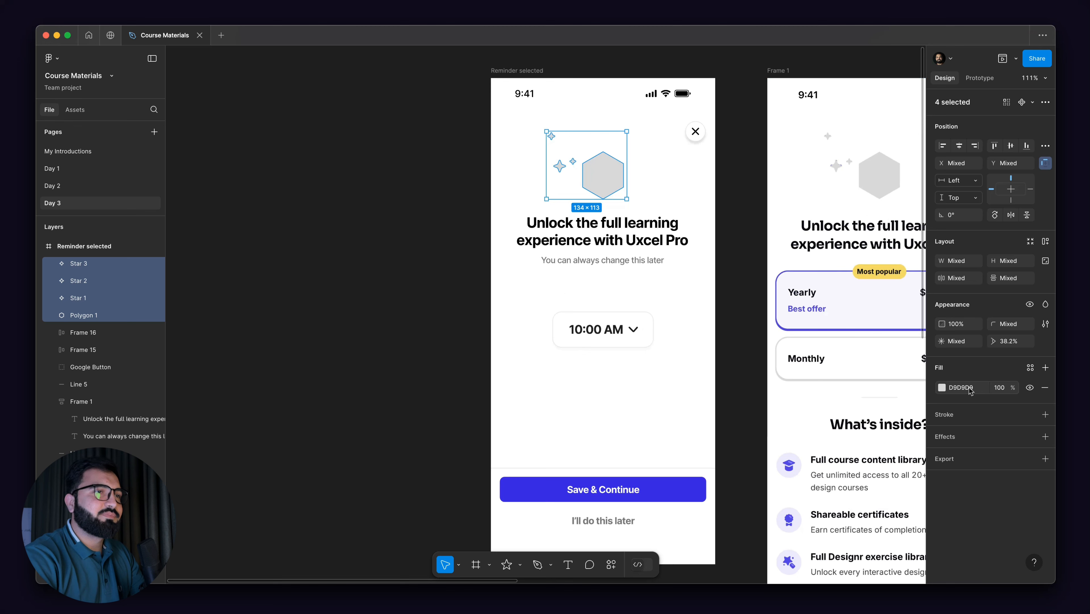
pyautogui.click(970, 387)
pyautogui.write('513EEB')
pyautogui.press('Return')
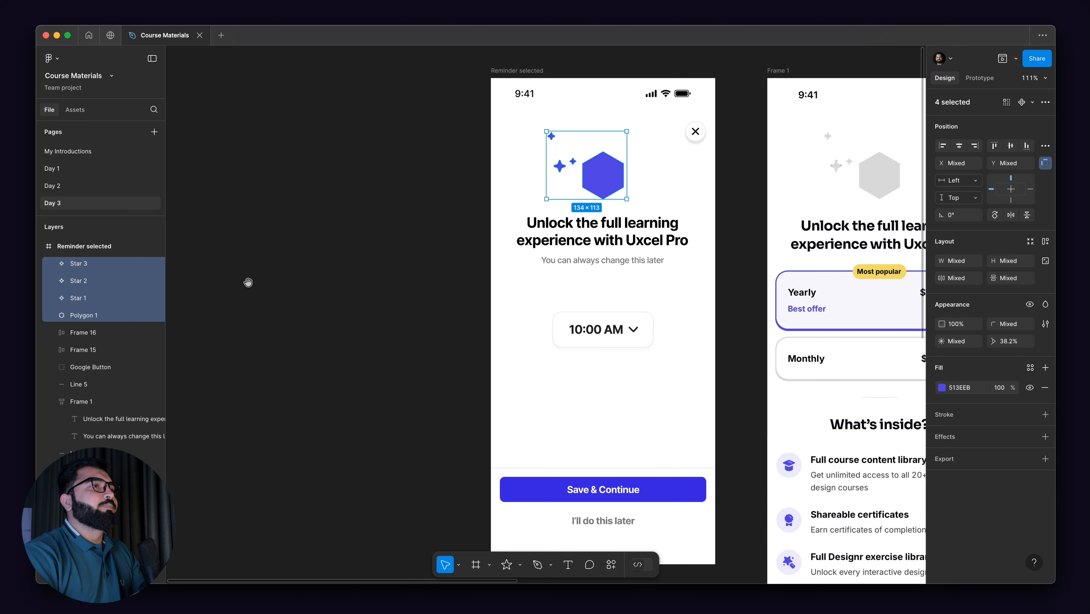
# - Delete the "You can always change this later" subtitle from the Reminder selected frame
pyautogui.hscroll(2, 246, 282)
pyautogui.hscroll(2, 554, 223)
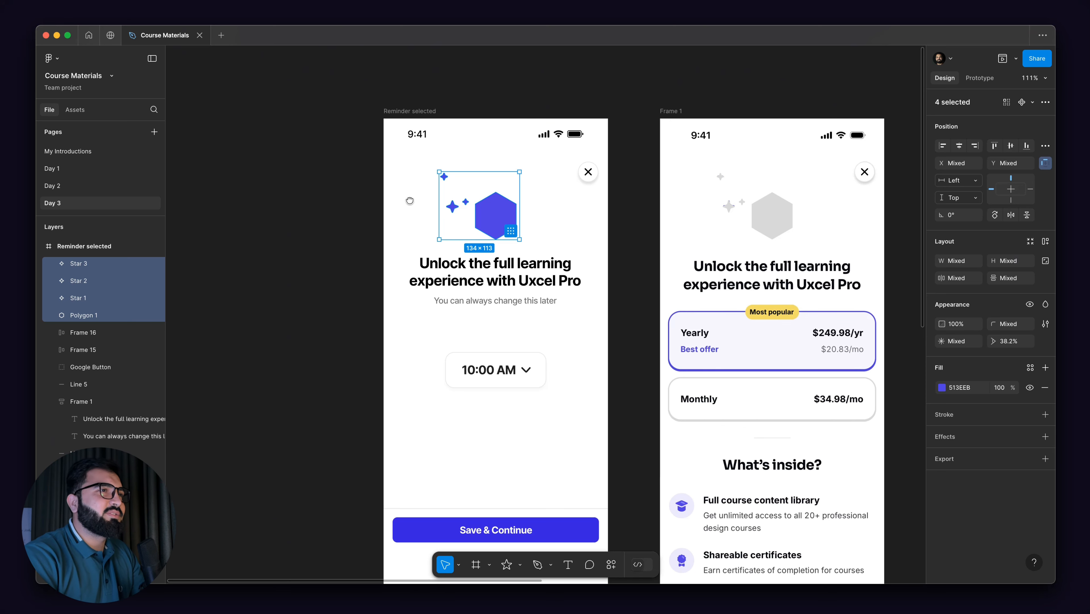
pyautogui.scroll(-2, 411, 201)
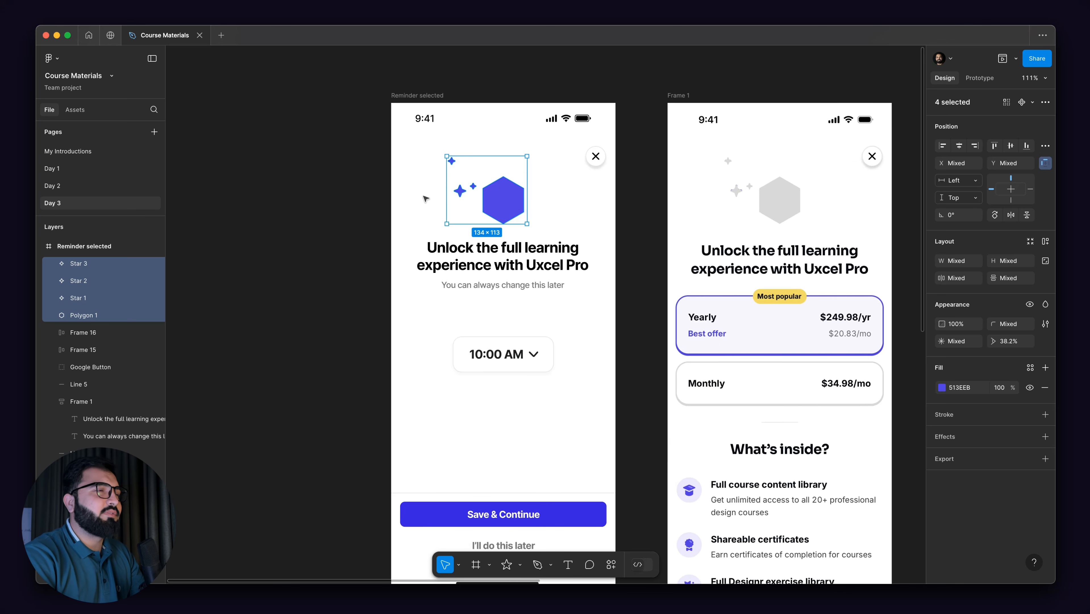
pyautogui.hscroll(2, 331, 219)
pyautogui.press('Escape')
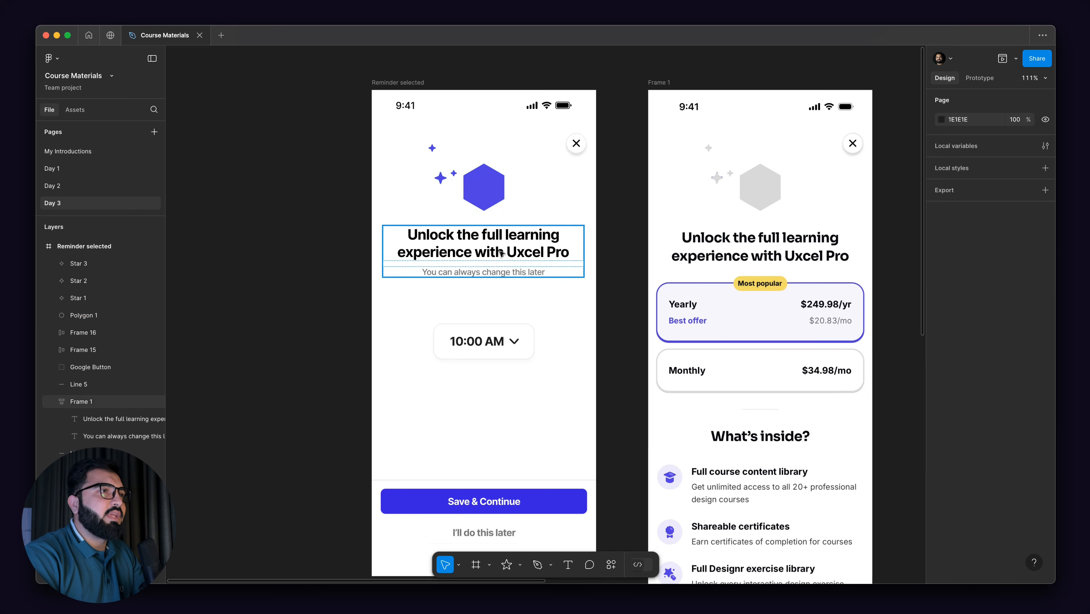
pyautogui.doubleClick(498, 273)
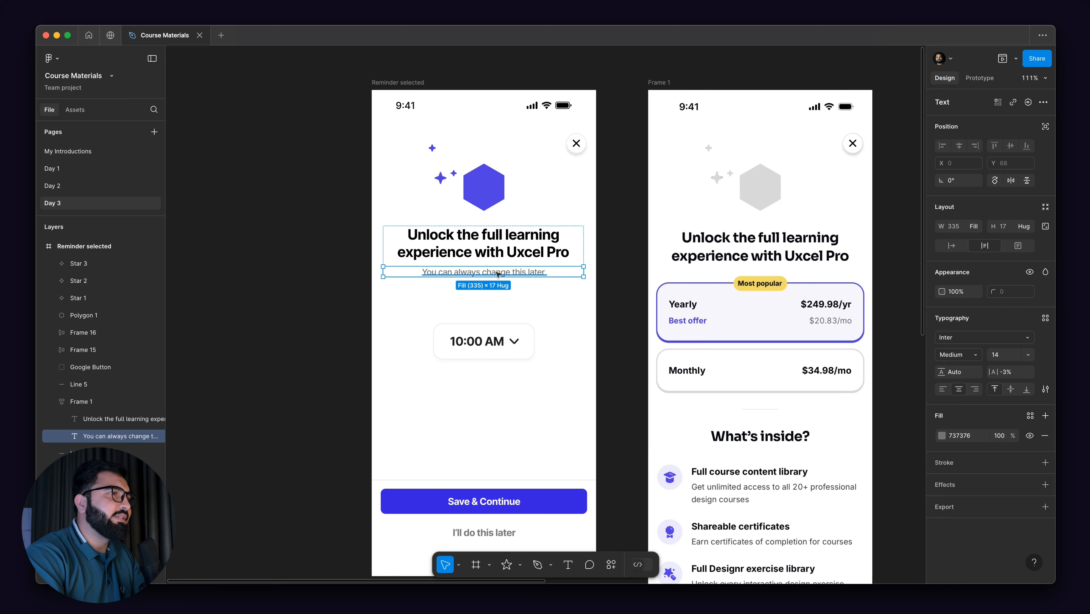
pyautogui.press('Delete')
# - Delete the 10:00 AM time selector from the Reminder selected frame
pyautogui.scroll(-2, 503, 297)
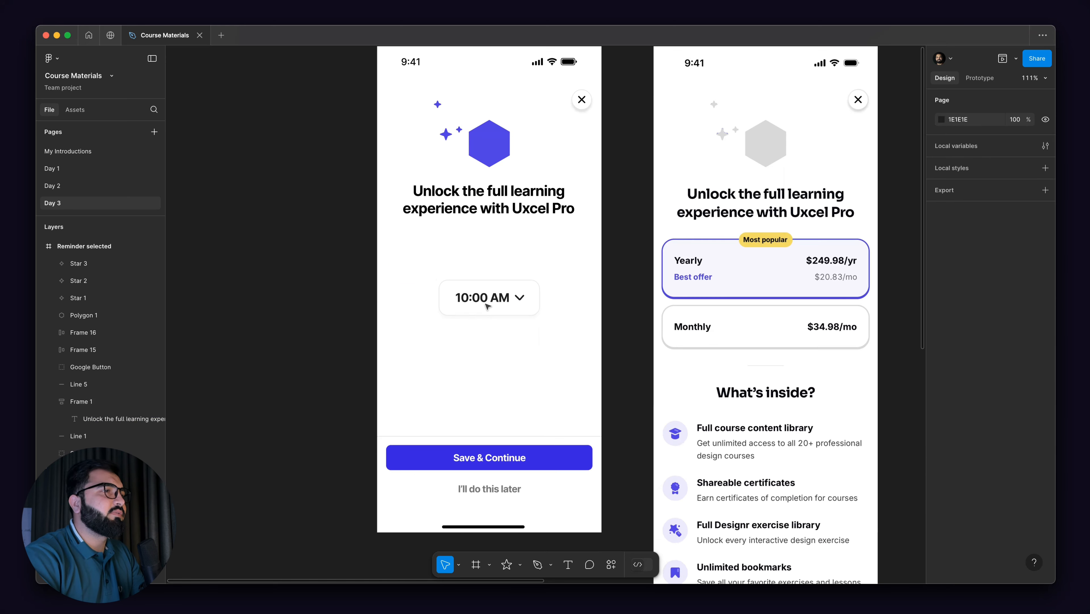
pyautogui.click(487, 306)
pyautogui.press('Delete')
# - Move the Save & Continue button group, its divider line and the home indicator line out beside the Reminder selected frame
pyautogui.scroll(-2, 494, 306)
pyautogui.hscroll(-2, 430, 331)
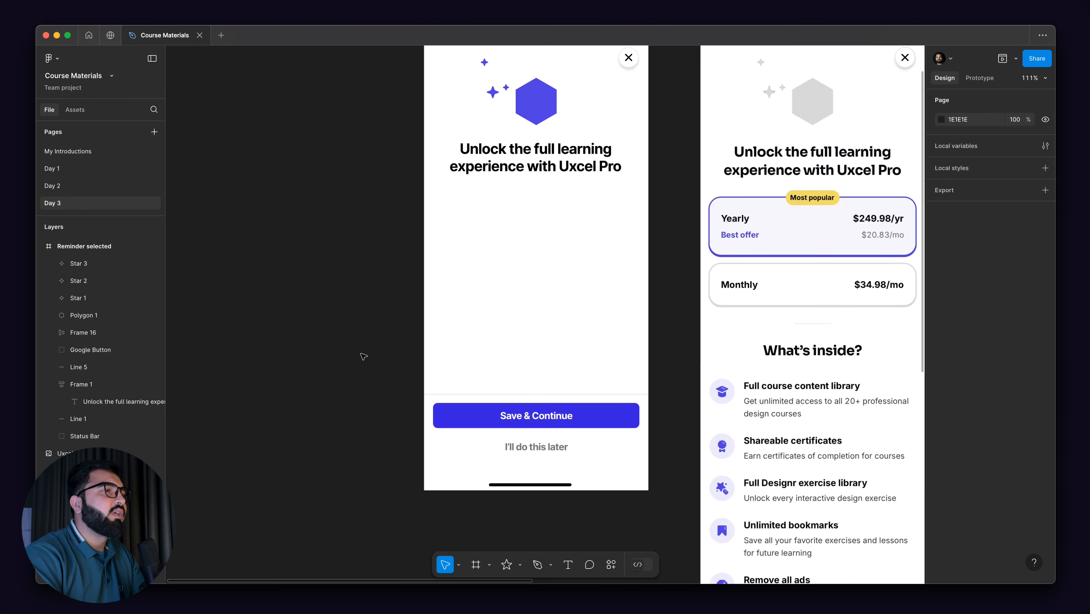
pyautogui.moveTo(637, 480); pyautogui.dragTo(362, 350)
pyautogui.scroll(-5, 609, 443)
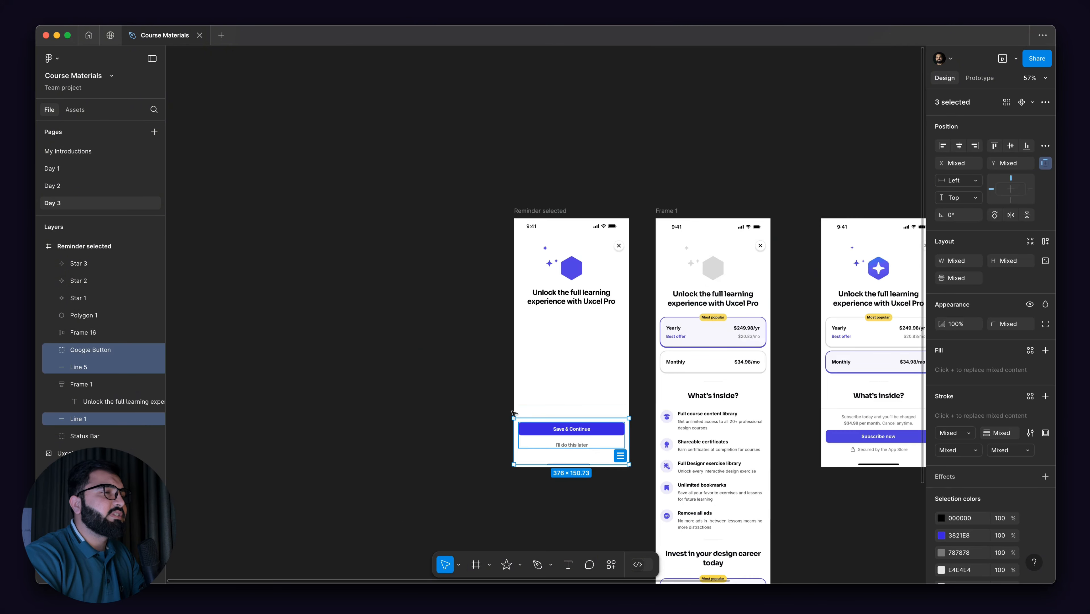
pyautogui.moveTo(453, 395); pyautogui.dragTo(615, 452)
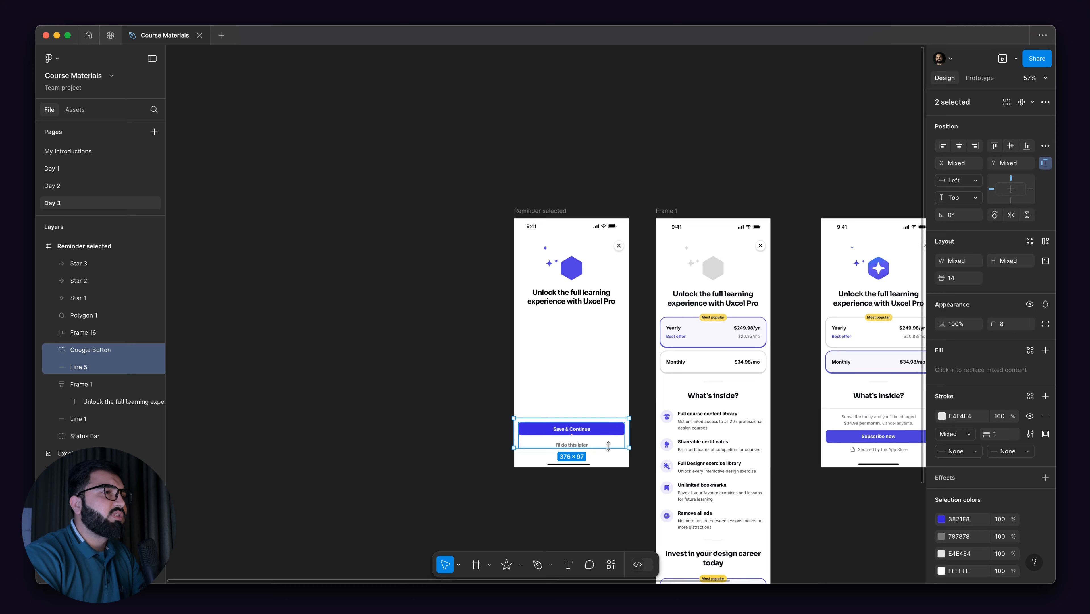
pyautogui.scroll(2, 607, 427)
pyautogui.scroll(3, 607, 422)
pyautogui.scroll(-3, 608, 422)
pyautogui.moveTo(439, 370); pyautogui.dragTo(625, 457)
pyautogui.hscroll(-2, 635, 396)
pyautogui.moveTo(638, 396); pyautogui.dragTo(471, 396)
pyautogui.scroll(5, 618, 275)
pyautogui.scroll(-3, 494, 256)
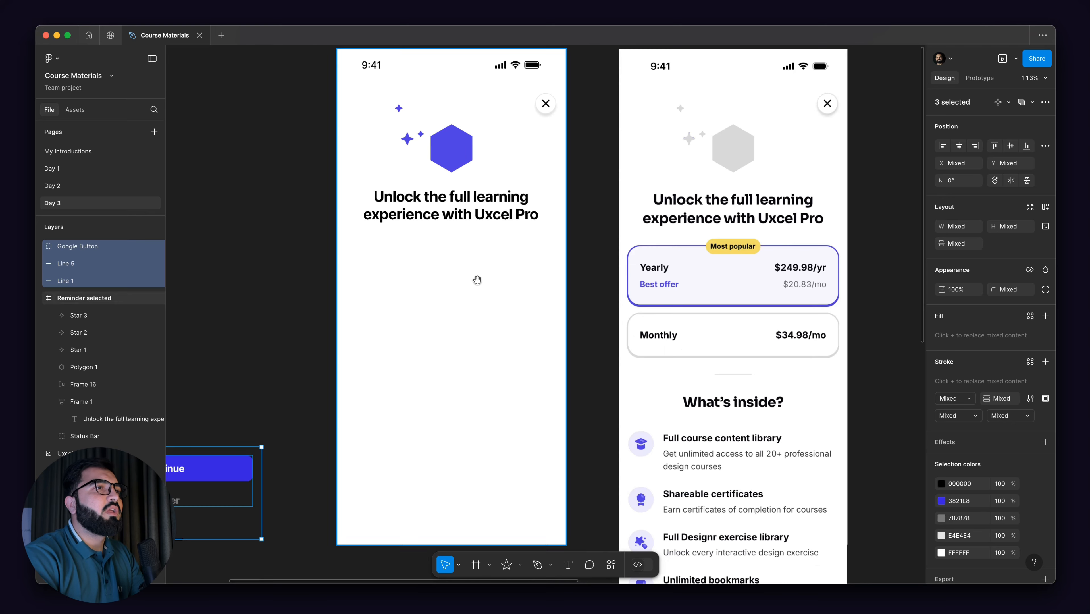
pyautogui.scroll(-1, 752, 205)
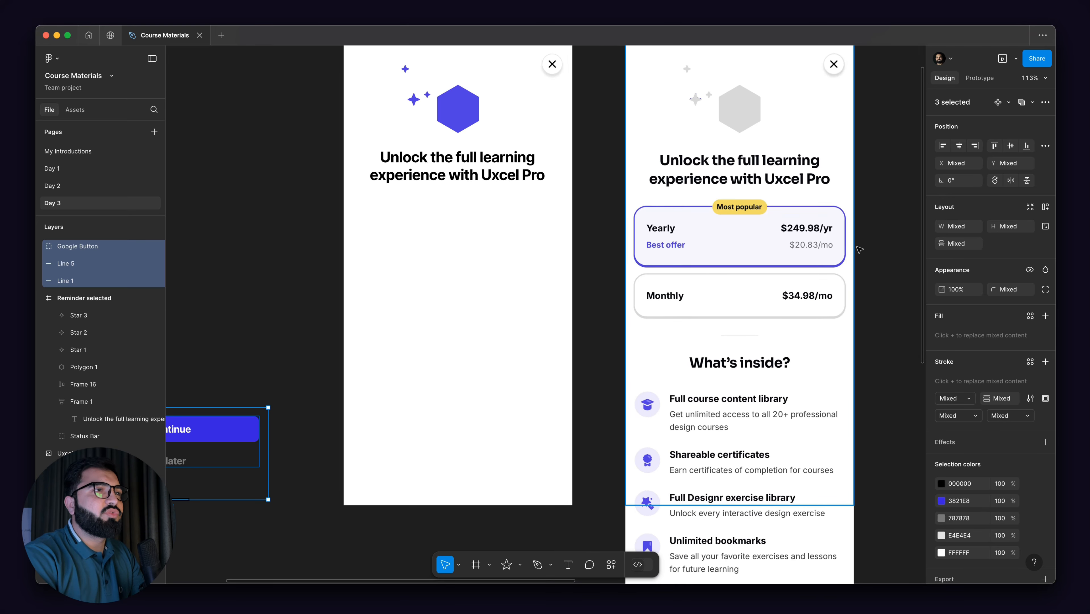
pyautogui.scroll(2, 763, 241)
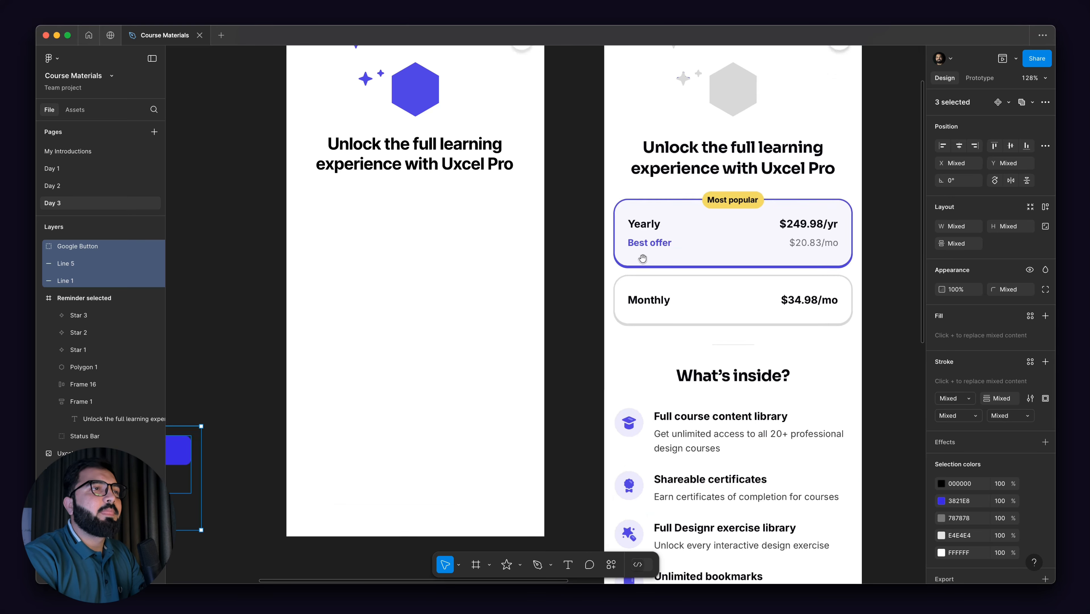
pyautogui.hscroll(3, 643, 258)
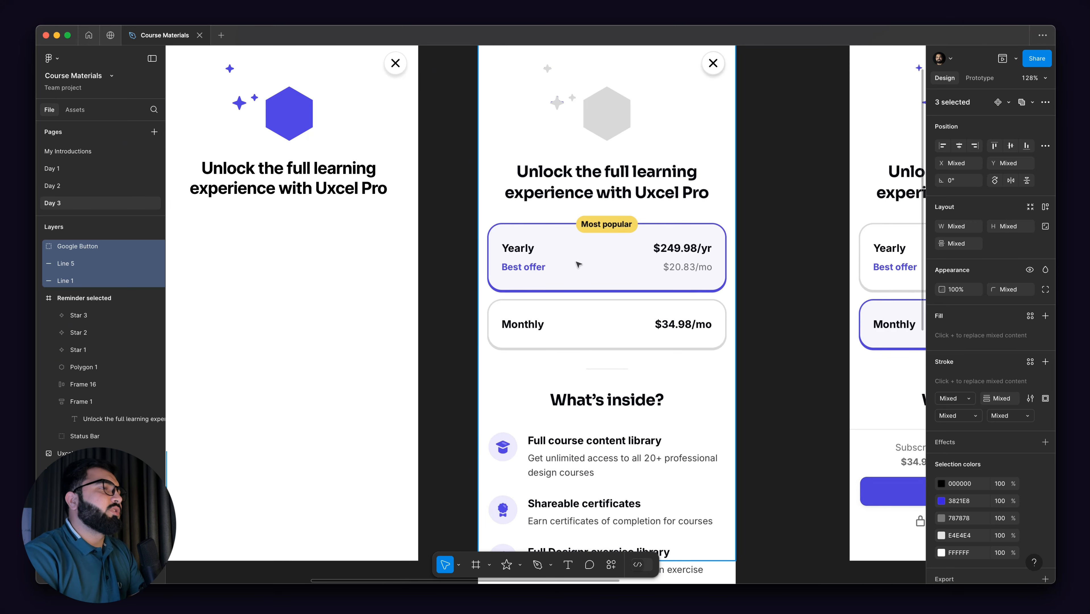
# - Add a "Yearly" text label below the heading in the Reminder selected frame
pyautogui.hscroll(-5, 611, 284)
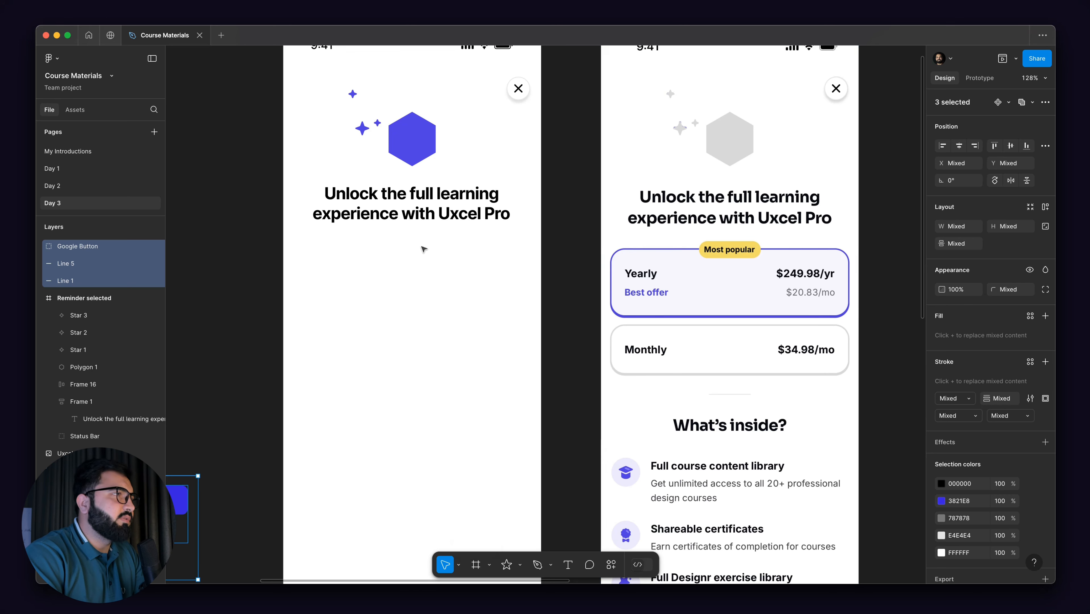
pyautogui.moveTo(405, 270); pyautogui.dragTo(462, 271)
pyautogui.click(418, 282)
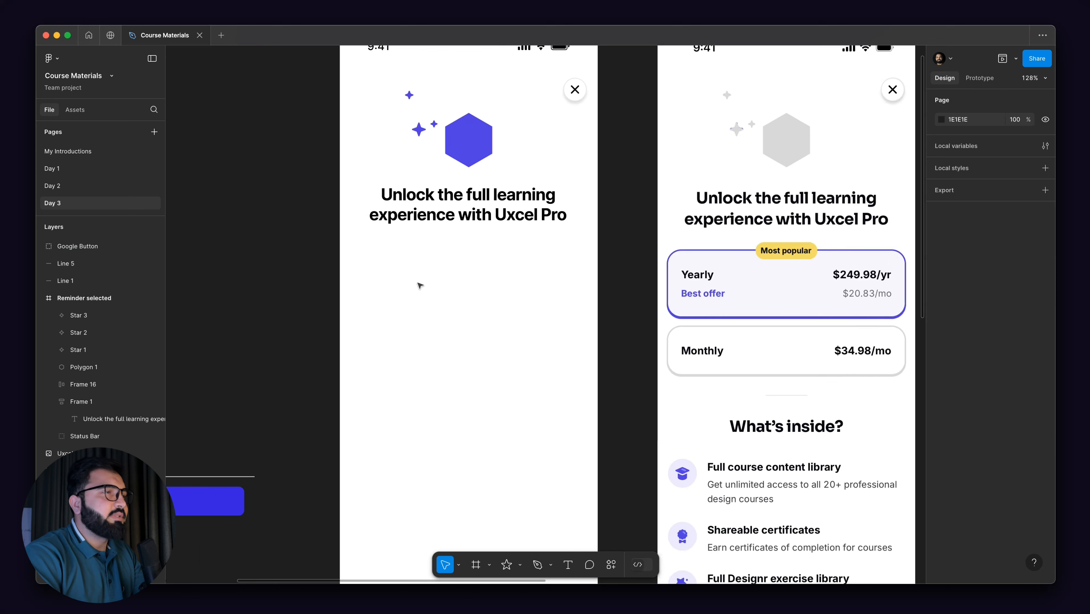
pyautogui.press('t')
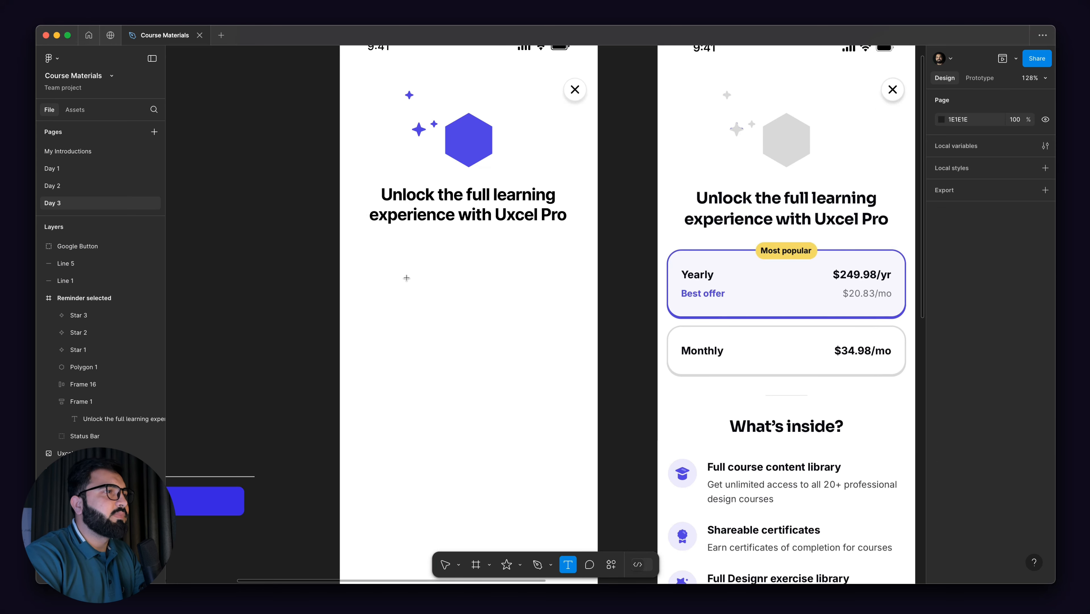
pyautogui.click(408, 284)
pyautogui.write('Year')
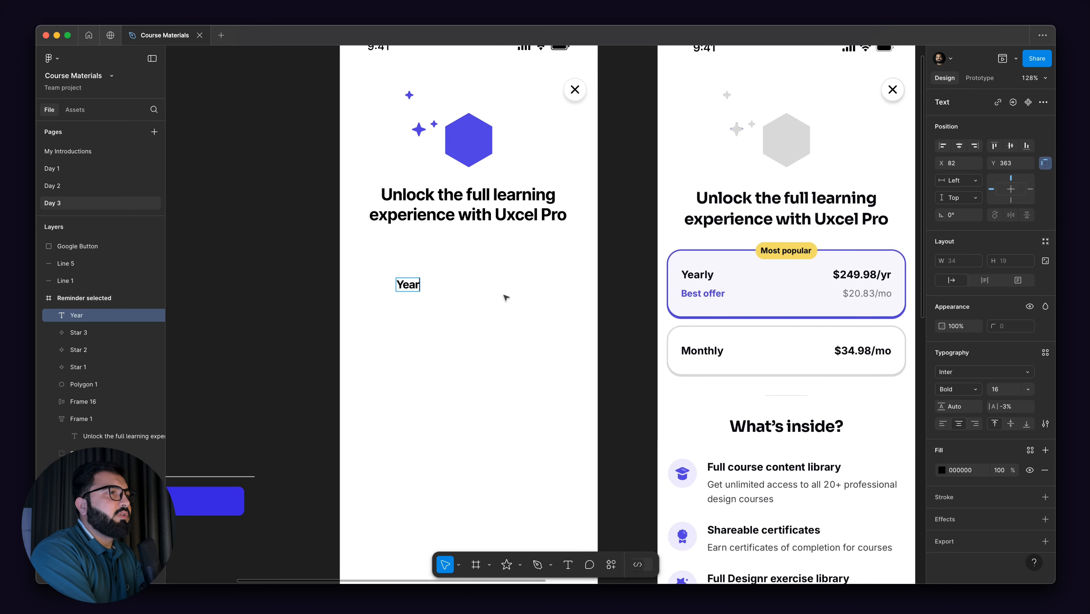
pyautogui.write('ly')
pyautogui.press('Escape')
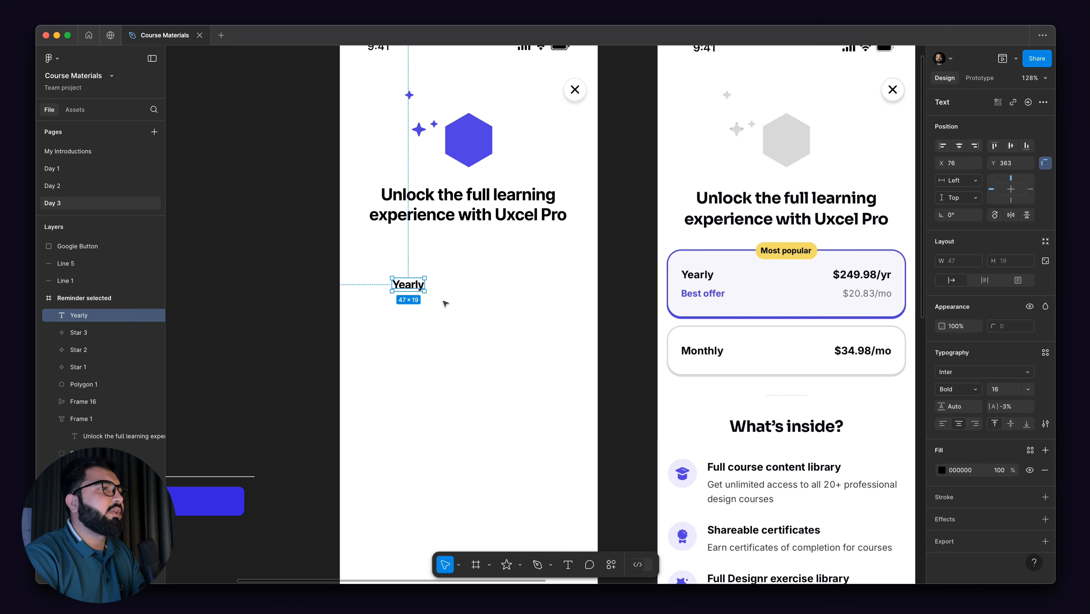
# - Duplicate the Yearly label directly beneath itself and change the copy's text to "Best offer"
pyautogui.moveTo(402, 282); pyautogui.dragTo(402, 301)
pyautogui.doubleClick(421, 305)
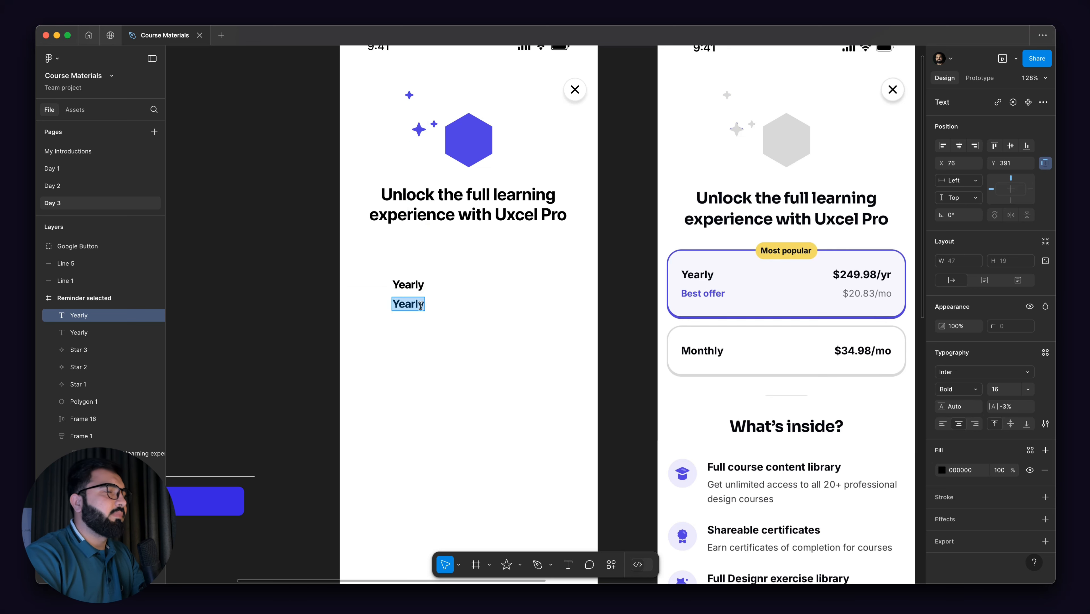
pyautogui.write('Best')
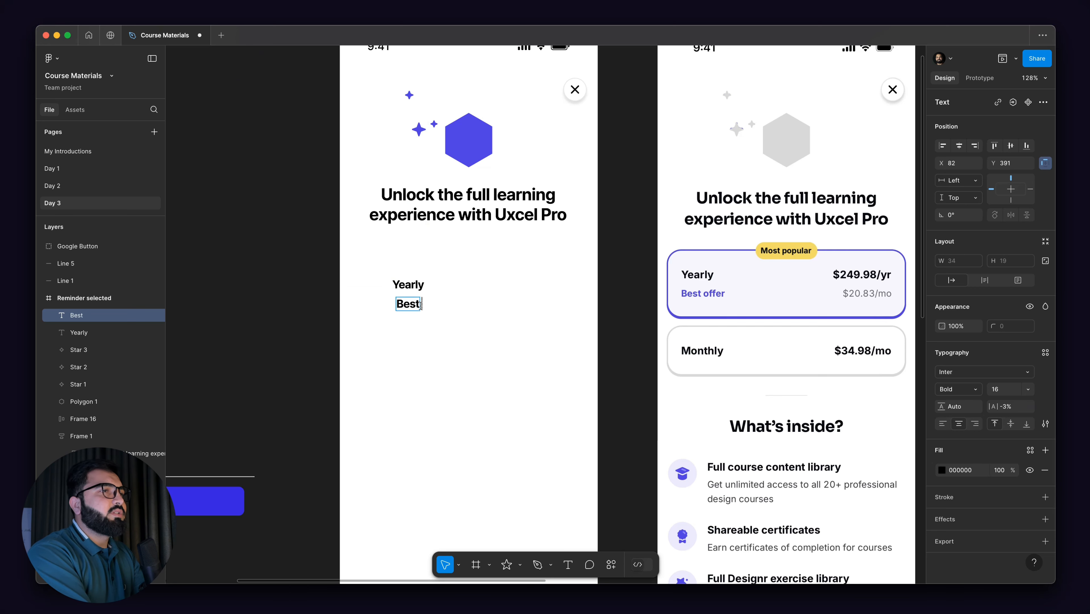
pyautogui.write(' Off')
pyautogui.press('BackSpace')
pyautogui.press('BackSpace')
pyautogui.press('BackSpace')
pyautogui.press('BackSpace')
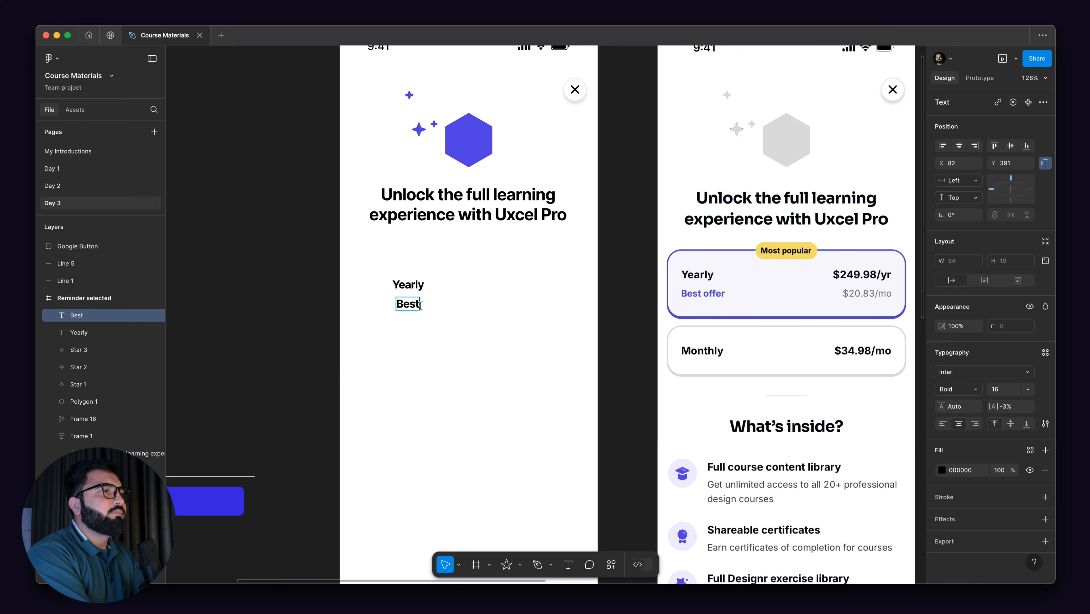
pyautogui.write('offer')
pyautogui.hotkey('ctrl', 'a')
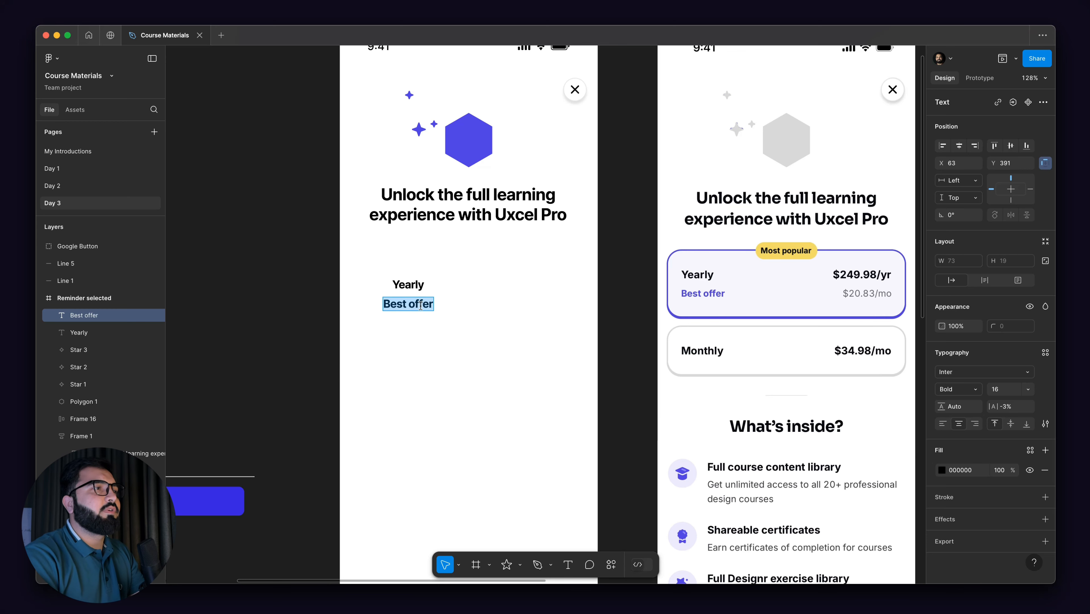
pyautogui.press('Escape')
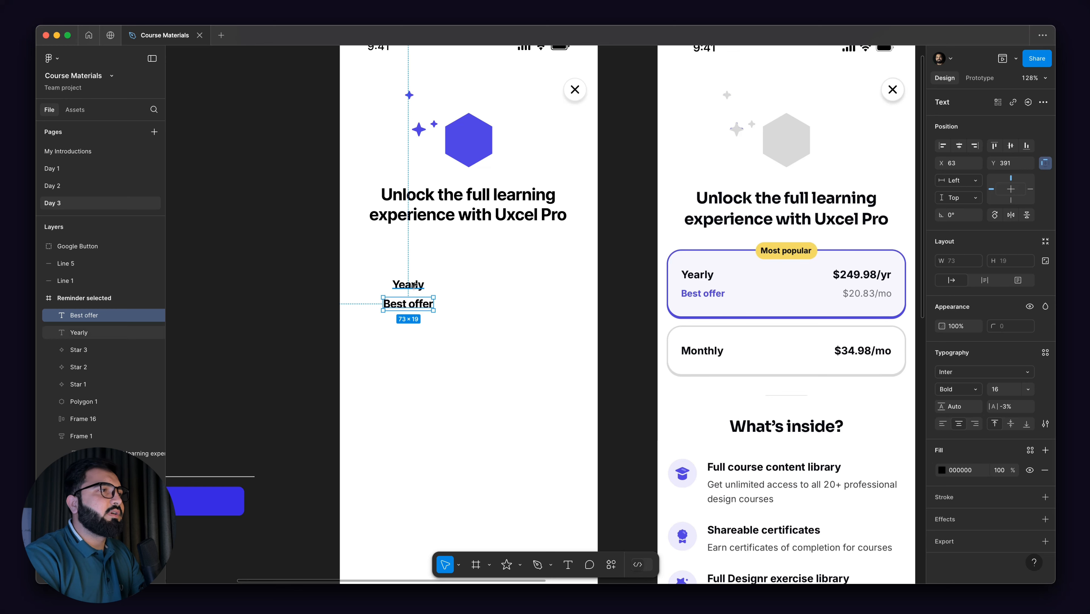
# - Align the Yearly label's left edge with Best offer and set Best offer's font weight to Semi Bold
pyautogui.click(404, 286)
pyautogui.moveTo(404, 286); pyautogui.dragTo(395, 286)
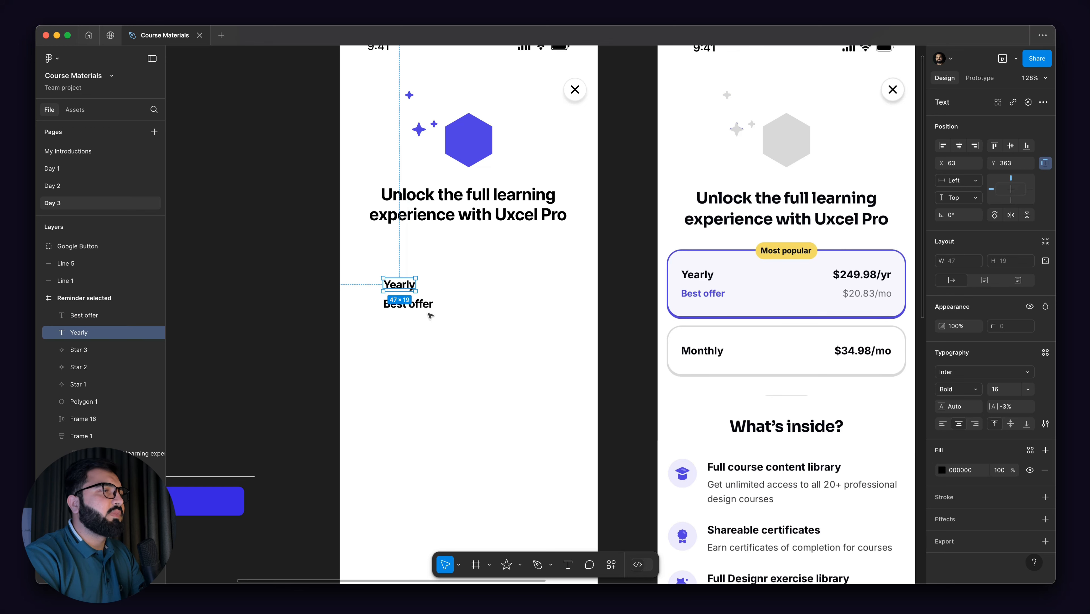
pyautogui.click(425, 304)
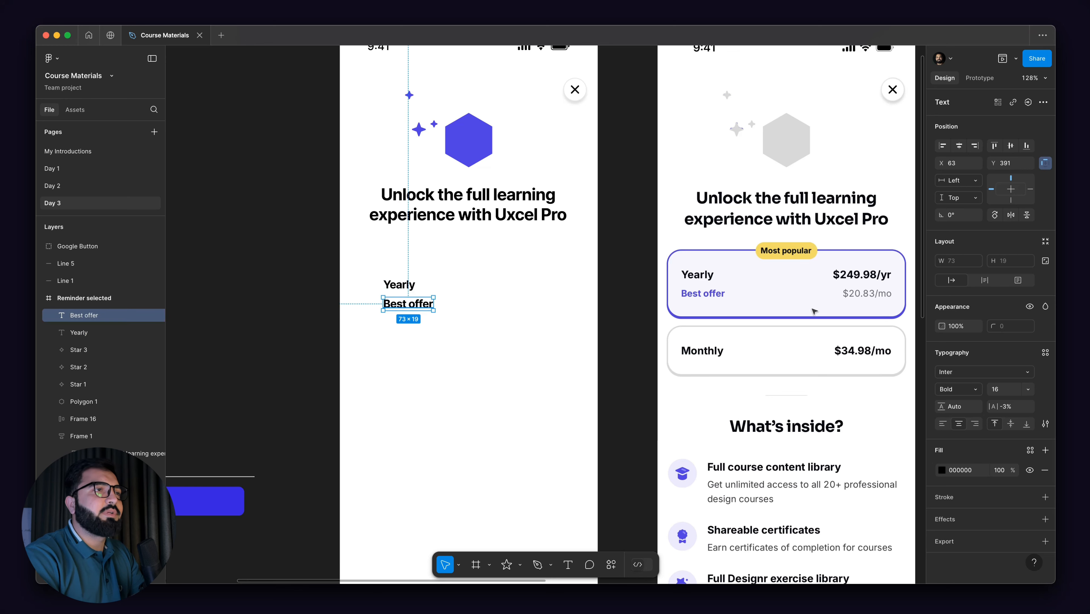
pyautogui.click(965, 396)
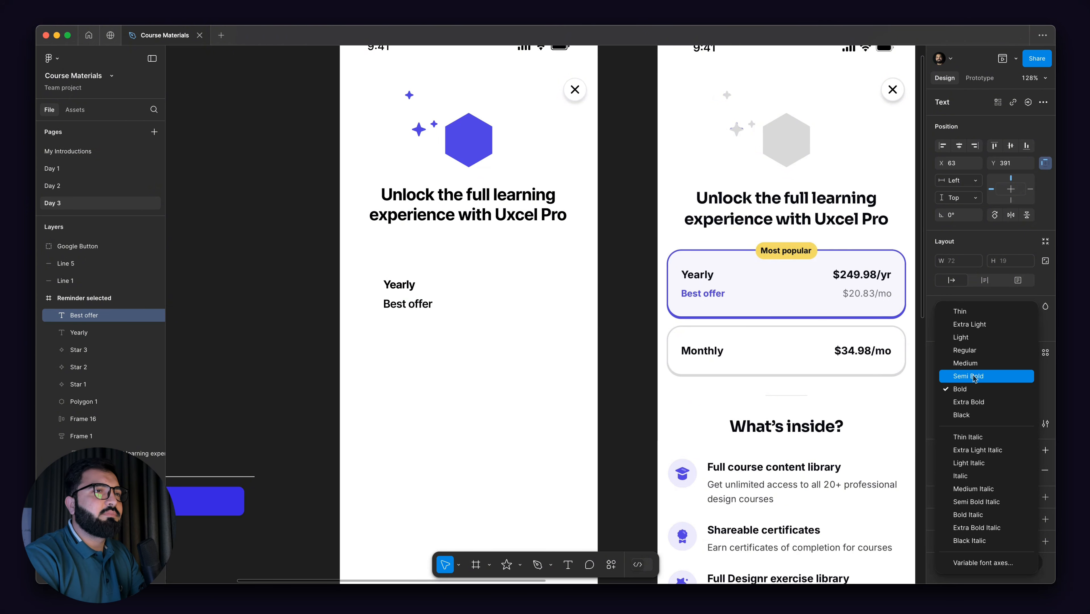
pyautogui.click(974, 377)
# - Wrap the Yearly and Best offer labels in an auto layout and place a duplicate of it to the right
pyautogui.keyDown('shift'); pyautogui.click(400, 285); pyautogui.keyUp('shift')
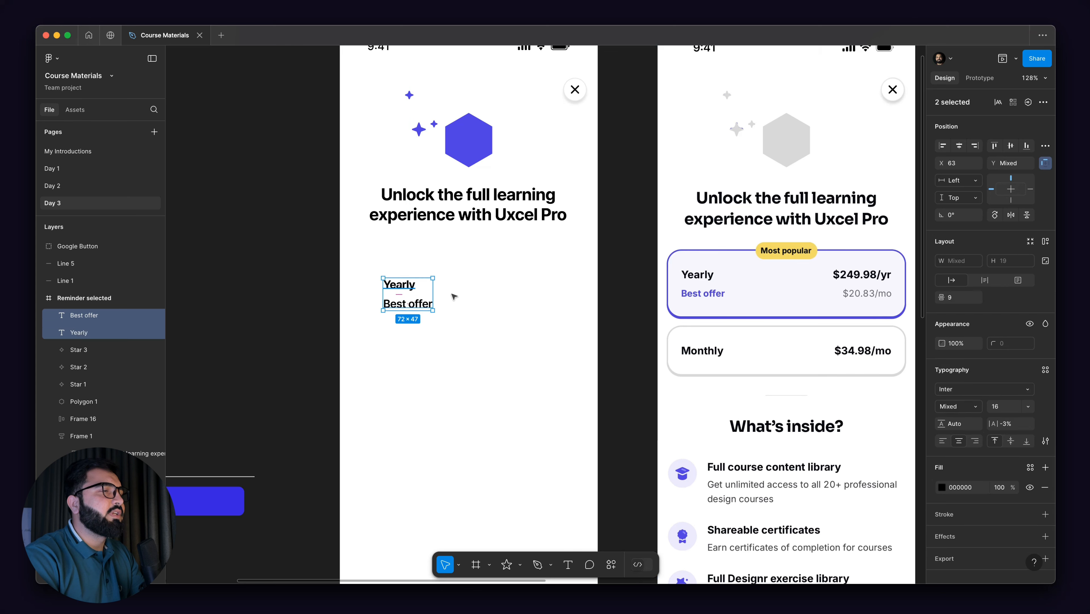
pyautogui.hotkey('shift', 'a')
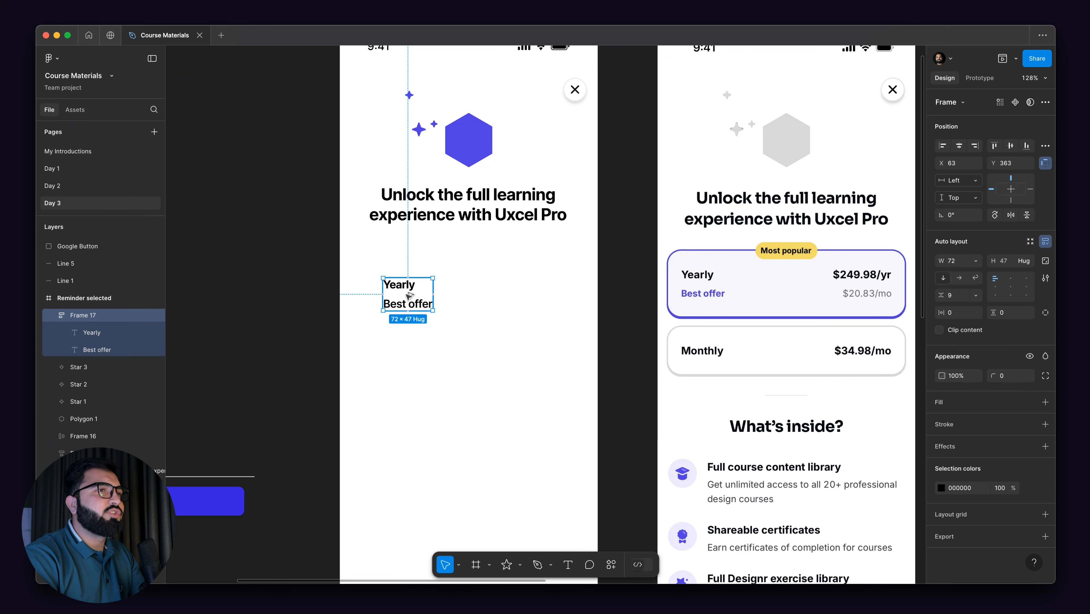
pyautogui.moveTo(411, 300); pyautogui.dragTo(536, 296)
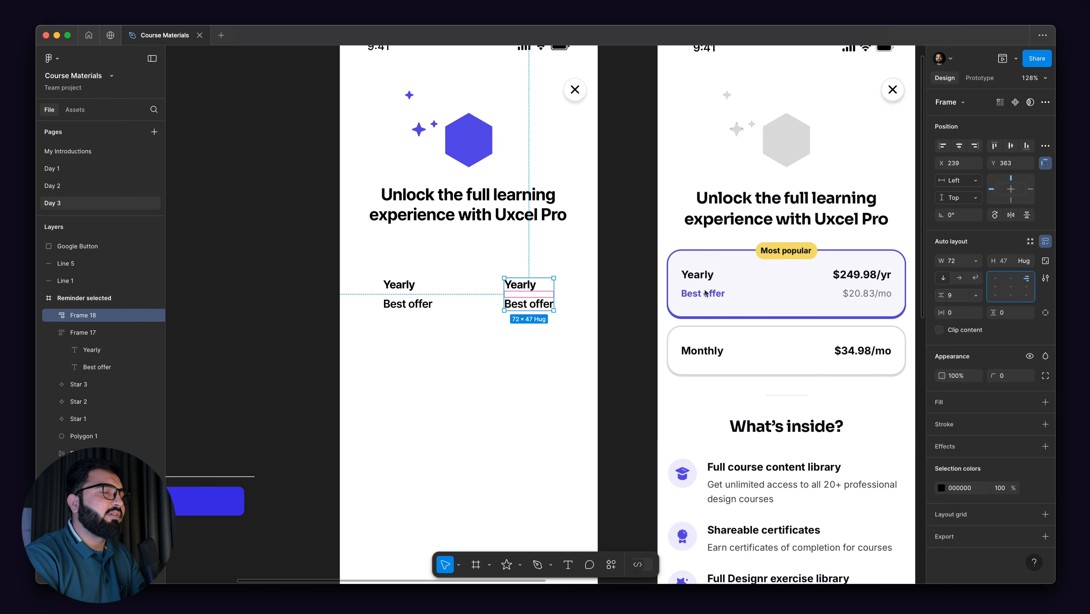
# - Right-align the text of both labels in the duplicated auto layout
pyautogui.doubleClick(533, 286)
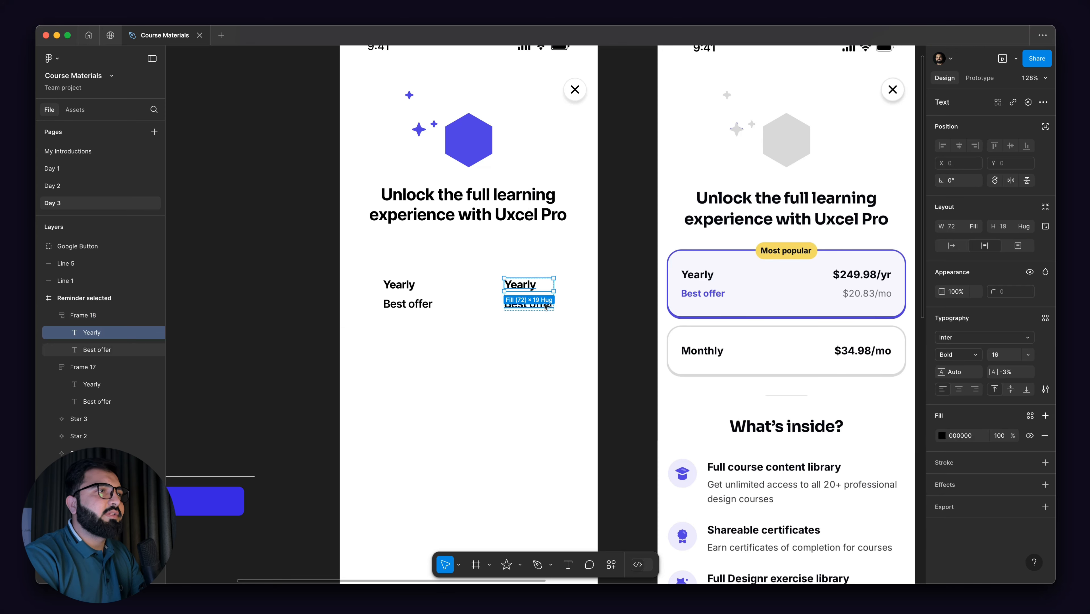
pyautogui.keyDown('shift'); pyautogui.click(545, 304); pyautogui.keyUp('shift')
pyautogui.click(976, 389)
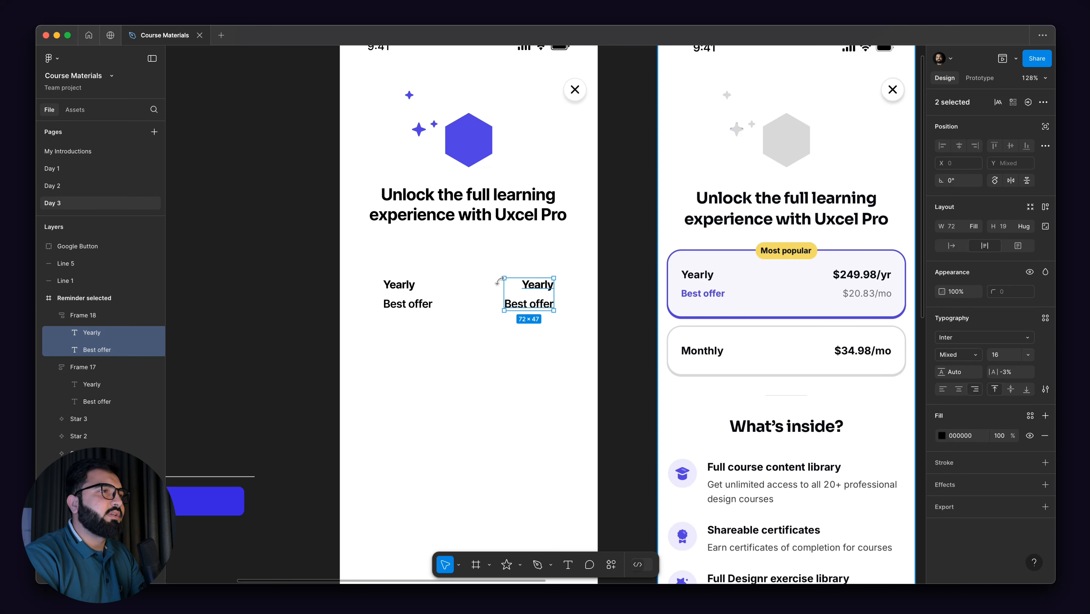
pyautogui.scroll(3, 559, 296)
pyautogui.scroll(-2, 595, 299)
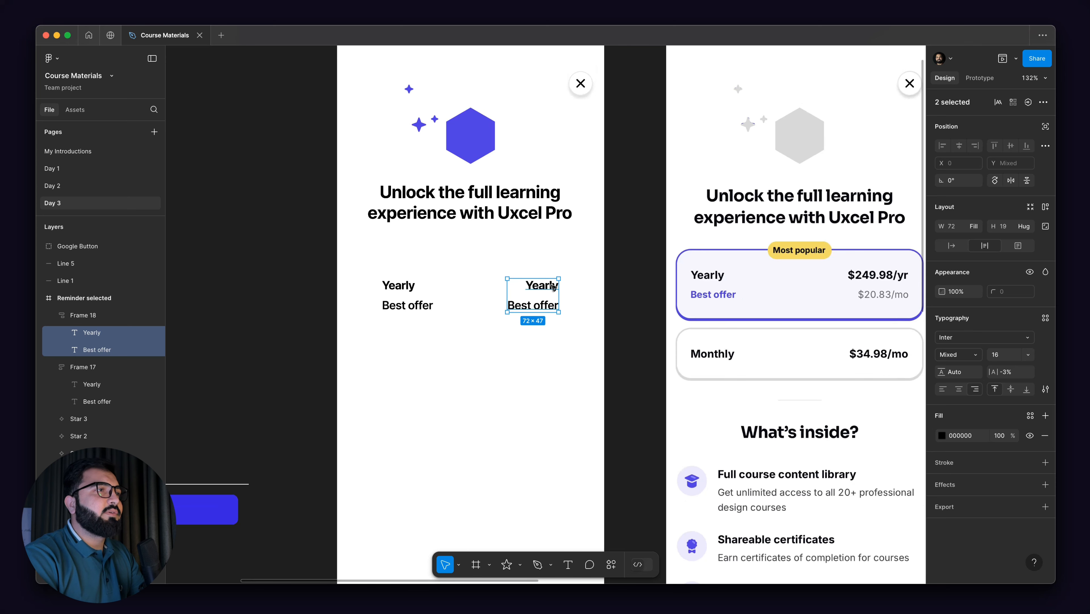
pyautogui.moveTo(552, 285)
pyautogui.mouseDown()
pyautogui.moveTo(565, 286)
pyautogui.moveTo(552, 287)
pyautogui.mouseUp()
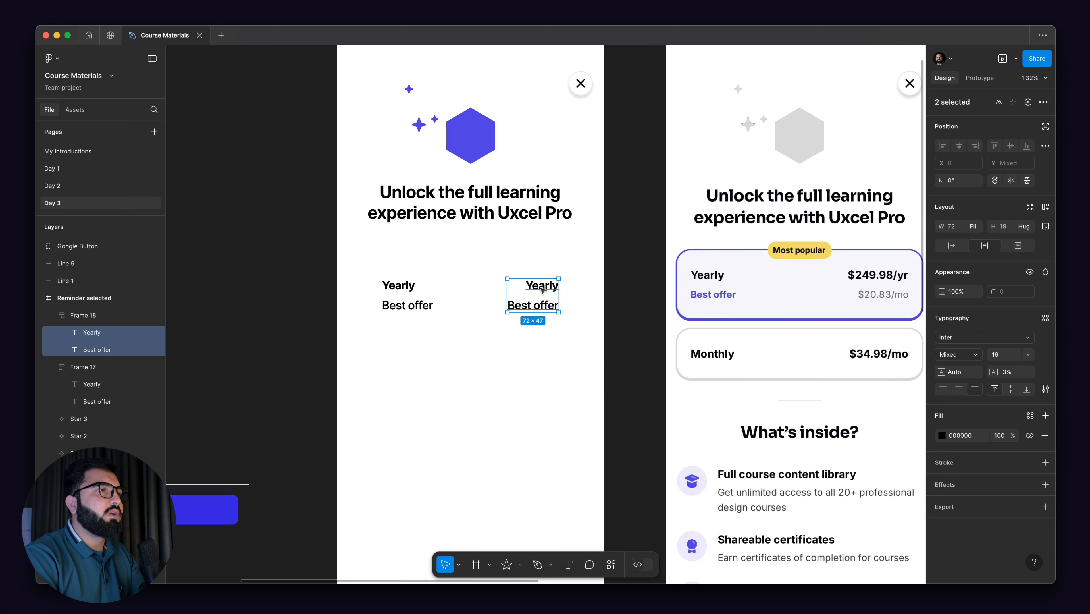
# - Replace the upper label in the duplicated auto layout with "$249.98/yr"
pyautogui.doubleClick(543, 291)
pyautogui.write('$')
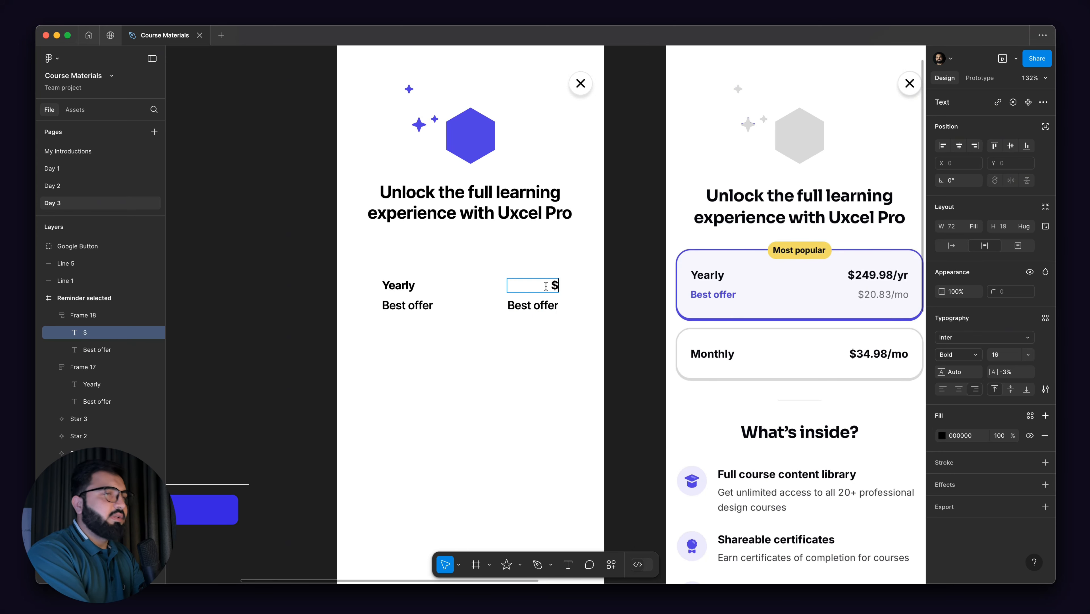
pyautogui.write('2')
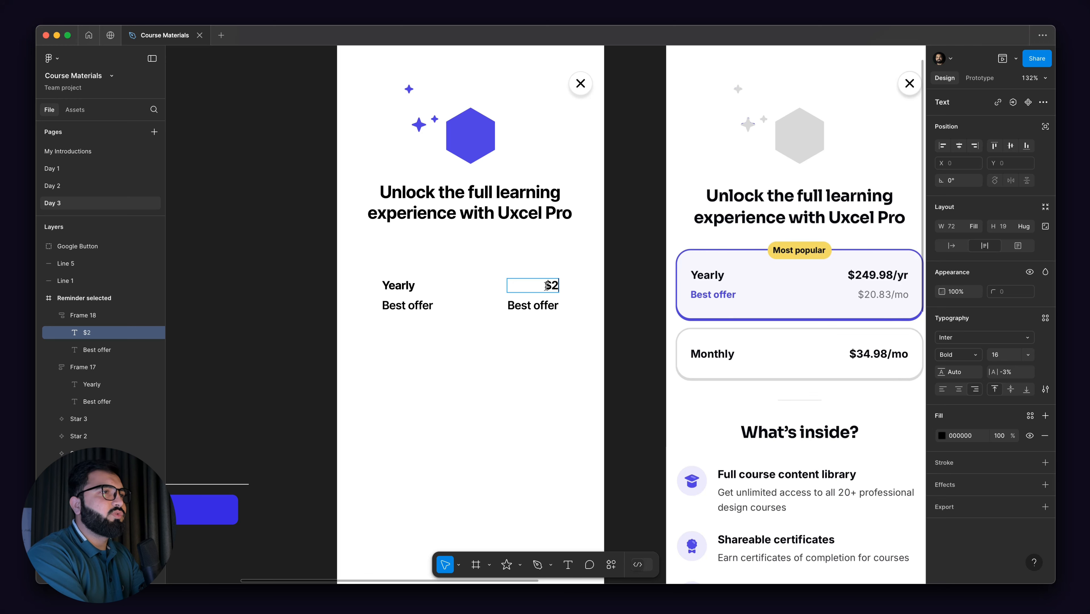
pyautogui.write('48')
pyautogui.press('BackSpace')
pyautogui.write('9')
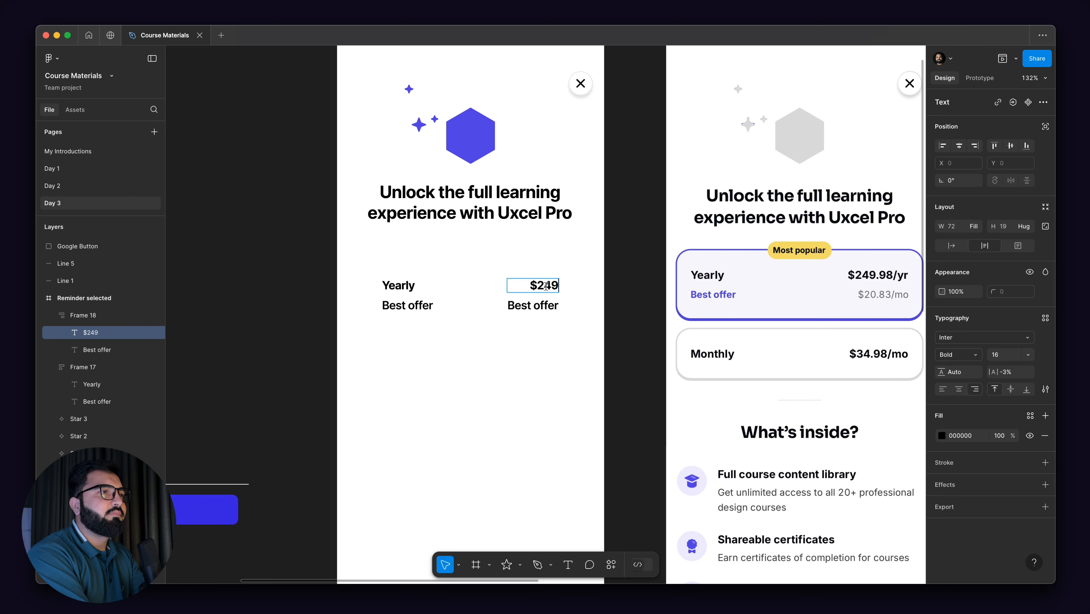
pyautogui.write('.98')
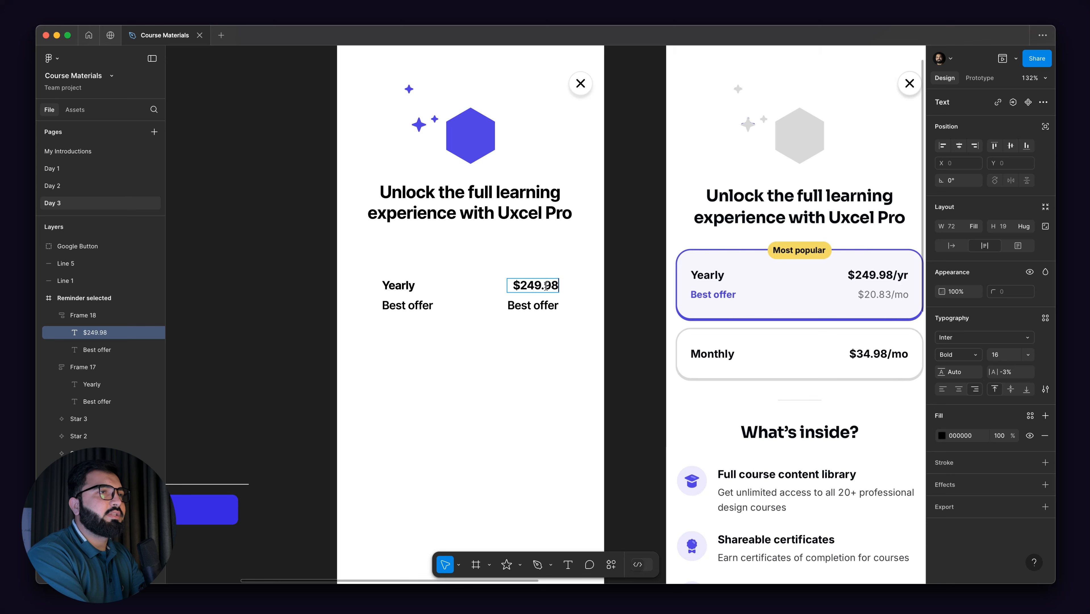
pyautogui.write('/yr')
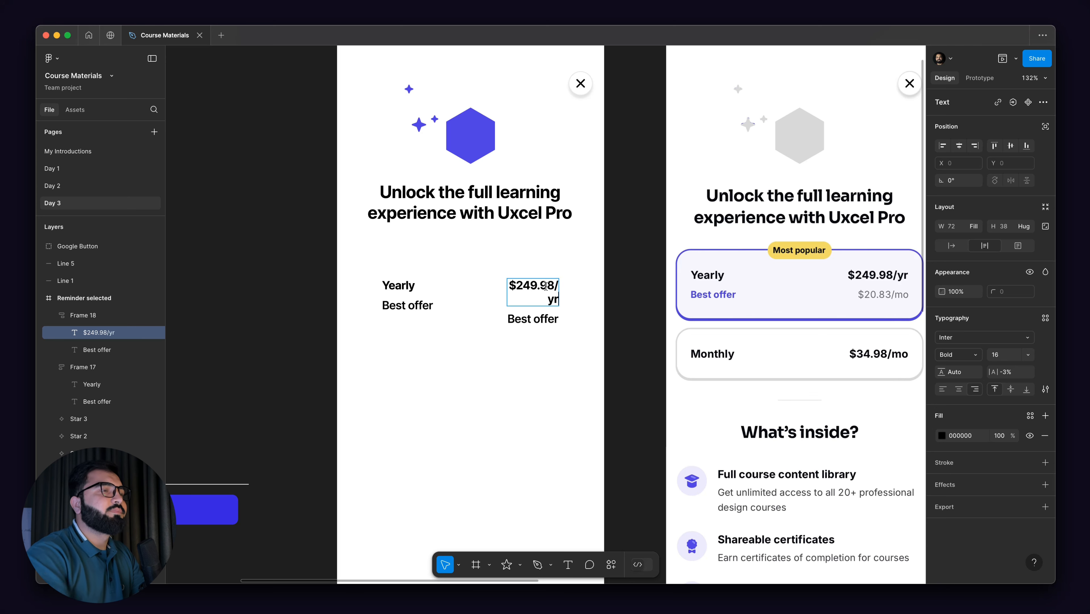
pyautogui.press('Escape')
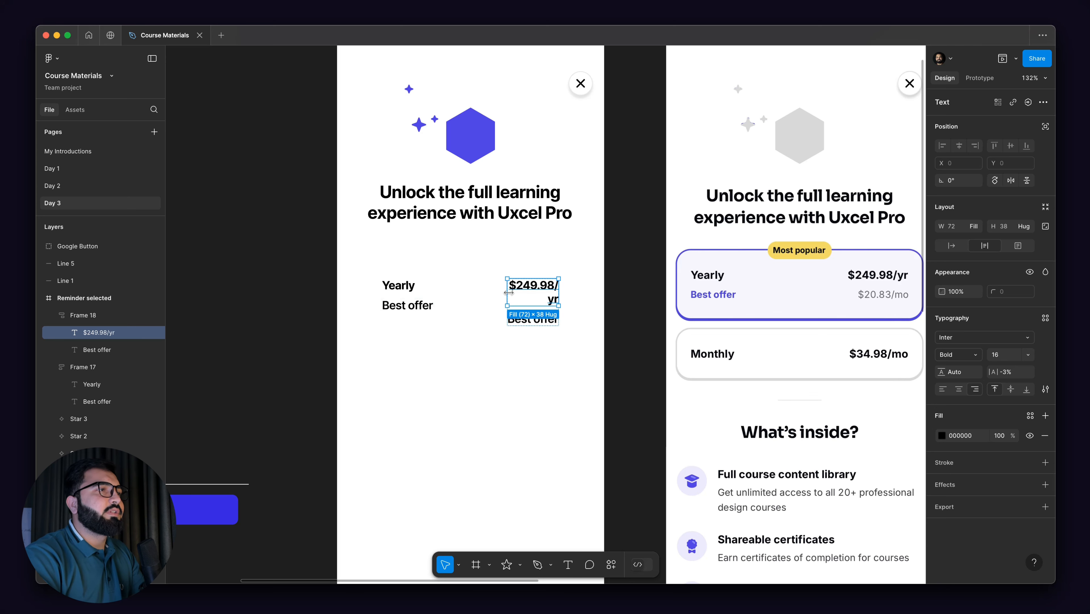
# - Widen the price auto layout leftward to 107 so the yearly price fits on one line
pyautogui.moveTo(514, 285); pyautogui.dragTo(483, 296)
pyautogui.press('Escape')
pyautogui.click(509, 300)
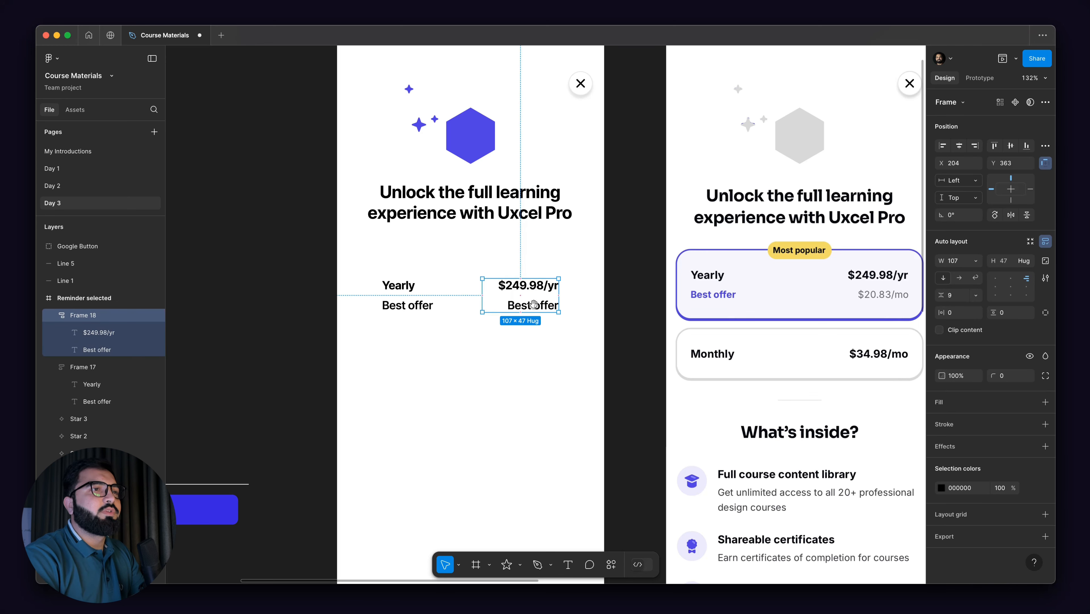
# - Replace the Best offer copy beneath the yearly price with "$20.83/mo"
pyautogui.hscroll(2, 483, 296)
pyautogui.click(502, 310)
pyautogui.doubleClick(502, 309)
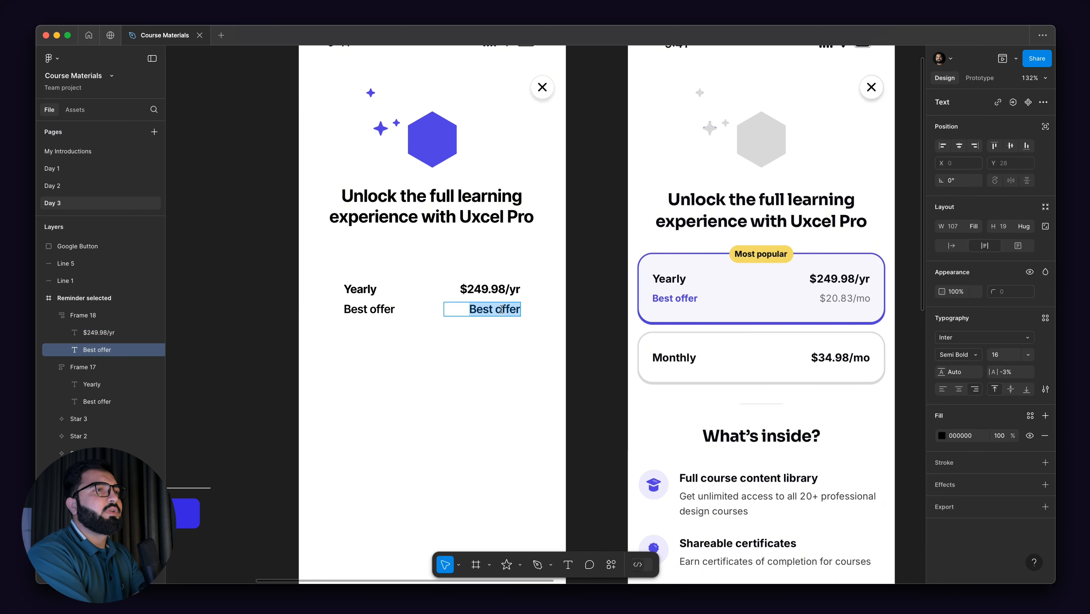
pyautogui.press('BackSpace')
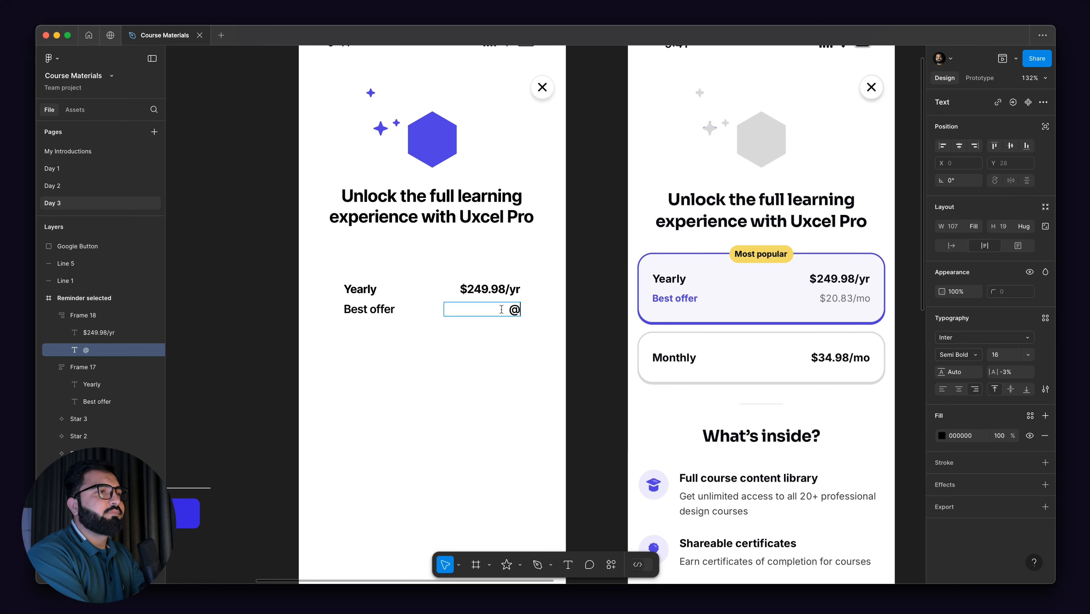
pyautogui.write('$2')
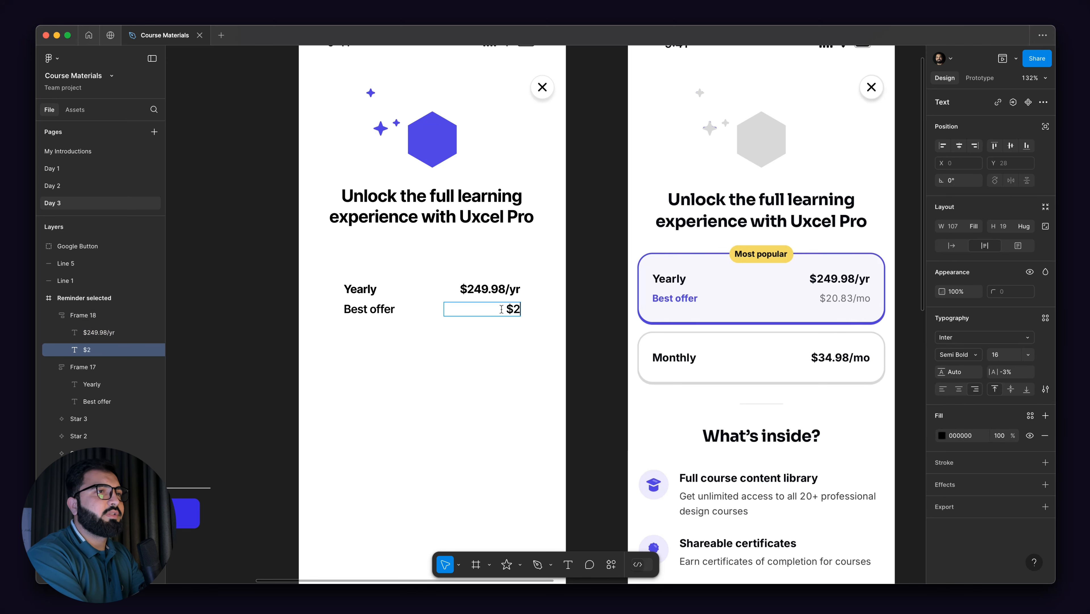
pyautogui.write('0.8')
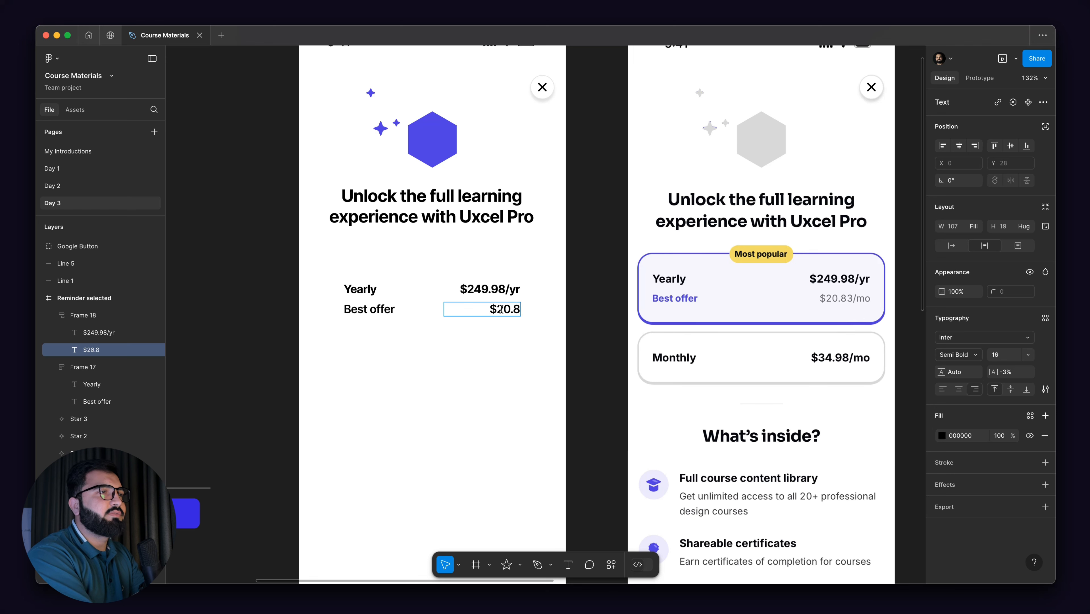
pyautogui.write('3/')
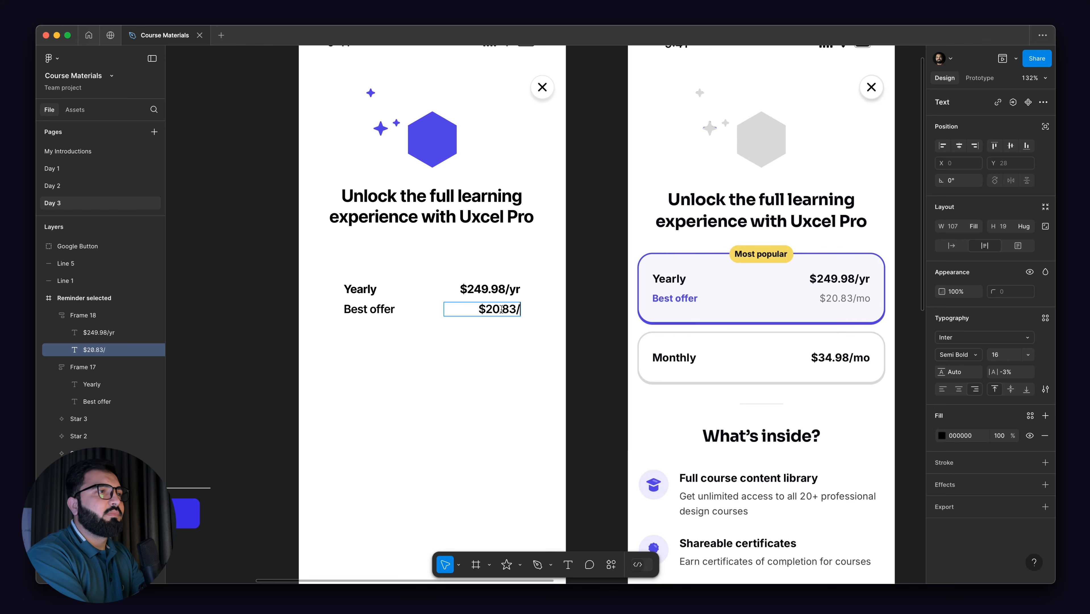
pyautogui.write('mo')
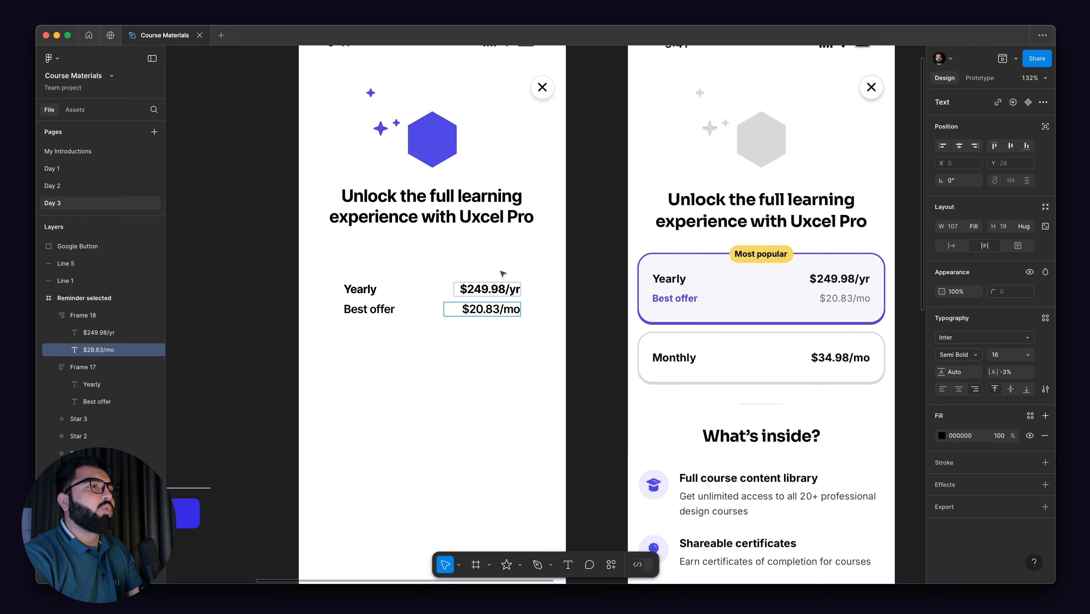
# - Set the font weight of the $20.83/mo text to Regular
pyautogui.press('super+a')
pyautogui.click(959, 351)
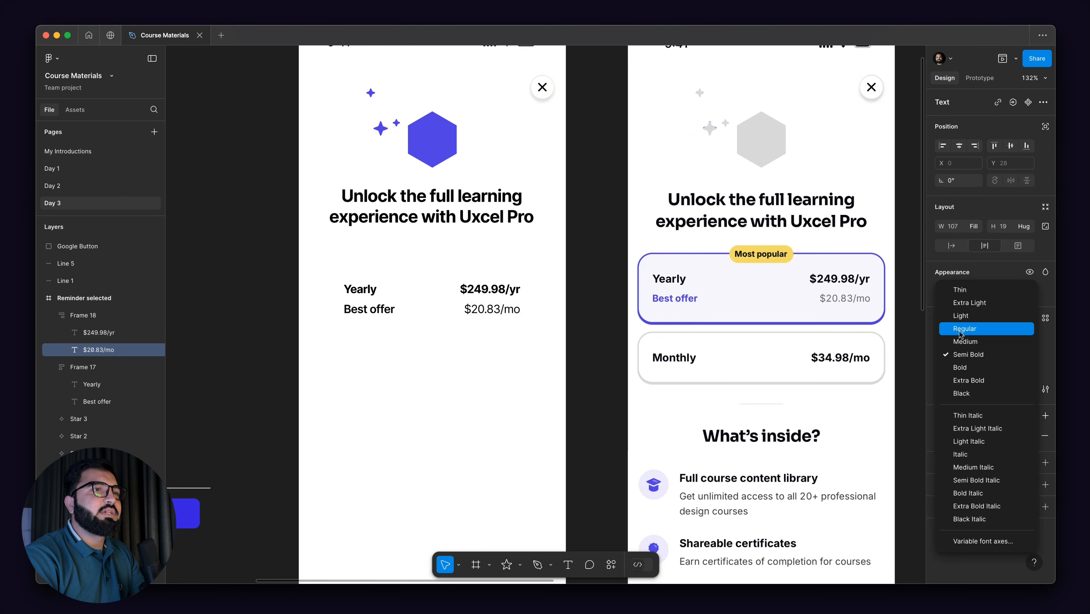
pyautogui.click(964, 330)
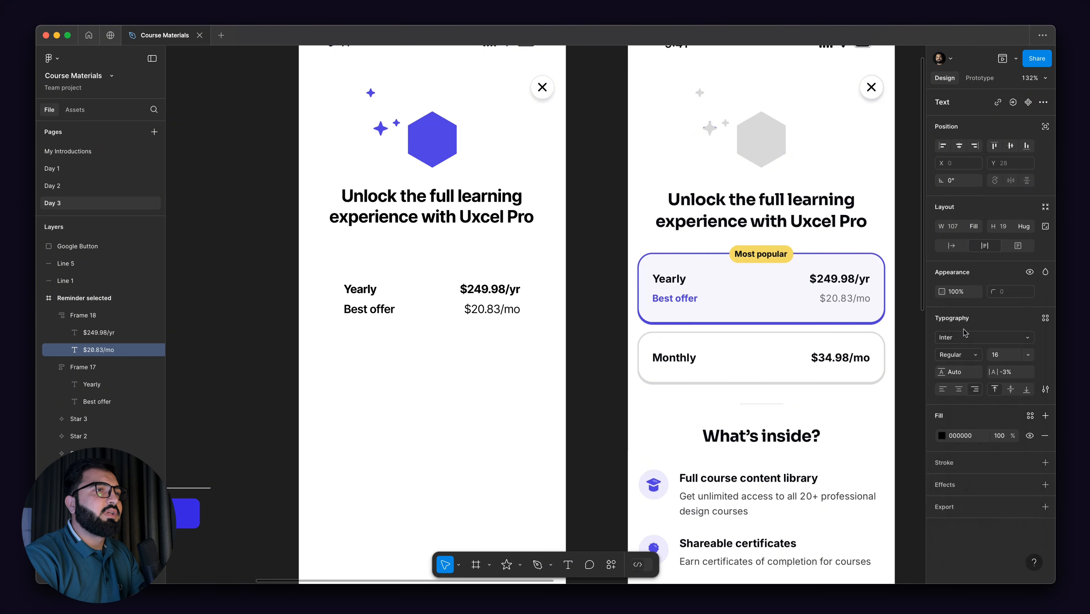
pyautogui.click(997, 356)
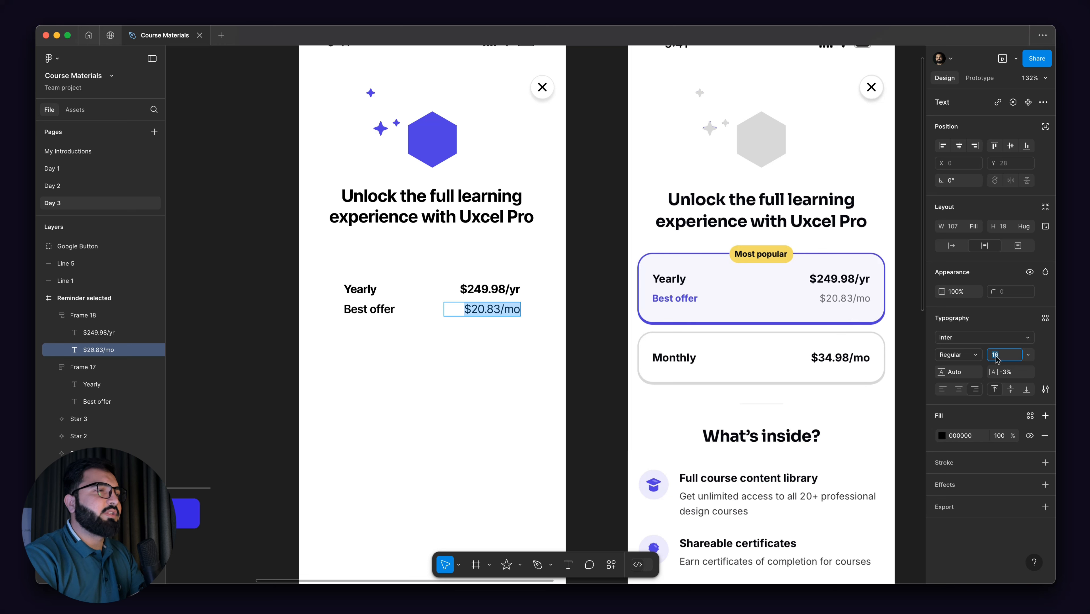
pyautogui.write('12')
pyautogui.press('Return')
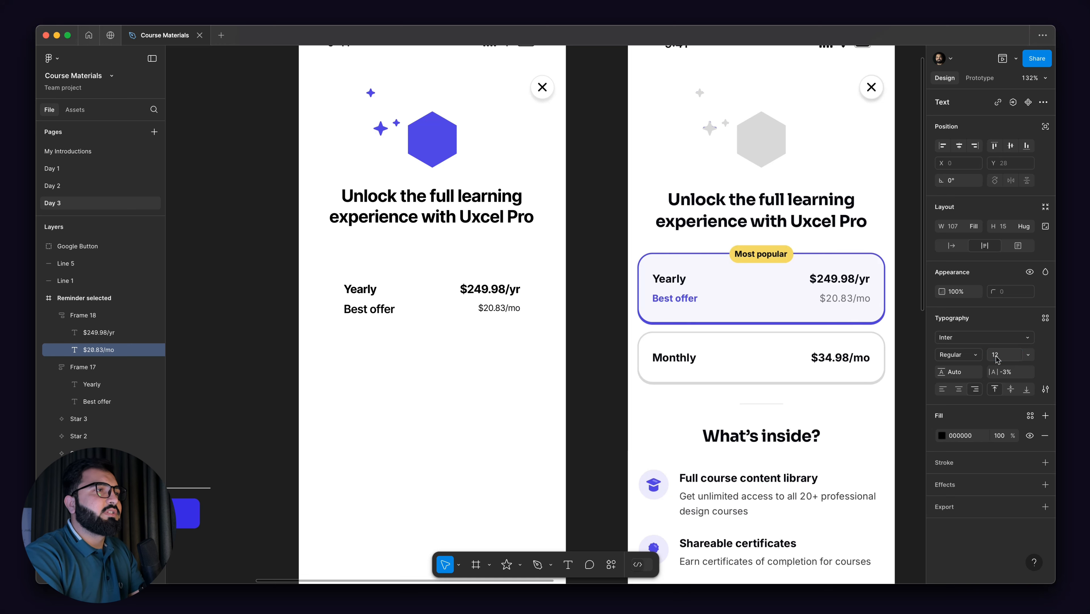
# - Set the $20.83/mo text to font size 14 and its fill opacity to 60%
pyautogui.click(1008, 355)
pyautogui.write('1')
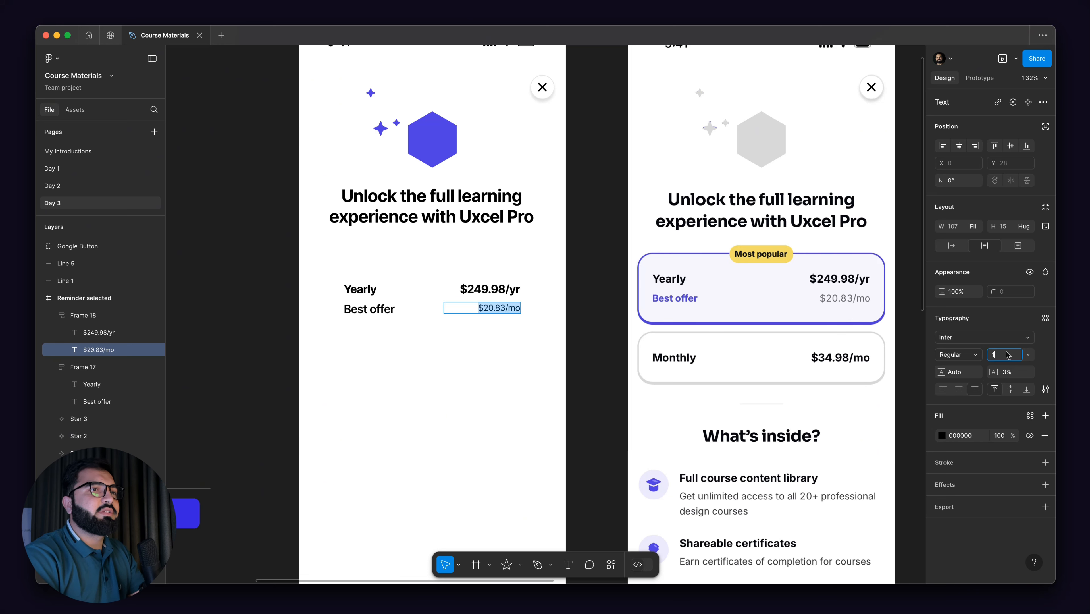
pyautogui.write('4')
pyautogui.press('Return')
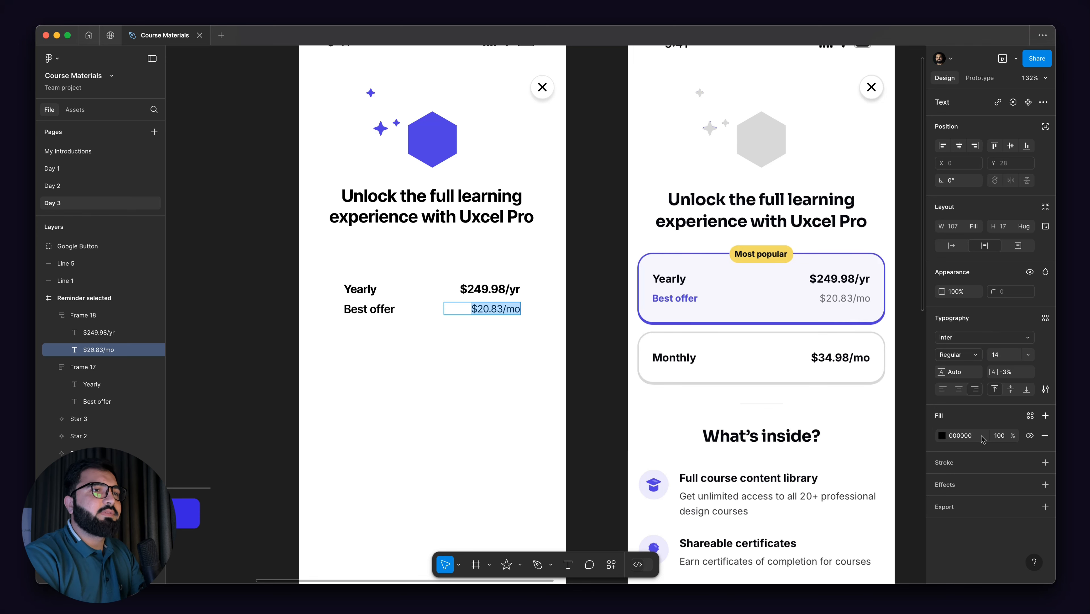
pyautogui.click(997, 436)
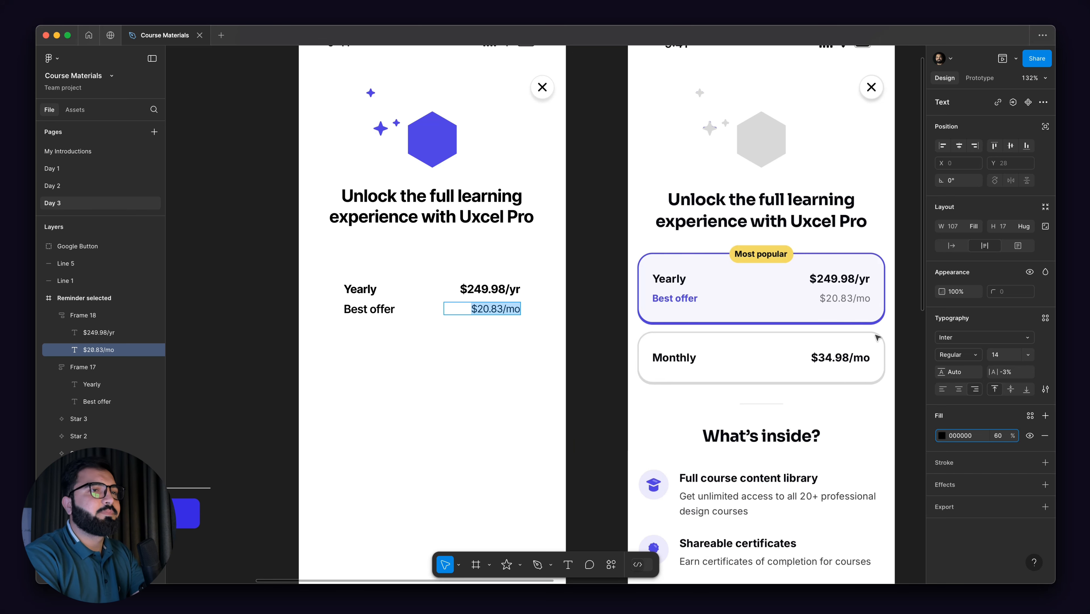
pyautogui.press('Return')
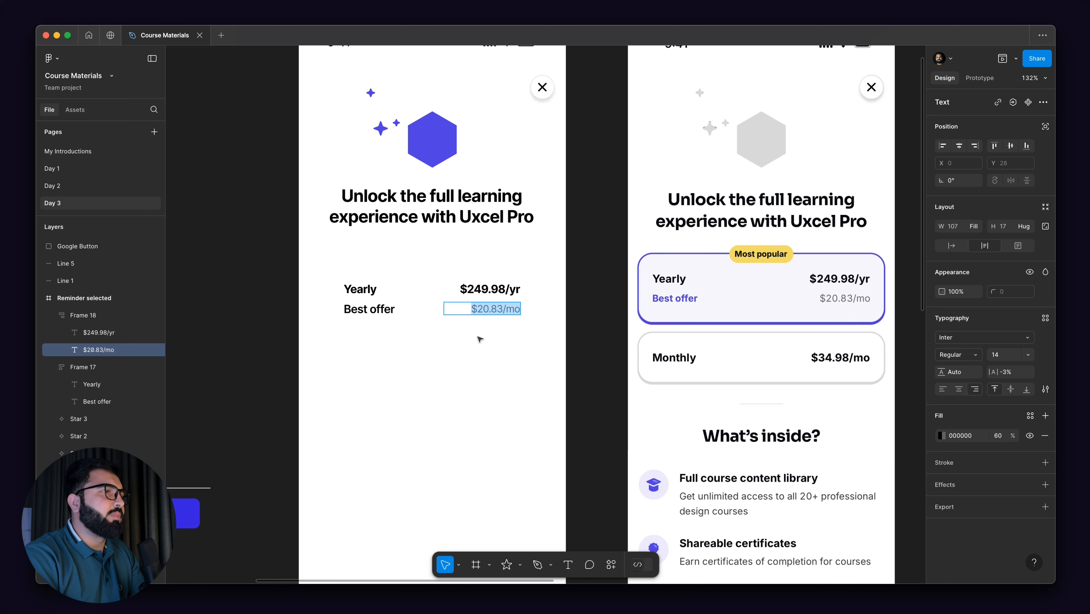
# - Wrap the Yearly/Best offer label frame and the price frame together in one horizontal auto layout
pyautogui.press('Escape')
pyautogui.click(549, 370)
pyautogui.moveTo(549, 370); pyautogui.dragTo(377, 367)
pyautogui.click(413, 297)
pyautogui.keyDown('shift'); pyautogui.click(287, 301); pyautogui.keyUp('shift')
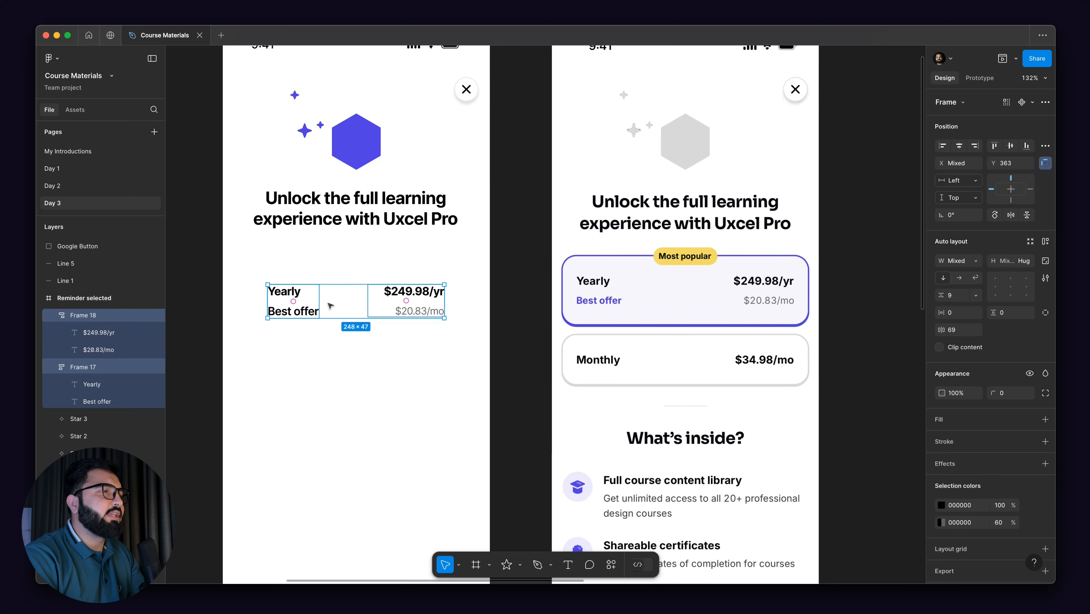
pyautogui.hotkey('shift', 'a')
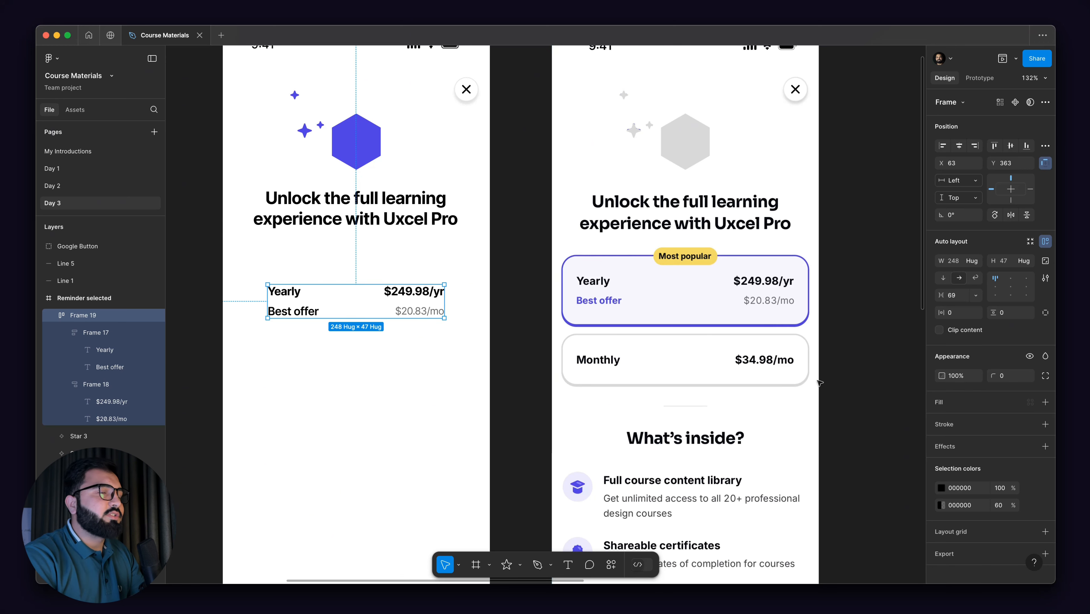
# - Give the combined Yearly plan frame 16 horizontal and 24 vertical padding
pyautogui.moveTo(347, 324); pyautogui.dragTo(431, 322)
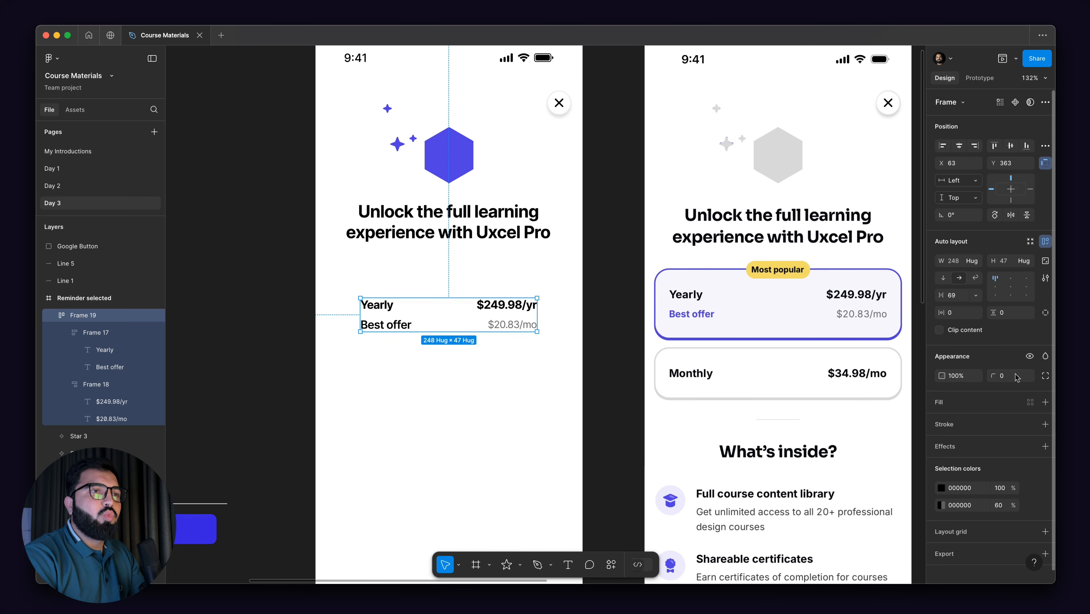
pyautogui.click(951, 312)
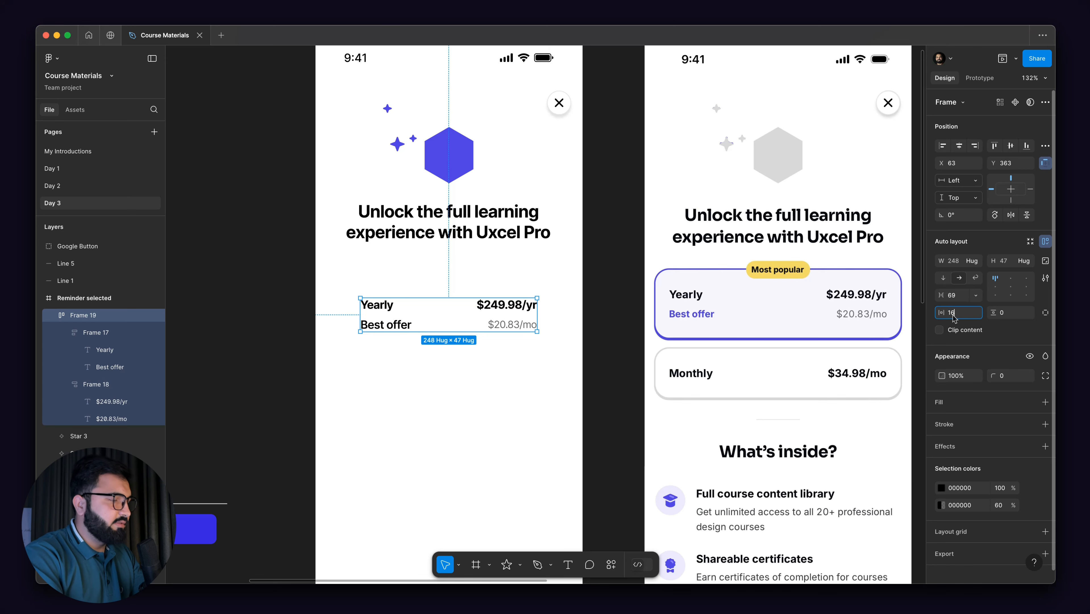
pyautogui.press('Return')
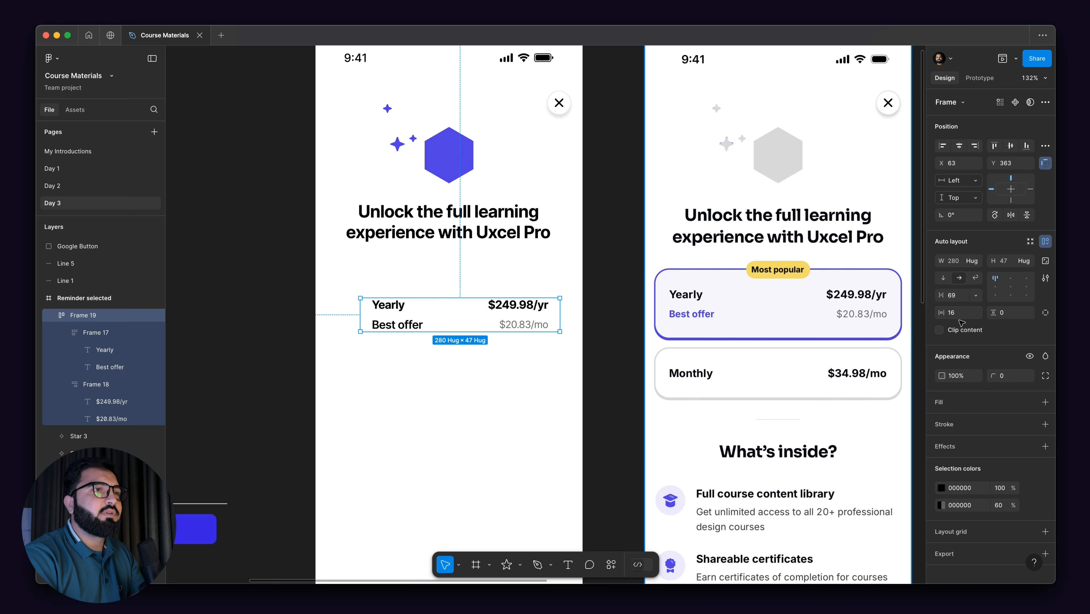
pyautogui.click(1003, 314)
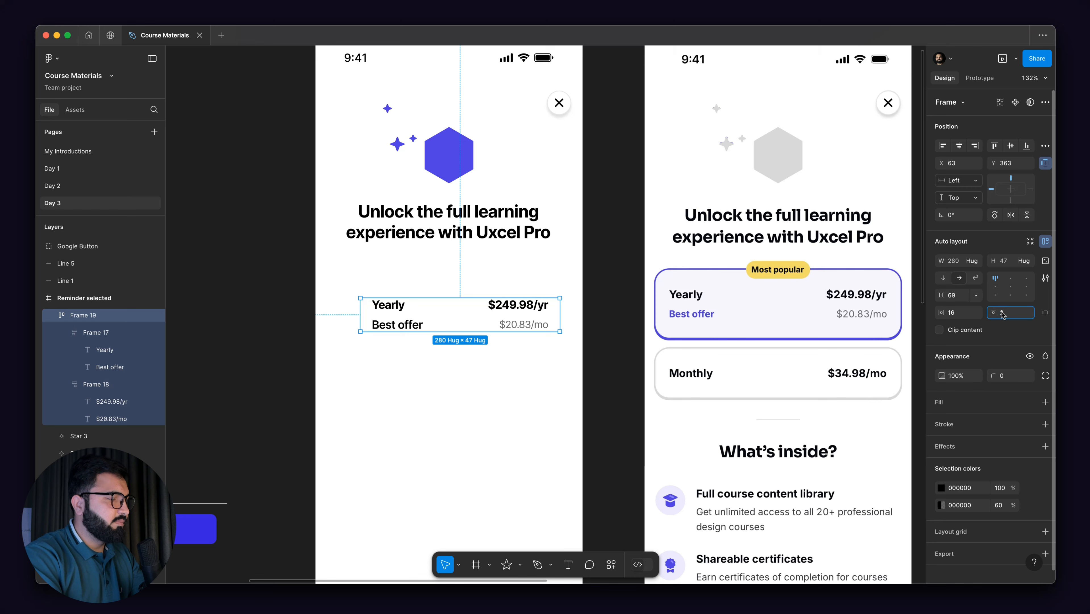
pyautogui.press('XF86AudioRaiseVolume')
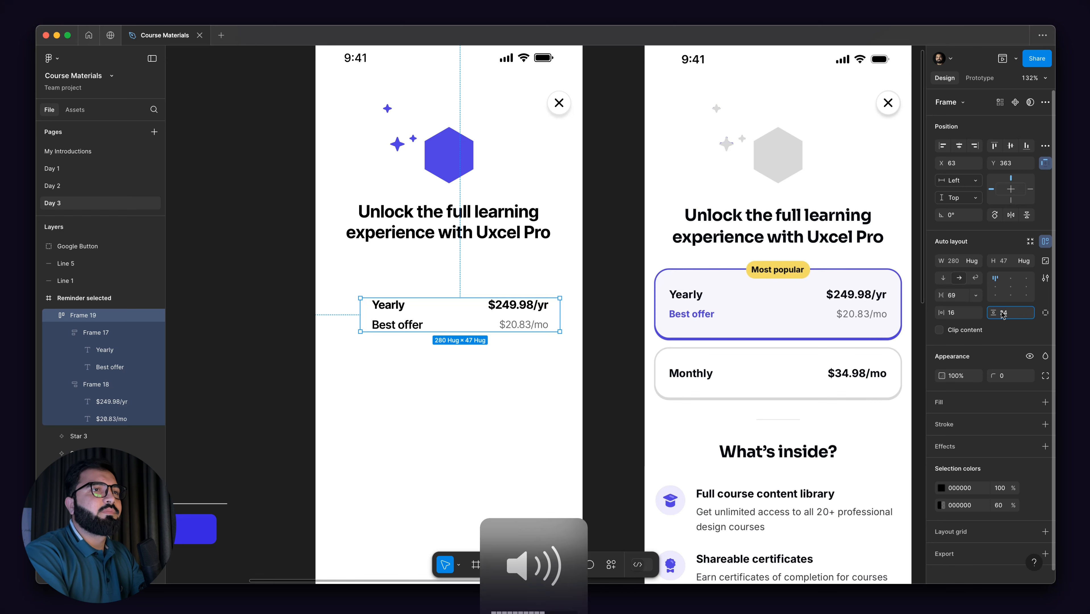
pyautogui.press('Return')
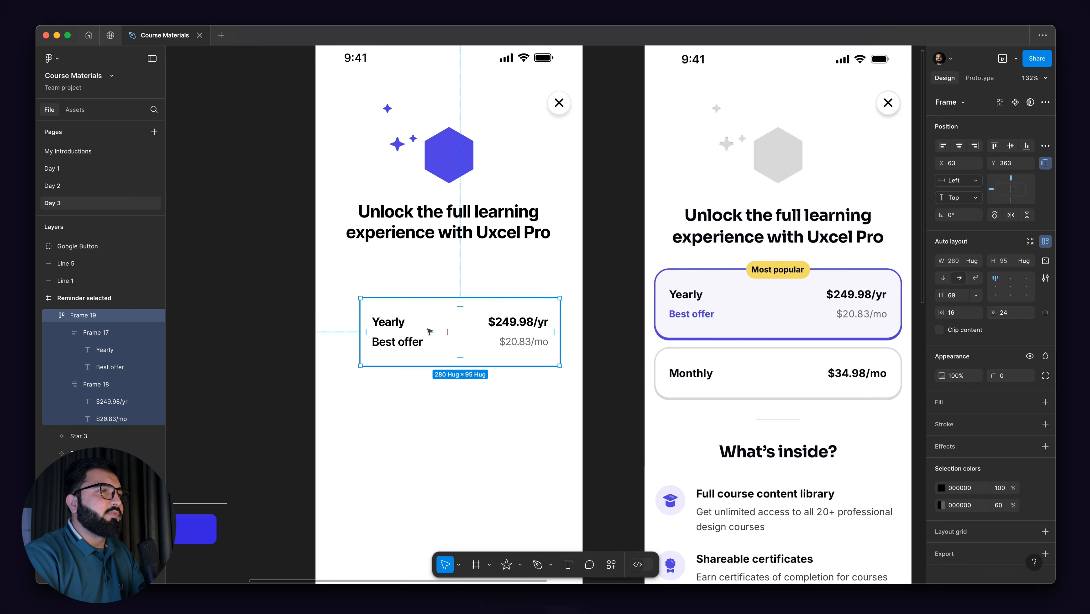
# - Move the Yearly plan frame up to Y 336 and widen it on both sides to about 335
pyautogui.moveTo(430, 331); pyautogui.dragTo(399, 322)
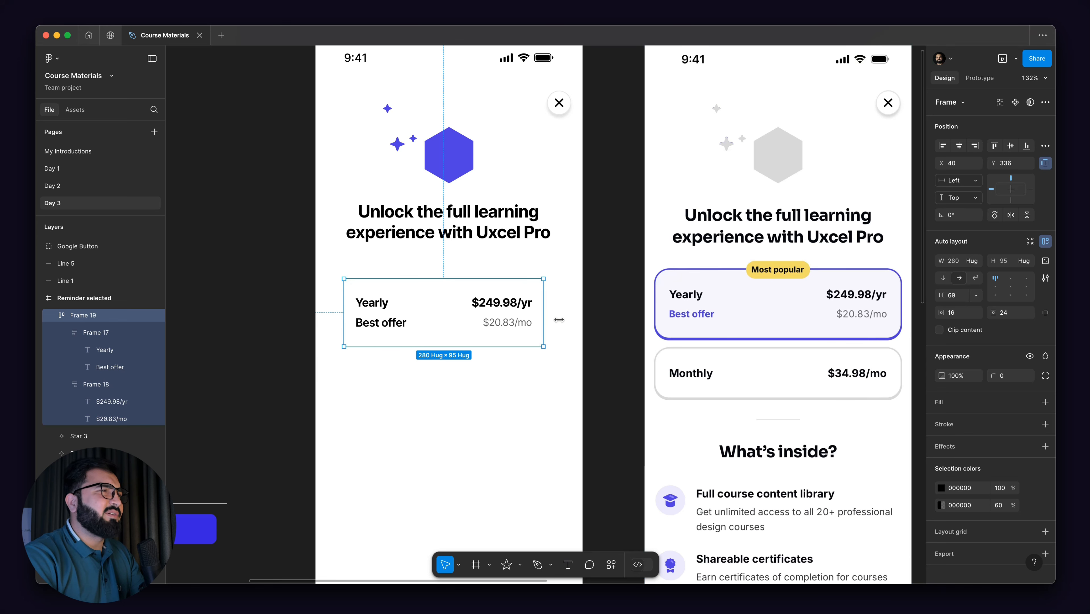
pyautogui.moveTo(559, 319); pyautogui.dragTo(568, 319)
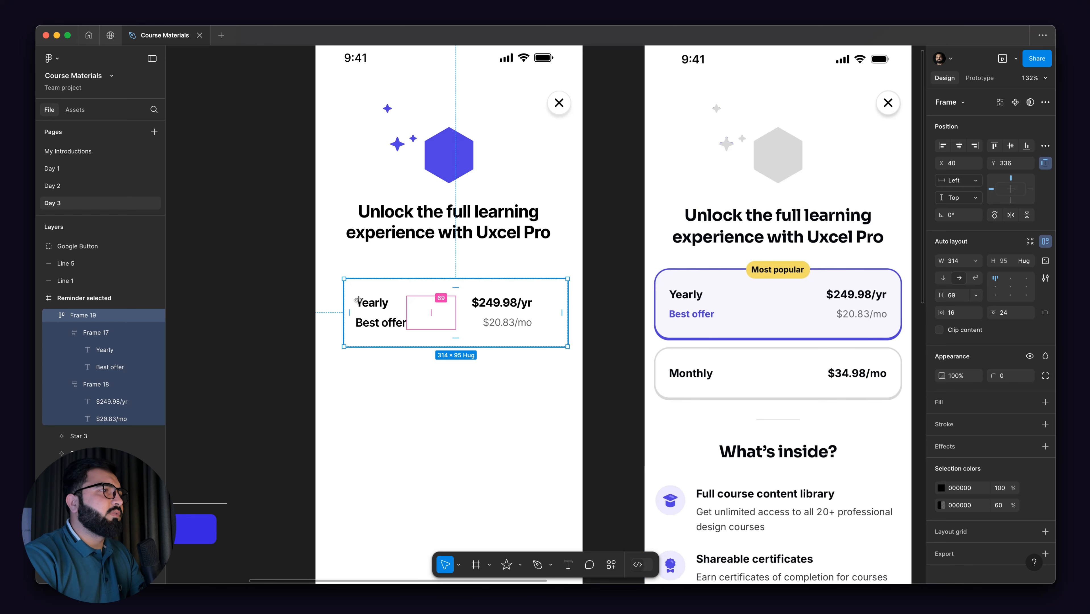
pyautogui.moveTo(344, 303); pyautogui.dragTo(327, 302)
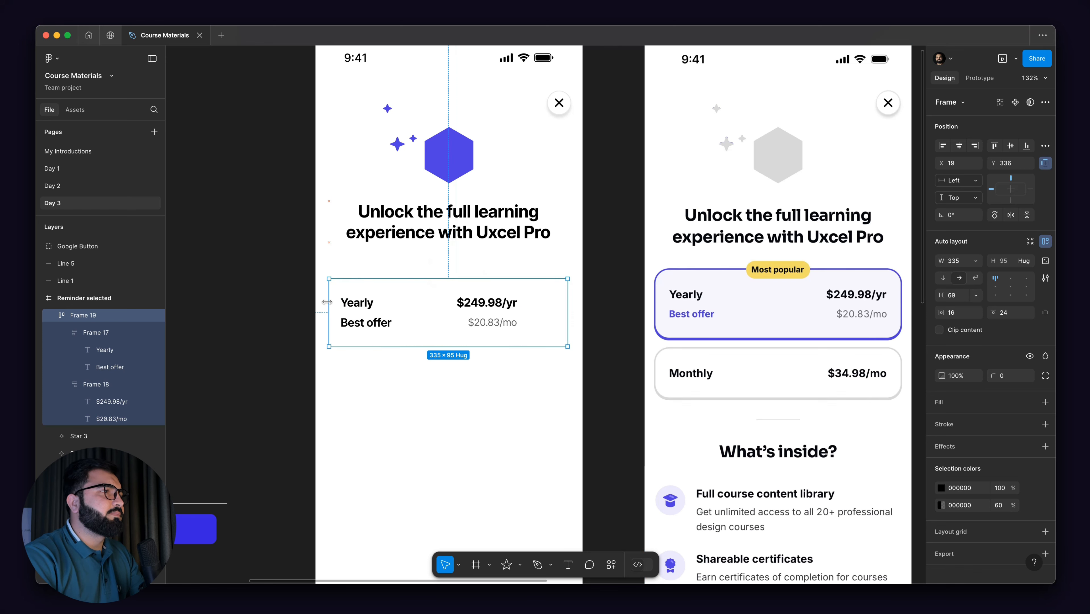
# - Wrap the Yearly plan frame in another auto layout, widen that wrapper to about 373, and set its horizontal padding to 16
pyautogui.press('alt')
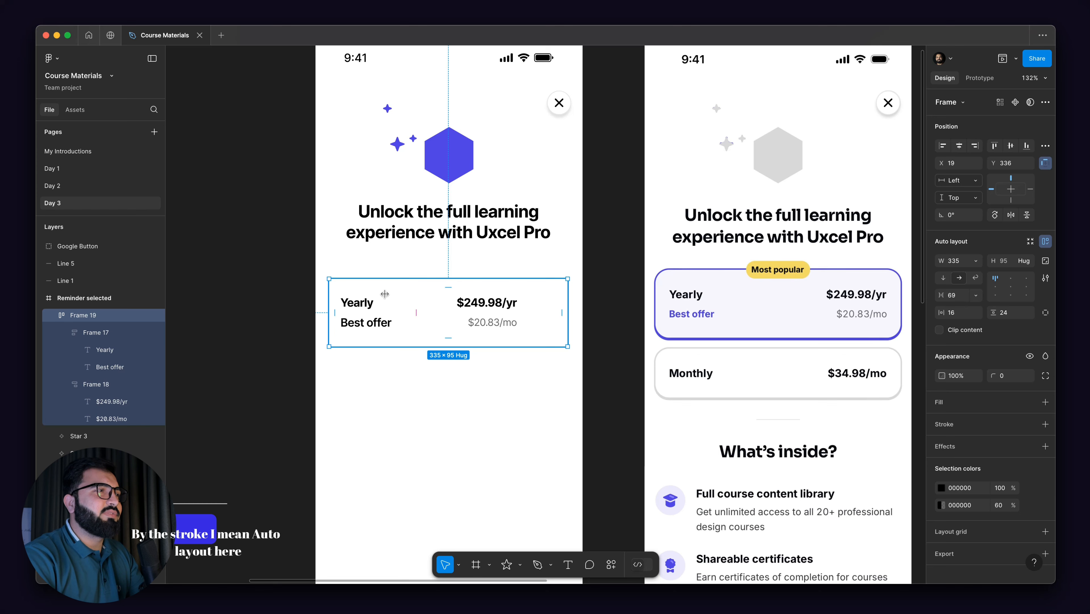
pyautogui.hotkey('shift', 'a')
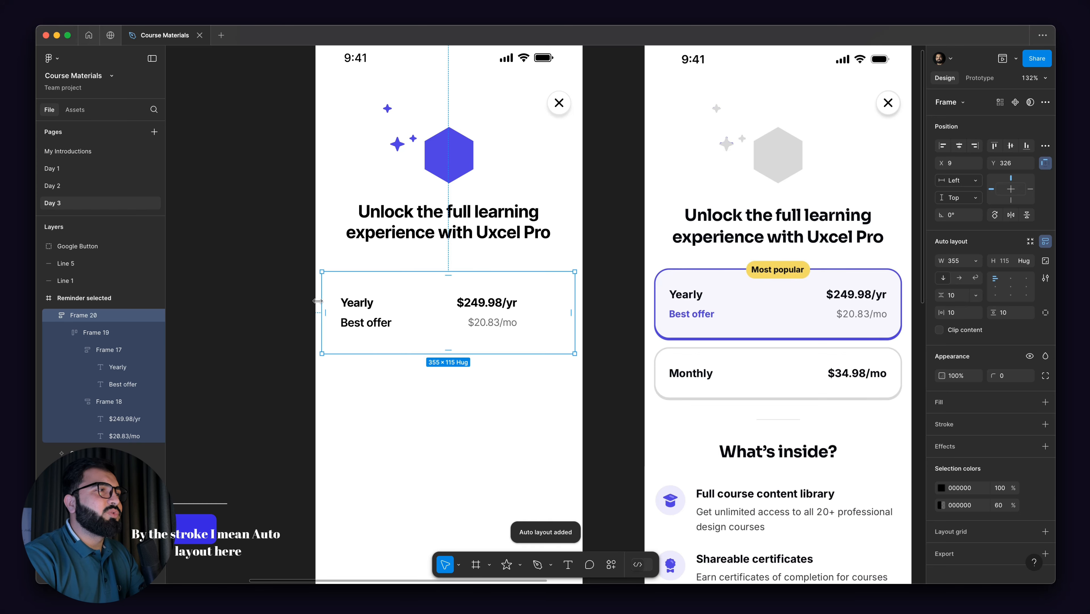
pyautogui.moveTo(317, 301); pyautogui.dragTo(317, 301)
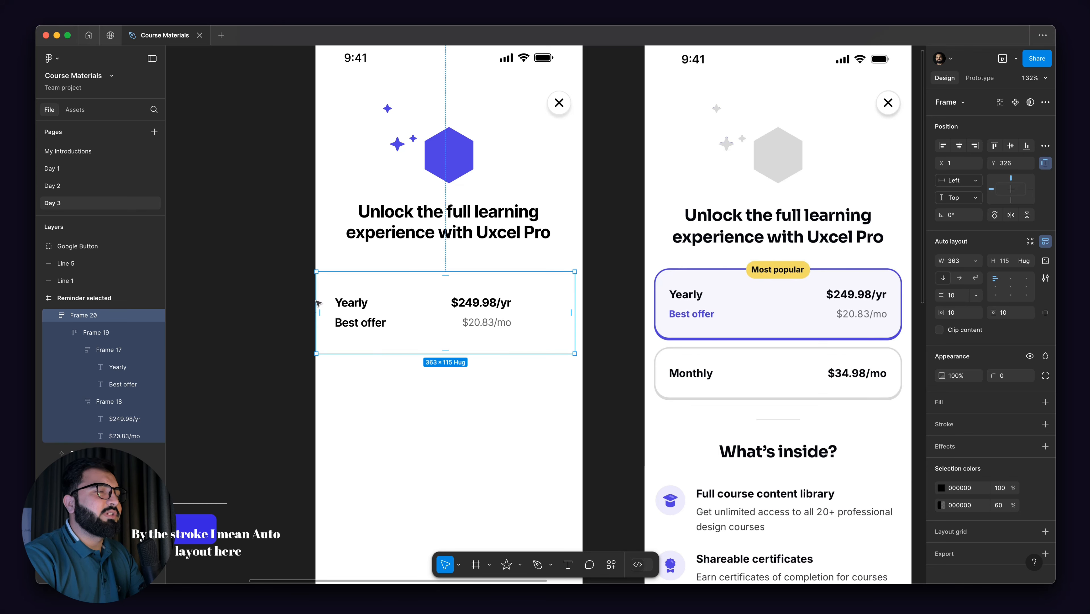
pyautogui.moveTo(572, 310); pyautogui.dragTo(579, 310)
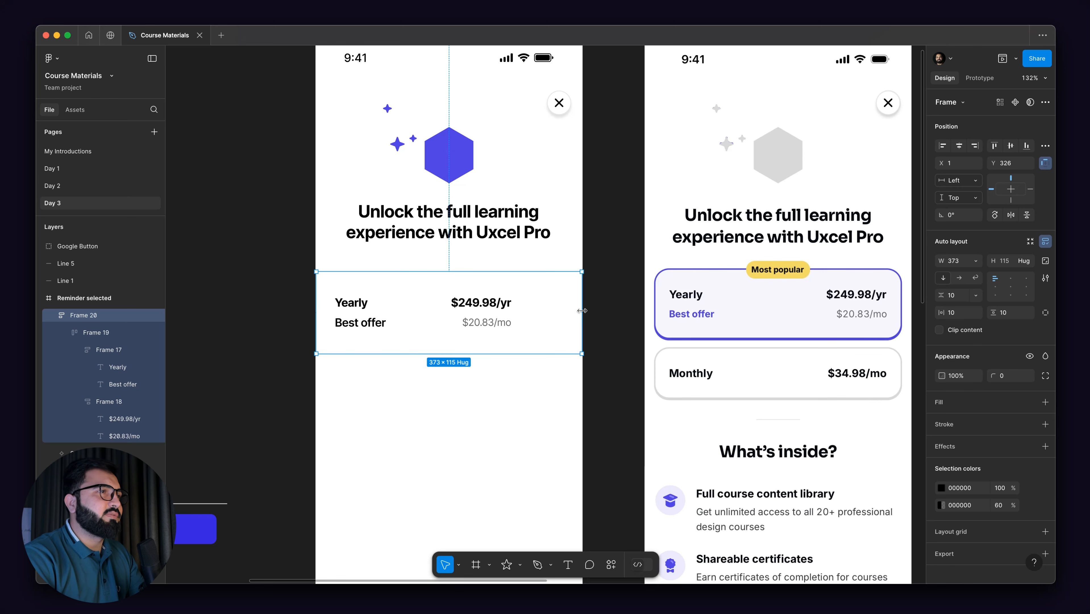
pyautogui.click(963, 317)
pyautogui.write('16')
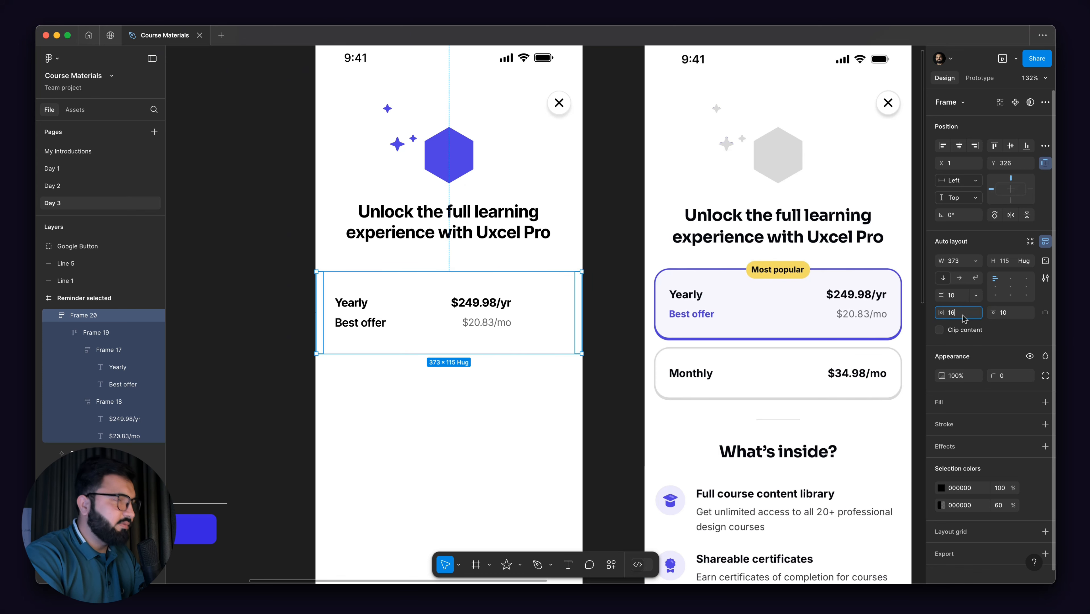
pyautogui.press('Return')
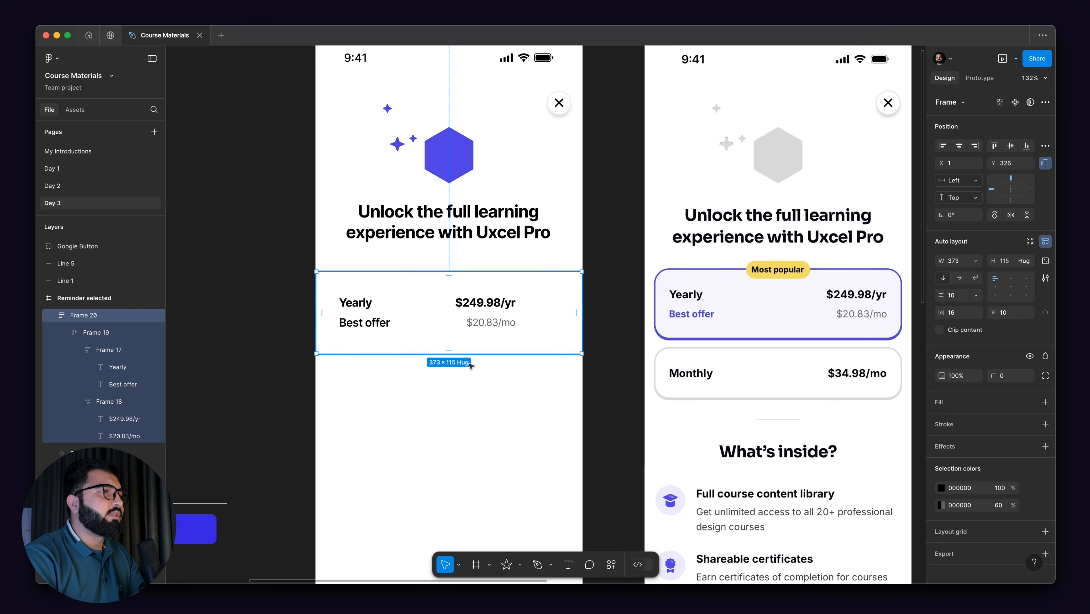
# - Center the inner Yearly frame's contents vertically and set its horizontal gap to Auto, spreading labels and prices to opposite edges
pyautogui.click(487, 307)
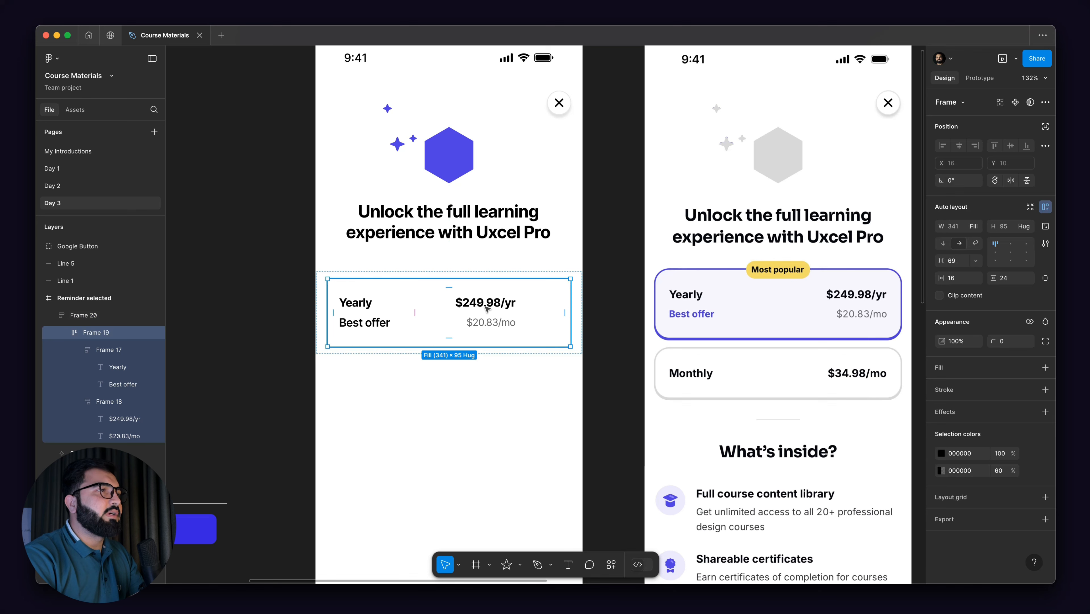
pyautogui.doubleClick(485, 306)
pyautogui.click(410, 306)
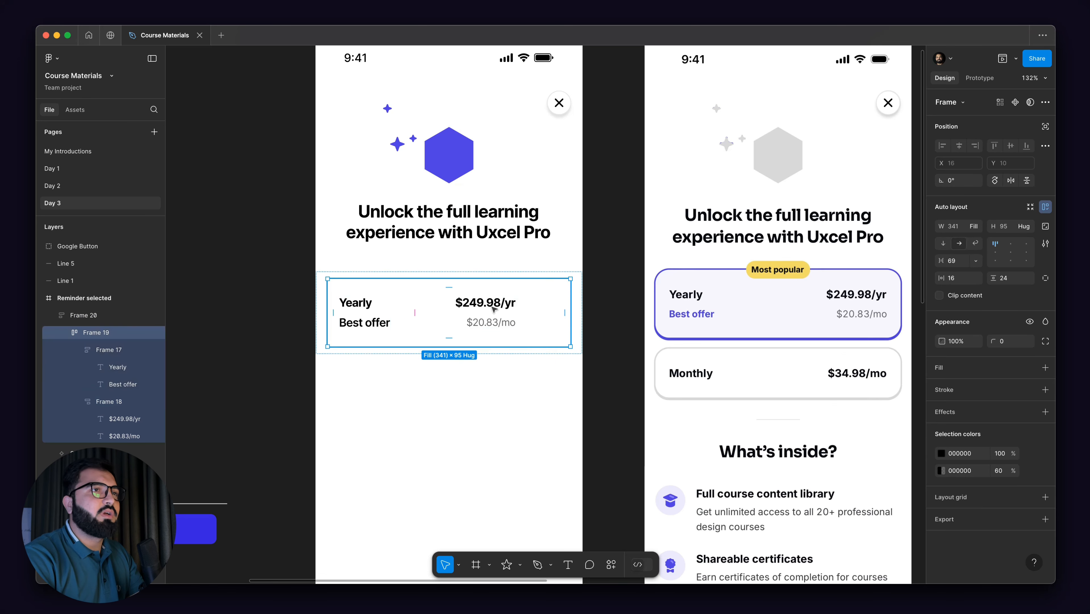
pyautogui.click(996, 252)
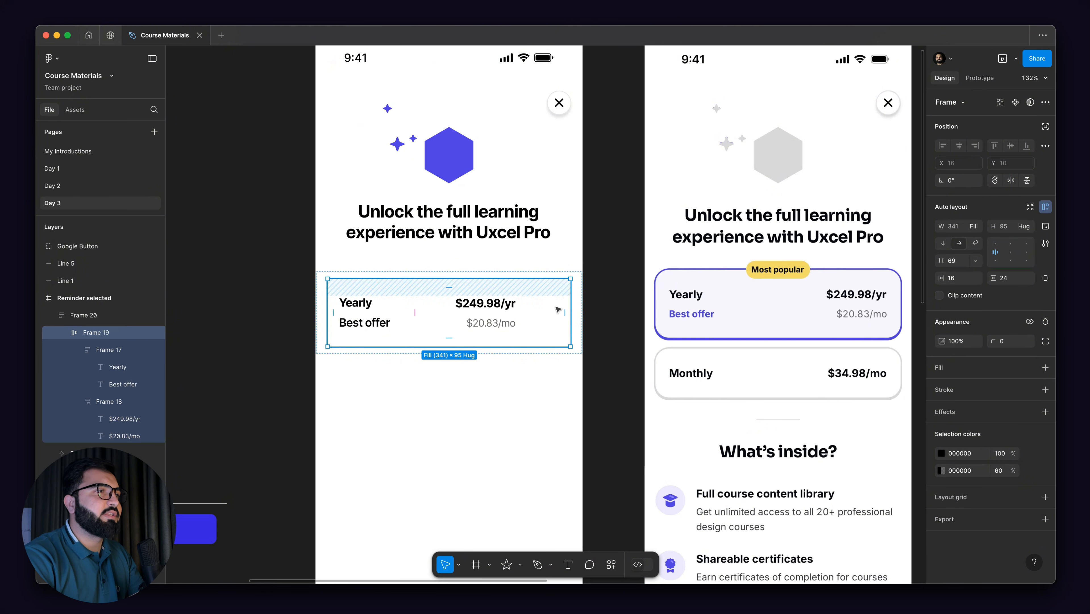
pyautogui.click(976, 261)
pyautogui.click(966, 275)
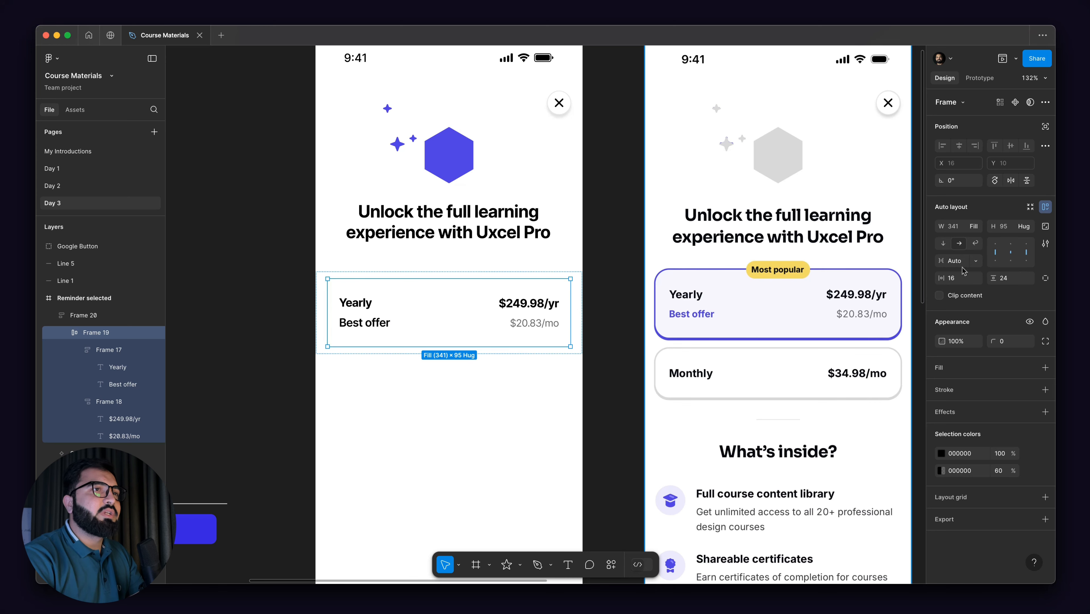
pyautogui.click(976, 261)
pyautogui.click(965, 255)
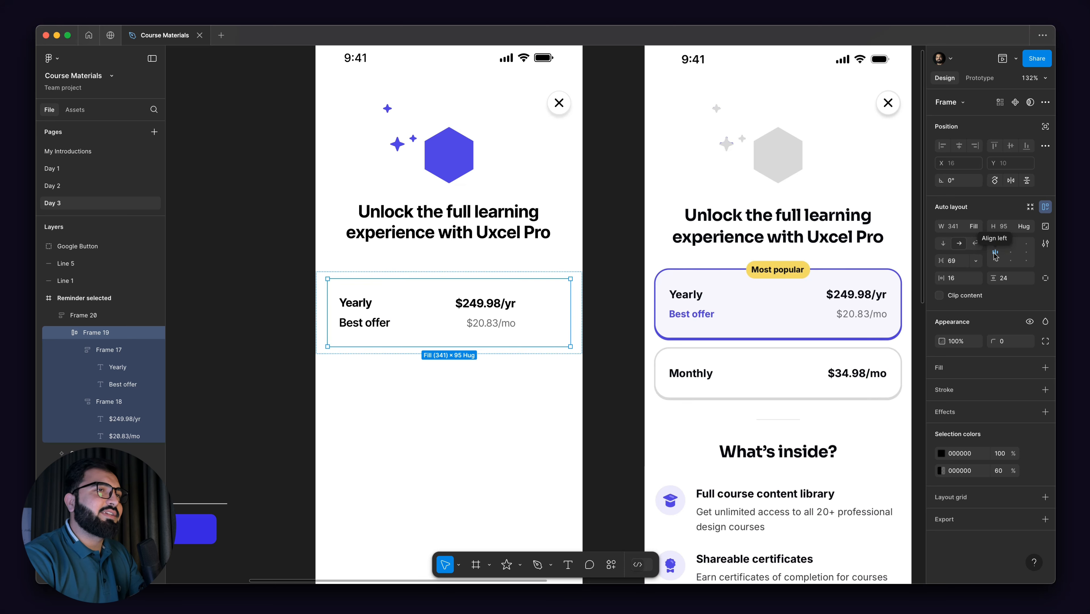
pyautogui.doubleClick(995, 256)
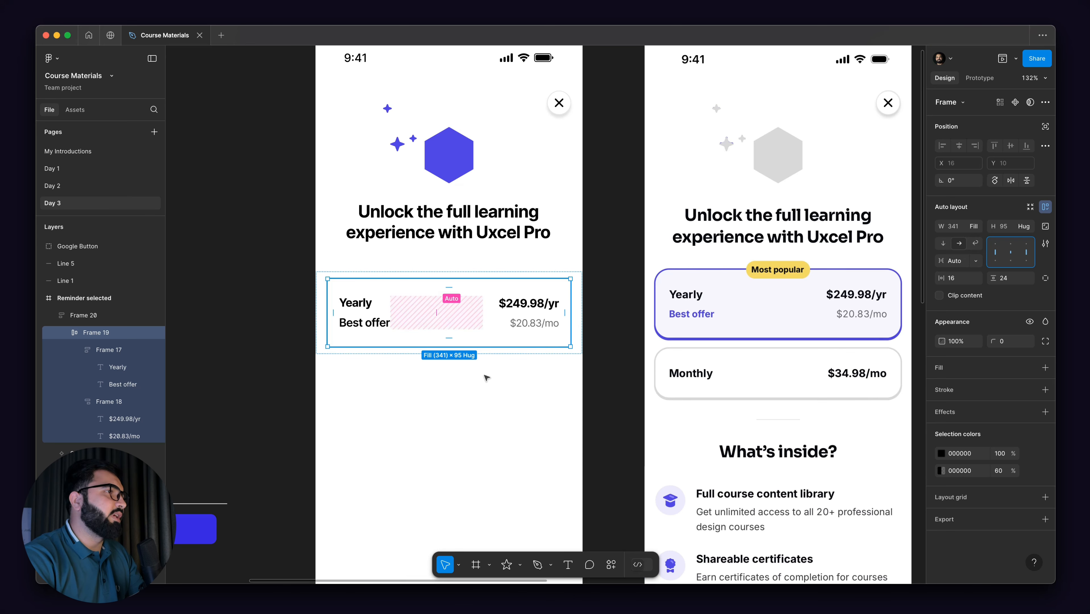
pyautogui.click(487, 379)
# - Add a black inside stroke of weight 1 to the inner Yearly frame
pyautogui.hscroll(-2, 502, 241)
pyautogui.scroll(-1, 502, 241)
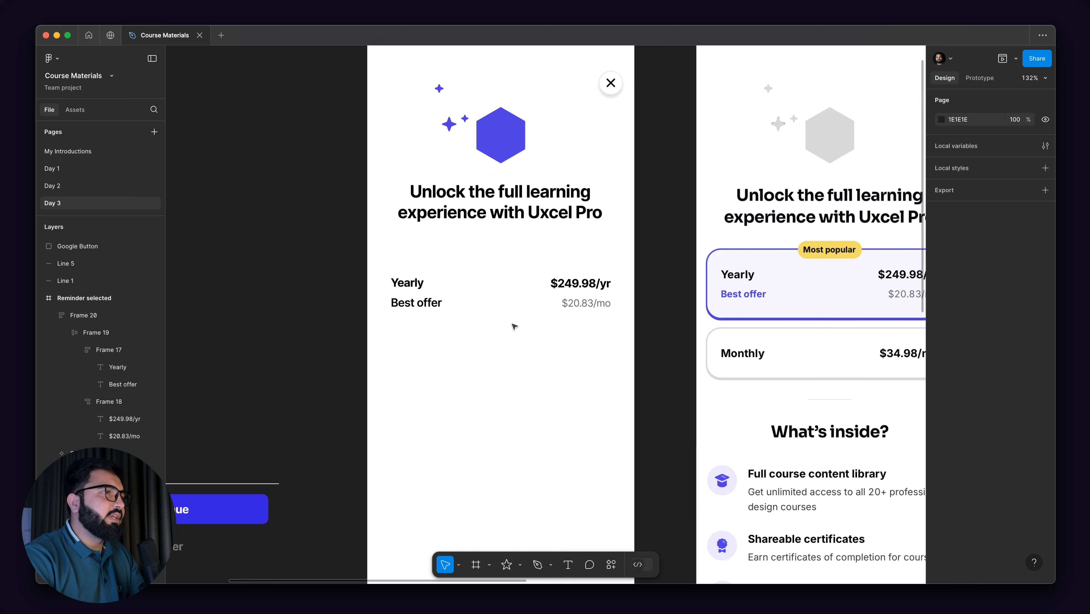
pyautogui.click(558, 304)
pyautogui.doubleClick(558, 304)
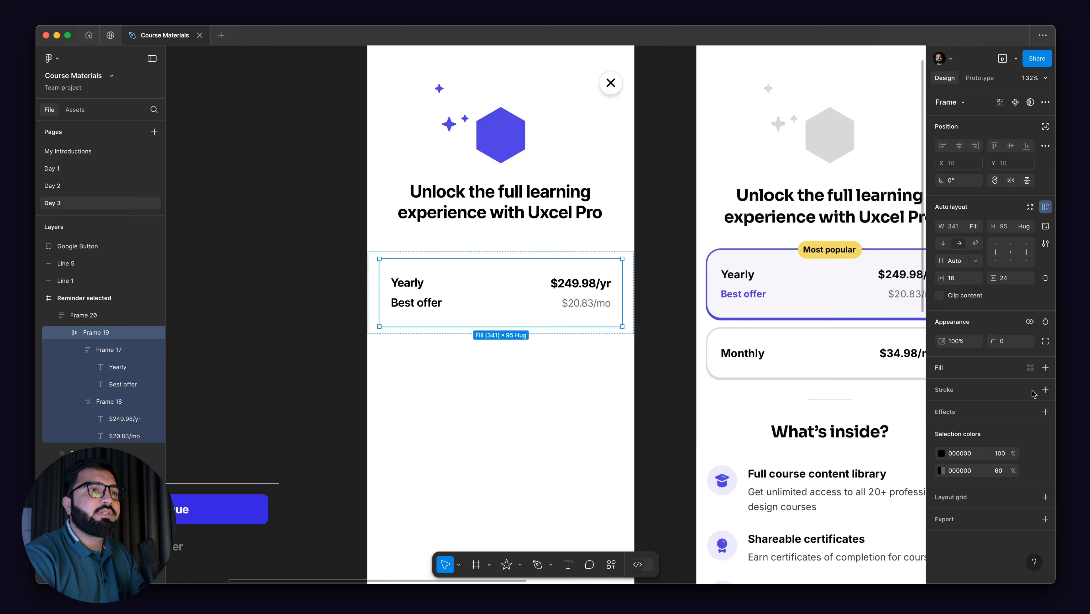
pyautogui.click(1046, 389)
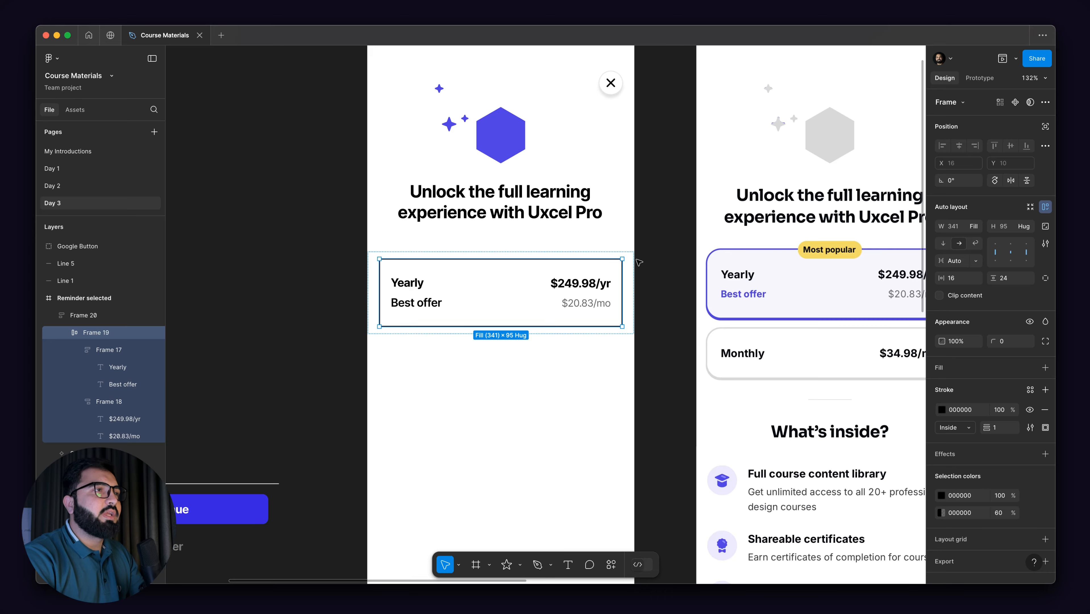
# - Round the inner Yearly frame's corners with a radius of 16
pyautogui.scroll(5, 490, 259)
pyautogui.scroll(-5, 490, 259)
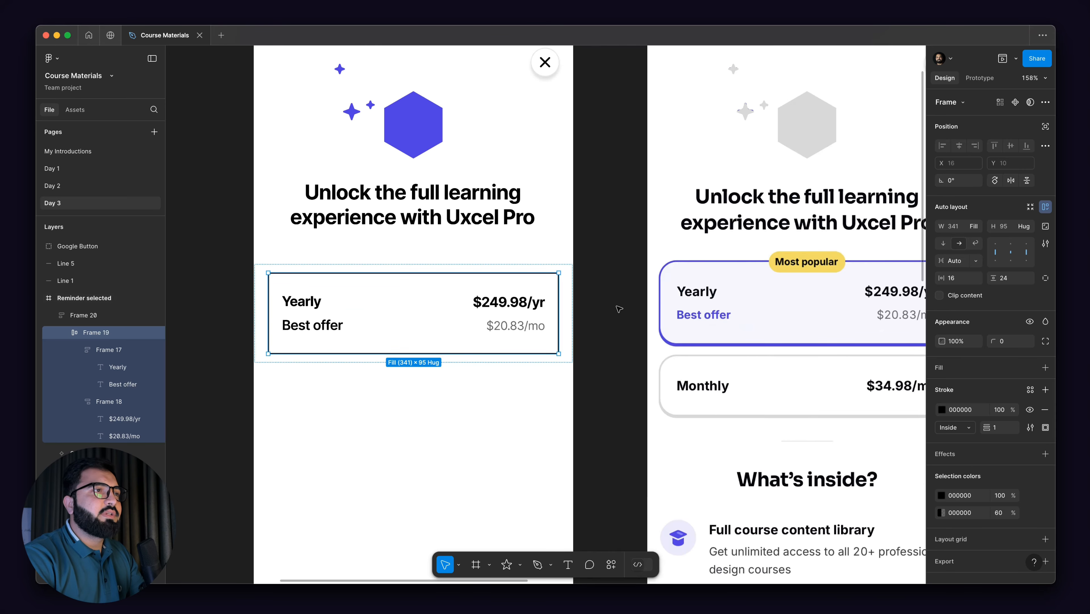
pyautogui.scroll(6, 714, 235)
pyautogui.scroll(4, 714, 235)
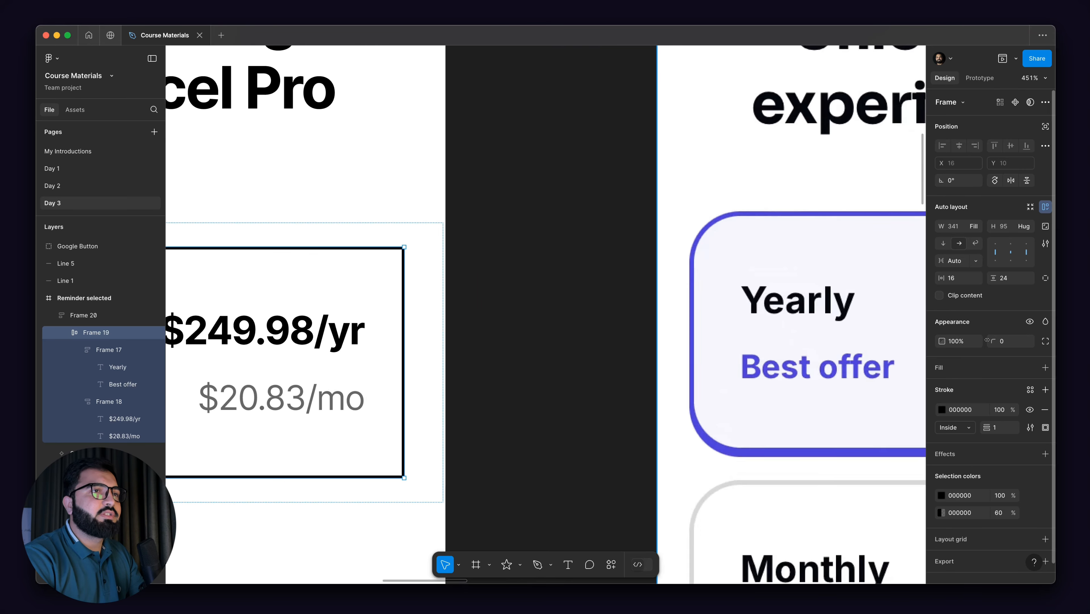
pyautogui.moveTo(991, 340); pyautogui.dragTo(140, 338)
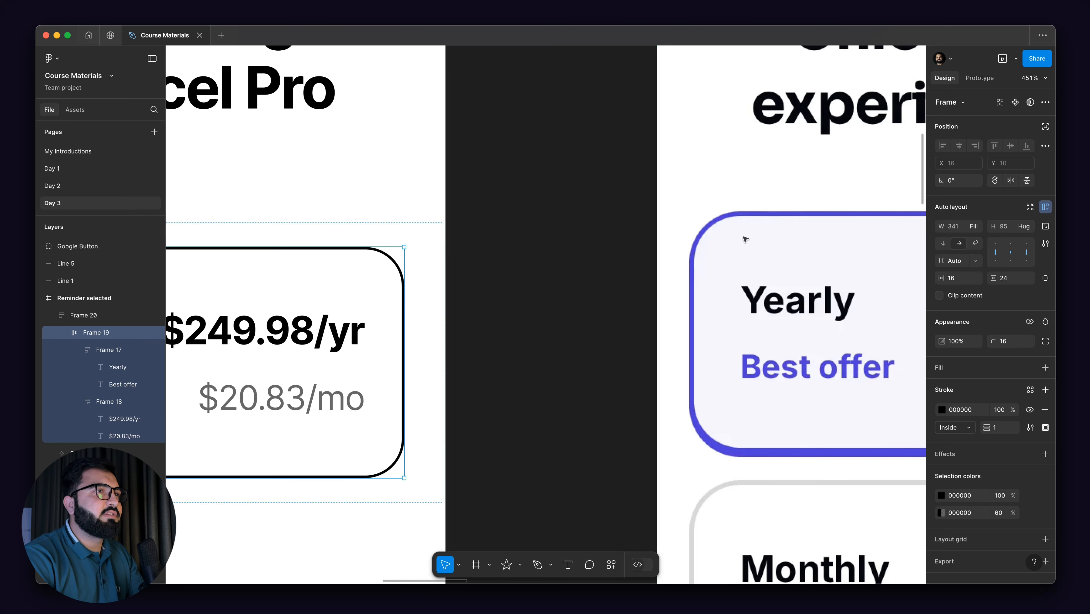
# - Set the Yearly card's inside stroke weight to 2 and sample its color, 4C3FE2, from the reference card's border
pyautogui.click(998, 429)
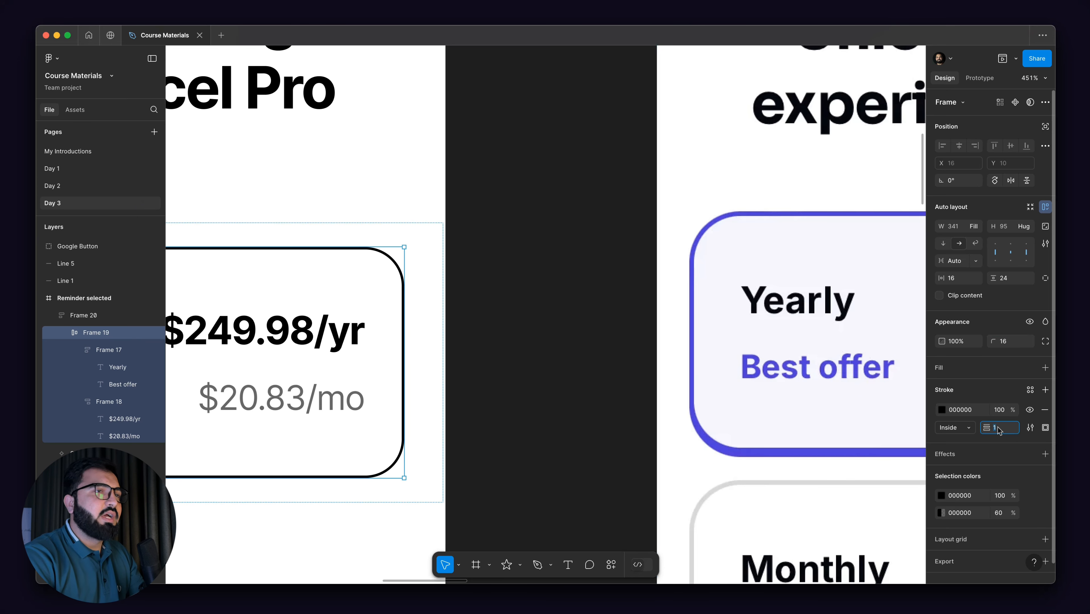
pyautogui.write('2')
pyautogui.press('Return')
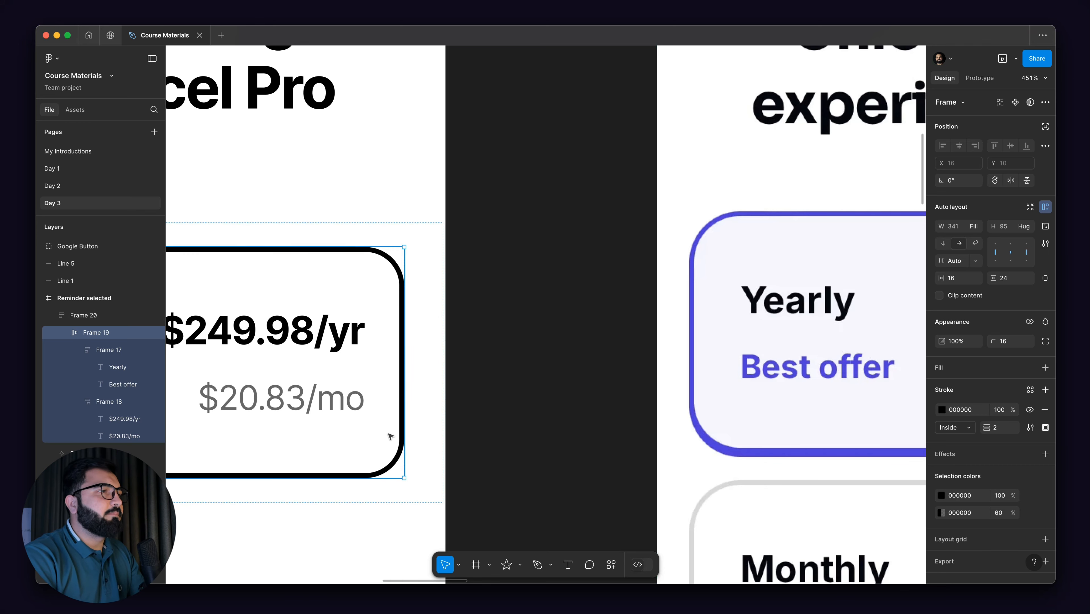
pyautogui.click(944, 410)
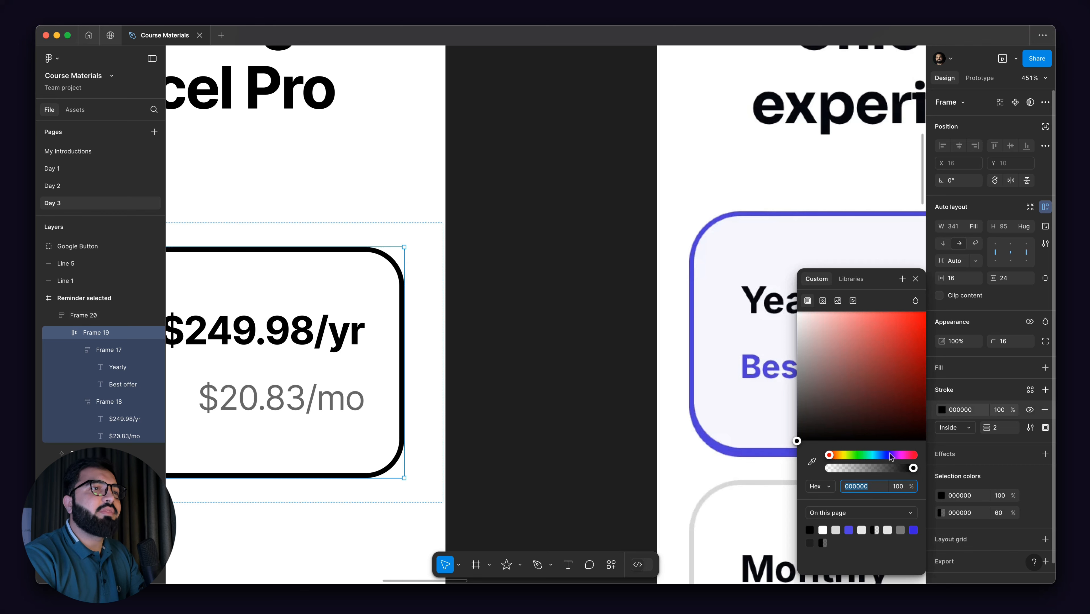
pyautogui.click(813, 462)
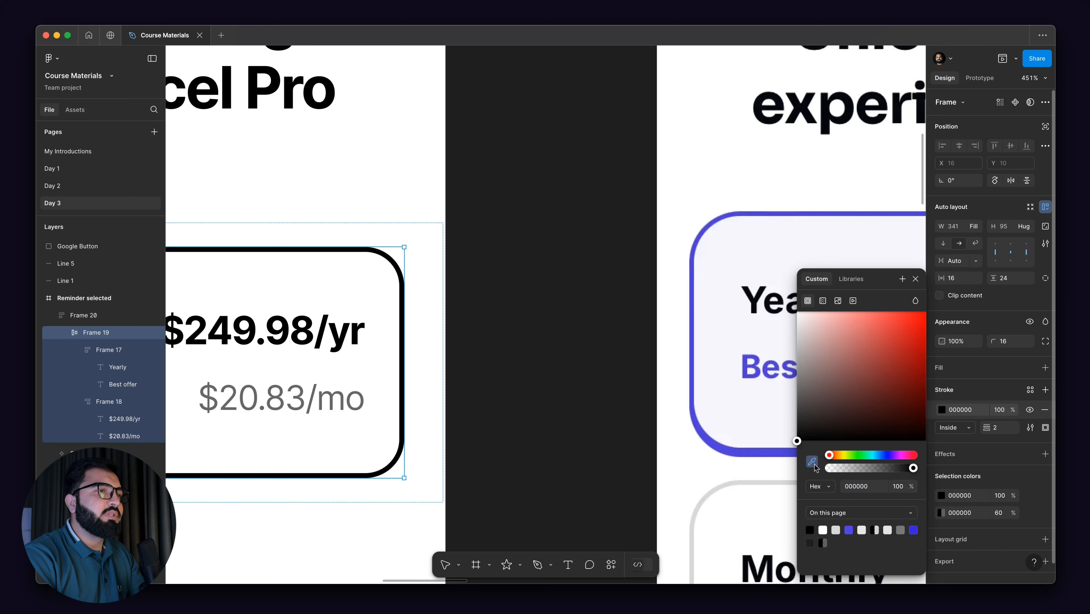
pyautogui.click(693, 308)
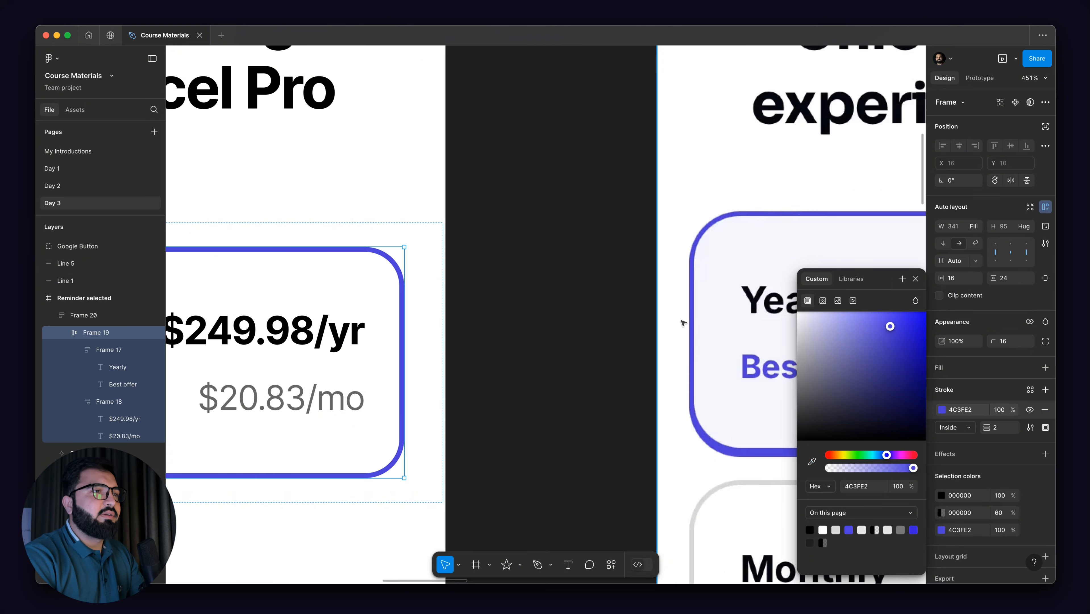
# - Add a drop shadow to the Yearly card at 100% opacity, with color 4B3ED8 sampled from the reference border
pyautogui.scroll(-6, 683, 323)
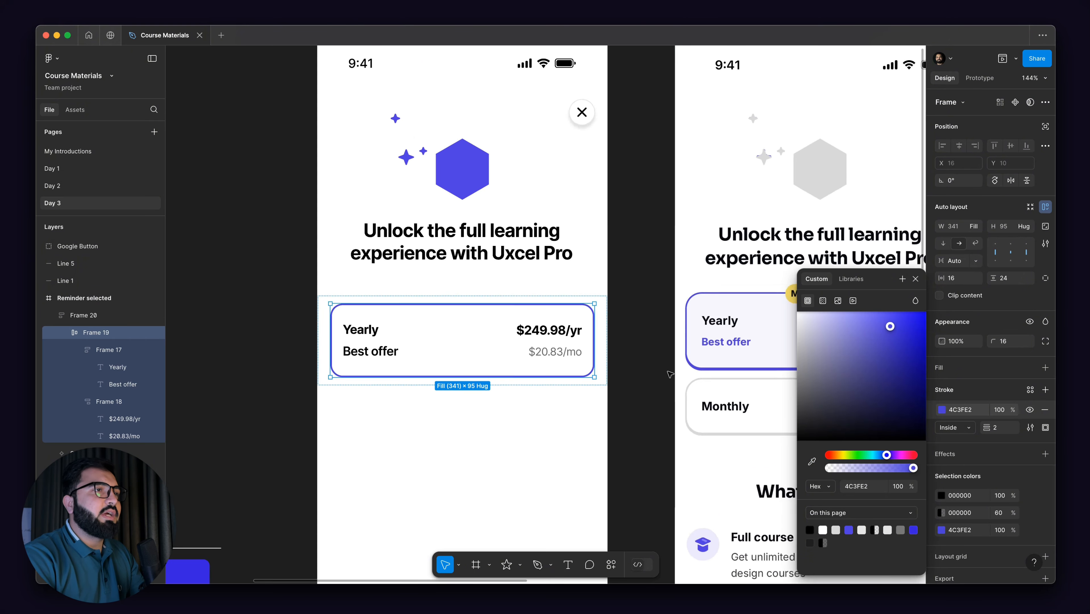
pyautogui.scroll(10, 670, 374)
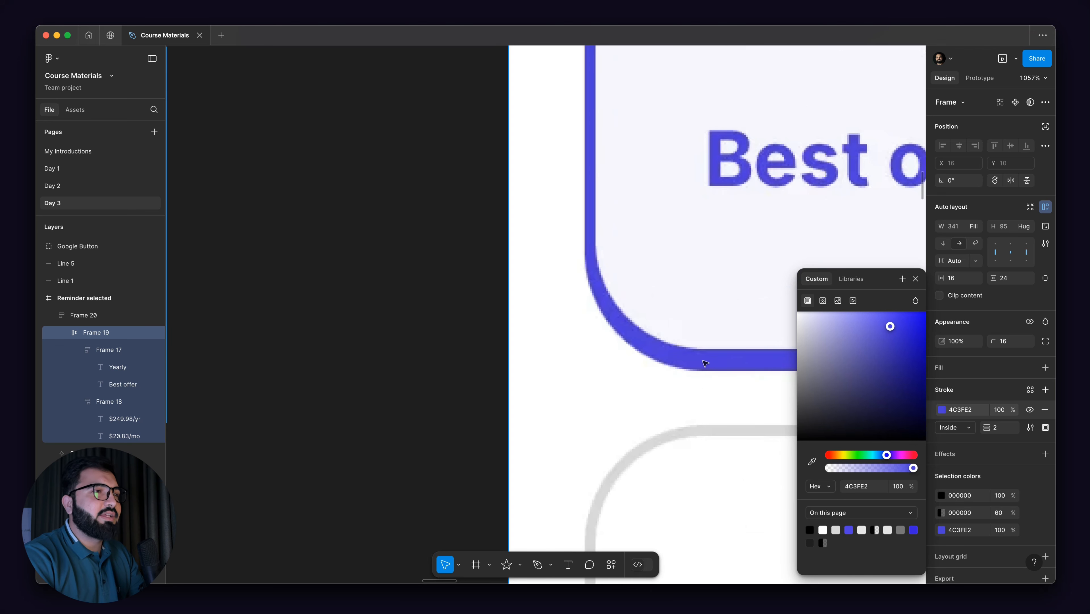
pyautogui.scroll(-7, 705, 363)
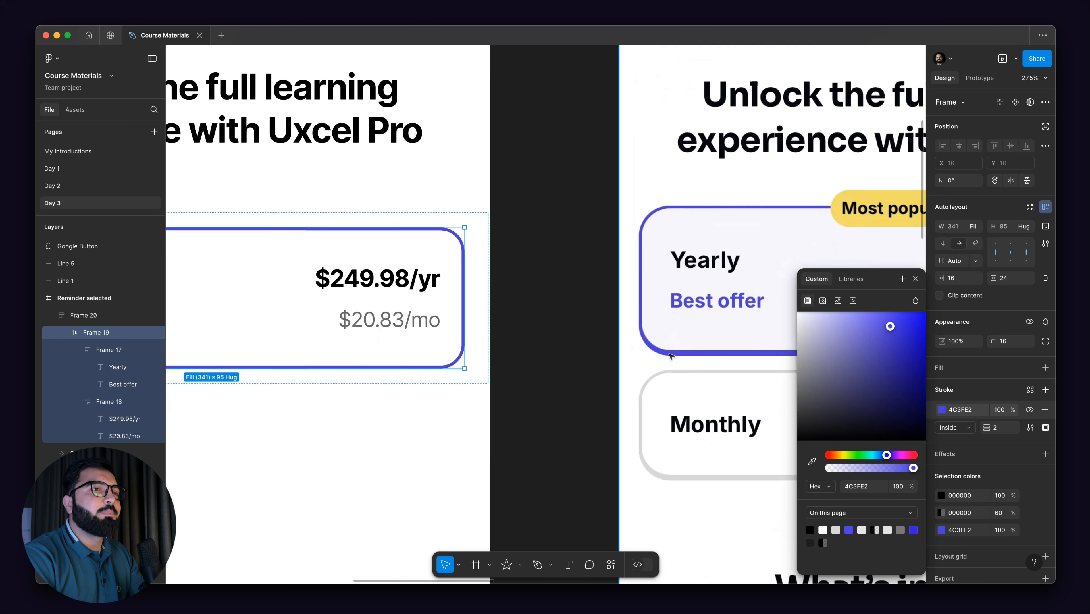
pyautogui.scroll(5, 683, 356)
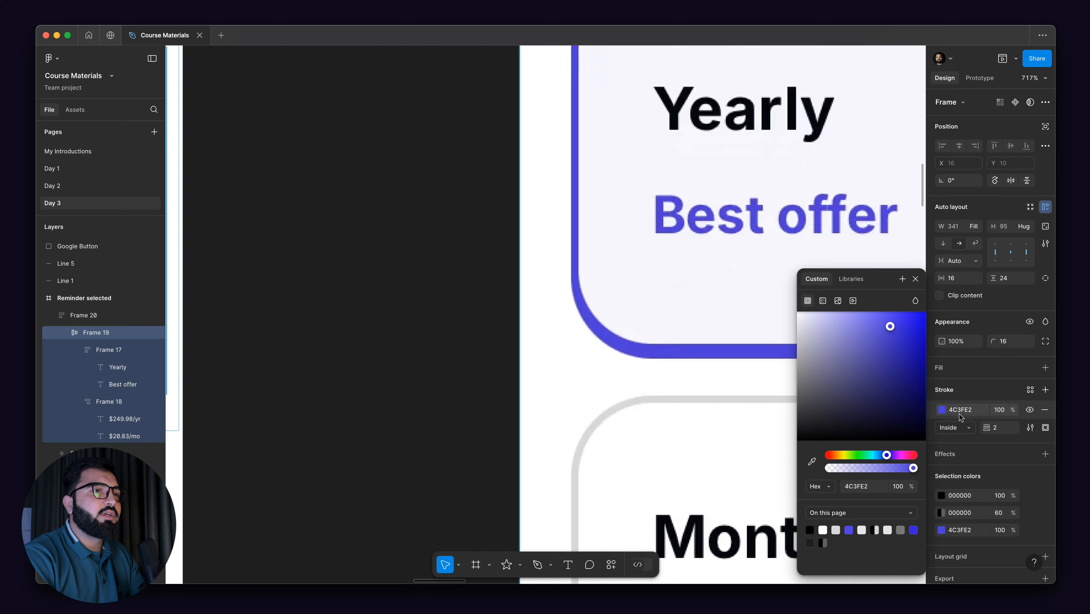
pyautogui.click(1046, 454)
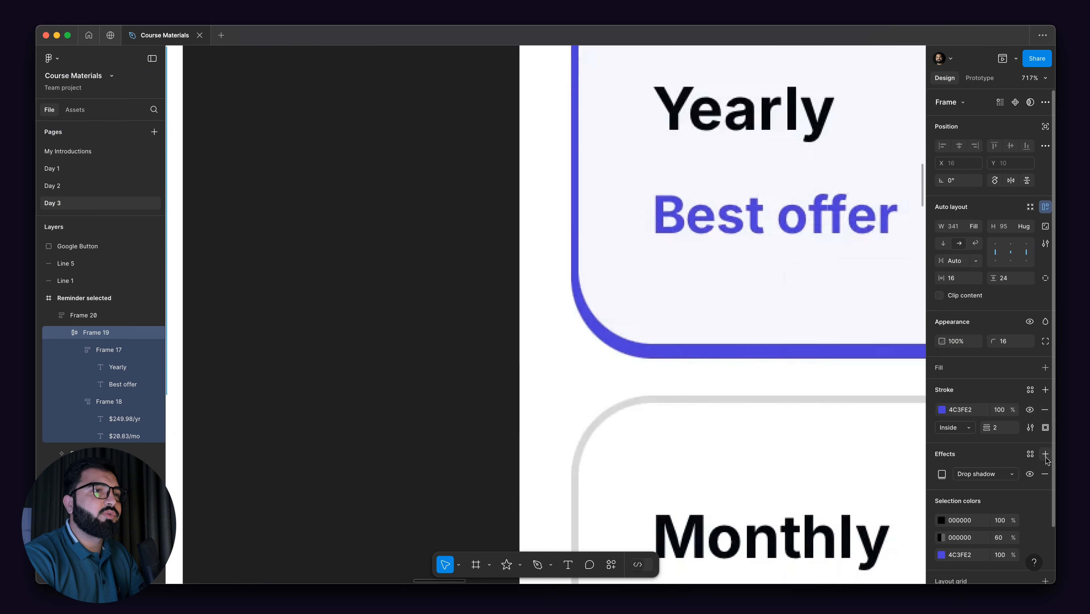
pyautogui.click(943, 474)
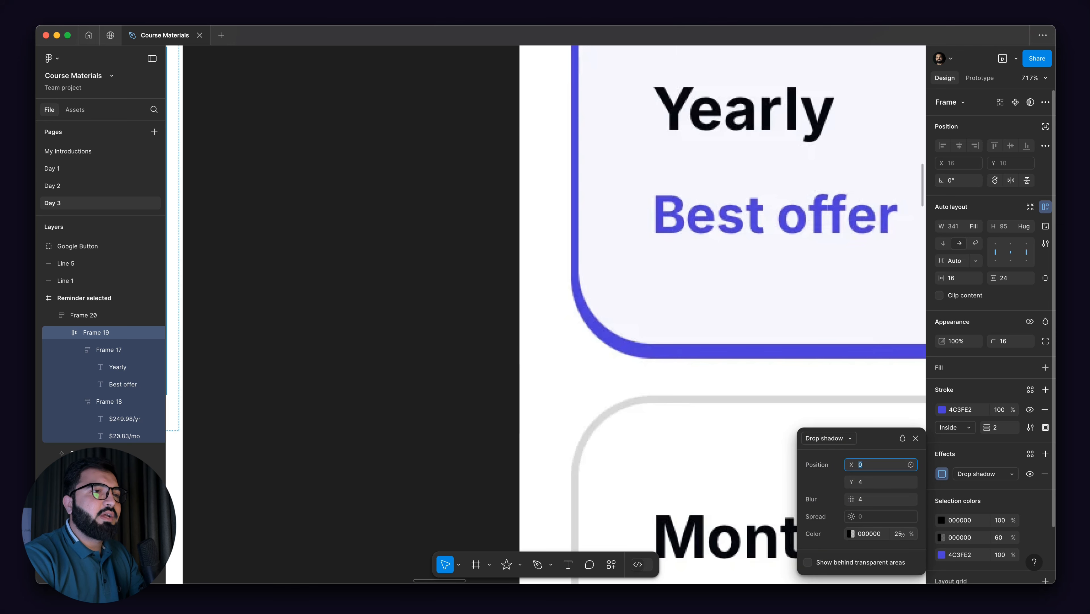
pyautogui.moveTo(894, 535); pyautogui.dragTo(964, 537)
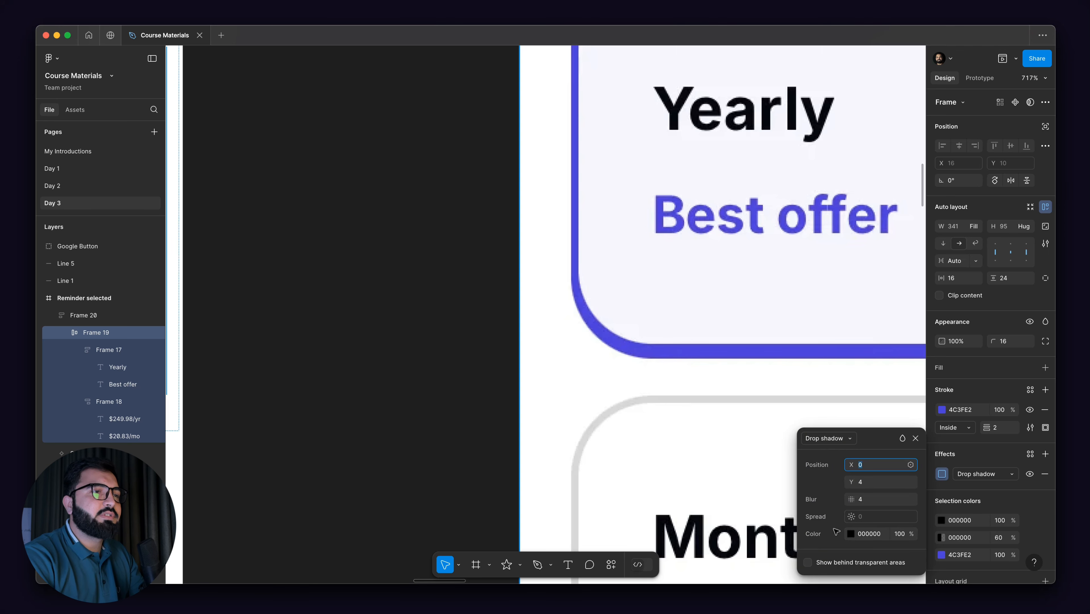
pyautogui.click(851, 534)
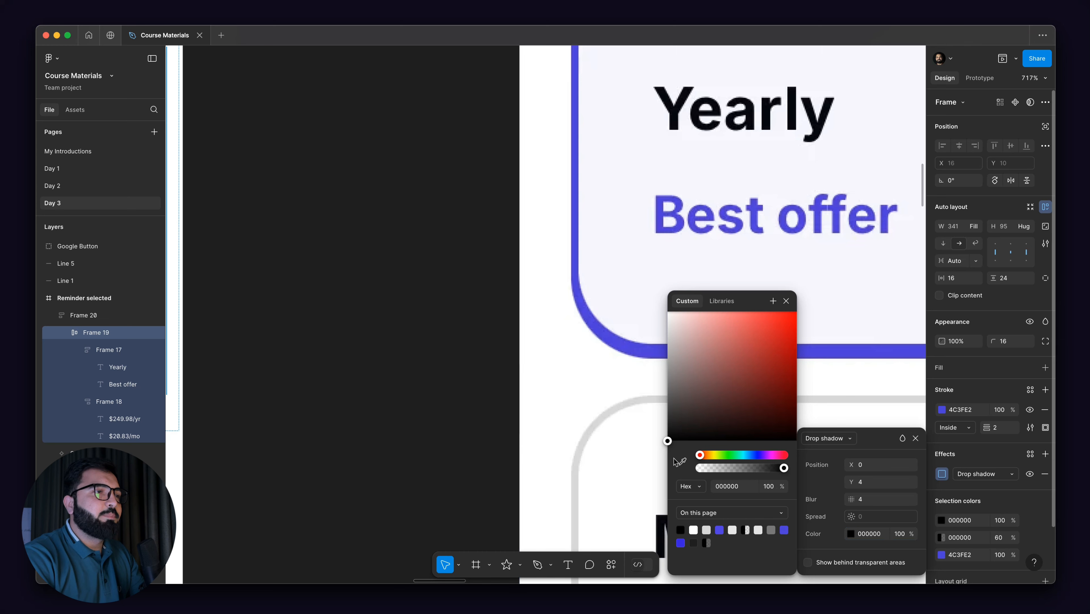
pyautogui.click(683, 462)
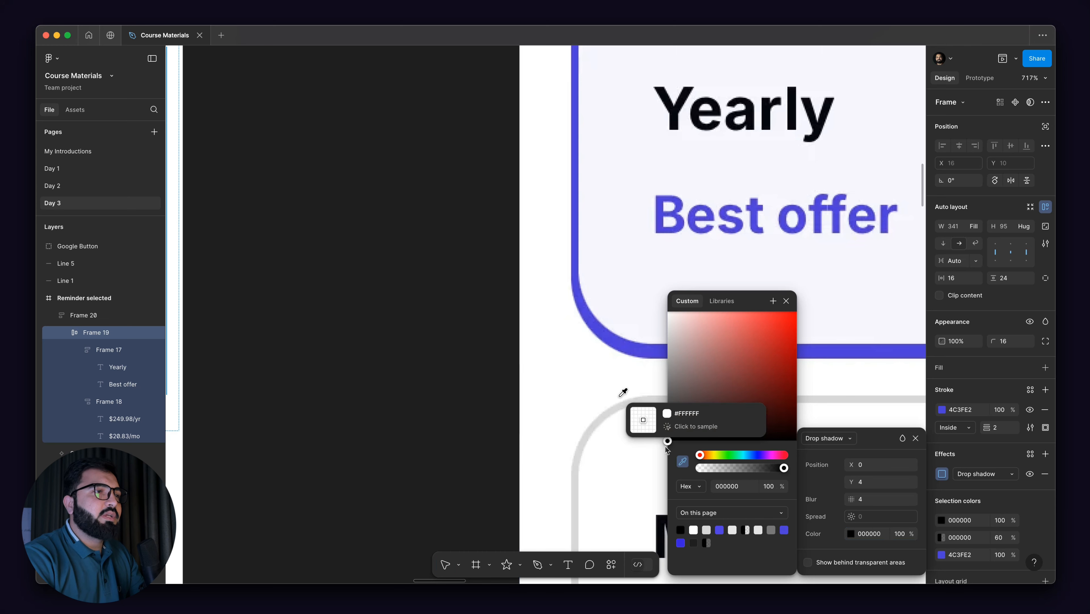
pyautogui.click(588, 318)
# - Set the drop shadow's blur to 0 and its Y offset to 2 for a solid lower edge
pyautogui.scroll(-5, 510, 231)
pyautogui.scroll(4, 395, 269)
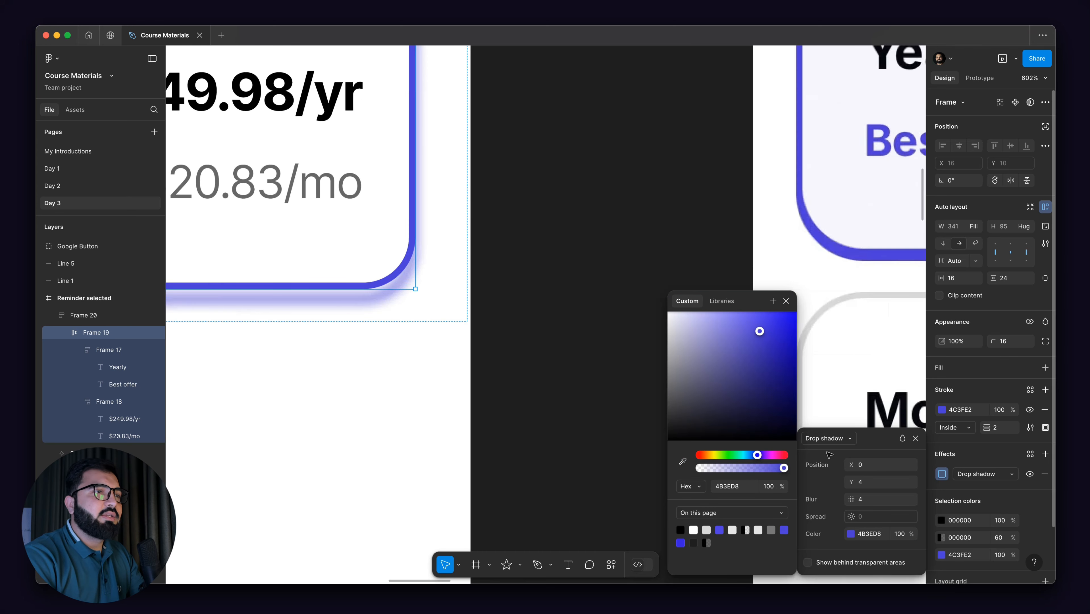
pyautogui.moveTo(849, 498); pyautogui.dragTo(685, 492)
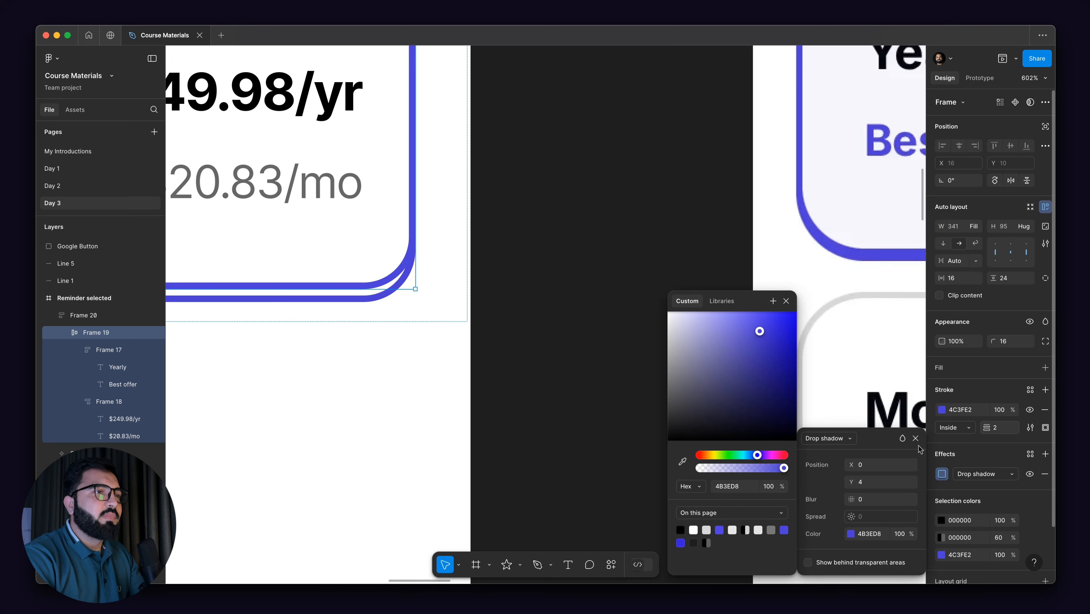
pyautogui.scroll(-5, 509, 231)
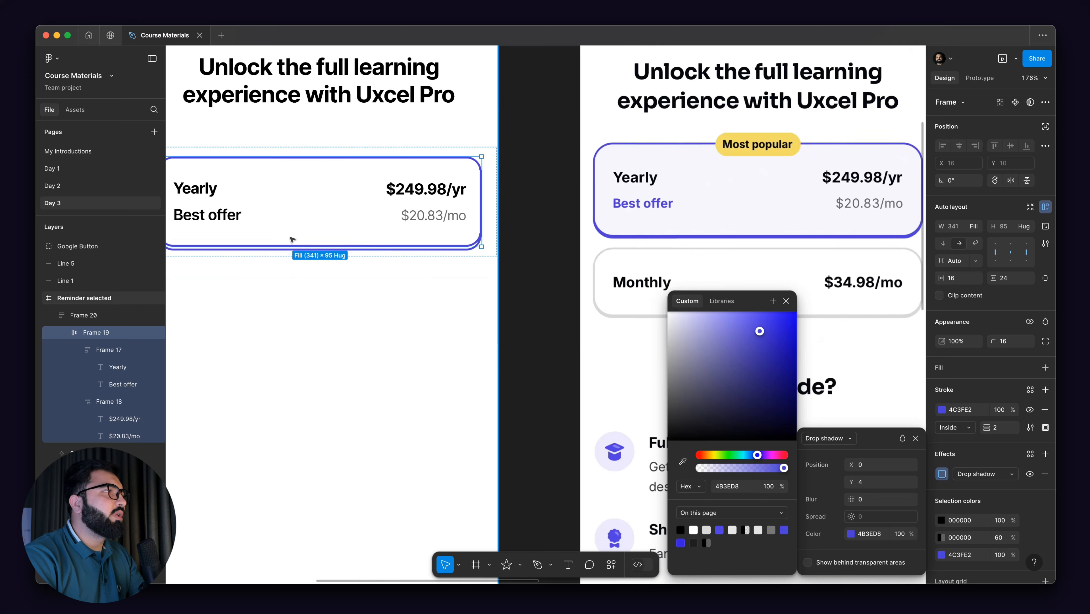
pyautogui.scroll(2, 194, 297)
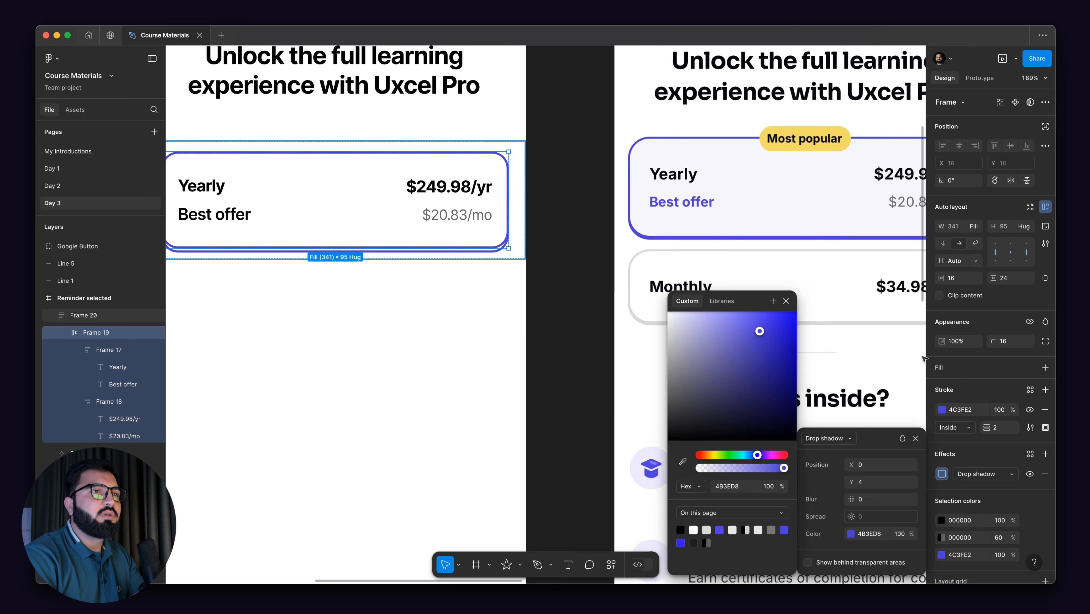
pyautogui.moveTo(852, 482); pyautogui.dragTo(846, 482)
pyautogui.scroll(4, 500, 236)
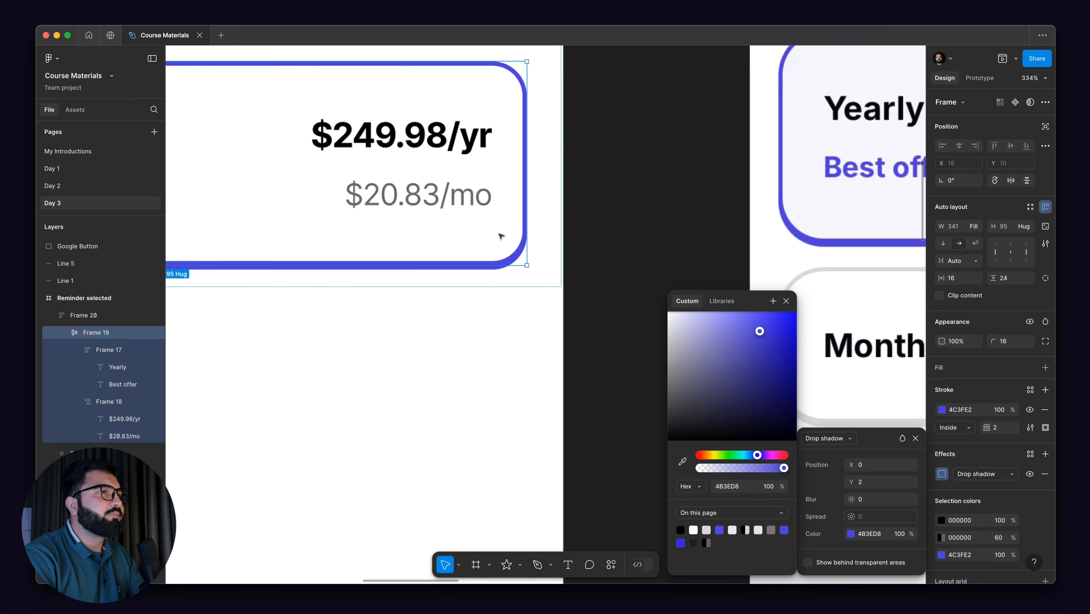
pyautogui.scroll(5, 501, 235)
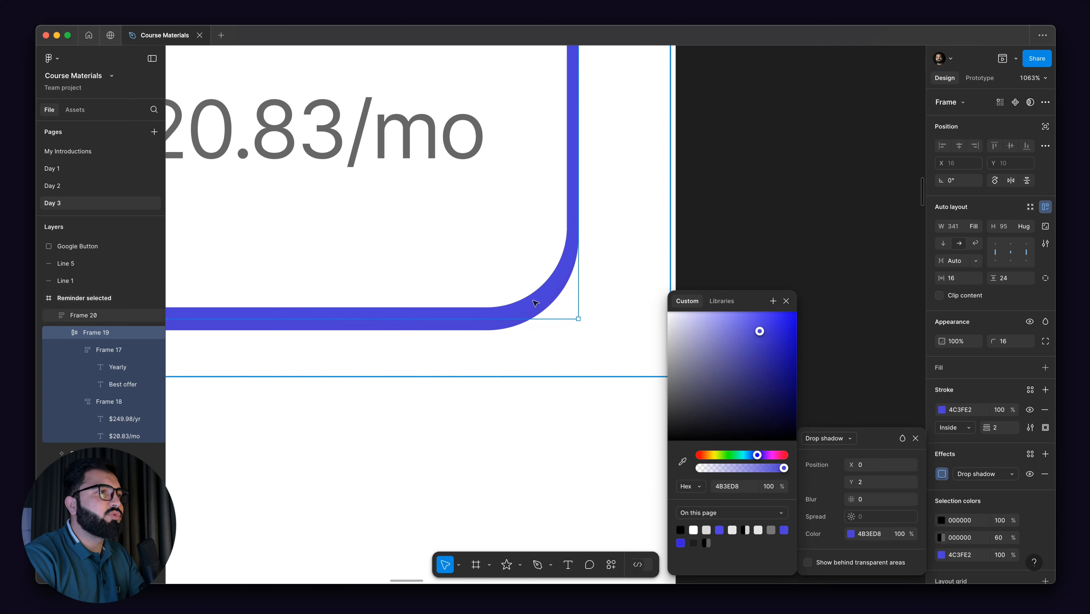
pyautogui.scroll(-9, 535, 303)
pyautogui.click(539, 369)
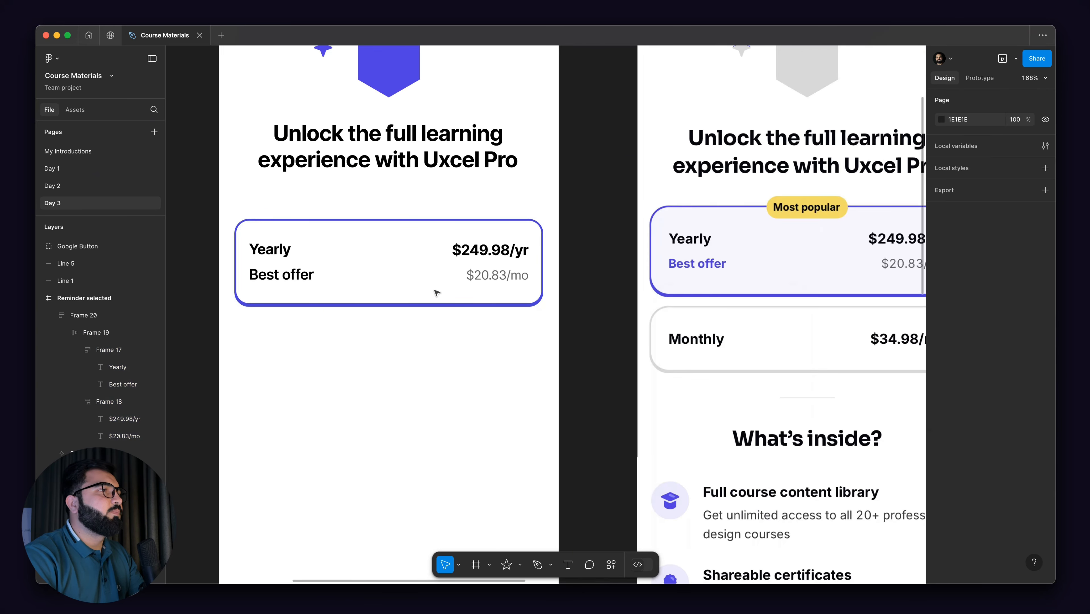
# - Set the Best offer text to size 14 and align it left
pyautogui.moveTo(413, 303); pyautogui.dragTo(551, 306)
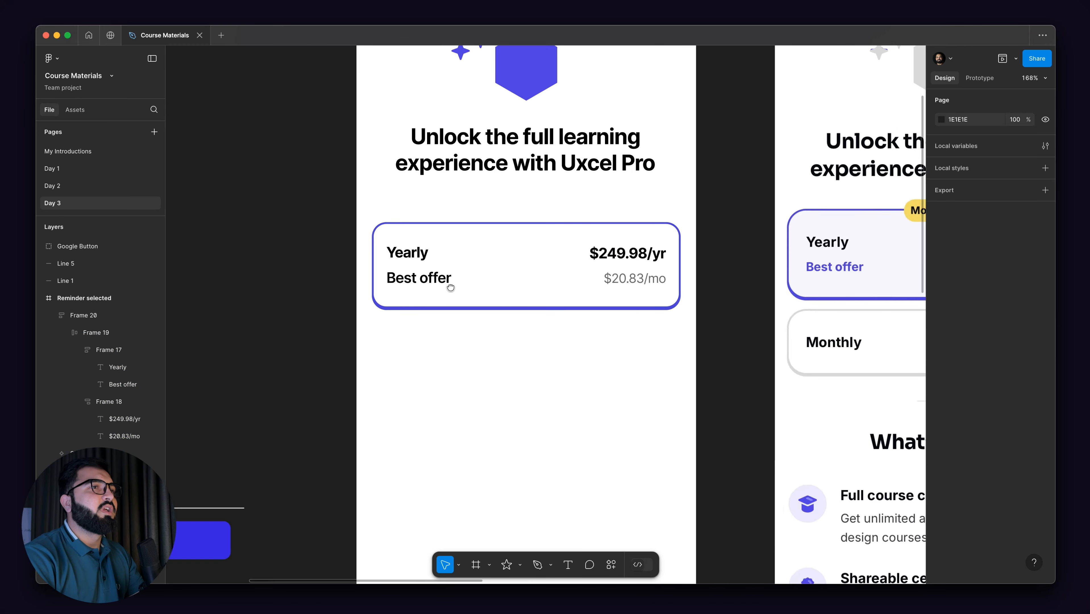
pyautogui.moveTo(410, 280); pyautogui.dragTo(375, 285)
pyautogui.keyDown('super'); pyautogui.click(378, 285); pyautogui.keyUp('super')
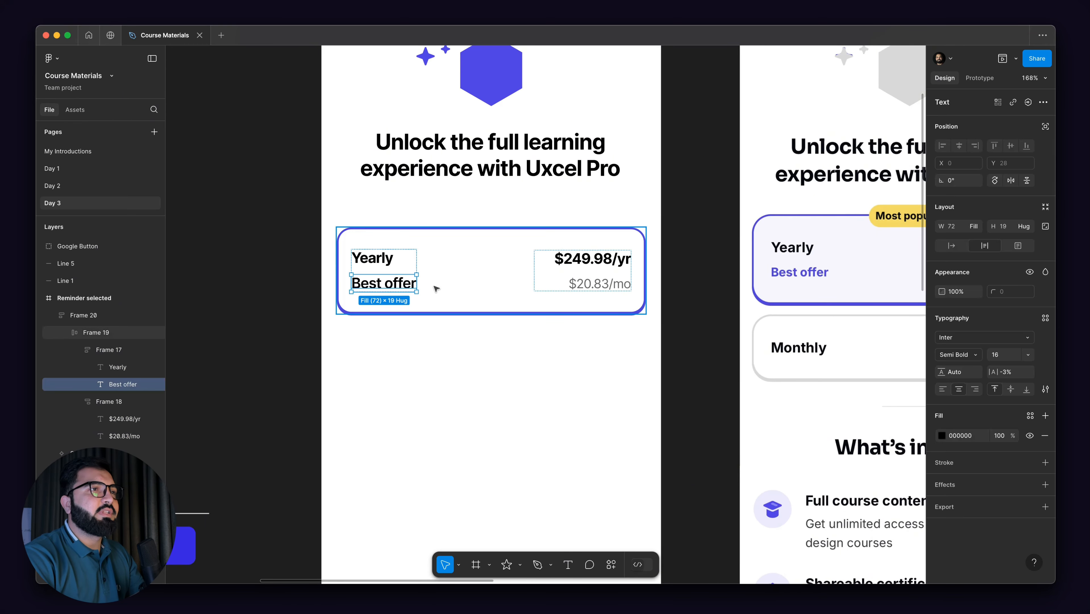
pyautogui.click(390, 266)
pyautogui.click(390, 282)
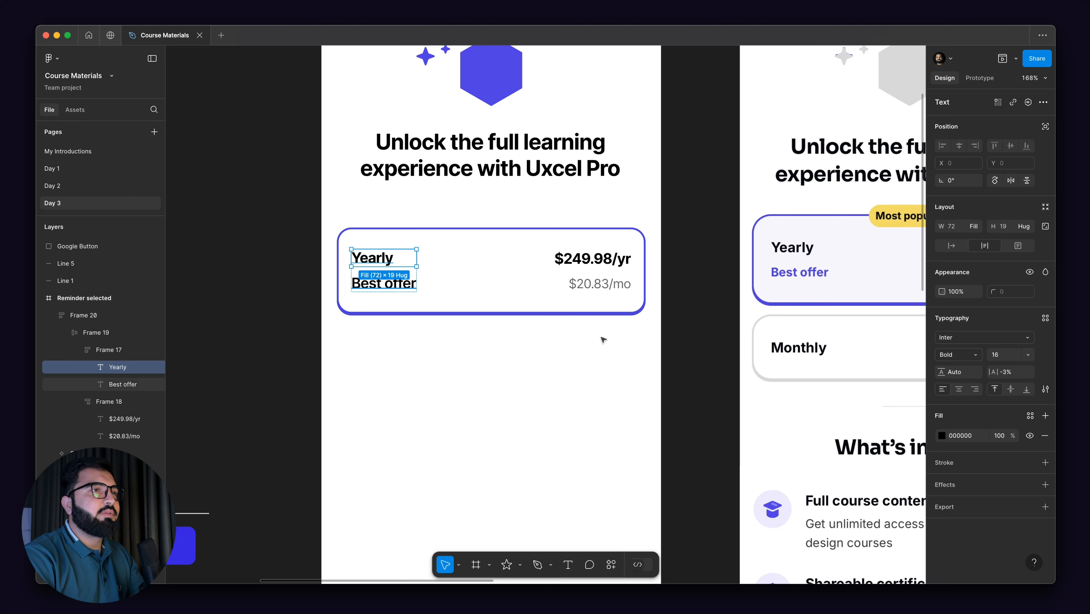
pyautogui.click(998, 355)
pyautogui.write('14')
pyautogui.press('Return')
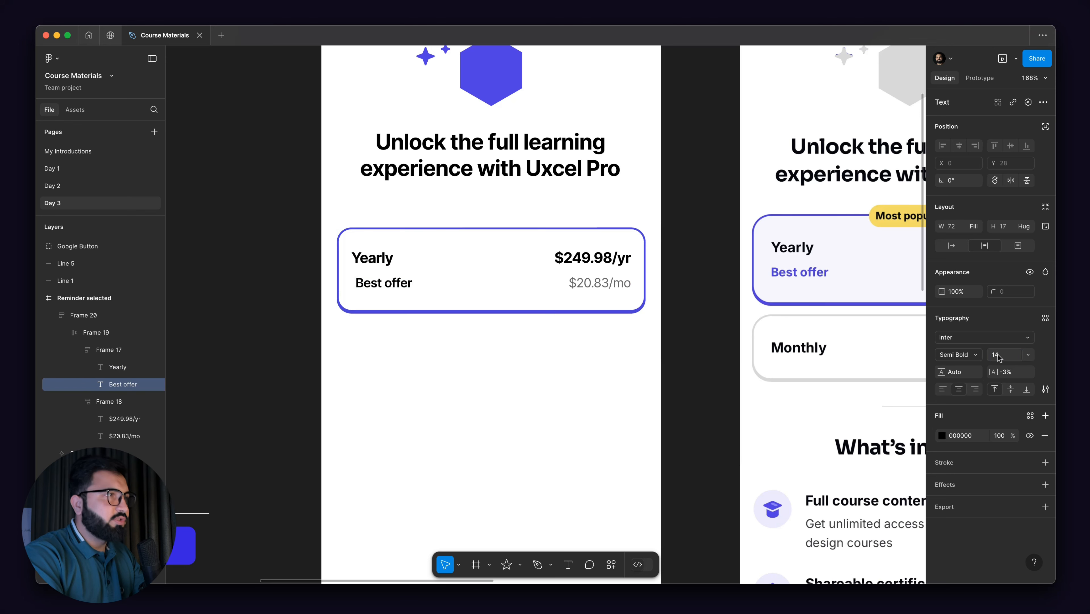
pyautogui.click(941, 389)
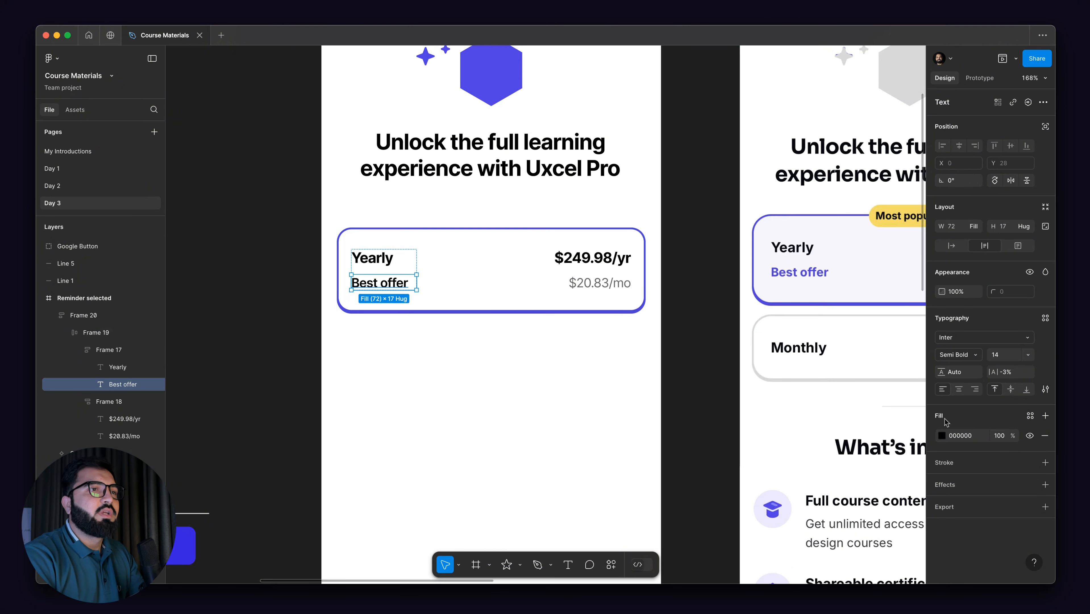
# - Fill the Best offer text with the purple page color 513EEB and deselect it
pyautogui.click(942, 436)
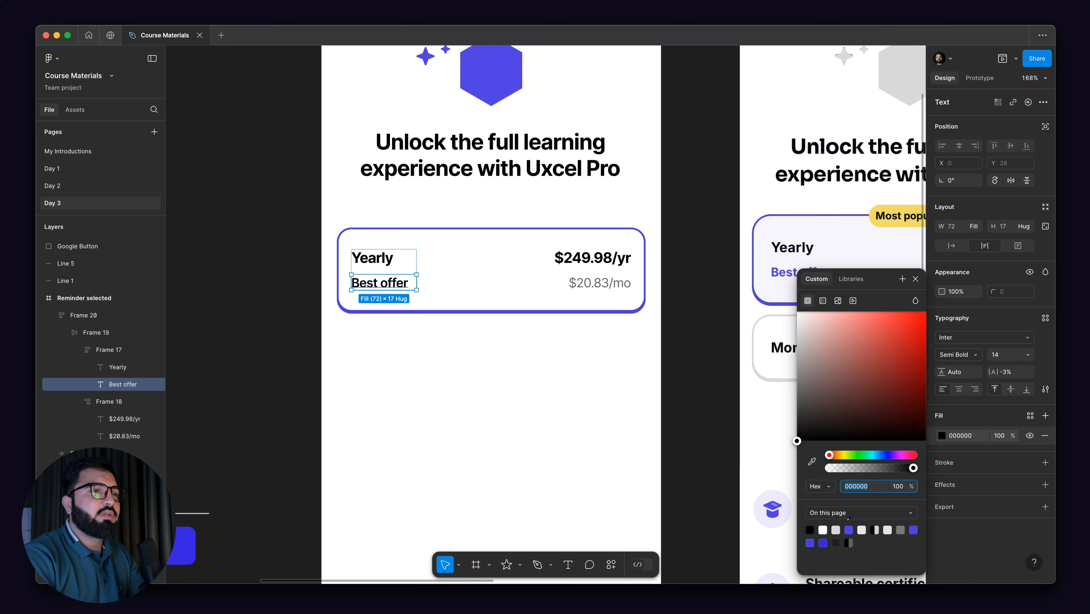
pyautogui.click(849, 530)
pyautogui.scroll(-5, 364, 270)
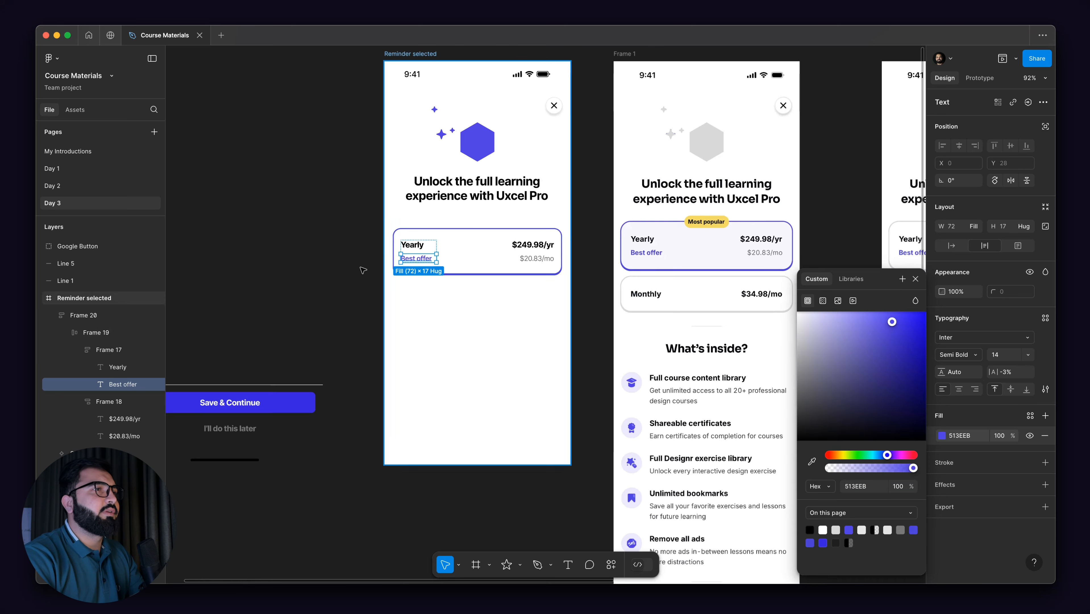
pyautogui.click(363, 270)
# - Compare the rebuilt Yearly card with the reference screen, examining its plan cards, feature list and subscribe section
pyautogui.scroll(-1, 353, 263)
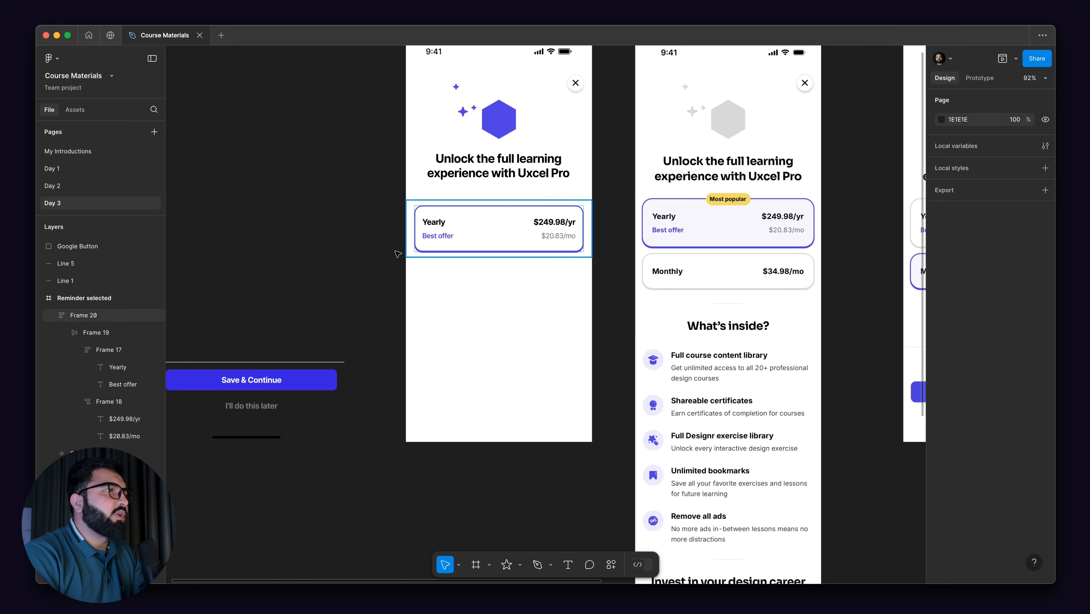
pyautogui.scroll(3, 428, 301)
pyautogui.hscroll(-4, 428, 301)
pyautogui.hscroll(4, 485, 286)
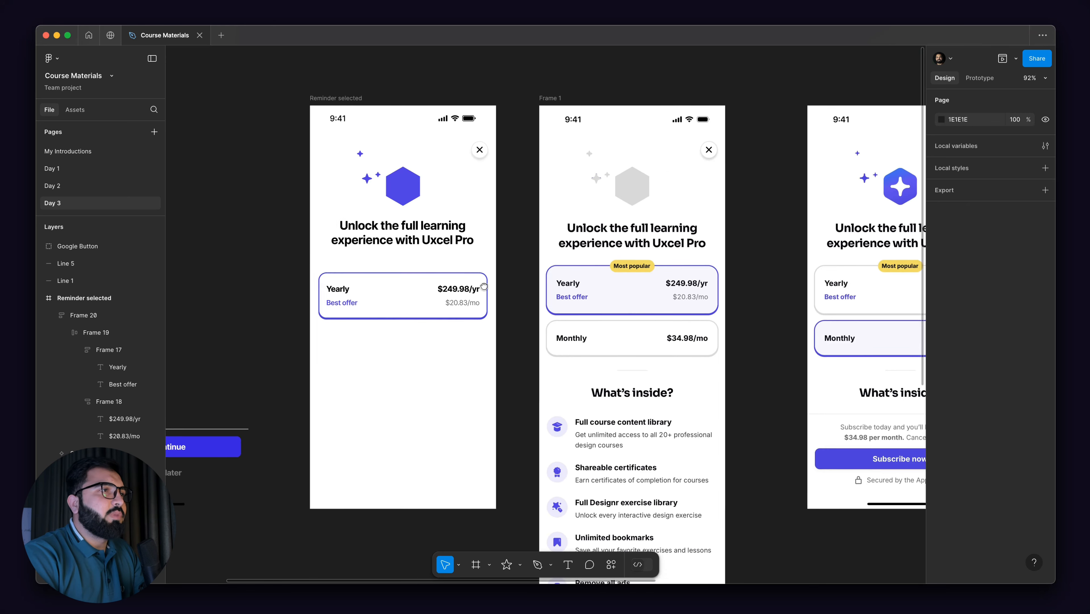
pyautogui.hscroll(-3, 607, 302)
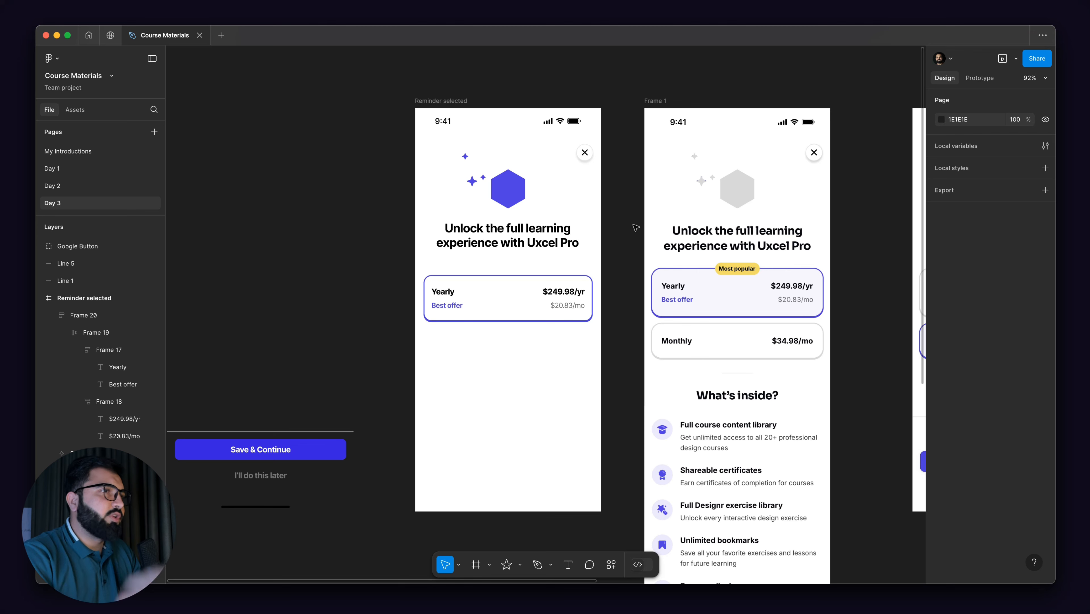
pyautogui.hscroll(2, 709, 265)
pyautogui.scroll(-1, 709, 266)
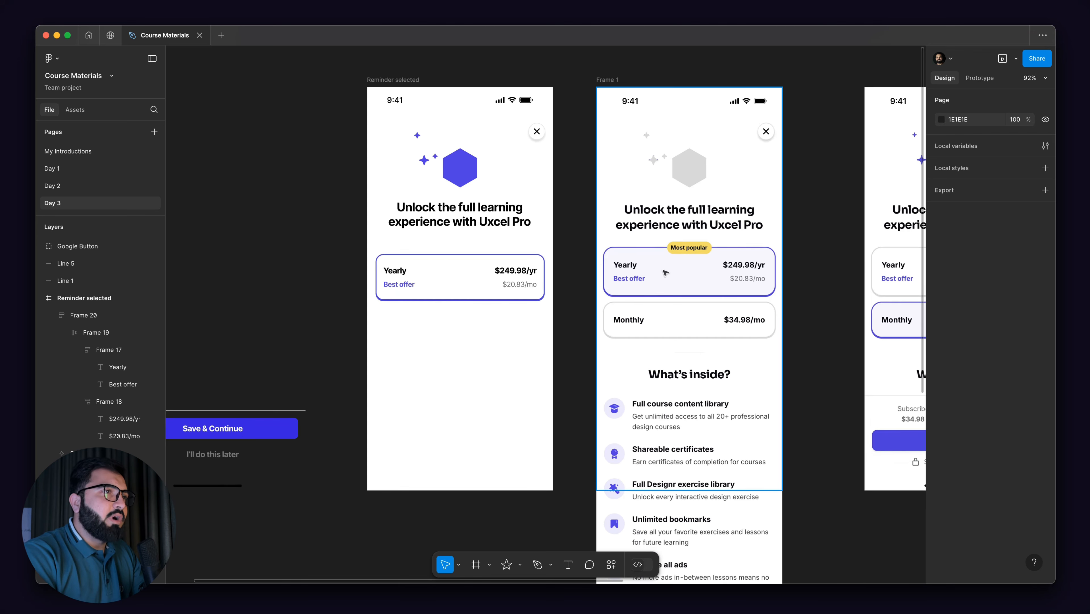
pyautogui.moveTo(655, 373); pyautogui.dragTo(699, 203)
pyautogui.scroll(-3, 699, 202)
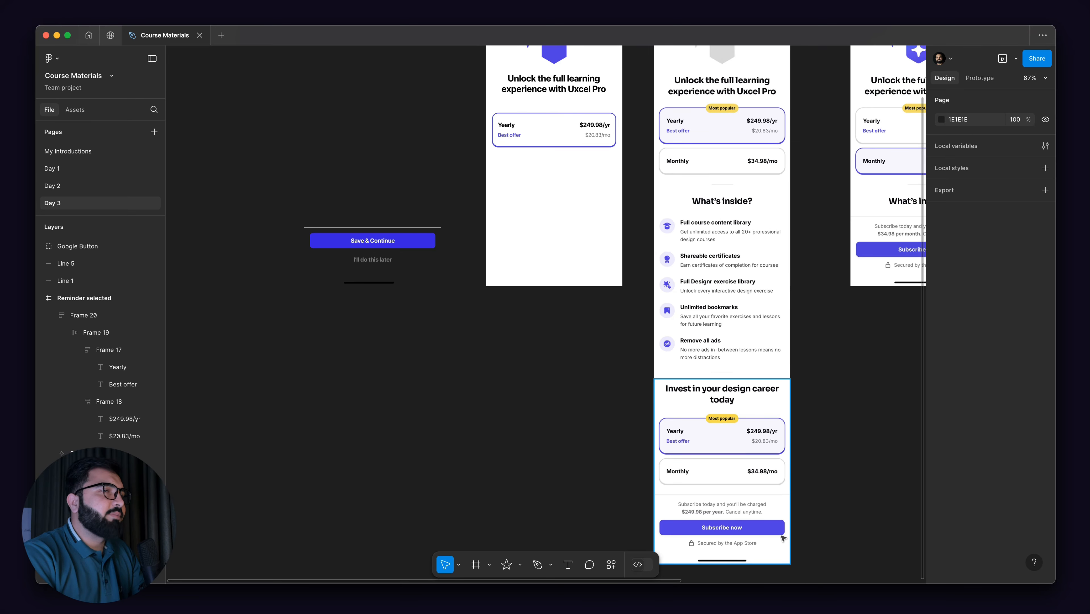
pyautogui.scroll(3, 631, 253)
pyautogui.scroll(5, 585, 257)
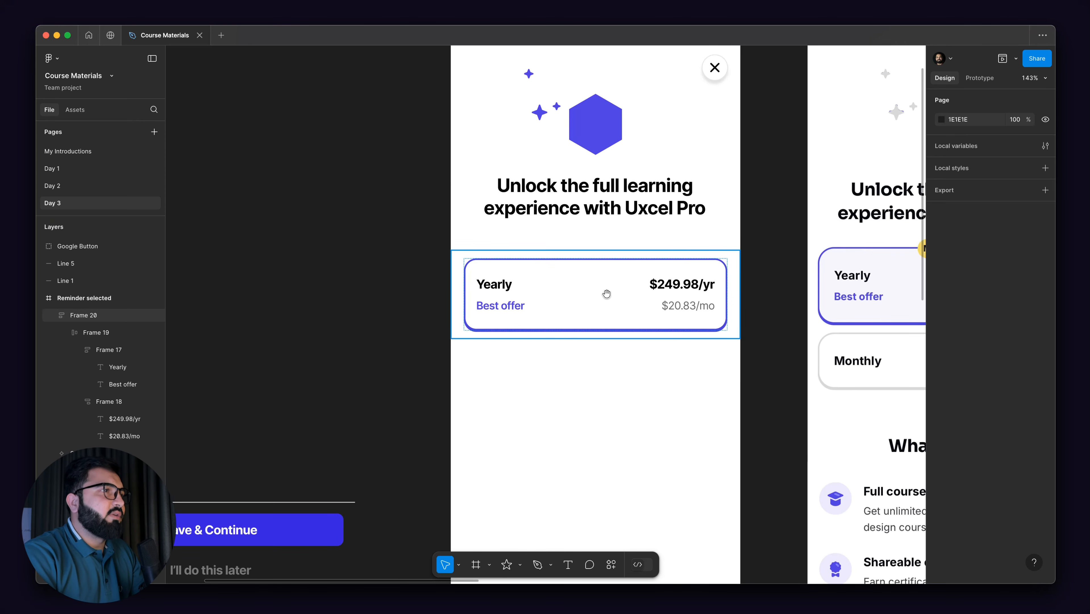
pyautogui.hscroll(-3, 491, 258)
pyautogui.scroll(1, 491, 257)
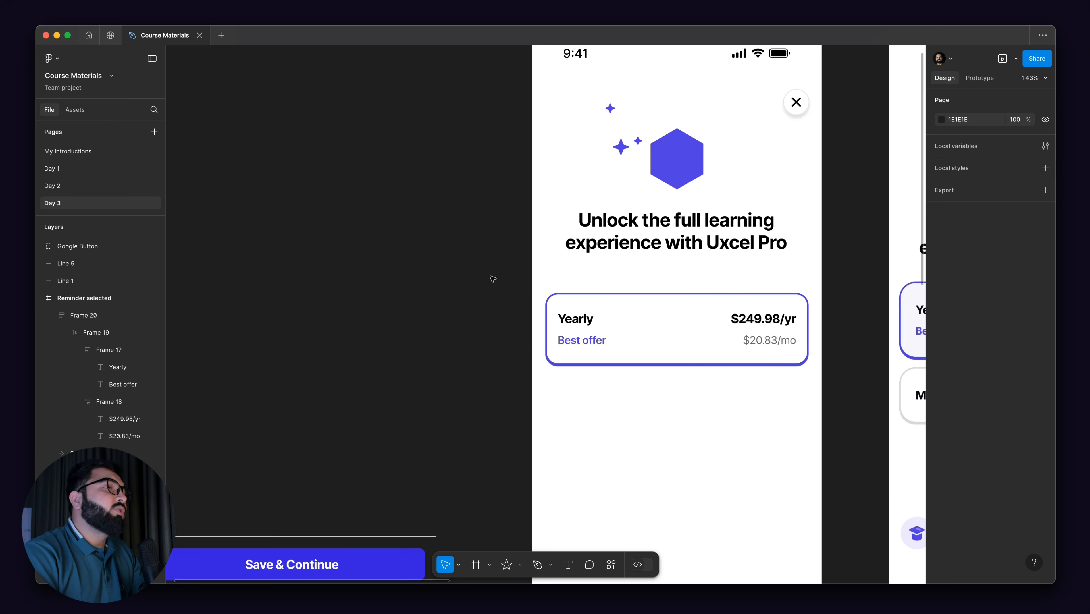
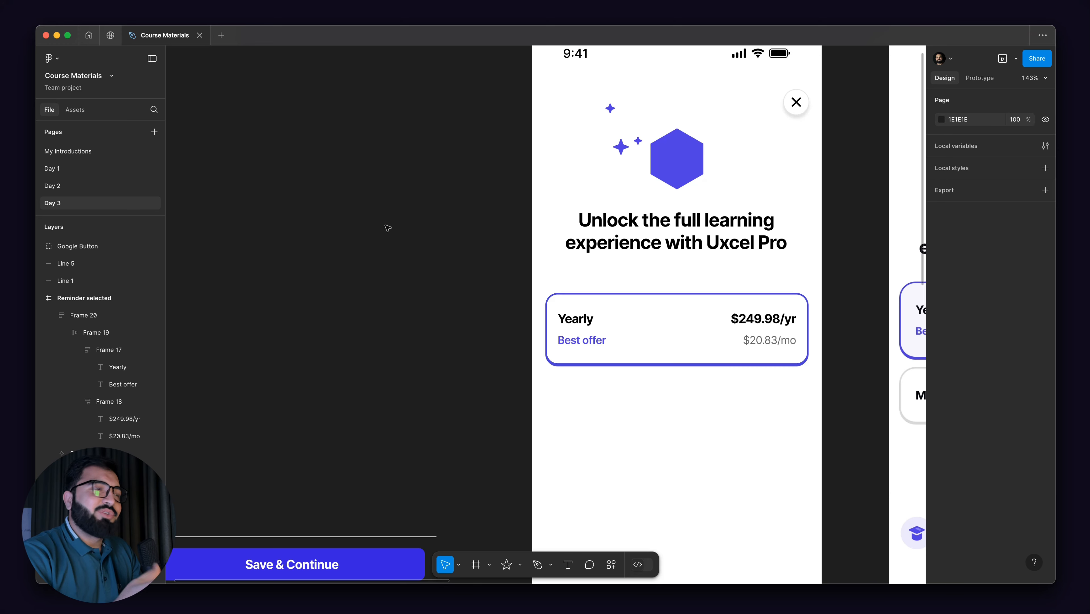
# - Add the text "Most Popular" and centre it below the Yearly card in the Reminder selected frame
pyautogui.scroll(-5, 390, 238)
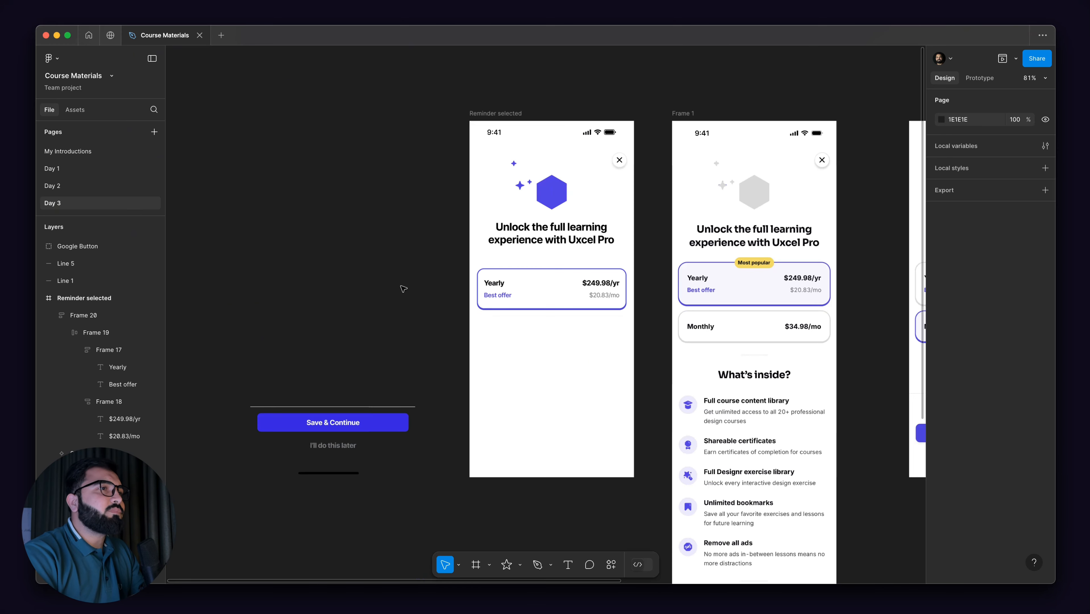
pyautogui.scroll(2, 809, 239)
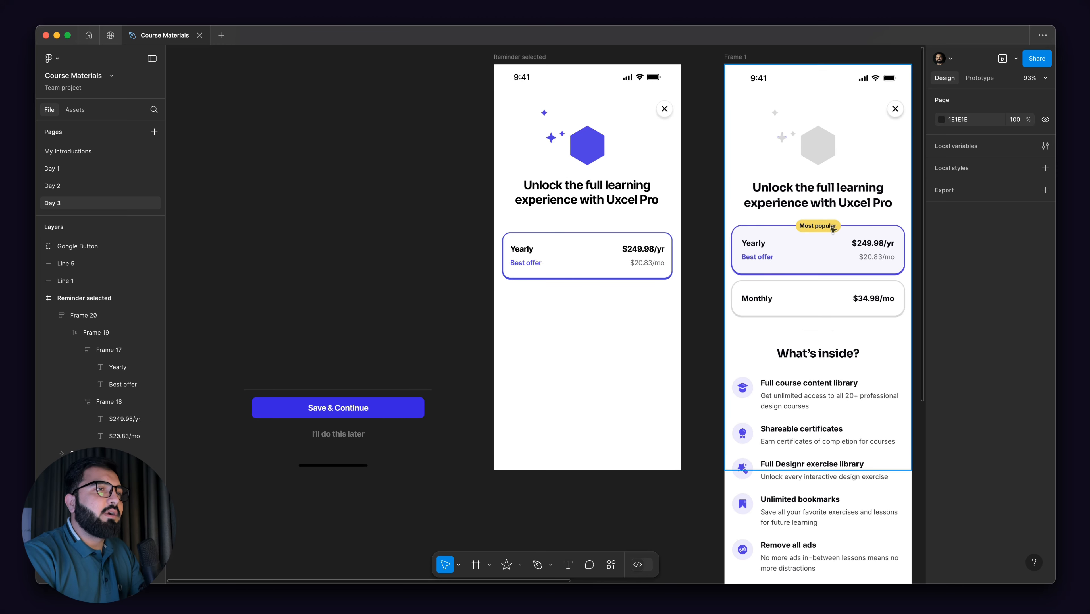
pyautogui.scroll(5, 812, 244)
pyautogui.scroll(-6, 812, 245)
pyautogui.moveTo(525, 282)
pyautogui.mouseDown()
pyautogui.moveTo(642, 285)
pyautogui.moveTo(508, 279)
pyautogui.mouseUp()
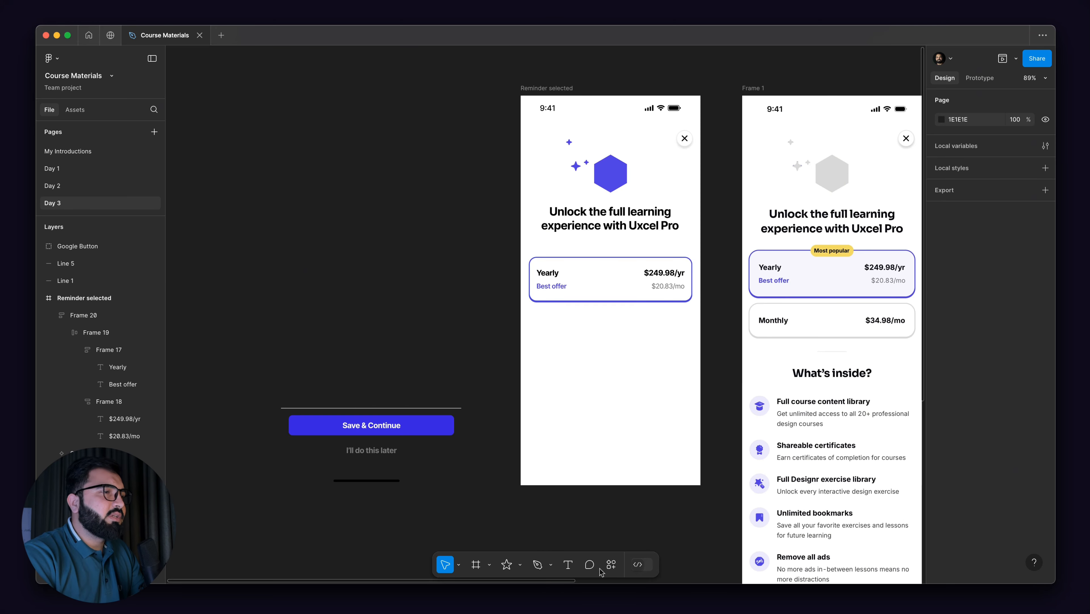
pyautogui.press('t')
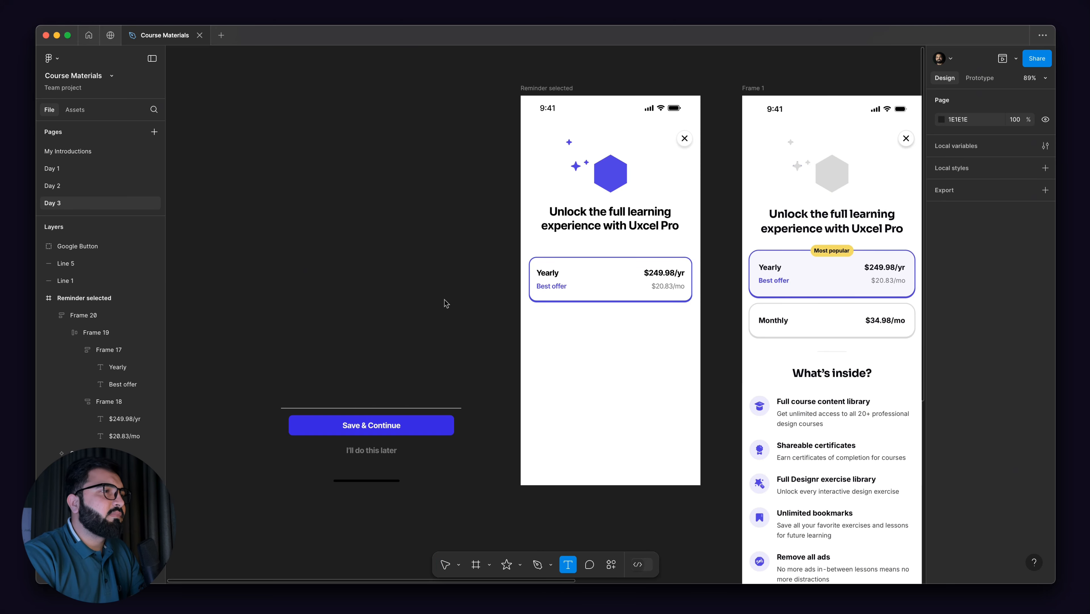
pyautogui.click(652, 361)
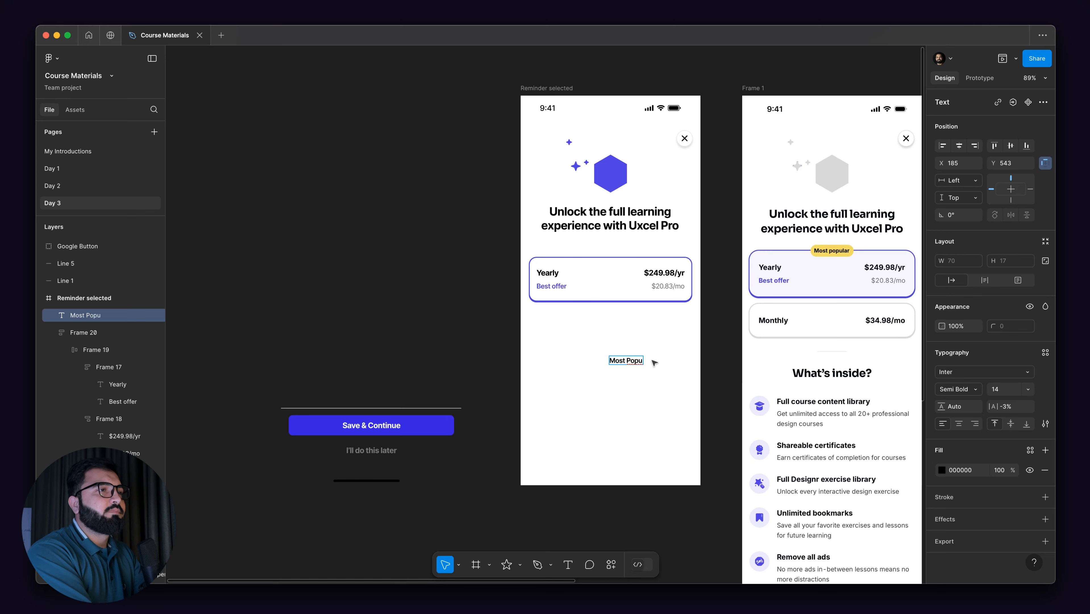
pyautogui.press('Escape')
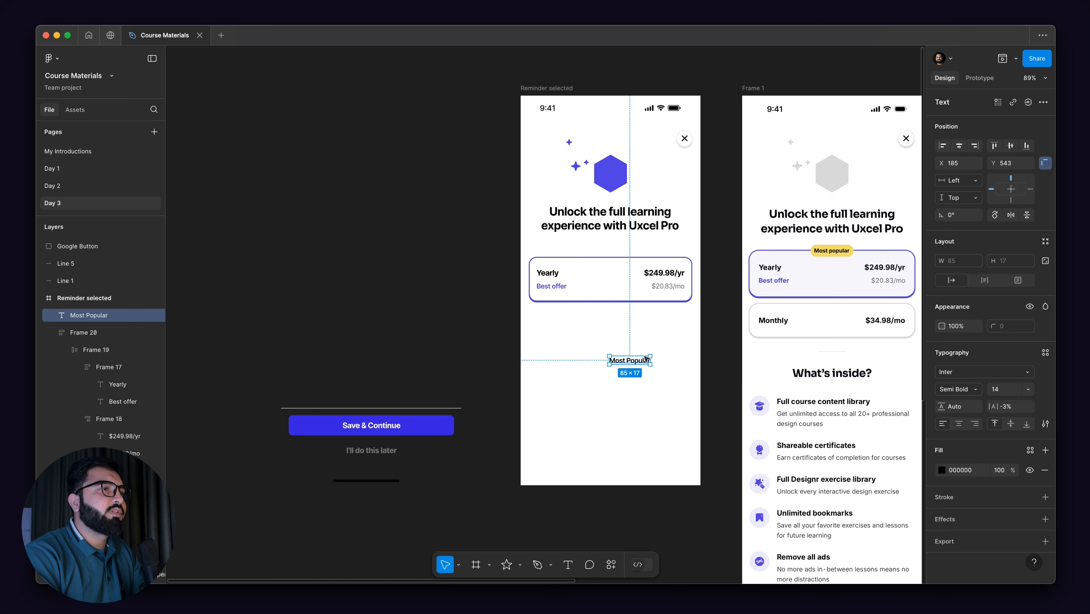
pyautogui.moveTo(632, 361); pyautogui.dragTo(610, 336)
# - Wrap the Most Popular text in an auto layout frame and fill it with yellow F2DD62 sampled from the reference tag
pyautogui.hotkey('shift', 'a')
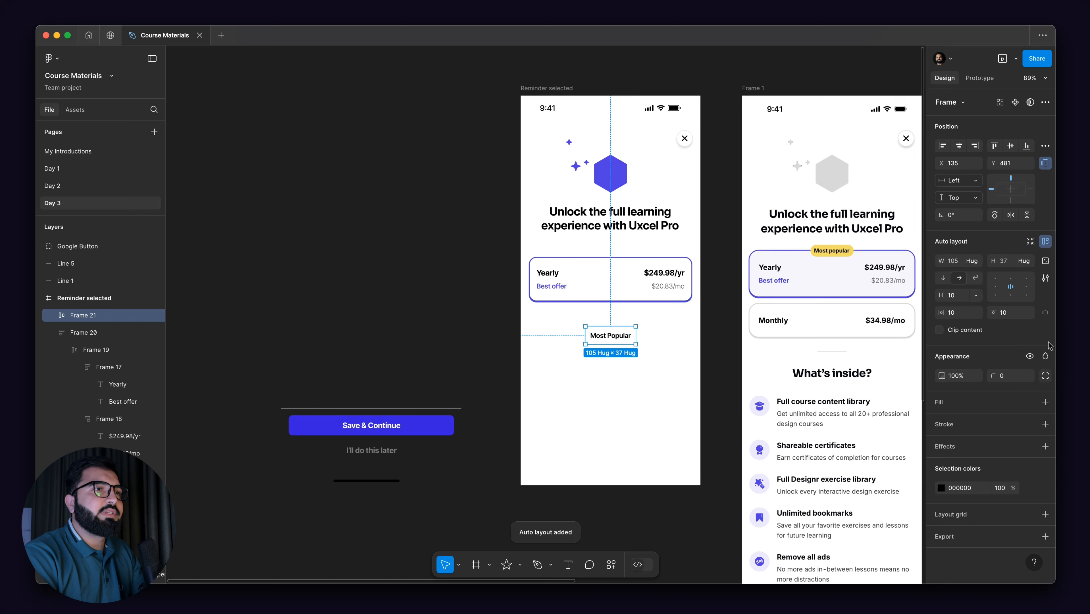
pyautogui.click(1046, 402)
pyautogui.click(942, 422)
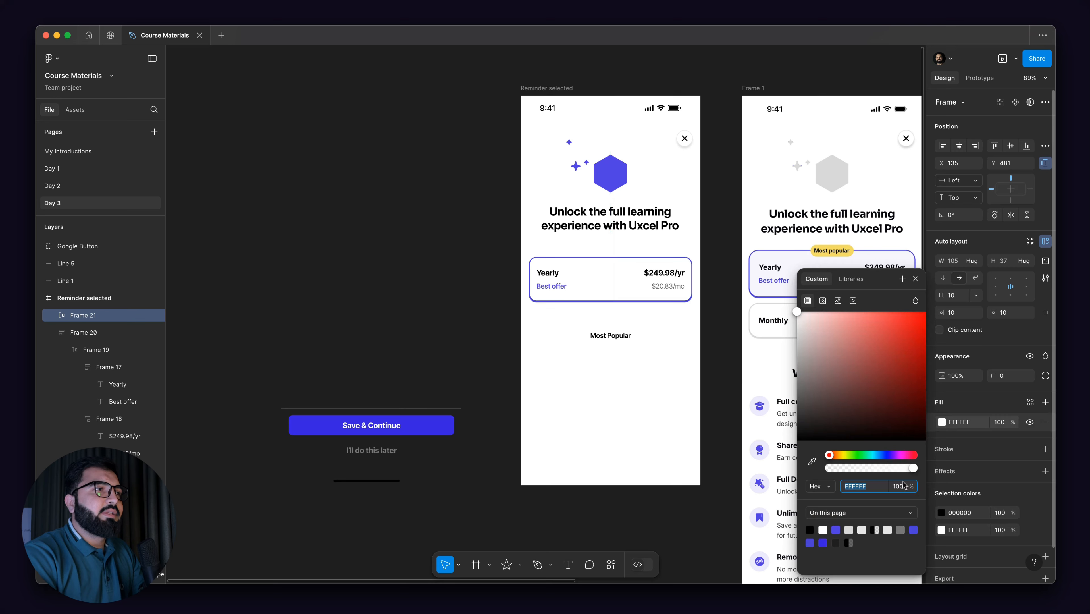
pyautogui.click(812, 462)
pyautogui.scroll(5, 838, 240)
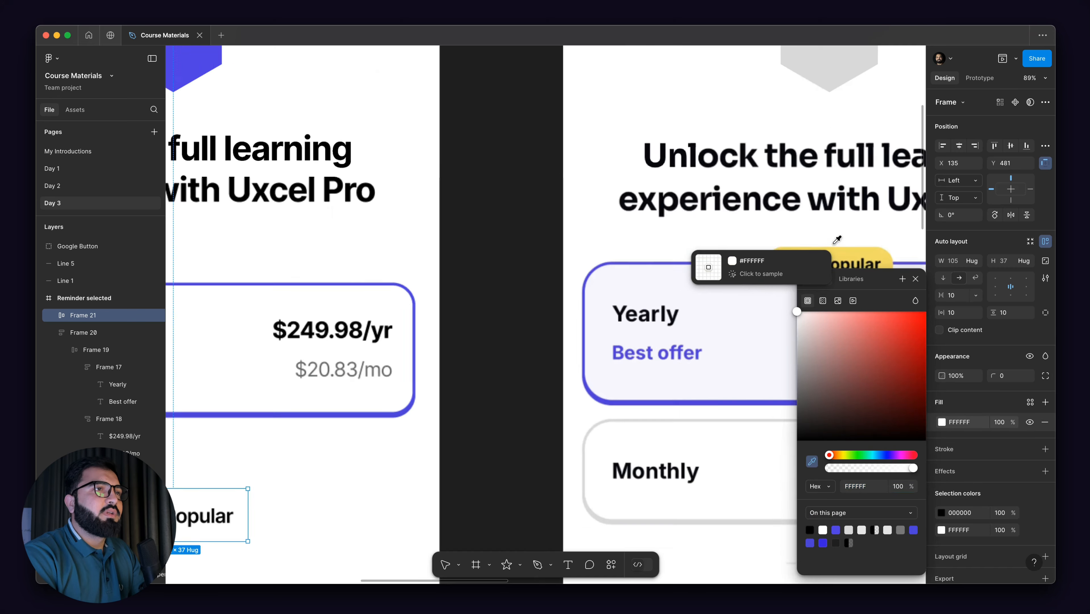
pyautogui.click(834, 256)
pyautogui.scroll(-5, 834, 256)
pyautogui.scroll(5, 569, 305)
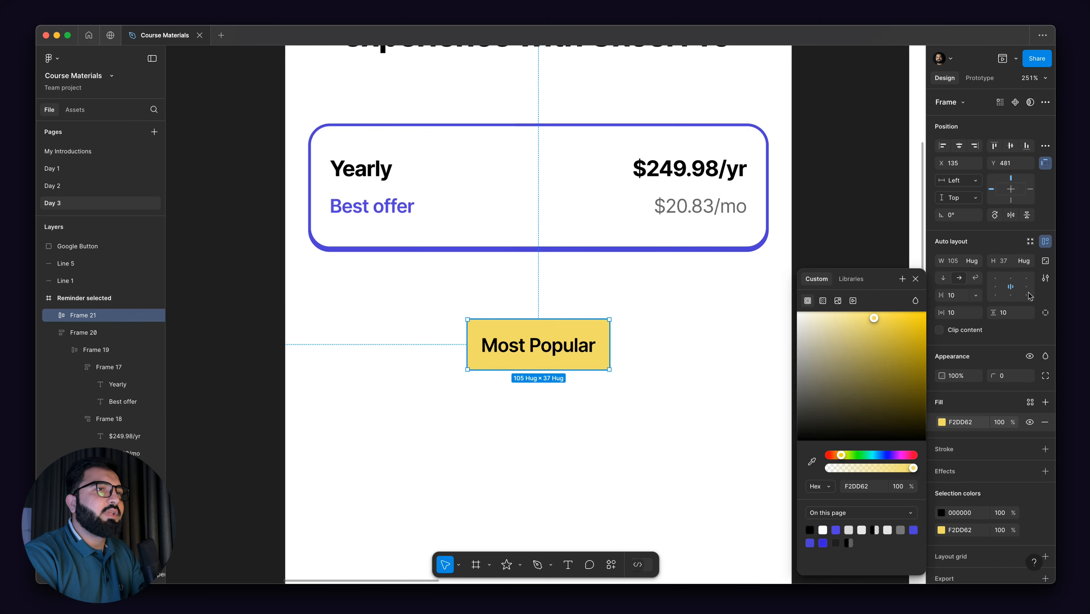
# - Round the Most Popular tag's corners with a radius of 36 and deselect it
pyautogui.moveTo(993, 376); pyautogui.dragTo(269, 383)
pyautogui.moveTo(359, 371); pyautogui.dragTo(359, 370)
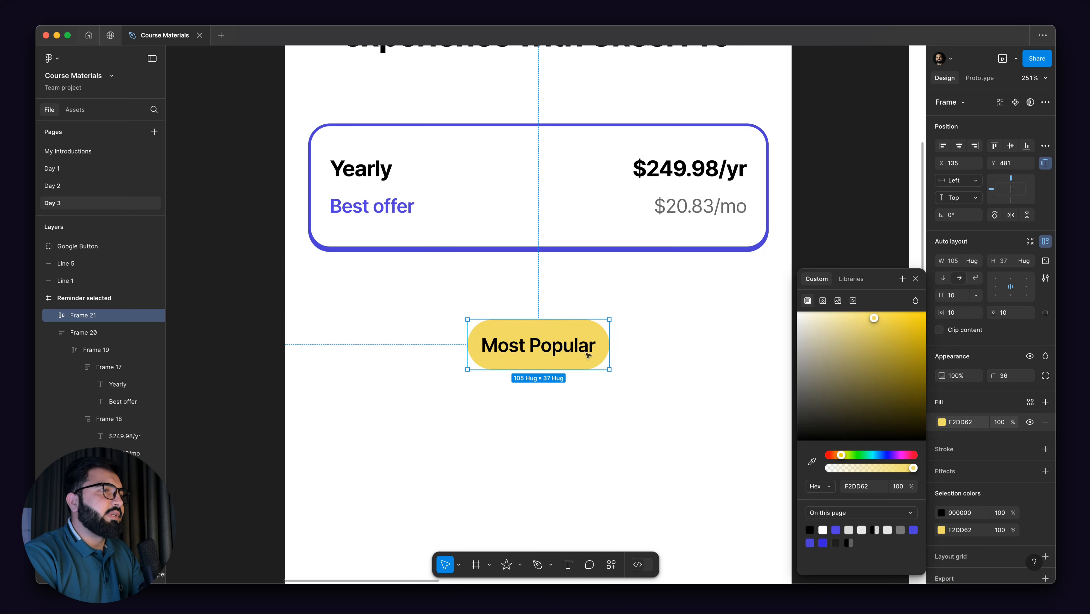
pyautogui.click(648, 378)
pyautogui.scroll(-10, 552, 334)
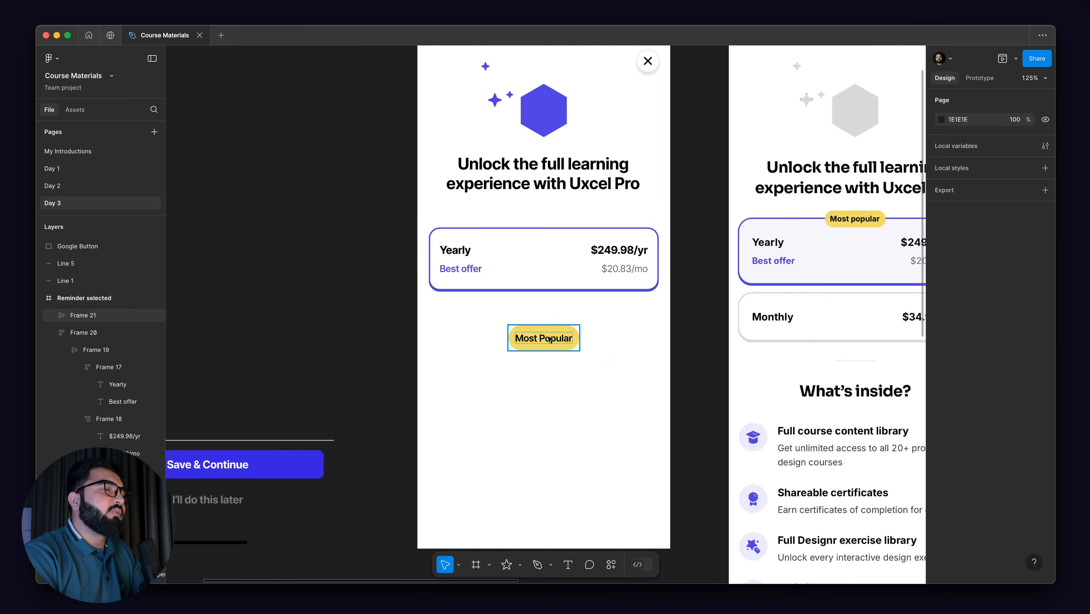
pyautogui.scroll(8, 555, 344)
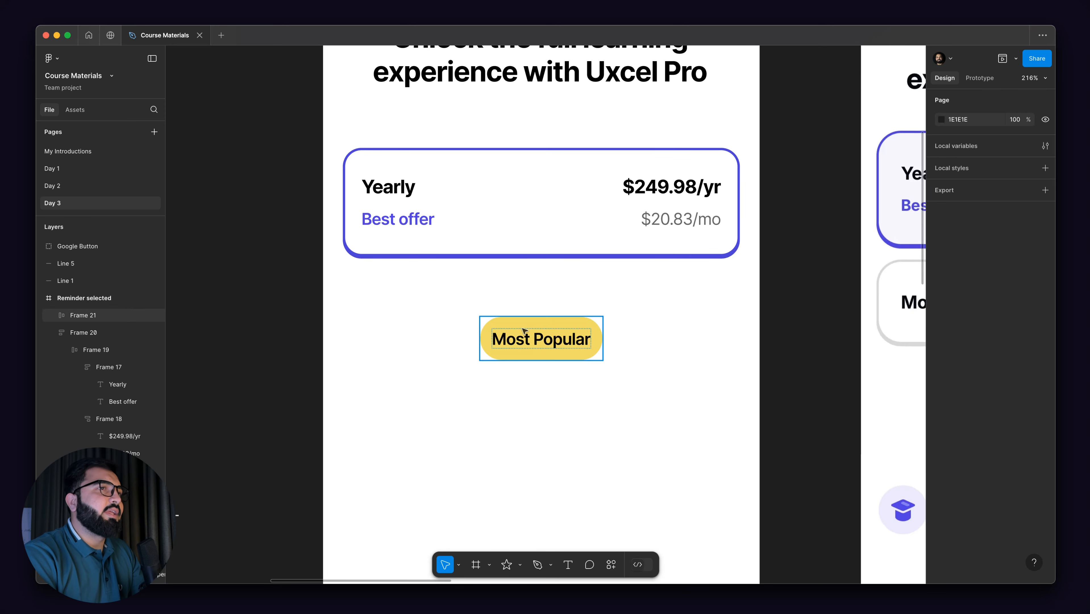
pyautogui.scroll(-5, 524, 330)
# - Move the Most Popular tag into Frame 1, partly over the reference Most popular tag, for a size comparison
pyautogui.click(524, 331)
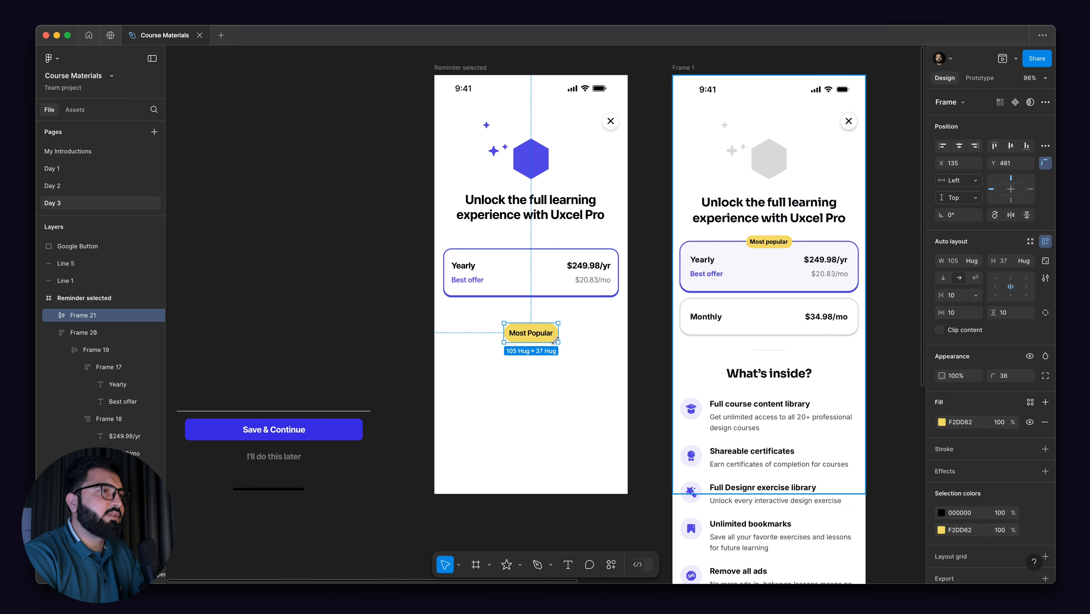
pyautogui.scroll(5, 552, 343)
pyautogui.hscroll(5, 384, 350)
pyautogui.scroll(1, 384, 350)
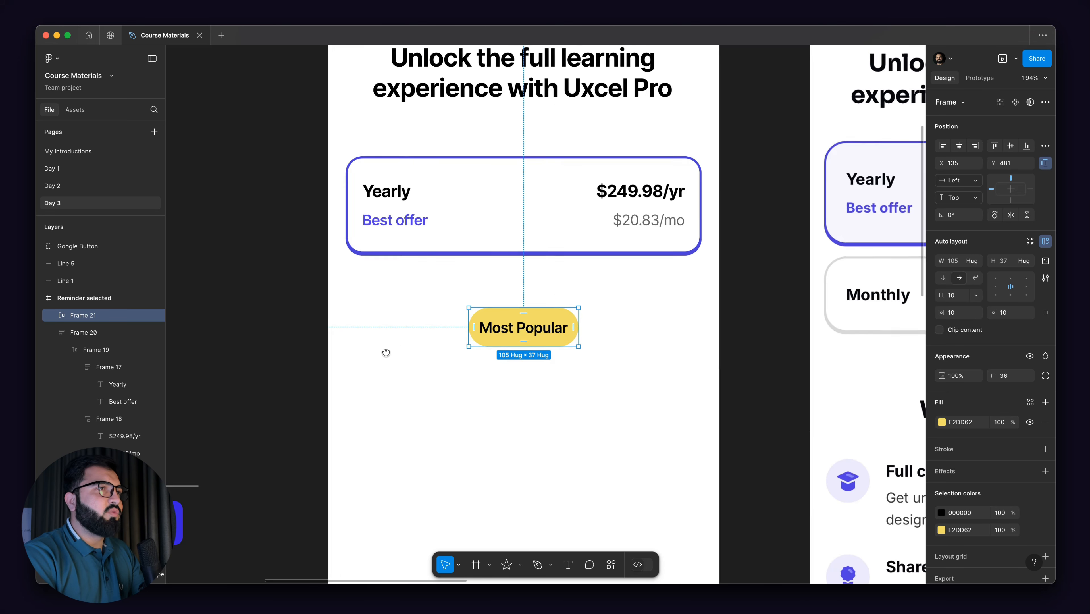
pyautogui.scroll(-2, 376, 362)
pyautogui.moveTo(378, 363); pyautogui.dragTo(816, 228)
pyautogui.scroll(6, 759, 219)
pyautogui.hscroll(3, 624, 278)
pyautogui.scroll(1, 623, 278)
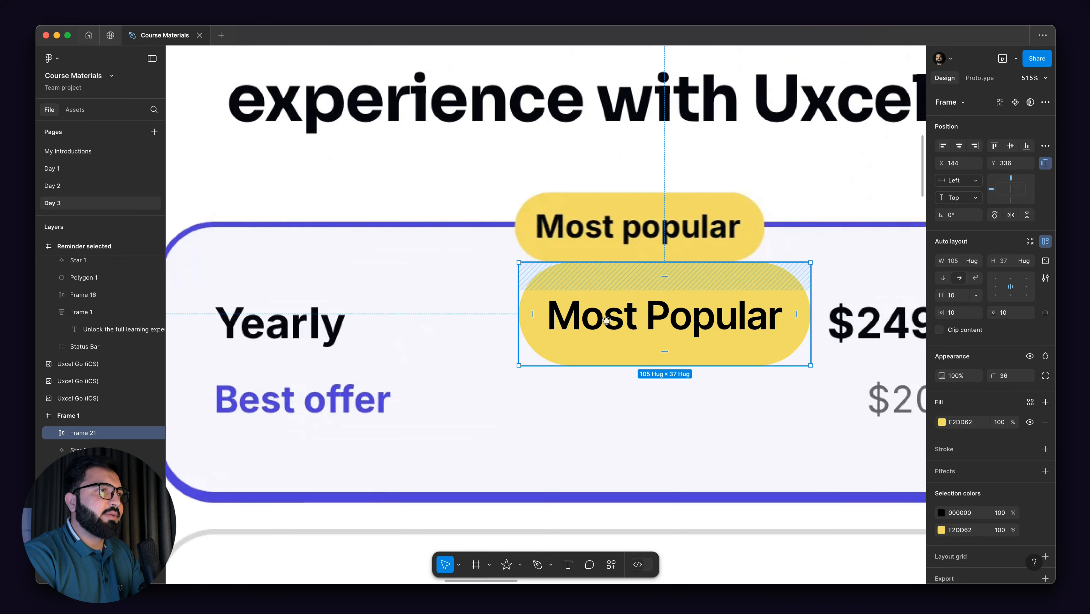
pyautogui.moveTo(570, 307); pyautogui.dragTo(653, 219)
# - Set the Most Popular tag's text to size 12 and Bold weight
pyautogui.doubleClick(654, 220)
pyautogui.click(1003, 355)
pyautogui.write('12')
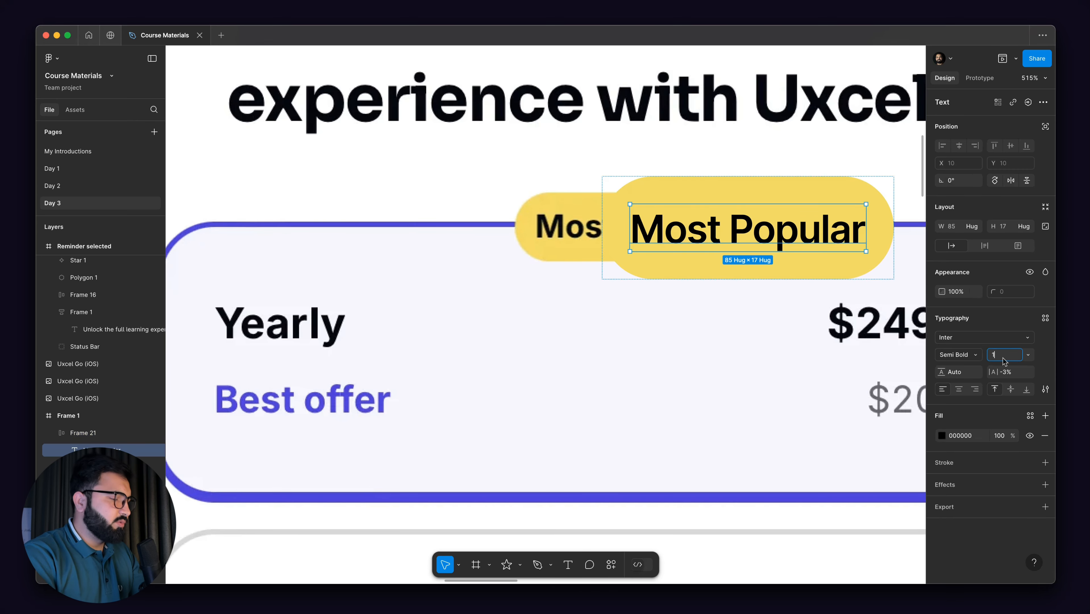
pyautogui.press('Return')
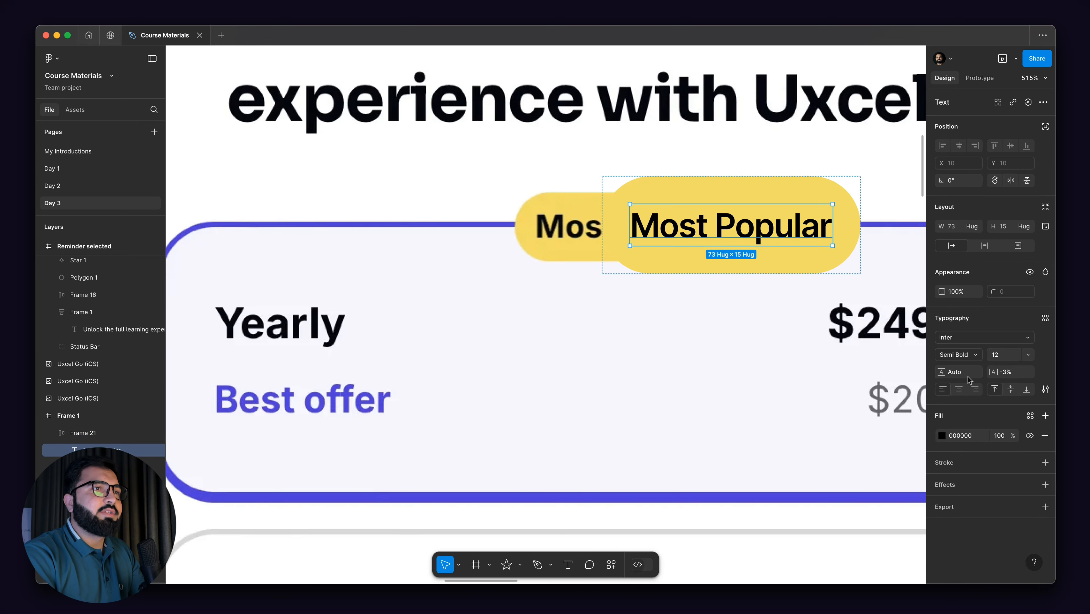
pyautogui.click(974, 362)
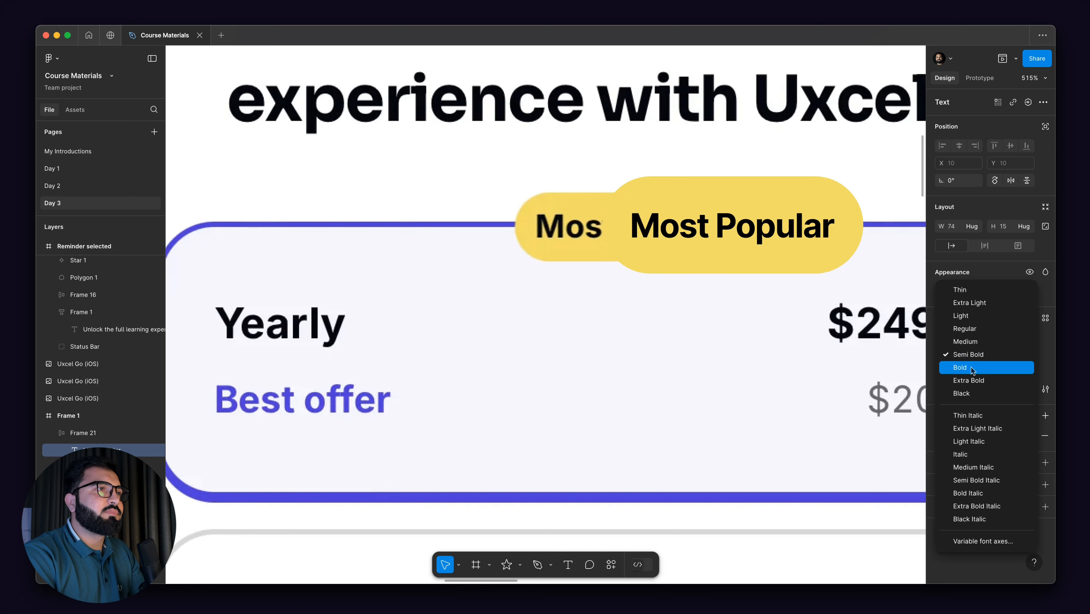
pyautogui.click(972, 368)
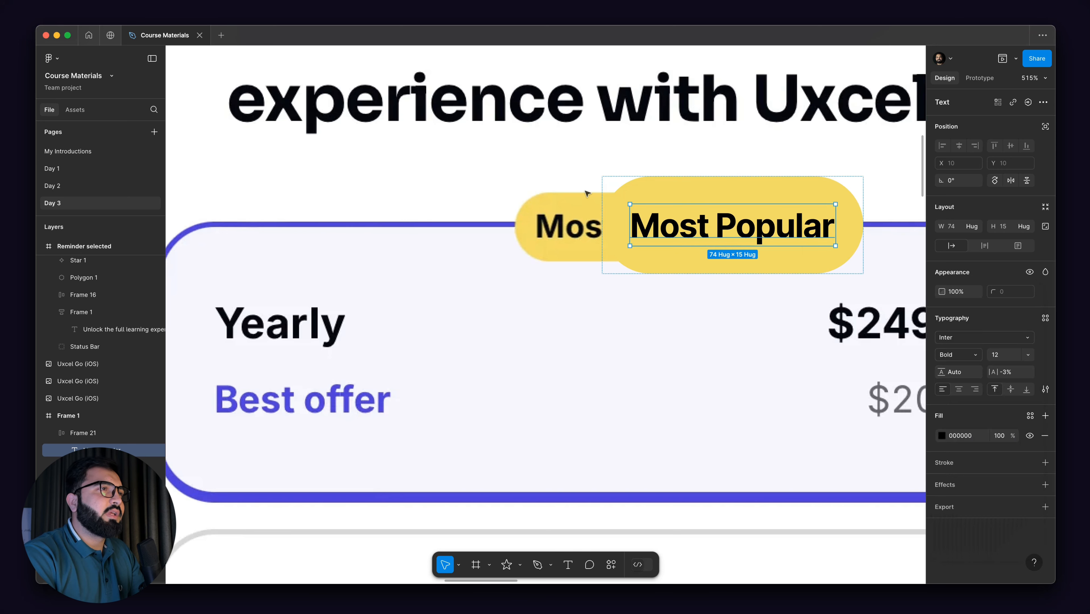
# - Reduce the Most Popular tag's height to 25 to match the reference tag's upper and lower edges
pyautogui.scroll(5, 586, 192)
pyautogui.click(647, 184)
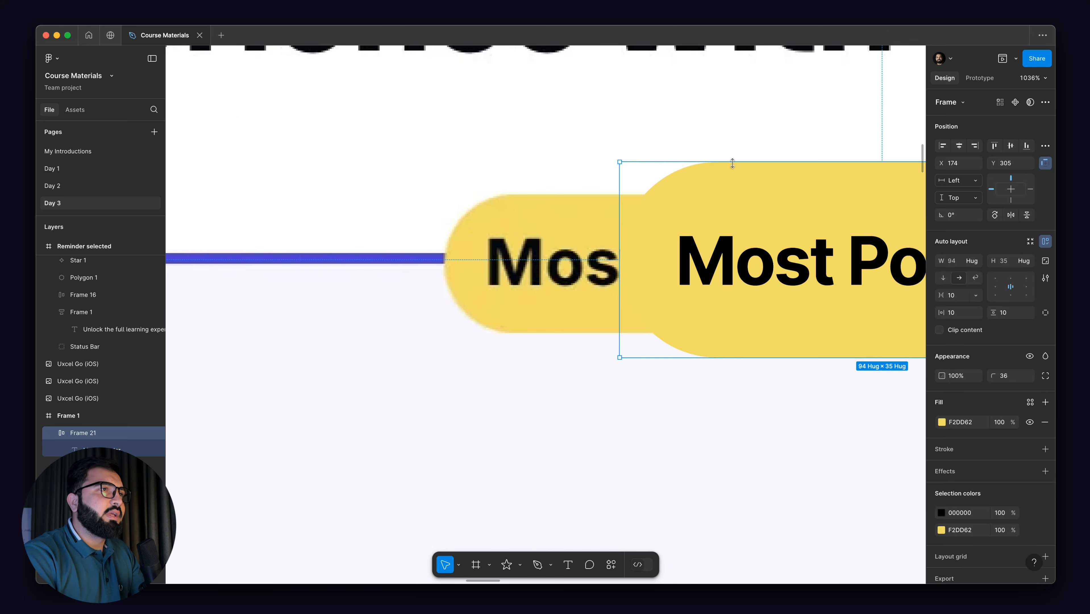
pyautogui.moveTo(730, 163); pyautogui.dragTo(734, 195)
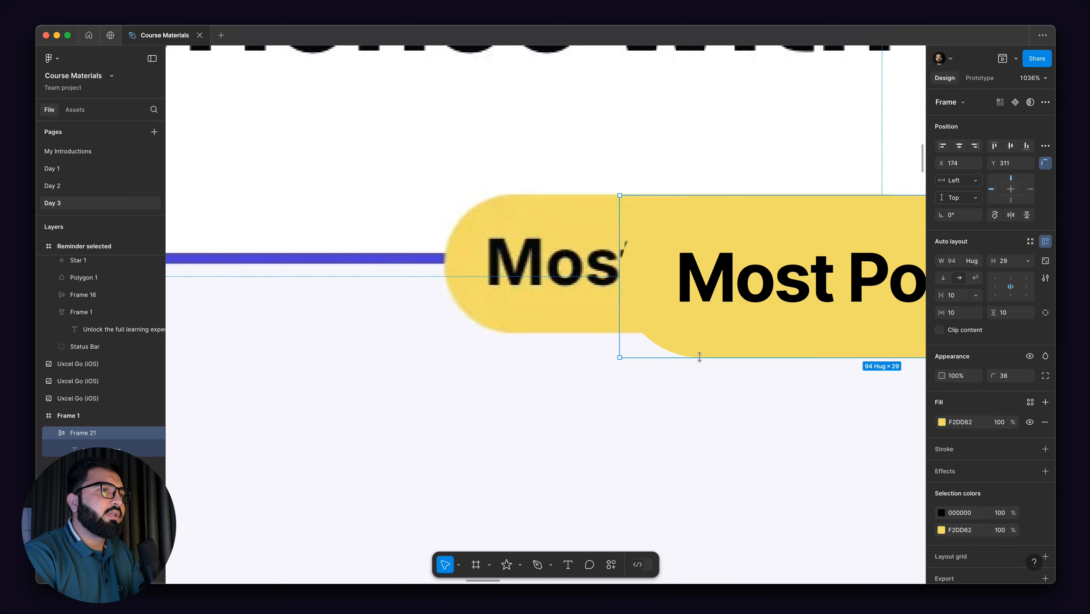
pyautogui.moveTo(700, 347); pyautogui.dragTo(702, 330)
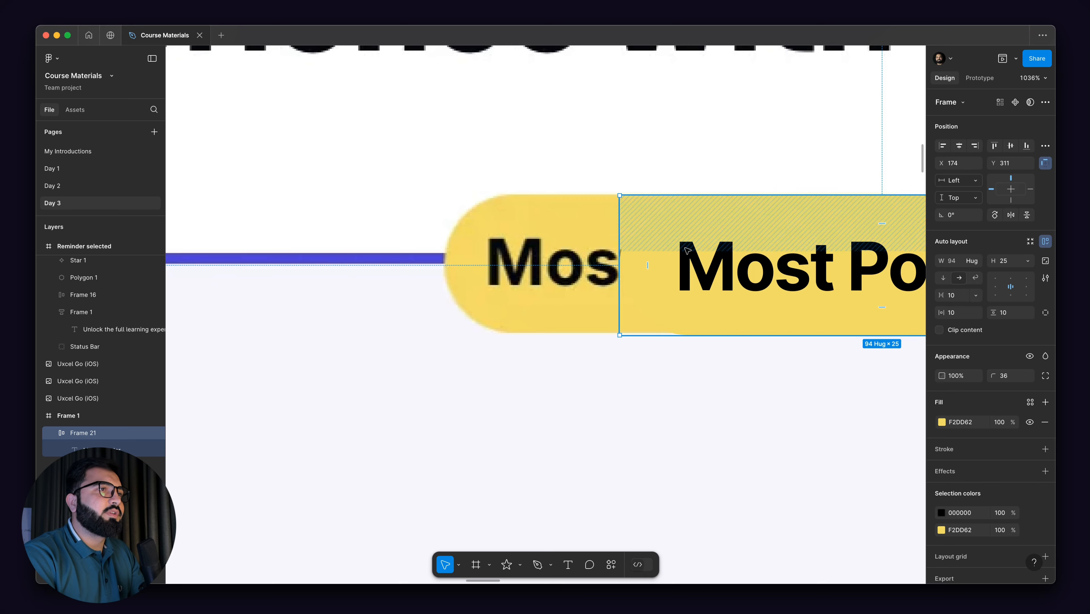
# - Align the Most Popular tag over the reference tag and resize its width to 90
pyautogui.scroll(-5, 697, 318)
pyautogui.moveTo(677, 249); pyautogui.dragTo(662, 250)
pyautogui.moveTo(798, 231)
pyautogui.mouseDown()
pyautogui.moveTo(761, 232)
pyautogui.moveTo(789, 232)
pyautogui.mouseUp()
pyautogui.scroll(-4, 794, 228)
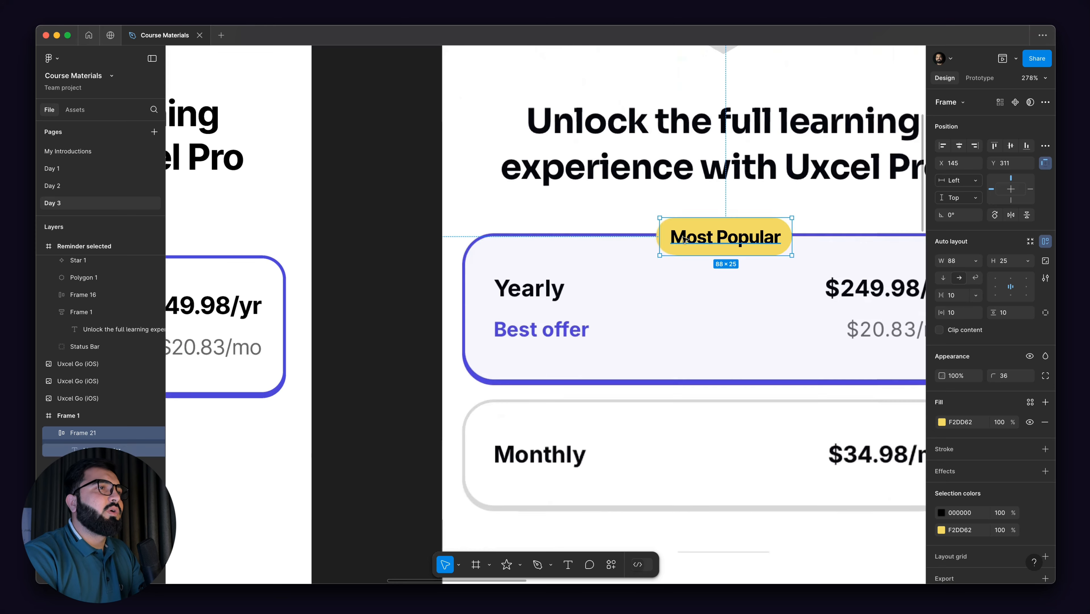
pyautogui.scroll(10, 559, 237)
pyautogui.moveTo(538, 230); pyautogui.dragTo(533, 231)
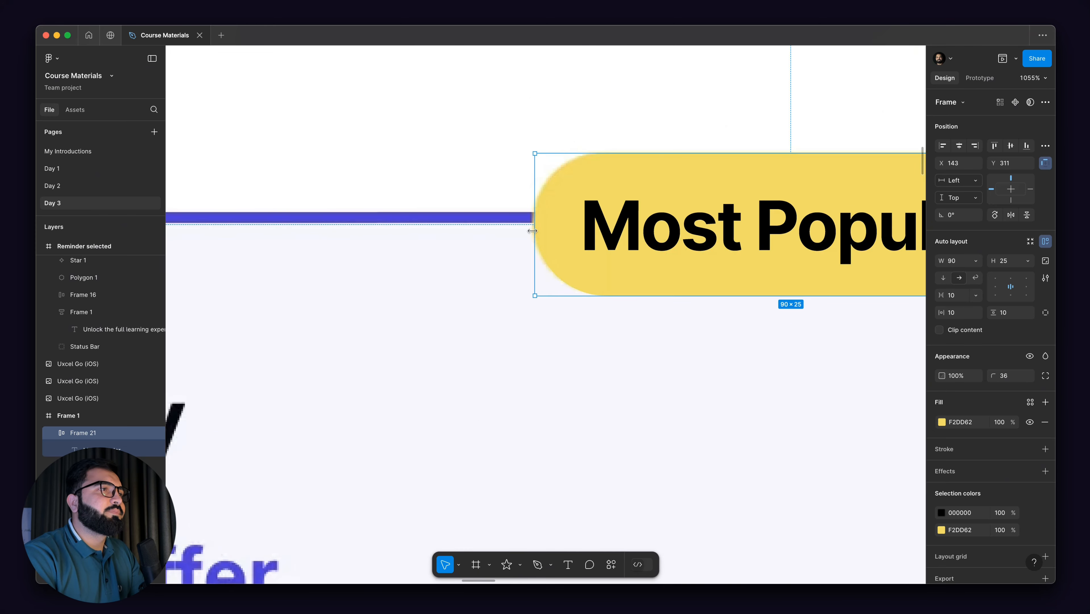
# - Move the Most Popular tag onto the empty canvas beside the Reminder selected frame and turn it into a component
pyautogui.scroll(-15, 666, 192)
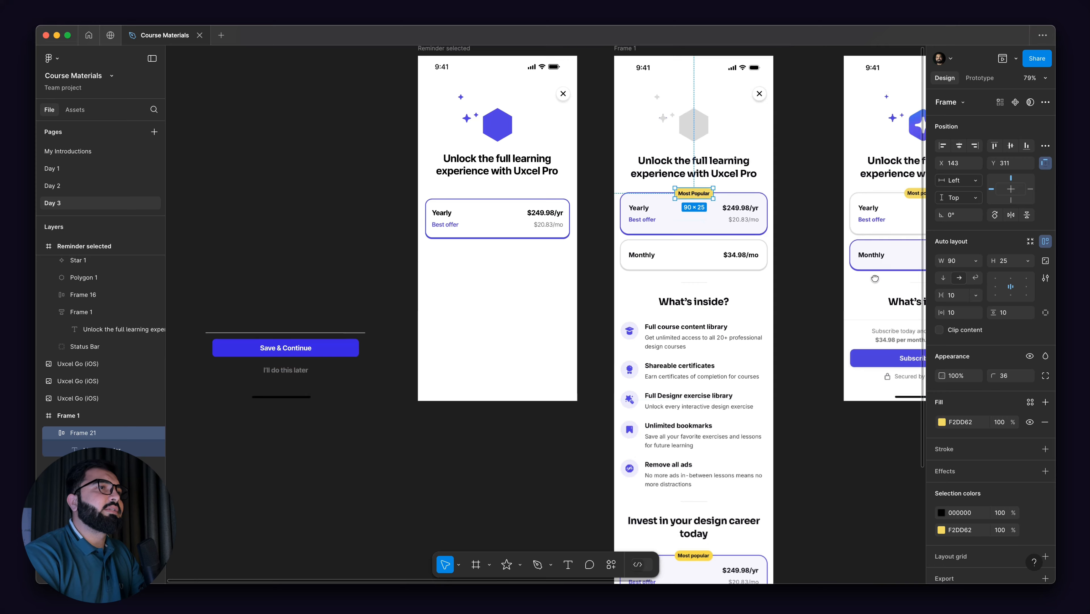
pyautogui.hscroll(-5, 817, 232)
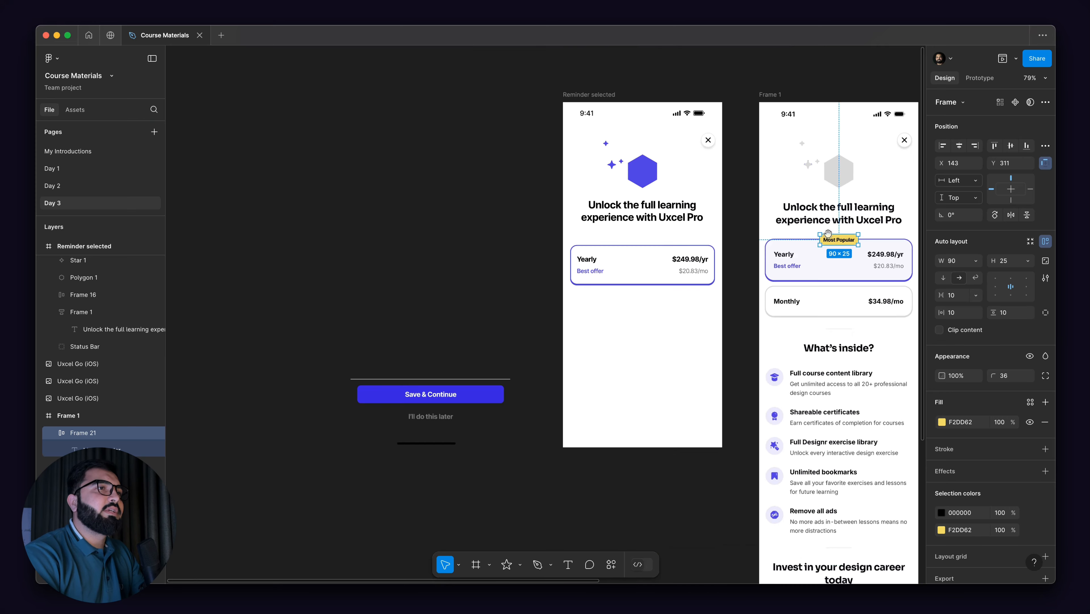
pyautogui.moveTo(828, 233); pyautogui.dragTo(467, 214)
pyautogui.scroll(5, 467, 214)
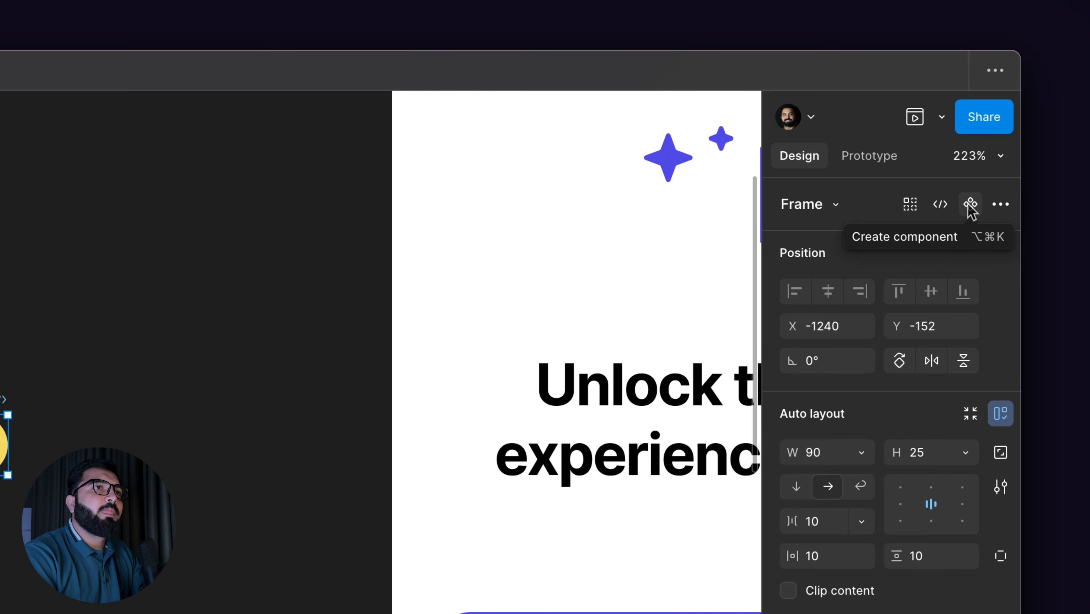
pyautogui.click(970, 206)
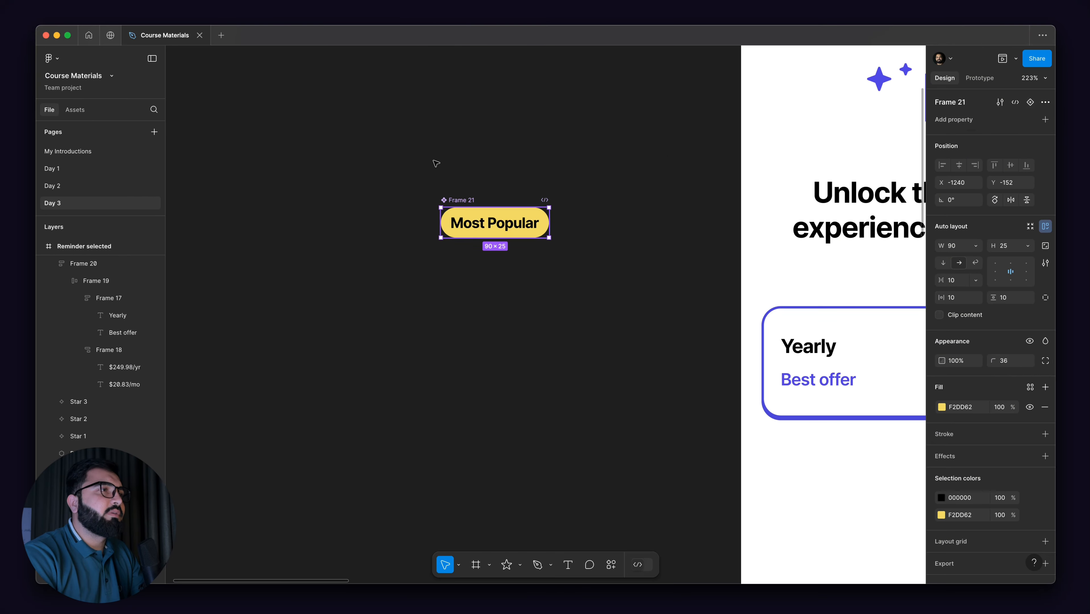
# - Rename the tag component as Most Popular Tag and deselect it
pyautogui.doubleClick(468, 201)
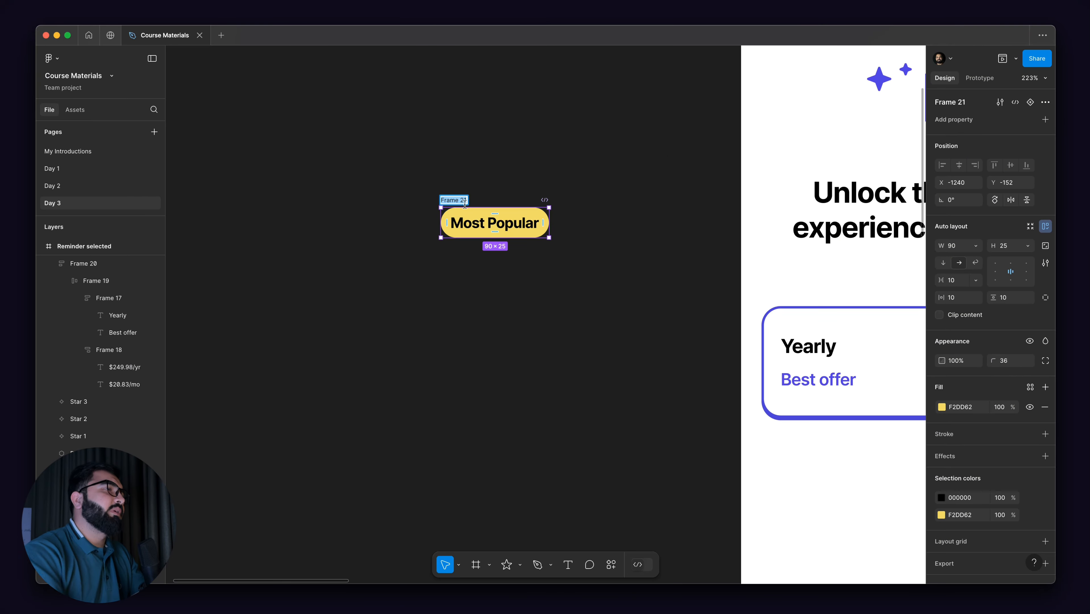
pyautogui.write('TA')
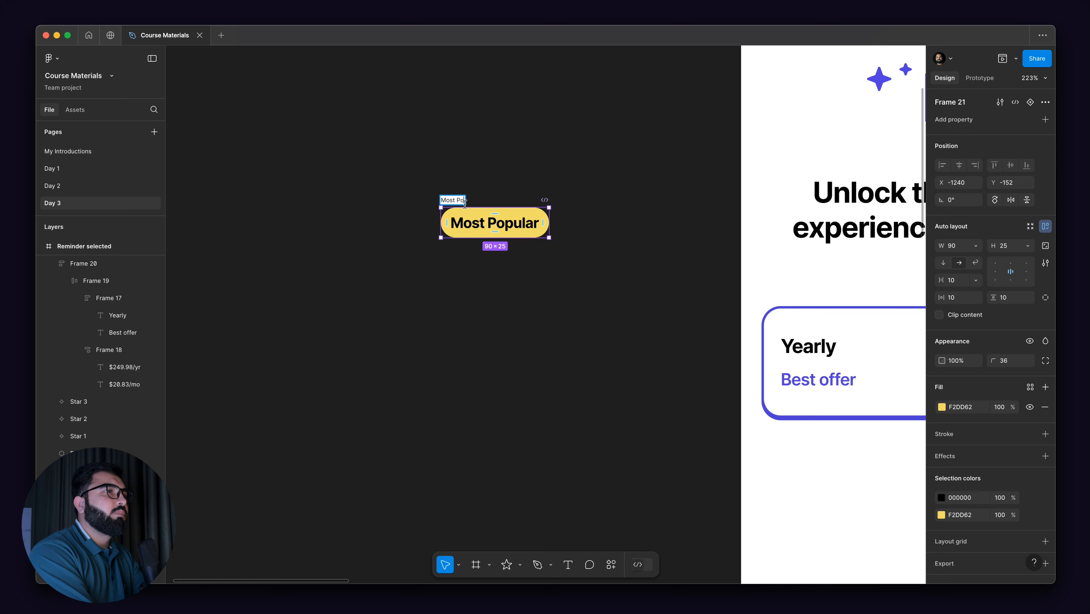
pyautogui.write('pular')
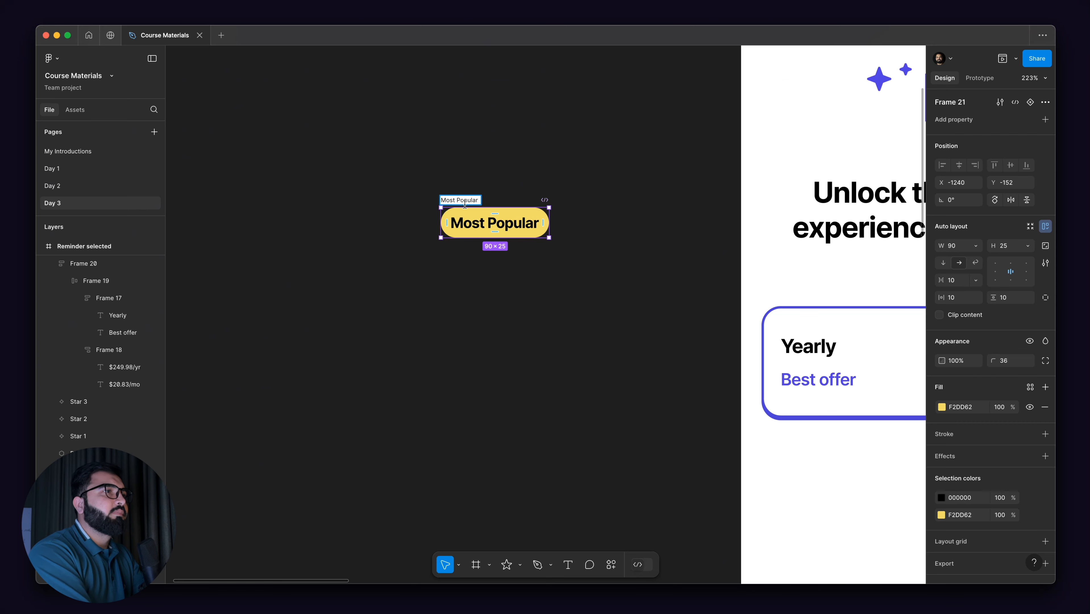
pyautogui.write(' Tag')
pyautogui.press('Return')
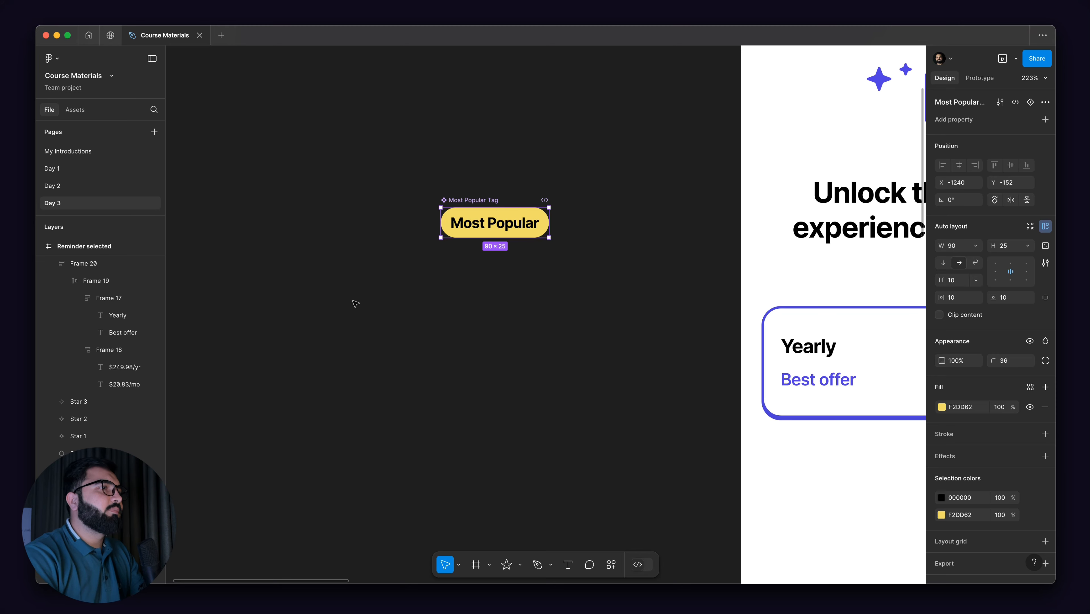
pyautogui.hscroll(5, 355, 303)
pyautogui.scroll(-5, 309, 232)
pyautogui.click(295, 275)
pyautogui.hscroll(1, 267, 257)
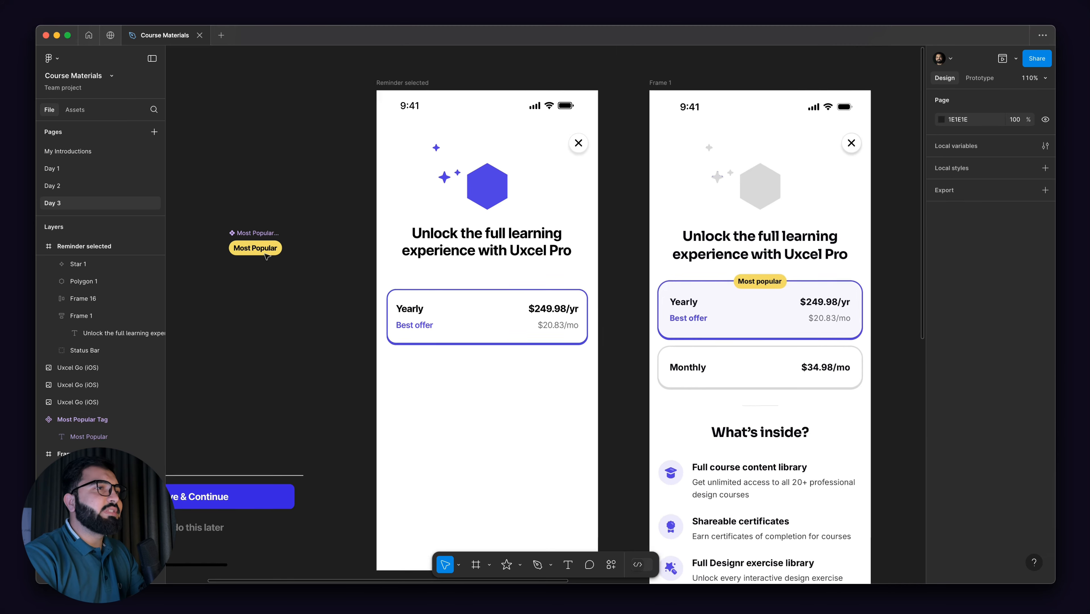
# - Place an instance of the Most Popular tag above the Yearly card, inside the card's auto layout frame
pyautogui.scroll(-1, 266, 257)
pyautogui.moveTo(257, 236); pyautogui.dragTo(494, 282)
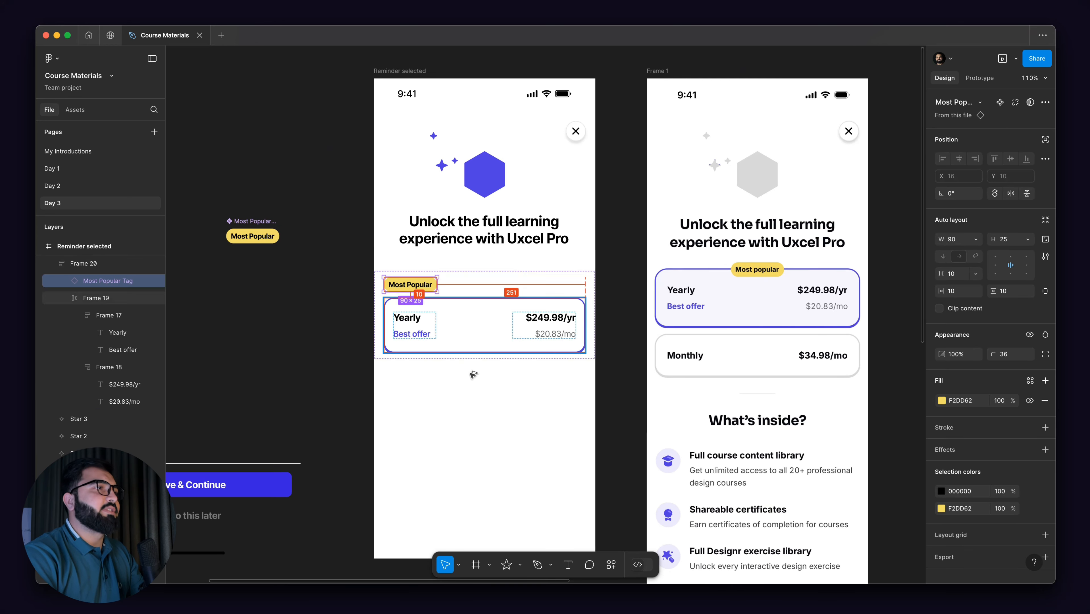
pyautogui.scroll(5, 460, 297)
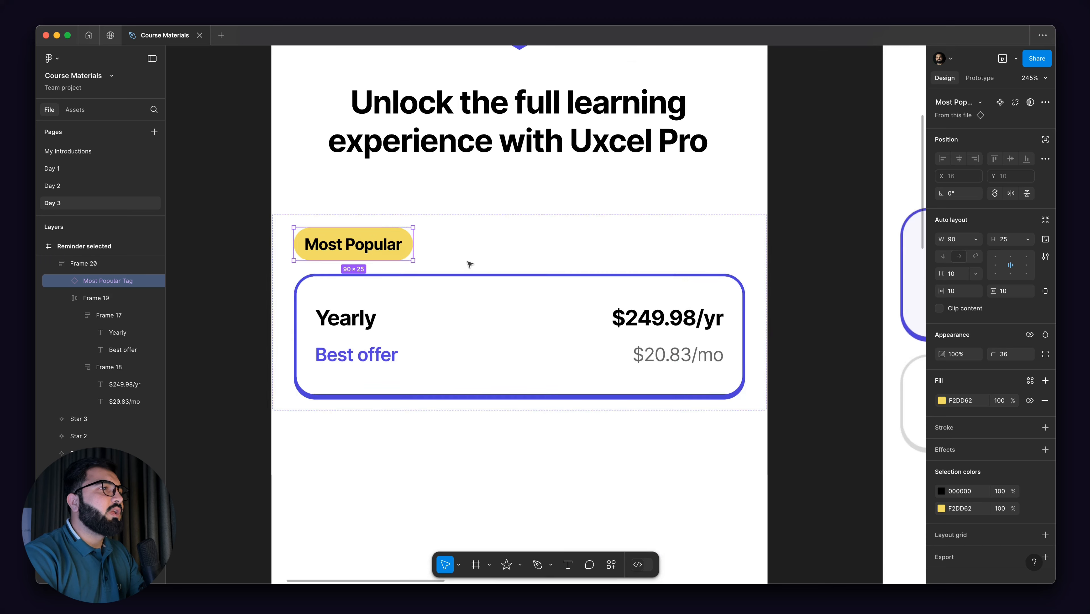
pyautogui.scroll(-3, 523, 263)
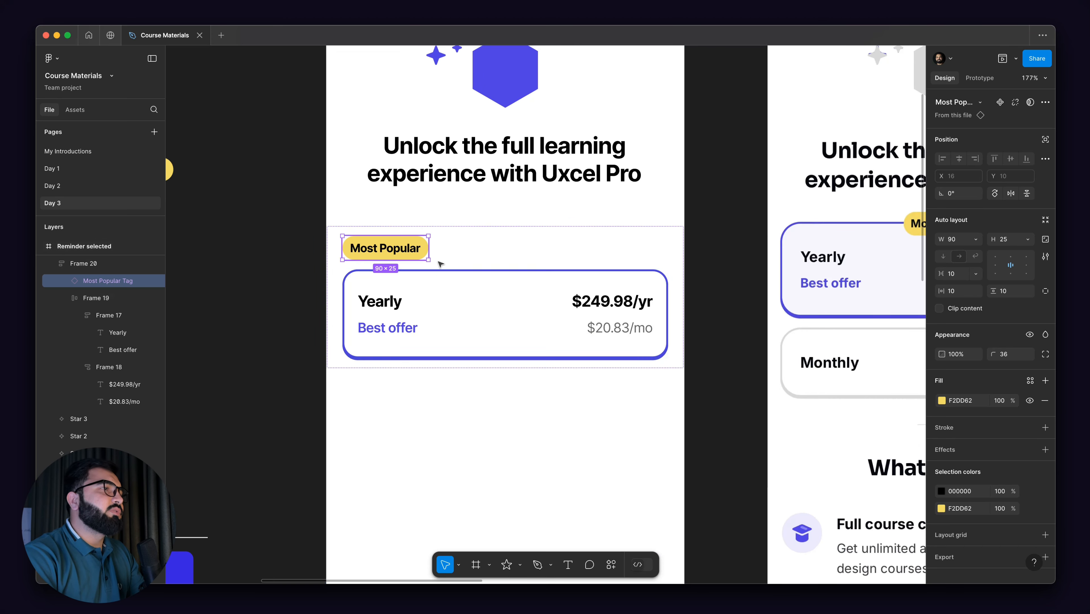
pyautogui.scroll(-1, 400, 254)
pyautogui.scroll(-1, 397, 251)
# - Align the contents of the frame around the tag and Yearly card to bottom center and set its vertical gap to -9
pyautogui.moveTo(398, 251); pyautogui.dragTo(576, 248)
pyautogui.scroll(-2, 643, 267)
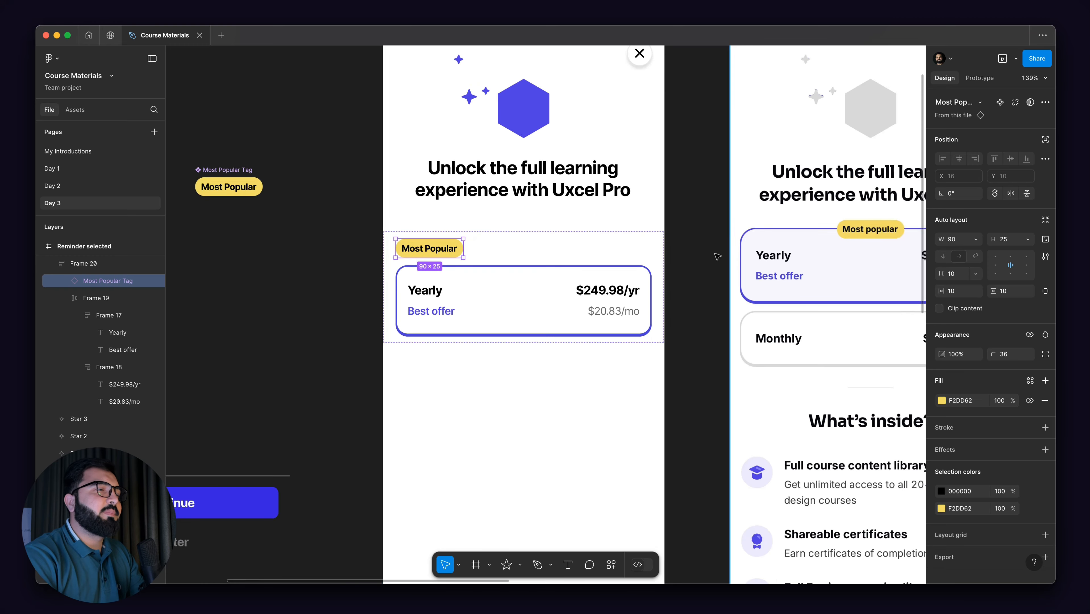
pyautogui.scroll(5, 521, 283)
pyautogui.moveTo(521, 284); pyautogui.dragTo(532, 249)
pyautogui.scroll(-3, 520, 245)
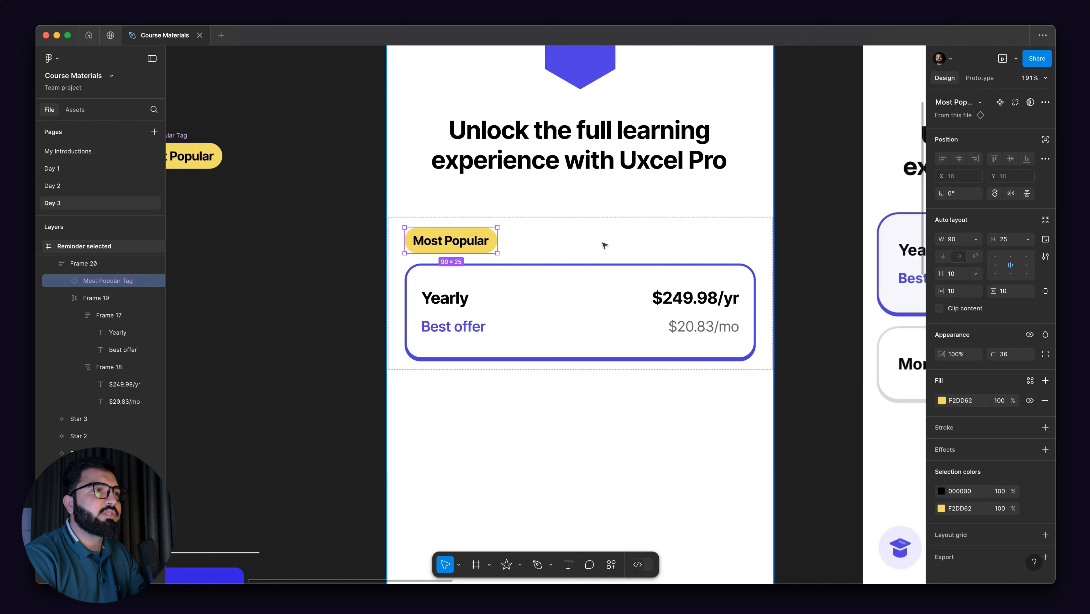
pyautogui.click(604, 244)
pyautogui.click(1011, 288)
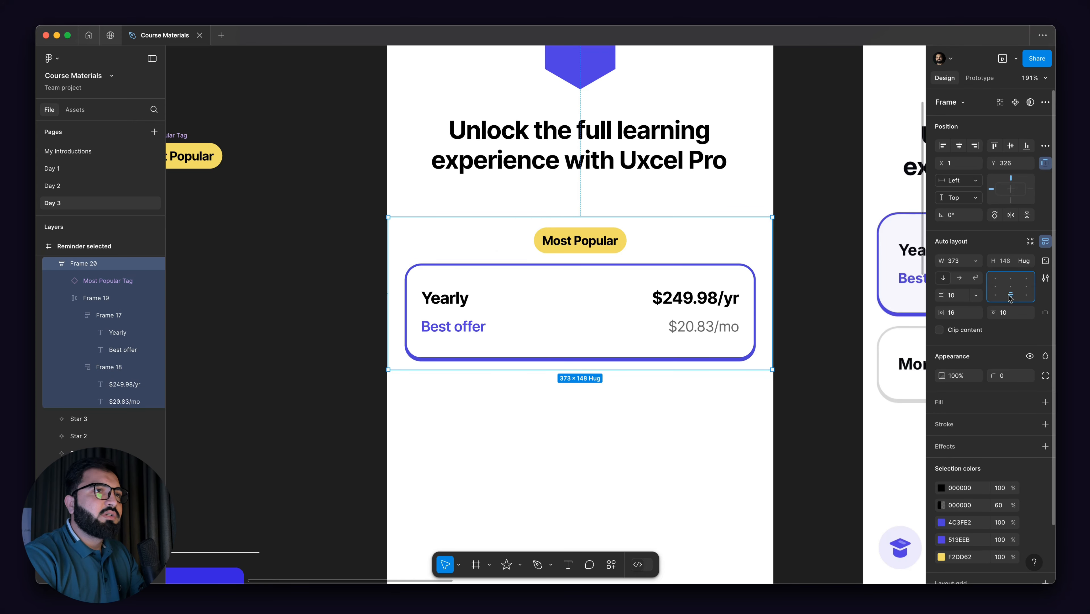
pyautogui.moveTo(942, 295)
pyautogui.mouseDown()
pyautogui.moveTo(952, 295)
pyautogui.moveTo(920, 298)
pyautogui.mouseUp()
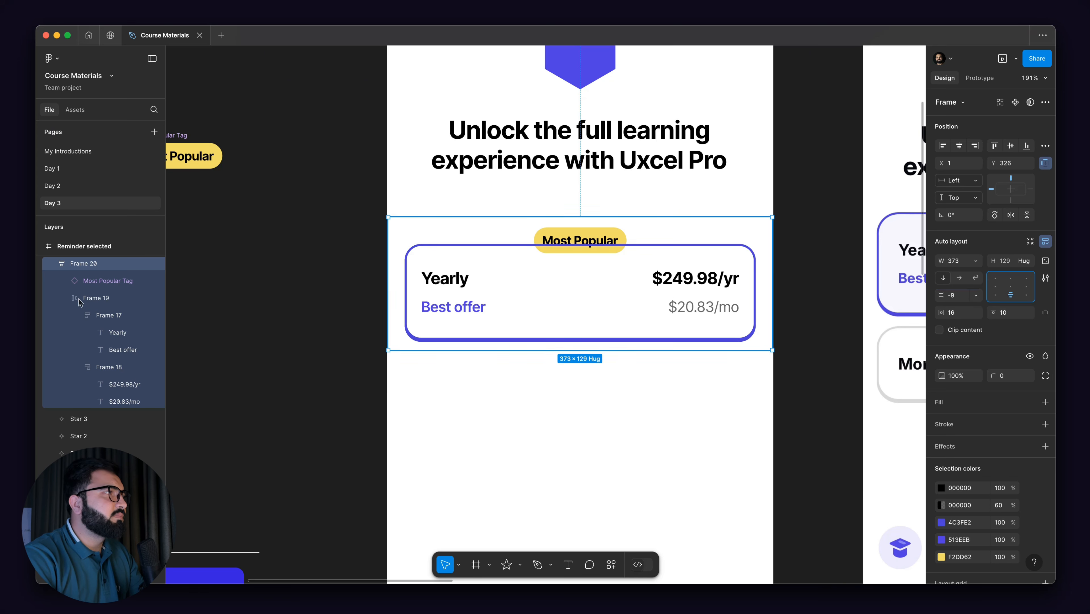
# - Set the Most Popular tag inside the Yearly card frame to ignore auto layout
pyautogui.click(104, 281)
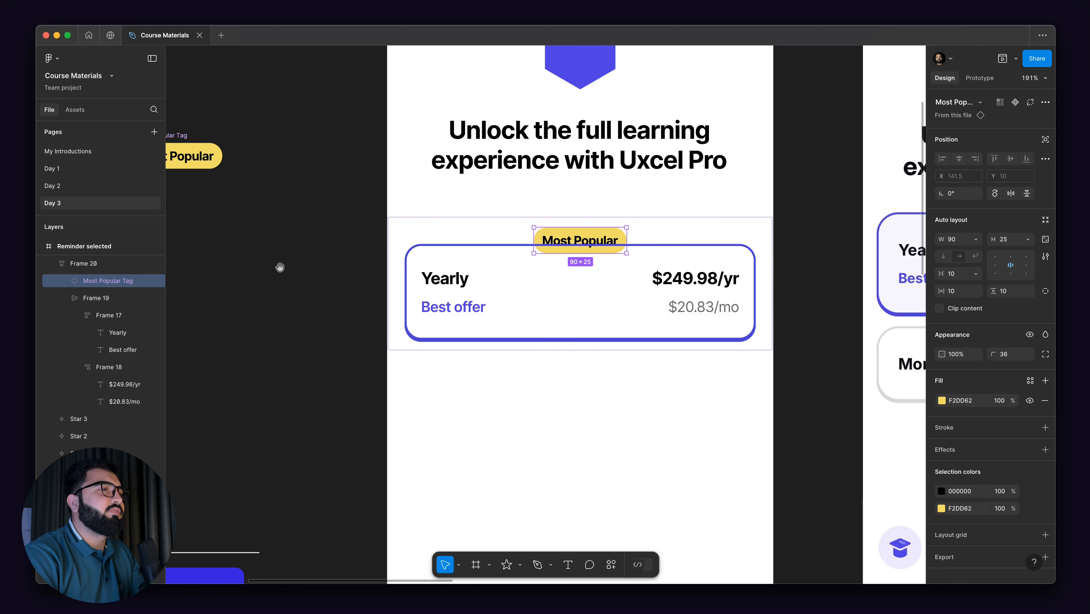
pyautogui.moveTo(280, 267); pyautogui.dragTo(221, 287)
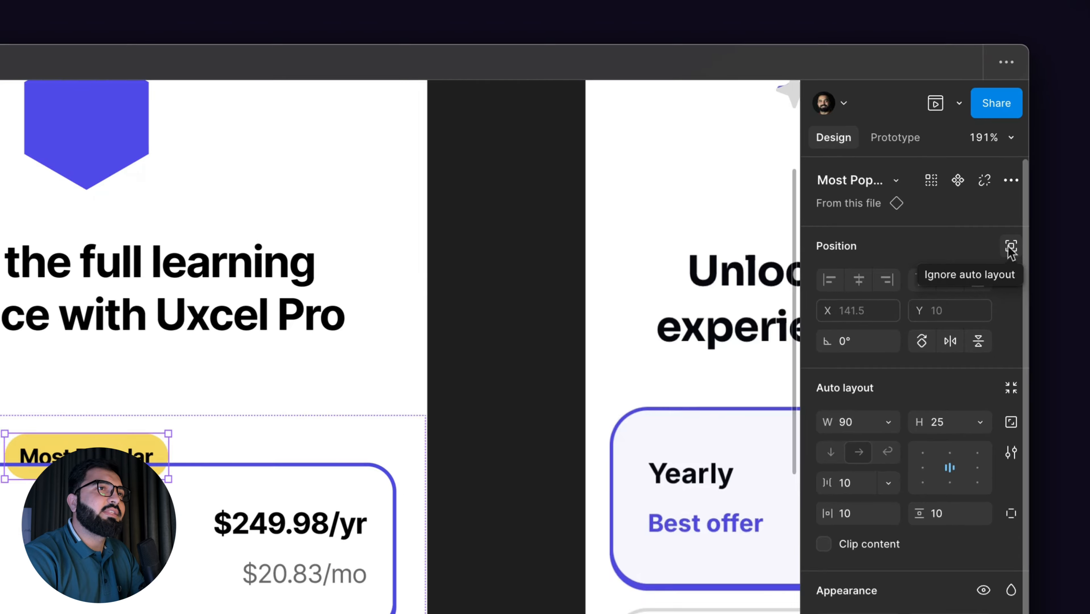
pyautogui.click(1000, 280)
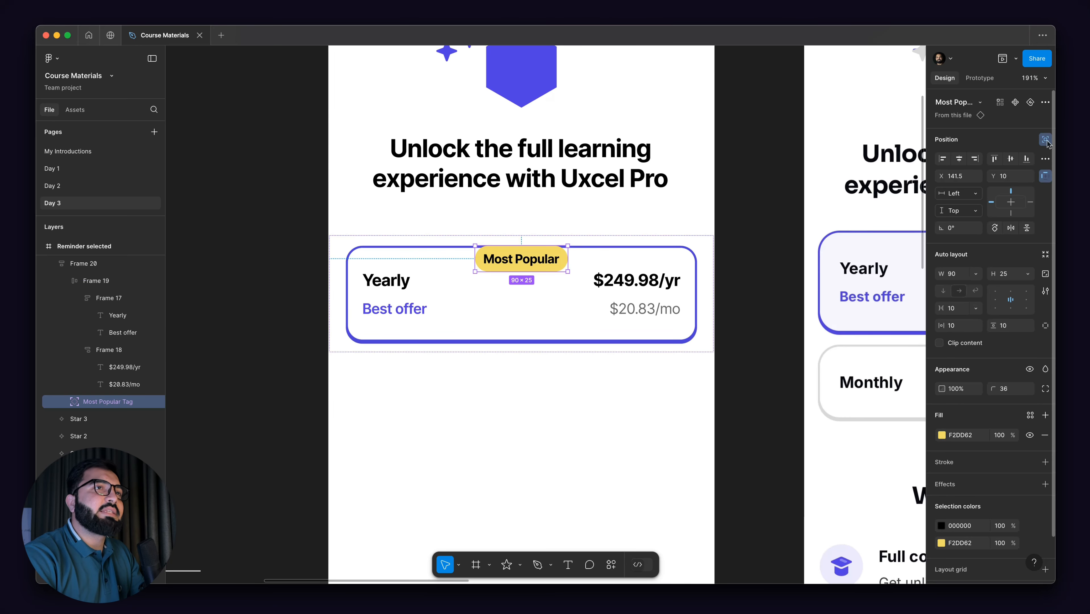
# - Center the Most Popular tag on the Yearly card's upper border at X 141, Y -2
pyautogui.scroll(3, 490, 268)
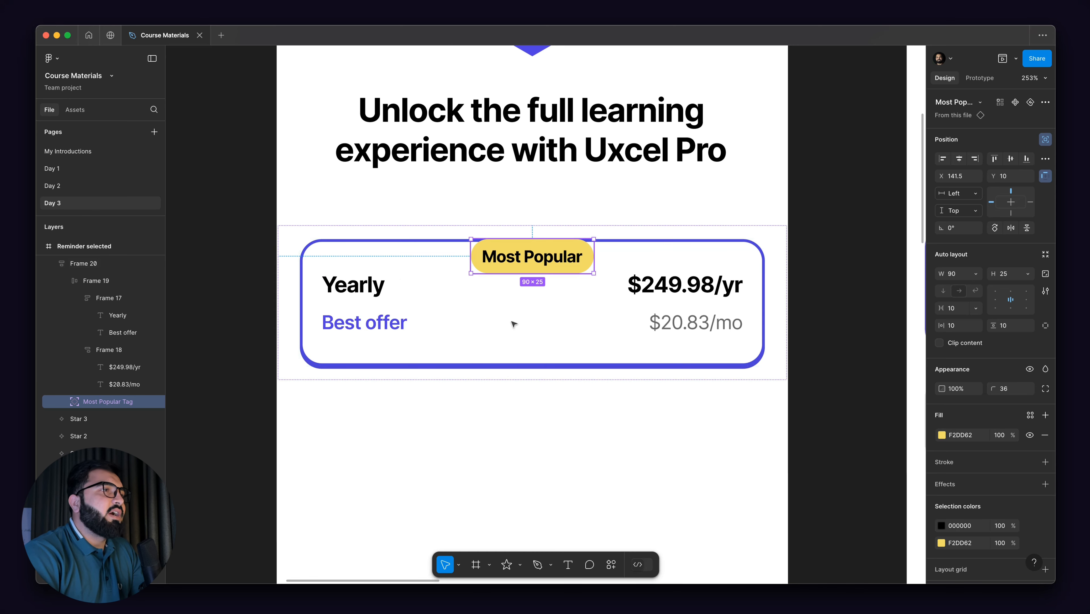
pyautogui.moveTo(540, 255); pyautogui.dragTo(561, 275)
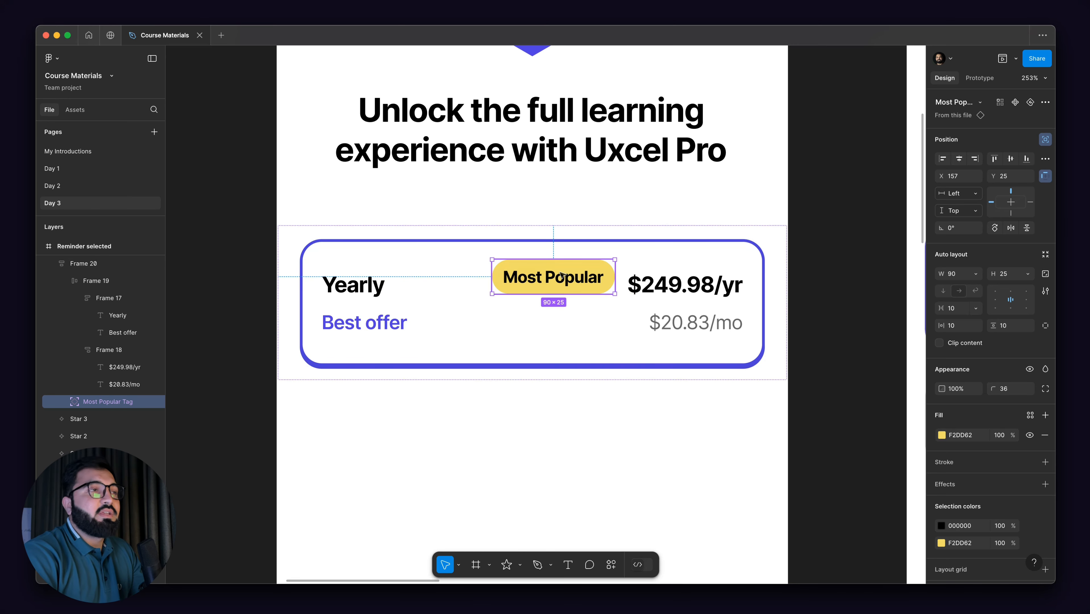
pyautogui.moveTo(561, 280); pyautogui.dragTo(593, 271)
pyautogui.hscroll(-2, 624, 276)
pyautogui.scroll(1, 624, 275)
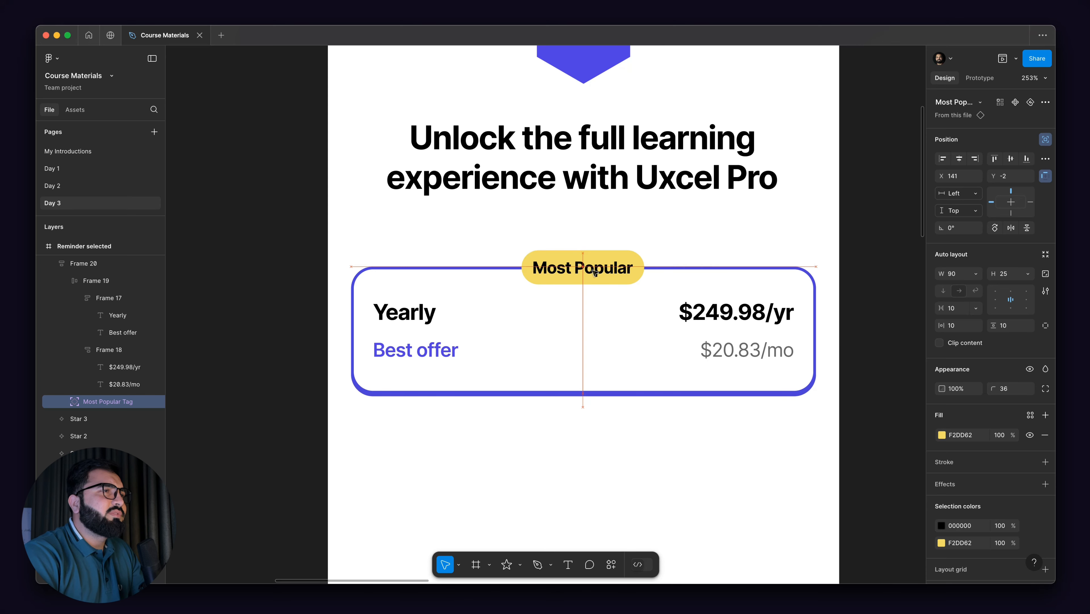
pyautogui.scroll(-5, 594, 269)
pyautogui.scroll(3, 500, 287)
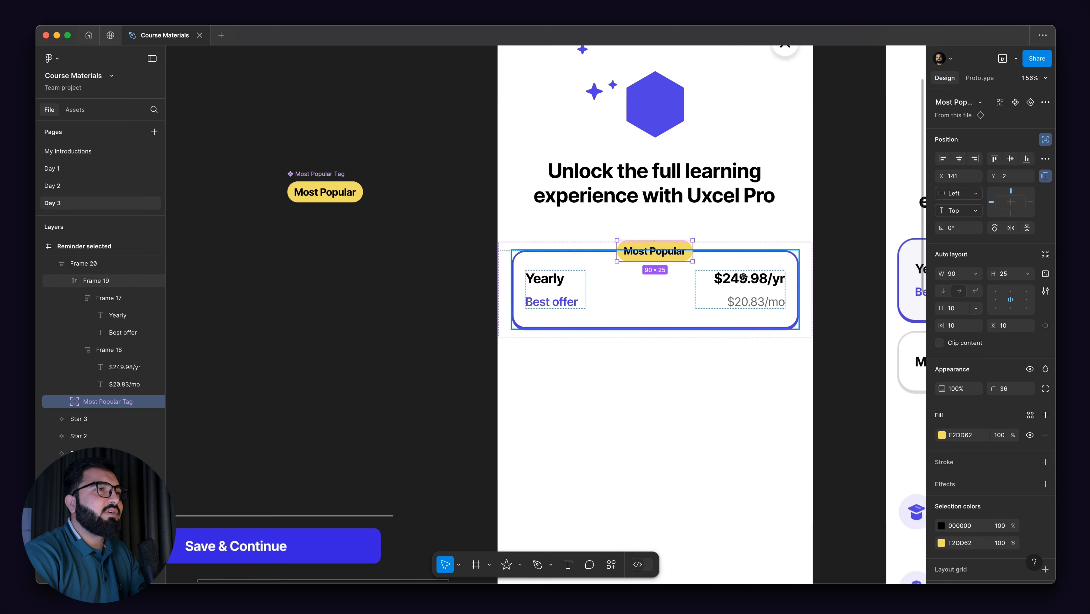
# - Widen the Most Popular tag on the Yearly card to 91 and deselect it
pyautogui.press('alt')
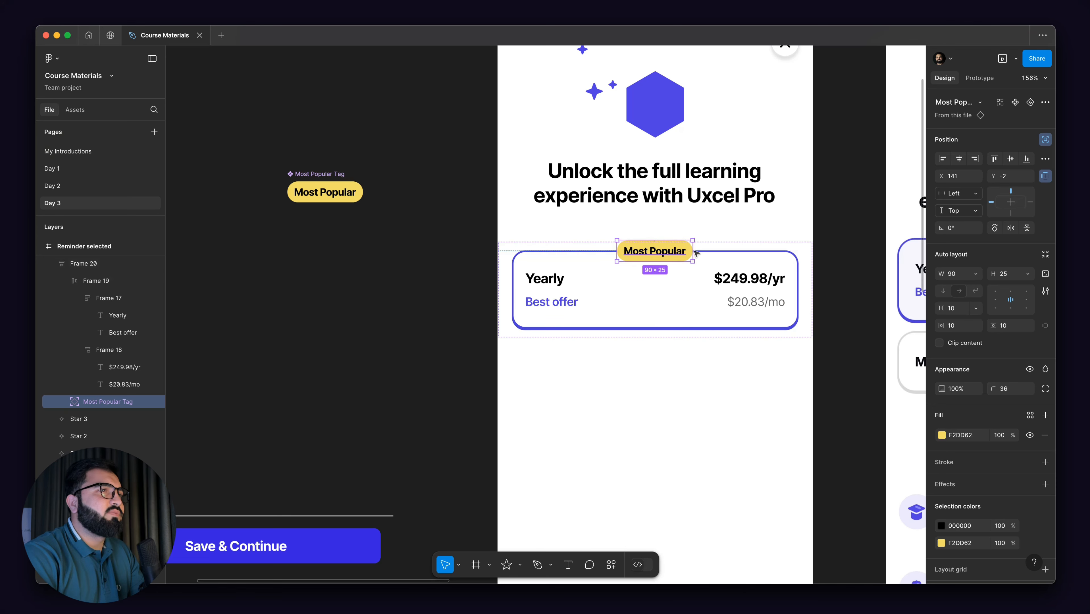
pyautogui.scroll(10, 692, 255)
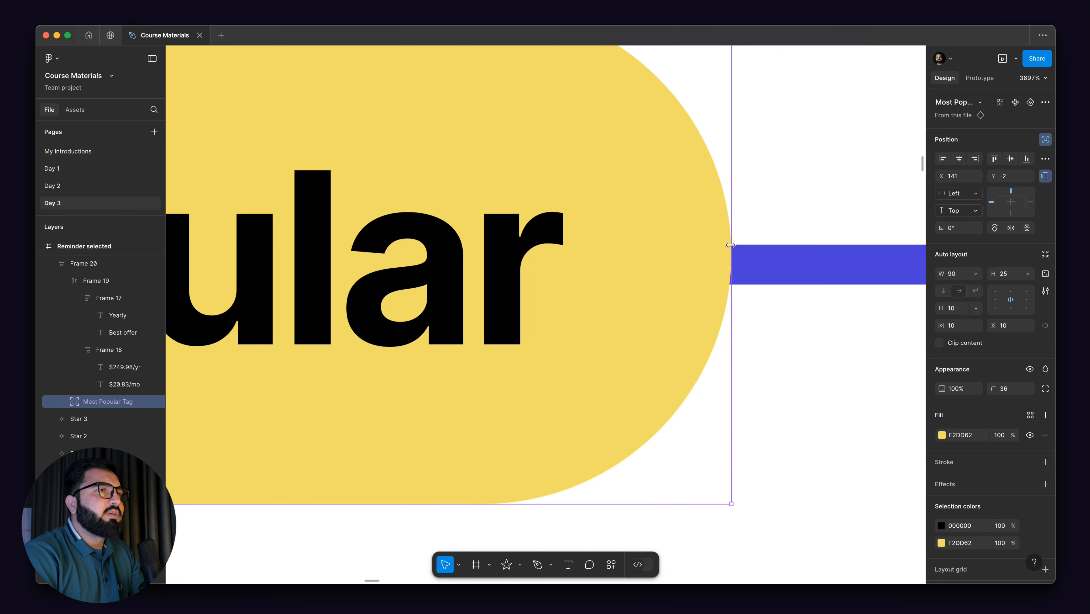
pyautogui.moveTo(745, 247); pyautogui.dragTo(755, 247)
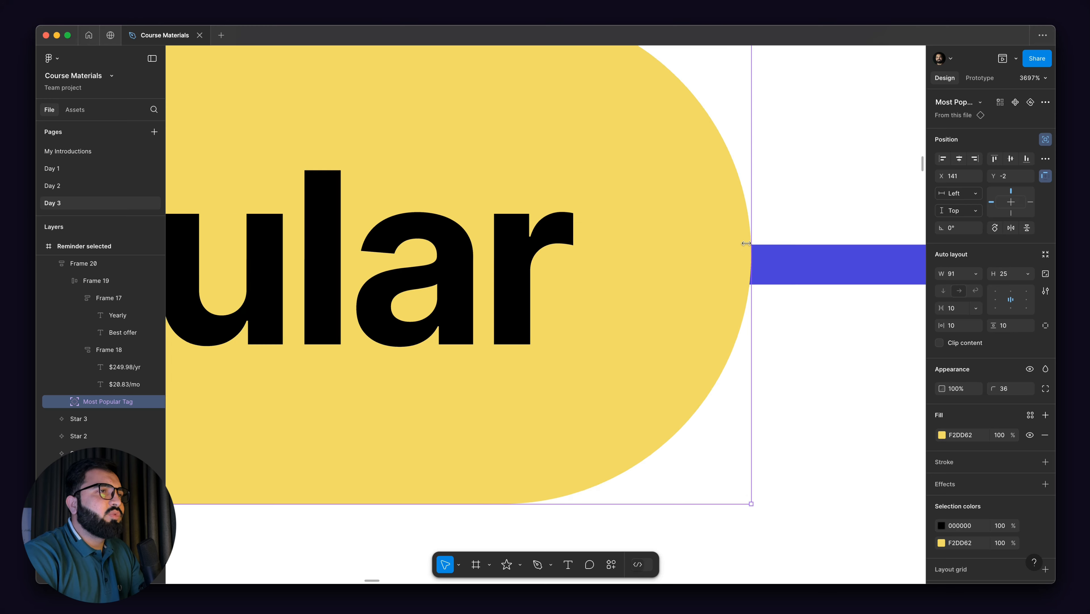
pyautogui.scroll(-10, 755, 249)
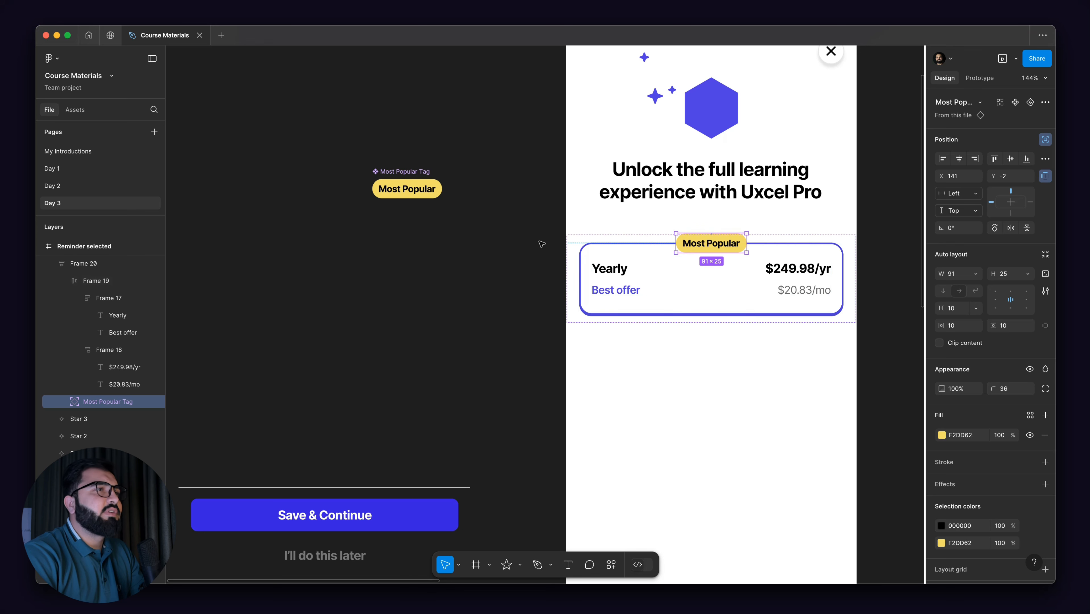
pyautogui.click(529, 247)
# - Duplicate the Yearly card frame directly below the original in the Reminder selected frame
pyautogui.hscroll(3, 430, 264)
pyautogui.scroll(-1, 430, 265)
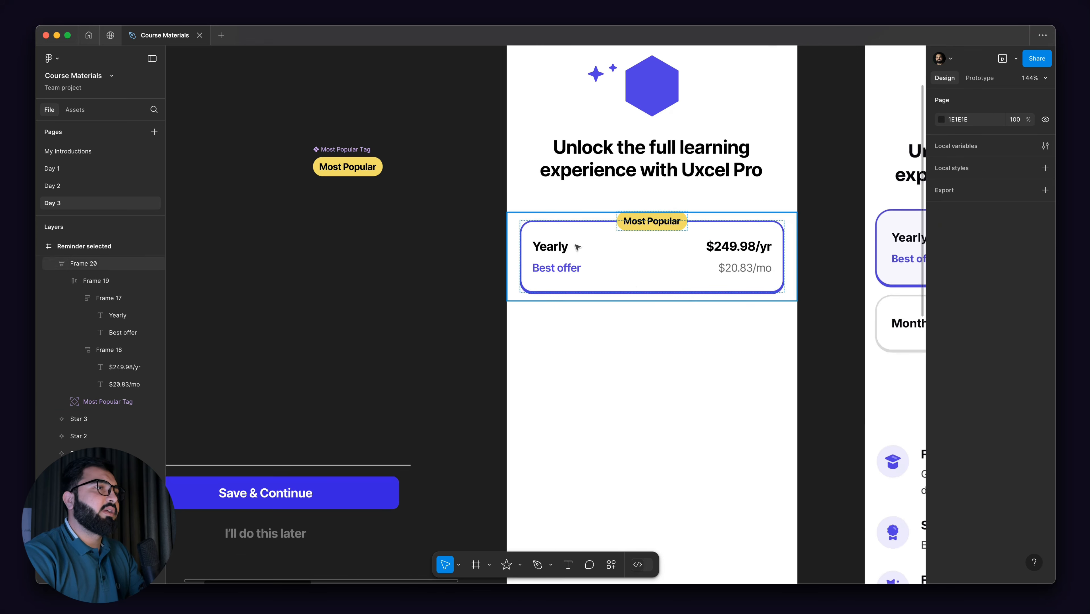
pyautogui.hscroll(4, 385, 273)
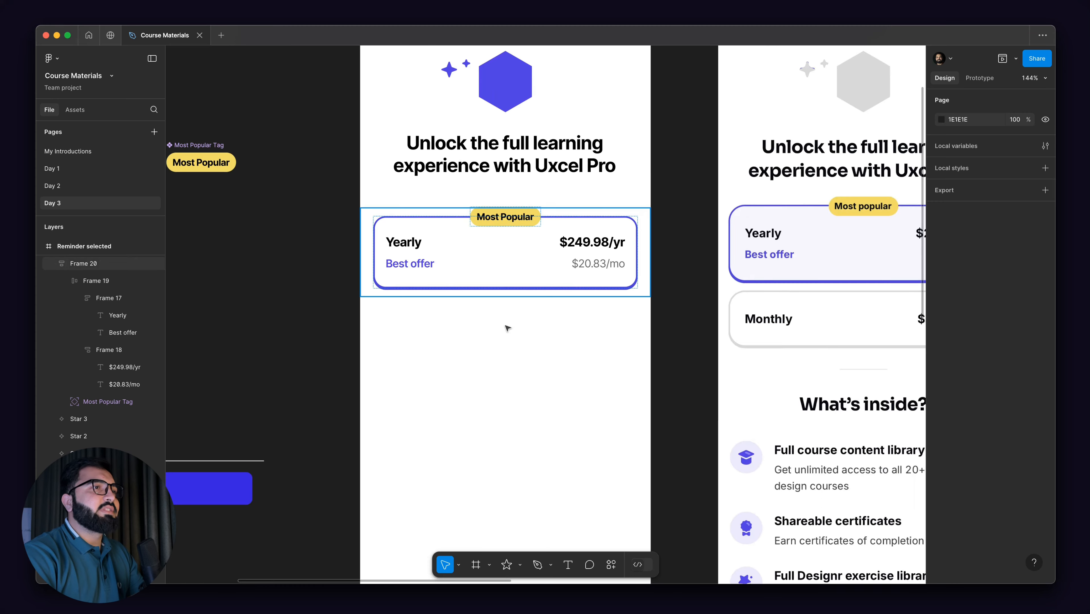
pyautogui.scroll(-2, 506, 323)
pyautogui.scroll(-2, 533, 188)
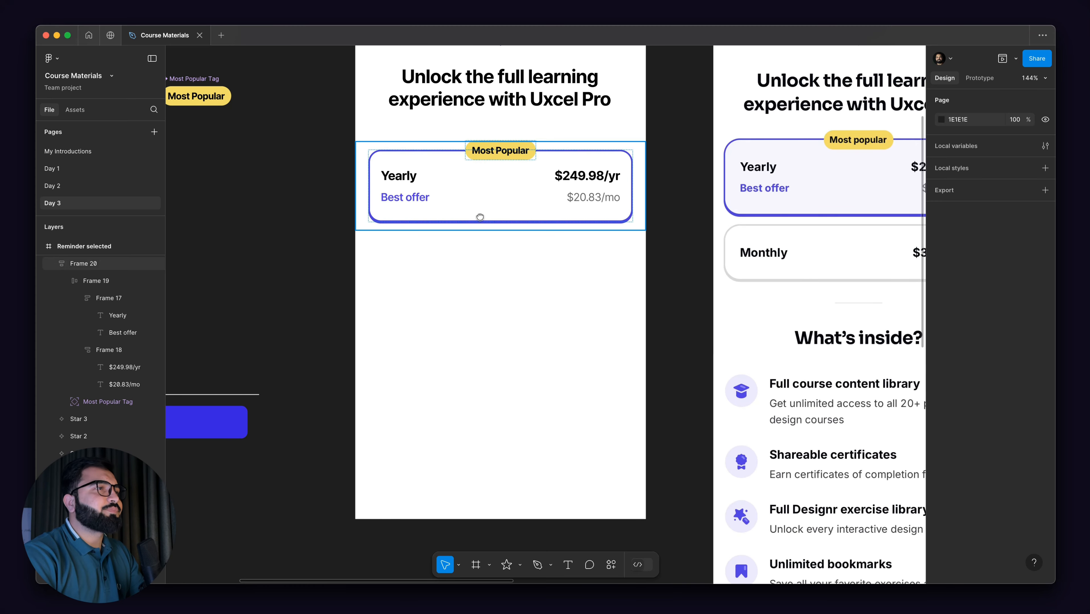
pyautogui.scroll(1, 480, 216)
pyautogui.hscroll(1, 481, 216)
pyautogui.scroll(-3, 481, 215)
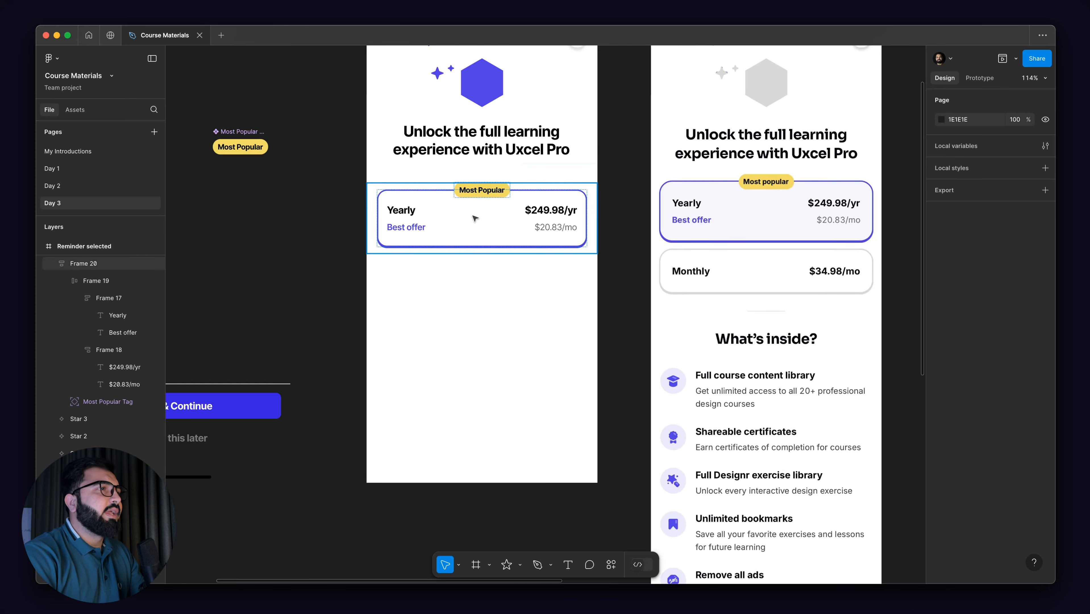
pyautogui.click(469, 213)
pyautogui.scroll(1, 469, 213)
pyautogui.keyDown('alt'); pyautogui.moveTo(469, 211); pyautogui.dragTo(473, 284); pyautogui.keyUp('alt')
# - Delete the Most Popular tag from the duplicated card
pyautogui.doubleClick(483, 265)
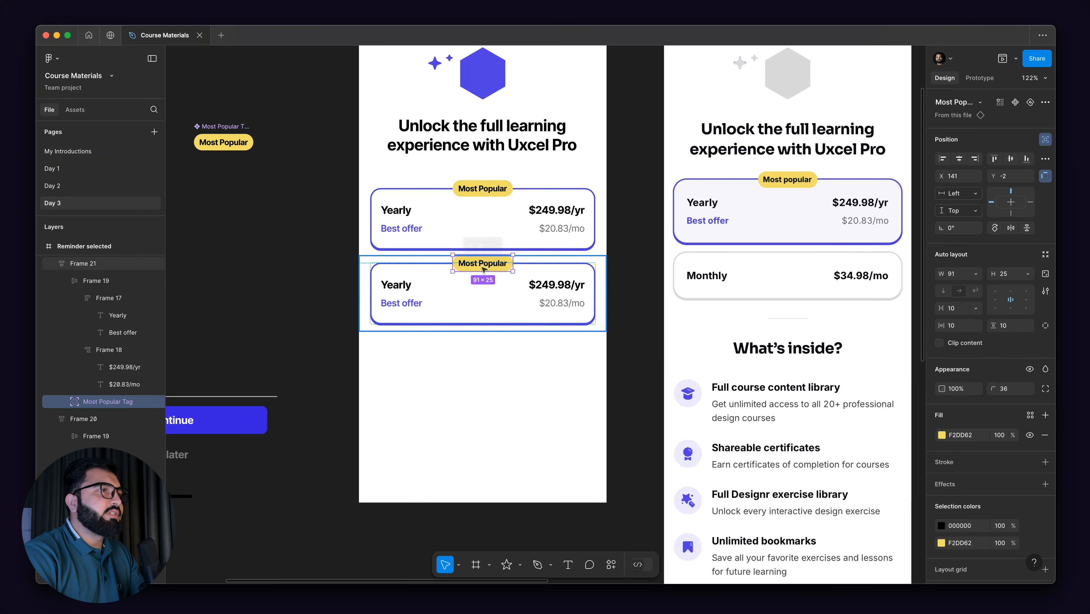
pyautogui.press('Delete')
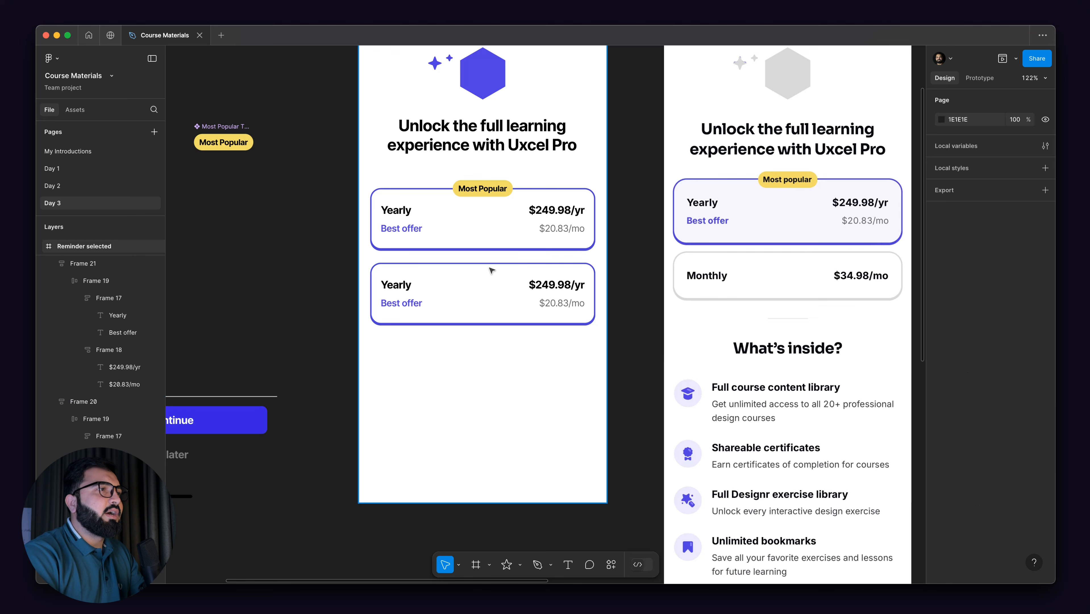
pyautogui.click(496, 269)
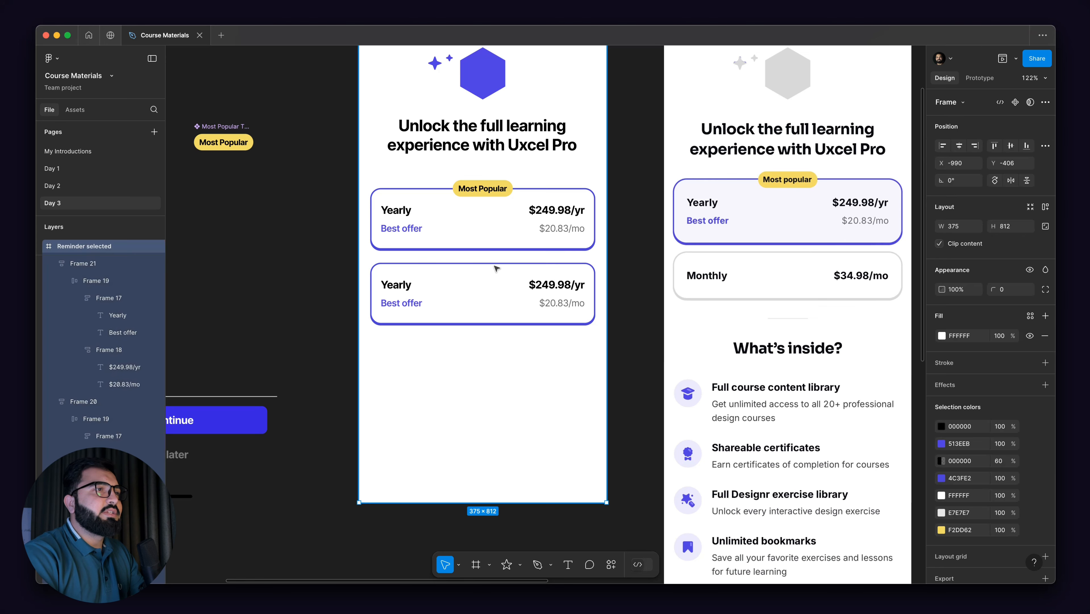
# - Change the duplicated card's stroke to D9D9D9, sampled from the reference Monthly card's border
pyautogui.doubleClick(517, 308)
pyautogui.click(942, 409)
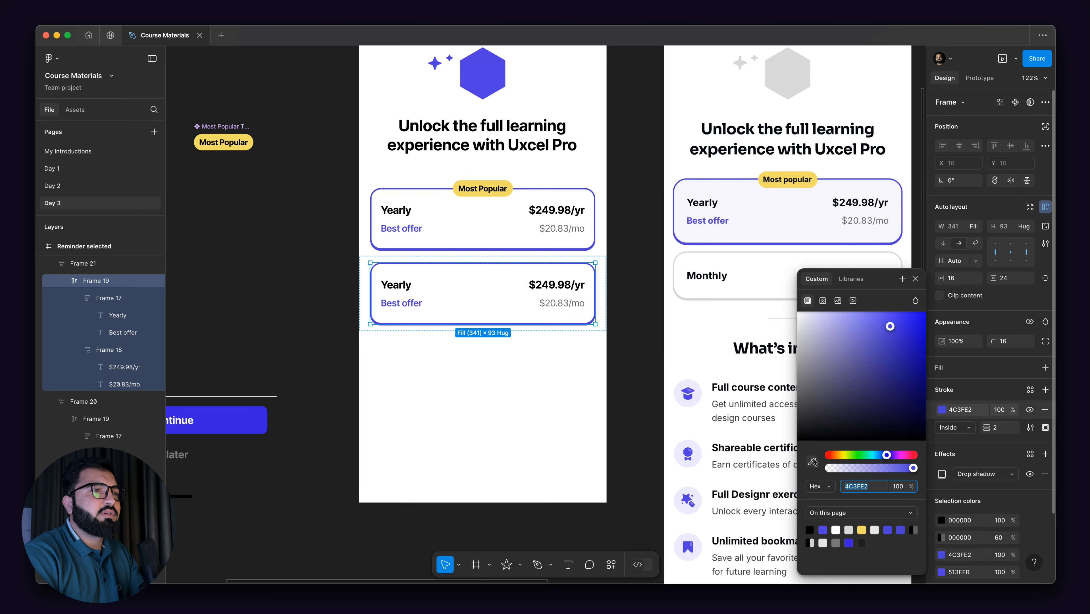
pyautogui.scroll(8, 670, 267)
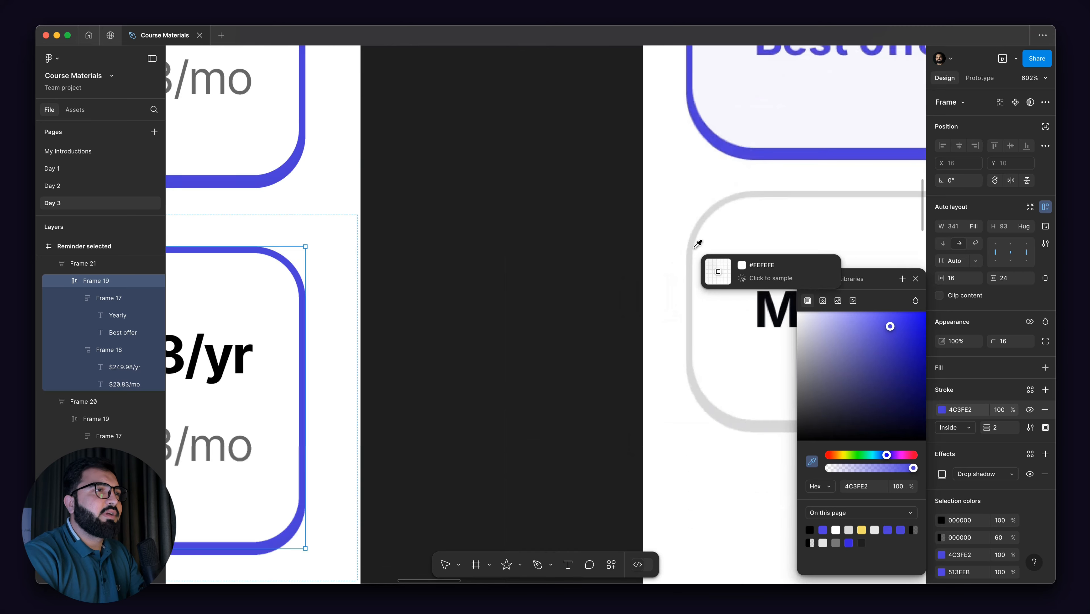
pyautogui.click(701, 227)
pyautogui.scroll(-6, 699, 234)
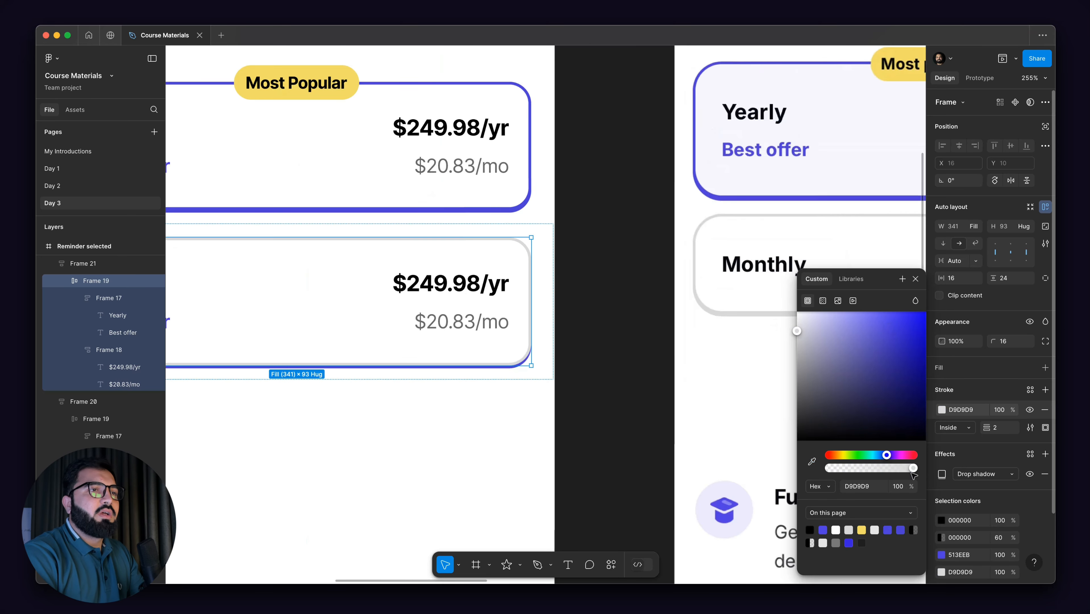
# - Copy the stroke's D9D9D9 value and apply it as the duplicated card's drop shadow color
pyautogui.click(962, 409)
pyautogui.hotkey('ctrl', 'c')
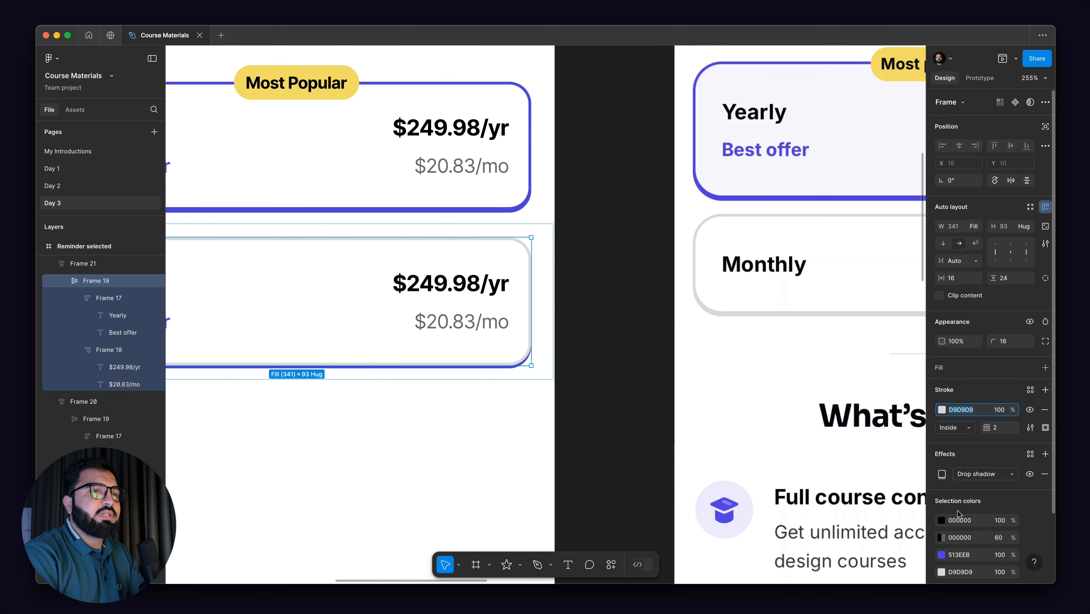
pyautogui.click(942, 474)
pyautogui.click(870, 534)
pyautogui.hotkey('ctrl', 'v')
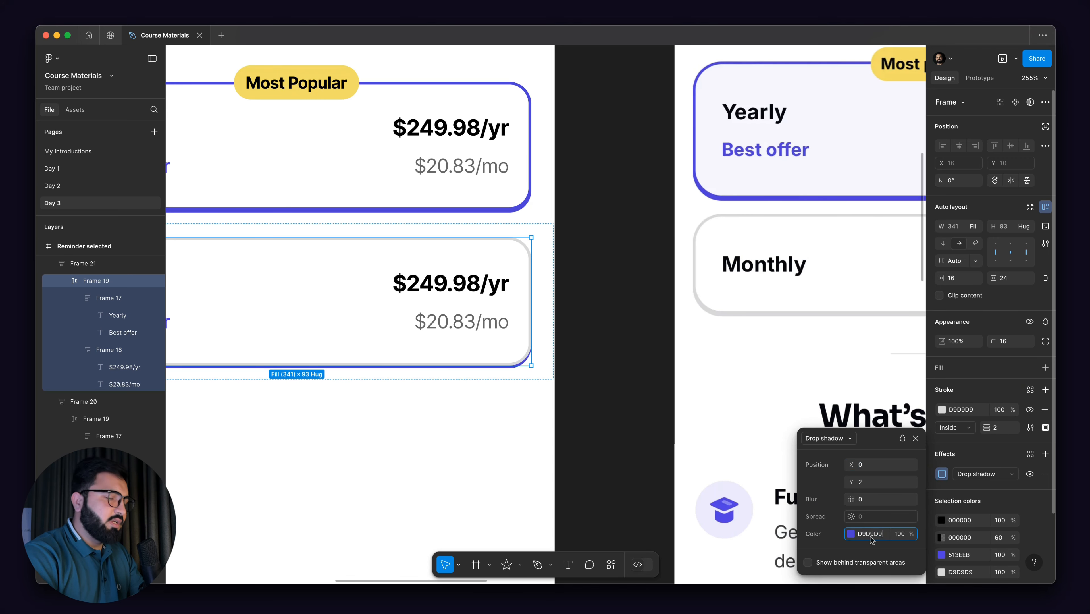
pyautogui.press('Return')
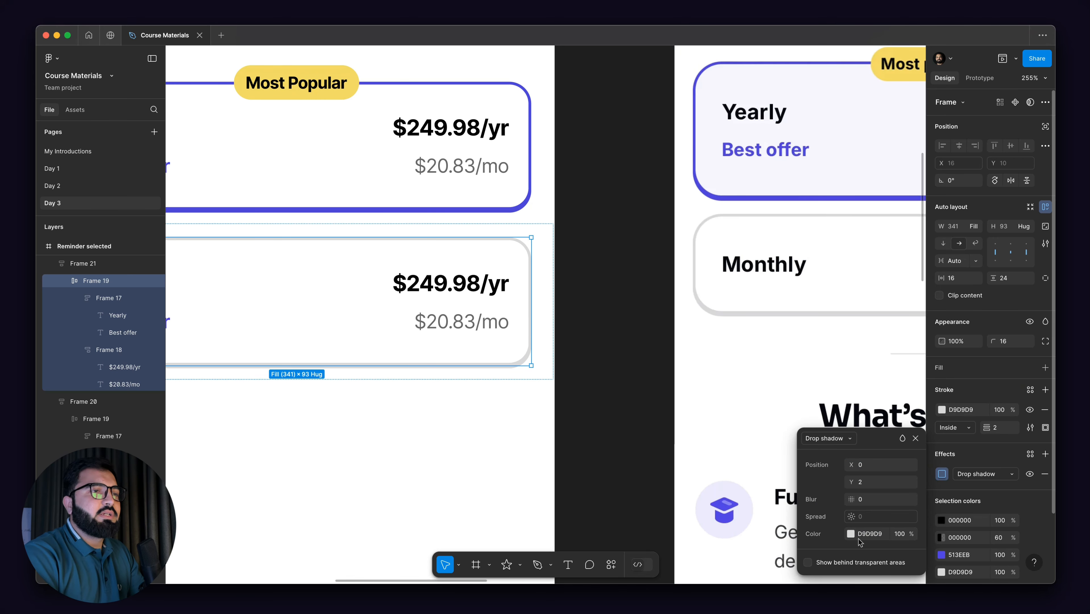
pyautogui.scroll(-5, 638, 335)
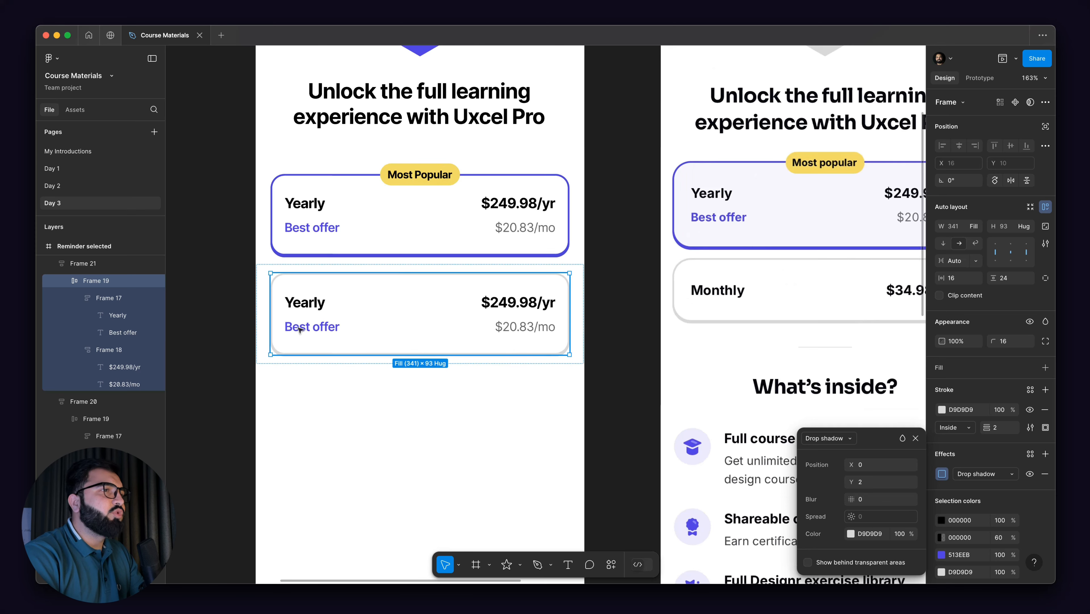
# - Delete the Best offer and $20.83/mo texts from the duplicated card
pyautogui.scroll(-2, 303, 327)
pyautogui.keyDown('super'); pyautogui.click(321, 327); pyautogui.keyUp('super')
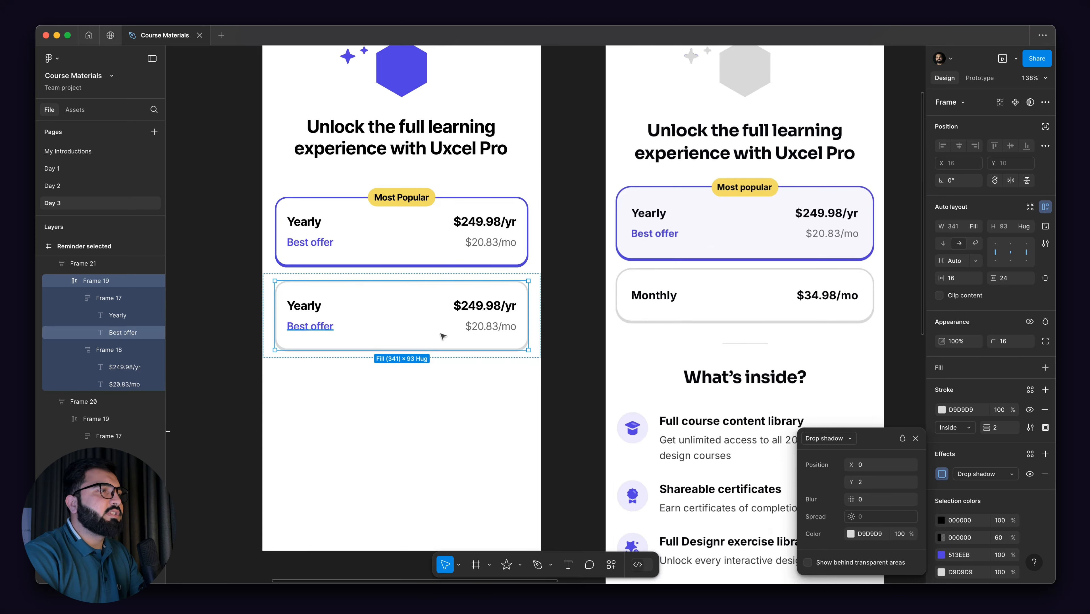
pyautogui.keyDown('shift'); pyautogui.click(488, 329); pyautogui.keyUp('shift')
pyautogui.press('Delete')
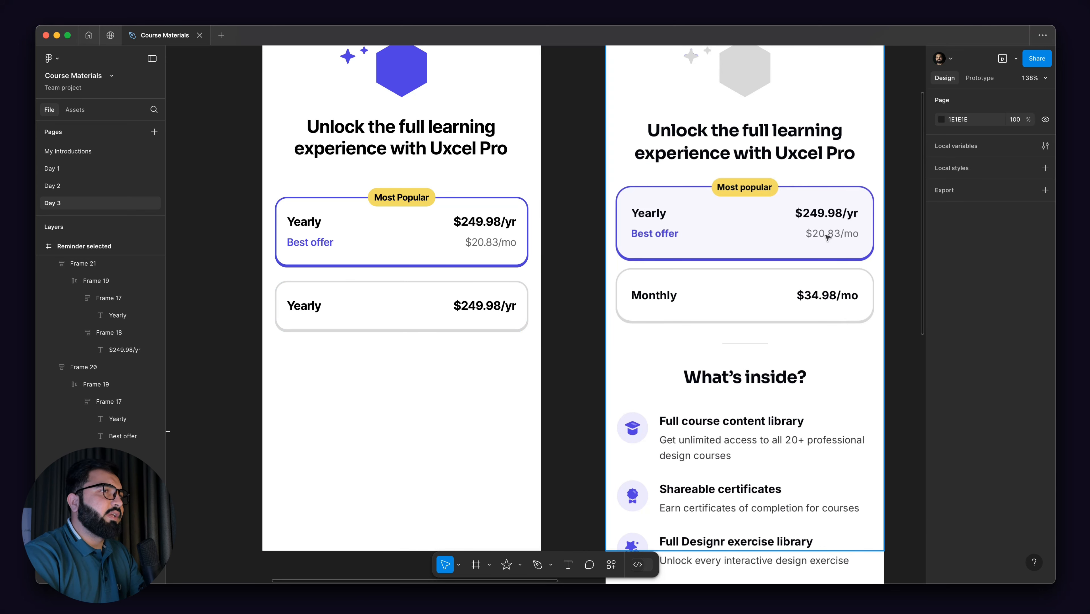
pyautogui.hscroll(-2, 401, 297)
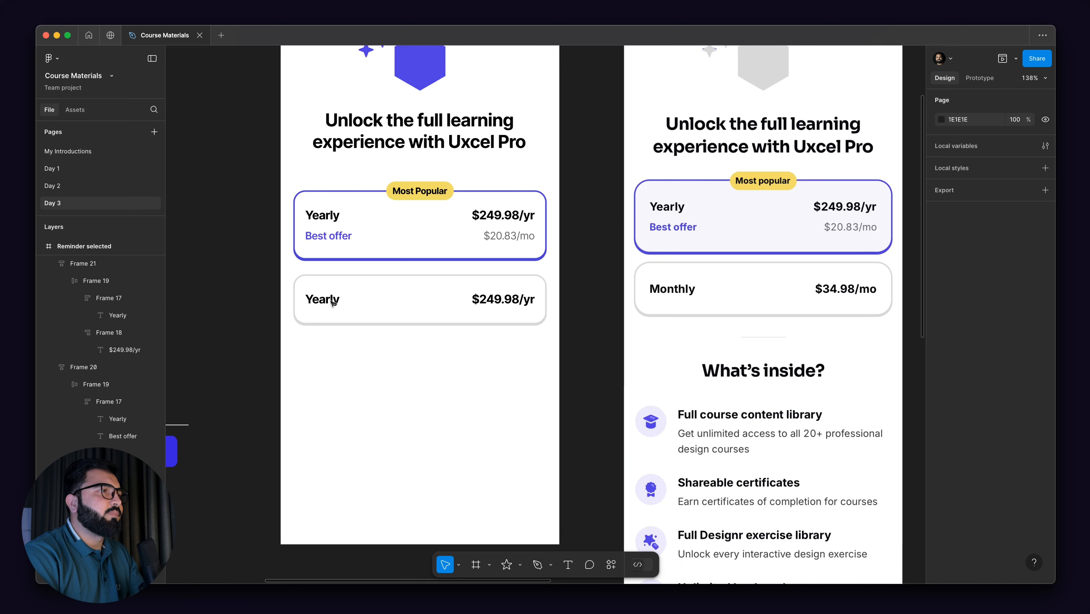
# - Change the duplicated card's plan name to "Monthly" and its price to "$34.98/mo"
pyautogui.doubleClick(331, 301)
pyautogui.write('Monthly')
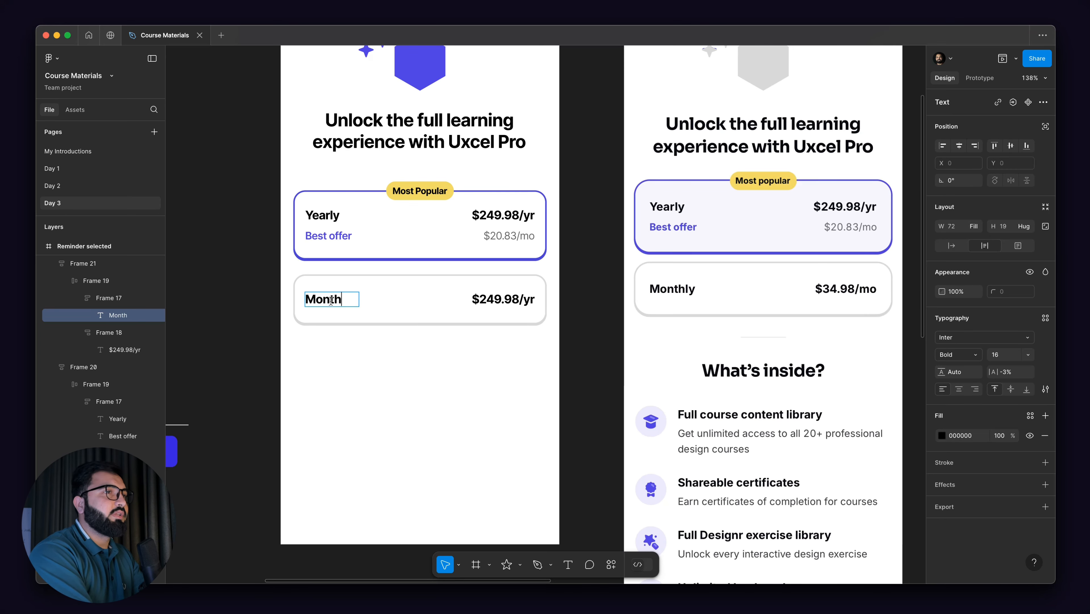
pyautogui.doubleClick(503, 301)
pyautogui.write('$')
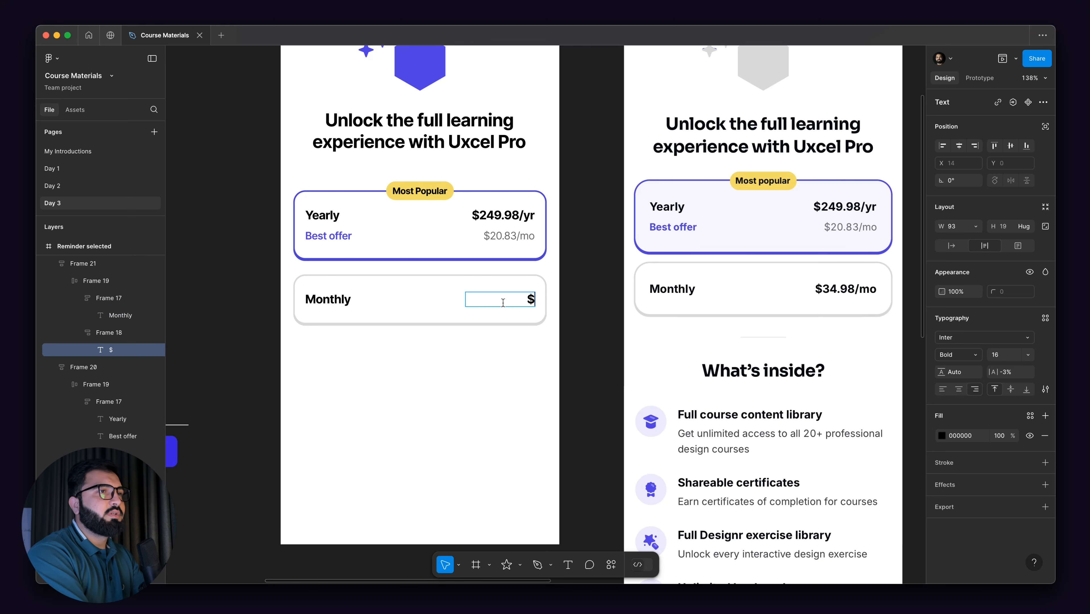
pyautogui.write('34.98/mo')
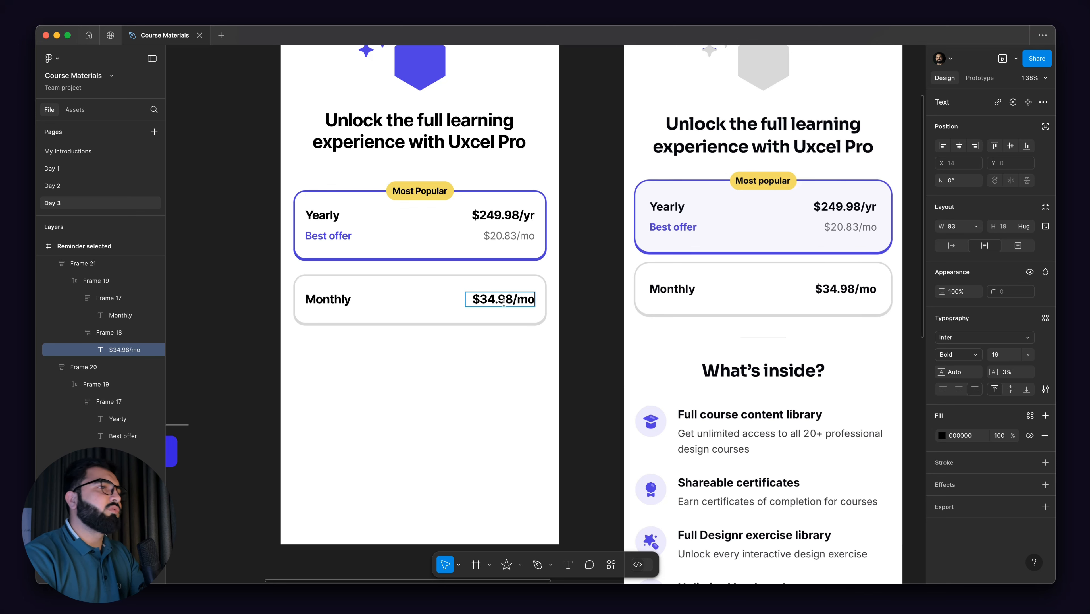
pyautogui.scroll(-2, 518, 234)
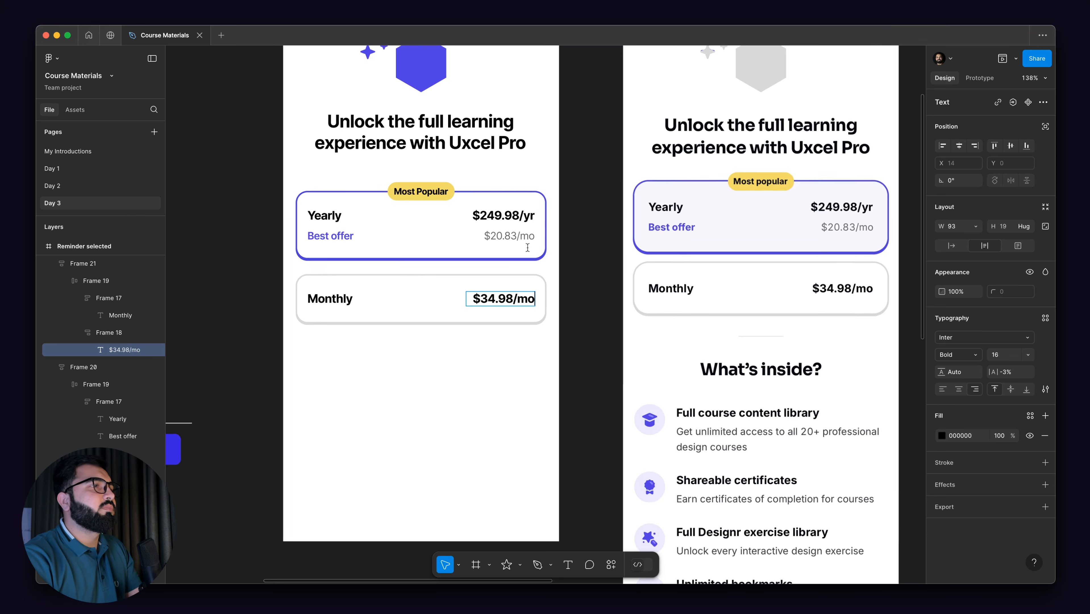
pyautogui.press('Escape')
pyautogui.hotkey('shift', 'Return')
pyautogui.hotkey('shift', 'Return')
pyautogui.press('alt')
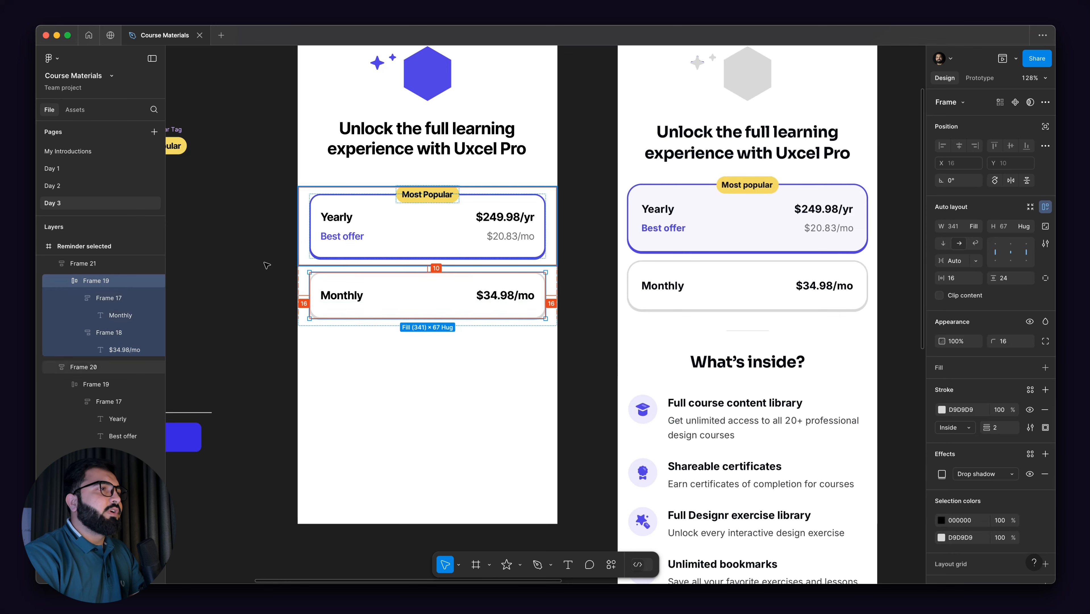
pyautogui.click(266, 263)
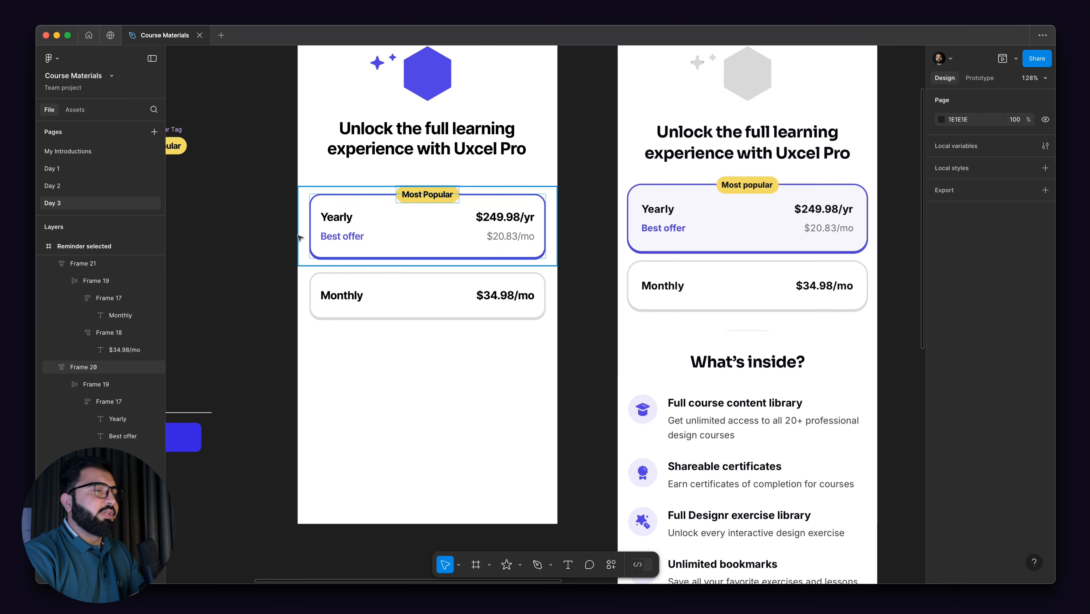
# - Set the vertical padding of both the Yearly and Monthly cards' outer frames to 6
pyautogui.scroll(-2, 295, 287)
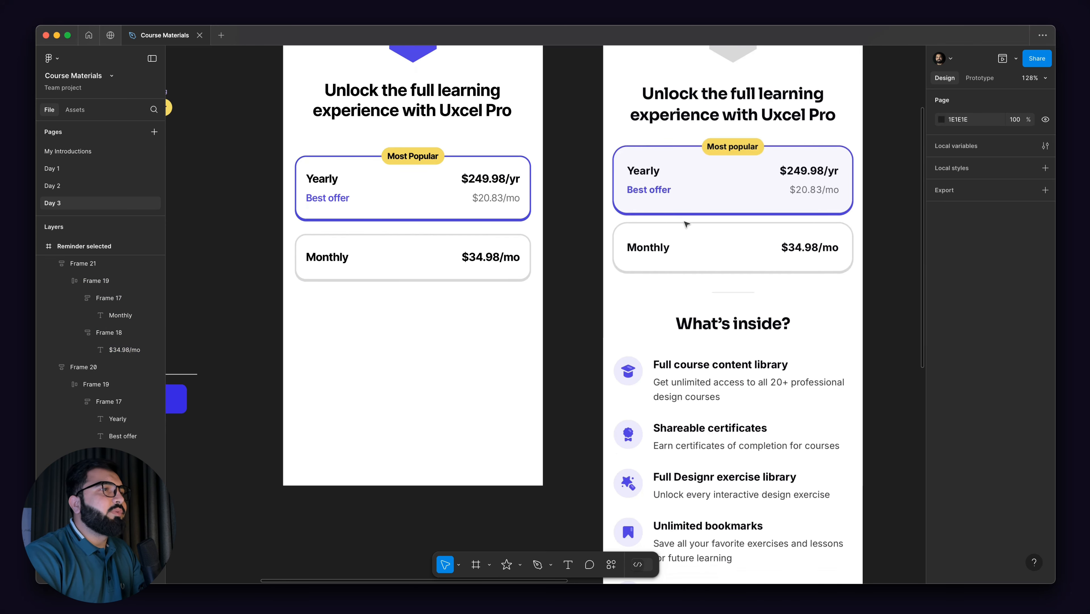
pyautogui.scroll(5, 686, 224)
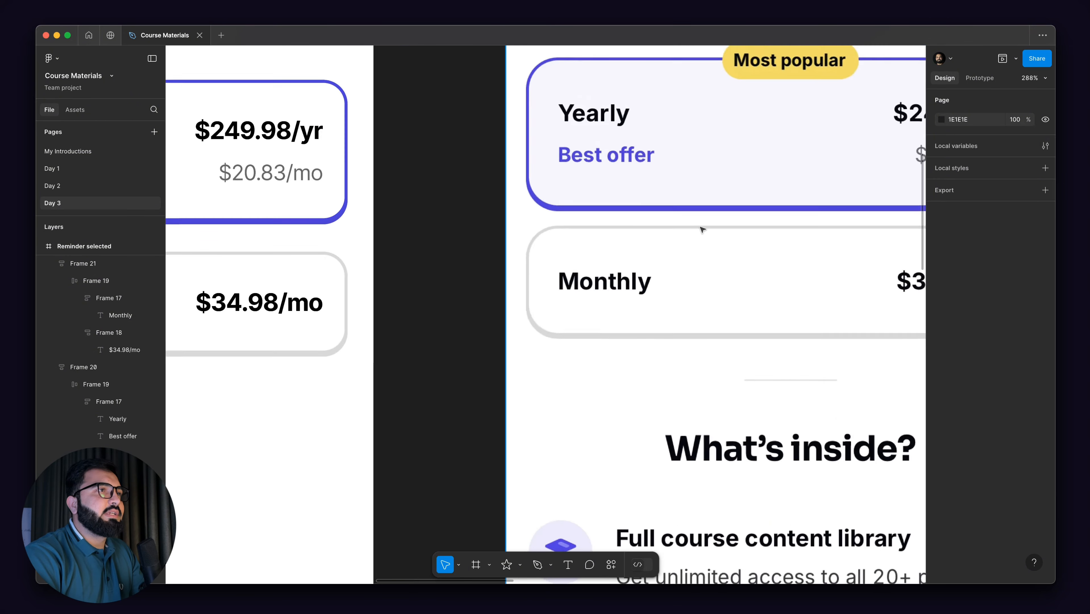
pyautogui.scroll(-5, 703, 230)
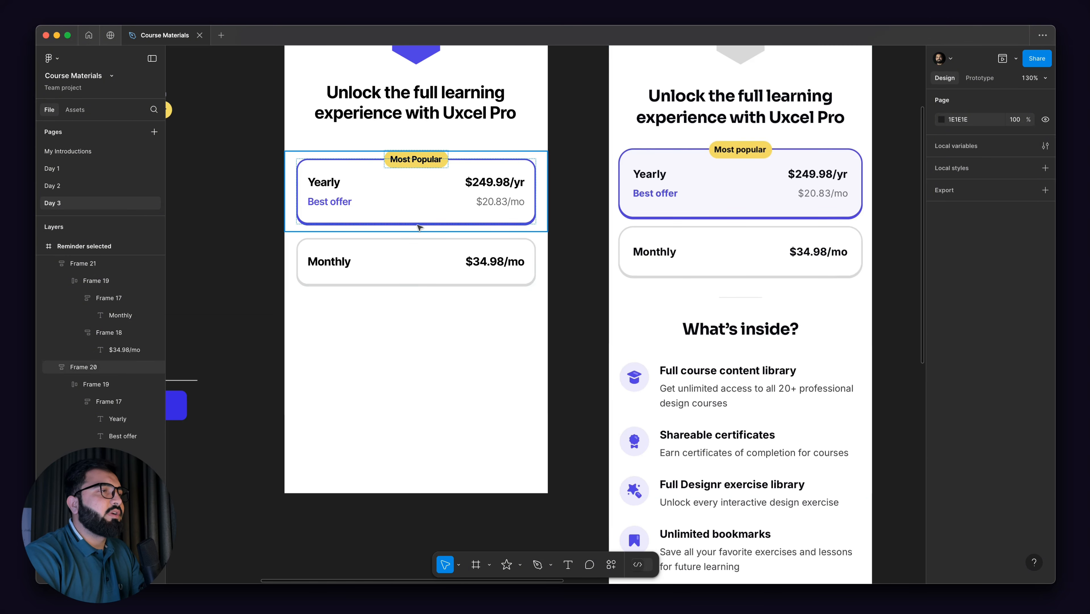
pyautogui.click(419, 227)
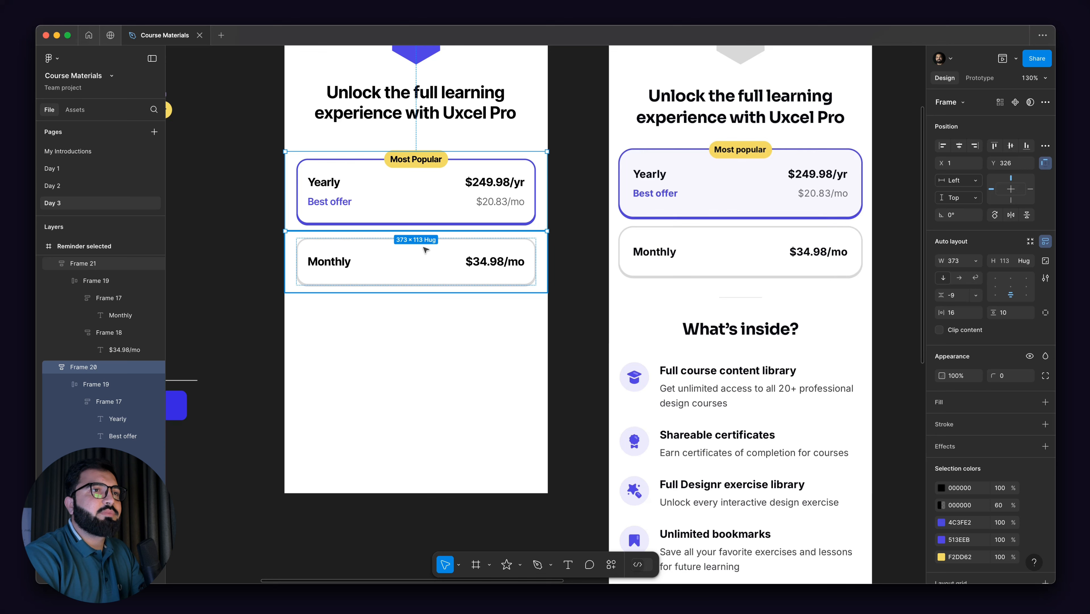
pyautogui.click(1007, 312)
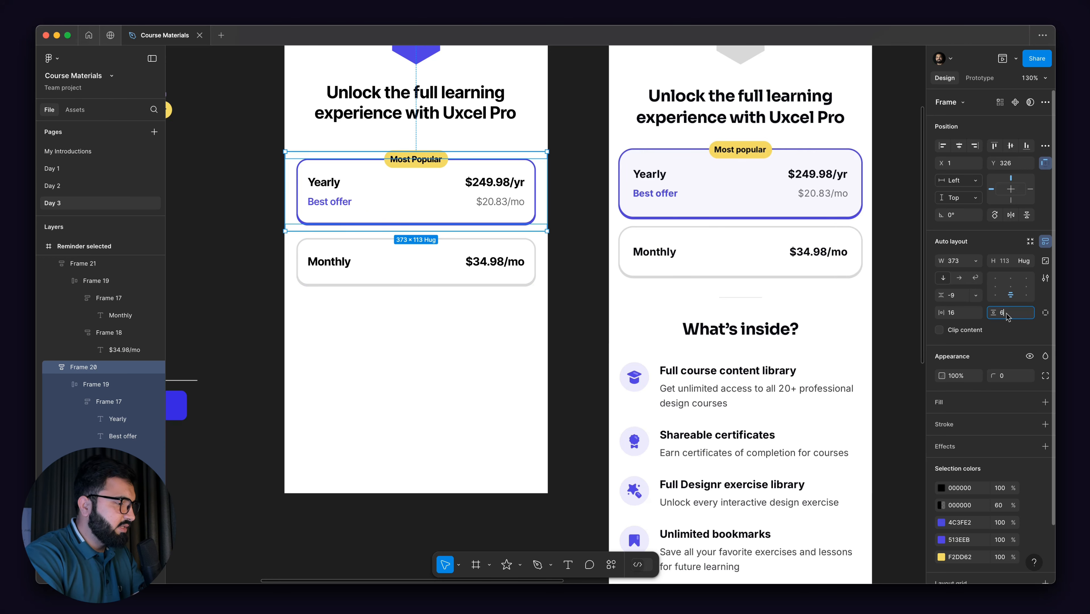
pyautogui.write('6')
pyautogui.press('Return')
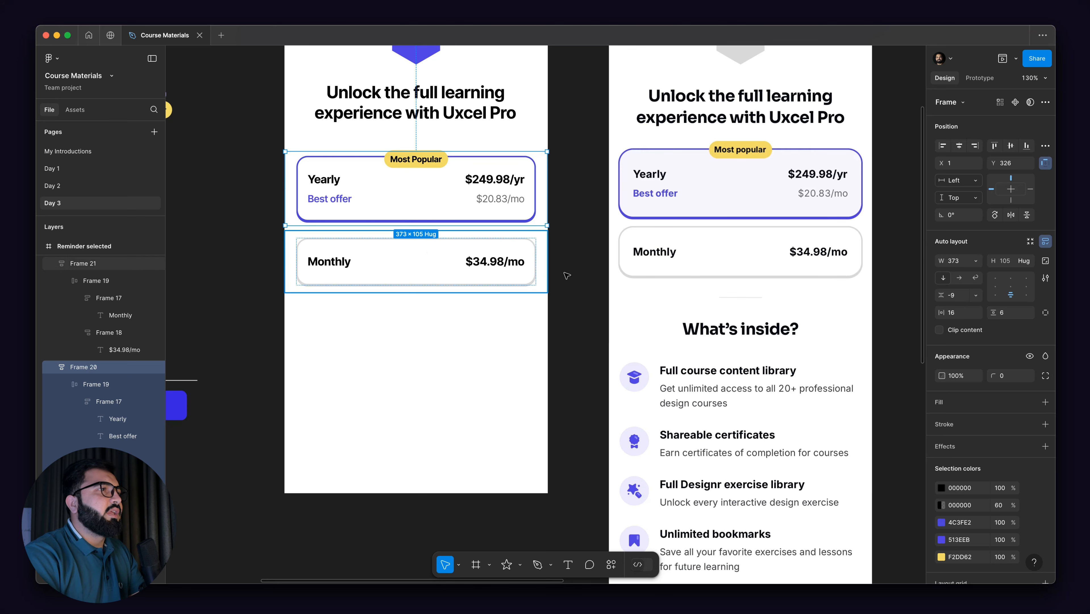
pyautogui.click(544, 275)
pyautogui.click(1011, 314)
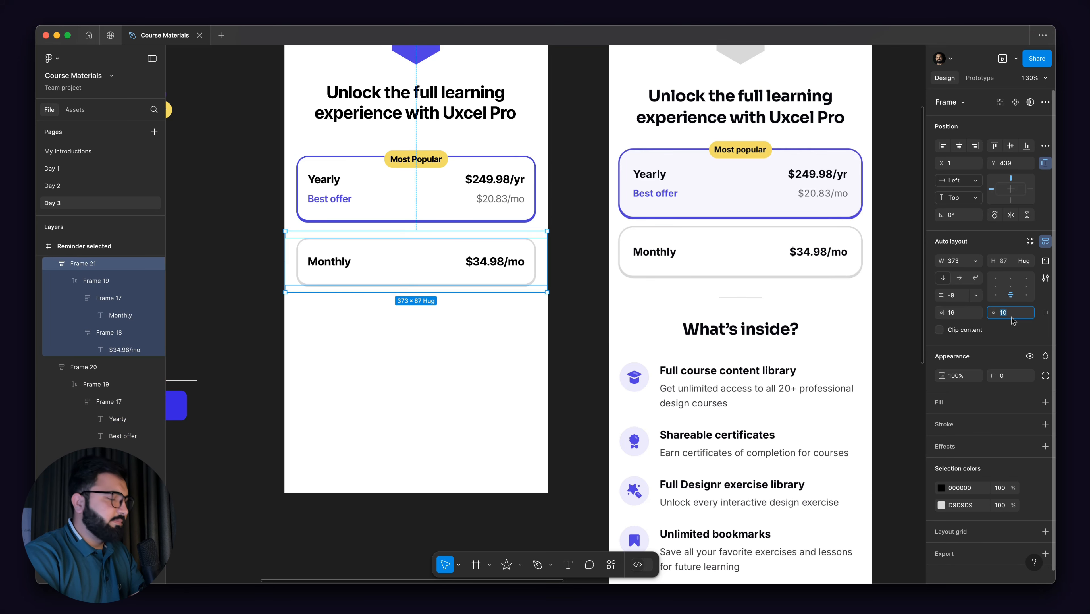
pyautogui.write('6')
pyautogui.press('Return')
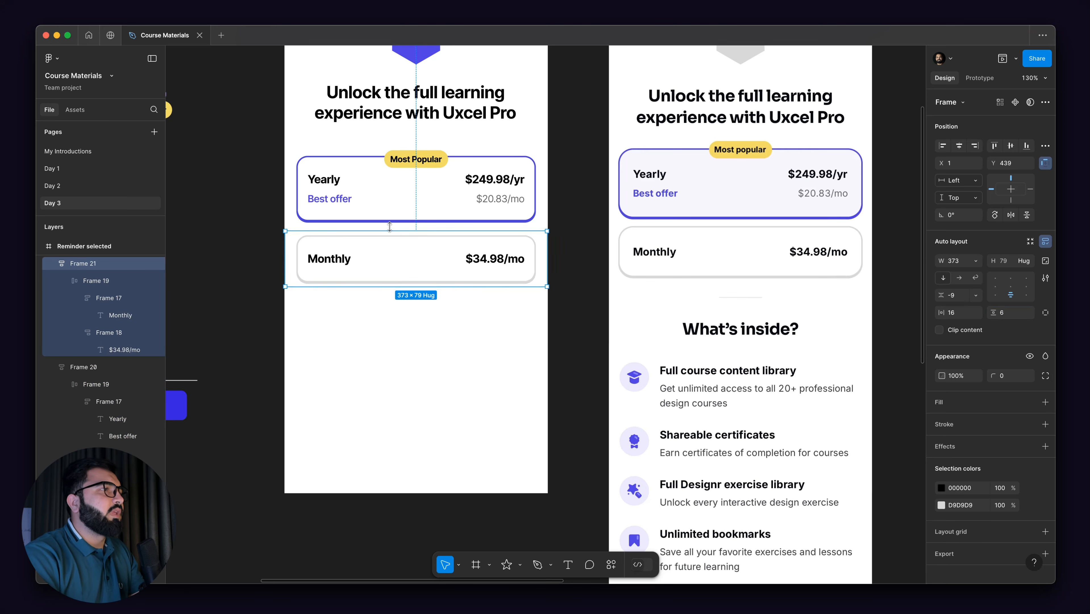
# - Nudge the Monthly card's outer frame up to Y 431, directly against the Yearly card's frame
pyautogui.scroll(5, 413, 277)
pyautogui.press('Up')
pyautogui.press('Up')
pyautogui.press('Up')
pyautogui.press('Up')
pyautogui.press('Up')
pyautogui.press('Up')
pyautogui.press('Up')
pyautogui.press('Up')
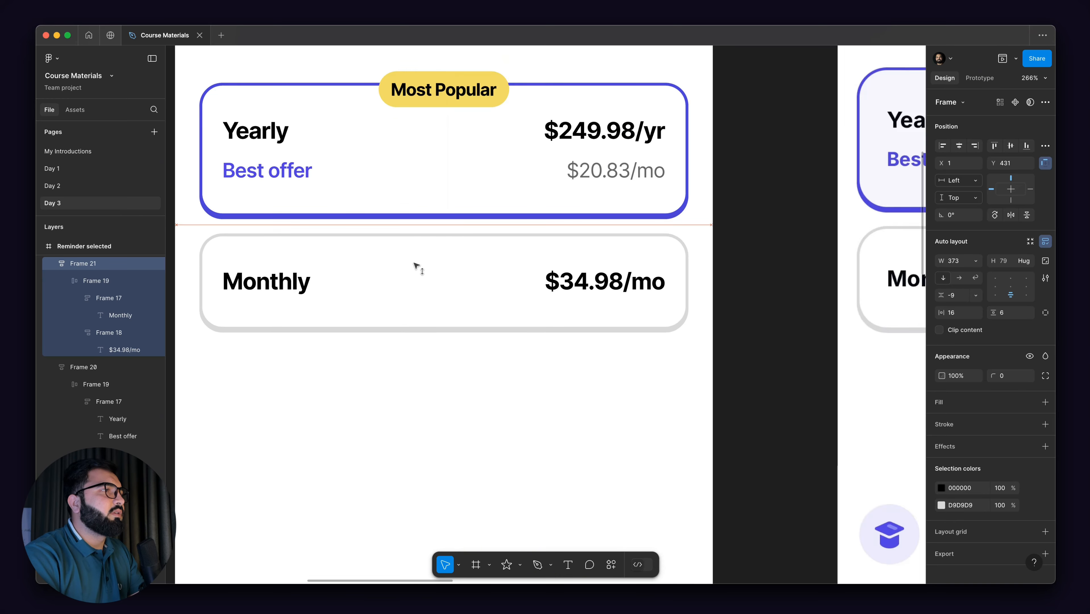
# - Wrap the Yearly and Monthly card frames together in one vertical auto layout frame
pyautogui.keyDown('shift'); pyautogui.click(692, 220); pyautogui.keyUp('shift')
pyautogui.scroll(-5, 692, 220)
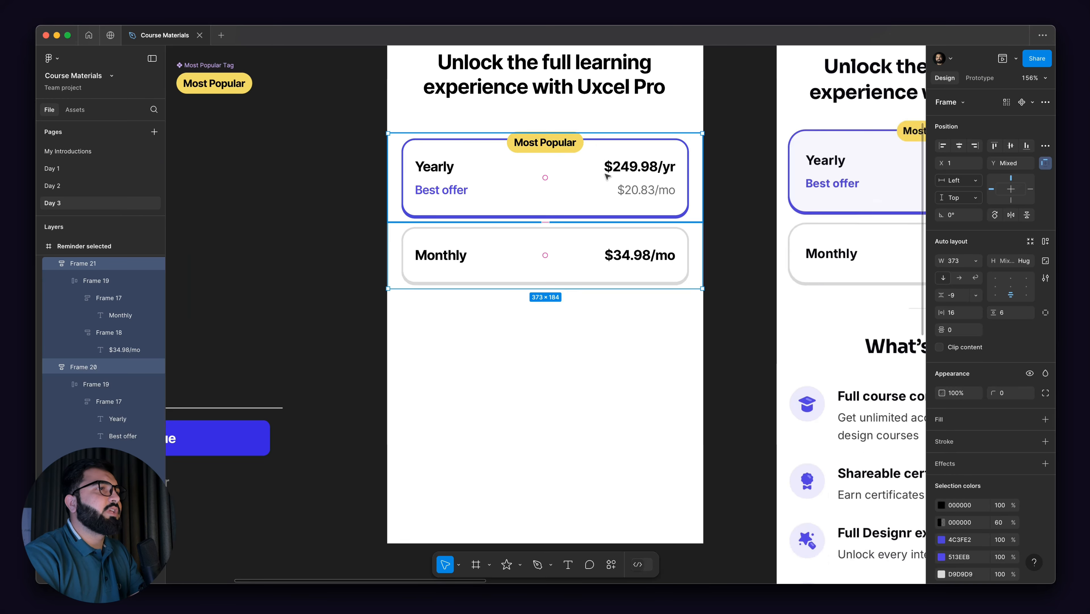
pyautogui.hotkey('shift', 'a')
pyautogui.moveTo(325, 125); pyautogui.dragTo(712, 273)
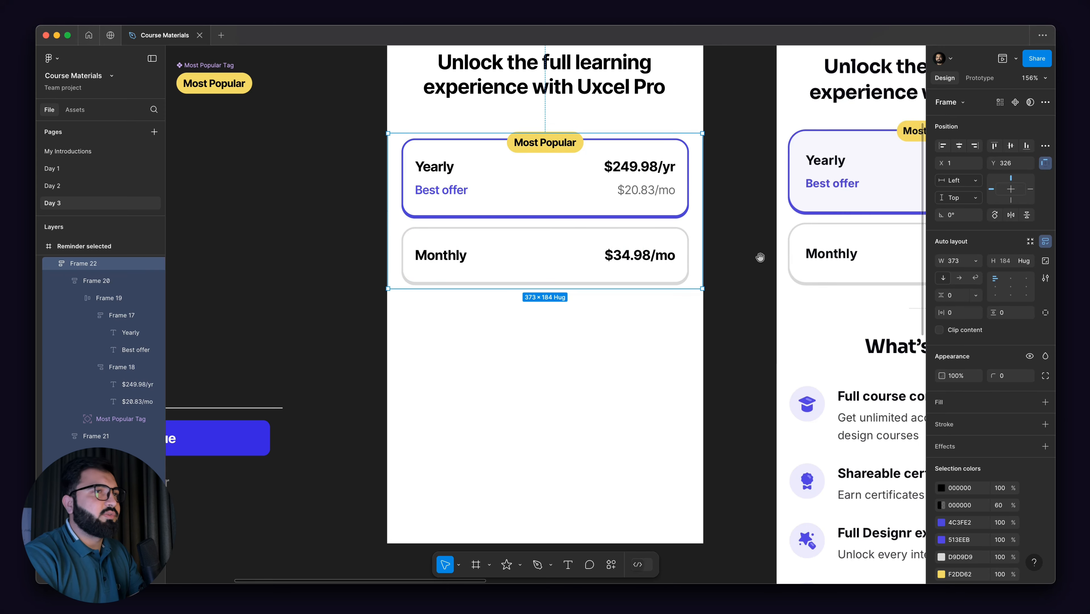
# - Duplicate the "Unlock the full learning experience" heading below the Monthly card and change its text to "What's inside?"
pyautogui.scroll(-5, 747, 245)
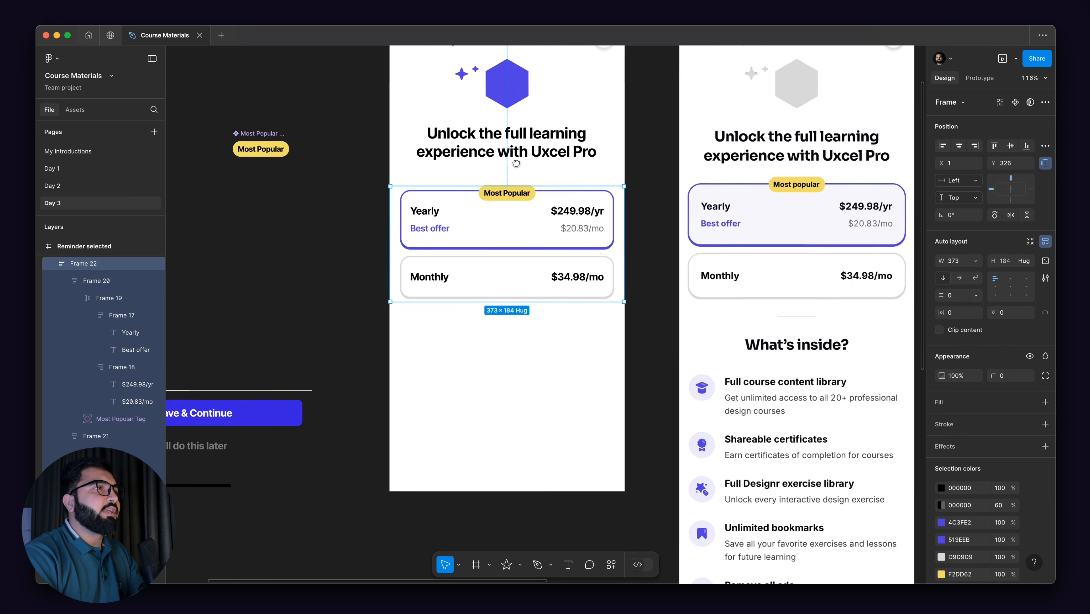
pyautogui.moveTo(521, 160); pyautogui.dragTo(508, 345)
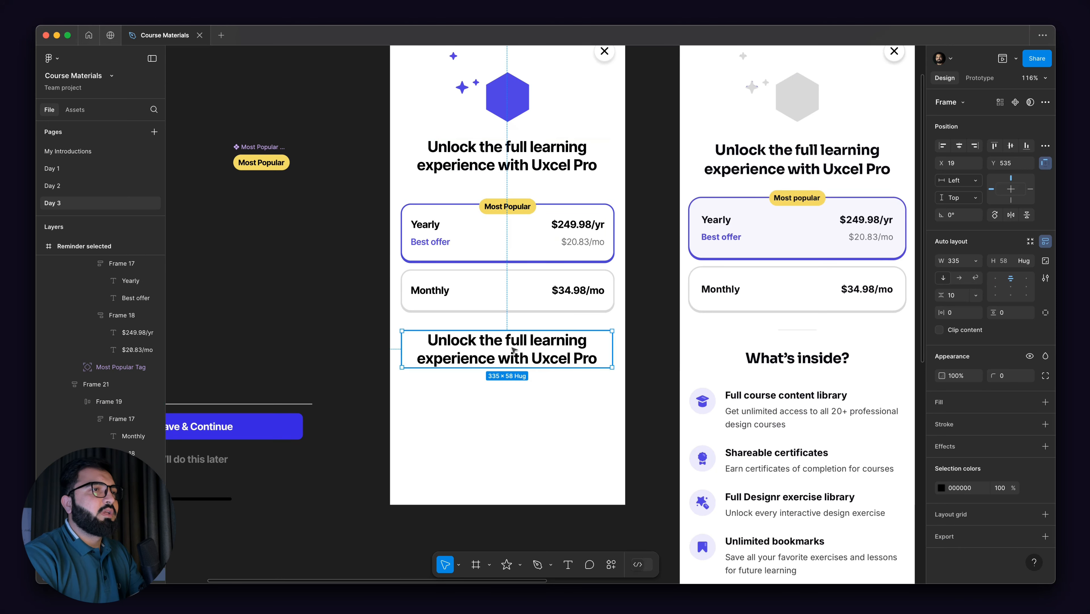
pyautogui.click(505, 354)
pyautogui.doubleClick(505, 353)
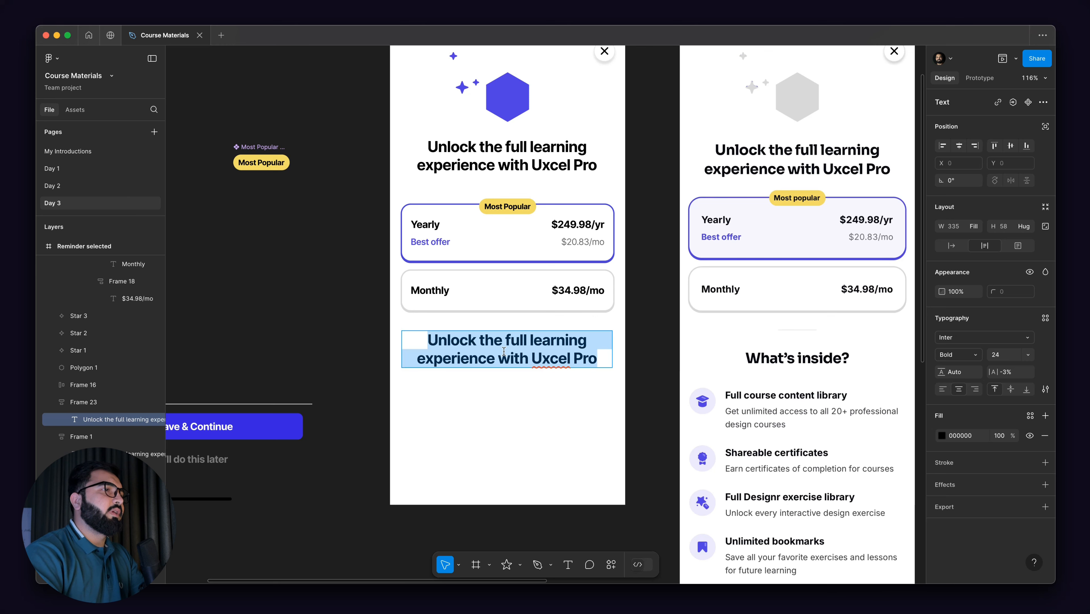
pyautogui.write('Whats')
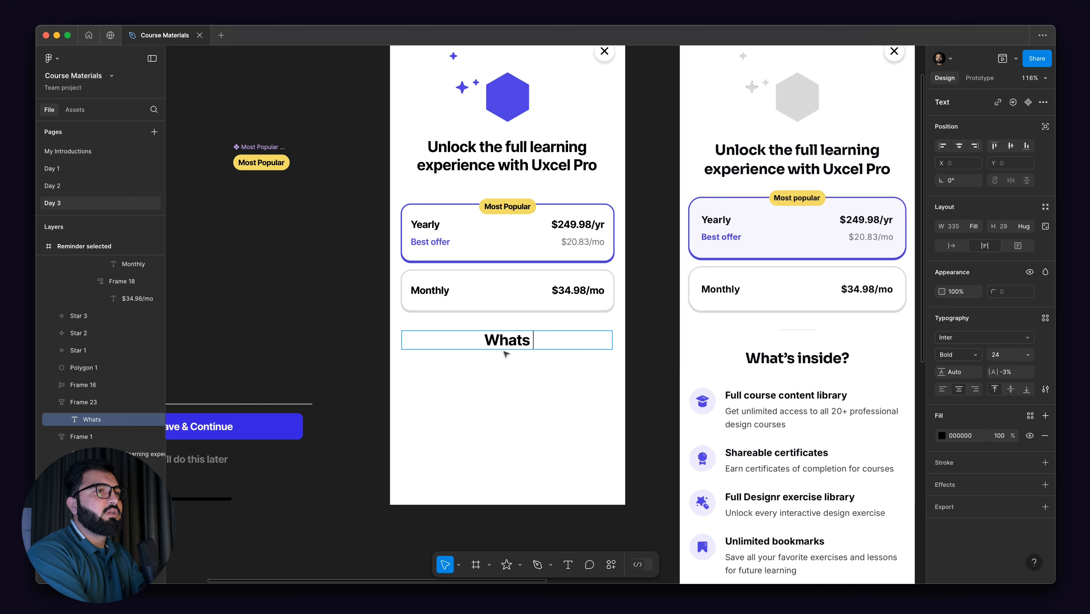
pyautogui.press('BackSpace')
pyautogui.press('BackSpace')
pyautogui.write("'s i")
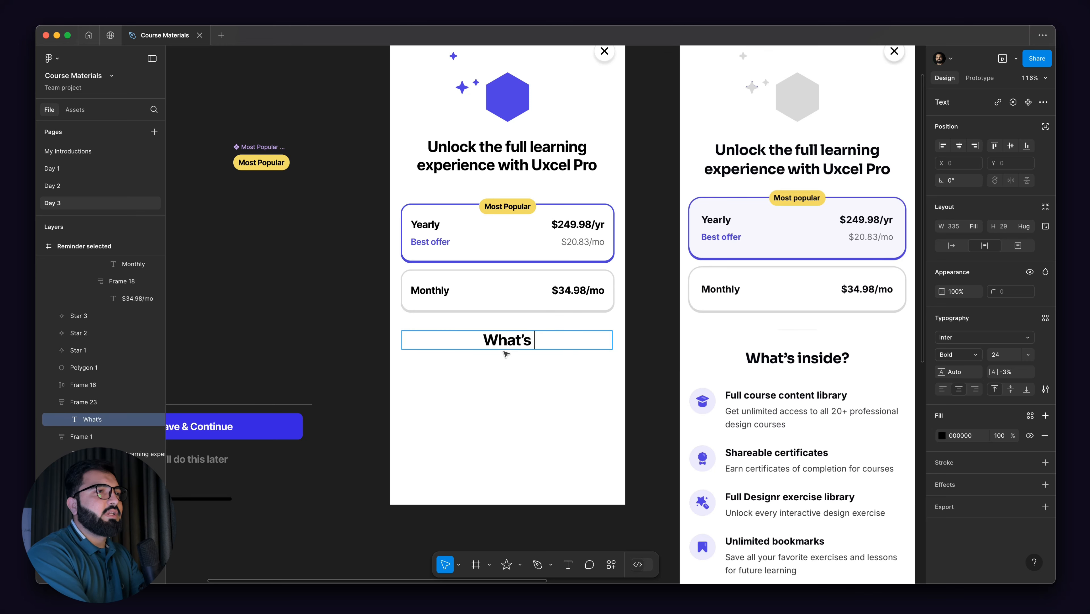
pyautogui.write('nside?')
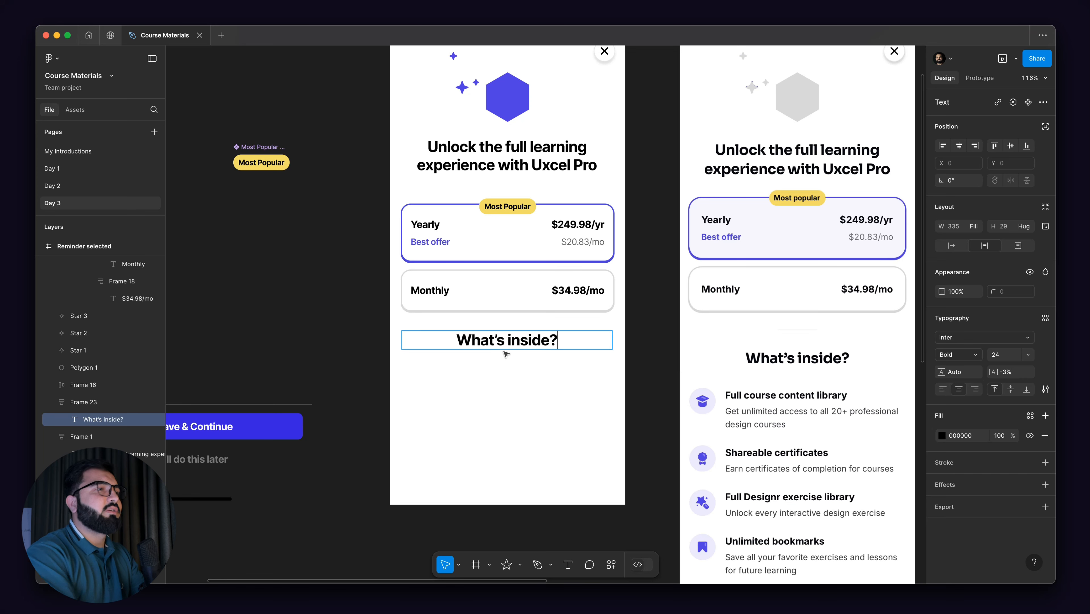
pyautogui.press('Escape')
pyautogui.press('Escape')
# - Duplicate the "What's inside?" text below the heading, left-align the copy and set its font size to 16
pyautogui.scroll(-5, 747, 335)
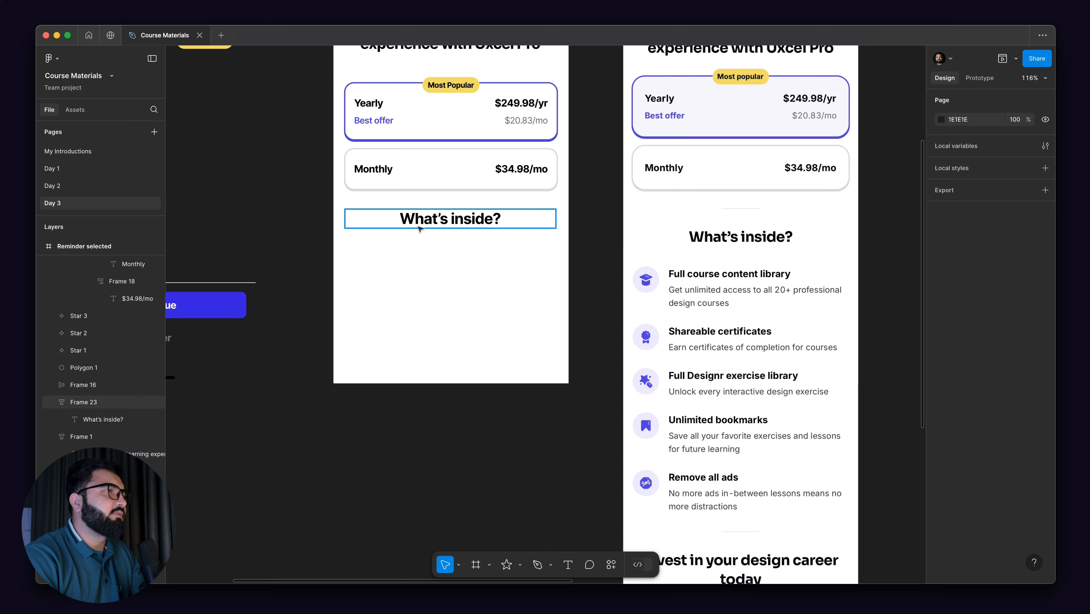
pyautogui.scroll(3, 436, 294)
pyautogui.moveTo(436, 294); pyautogui.dragTo(399, 271)
pyautogui.click(395, 222)
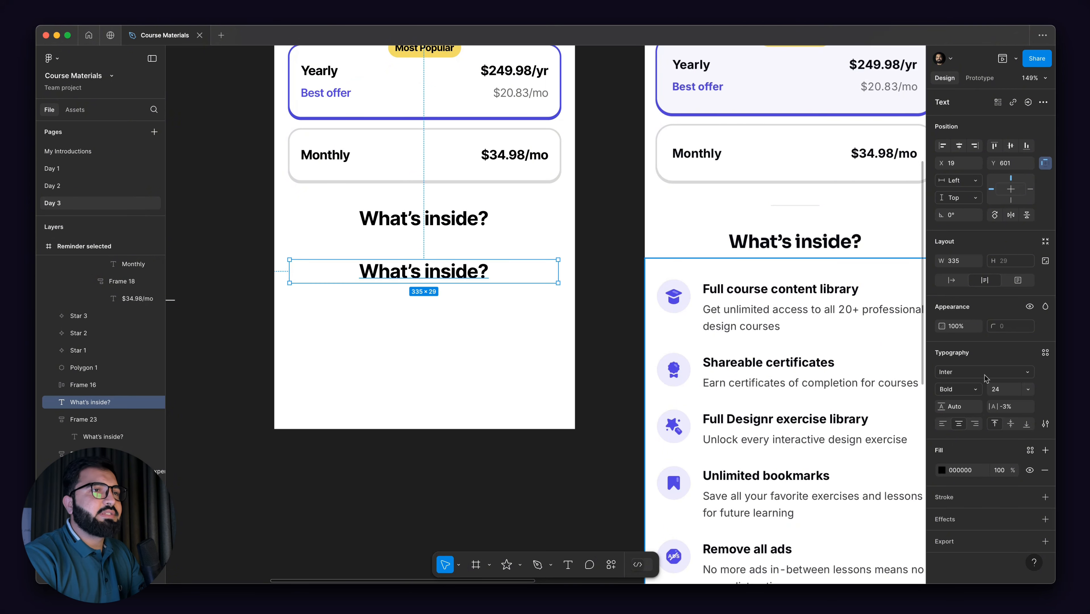
pyautogui.click(943, 425)
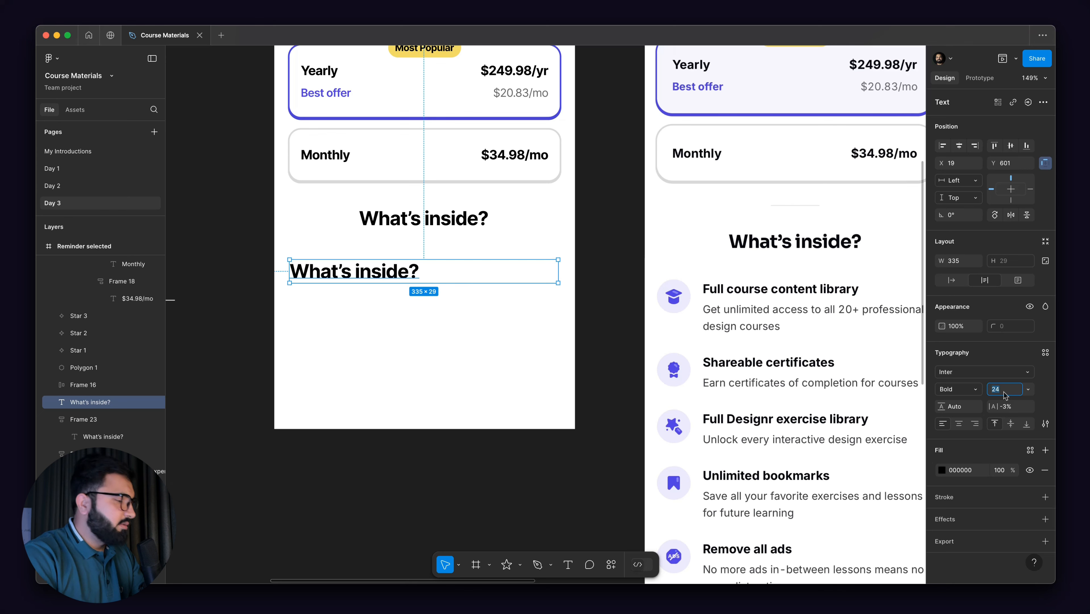
pyautogui.write('16')
pyautogui.press('Return')
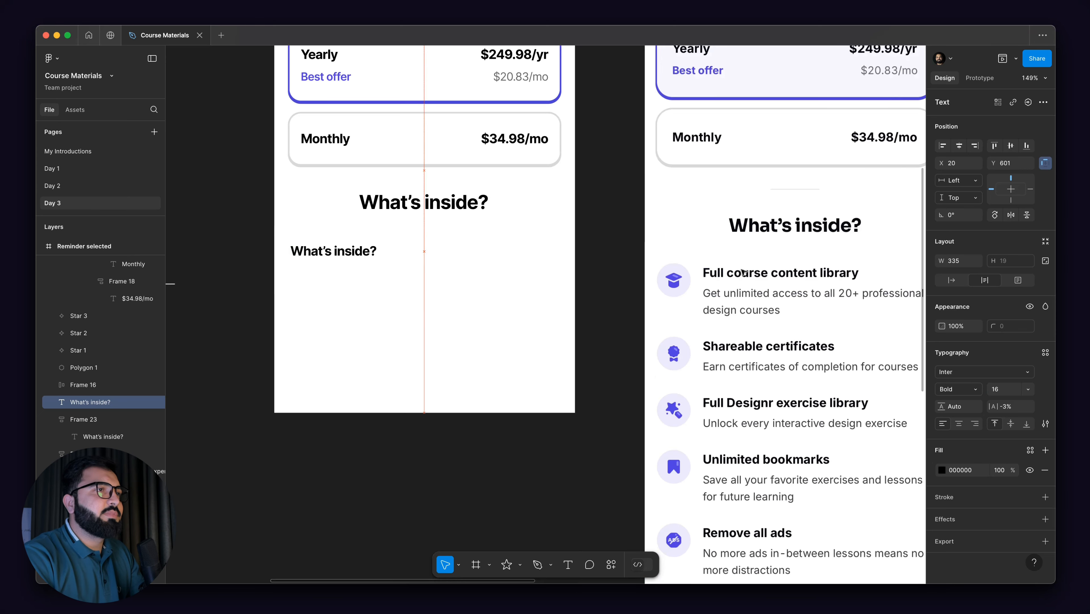
# - Overlay the size 16 text on the reference's first feature title to compare their sizes, and move it back
pyautogui.moveTo(315, 257); pyautogui.dragTo(715, 272)
pyautogui.scroll(5, 714, 270)
pyautogui.scroll(5, 712, 268)
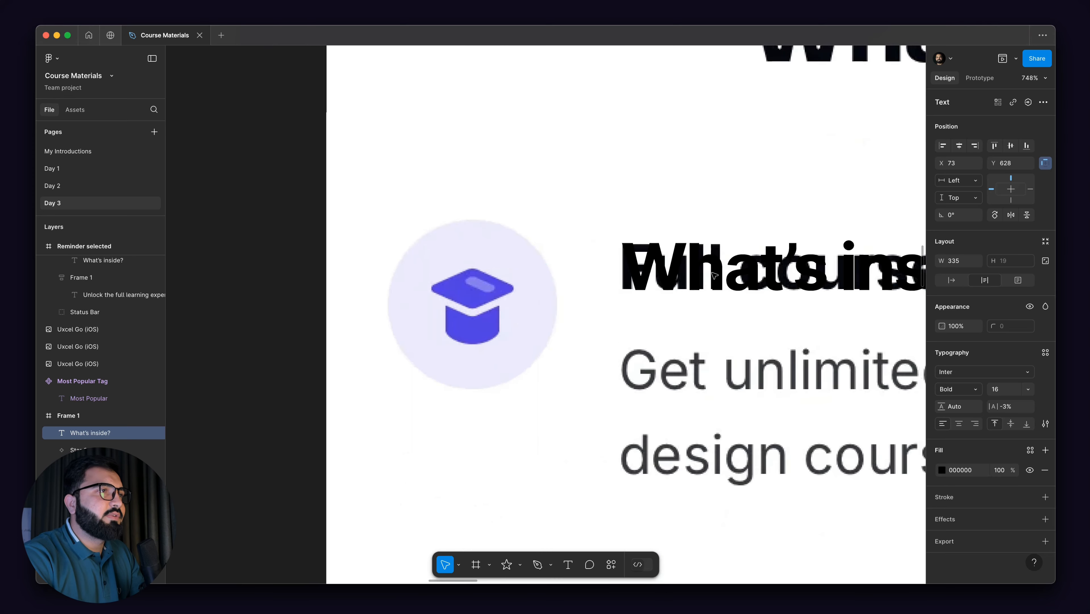
pyautogui.scroll(-10, 714, 274)
pyautogui.moveTo(713, 274); pyautogui.dragTo(285, 245)
# - Change the left-aligned text below the "What's inside?" heading to "Full course content library"
pyautogui.doubleClick(284, 245)
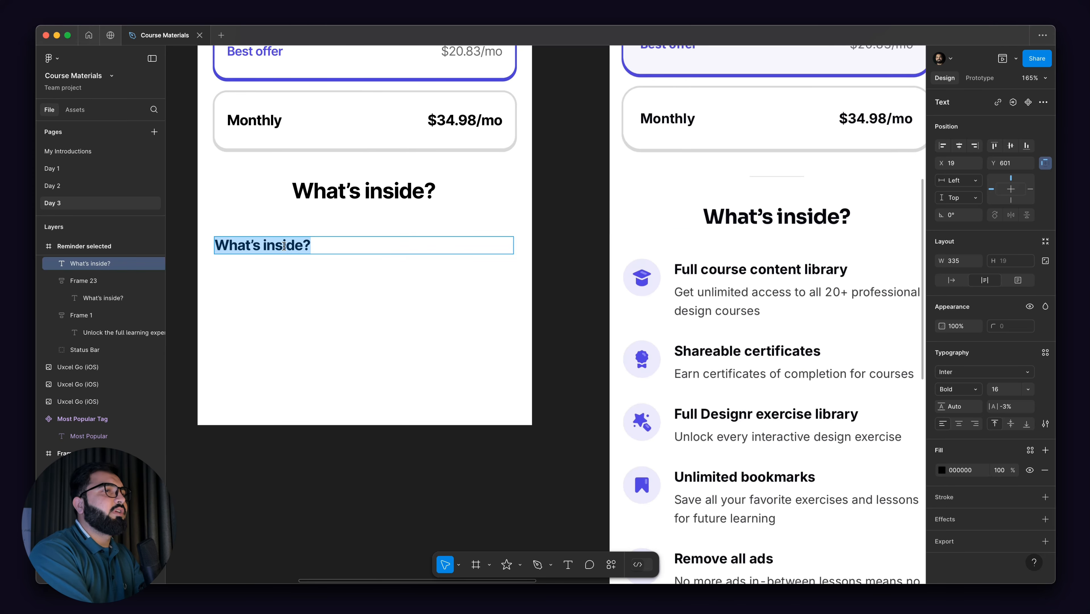
pyautogui.write('Full course')
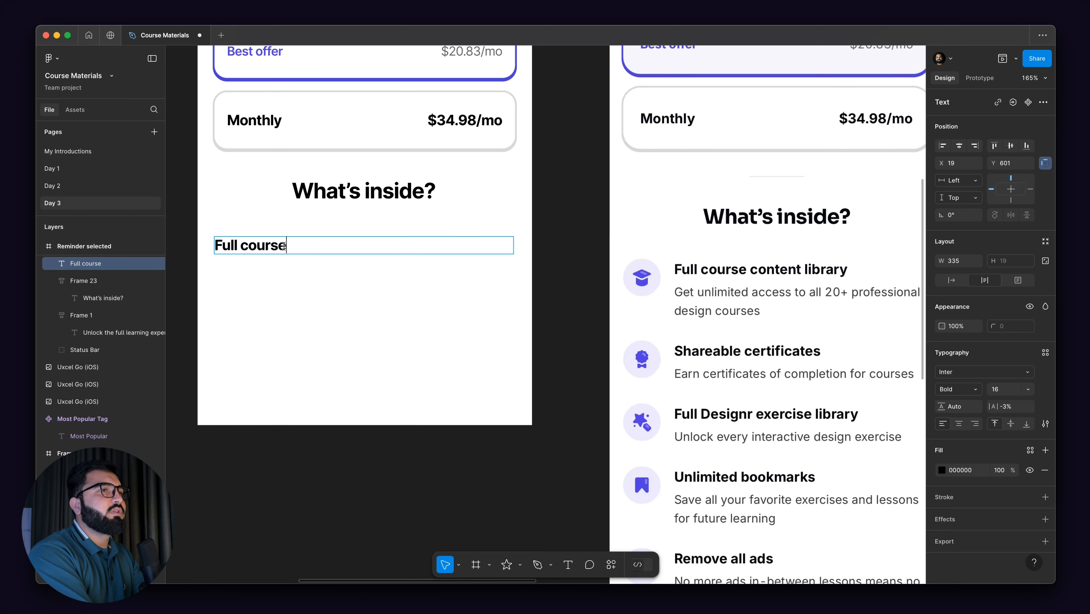
pyautogui.write(' content lib')
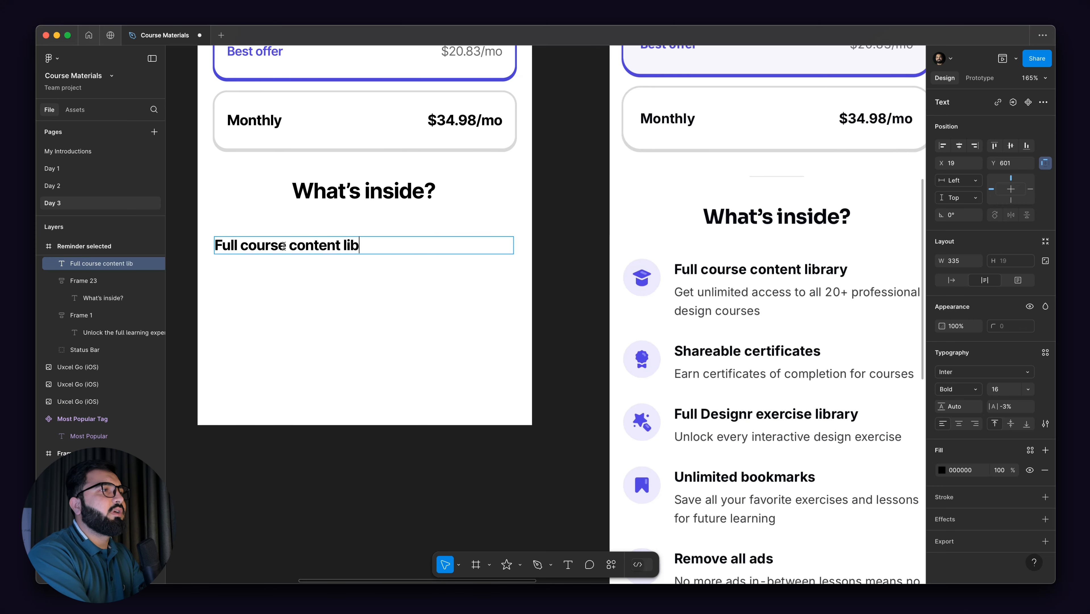
pyautogui.write('rary')
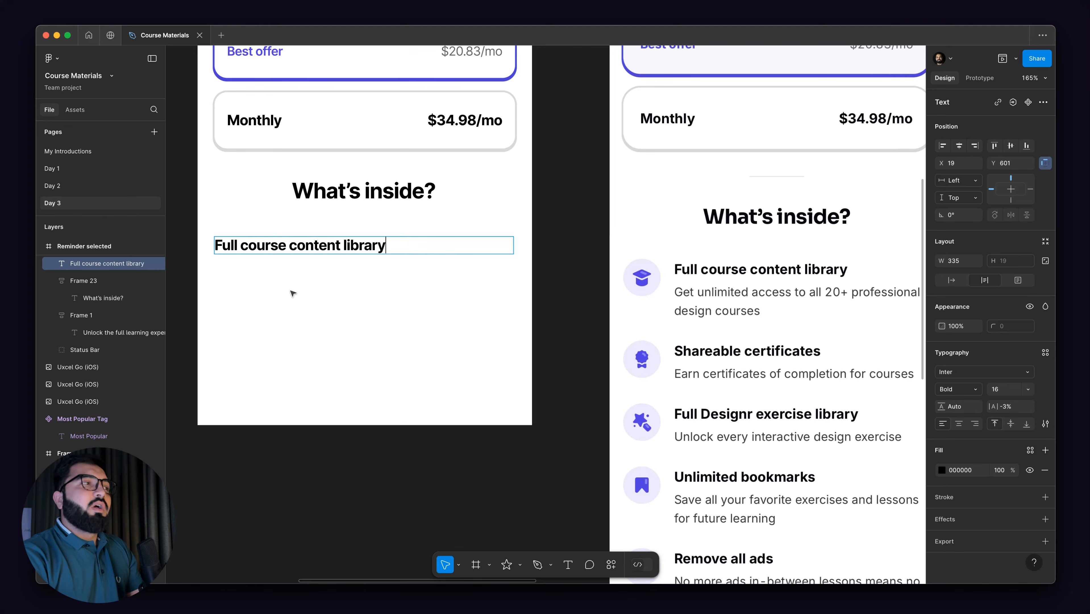
pyautogui.press('Escape')
pyautogui.scroll(1, 318, 287)
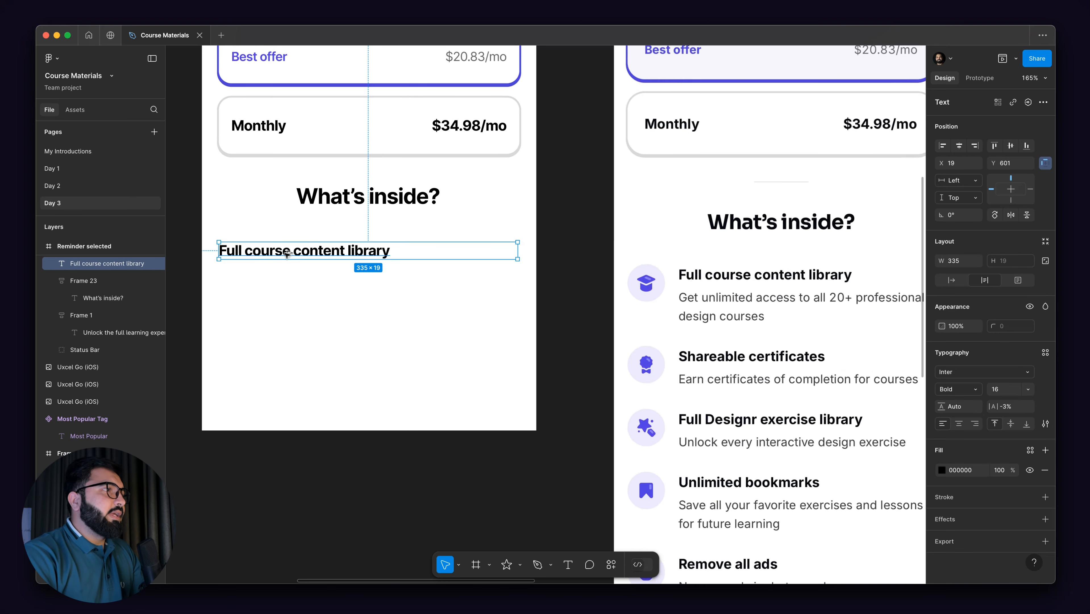
# - Duplicate the "Full course content library" title just below itself and start the copy's description text with "Get unlimited access to all 20+"
pyautogui.moveTo(286, 254); pyautogui.dragTo(292, 270)
pyautogui.doubleClick(303, 274)
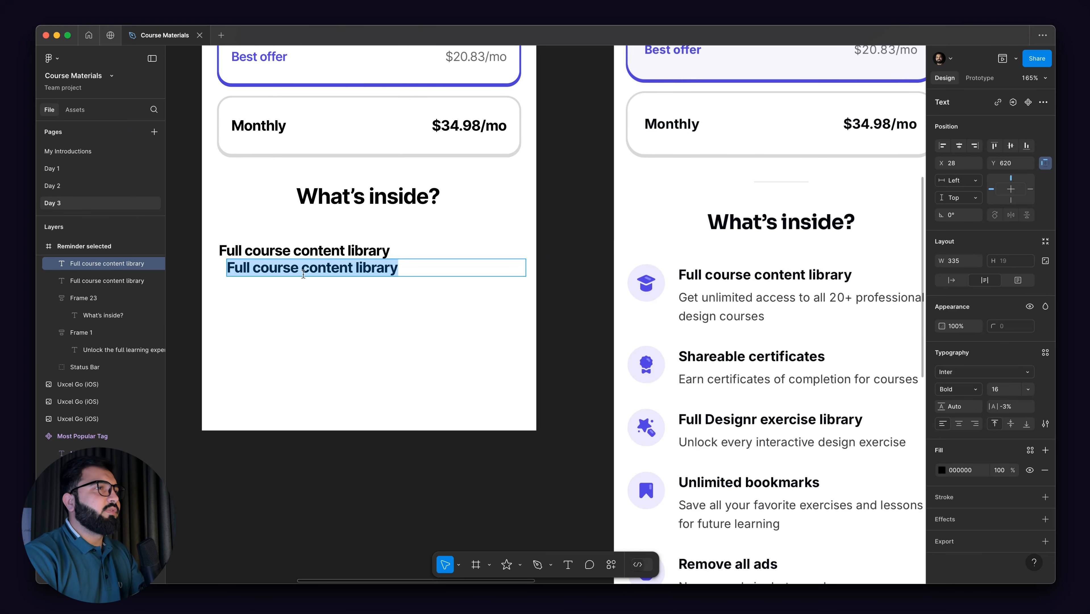
pyautogui.write('Get')
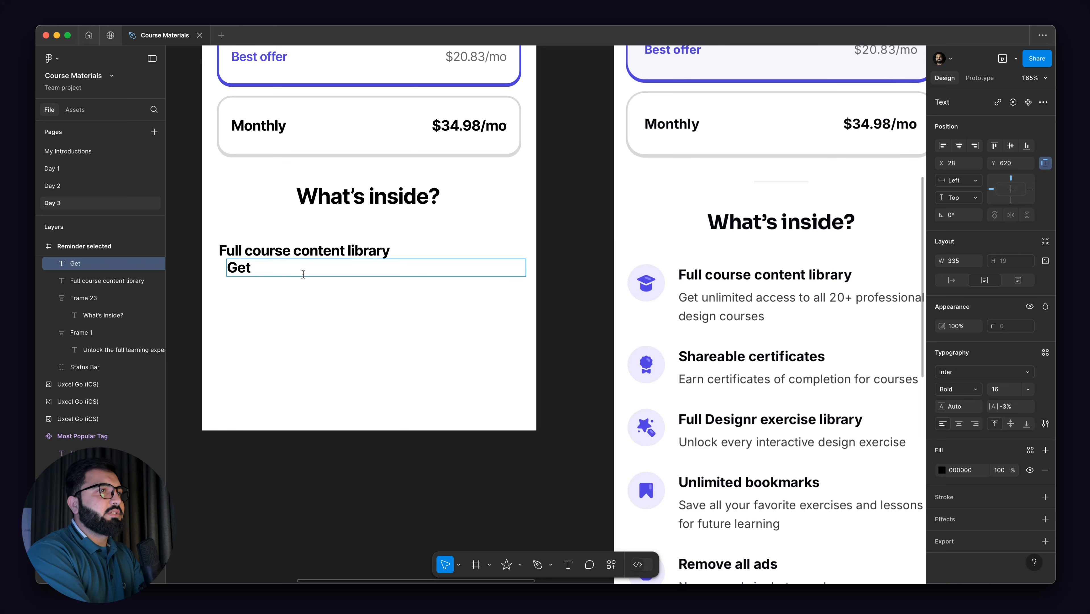
pyautogui.write(' unlimite')
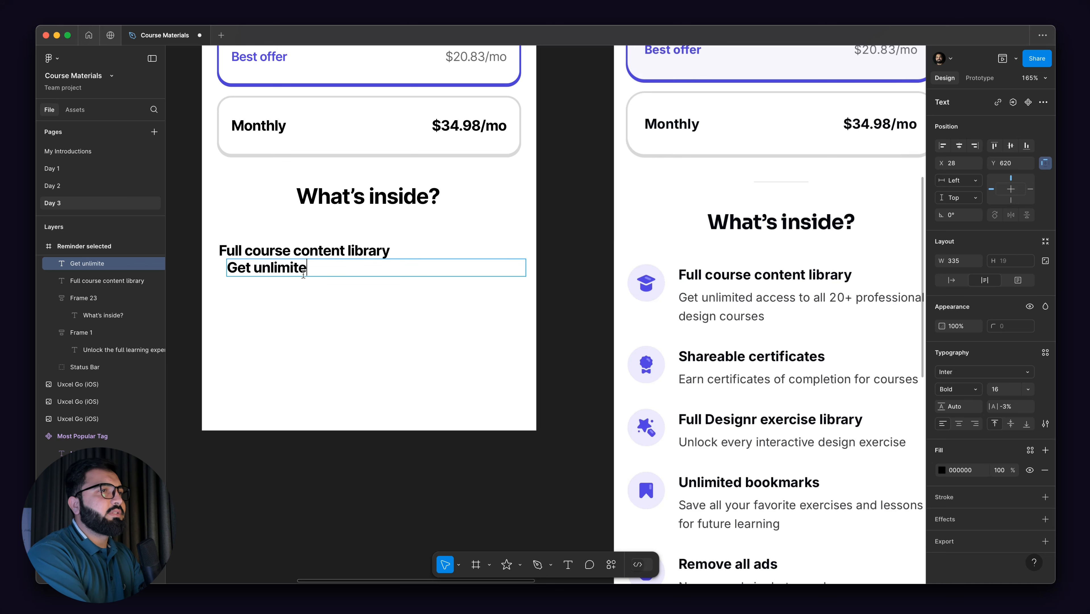
pyautogui.write('d access ')
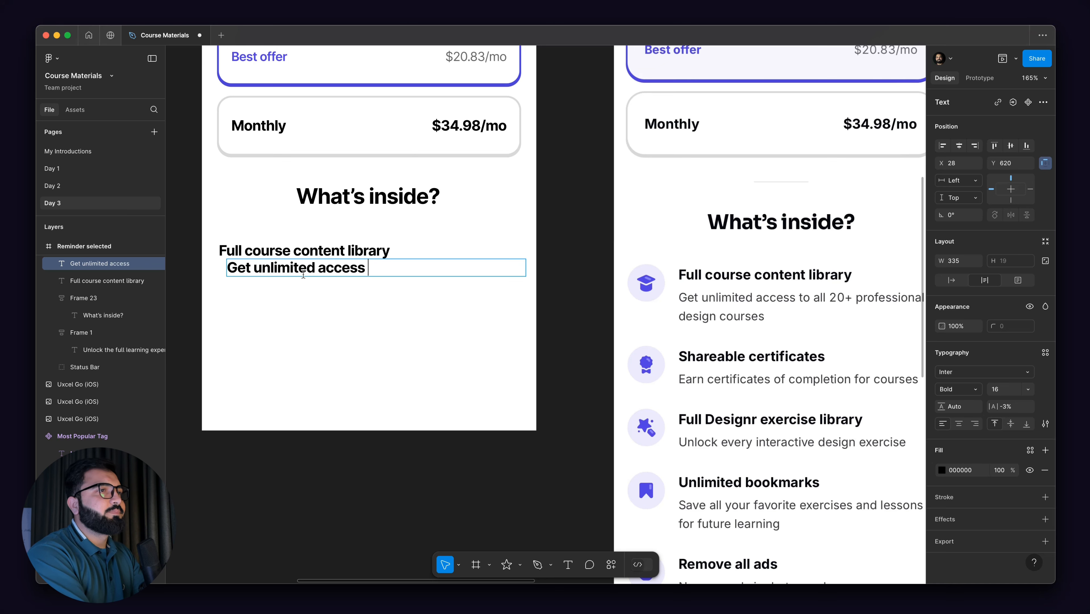
pyautogui.write('to all 20#')
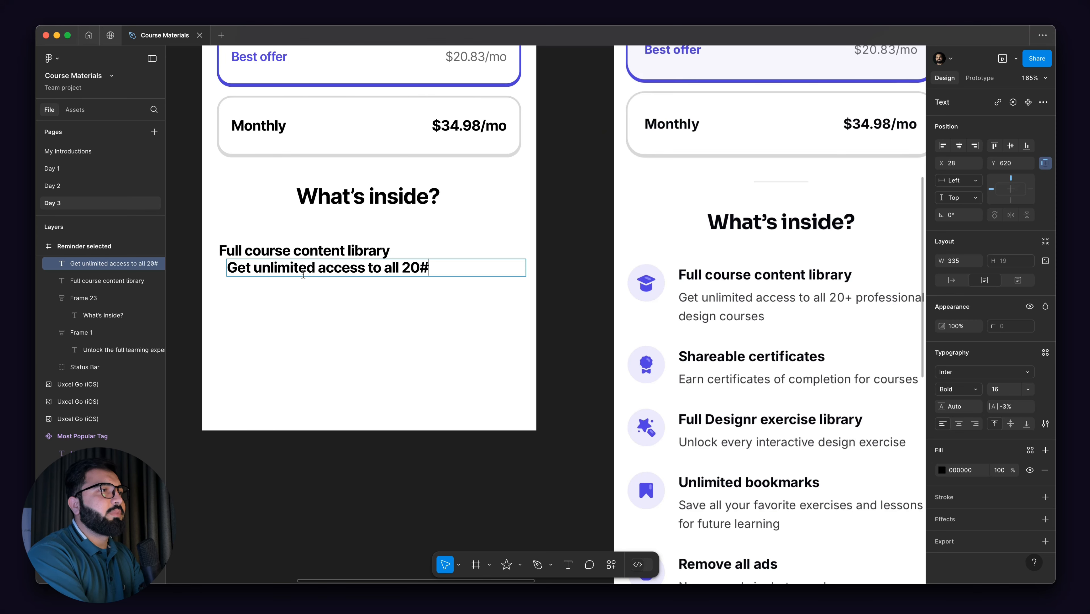
pyautogui.press('BackSpace')
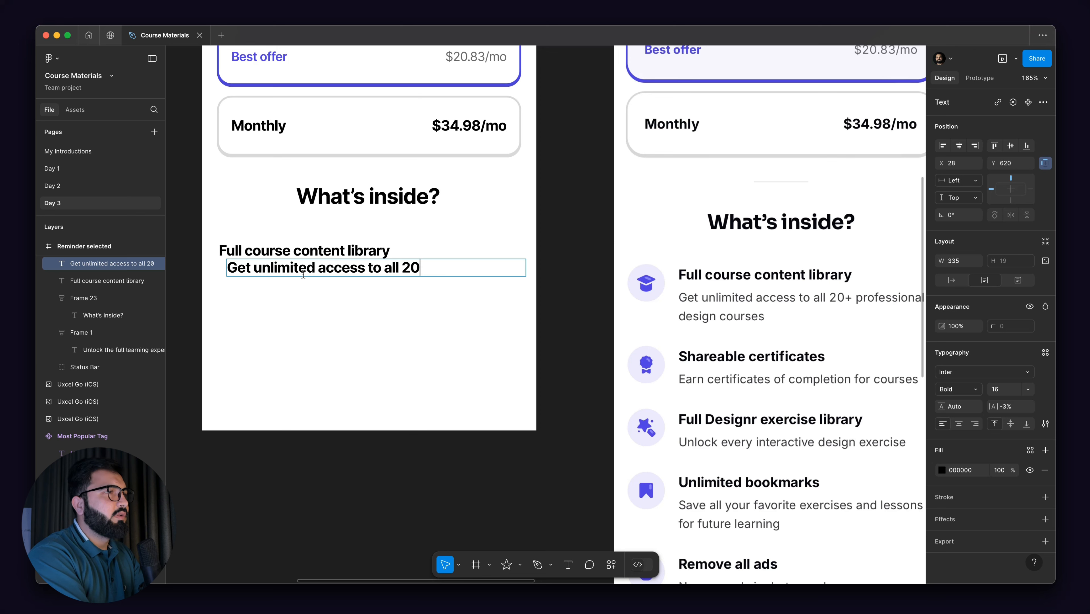
pyautogui.write('+ p')
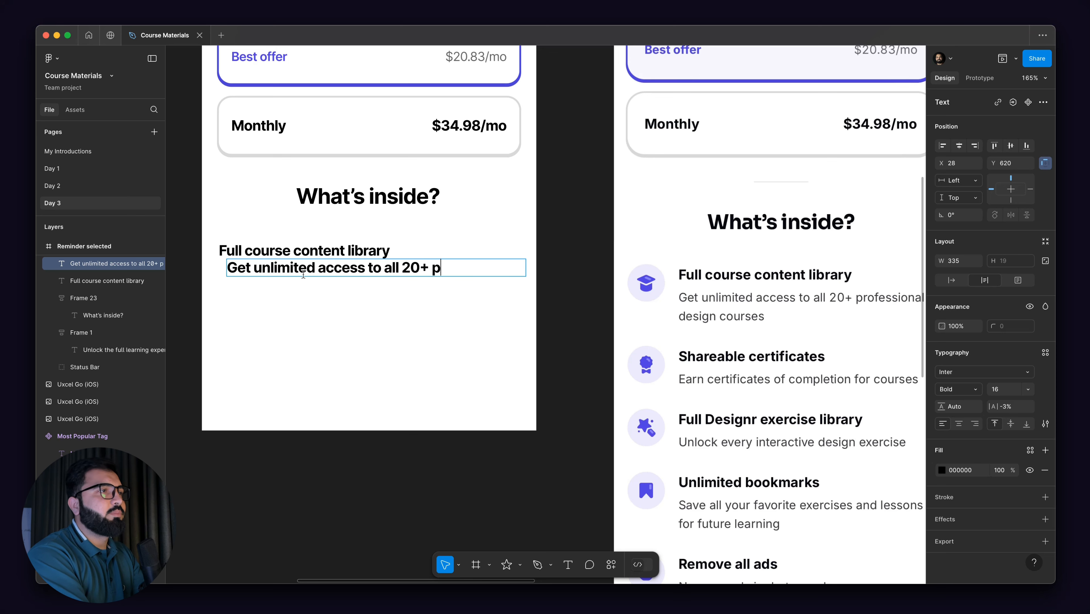
# - Complete the description below the course library heading so it reads "Get unlimited access to all 20+ professional design courses"
pyautogui.write('rofessional')
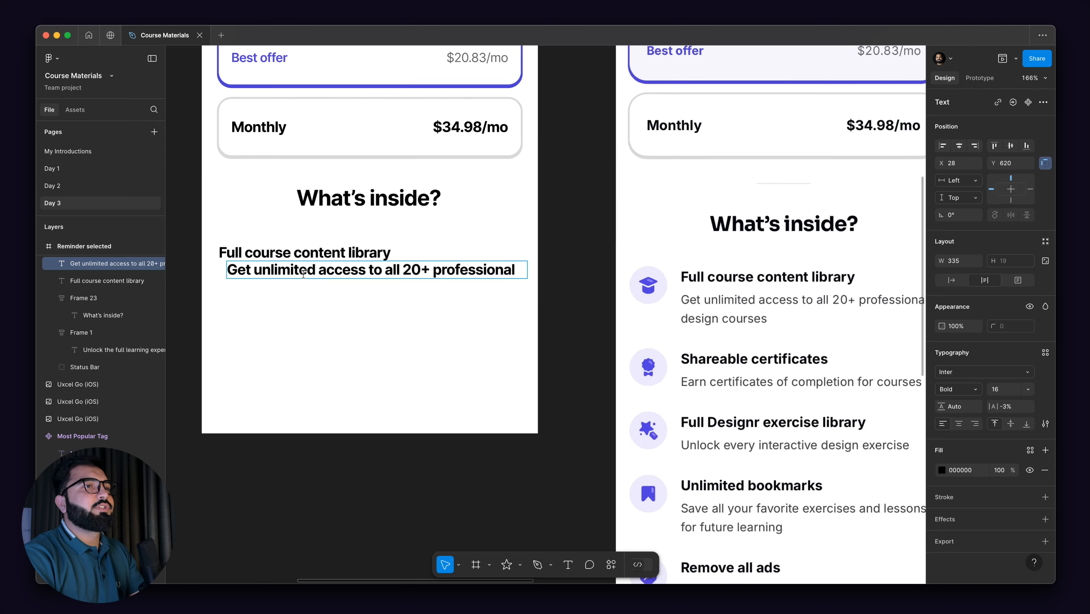
pyautogui.scroll(-2, 303, 274)
pyautogui.write('nal d')
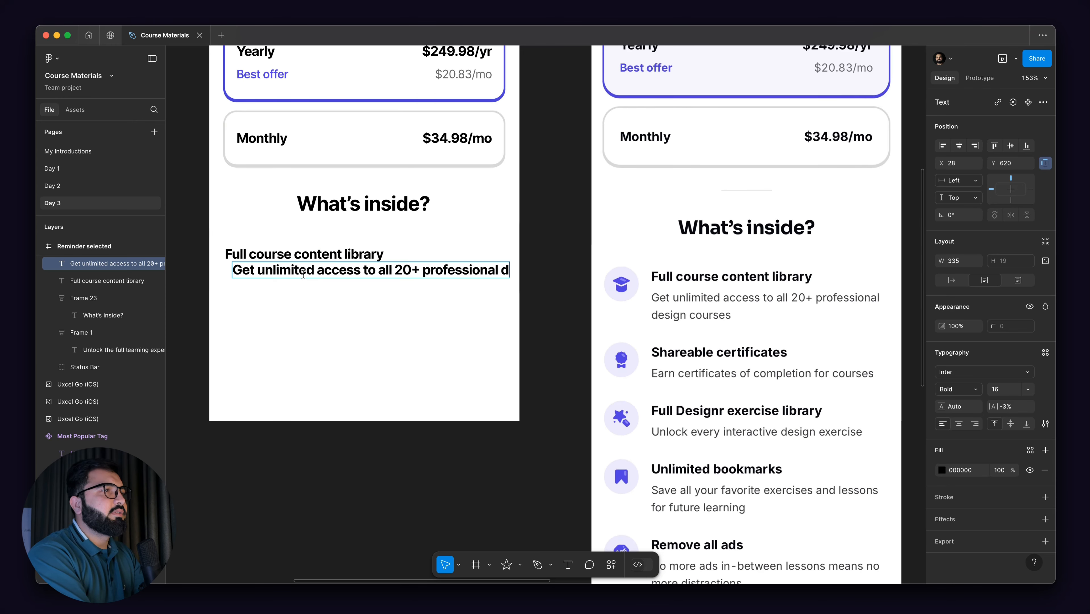
pyautogui.write('esign')
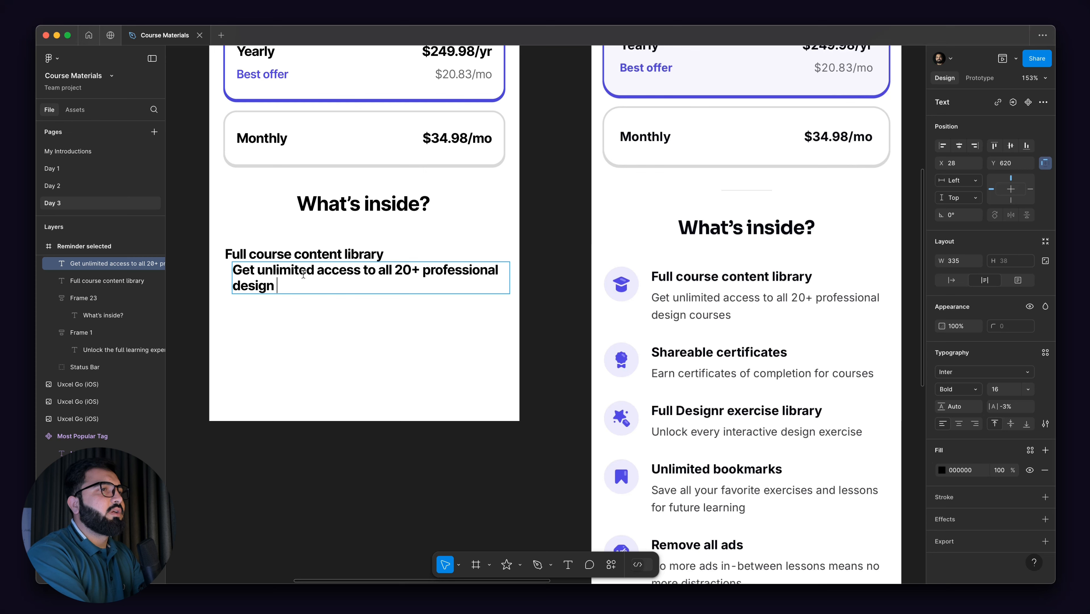
pyautogui.write(' courses')
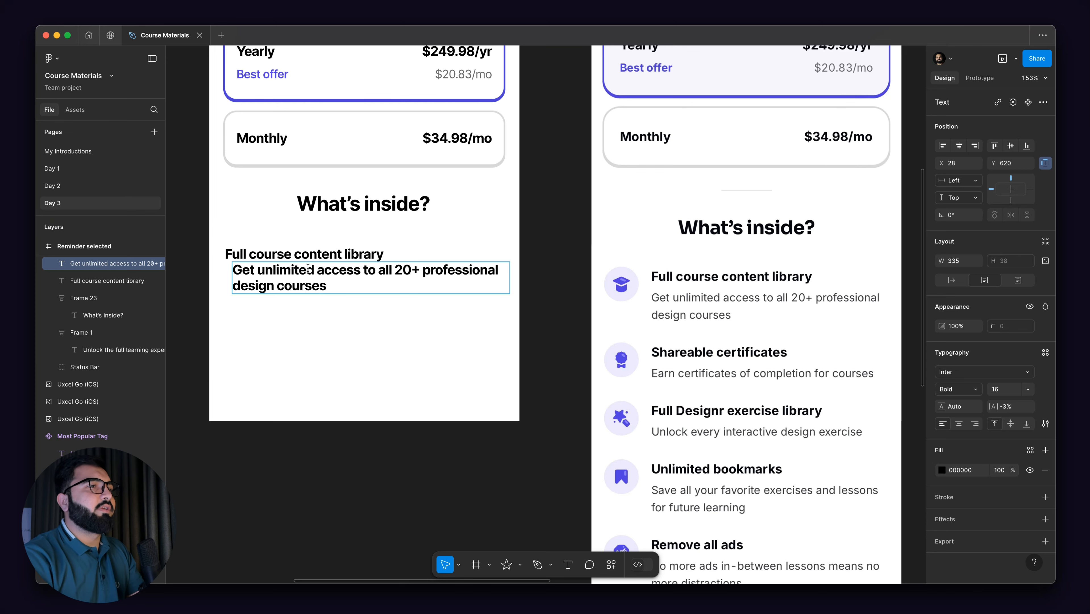
# - Set the whole description text to Regular weight and font size 14
pyautogui.press('super+a')
pyautogui.click(948, 390)
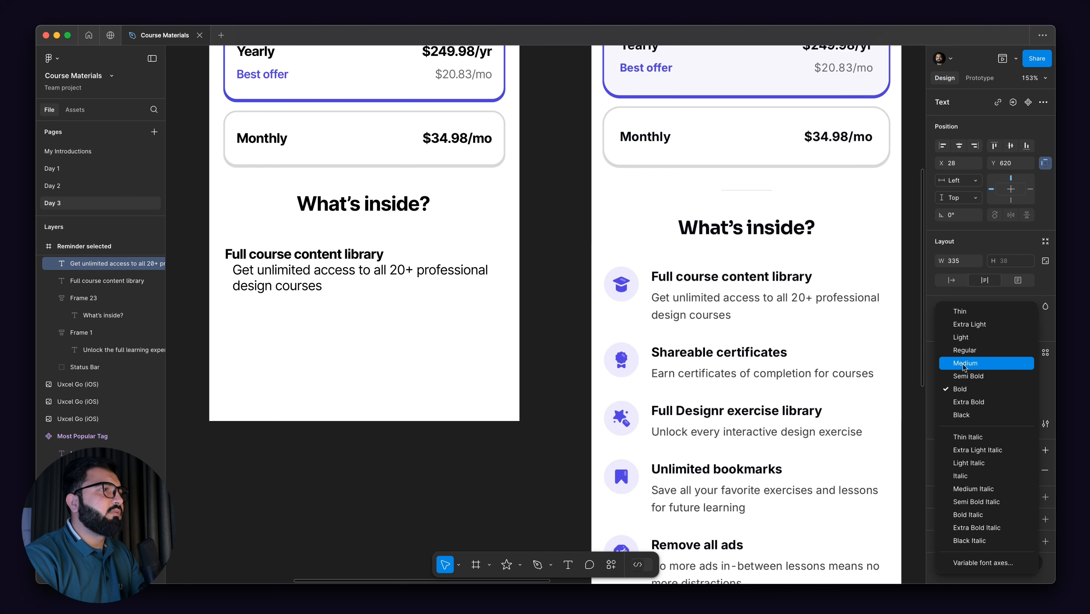
pyautogui.click(965, 351)
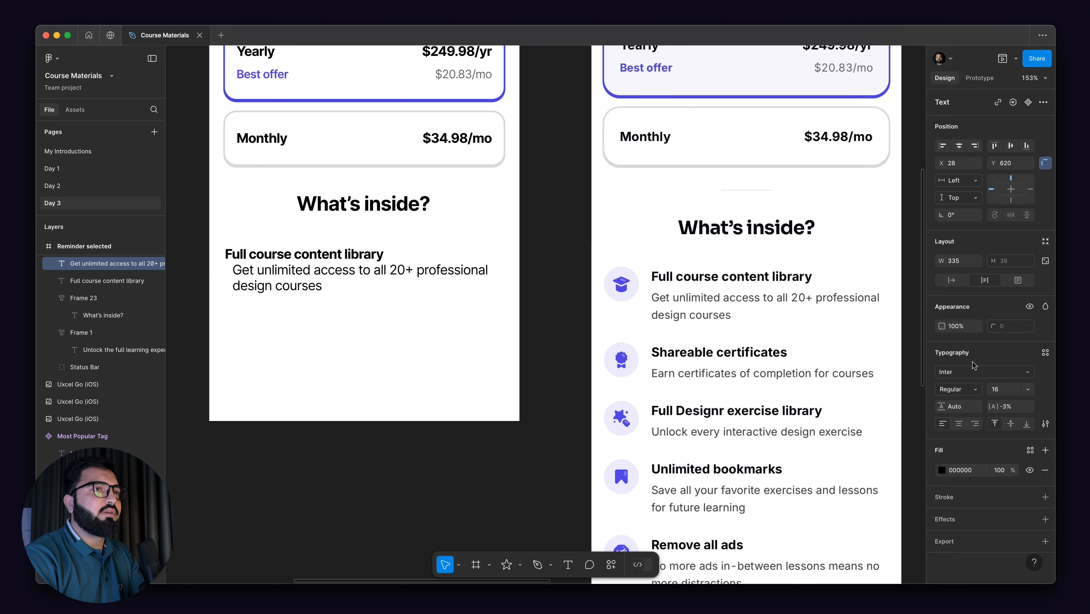
pyautogui.click(996, 391)
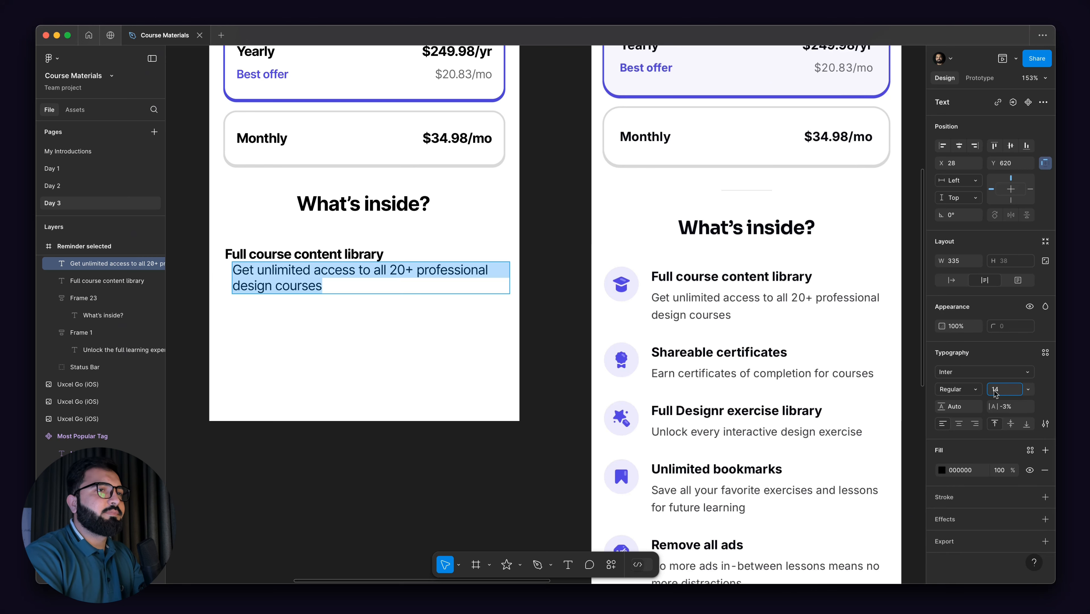
pyautogui.write('14')
pyautogui.press('Return')
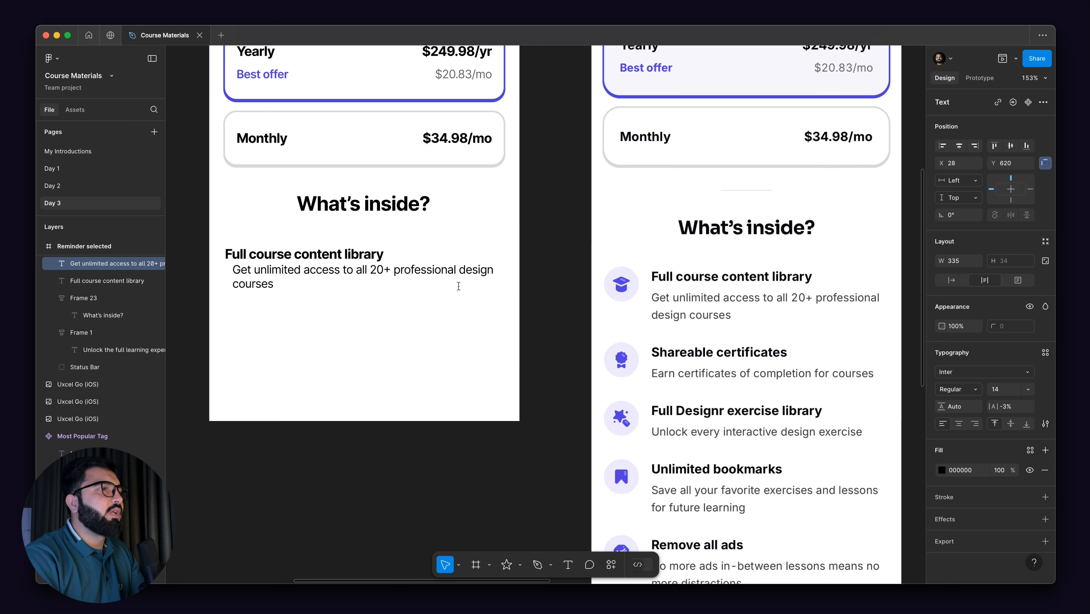
pyautogui.press('Escape')
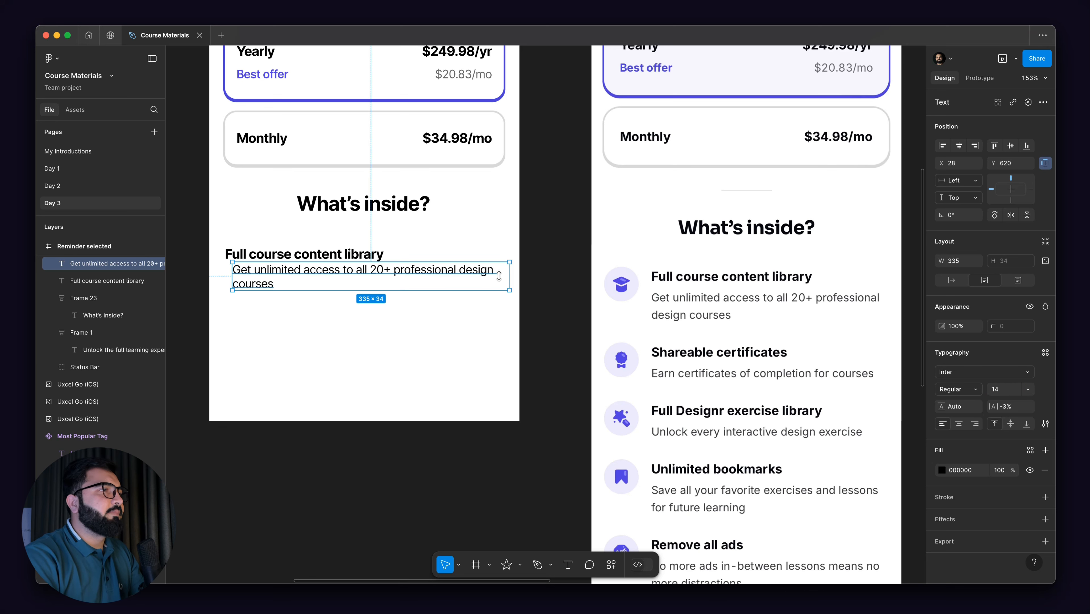
pyautogui.moveTo(503, 275); pyautogui.dragTo(492, 275)
pyautogui.moveTo(318, 270); pyautogui.dragTo(344, 261)
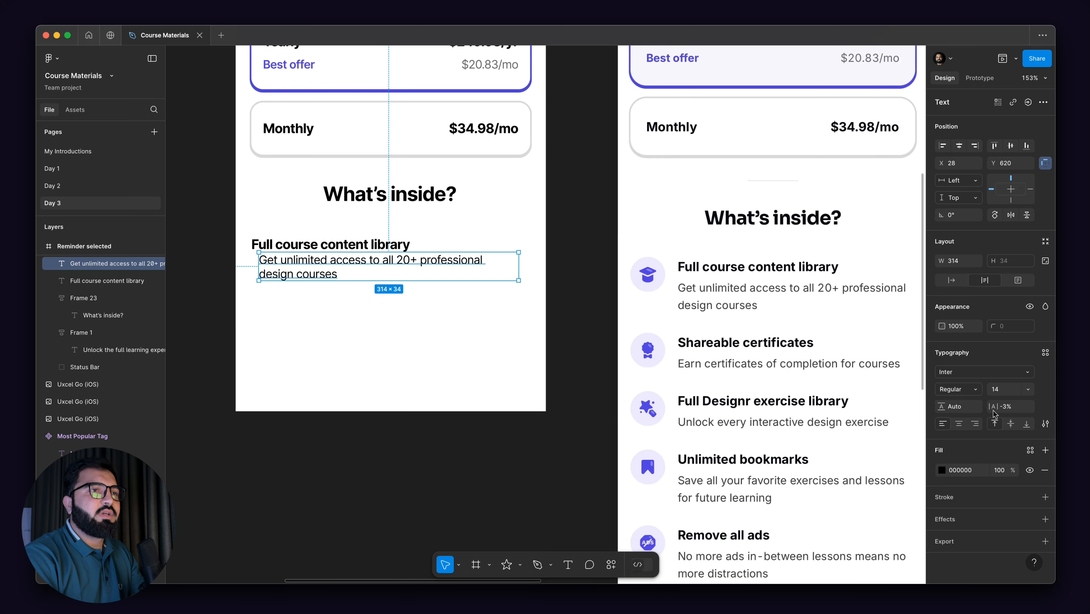
pyautogui.press('super+z')
# - Set the description text's letter spacing to 0%
pyautogui.click(1006, 410)
pyautogui.write('0')
pyautogui.press('Return')
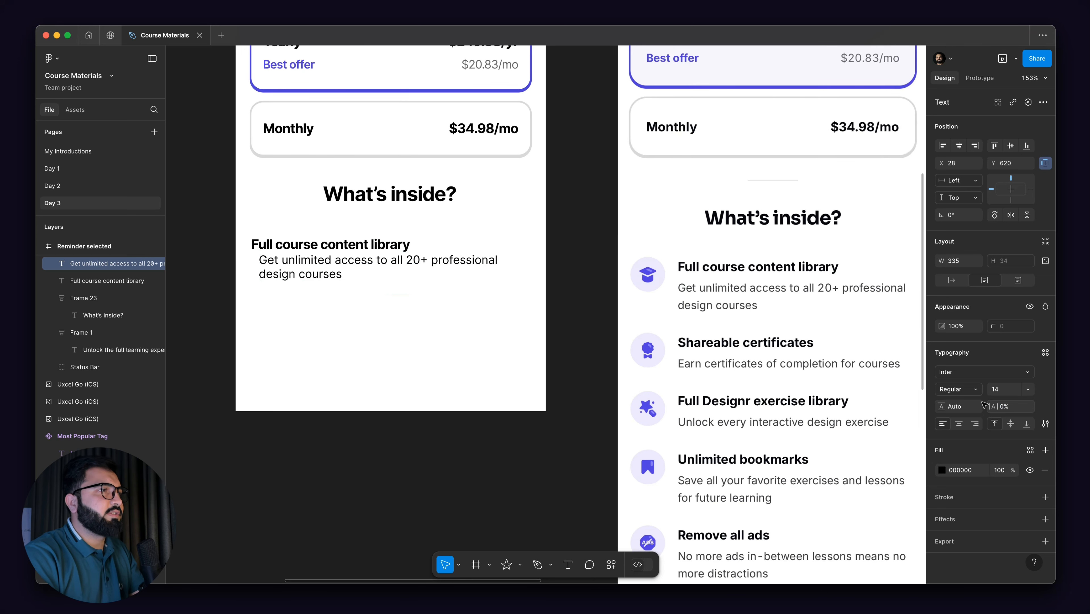
# - Place the description just below the "Full course content library" heading, align their left edges, and move both to X 71
pyautogui.scroll(5, 271, 258)
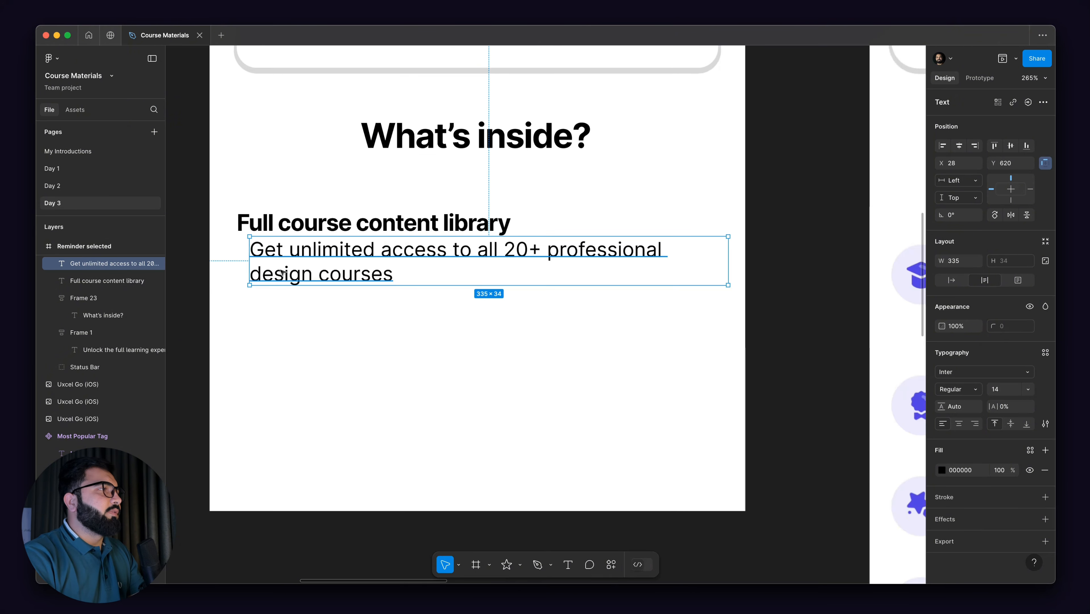
pyautogui.moveTo(281, 259); pyautogui.dragTo(267, 251)
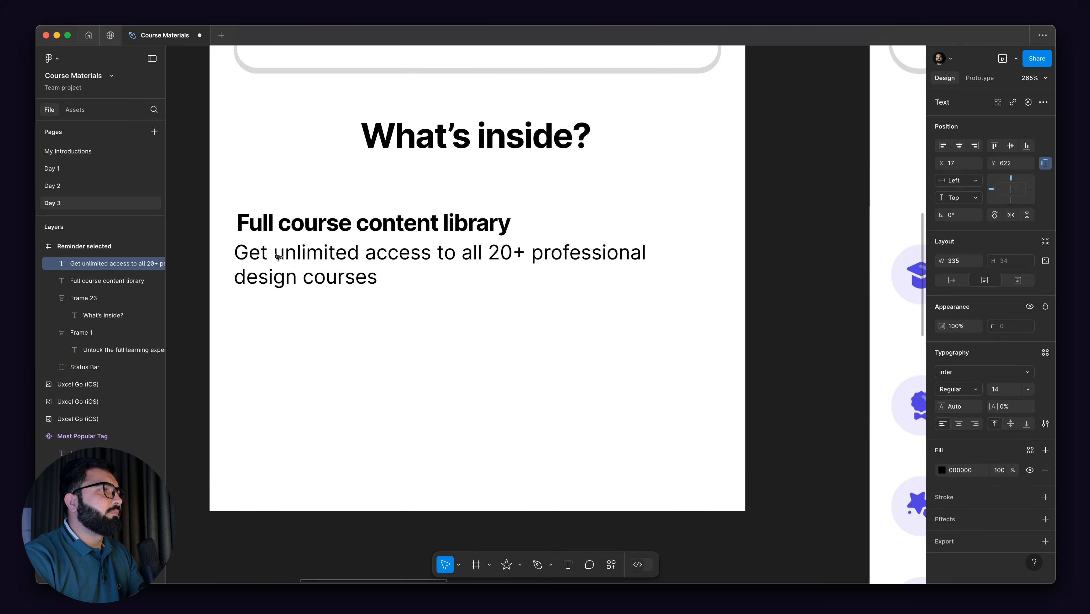
pyautogui.keyDown('shift'); pyautogui.click(296, 230); pyautogui.keyUp('shift')
pyautogui.scroll(-5, 296, 229)
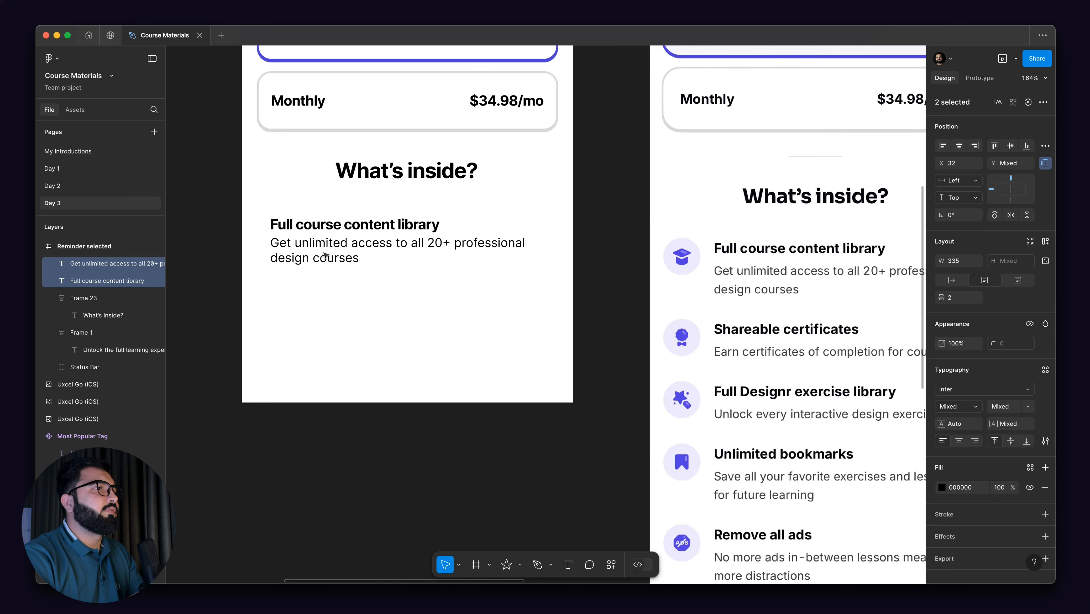
pyautogui.moveTo(302, 254); pyautogui.dragTo(339, 257)
# - Narrow the description text box to about 277 wide and set its font size to 12
pyautogui.click(364, 253)
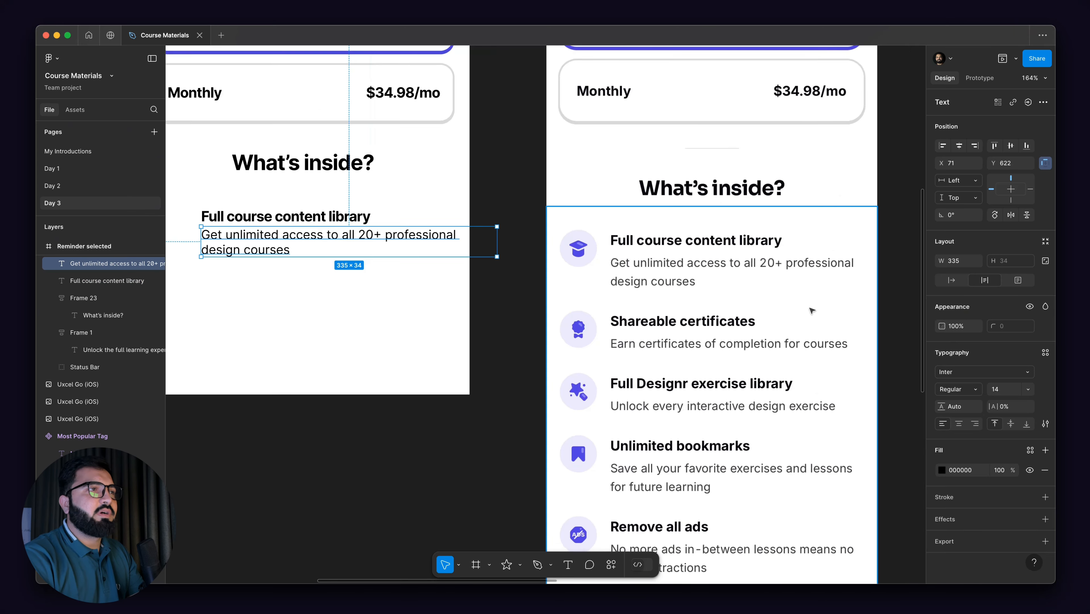
pyautogui.moveTo(475, 239); pyautogui.dragTo(425, 239)
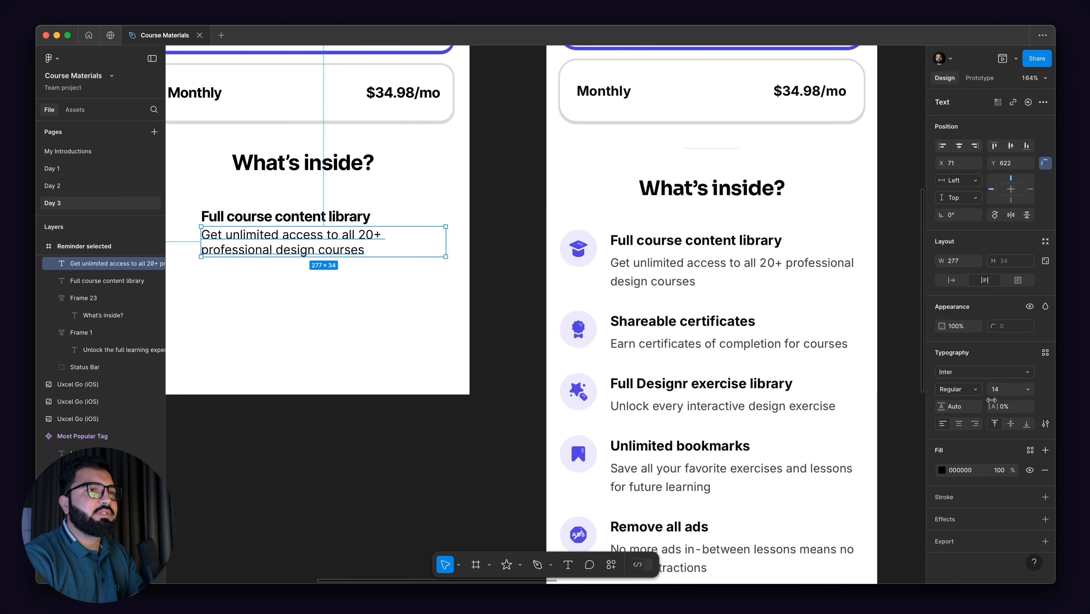
pyautogui.write('12')
pyautogui.press('Return')
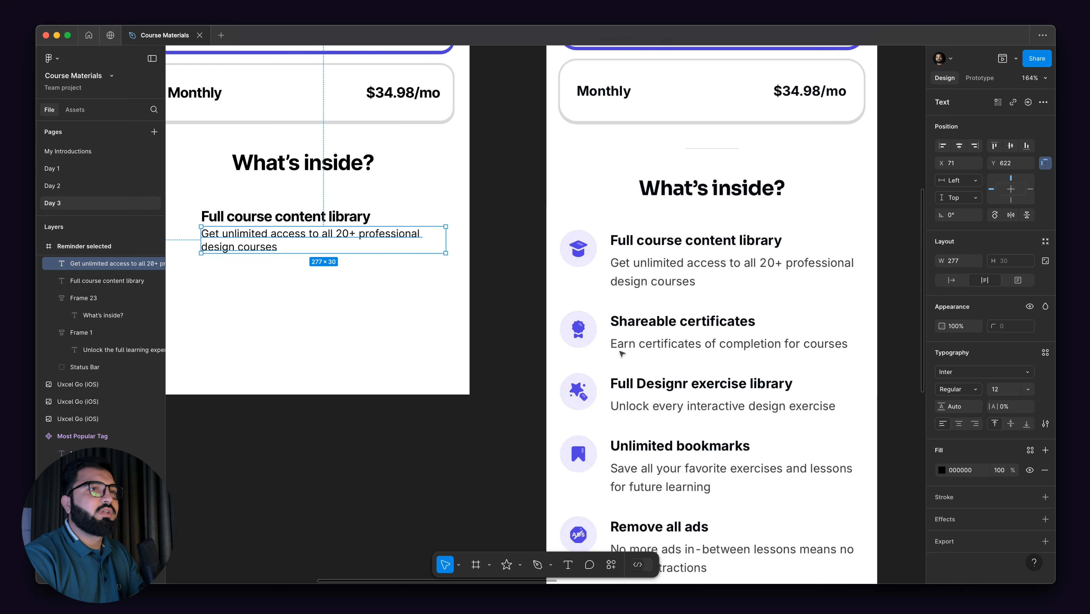
# - Wrap the heading and description in a vertical auto layout frame and narrow it to about 283 wide
pyautogui.moveTo(461, 348); pyautogui.dragTo(563, 380)
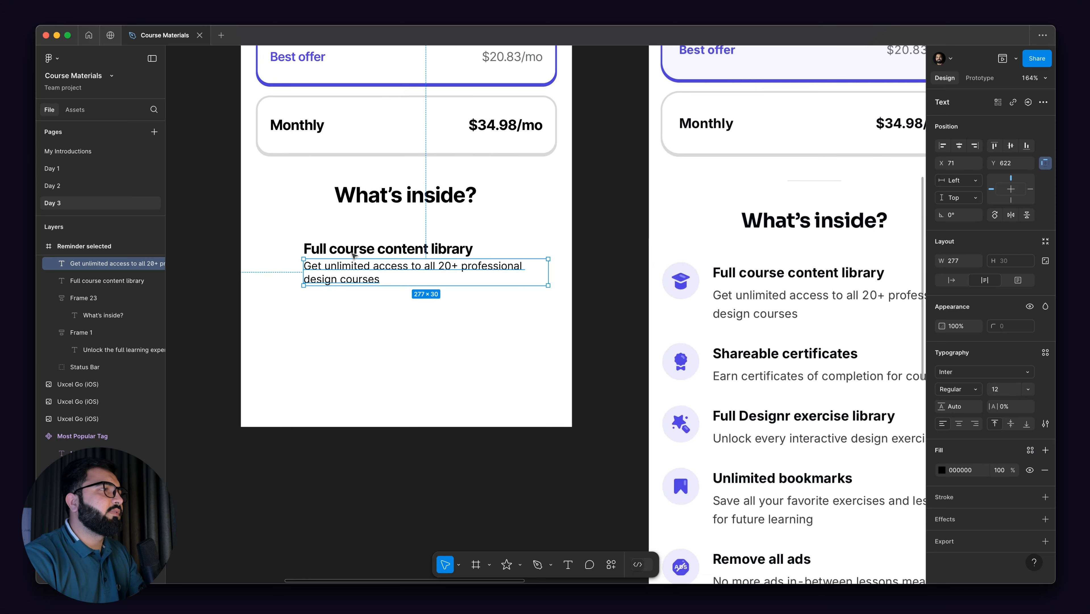
pyautogui.keyDown('shift'); pyautogui.click(349, 249); pyautogui.keyUp('shift')
pyautogui.hotkey('shift', 'a')
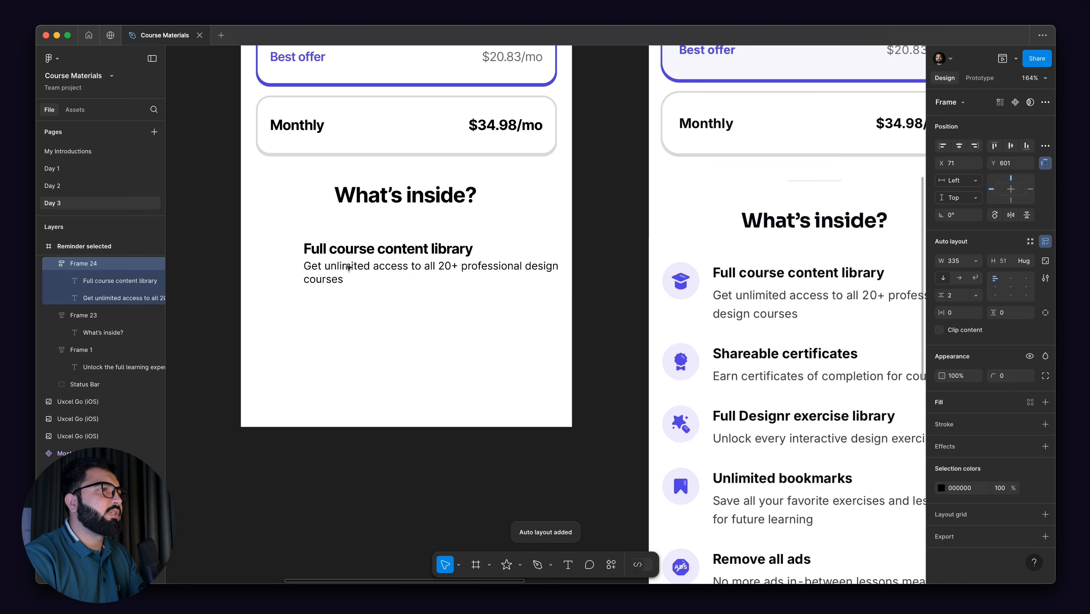
pyautogui.moveTo(600, 255); pyautogui.dragTo(554, 255)
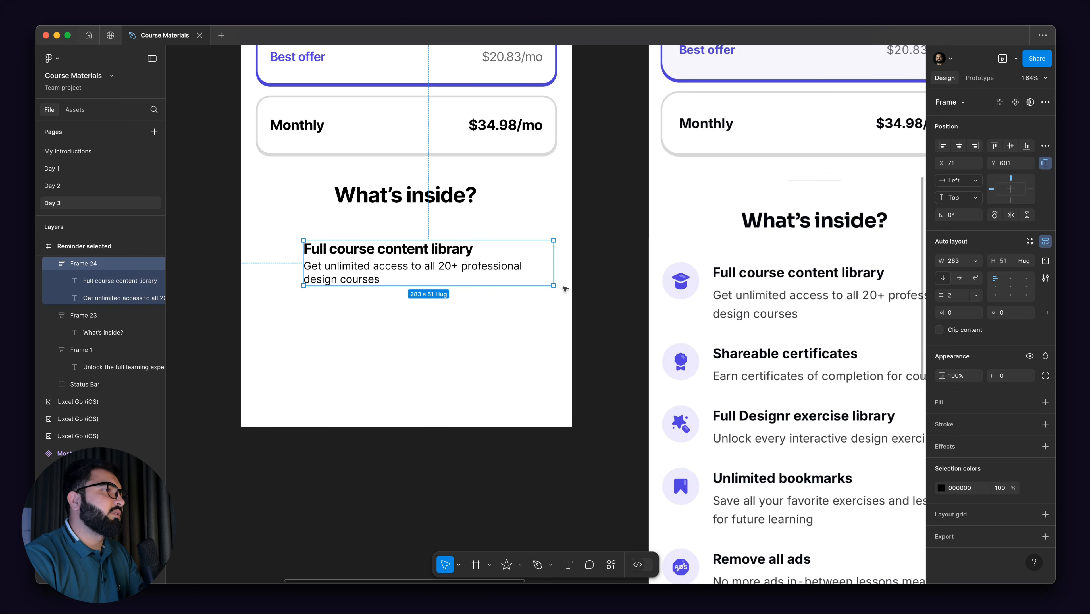
pyautogui.click(589, 307)
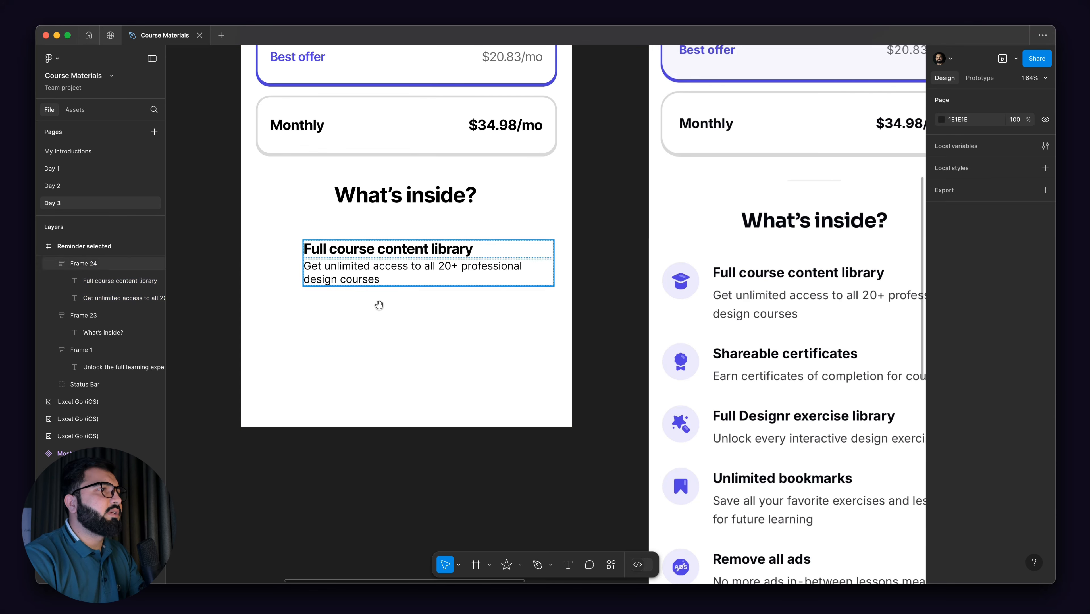
# - Set the vertical gap between the heading and description in their auto layout frame to 6
pyautogui.scroll(2, 387, 297)
pyautogui.hscroll(-1, 387, 297)
pyautogui.click(395, 286)
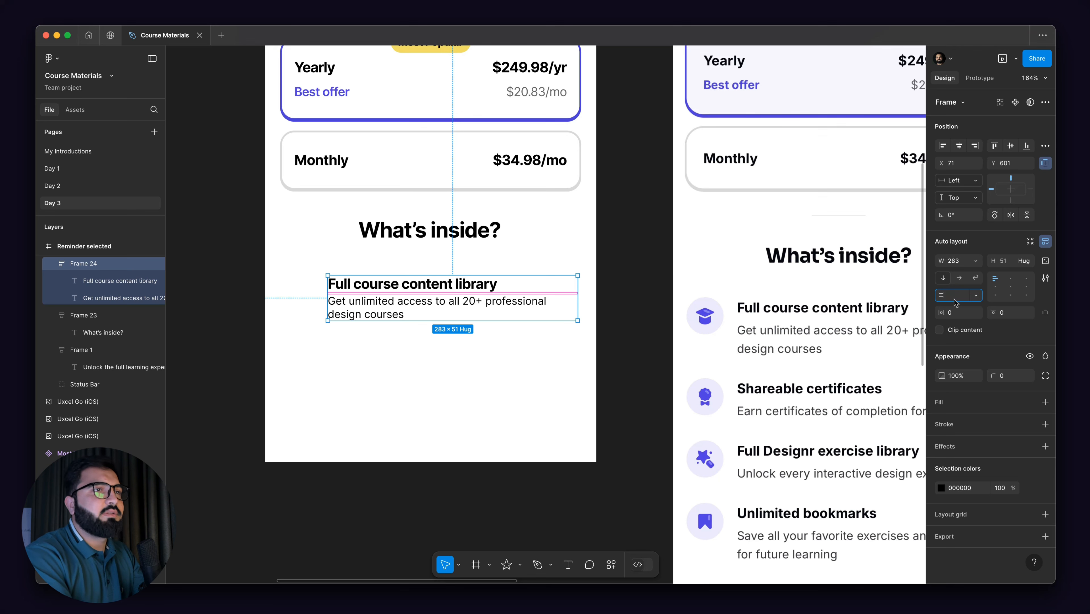
pyautogui.press('Return')
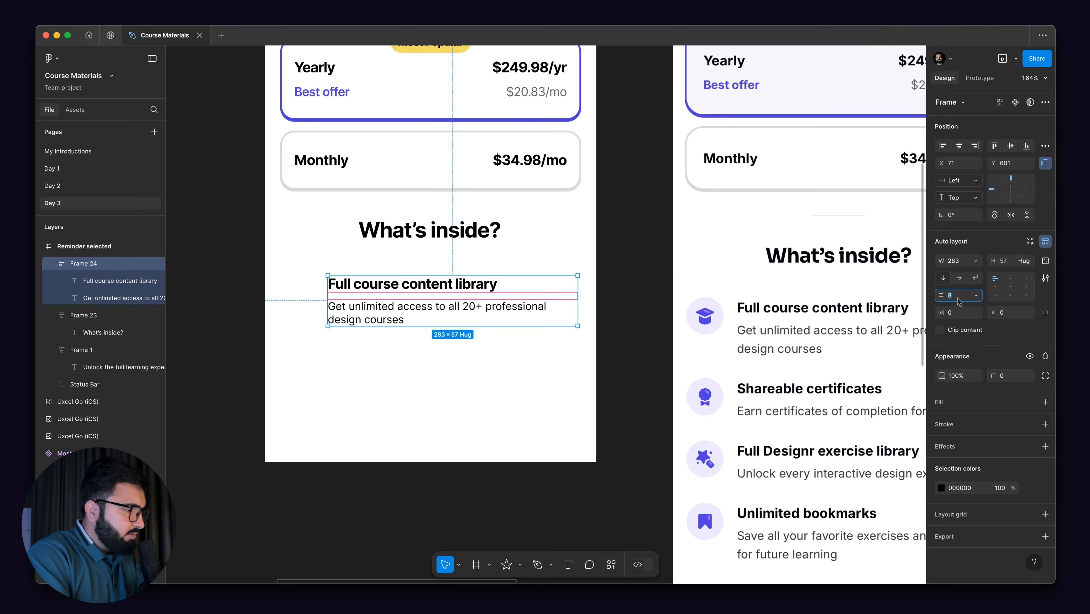
pyautogui.write('6')
pyautogui.press('Return')
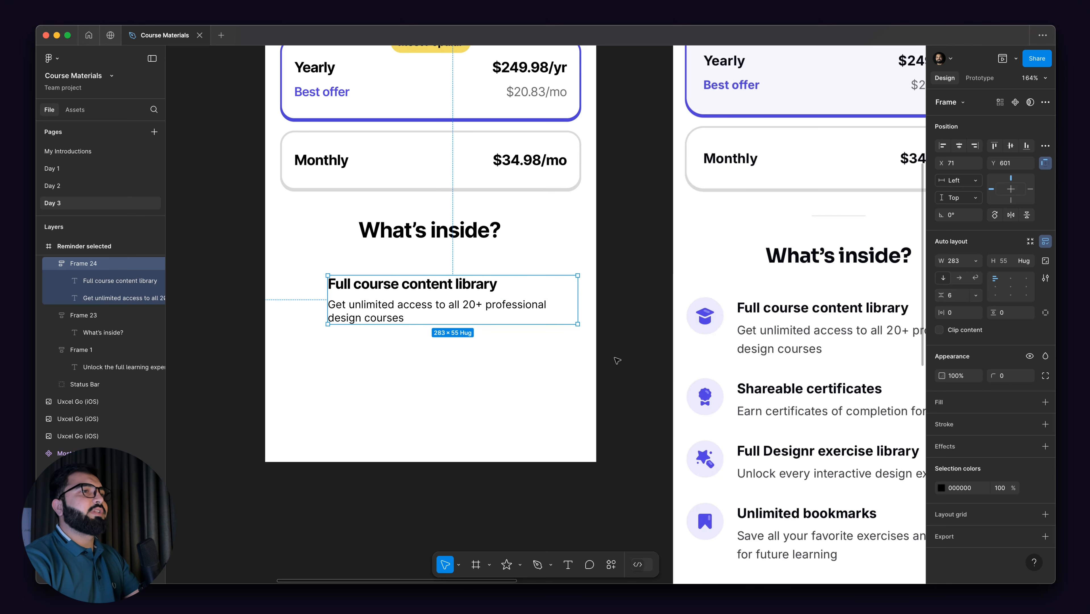
# - Examine the graduation-cap icon and its round background beside the first feature in the reference design
pyautogui.scroll(5, 714, 318)
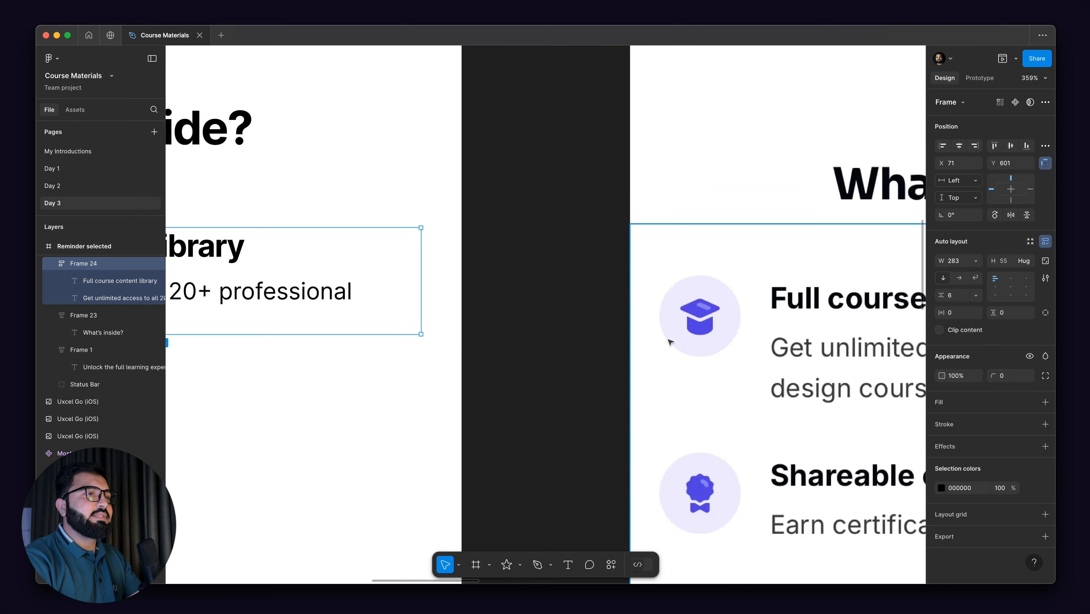
pyautogui.scroll(2, 670, 342)
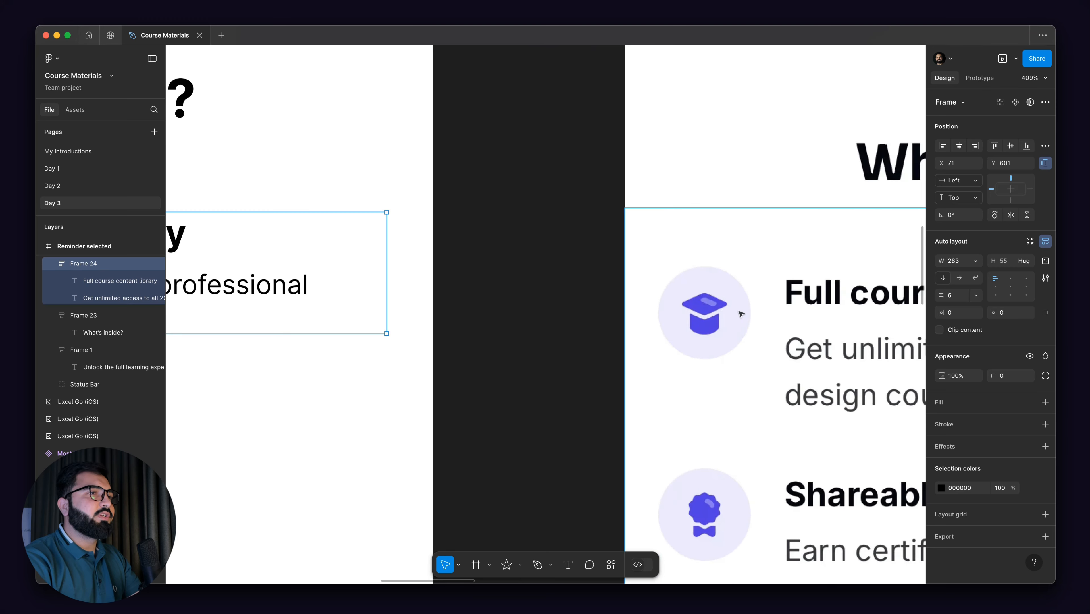
pyautogui.scroll(-3, 741, 314)
pyautogui.scroll(-4, 631, 345)
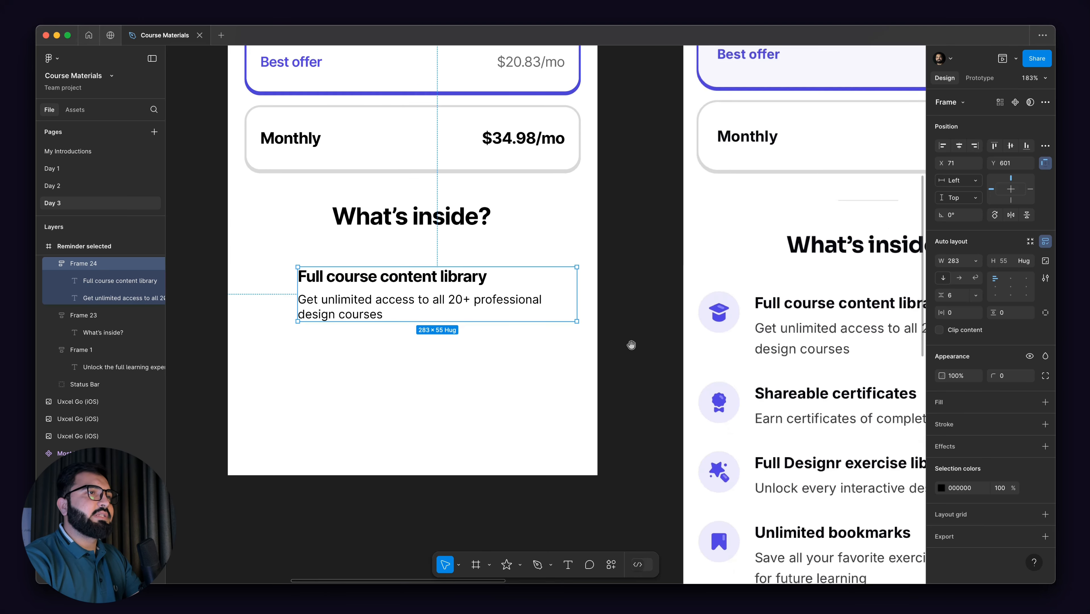
pyautogui.scroll(-1, 631, 344)
pyautogui.scroll(6, 607, 288)
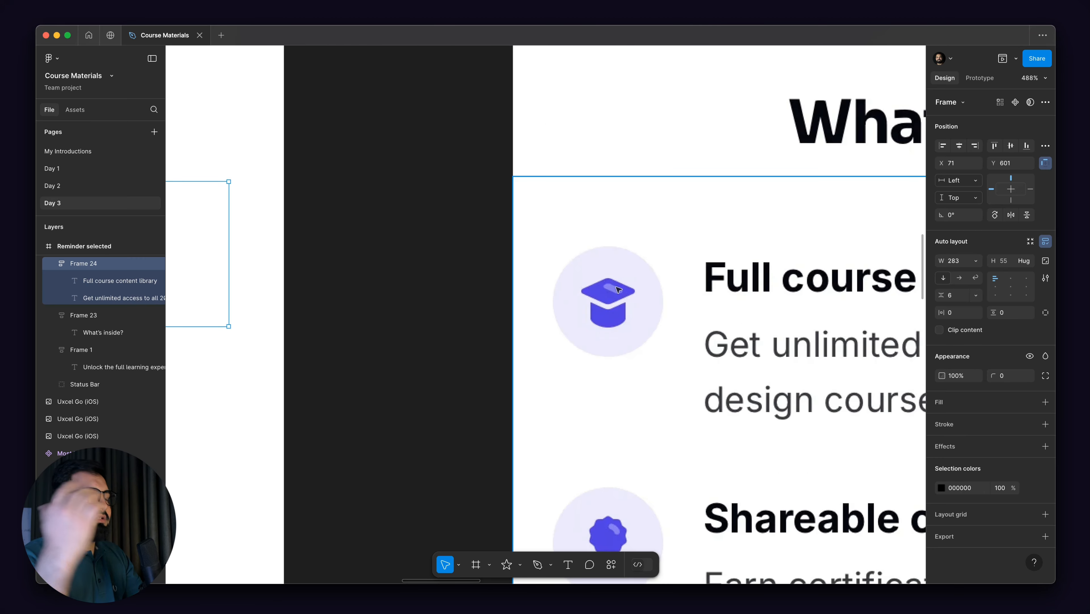
pyautogui.scroll(-1, 630, 271)
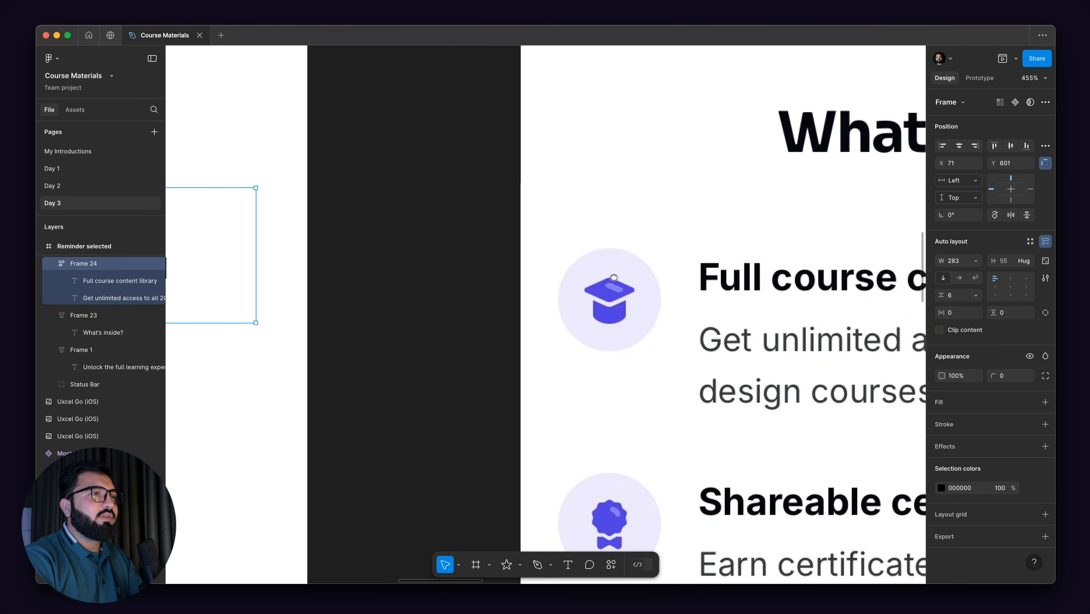
pyautogui.scroll(-2, 614, 277)
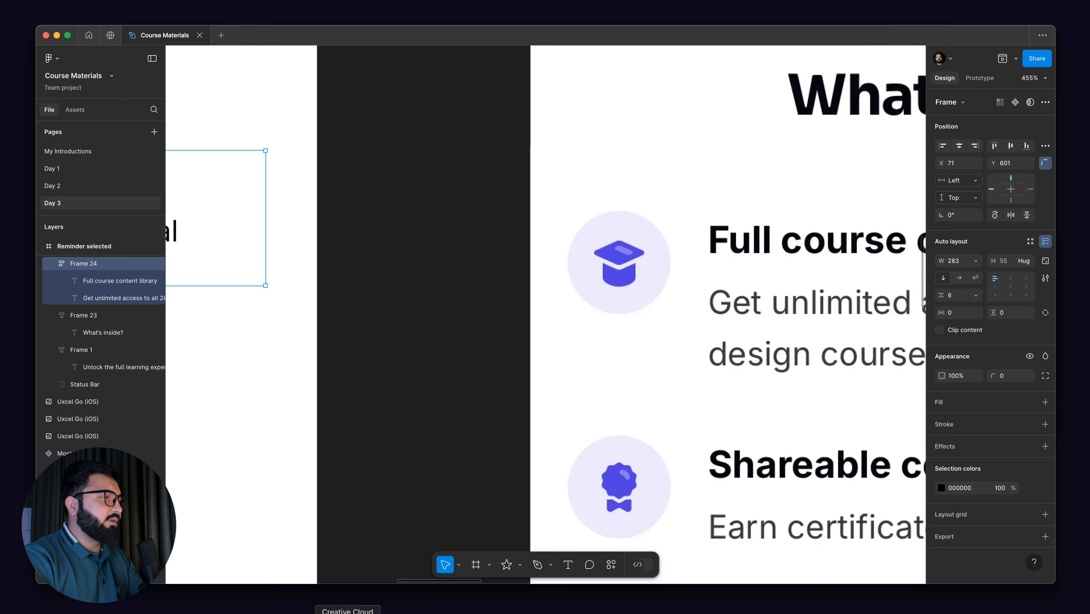
# - Switch to Chrome and open the SVG Repo page svgrepo.com/vectors/diamond/
pyautogui.click(296, 613)
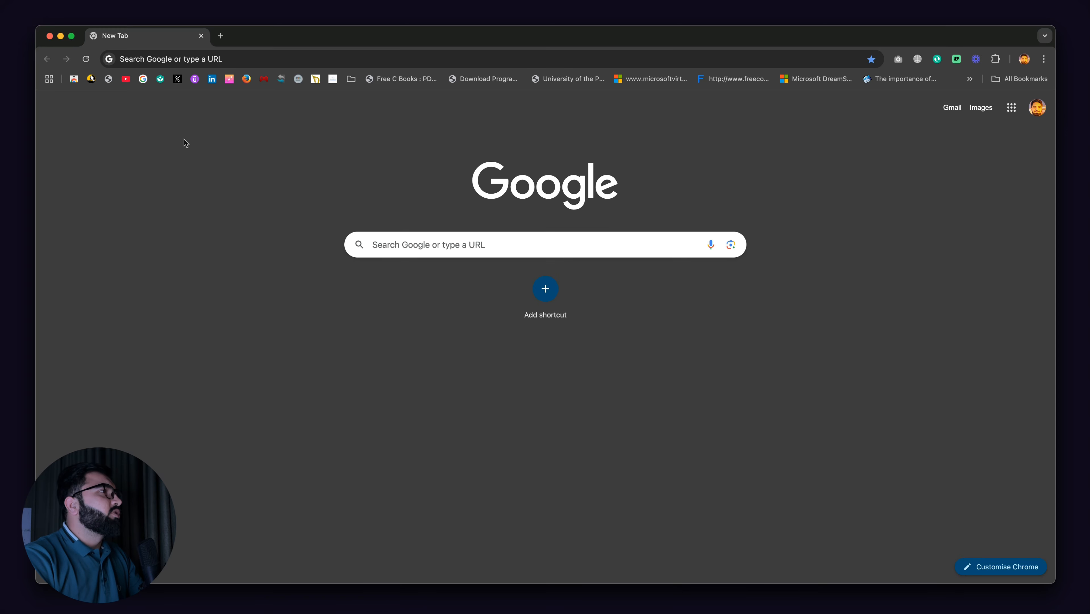
pyautogui.click(186, 59)
pyautogui.write('svg')
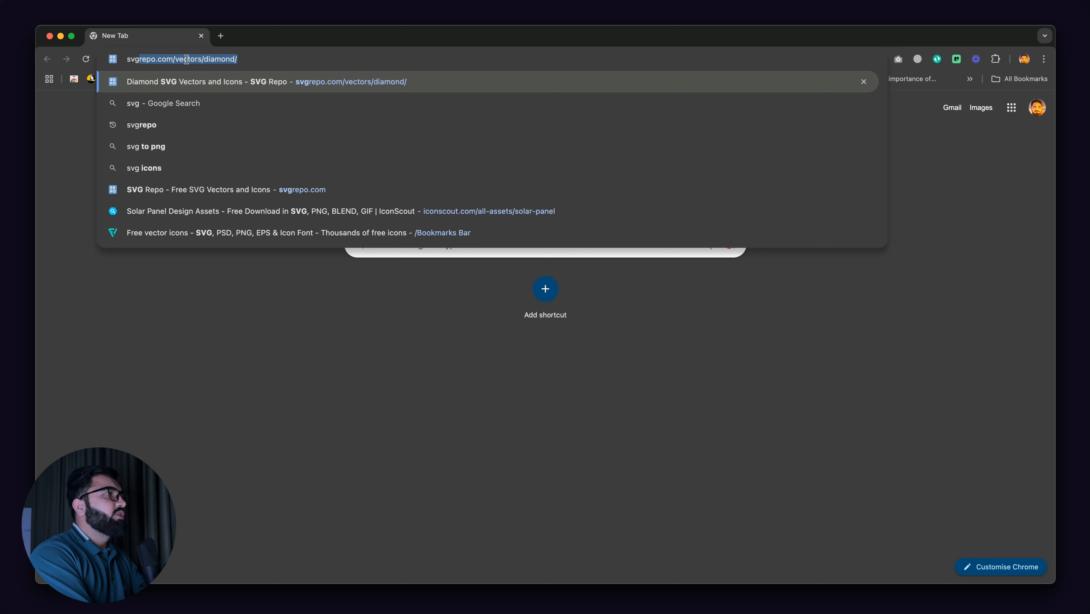
pyautogui.press('Return')
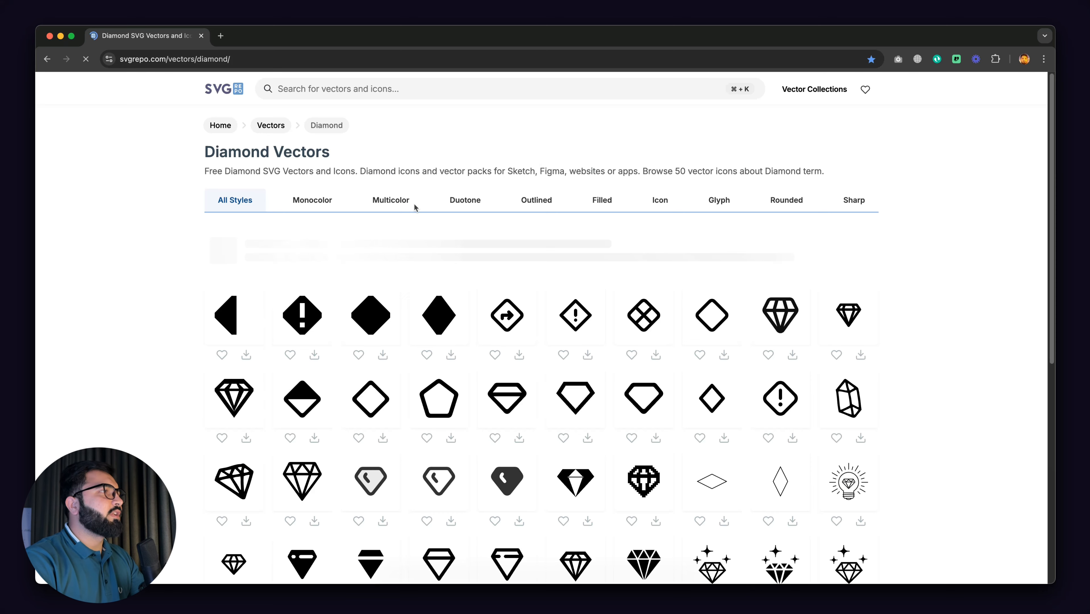
# - Search SVG Repo for "course" icons and look through the first two result pages for a graduation cap
pyautogui.click(336, 95)
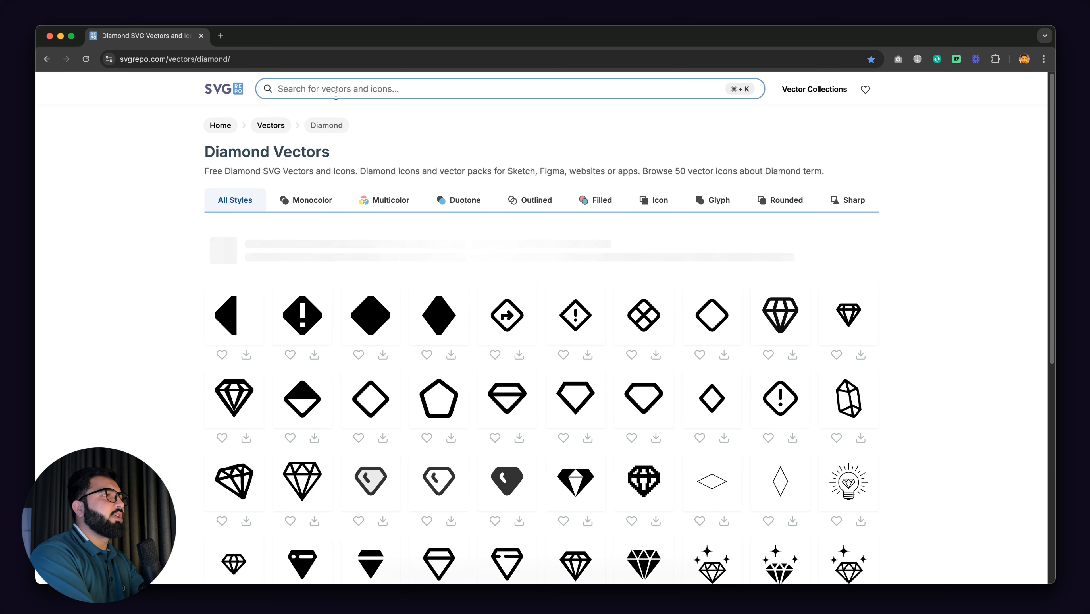
pyautogui.write('course')
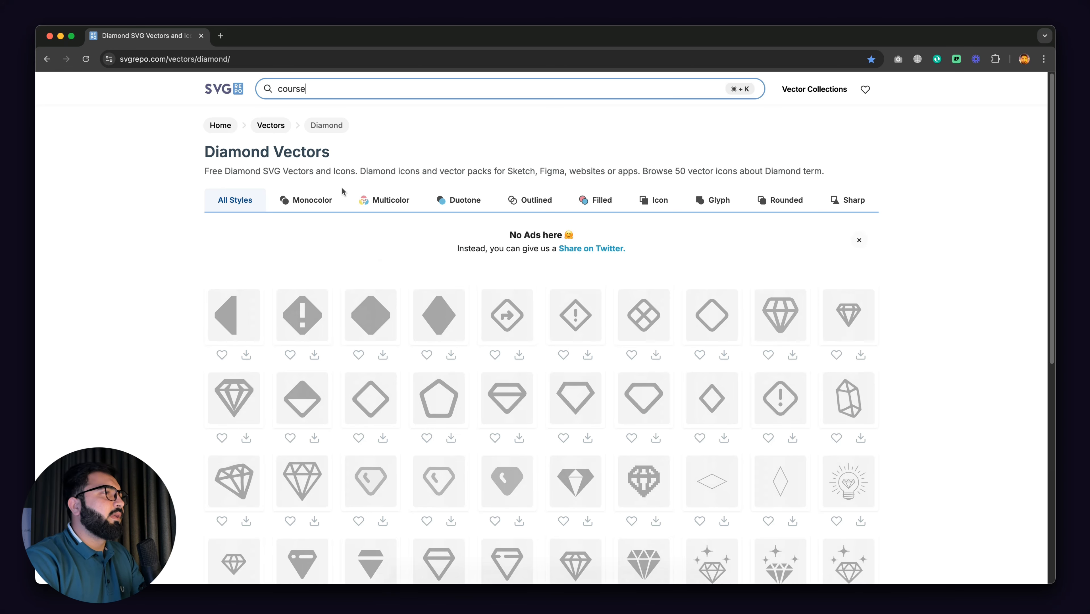
pyautogui.scroll(-5, 472, 280)
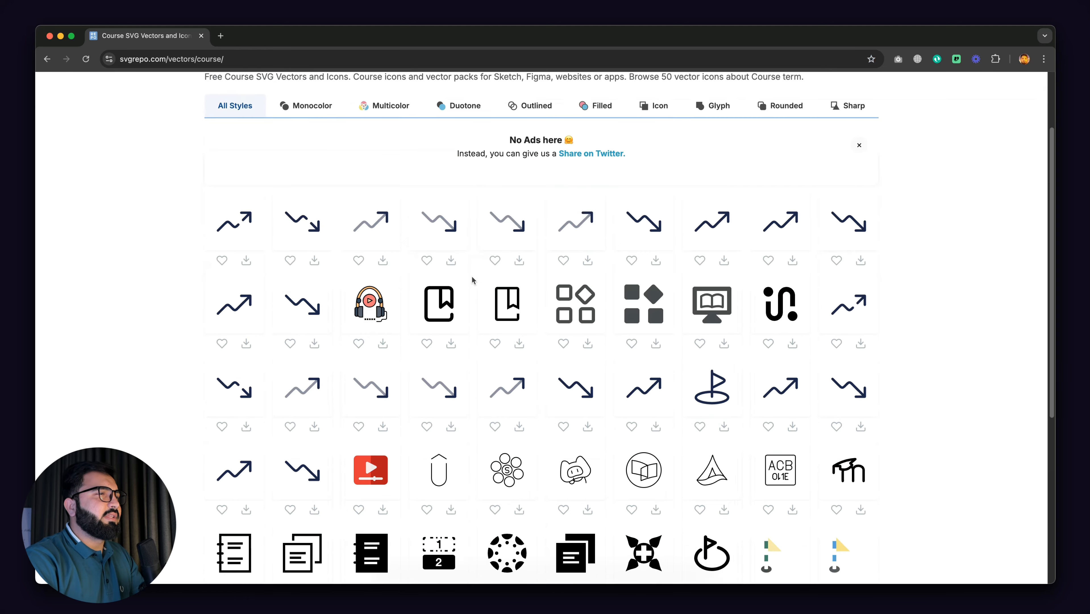
pyautogui.click(602, 502)
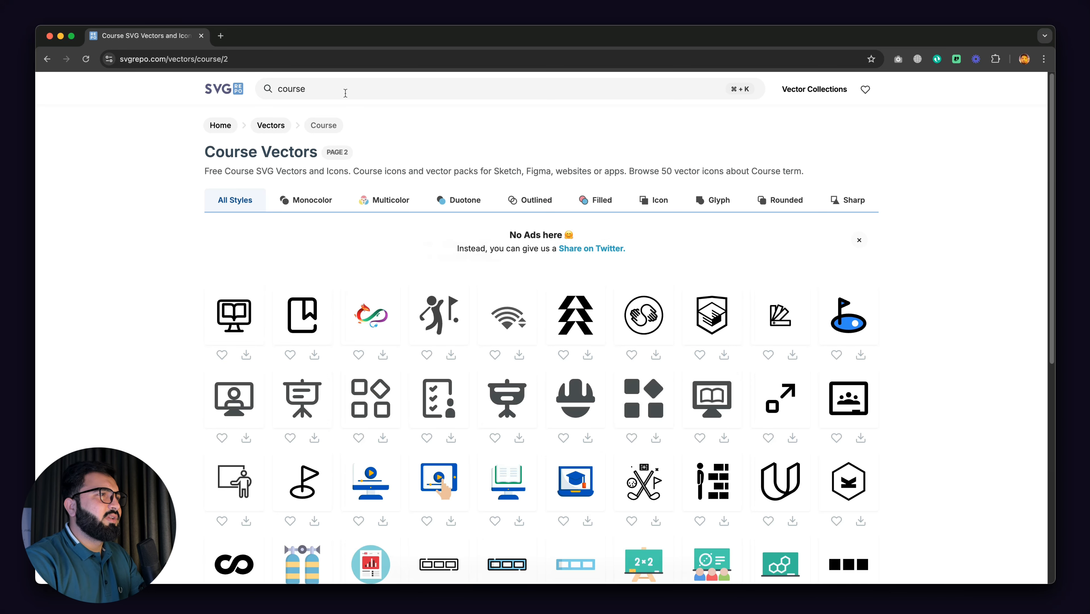
pyautogui.click(345, 93)
pyautogui.scroll(-5, 469, 303)
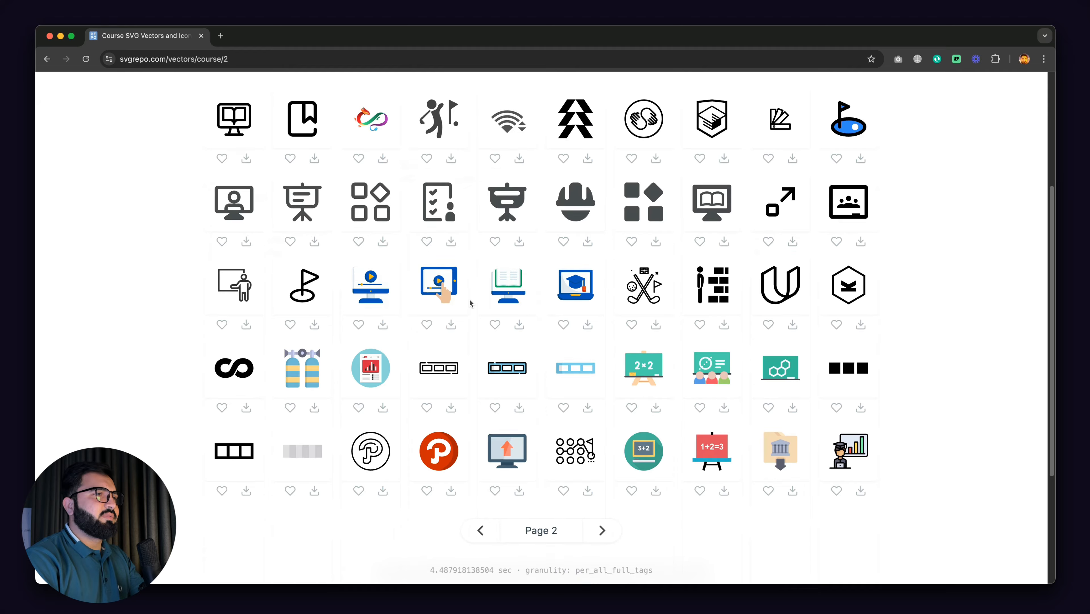
pyautogui.scroll(5, 469, 303)
# - Search SVG Repo for "education" and download the solid black graduation-cap icon
pyautogui.press('BackSpace')
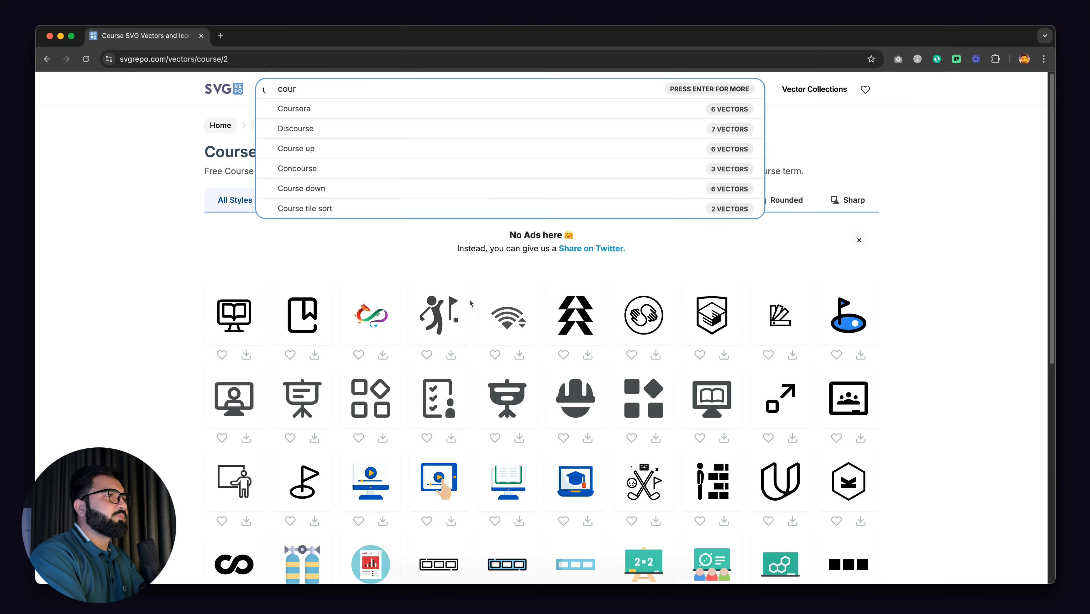
pyautogui.press('BackSpace')
pyautogui.press('BackSpace')
pyautogui.write('education')
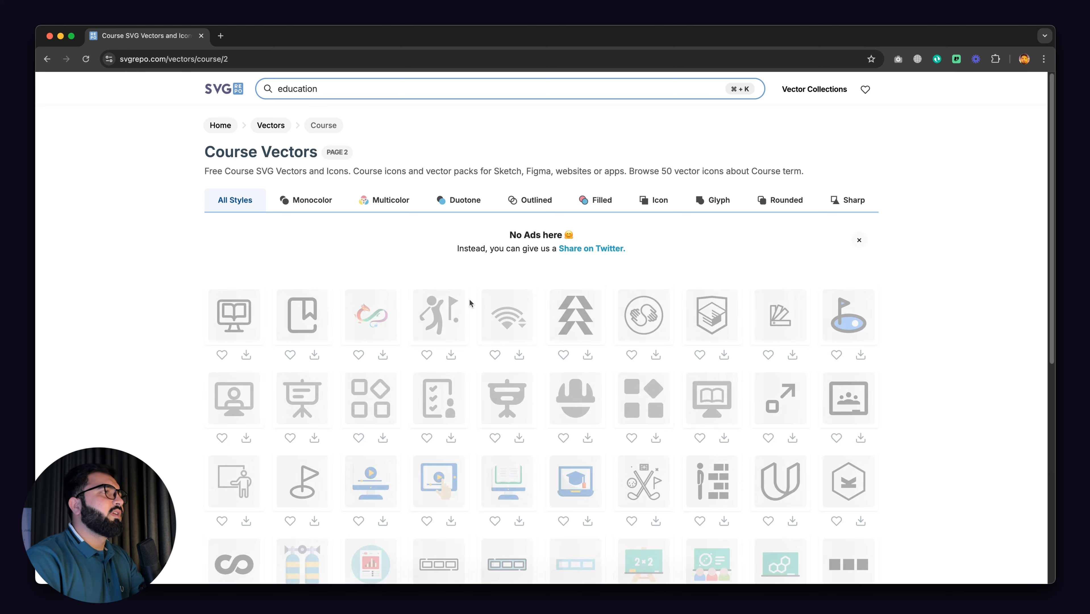
pyautogui.scroll(-2, 572, 383)
pyautogui.scroll(-5, 572, 383)
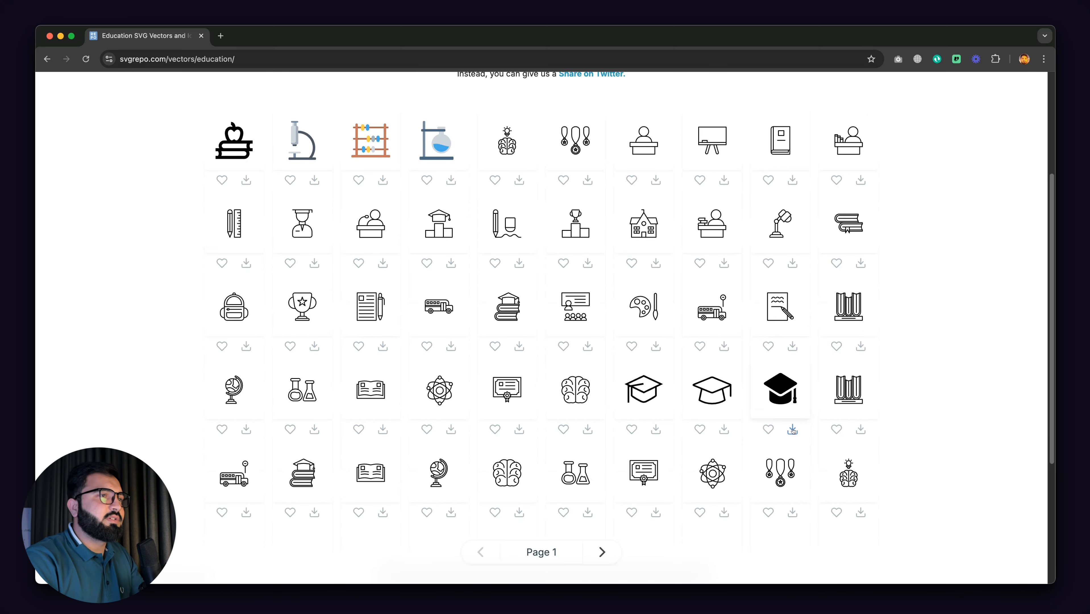
pyautogui.scroll(-1, 793, 429)
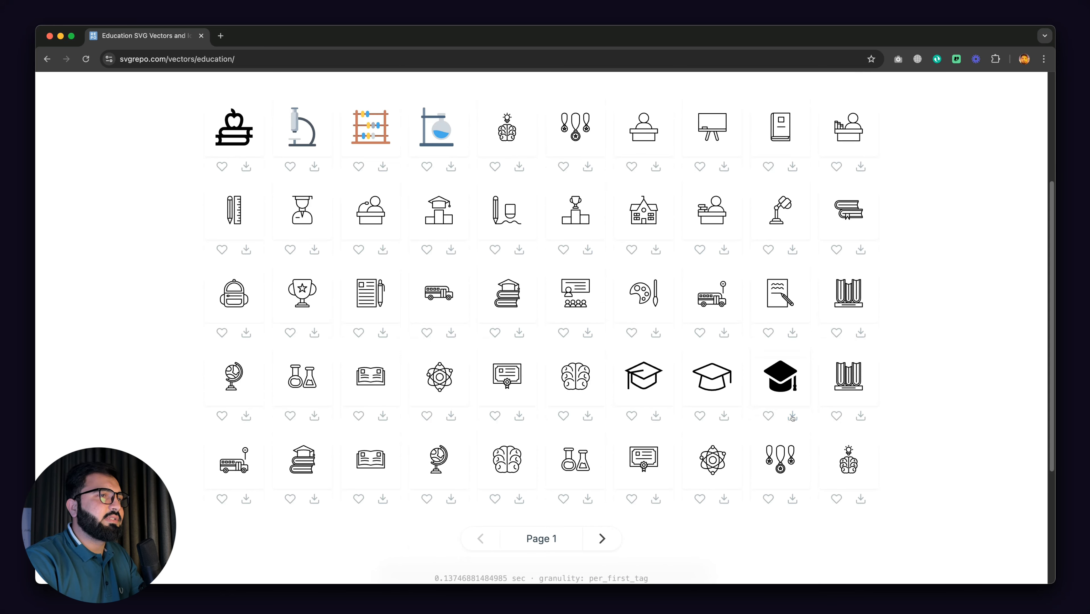
pyautogui.click(792, 416)
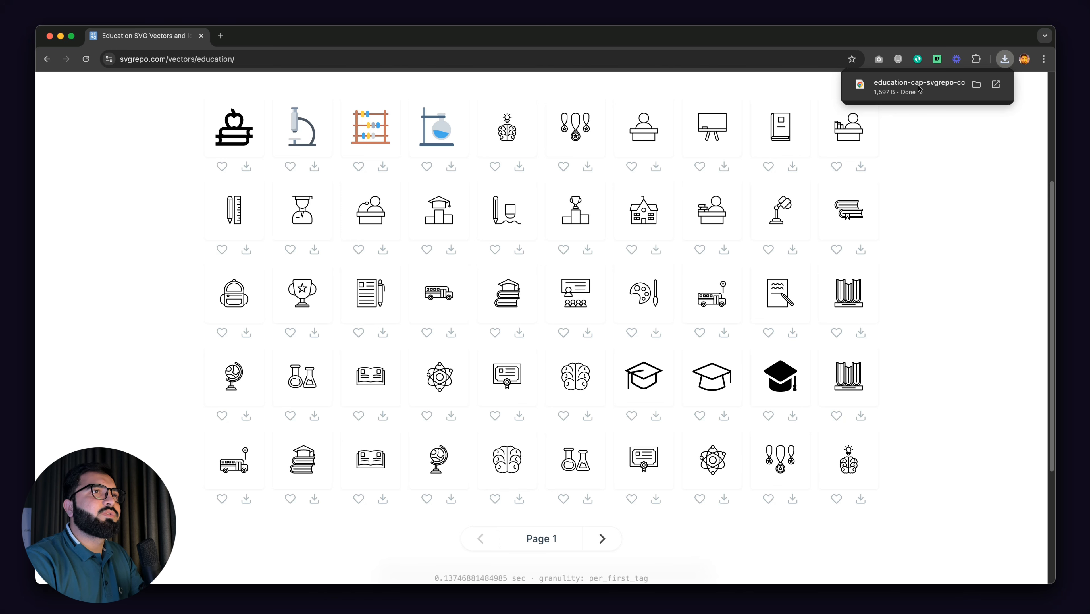
# - Bring the downloaded education-cap SVG into the Figma canvas and scale it down to about 98 × 98
pyautogui.moveTo(752, 341); pyautogui.dragTo(670, 483)
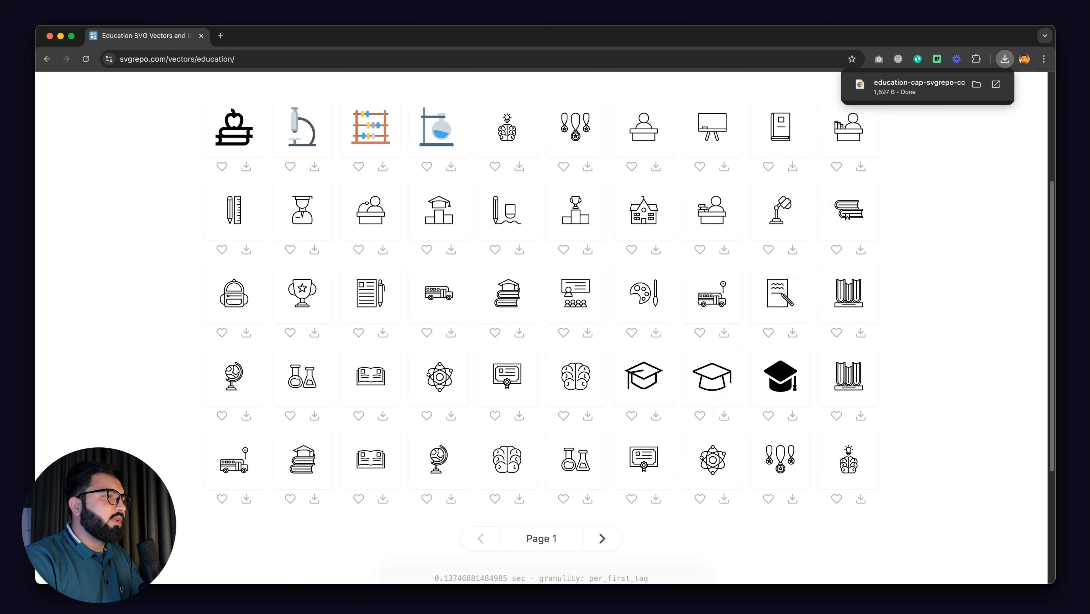
pyautogui.moveTo(545, 611); pyautogui.dragTo(412, 354)
pyautogui.moveTo(460, 302); pyautogui.dragTo(421, 213)
pyautogui.scroll(-10, 481, 253)
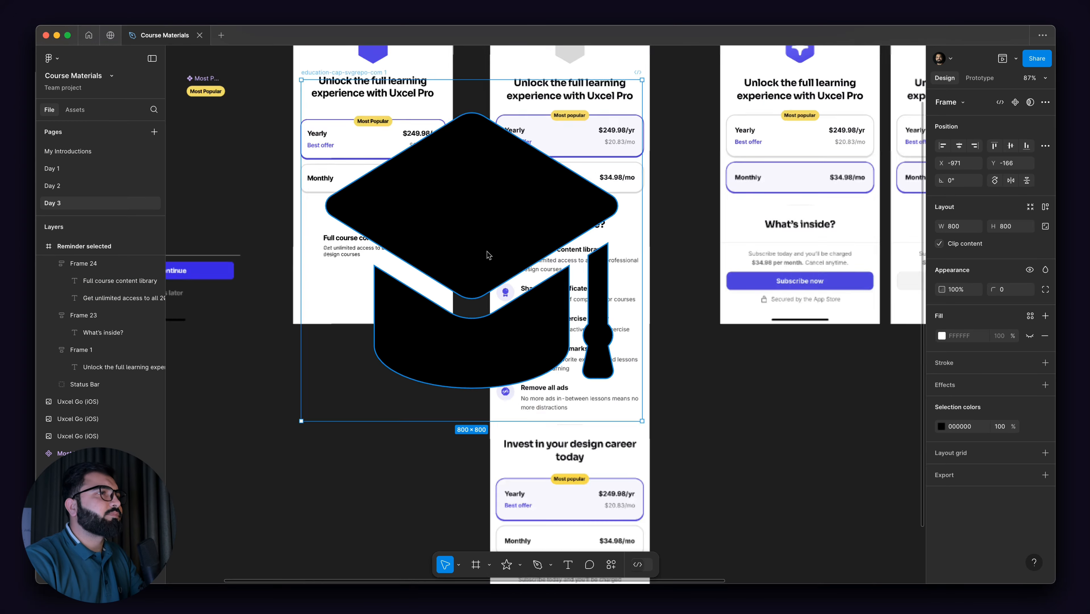
pyautogui.scroll(-5, 488, 255)
pyautogui.moveTo(584, 144); pyautogui.dragTo(466, 252)
pyautogui.scroll(1, 450, 240)
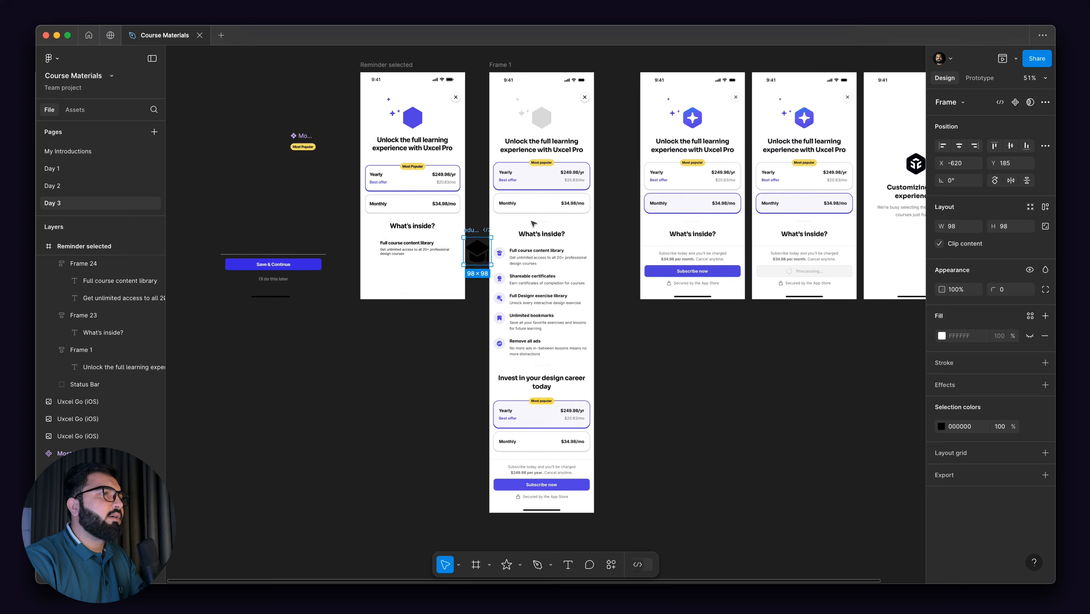
# - Place the cap icon over the first feature's round icon in the reference design and scale it to 24 × 24
pyautogui.scroll(10, 452, 244)
pyautogui.moveTo(570, 234); pyautogui.dragTo(696, 287)
pyautogui.scroll(5, 543, 258)
pyautogui.scroll(4, 711, 253)
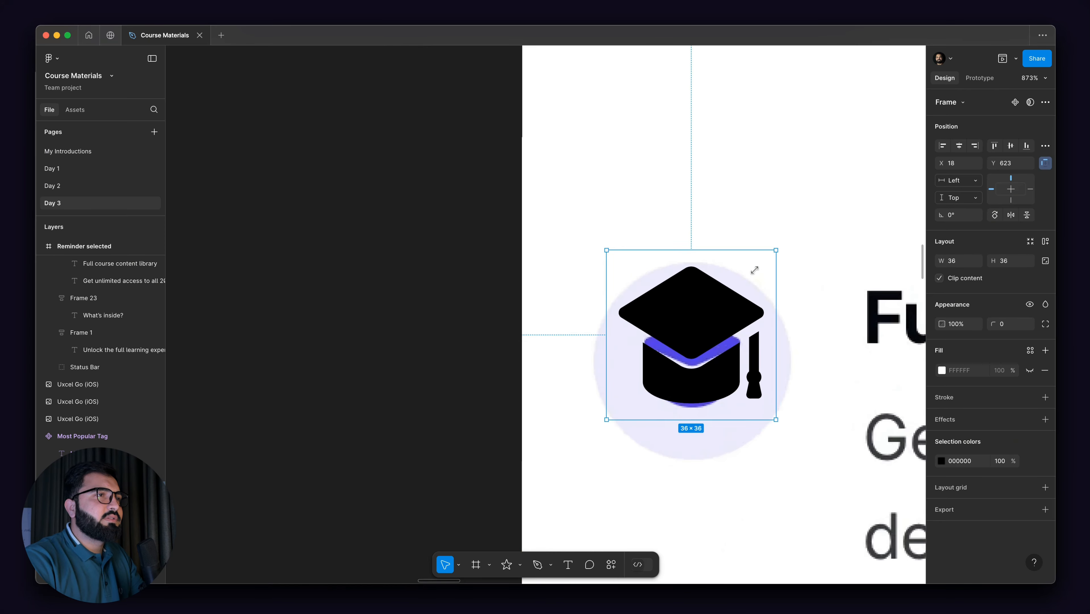
pyautogui.moveTo(755, 270); pyautogui.dragTo(745, 279)
pyautogui.moveTo(707, 328); pyautogui.dragTo(707, 356)
# - Add auto layout to the cap icon's frame and set its horizontal padding to 10
pyautogui.scroll(-10, 687, 338)
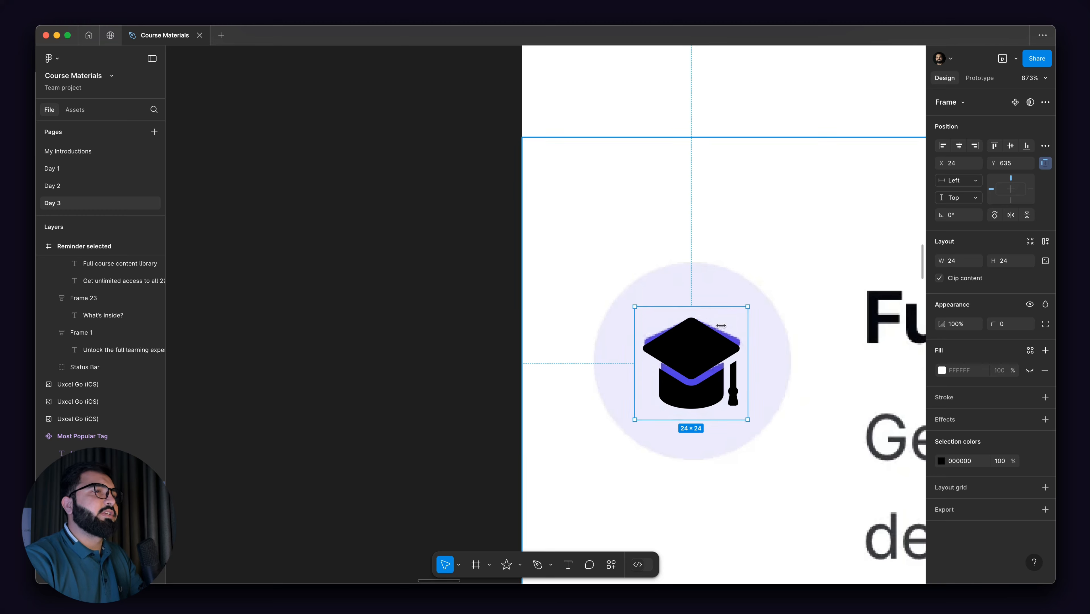
pyautogui.scroll(3, 808, 296)
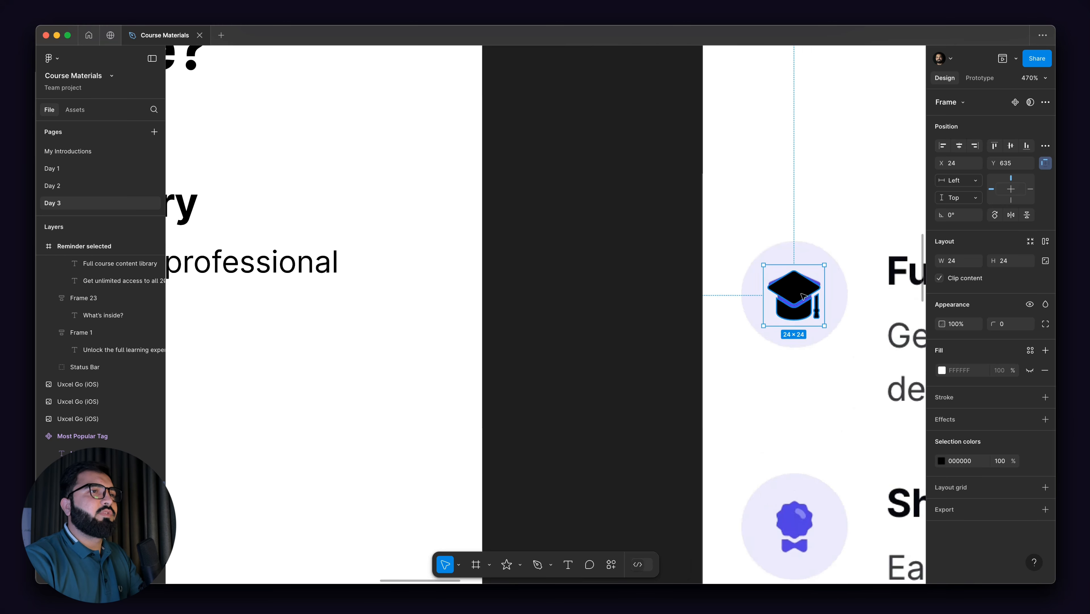
pyautogui.scroll(2, 709, 316)
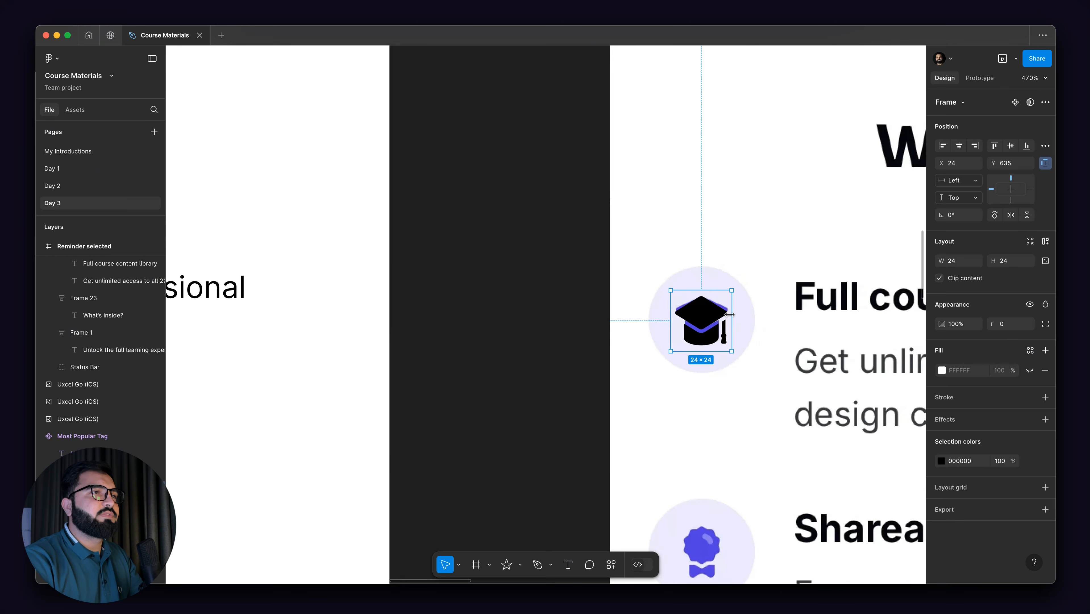
pyautogui.hotkey('shift', 'a')
pyautogui.scroll(2, 728, 311)
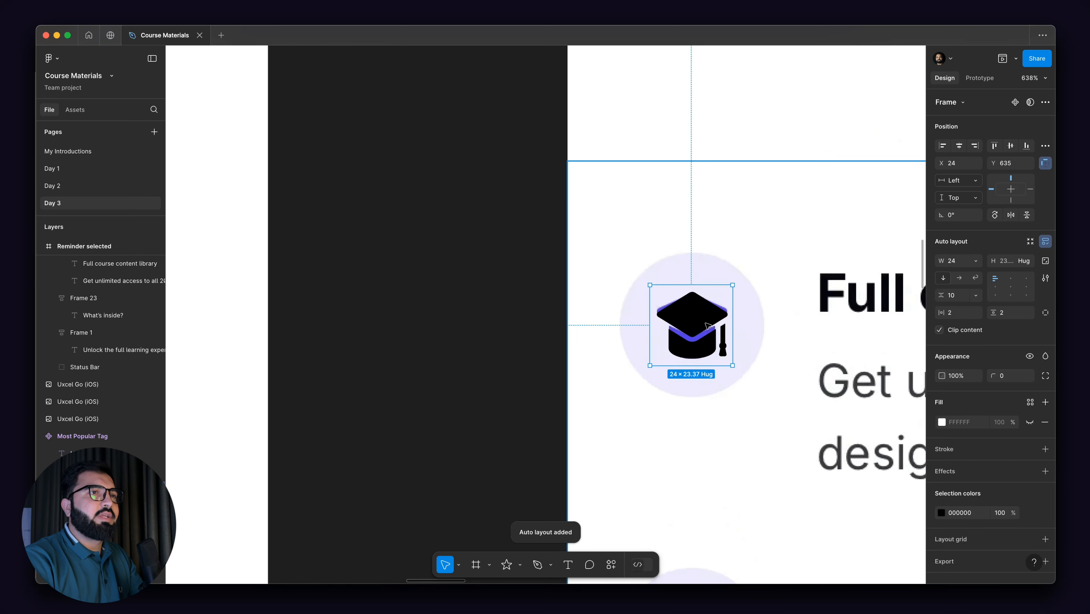
pyautogui.moveTo(946, 320); pyautogui.dragTo(963, 319)
# - Resize the icon frame to 41 × 41 to match the reference circle and center the cap inside it
pyautogui.moveTo(733, 315); pyautogui.dragTo(764, 312)
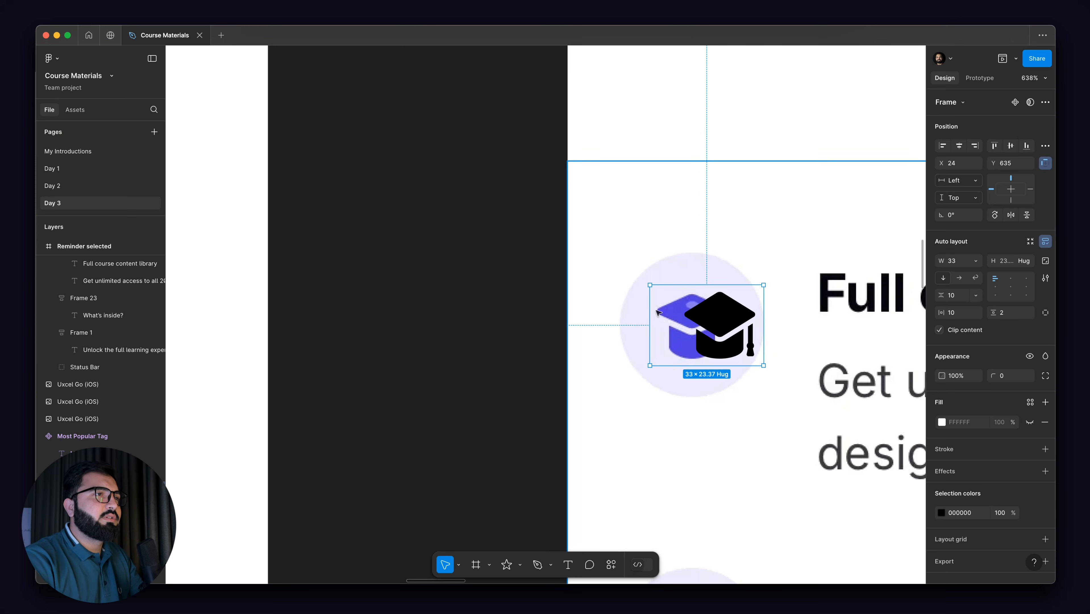
pyautogui.moveTo(650, 314); pyautogui.dragTo(623, 316)
pyautogui.moveTo(708, 275); pyautogui.dragTo(709, 253)
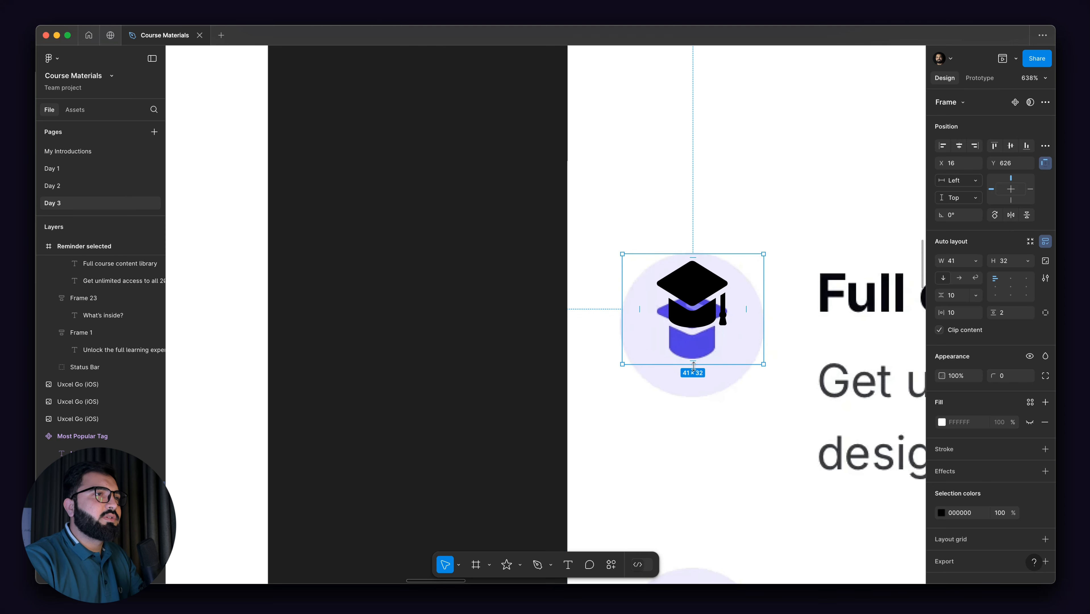
pyautogui.moveTo(692, 364); pyautogui.dragTo(692, 395)
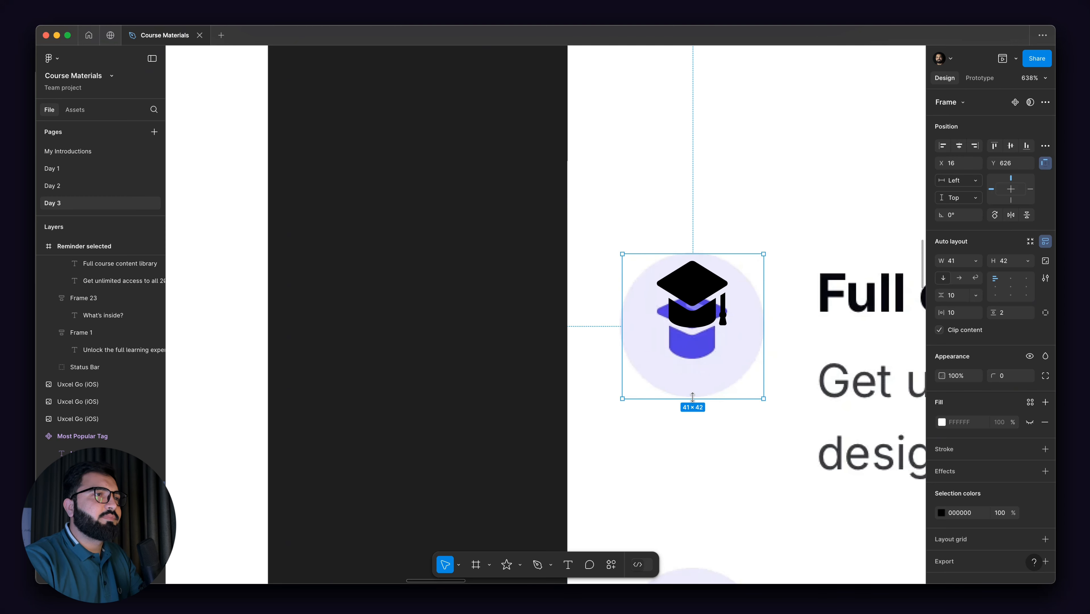
pyautogui.click(1010, 289)
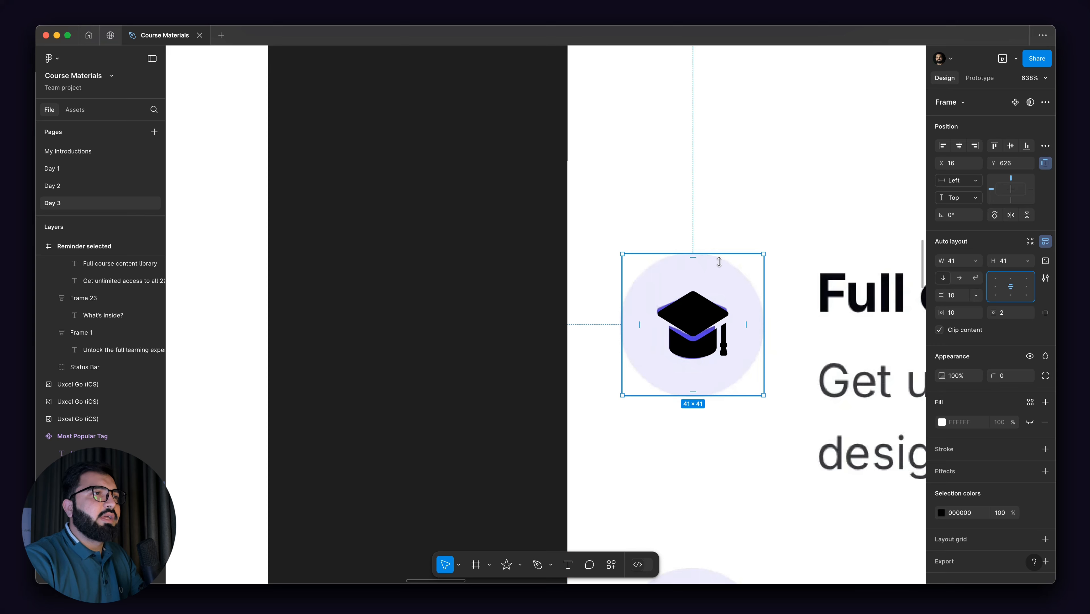
# - Fill the icon frame with light purple ECE9FF sampled from the reference and round its corners to 49
pyautogui.scroll(-5, 720, 262)
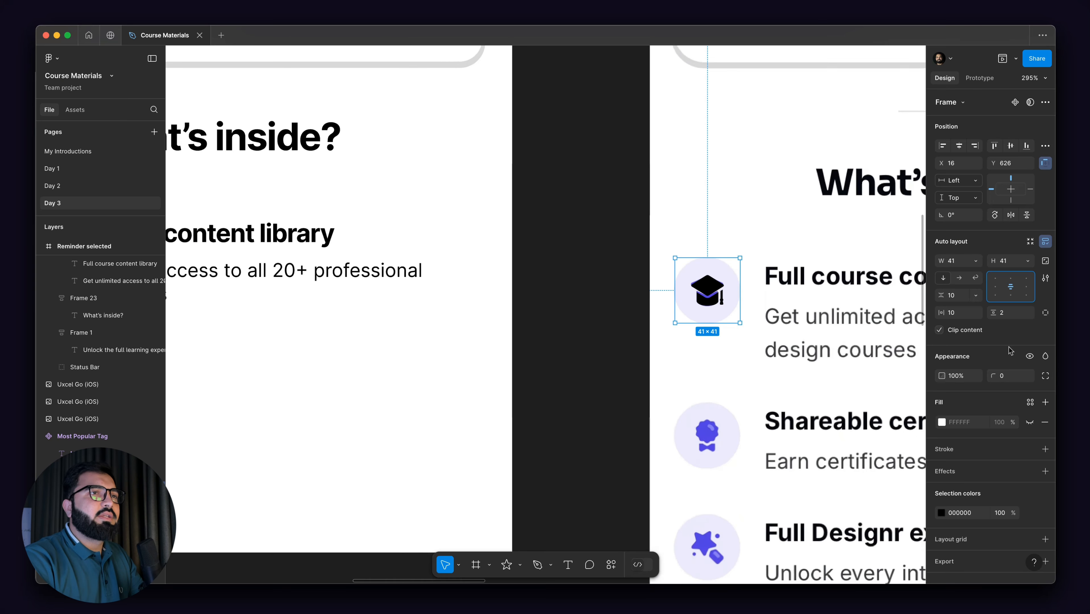
pyautogui.click(1031, 423)
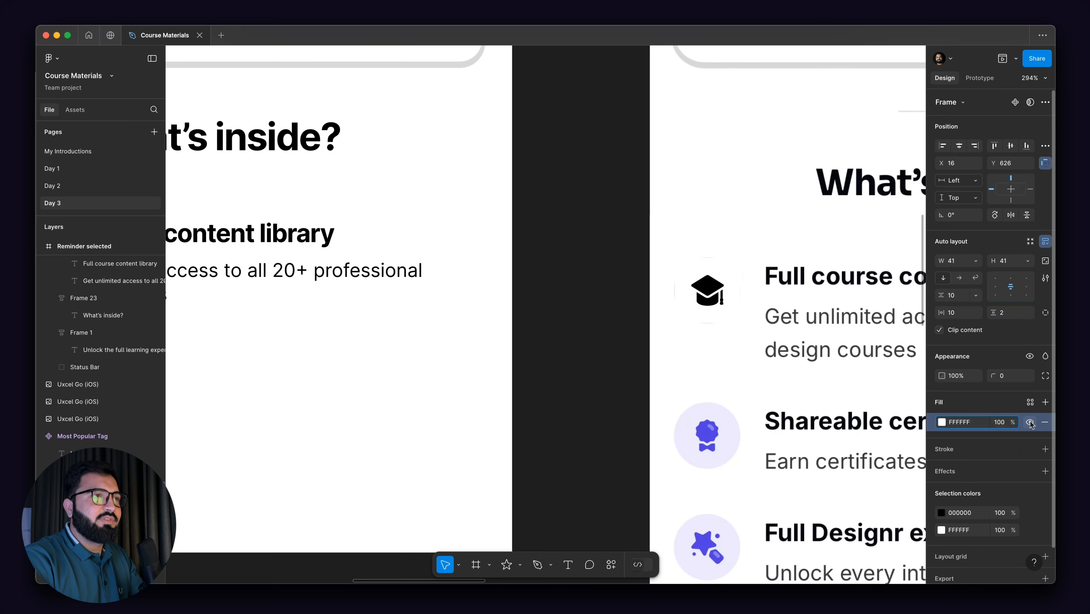
pyautogui.click(942, 422)
pyautogui.press('i')
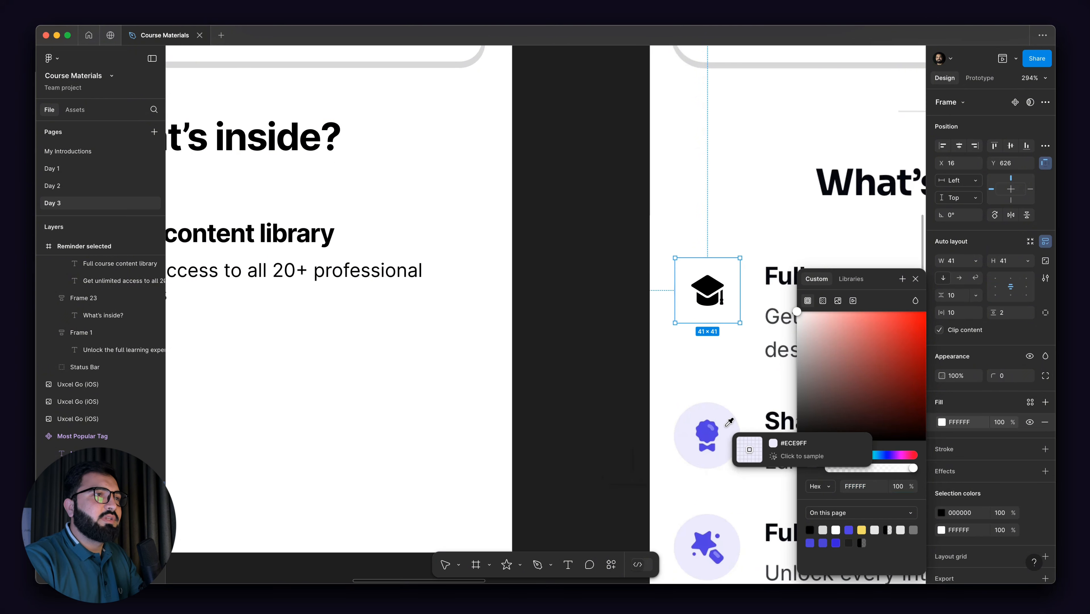
pyautogui.click(730, 423)
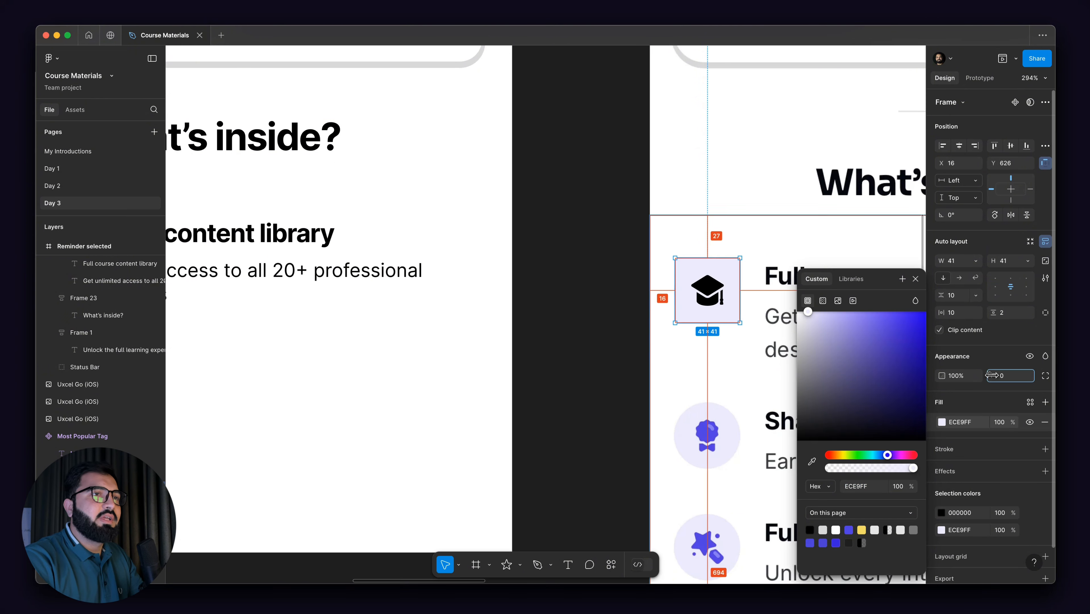
pyautogui.moveTo(992, 376); pyautogui.dragTo(162, 387)
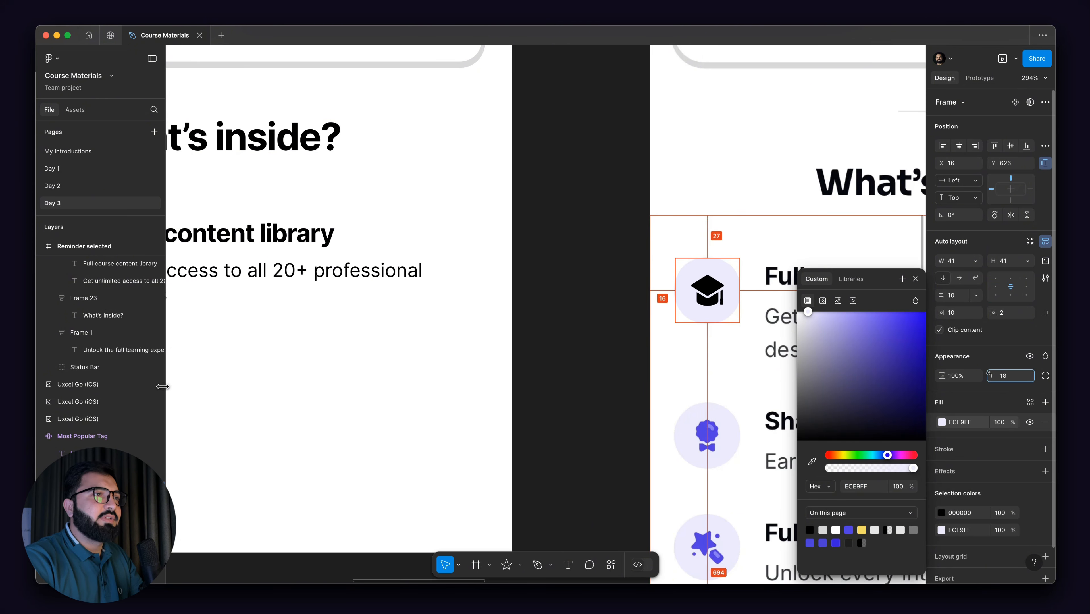
# - Recolor the graduation-cap vector to purple 533DEB sampled from the reference badge icon
pyautogui.doubleClick(708, 290)
pyautogui.click(941, 318)
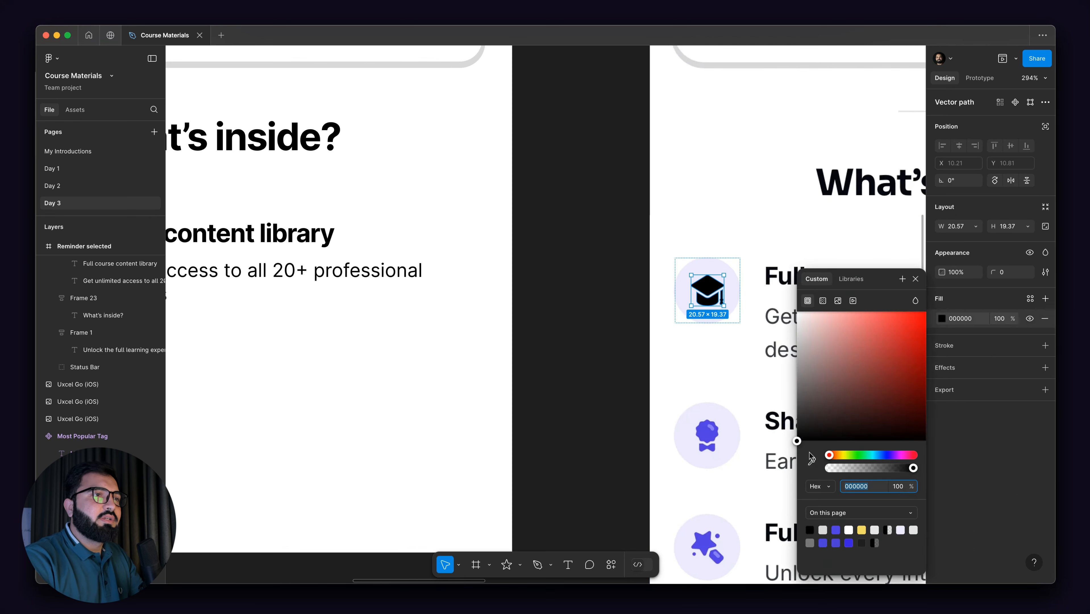
pyautogui.press('i')
pyautogui.click(712, 432)
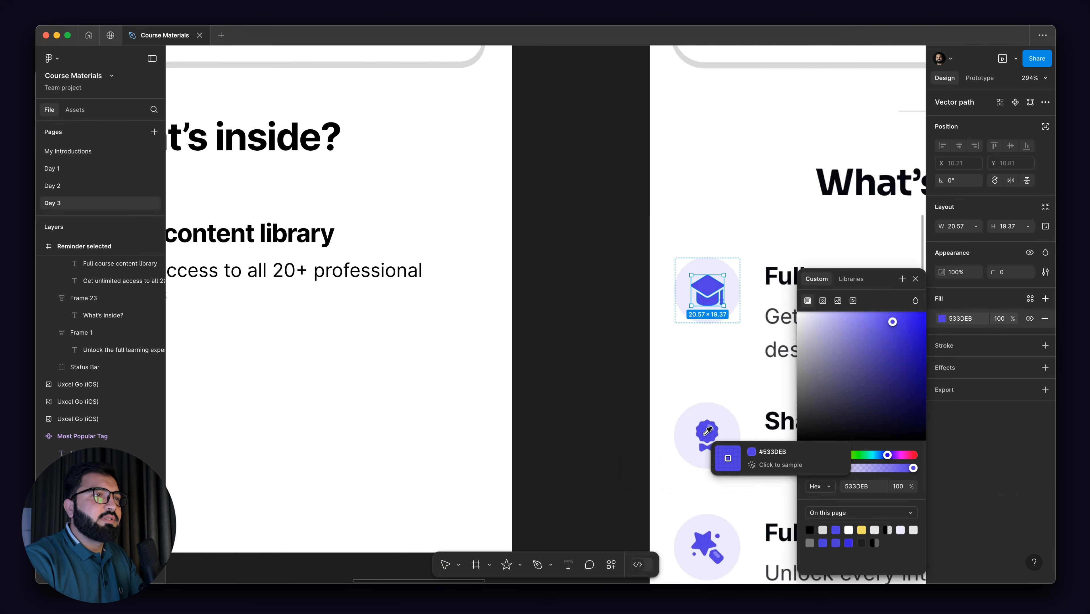
pyautogui.press('Escape')
# - Move the round cap icon to the left of the "Full course content library" text block in the recreated screen and select both together
pyautogui.scroll(-5, 781, 289)
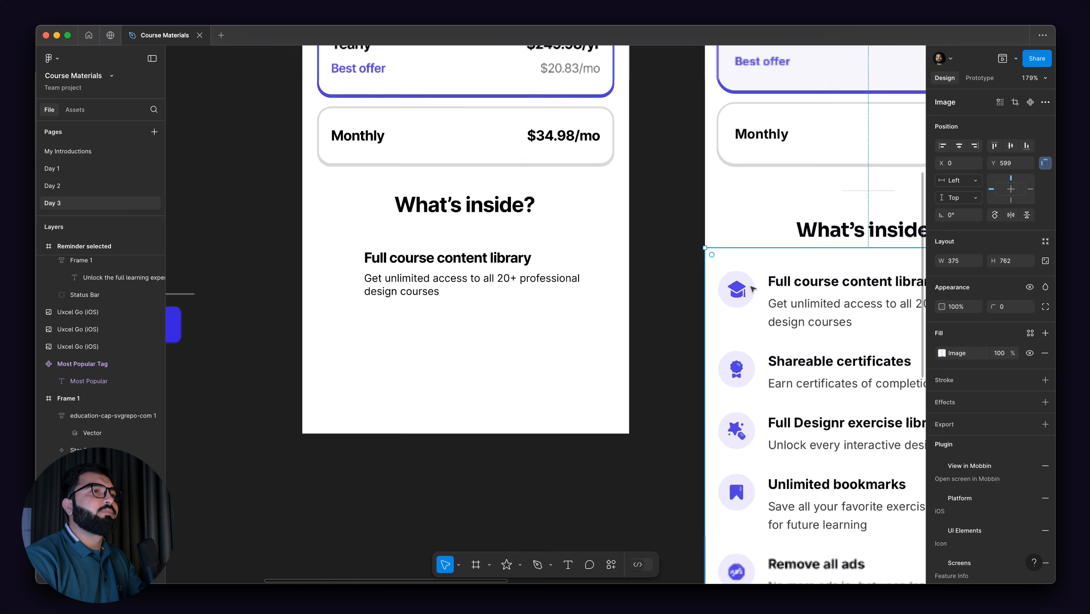
pyautogui.moveTo(446, 276); pyautogui.dragTo(438, 276)
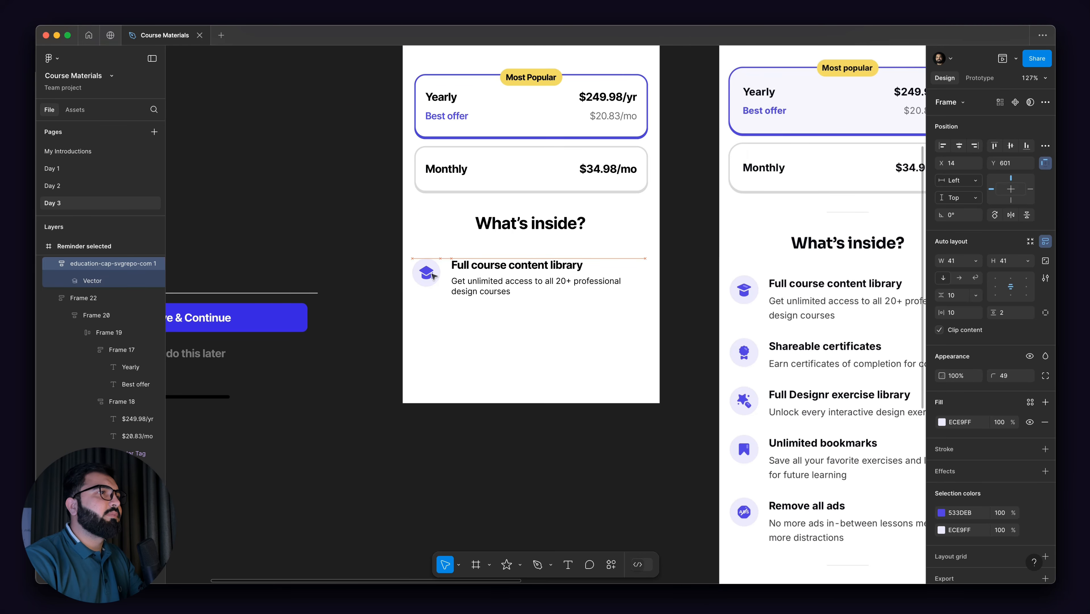
pyautogui.keyDown('shift'); pyautogui.click(506, 271); pyautogui.keyUp('shift')
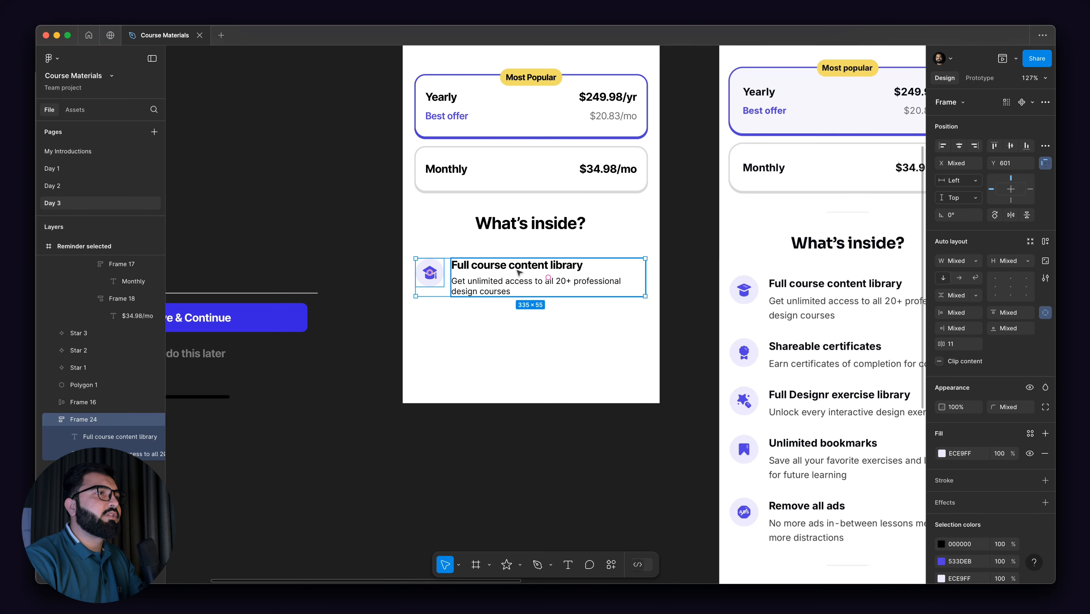
# - Wrap the cap icon and the "Full course content library" text block in a horizontal auto layout with a gap of 16
pyautogui.hotkey('shift', 'a')
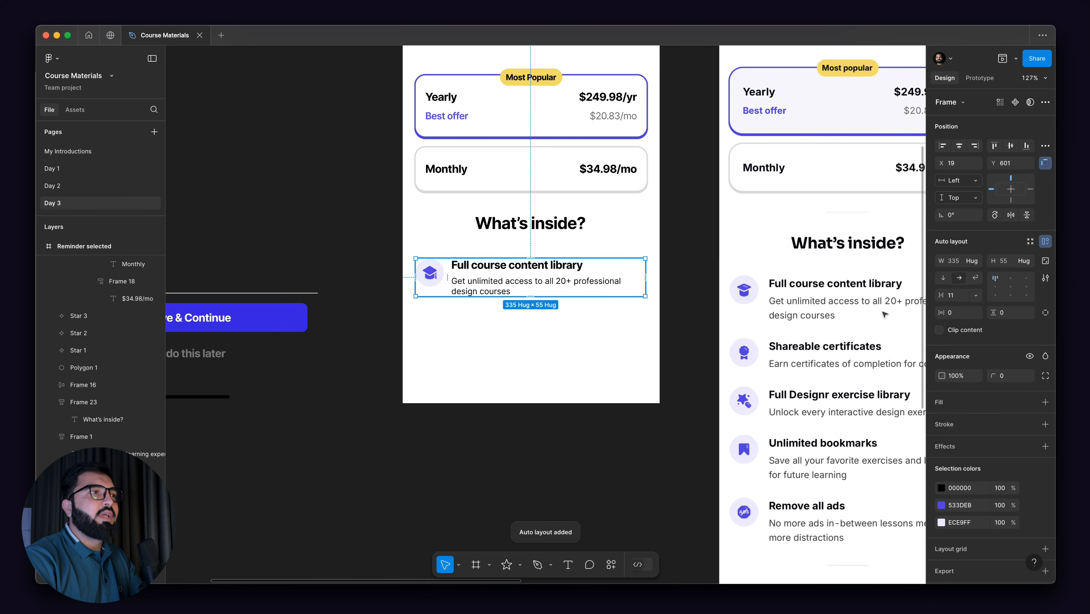
pyautogui.click(955, 296)
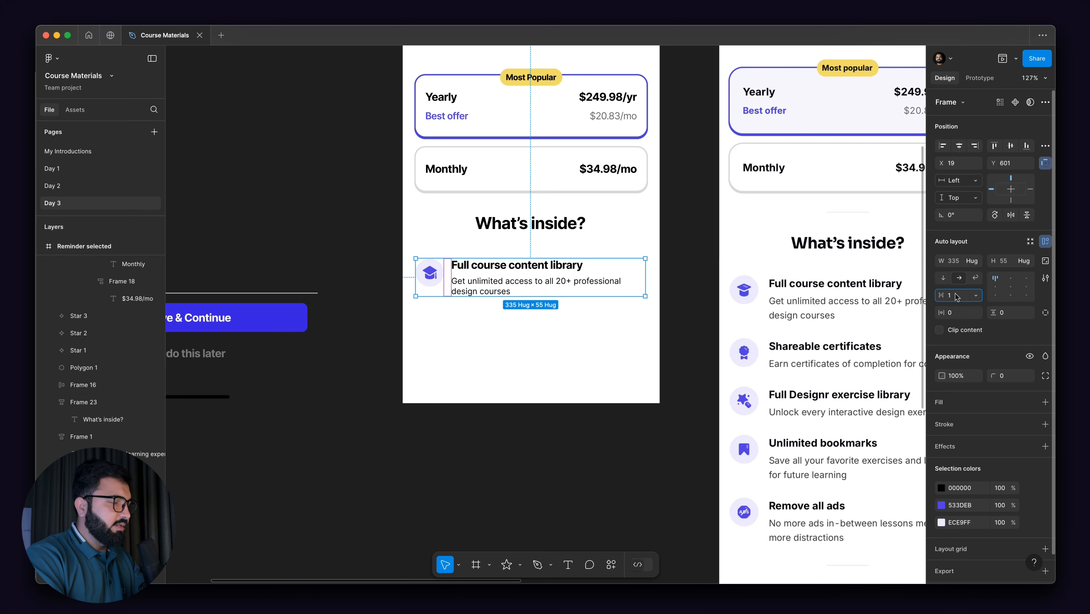
pyautogui.write('16')
pyautogui.press('Return')
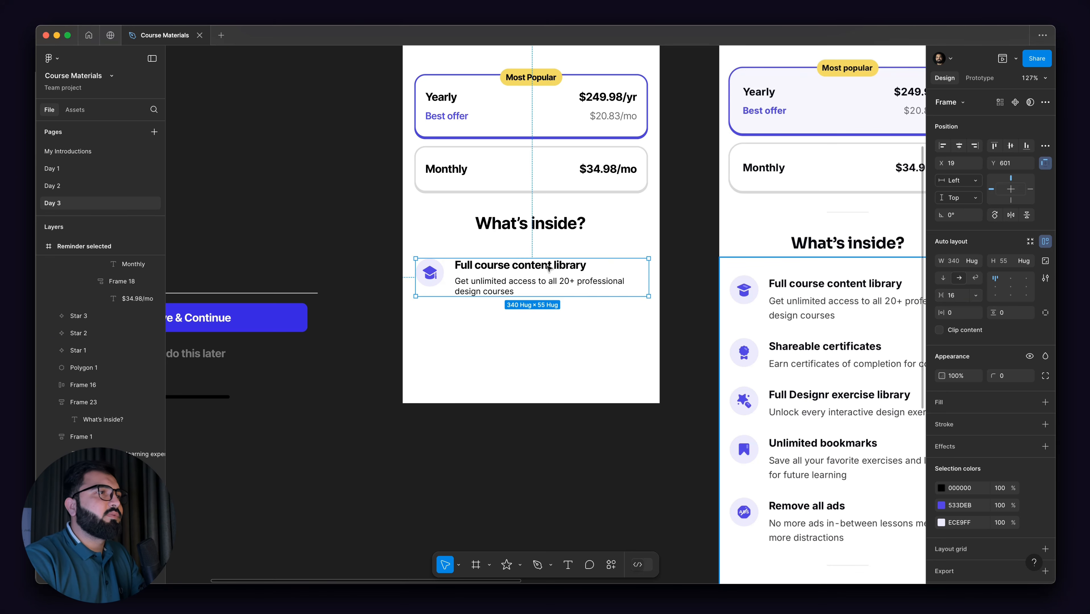
pyautogui.click(358, 274)
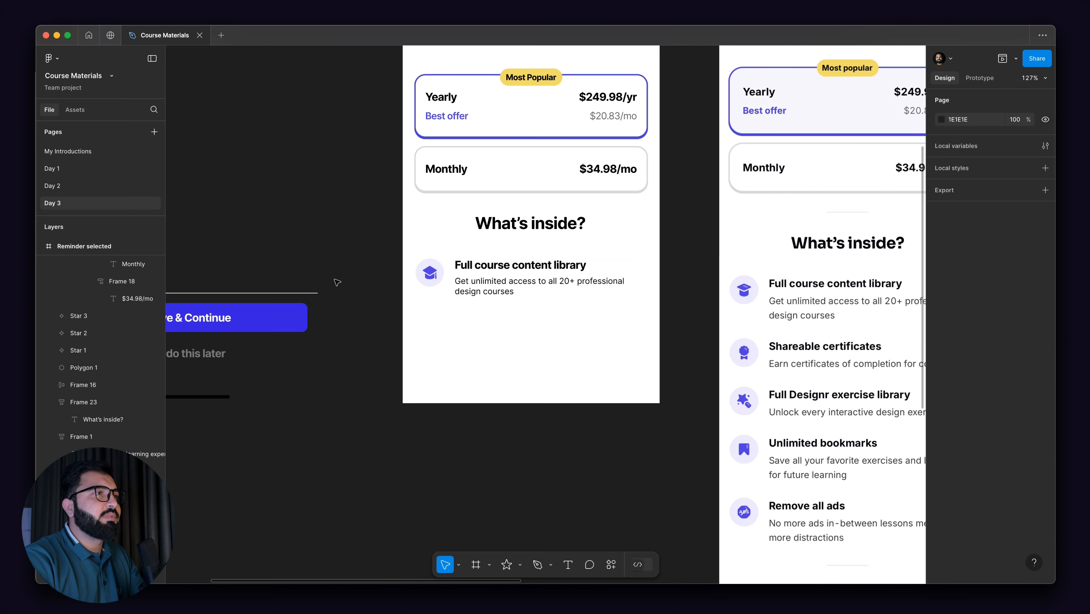
# - Set the letter spacing of the "Full course content library" heading to -2%
pyautogui.hscroll(5, 306, 283)
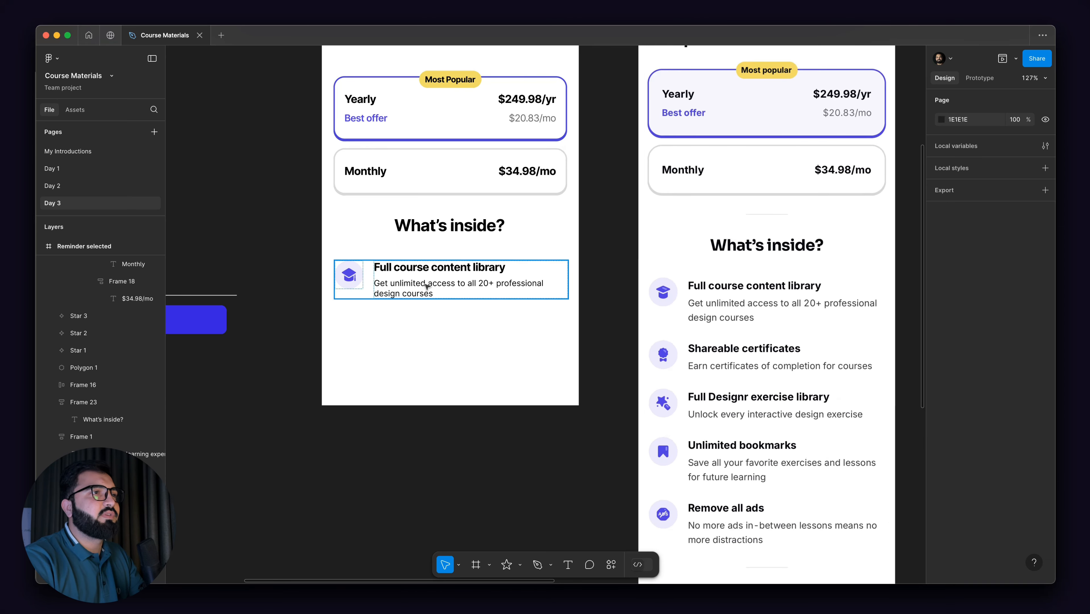
pyautogui.keyDown('super'); pyautogui.click(447, 271); pyautogui.keyUp('super')
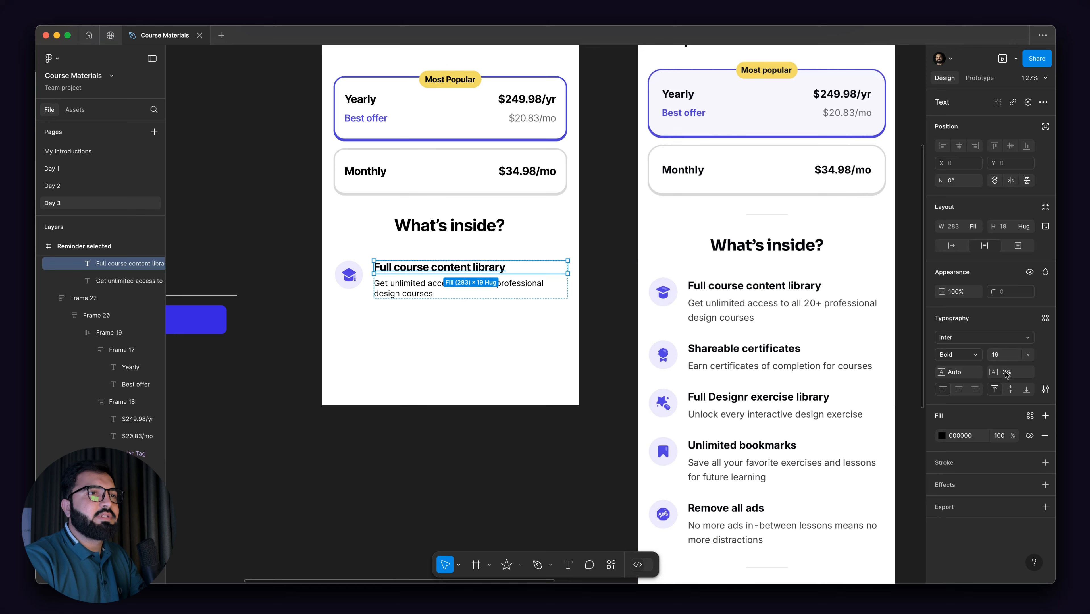
pyautogui.write('-2')
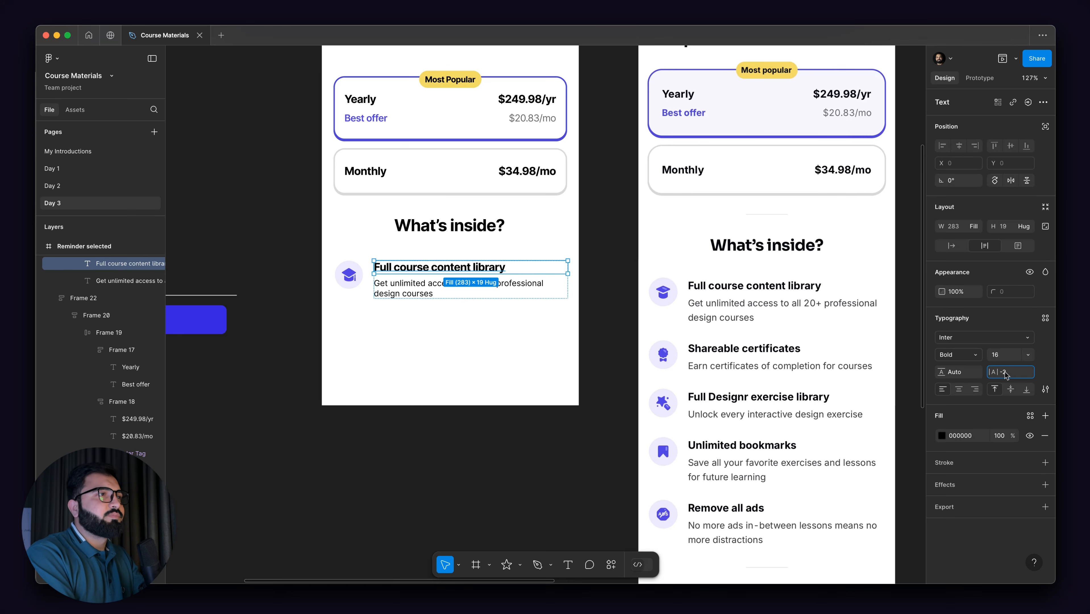
pyautogui.press('Return')
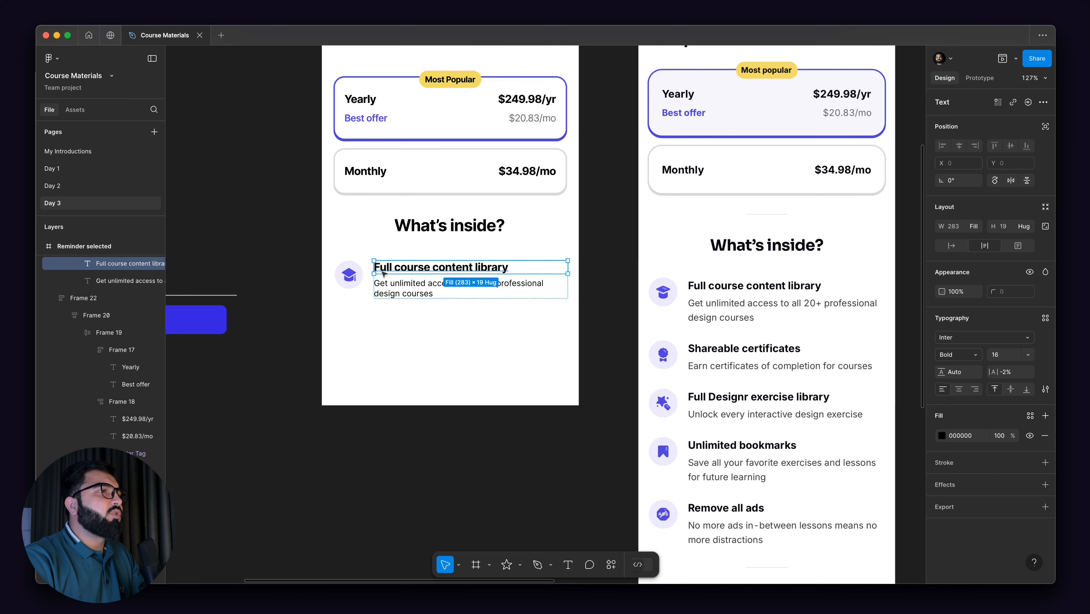
# - Move the whole feature row up to Y 589, closer beneath the "What's inside?" heading
pyautogui.moveTo(363, 291); pyautogui.dragTo(406, 274)
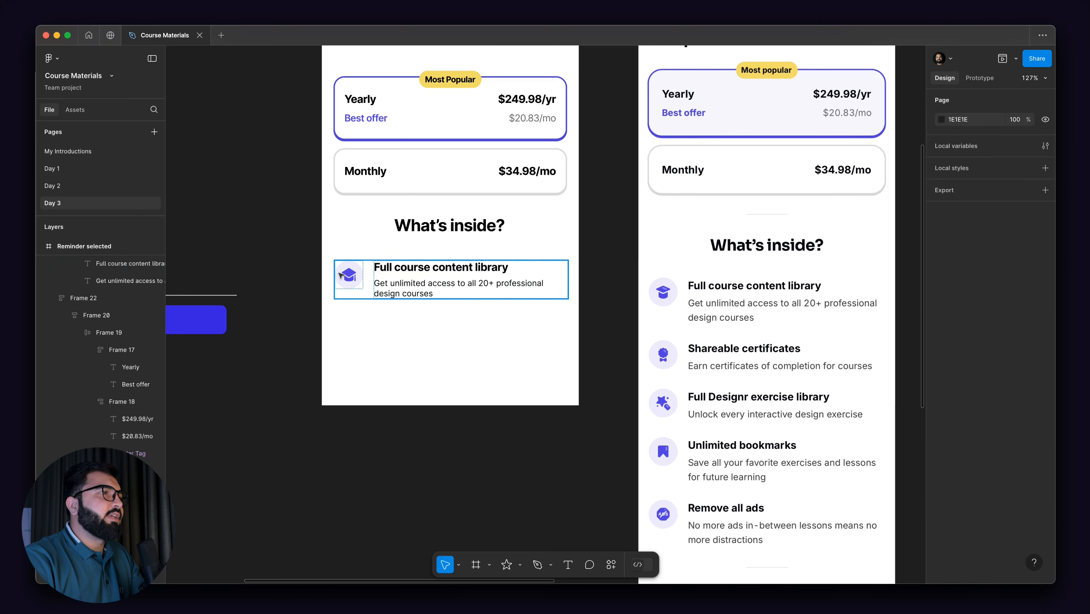
pyautogui.hotkey('shift', 'a')
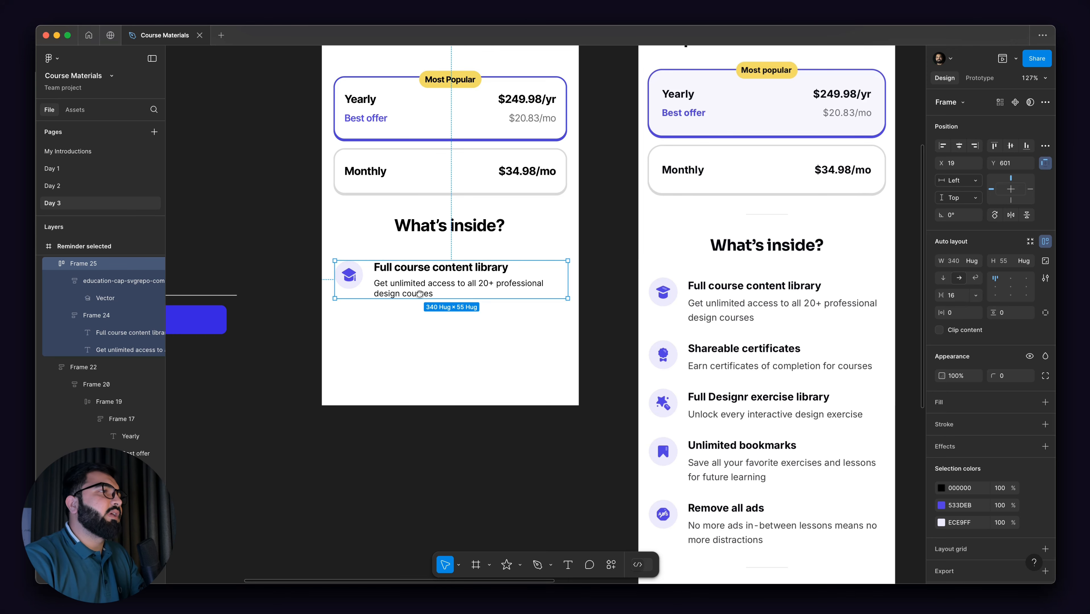
pyautogui.scroll(-2, 490, 239)
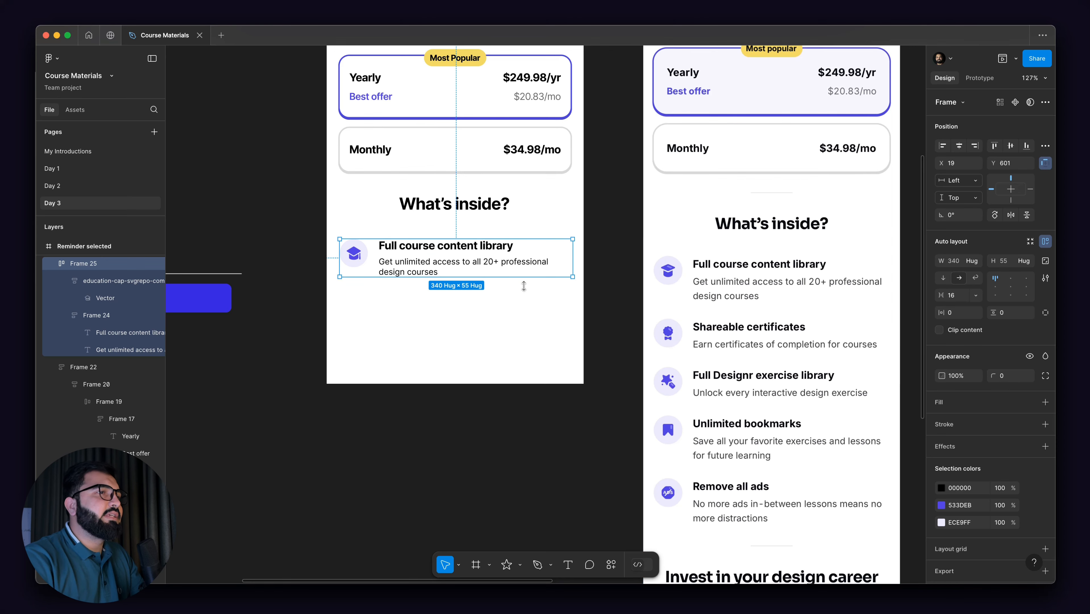
pyautogui.scroll(-5, 412, 274)
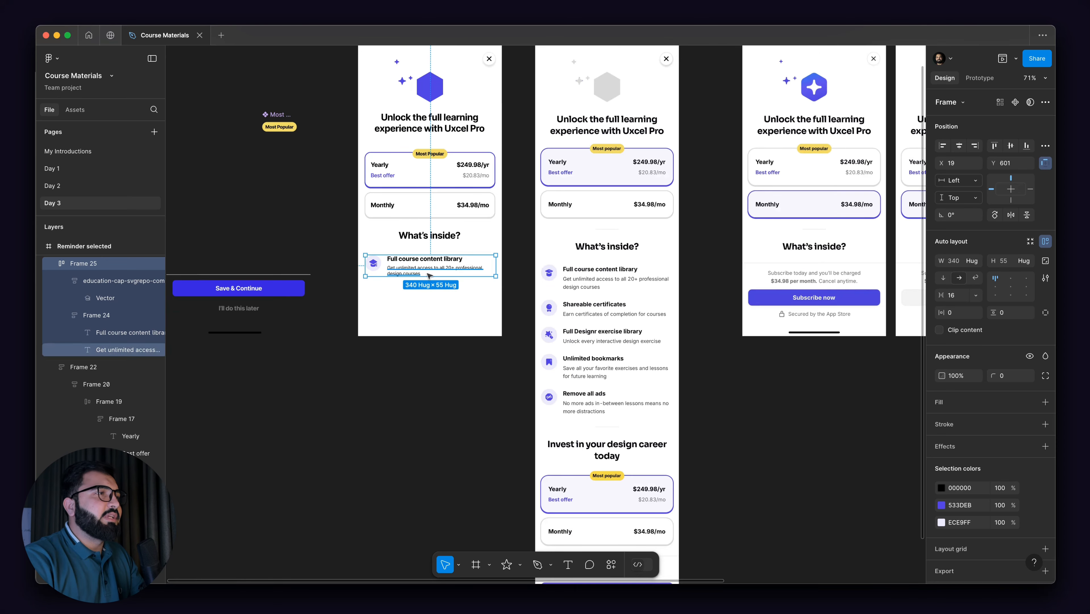
pyautogui.scroll(5, 429, 275)
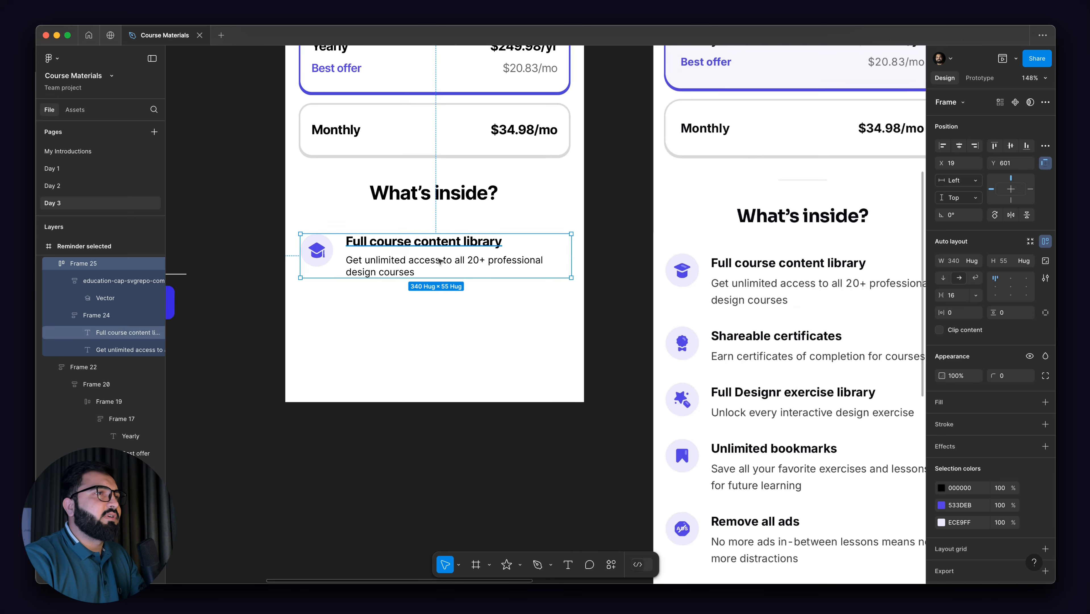
pyautogui.moveTo(439, 259); pyautogui.dragTo(438, 251)
# - Extend the recreated screen's frame downward to a height of 1576 to match the long reference screen
pyautogui.scroll(-5, 440, 253)
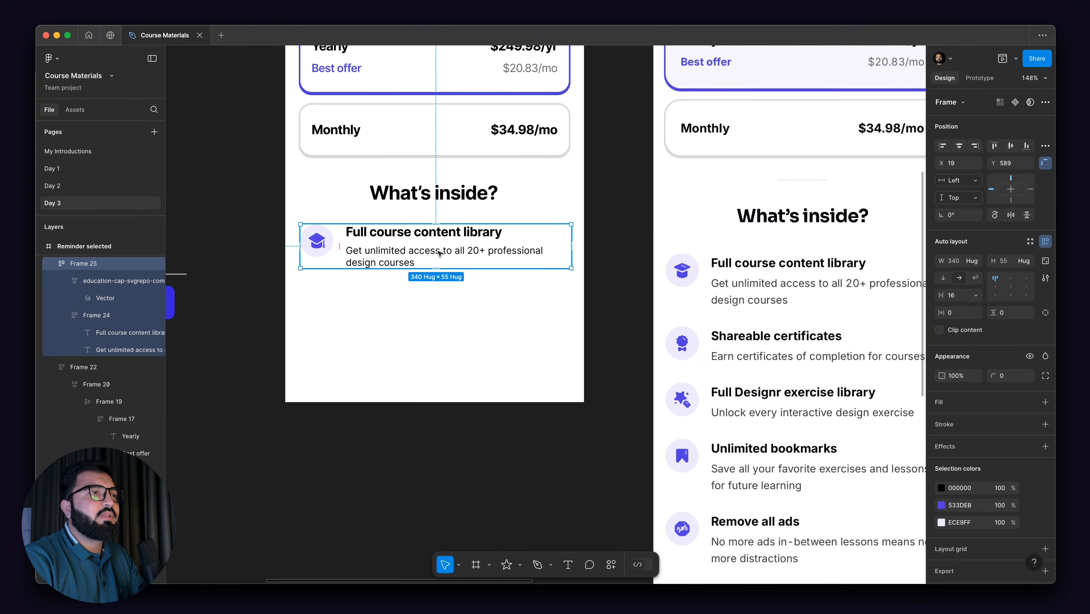
pyautogui.click(526, 246)
pyautogui.scroll(-3, 526, 247)
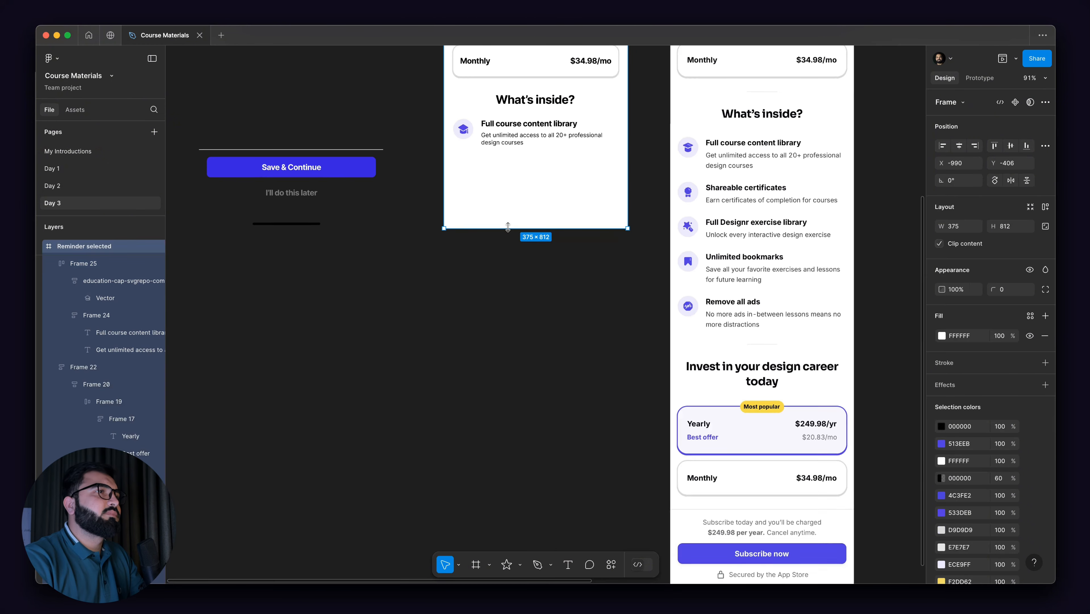
pyautogui.moveTo(507, 227); pyautogui.dragTo(539, 540)
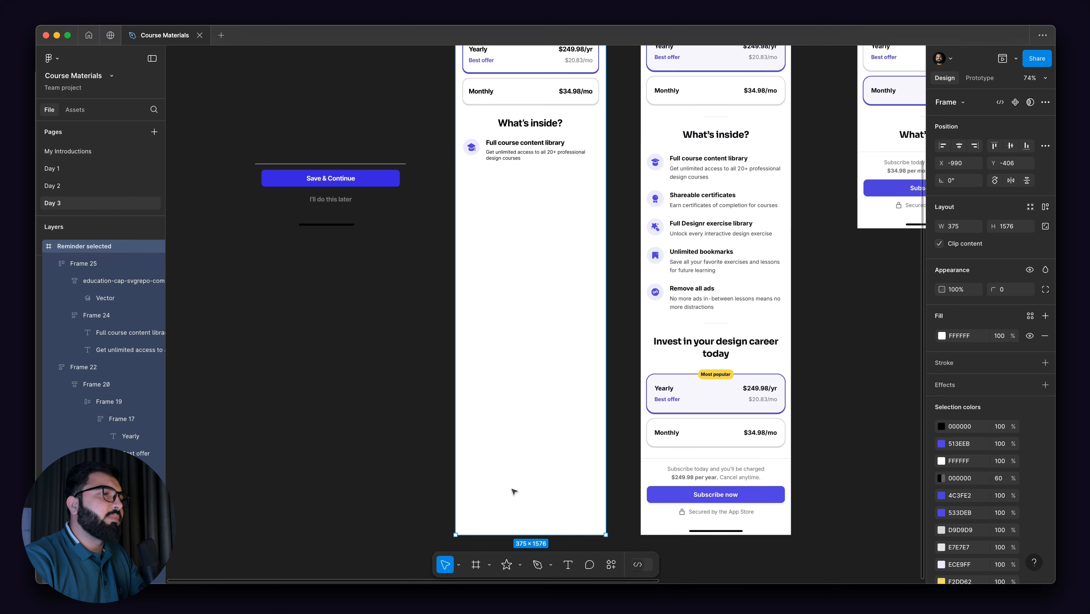
pyautogui.scroll(3, 511, 485)
pyautogui.scroll(-3, 504, 458)
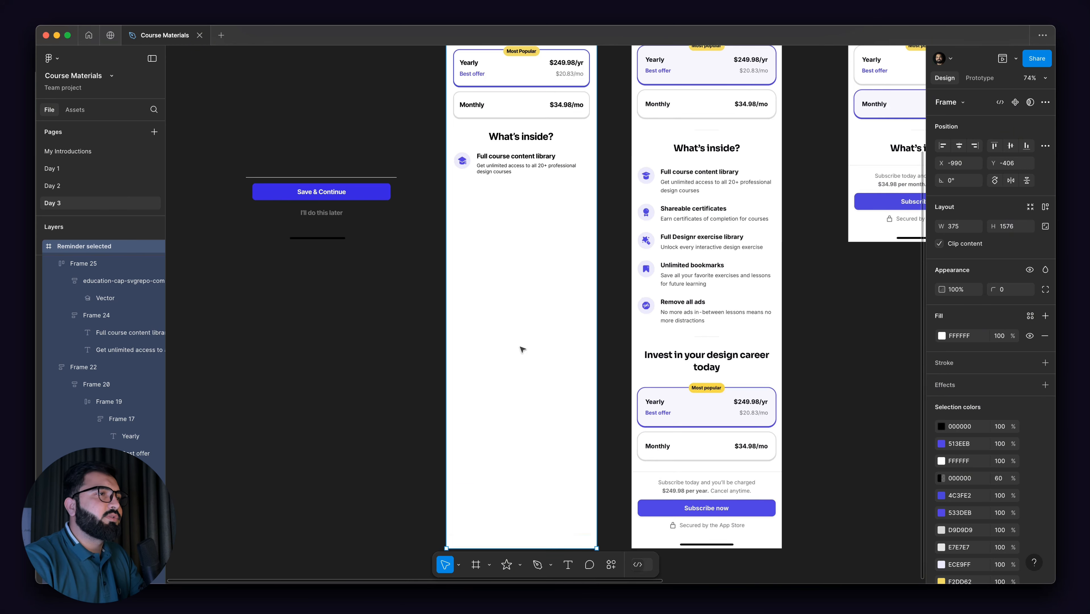
pyautogui.scroll(-3, 581, 358)
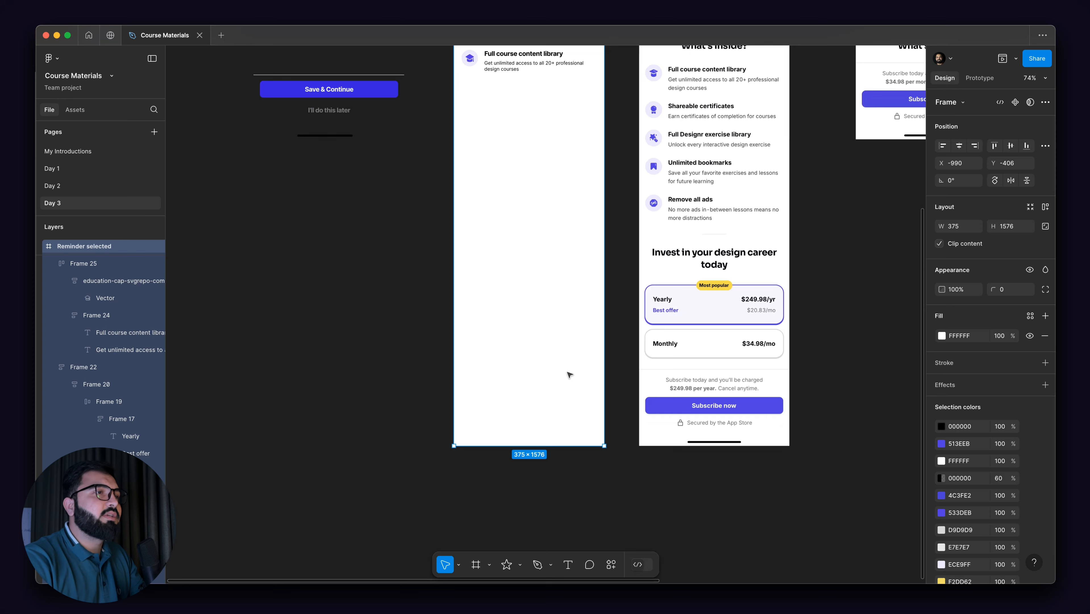
pyautogui.scroll(6, 570, 375)
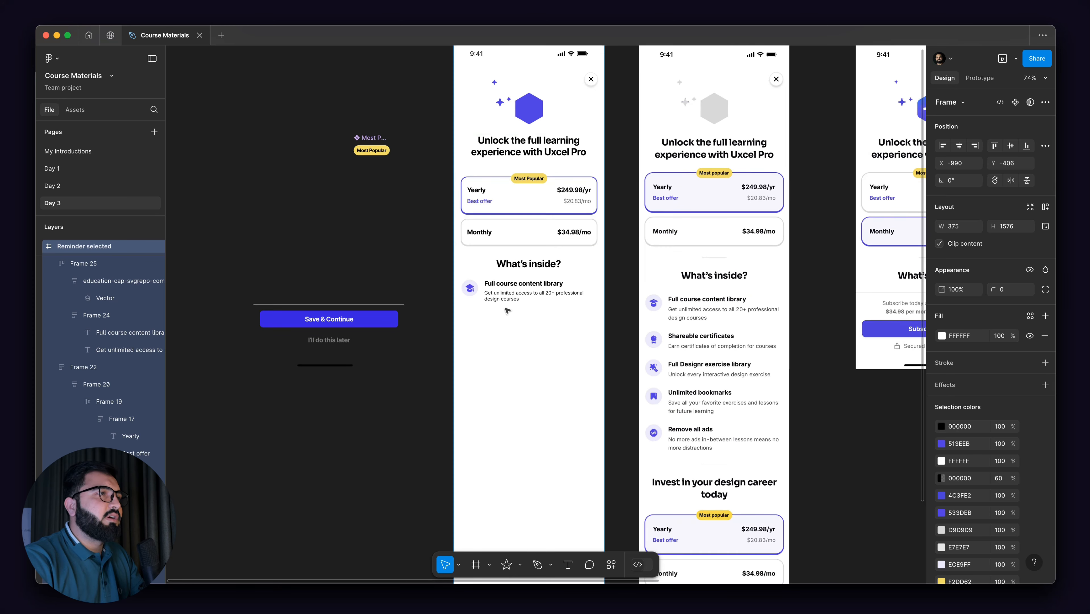
# - Duplicate the feature row 24 px below the original and combine both rows in a vertical auto layout
pyautogui.scroll(5, 508, 311)
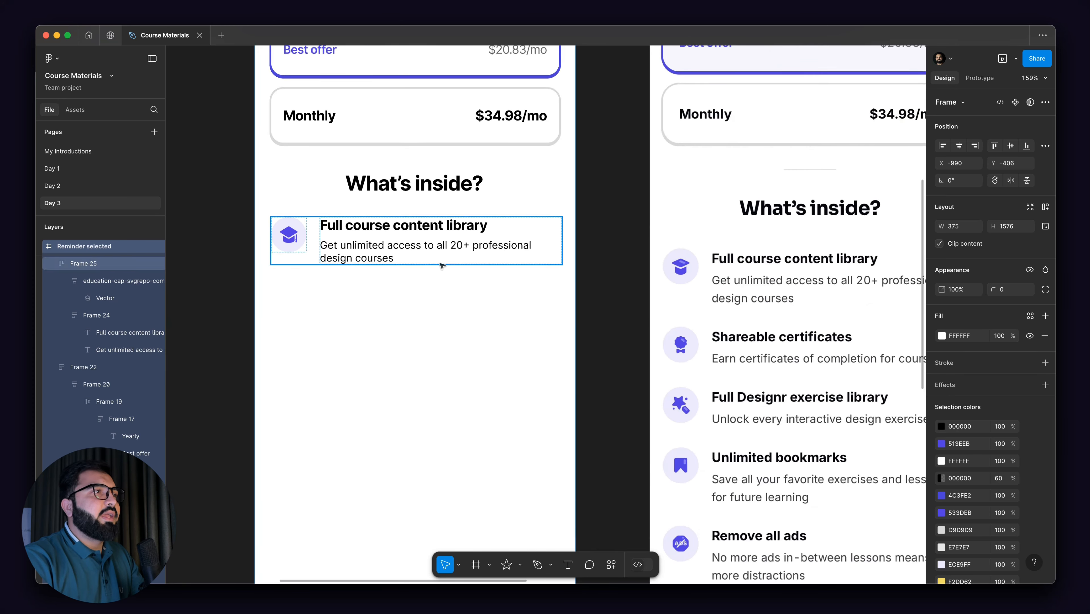
pyautogui.scroll(-3, 441, 265)
pyautogui.scroll(-1, 455, 228)
pyautogui.click(457, 222)
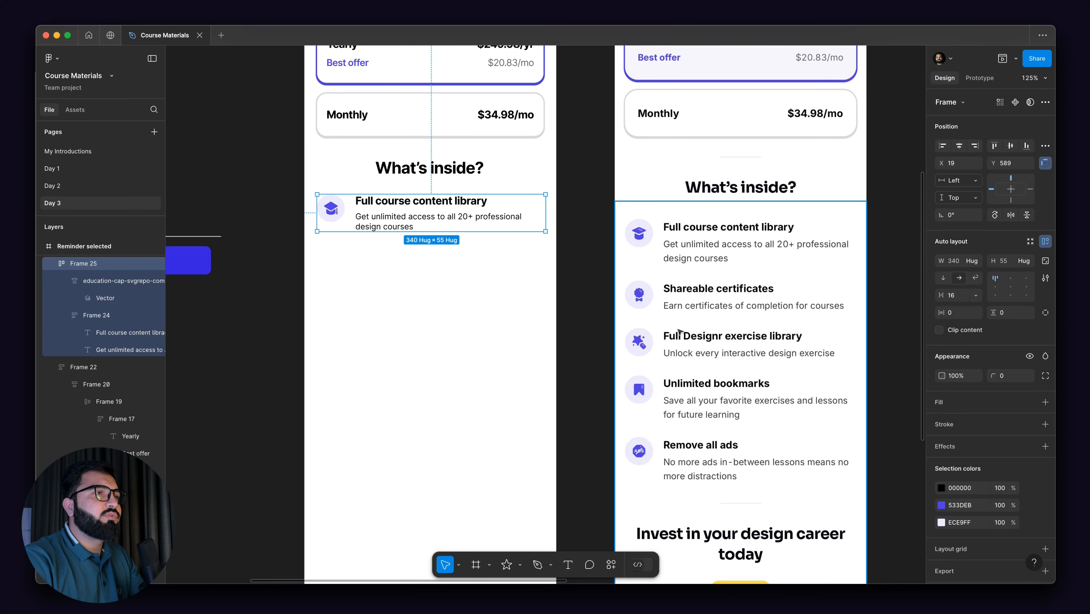
pyautogui.press('super+d')
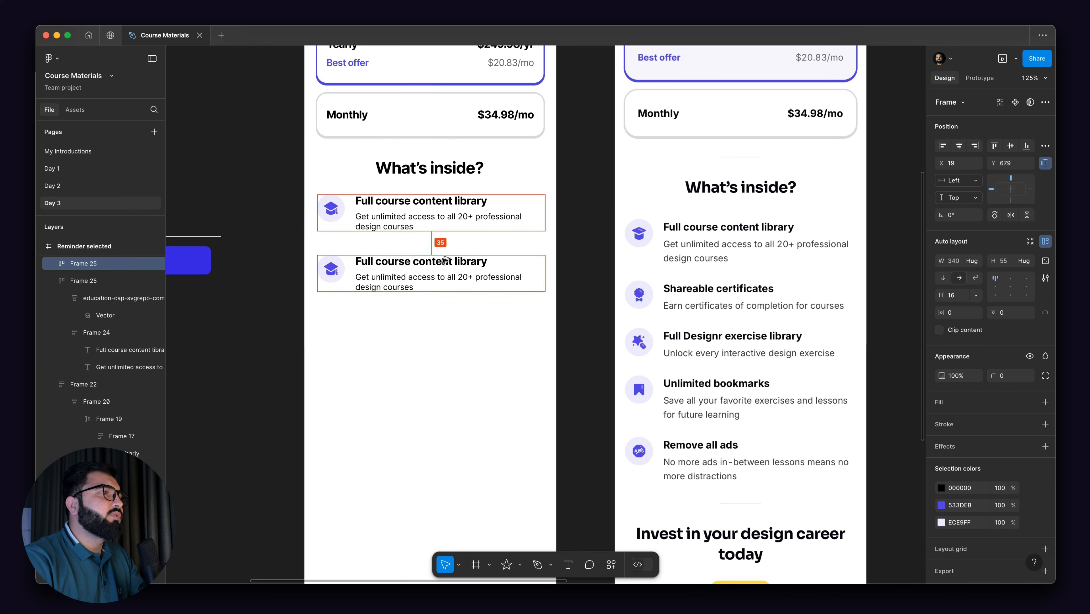
pyautogui.moveTo(444, 253); pyautogui.dragTo(443, 260)
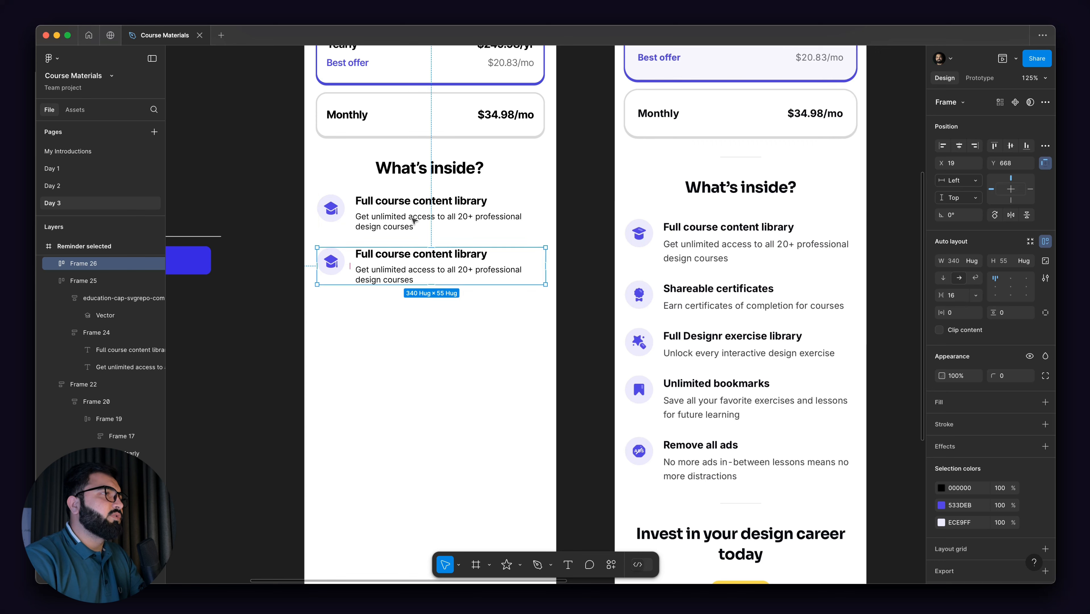
pyautogui.keyDown('shift'); pyautogui.click(431, 224); pyautogui.keyUp('shift')
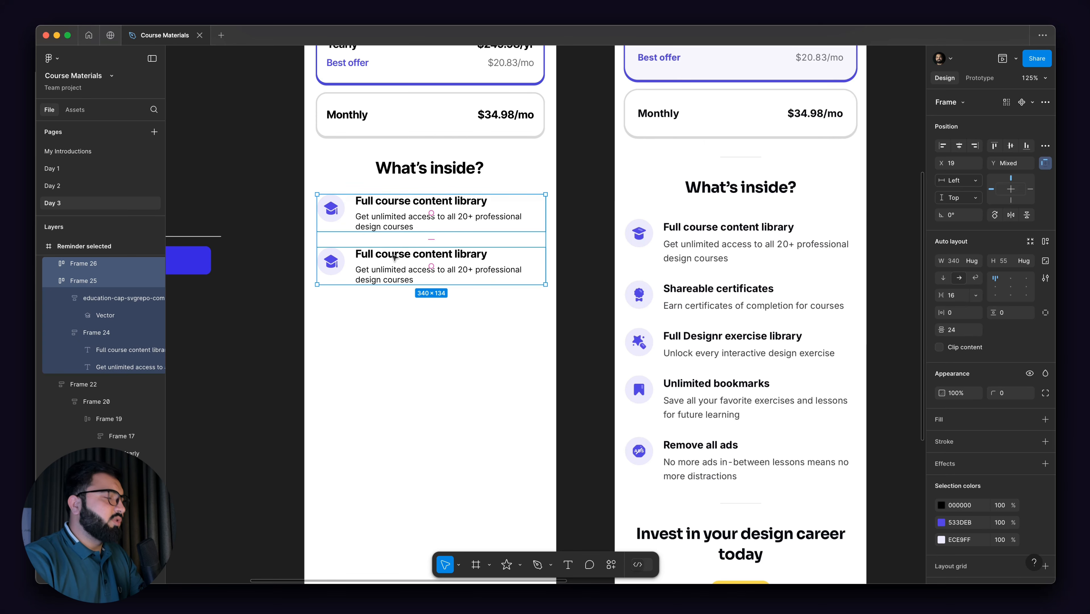
pyautogui.hotkey('shift', 'a')
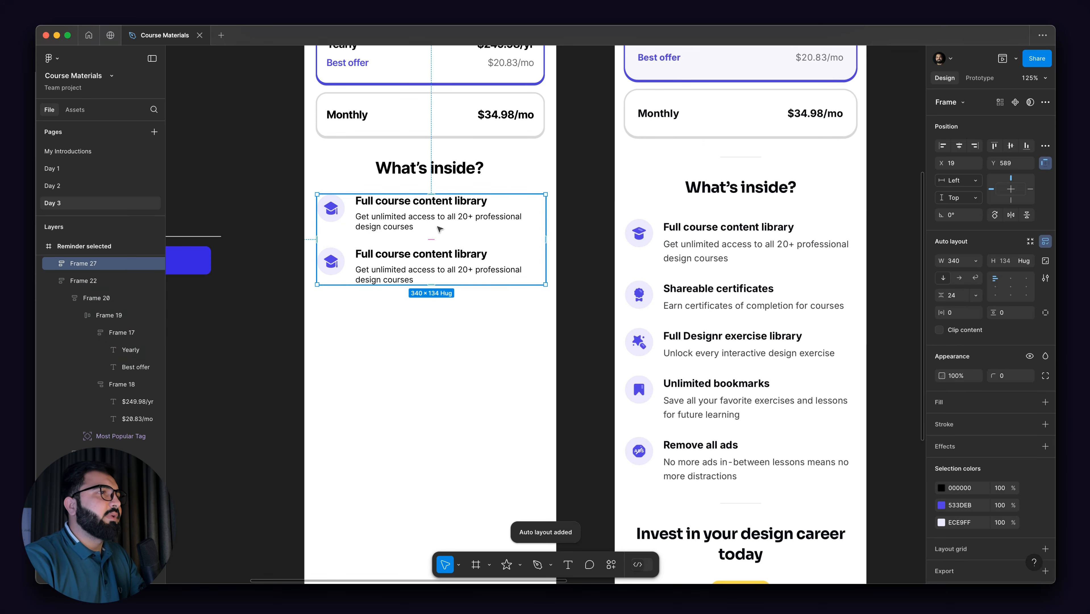
# - Duplicate the second feature row three times inside the list to make five rows
pyautogui.click(471, 265)
pyautogui.press('super+d')
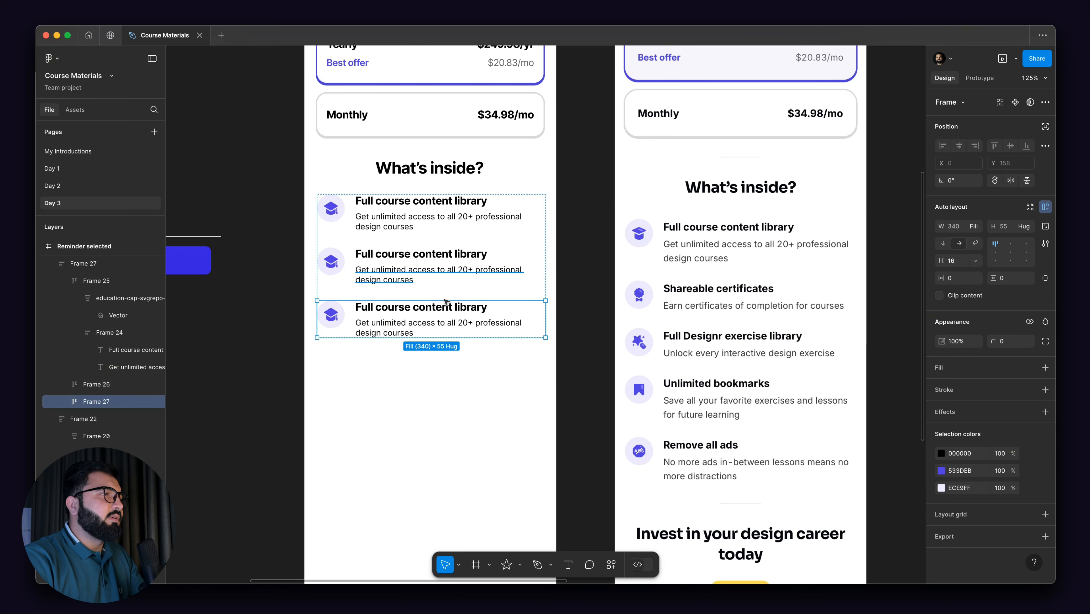
pyautogui.press('super+d')
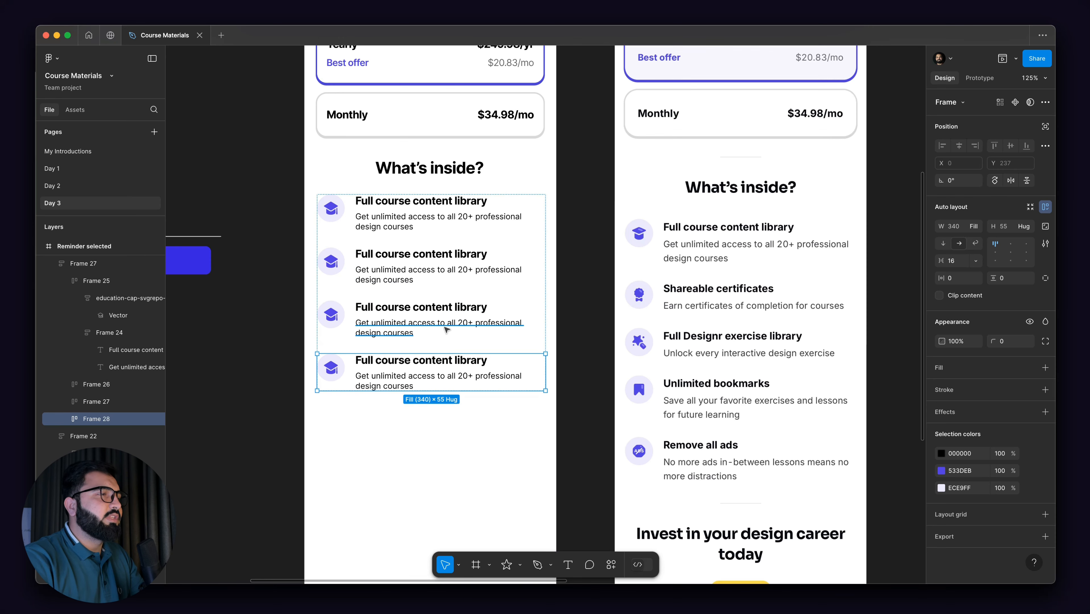
pyautogui.press('super+d')
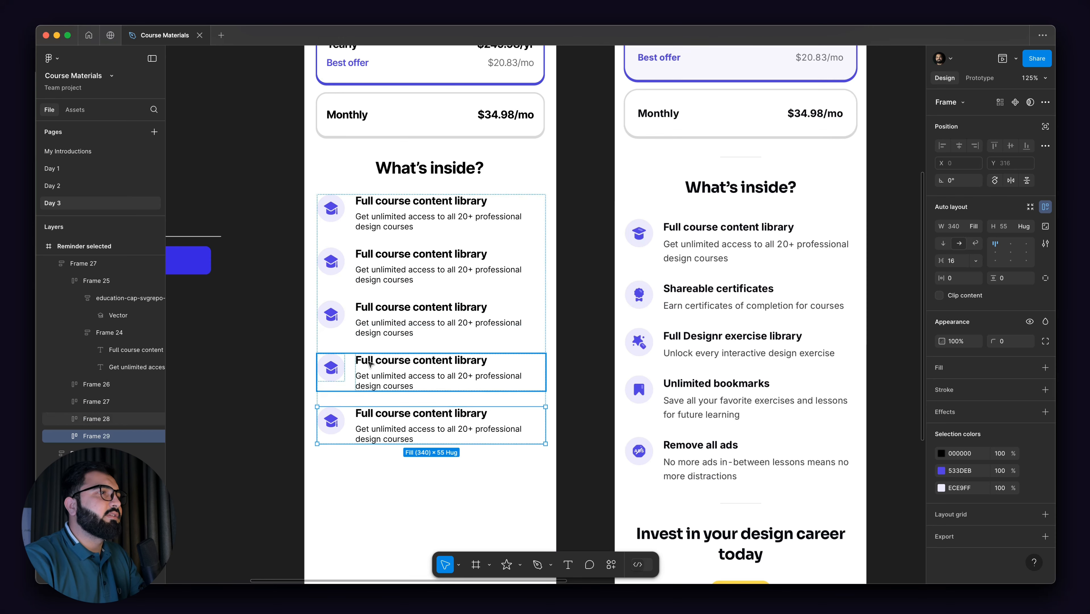
# - Compare the five-row list with the reference and examine the badge icon beside "Shareable certificates" up close
pyautogui.scroll(-3, 567, 370)
pyautogui.hscroll(-3, 567, 370)
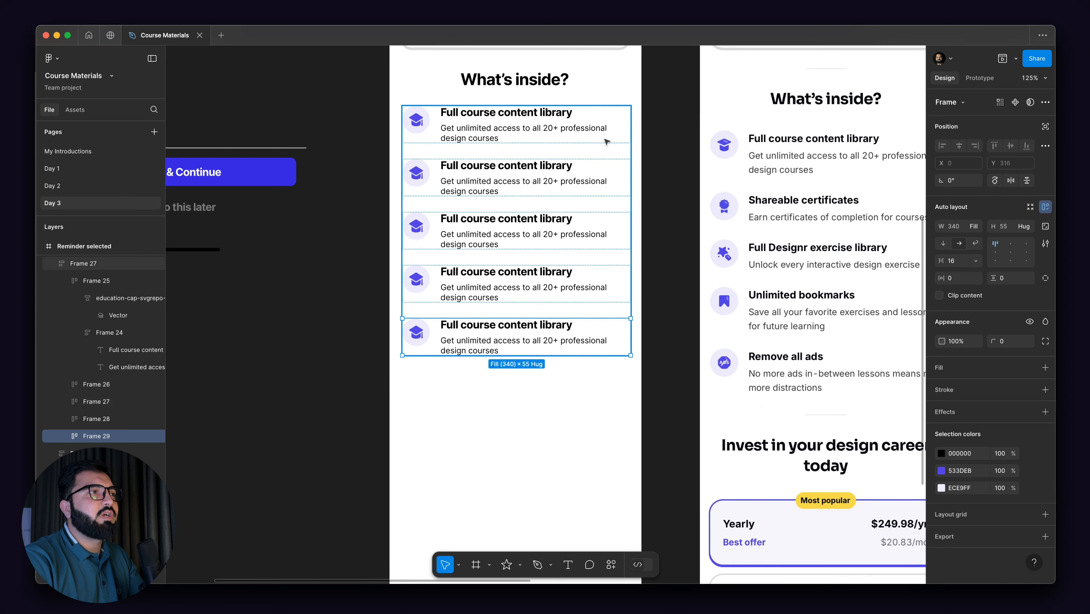
pyautogui.scroll(-5, 441, 252)
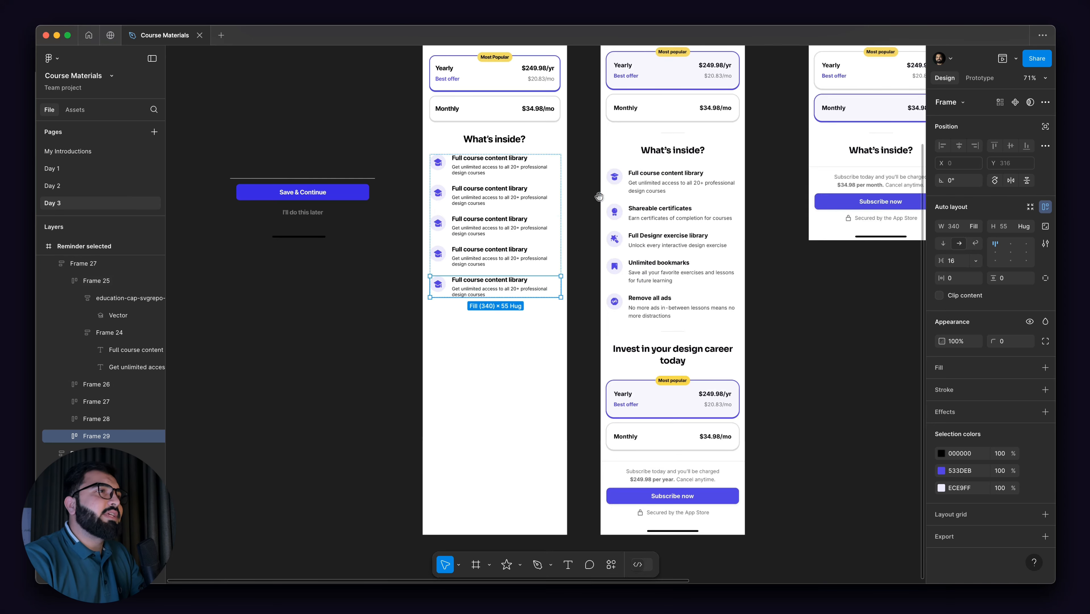
pyautogui.scroll(-1, 590, 258)
pyautogui.scroll(3, 492, 245)
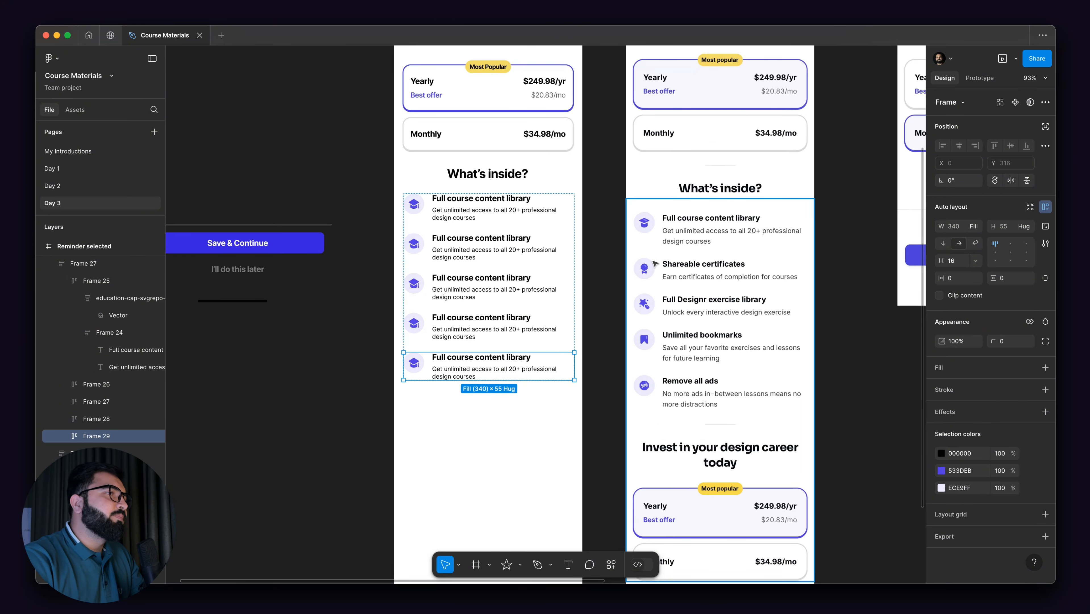
pyautogui.scroll(8, 646, 269)
pyautogui.press('space')
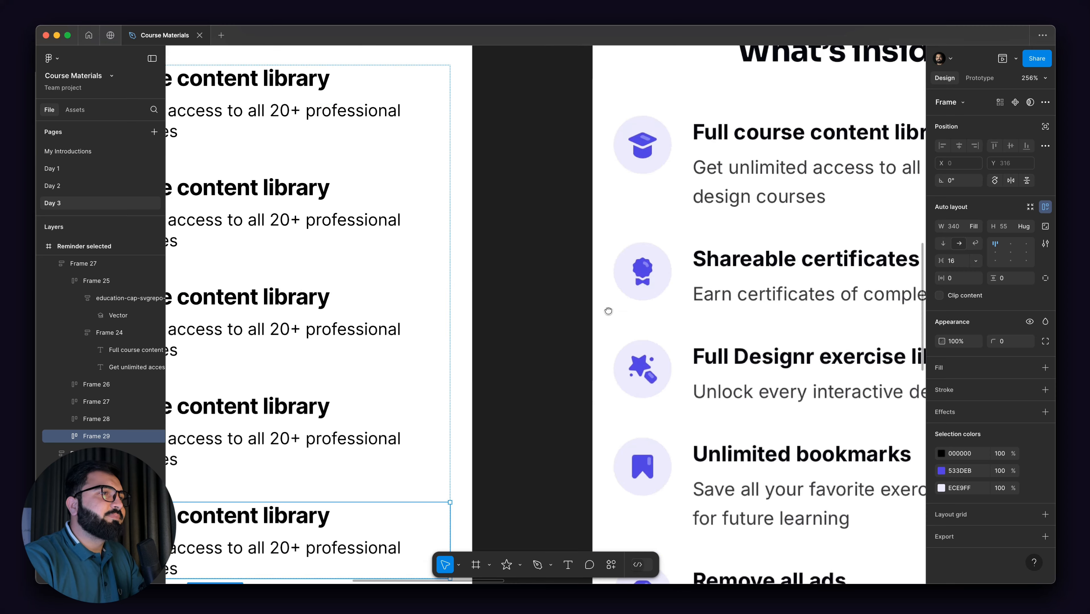
pyautogui.moveTo(614, 301); pyautogui.dragTo(654, 262)
pyautogui.scroll(10, 670, 215)
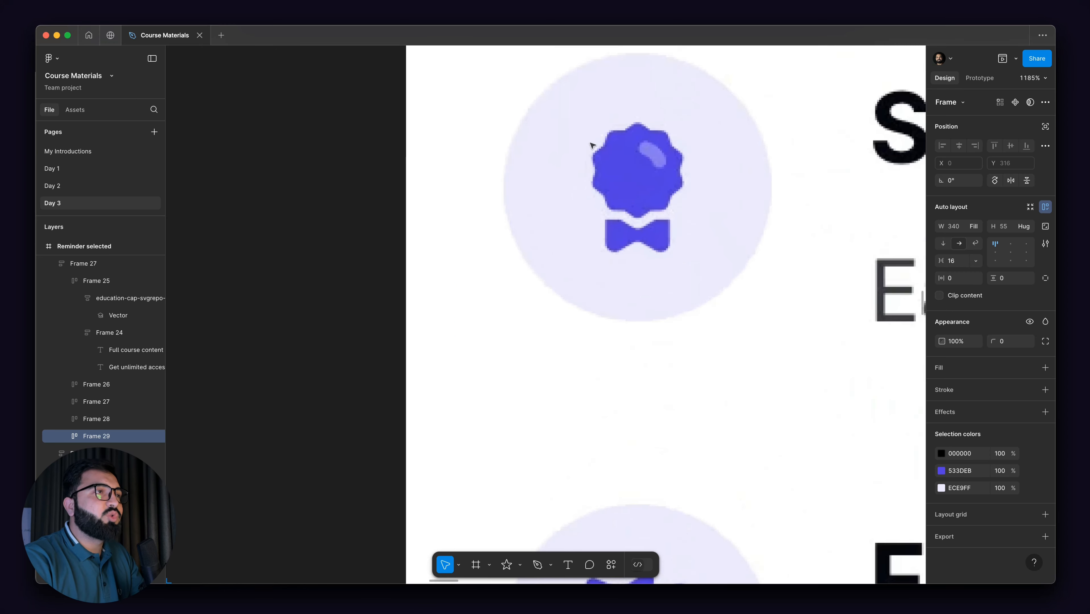
pyautogui.scroll(-10, 594, 221)
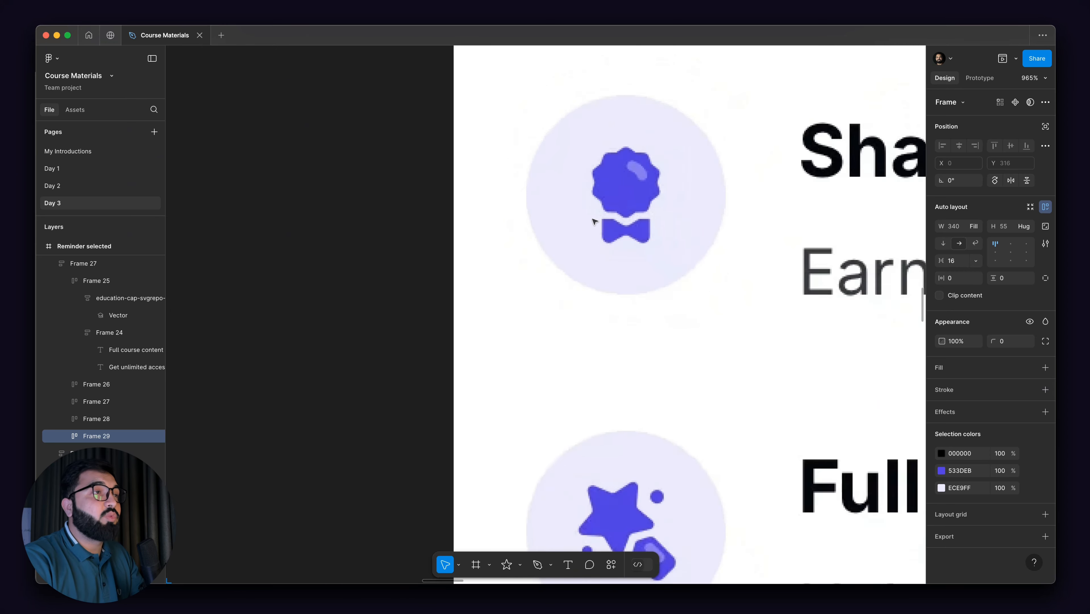
pyautogui.scroll(7, 623, 202)
pyautogui.scroll(2, 606, 203)
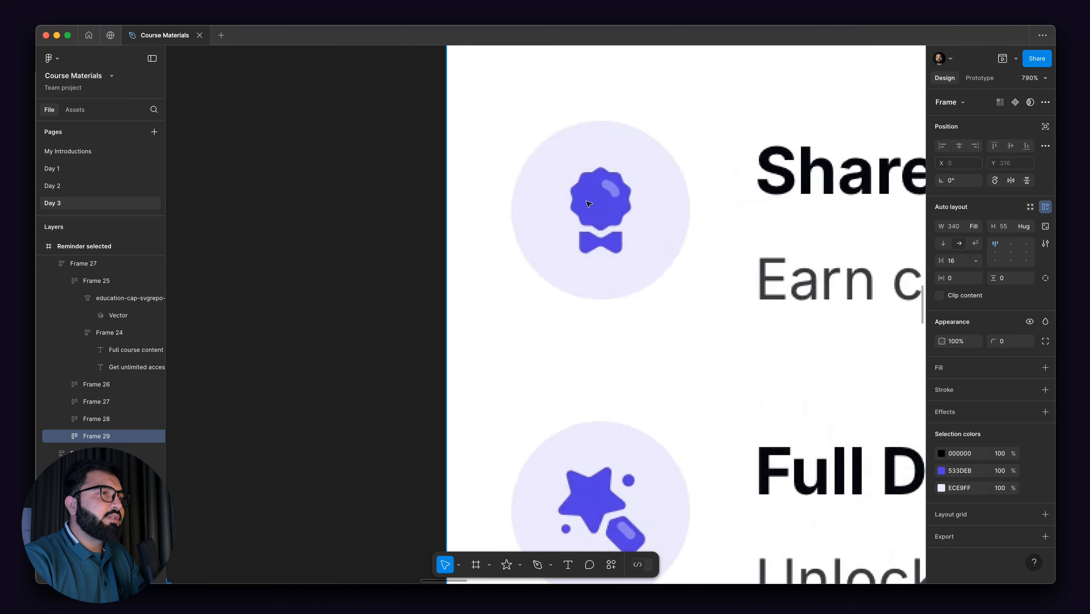
# - Draw a 22 × 22 star over the reference "Shareable certificates" badge, give it 8 points and centre it on the rosette
pyautogui.scroll(5, 580, 224)
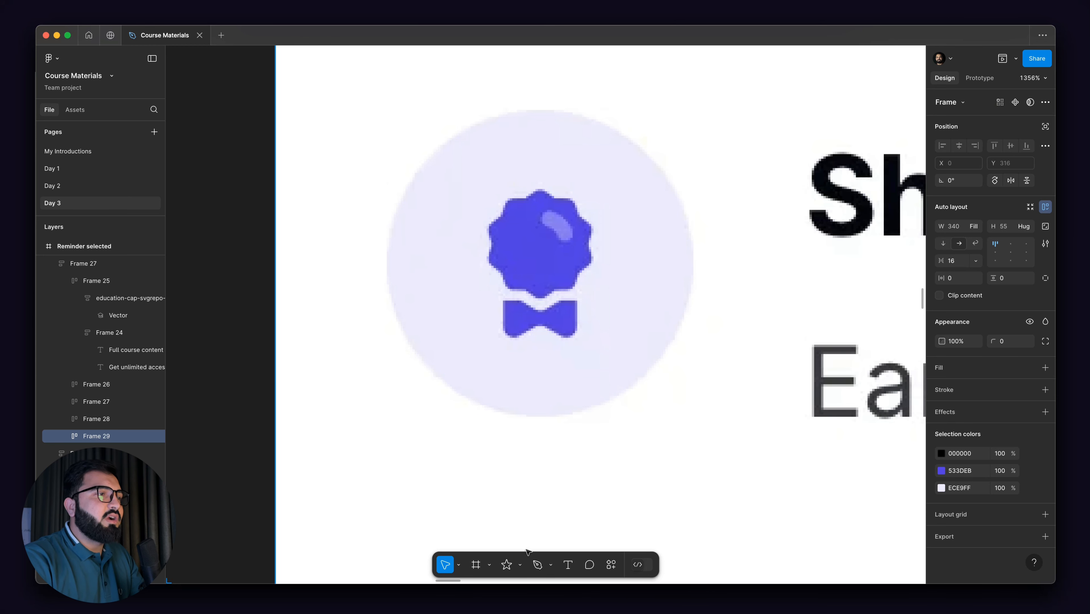
pyautogui.click(507, 565)
pyautogui.moveTo(553, 241); pyautogui.dragTo(564, 287)
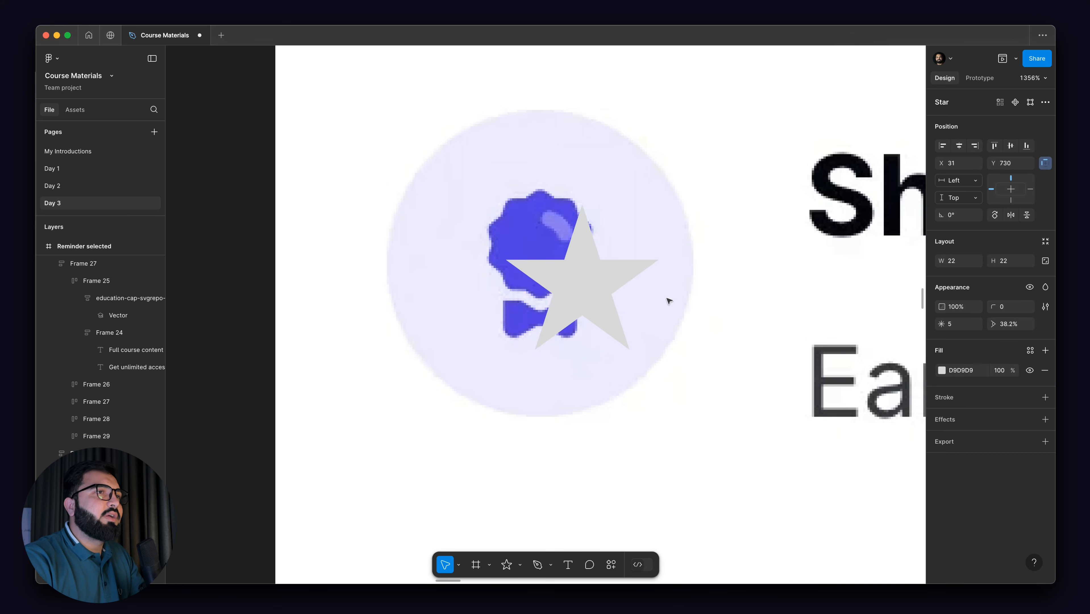
pyautogui.moveTo(943, 326); pyautogui.dragTo(961, 325)
pyautogui.press('Left')
pyautogui.press('Left')
pyautogui.press('Left')
pyautogui.press('Left')
pyautogui.press('Left')
pyautogui.press('Left')
pyautogui.press('Up')
pyautogui.press('Up')
pyautogui.press('Up')
pyautogui.press('Up')
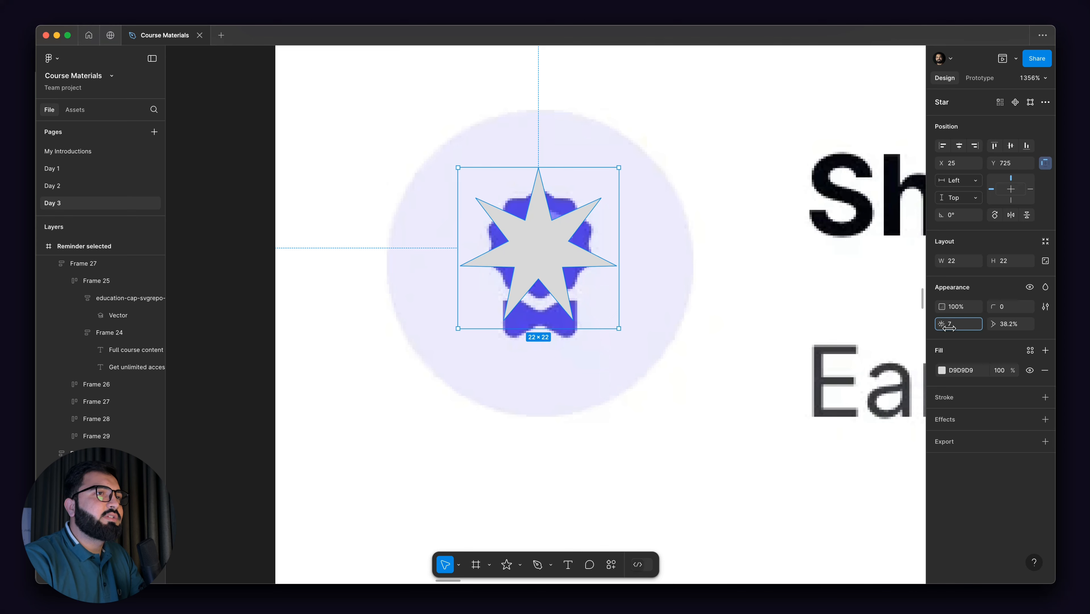
pyautogui.moveTo(954, 328); pyautogui.dragTo(957, 328)
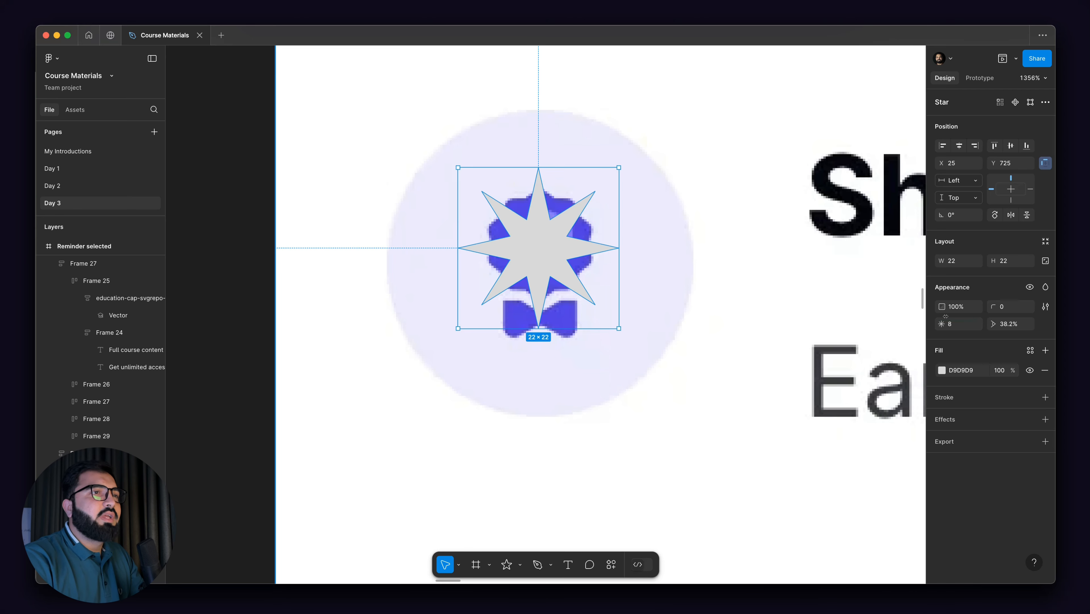
# - Match the star to the badge's rosette with a corner radius of 2, a size of 26 × 26 and 9 points
pyautogui.moveTo(991, 306)
pyautogui.mouseDown()
pyautogui.moveTo(1025, 308)
pyautogui.moveTo(1007, 311)
pyautogui.mouseUp()
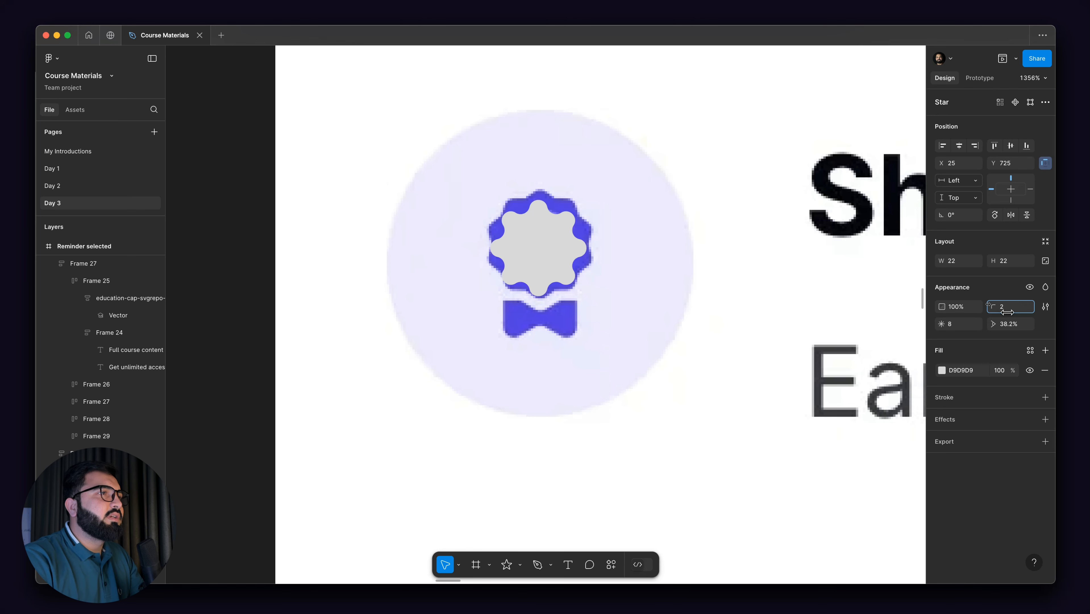
pyautogui.scroll(5, 443, 211)
pyautogui.moveTo(598, 270); pyautogui.dragTo(601, 250)
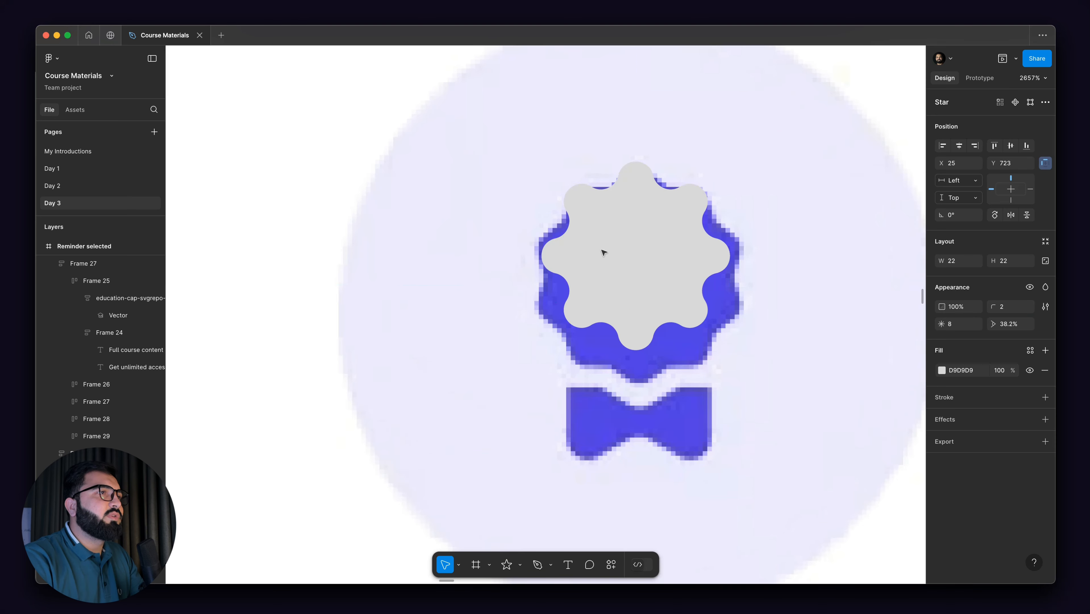
pyautogui.moveTo(792, 408); pyautogui.dragTo(822, 441)
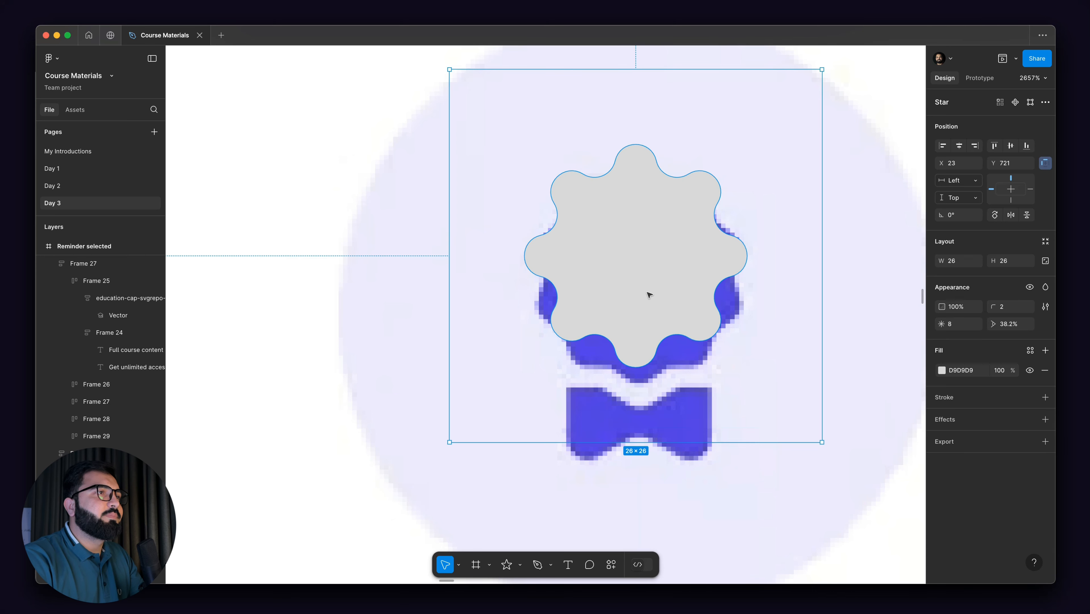
pyautogui.moveTo(646, 266); pyautogui.dragTo(649, 284)
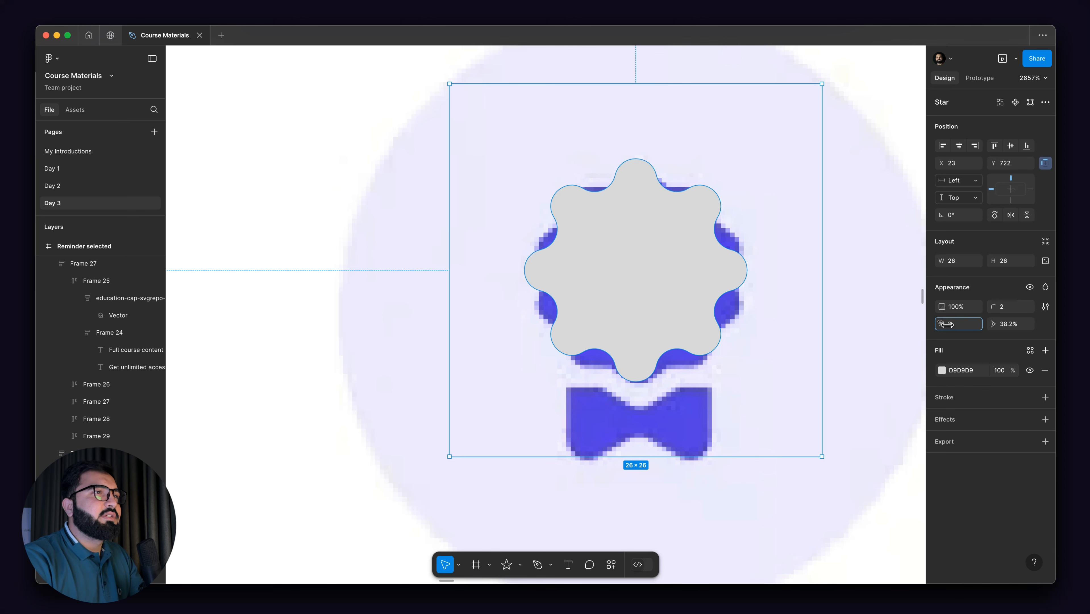
pyautogui.moveTo(951, 325); pyautogui.dragTo(961, 324)
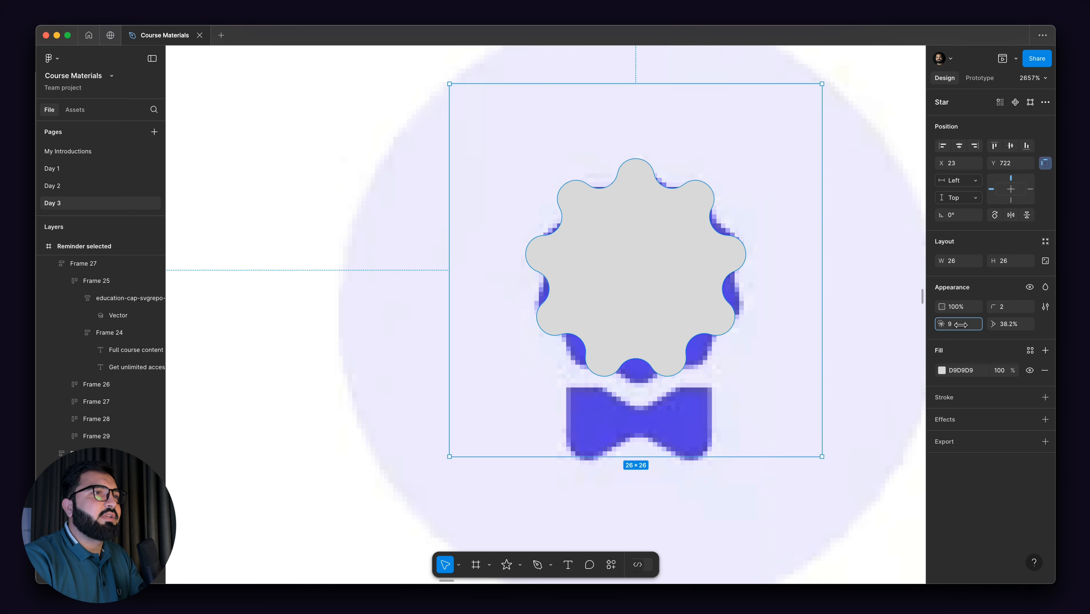
# - Delete the trial star covering the badge on the reference screen
pyautogui.scroll(-10, 584, 195)
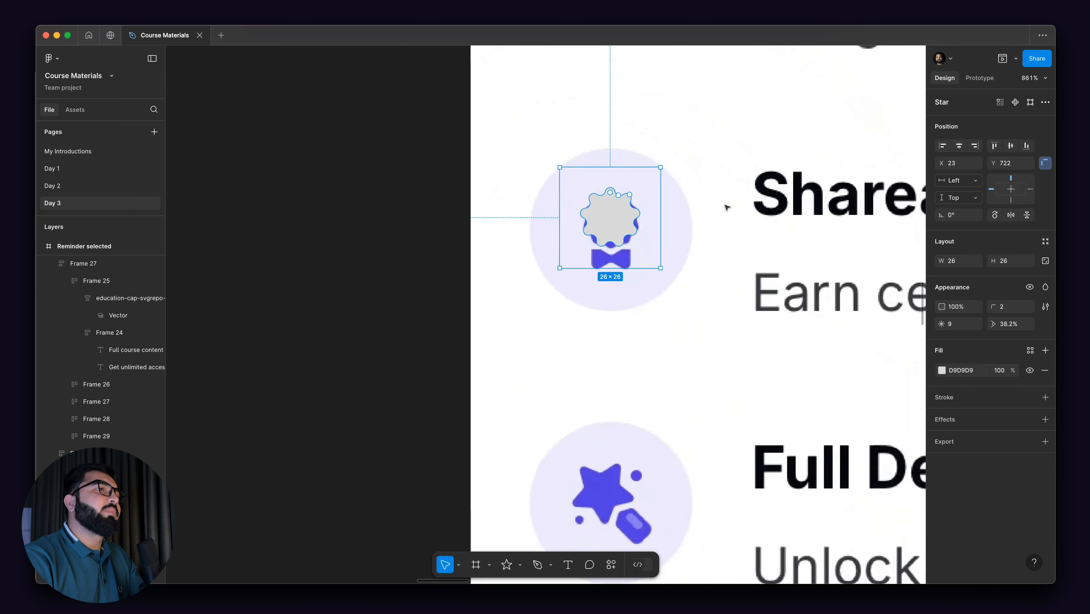
pyautogui.scroll(-10, 663, 264)
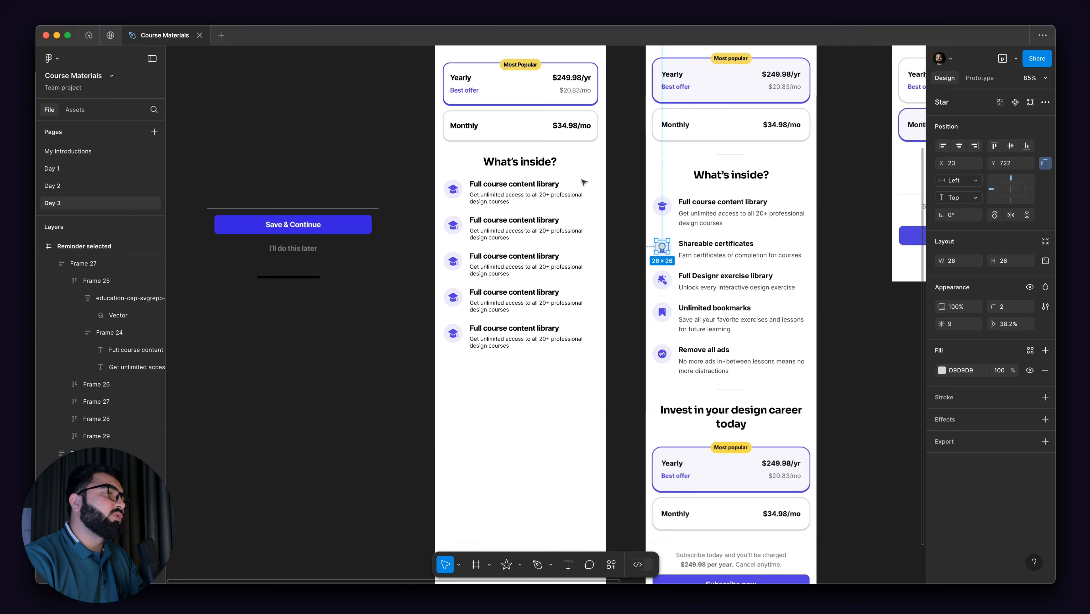
pyautogui.scroll(5, 688, 221)
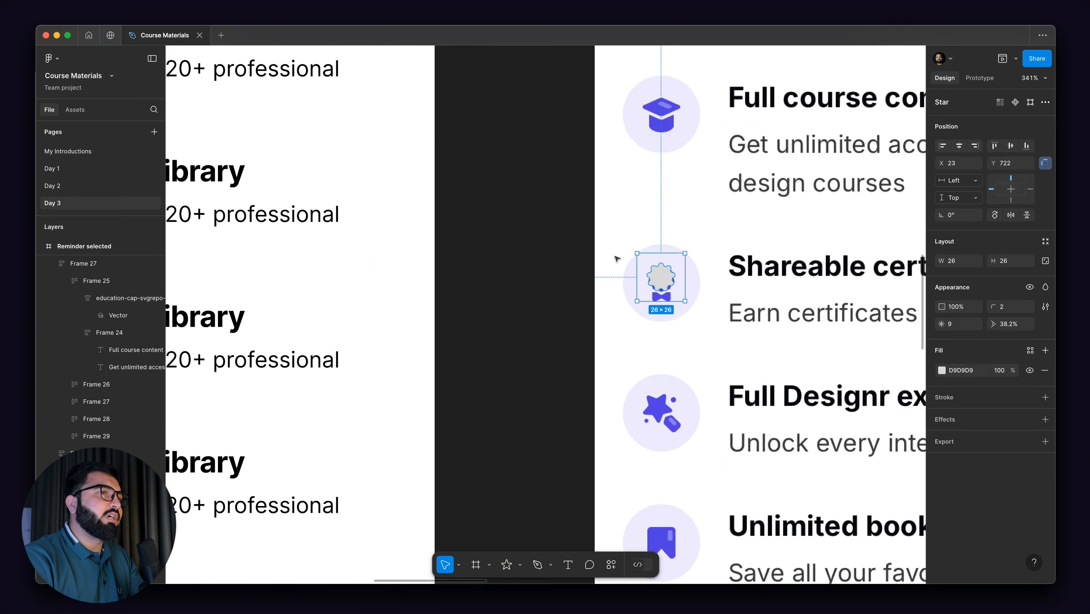
pyautogui.scroll(-2, 608, 257)
pyautogui.scroll(-4, 640, 263)
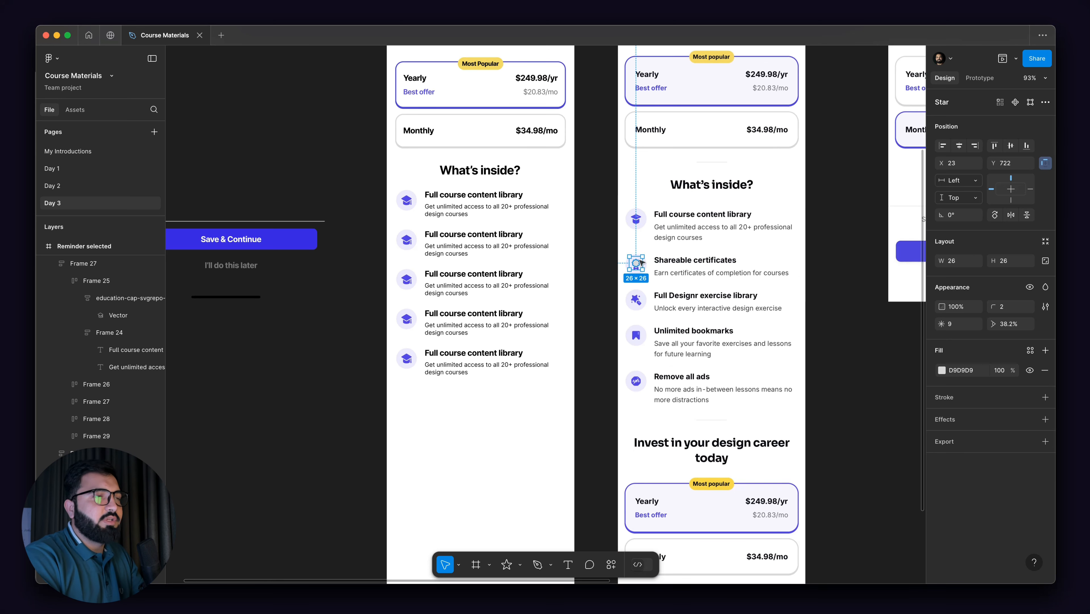
pyautogui.press('BackSpace')
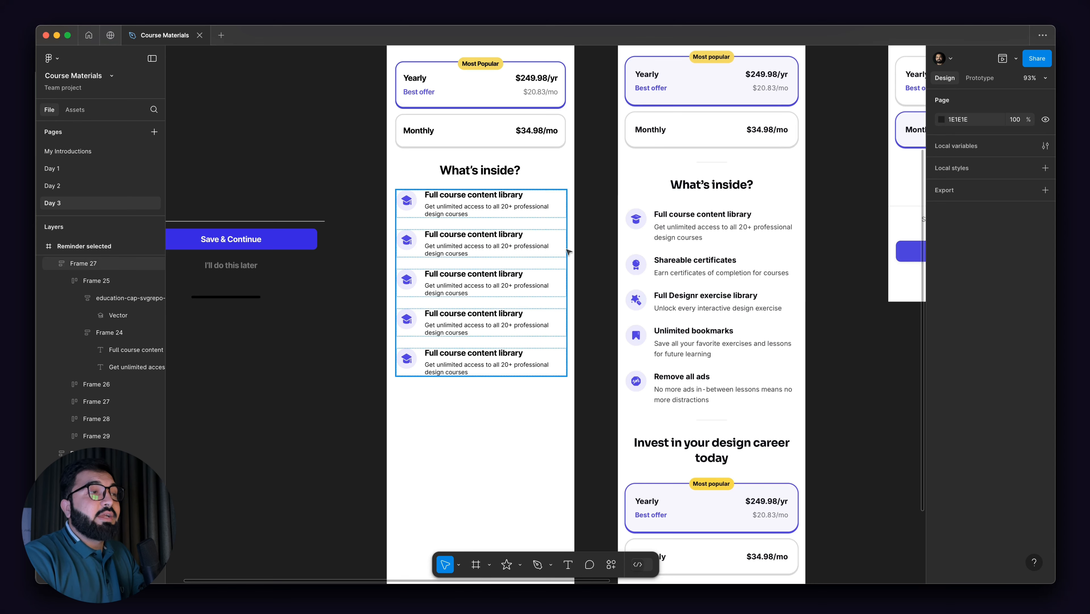
# - Compare the recreated screen with the reference, from the feature icons down to the second pricing section and footer
pyautogui.scroll(5, 651, 256)
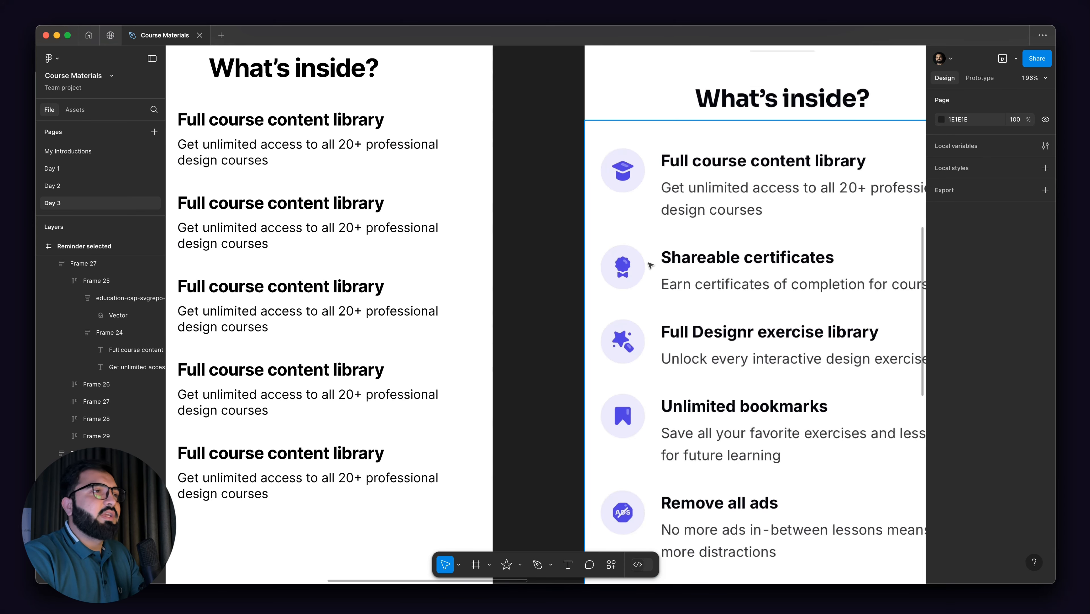
pyautogui.scroll(-5, 647, 261)
pyautogui.moveTo(578, 243); pyautogui.dragTo(482, 202)
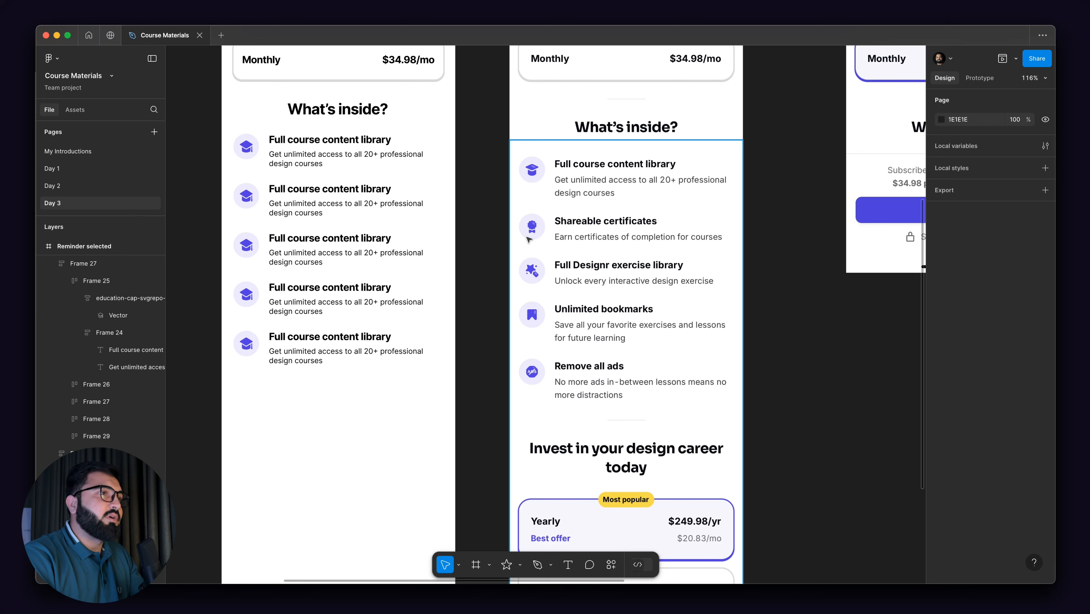
pyautogui.scroll(-5, 562, 238)
pyautogui.moveTo(491, 279); pyautogui.dragTo(575, 247)
pyautogui.scroll(3, 559, 233)
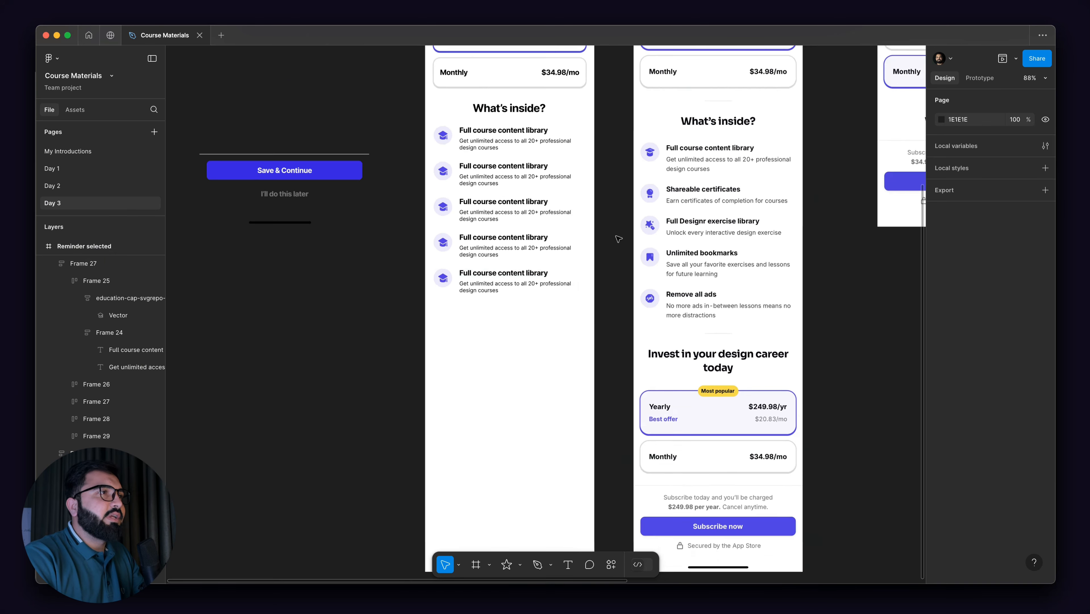
pyautogui.scroll(-3, 618, 239)
pyautogui.scroll(5, 575, 193)
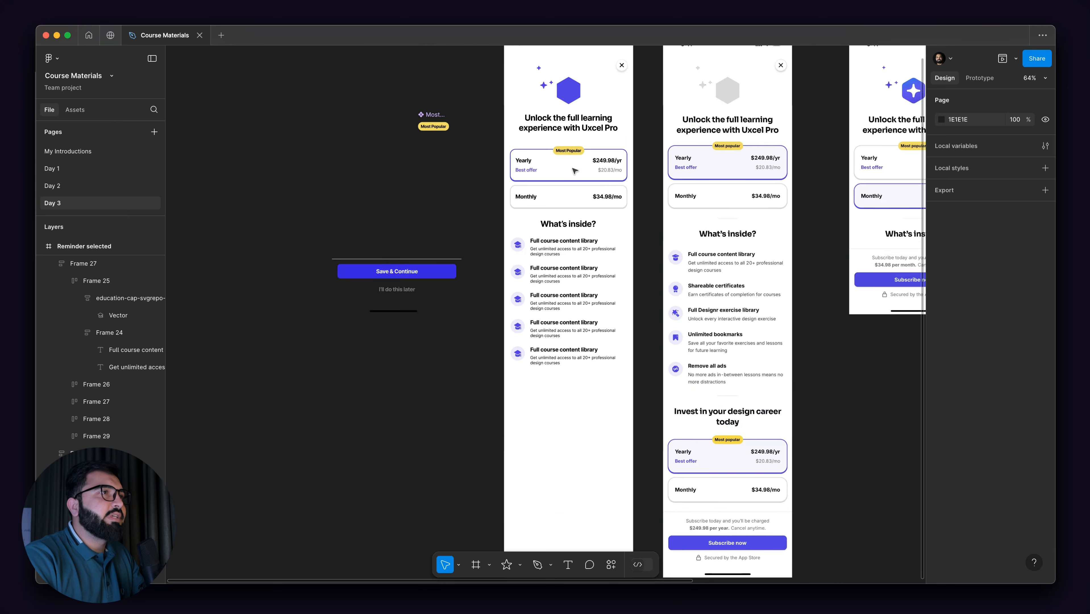
# - Combine the upper heading and pricing cards in one vertical auto layout and duplicate it below the feature list at Y 1028
pyautogui.click(572, 177)
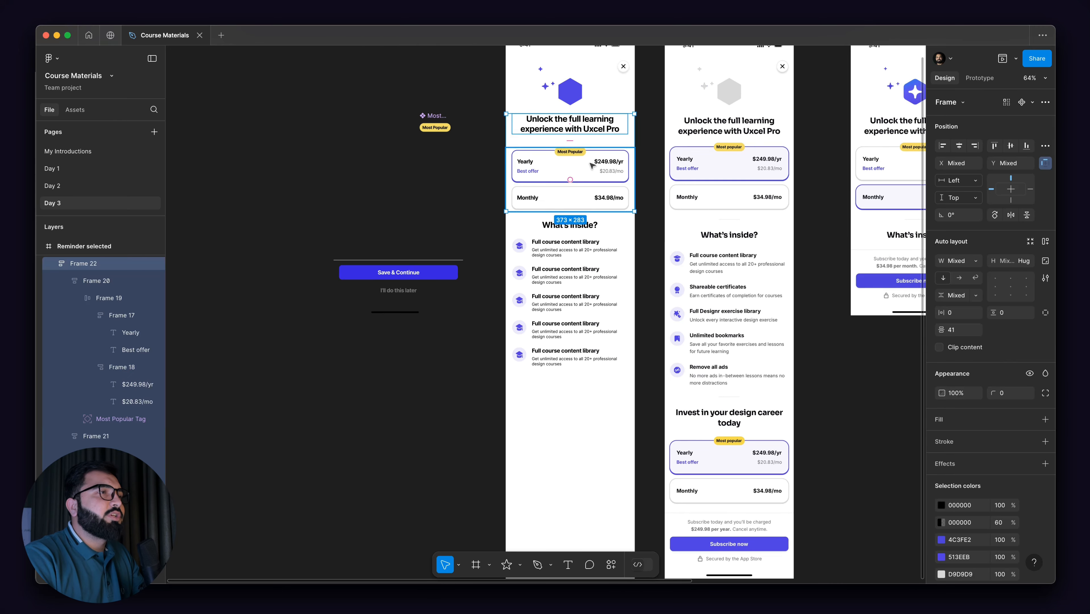
pyautogui.hotkey('shift', 'a')
pyautogui.scroll(-2, 604, 130)
pyautogui.moveTo(591, 142); pyautogui.dragTo(601, 338)
pyautogui.scroll(5, 599, 343)
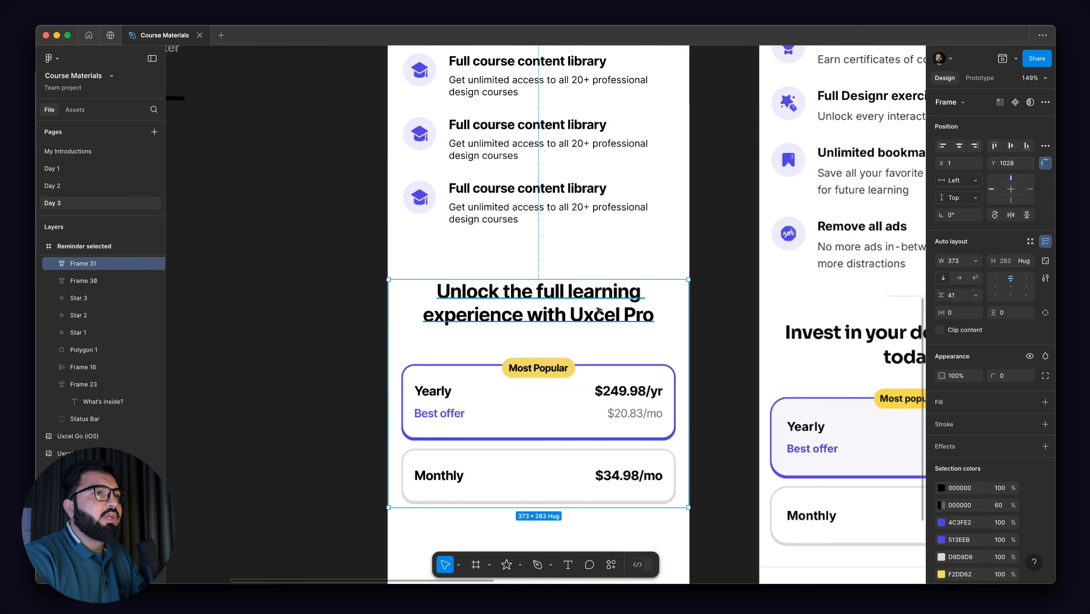
# - Replace the duplicated section's heading with "Invest in your design career today"
pyautogui.keyDown('super'); pyautogui.click(600, 309); pyautogui.keyUp('super')
pyautogui.scroll(-3, 600, 310)
pyautogui.press('Return')
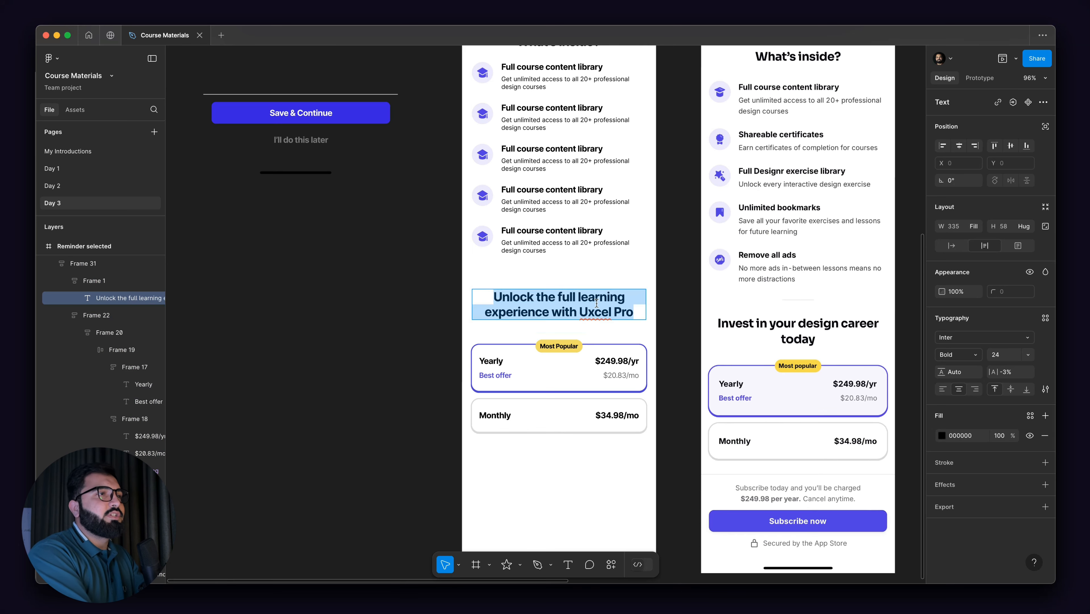
pyautogui.press('BackSpace')
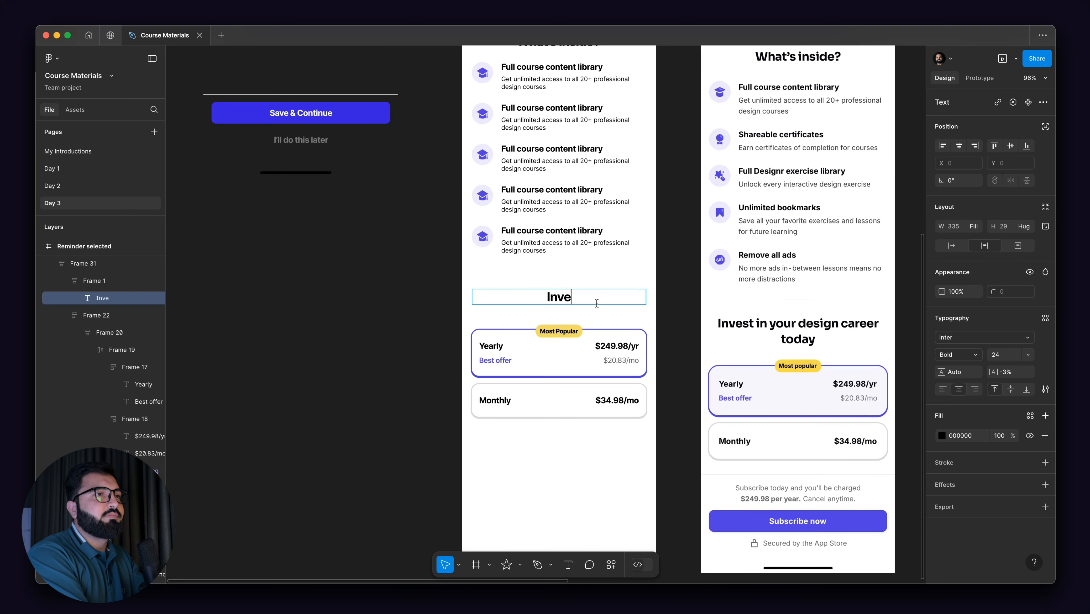
pyautogui.write('Invest in your d')
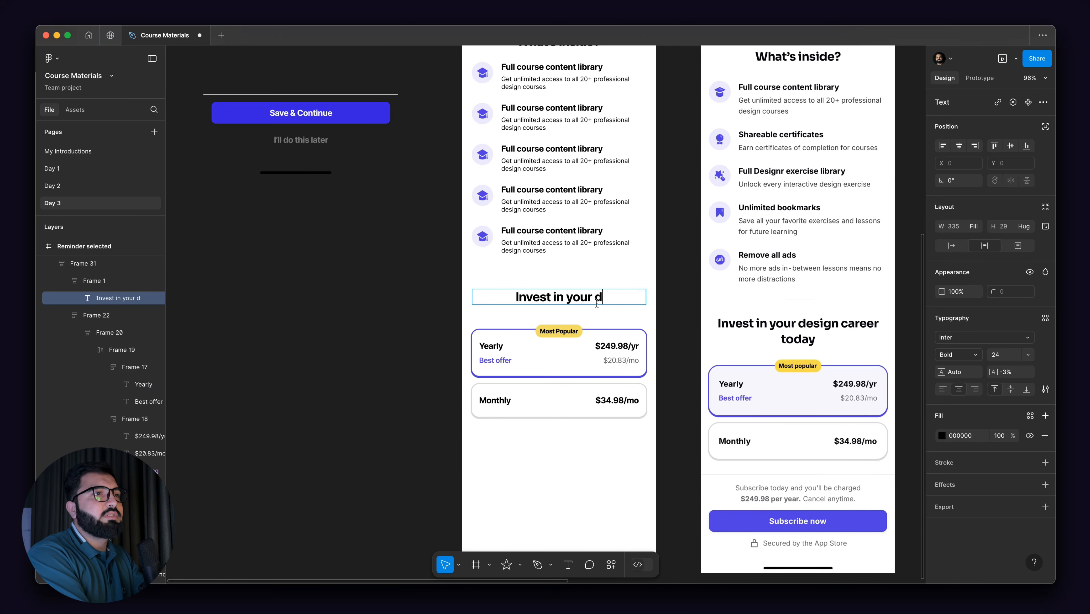
pyautogui.write('esign career ')
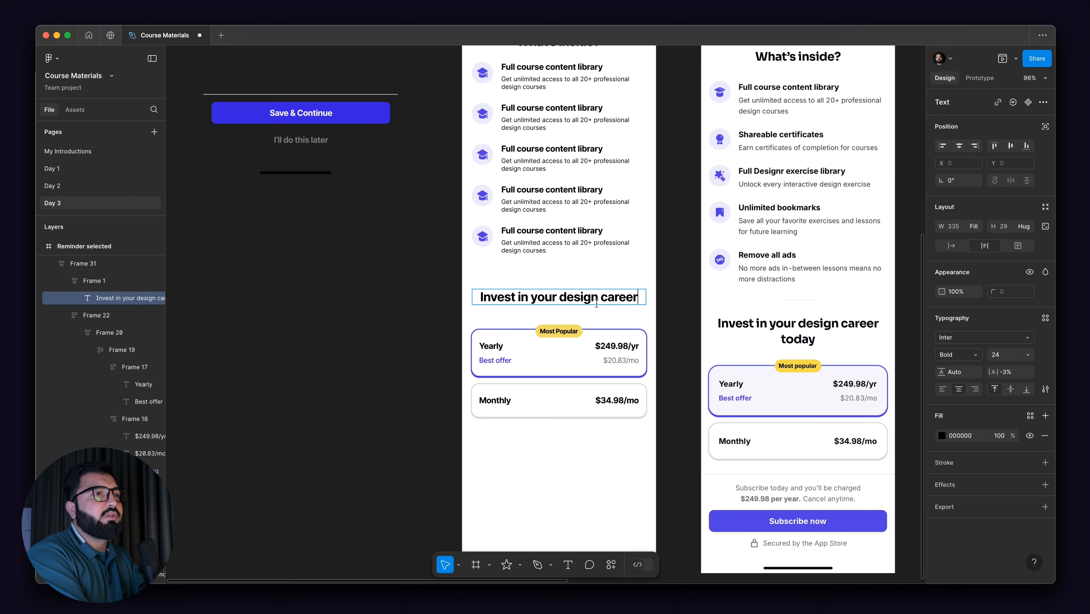
pyautogui.write('today')
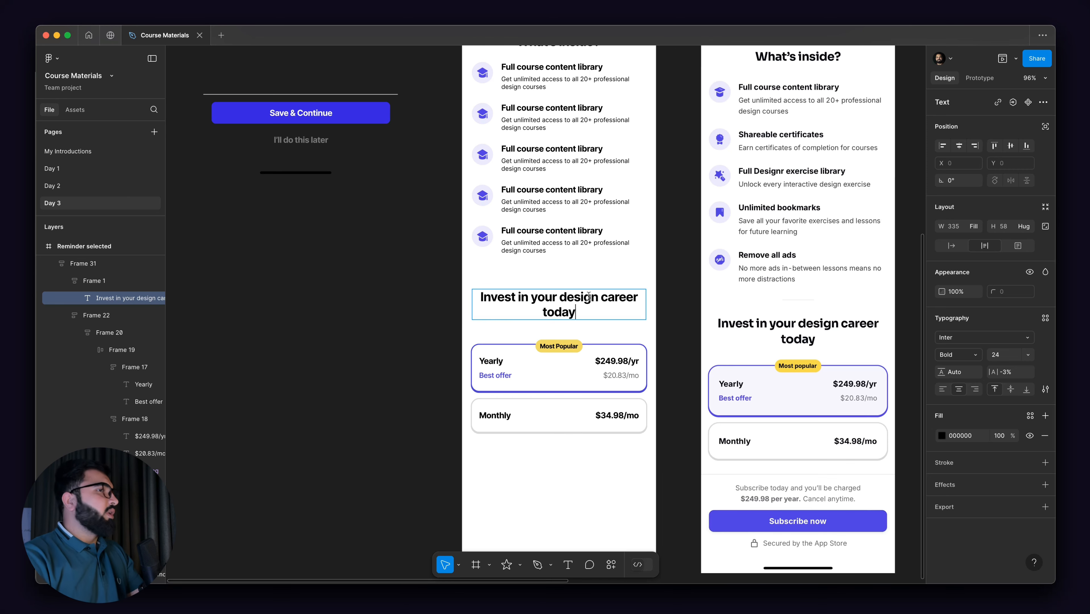
pyautogui.press('Escape')
# - Bring the divider line, "Save & Continue" button group and home indicator from the canvas into the bottom of the recreated screen
pyautogui.scroll(-5, 426, 165)
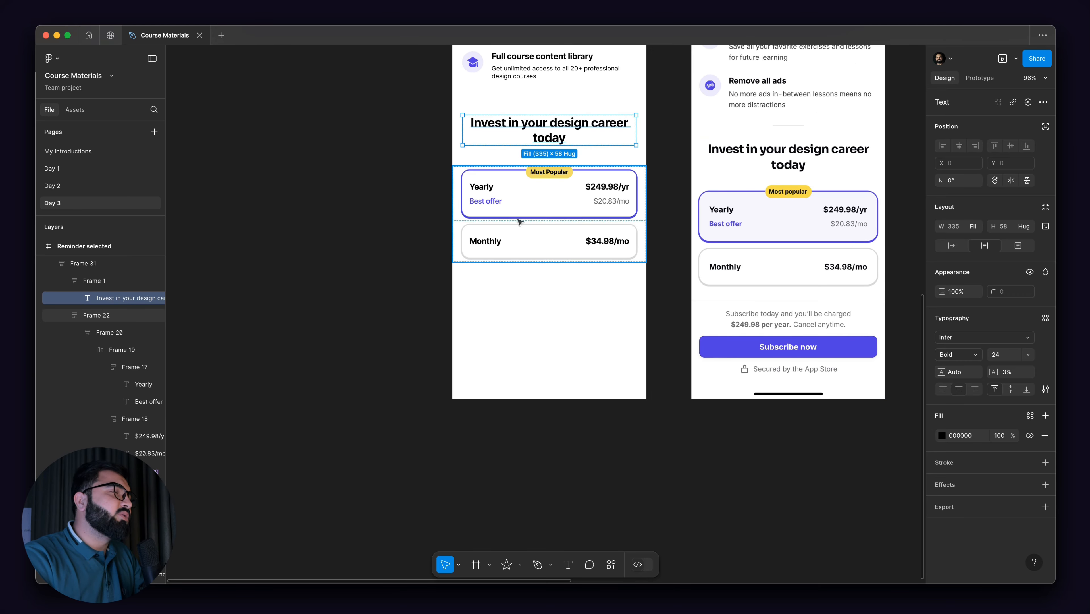
pyautogui.moveTo(694, 325); pyautogui.dragTo(615, 303)
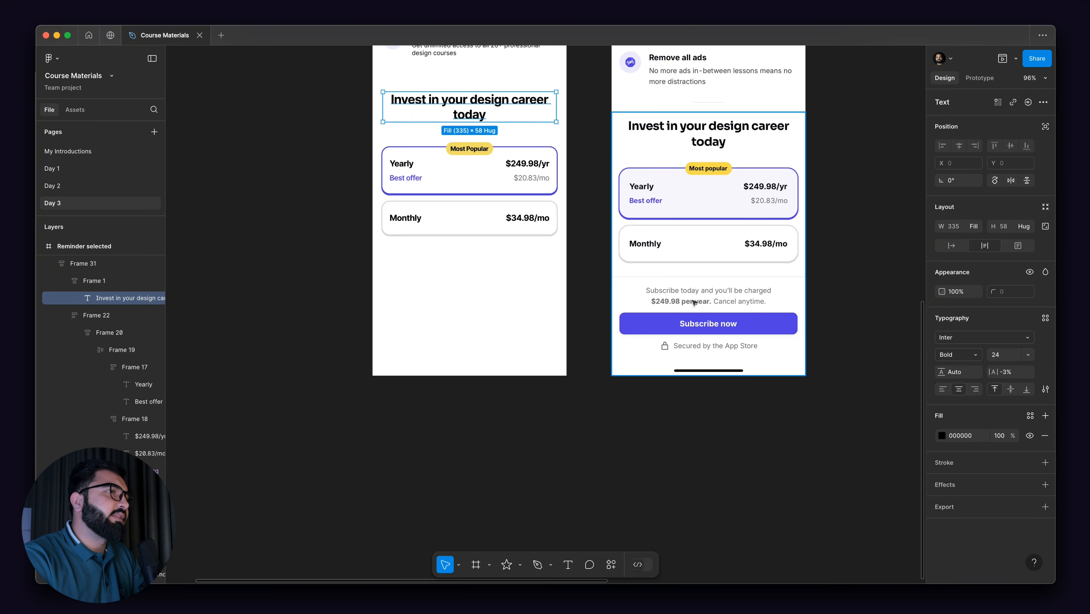
pyautogui.scroll(-4, 694, 303)
pyautogui.moveTo(582, 333); pyautogui.dragTo(713, 457)
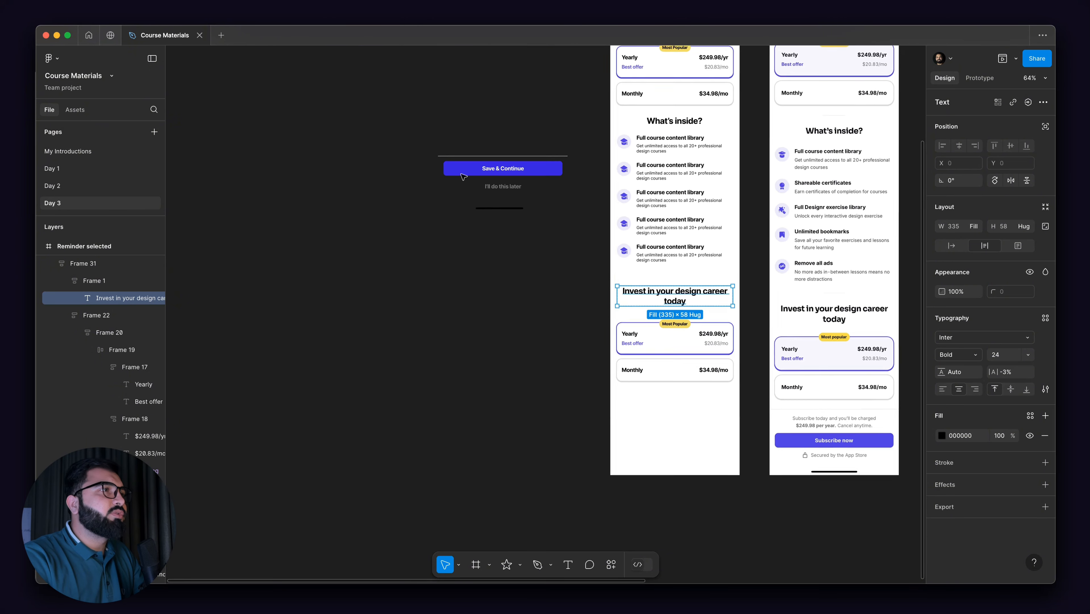
pyautogui.moveTo(574, 219); pyautogui.dragTo(412, 146)
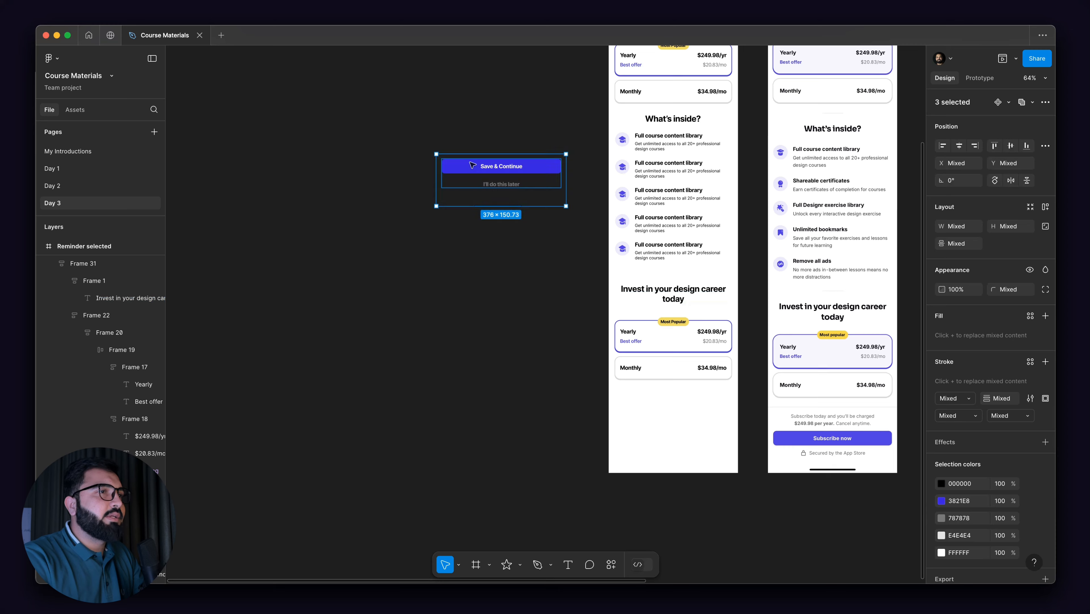
pyautogui.scroll(-3, 472, 165)
pyautogui.moveTo(475, 172); pyautogui.dragTo(611, 376)
pyautogui.scroll(6, 611, 376)
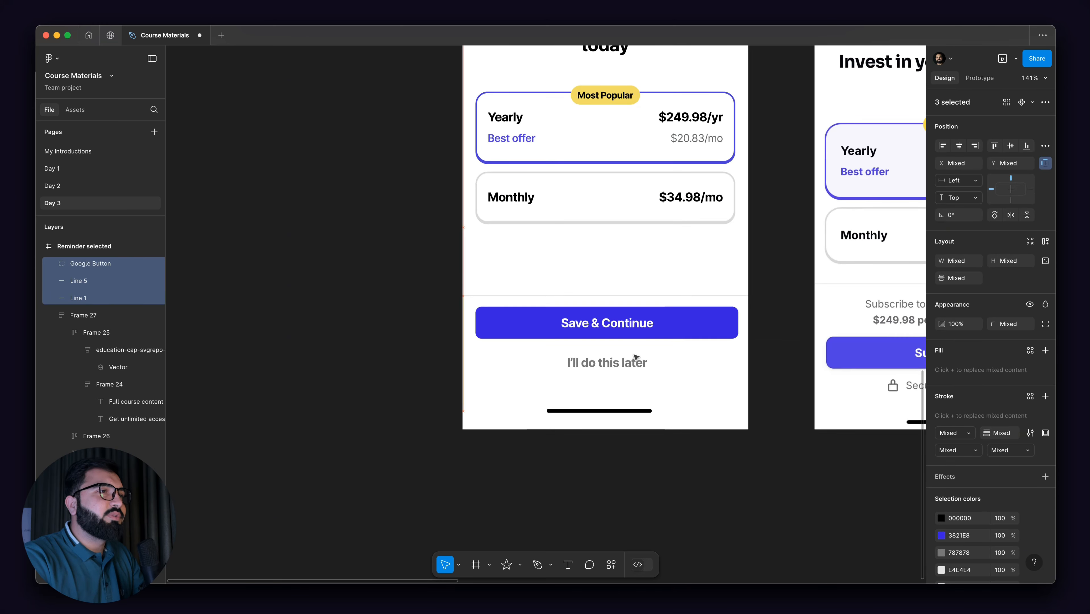
# - Nudge the three footer elements down until the home indicator sits just above the frame's lower edge
pyautogui.press('Down')
pyautogui.press('Down')
pyautogui.press('Down')
pyautogui.press('Down')
pyautogui.press('Down')
pyautogui.press('Down')
pyautogui.press('Down')
pyautogui.press('Down')
pyautogui.press('Down')
pyautogui.press('Down')
pyautogui.press('Down')
pyautogui.press('Down')
pyautogui.press('Down')
pyautogui.press('Down')
pyautogui.press('Down')
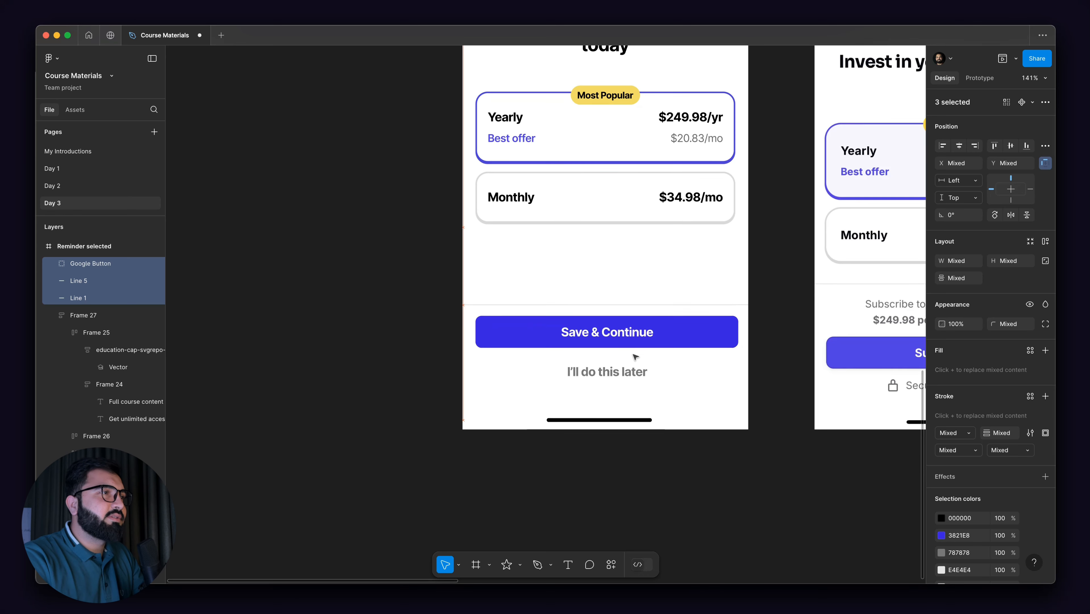
pyautogui.press('Down')
pyautogui.press('Down')
pyautogui.press('Down')
pyautogui.press('Down')
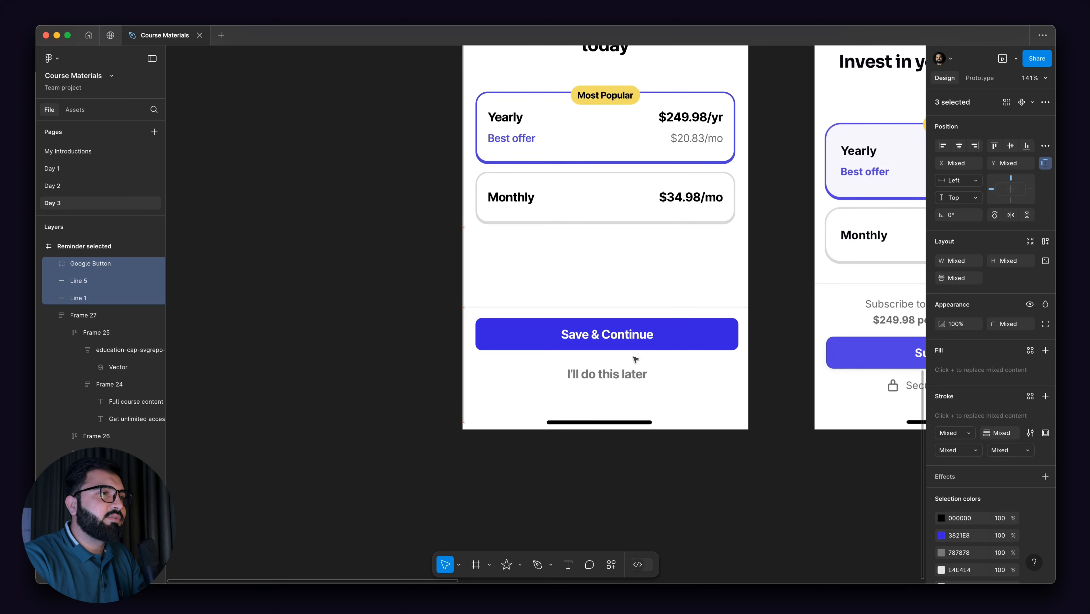
# - Raise only the footer's divider line to Y 1382, leaving more space above the "Save & Continue" button
pyautogui.click(576, 275)
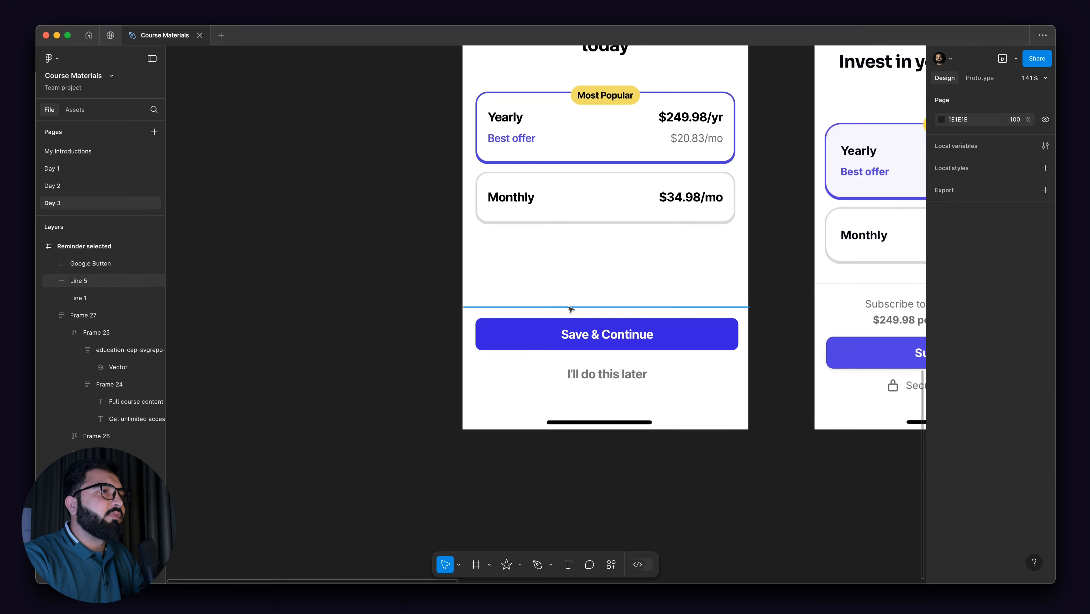
pyautogui.moveTo(571, 309); pyautogui.dragTo(571, 282)
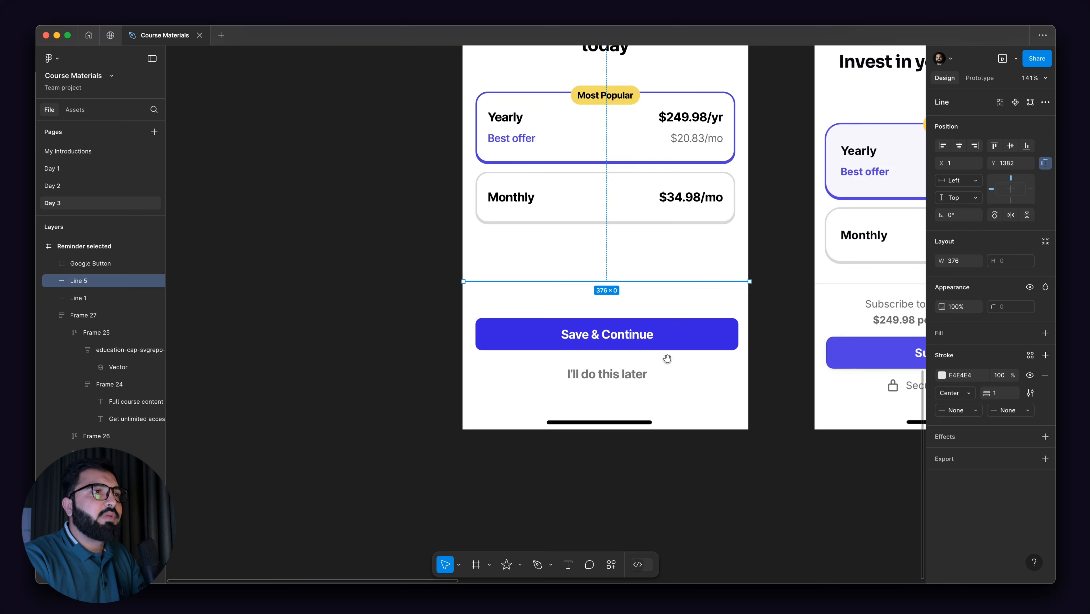
pyautogui.scroll(-3, 645, 290)
pyautogui.scroll(-5, 594, 296)
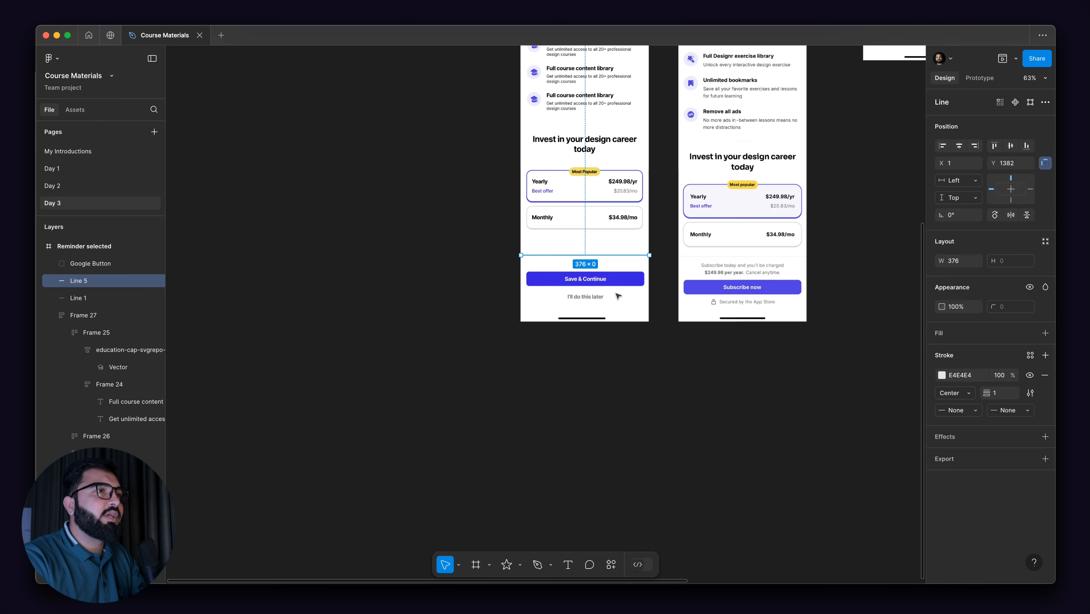
# - Take the "Save & Continue" label and its blue rectangle out of the footer group onto the empty canvas beside the screen
pyautogui.scroll(5, 618, 295)
pyautogui.click(576, 268)
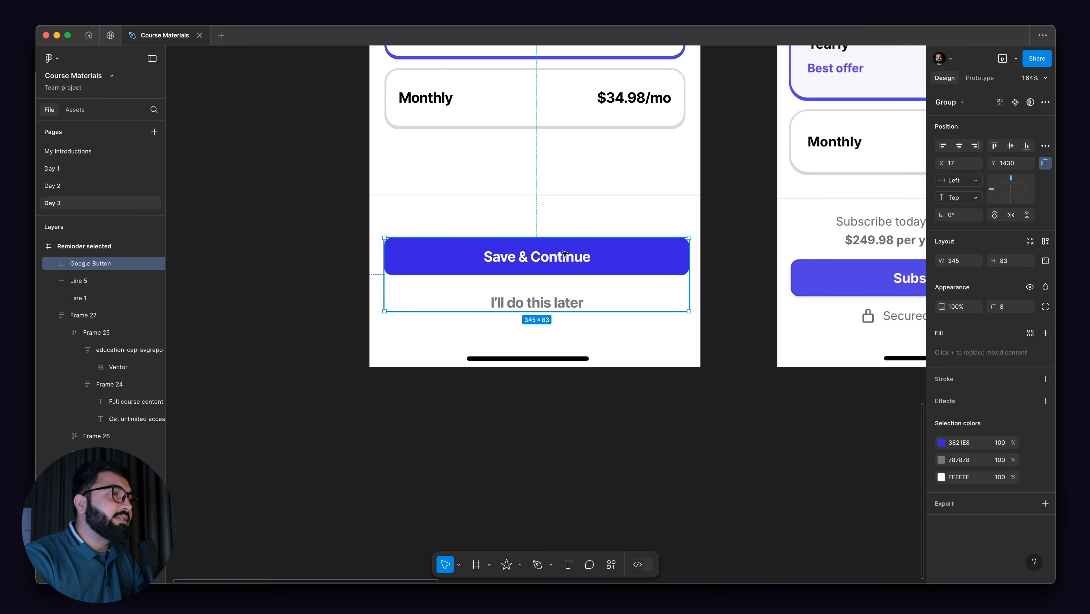
pyautogui.scroll(-2, 688, 266)
pyautogui.scroll(-5, 727, 258)
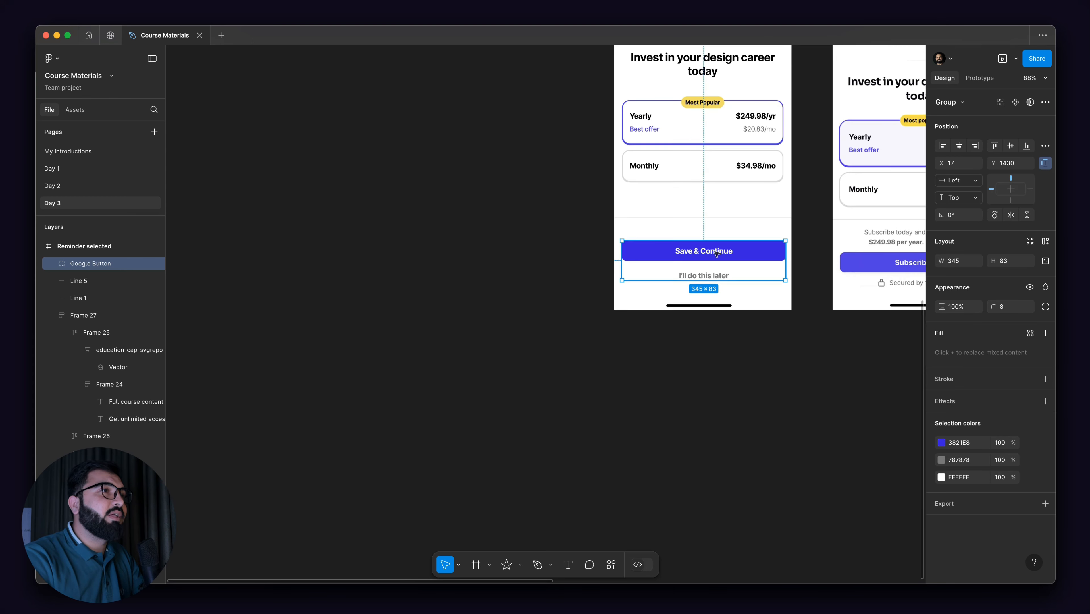
pyautogui.doubleClick(731, 252)
pyautogui.click(777, 252)
pyautogui.click(714, 252)
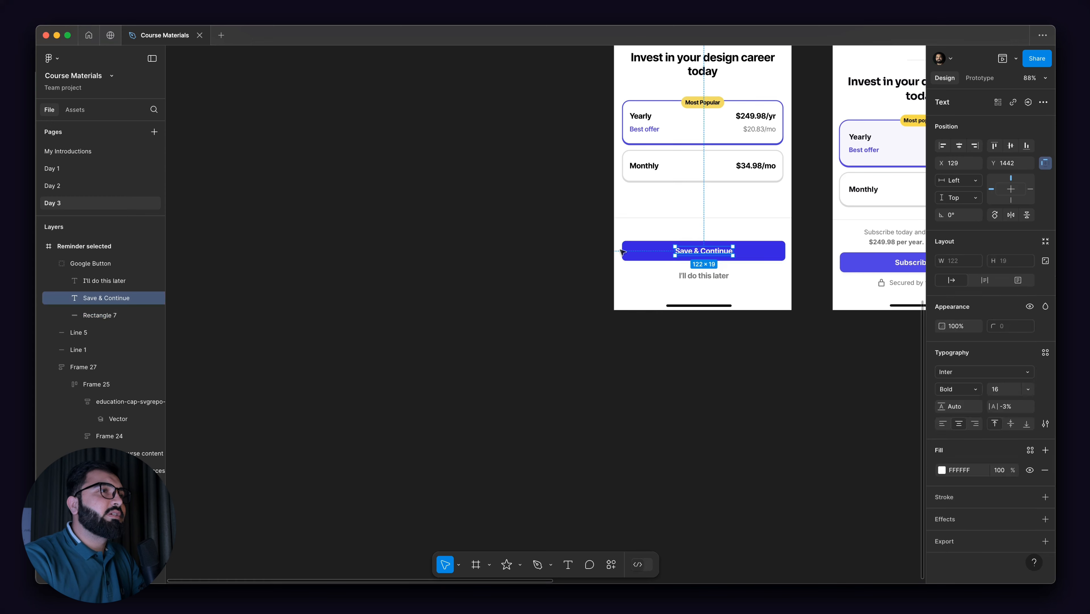
pyautogui.keyDown('shift'); pyautogui.click(662, 252); pyautogui.keyUp('shift')
pyautogui.moveTo(595, 249); pyautogui.dragTo(467, 243)
pyautogui.scroll(3, 465, 243)
pyautogui.scroll(2, 469, 242)
# - Combine the "Save & Continue" text and its blue rectangle into one auto layout frame
pyautogui.click(481, 240)
pyautogui.click(499, 244)
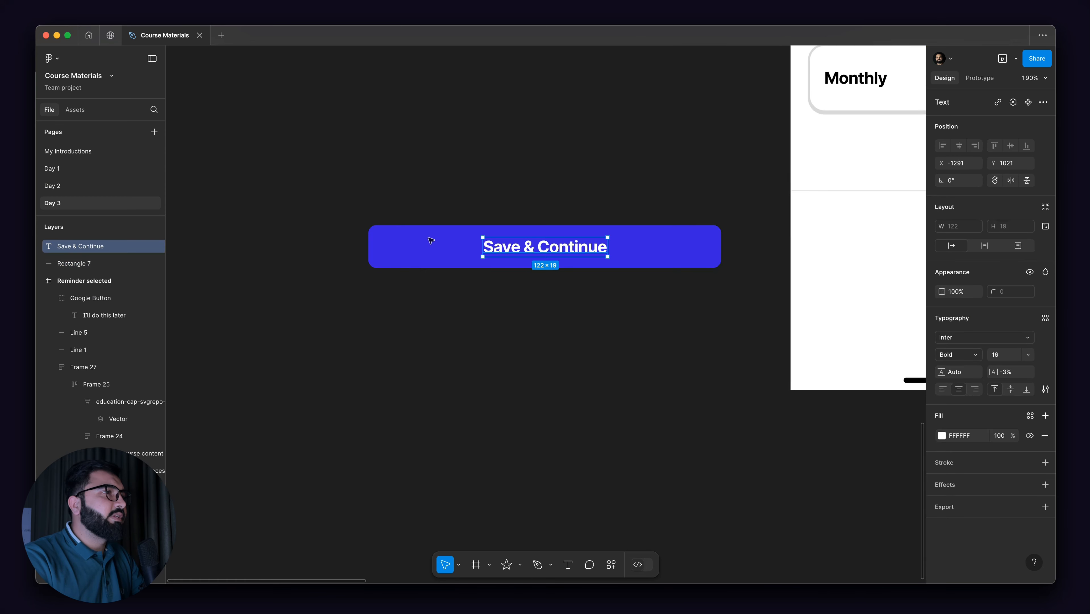
pyautogui.keyDown('shift'); pyautogui.click(434, 240); pyautogui.keyUp('shift')
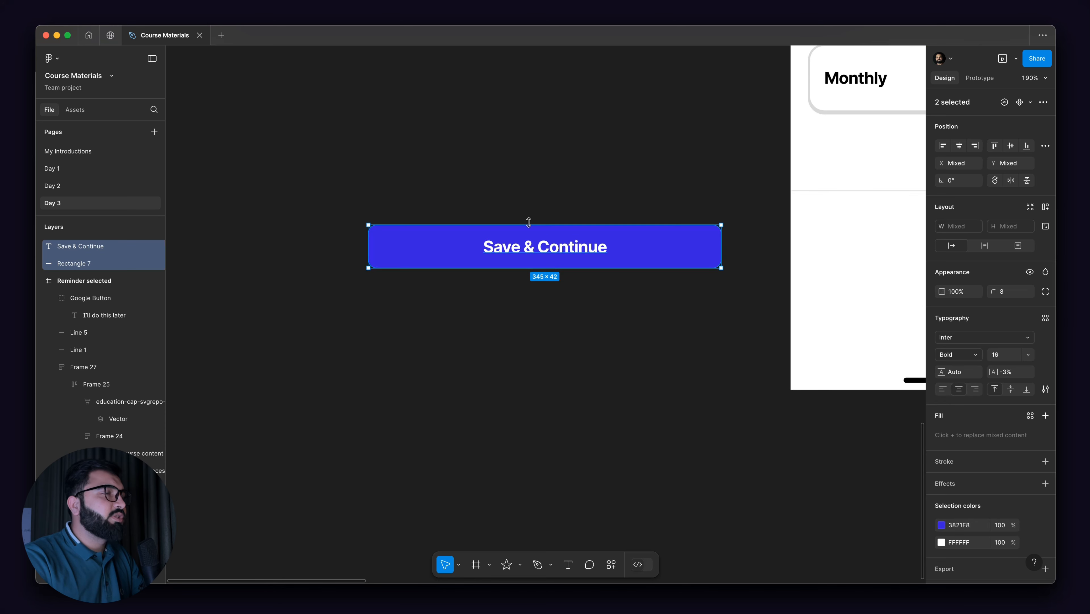
pyautogui.hotkey('shift', 'a')
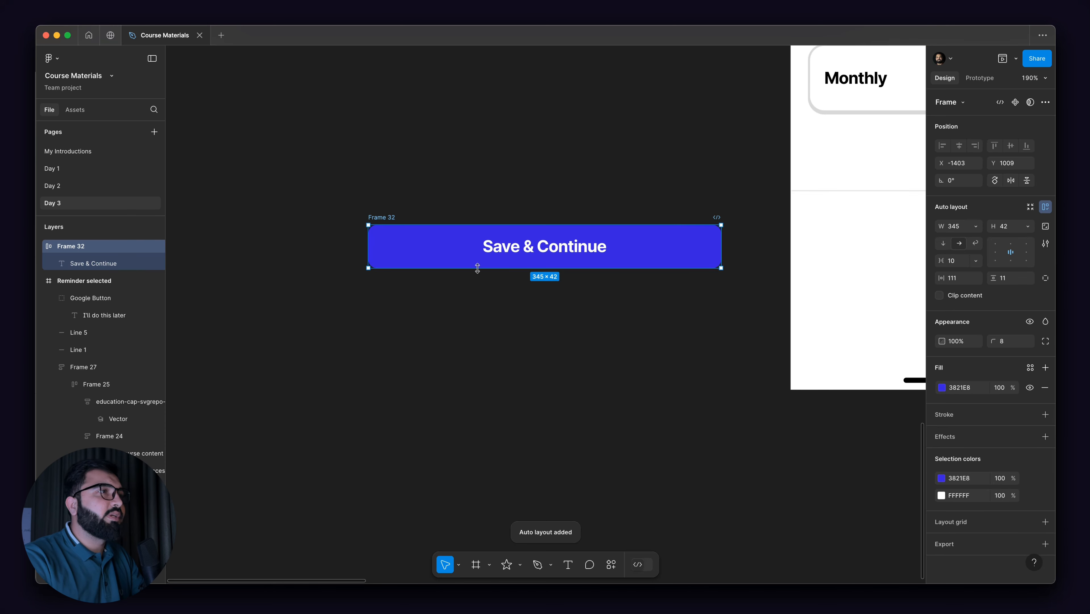
# - Rename the new auto layout frame as "Primary button"
pyautogui.doubleClick(382, 217)
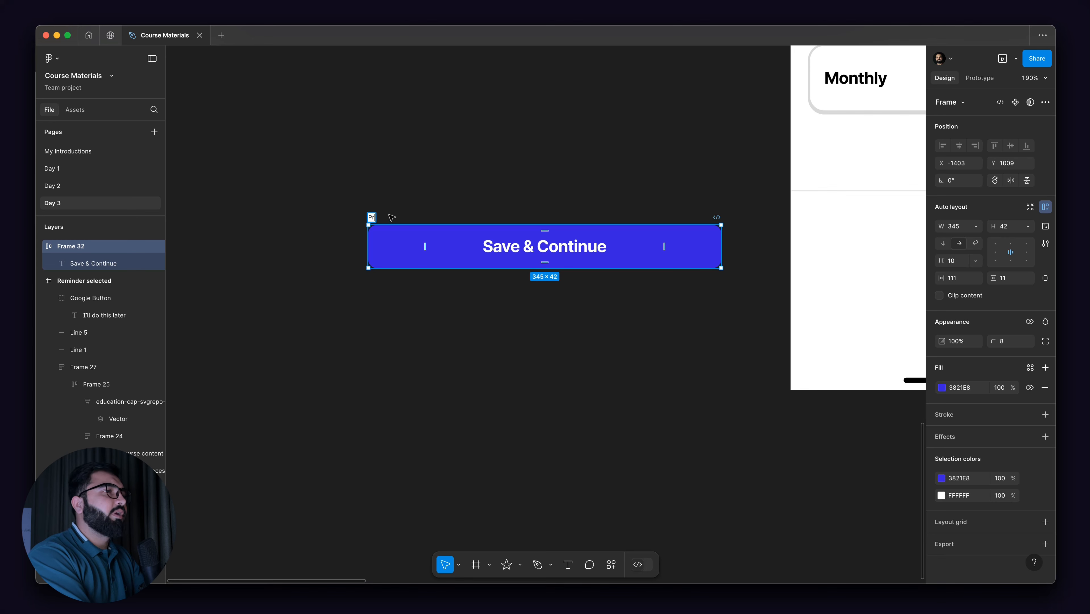
pyautogui.write('ry button')
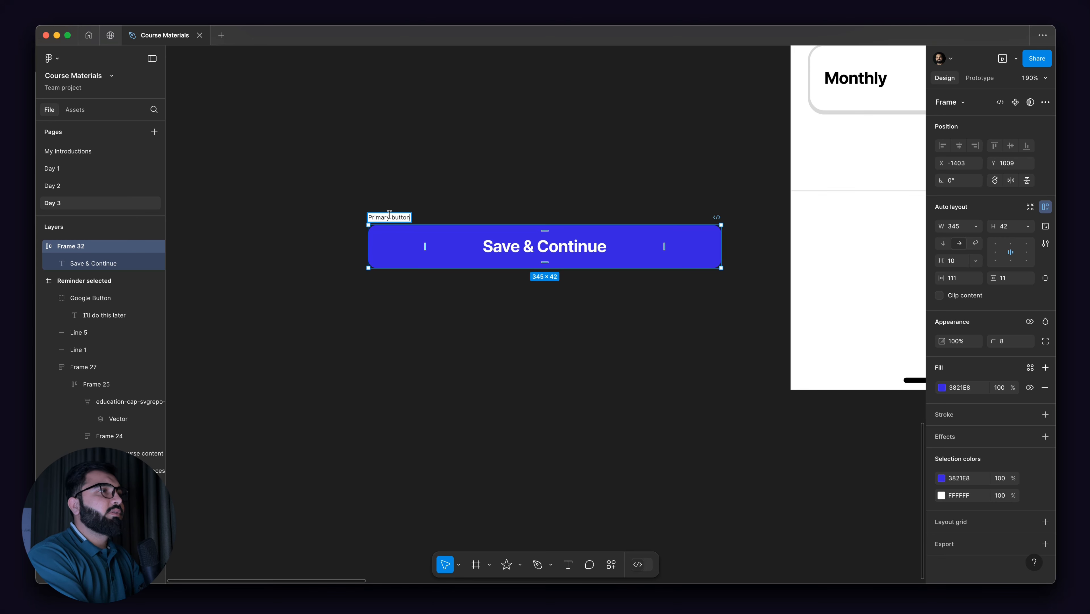
pyautogui.press('Return')
pyautogui.click(413, 187)
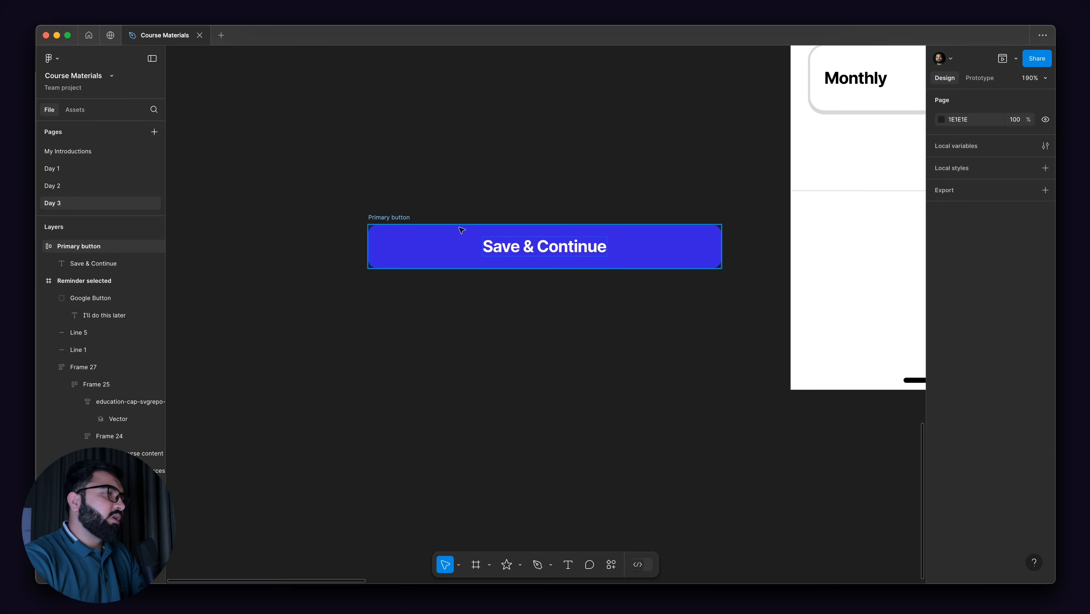
# - Turn the "Primary button" frame into a component
pyautogui.click(393, 219)
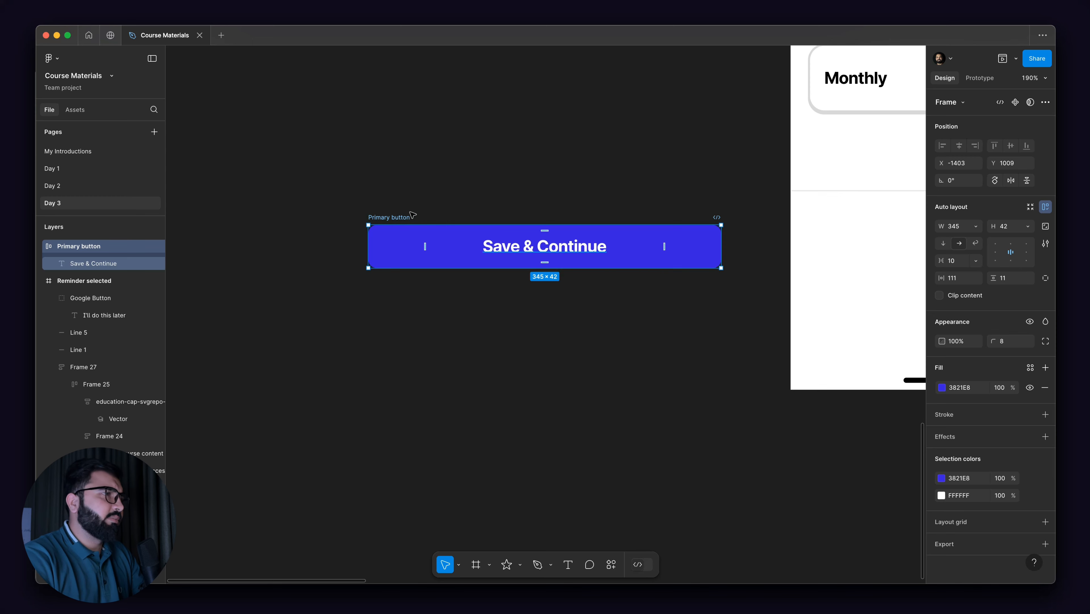
pyautogui.click(1017, 103)
pyautogui.scroll(-5, 301, 192)
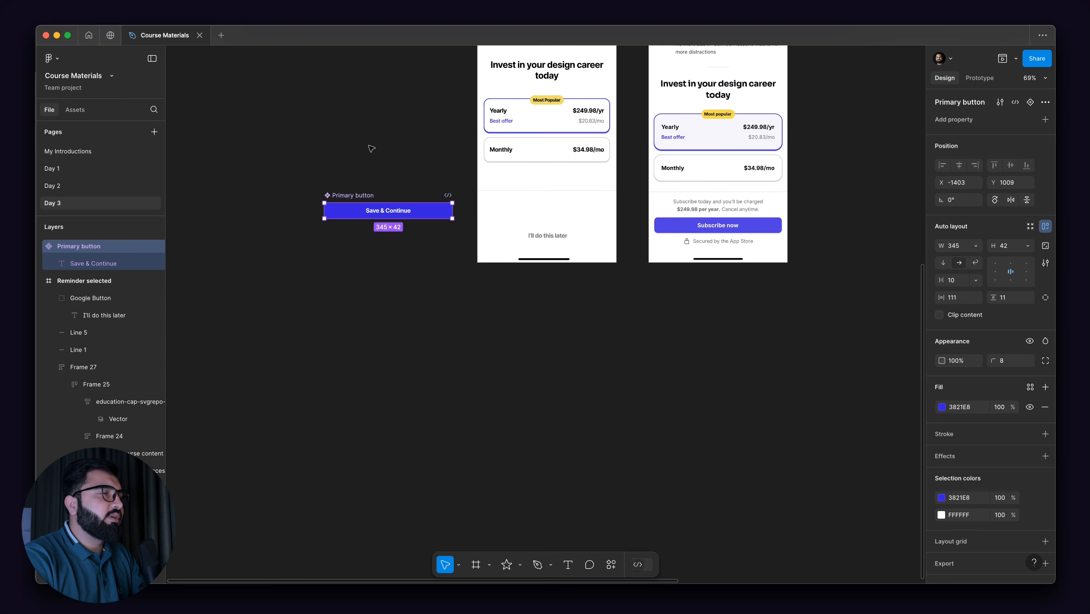
pyautogui.scroll(5, 460, 174)
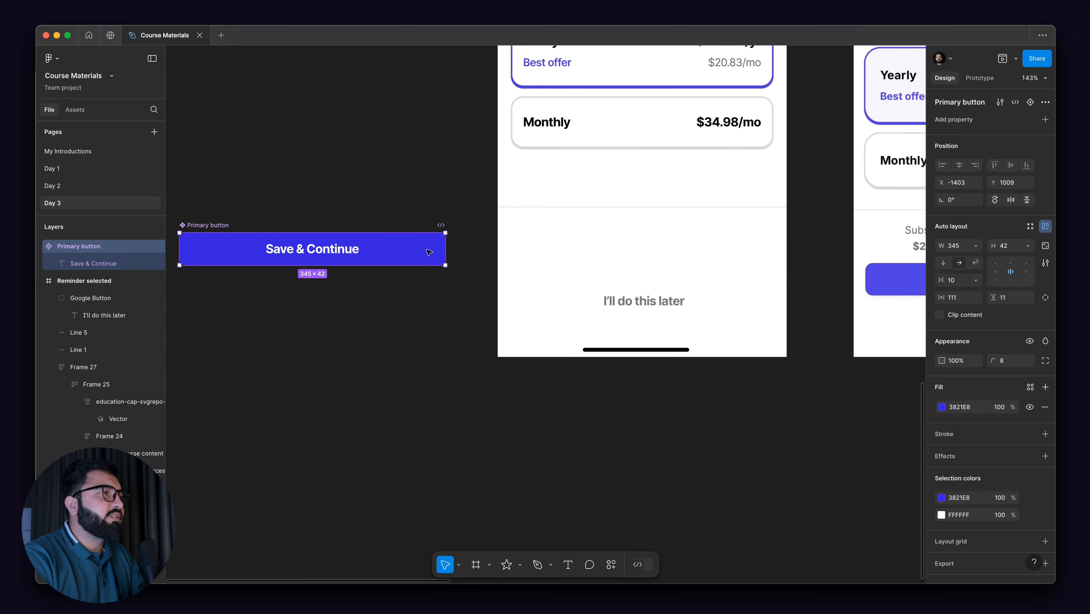
# - Place a copy of the Primary button component in the recreated screen's footer, just above the "I'll do this later" text
pyautogui.scroll(-3, 356, 205)
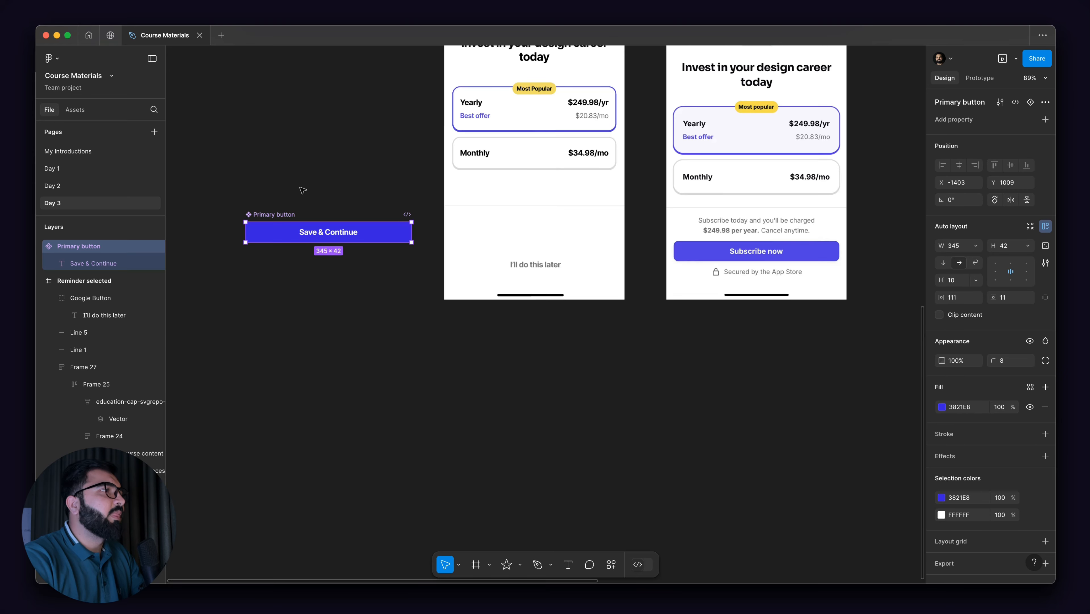
pyautogui.click(301, 188)
pyautogui.keyDown('alt'); pyautogui.moveTo(303, 235); pyautogui.dragTo(570, 258); pyautogui.keyUp('alt')
pyautogui.scroll(5, 567, 248)
pyautogui.keyDown('shift'); pyautogui.click(509, 291); pyautogui.keyUp('shift')
pyautogui.scroll(-3, 513, 255)
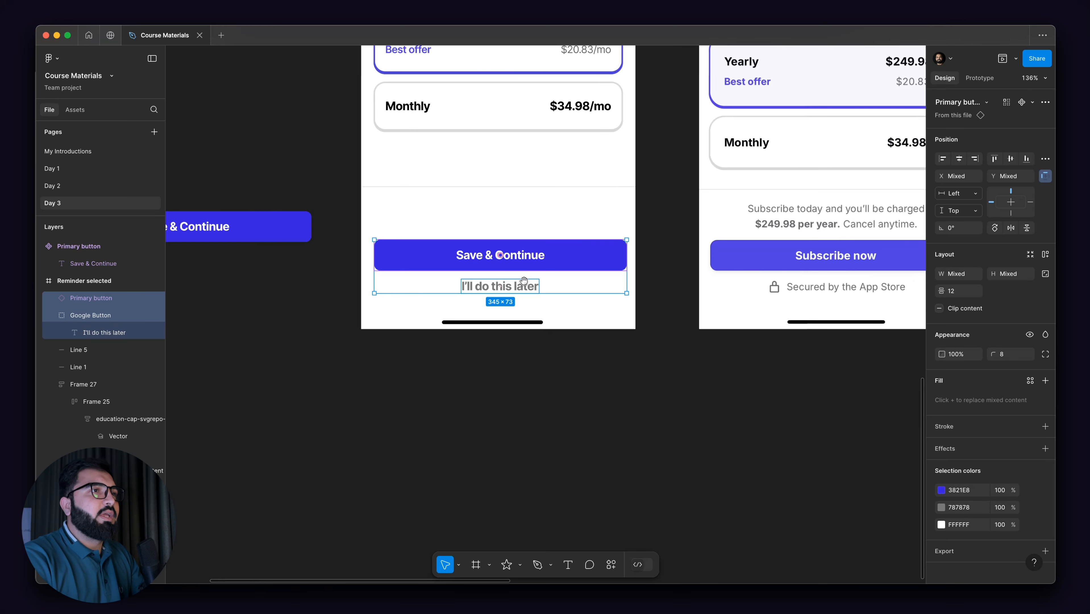
pyautogui.click(533, 314)
# - Examine the reference screen's footer, comparing its billing note, button and lock line with the recreated footer
pyautogui.hscroll(2, 533, 314)
pyautogui.scroll(5, 614, 302)
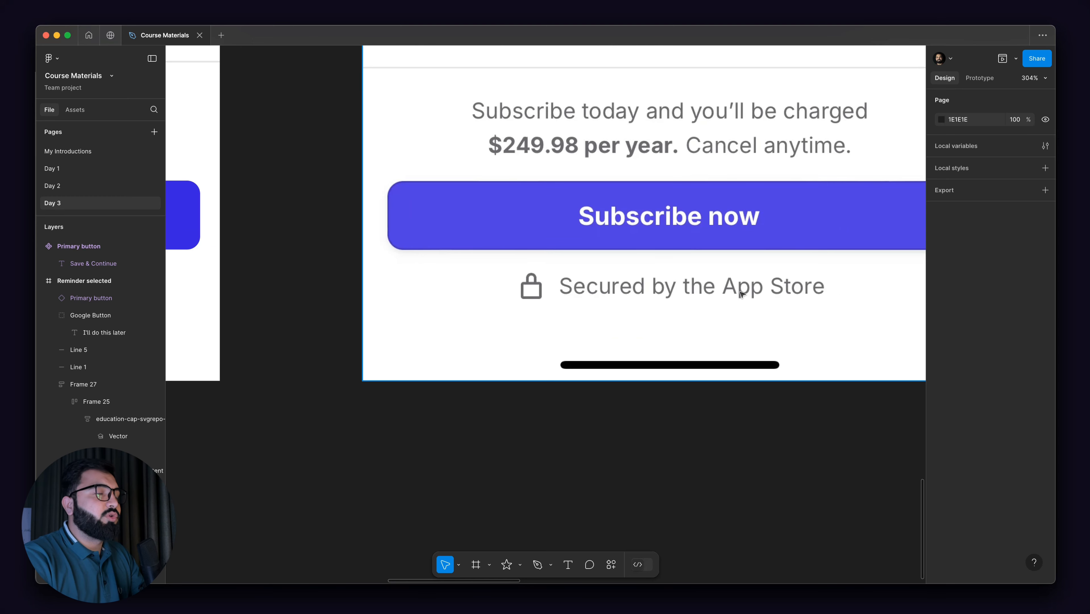
pyautogui.scroll(-3, 644, 257)
pyautogui.scroll(4, 575, 269)
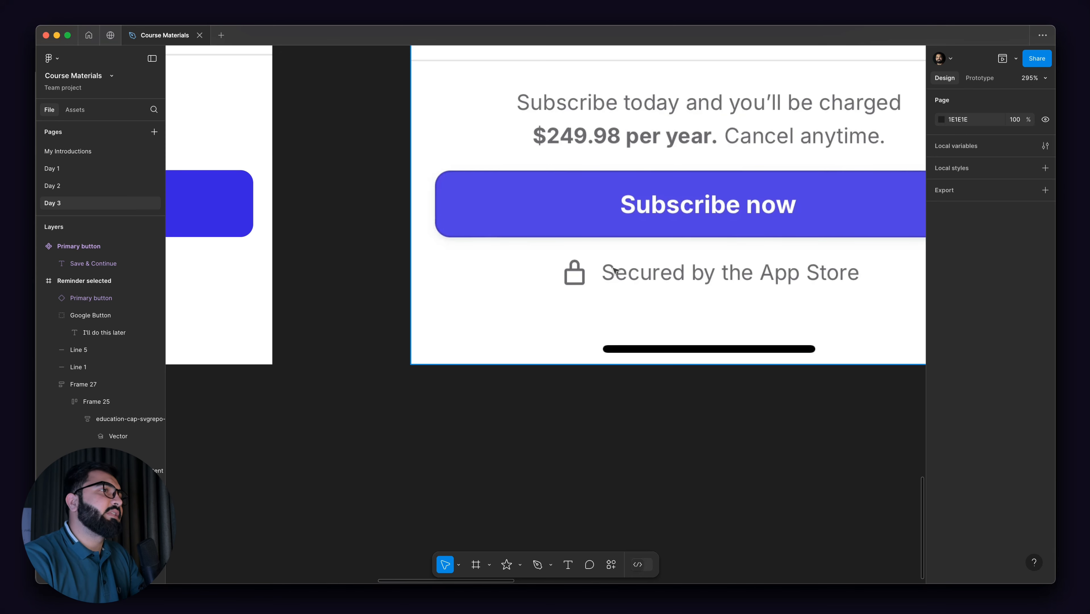
pyautogui.scroll(-5, 614, 270)
pyautogui.scroll(3, 605, 177)
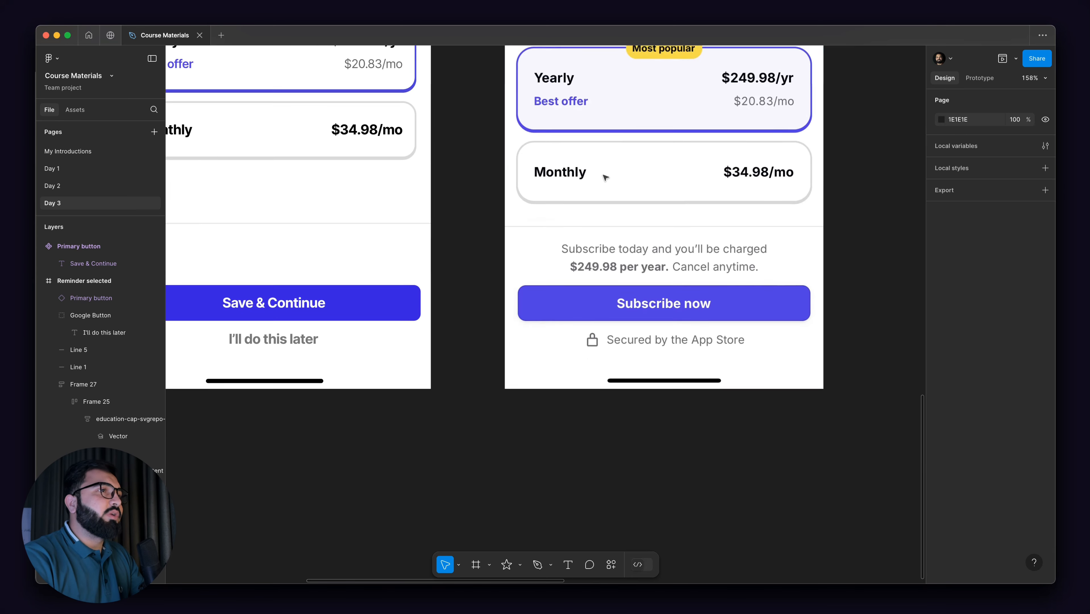
pyautogui.scroll(2, 605, 177)
pyautogui.scroll(-5, 652, 329)
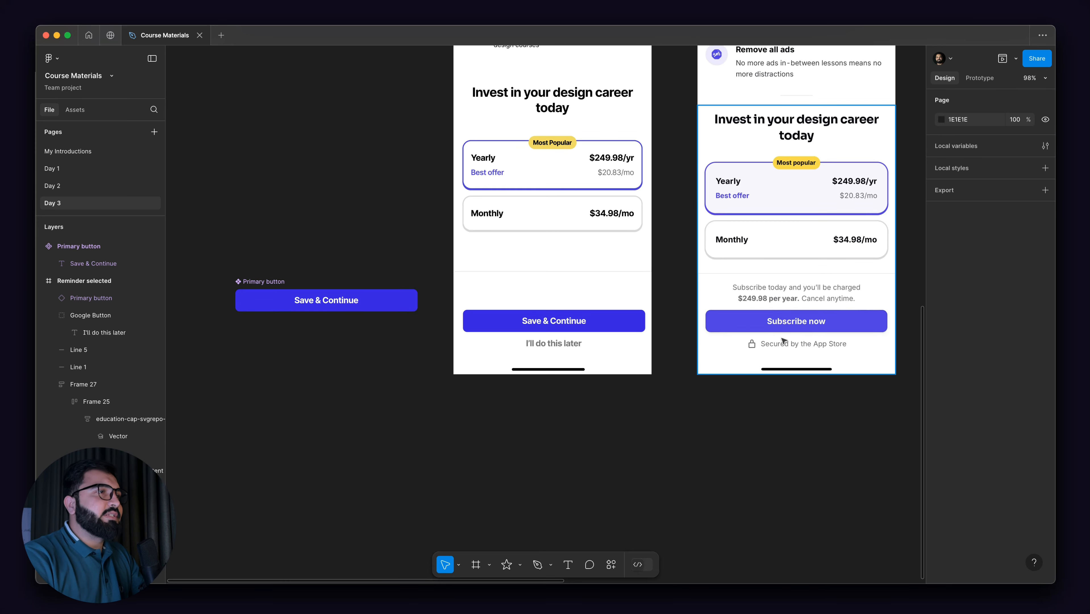
pyautogui.scroll(3, 786, 341)
# - Replace the "I'll do this later" text with "Secured by the App Store"
pyautogui.click(523, 344)
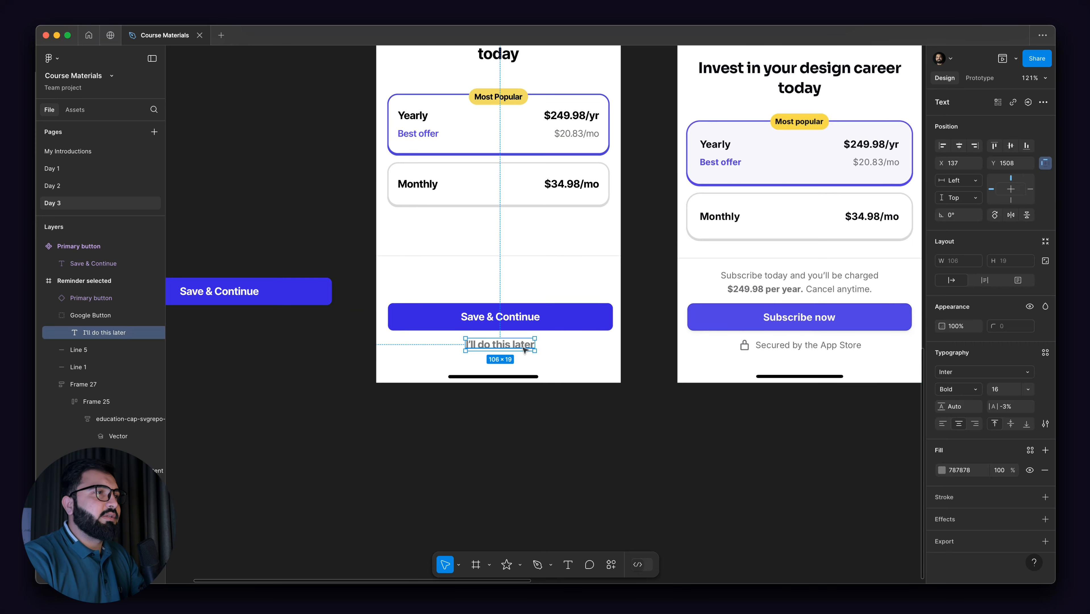
pyautogui.doubleClick(523, 345)
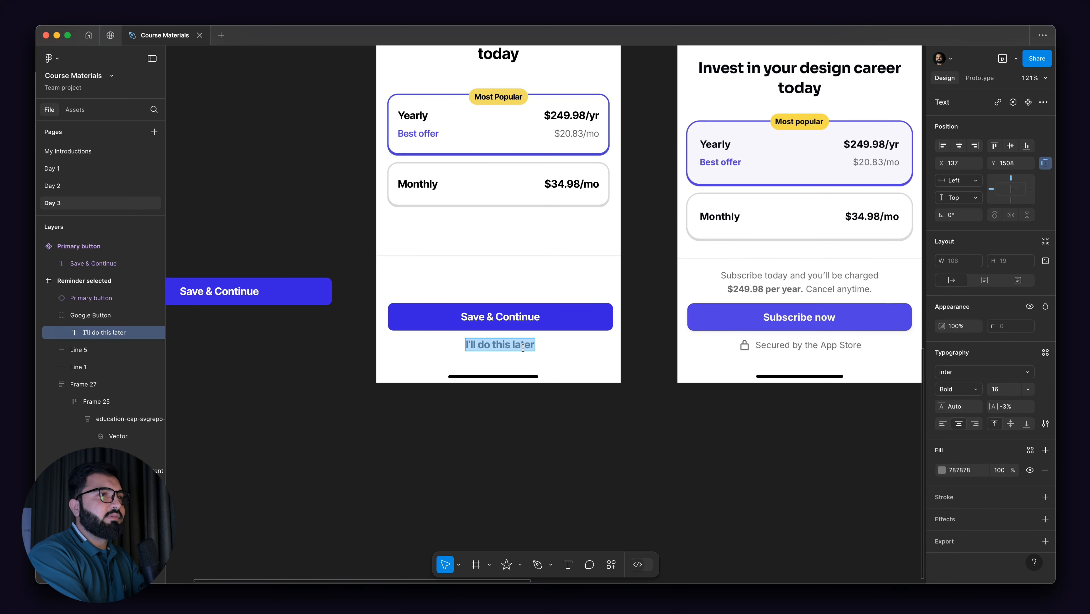
pyautogui.write('Se')
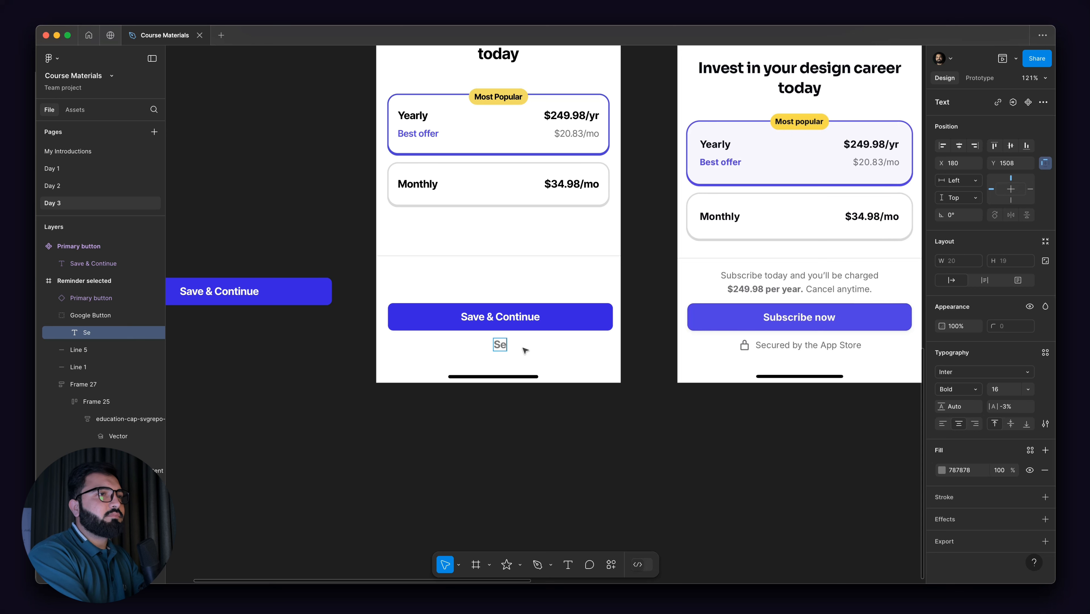
pyautogui.write('cured by')
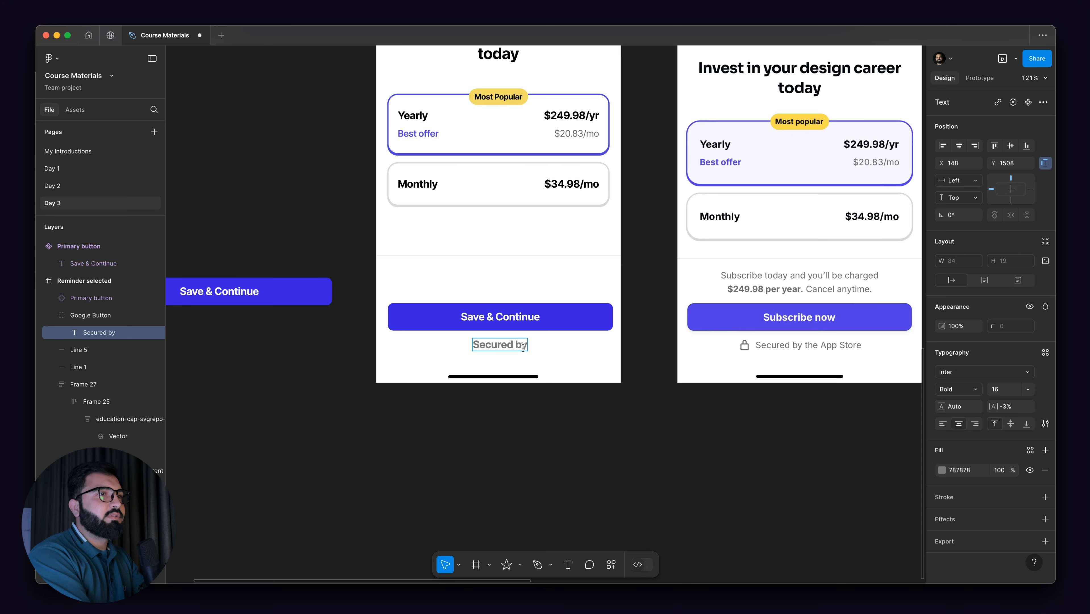
pyautogui.write(' the')
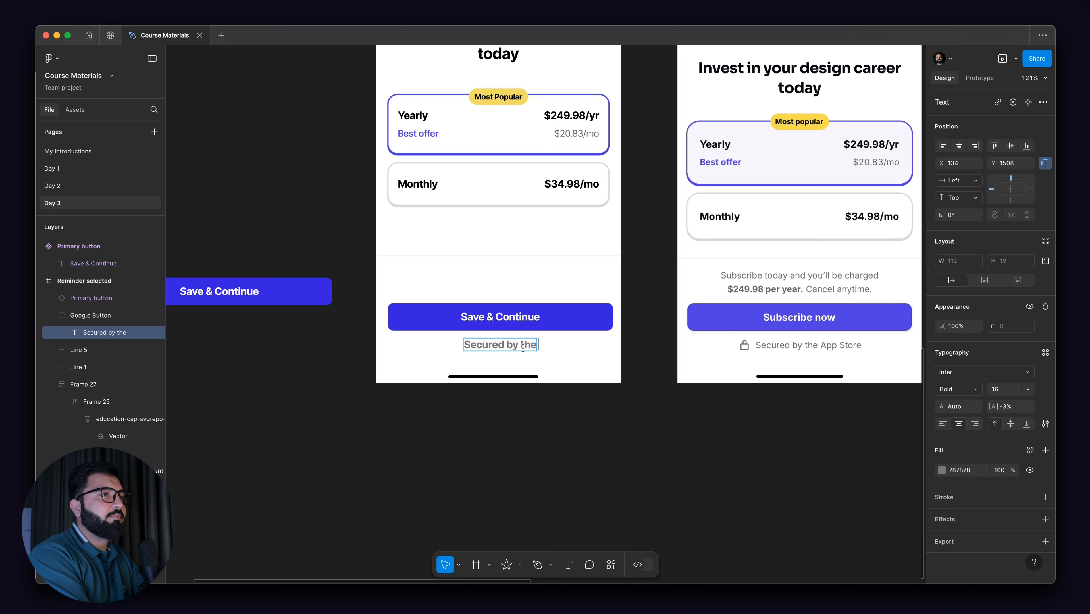
pyautogui.write(' Apps')
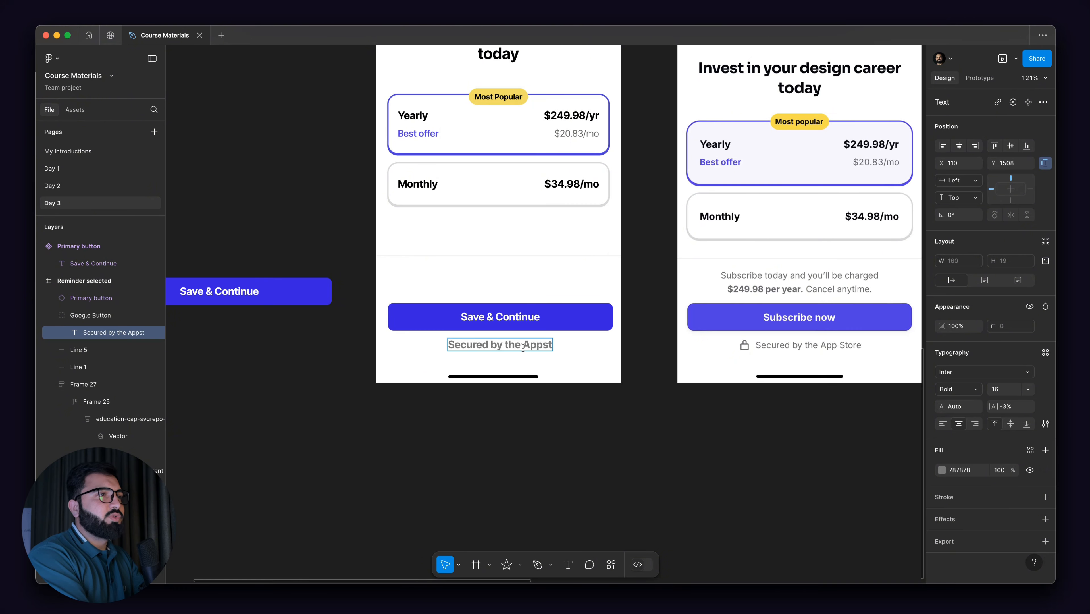
pyautogui.press('BackSpace')
pyautogui.write('Store')
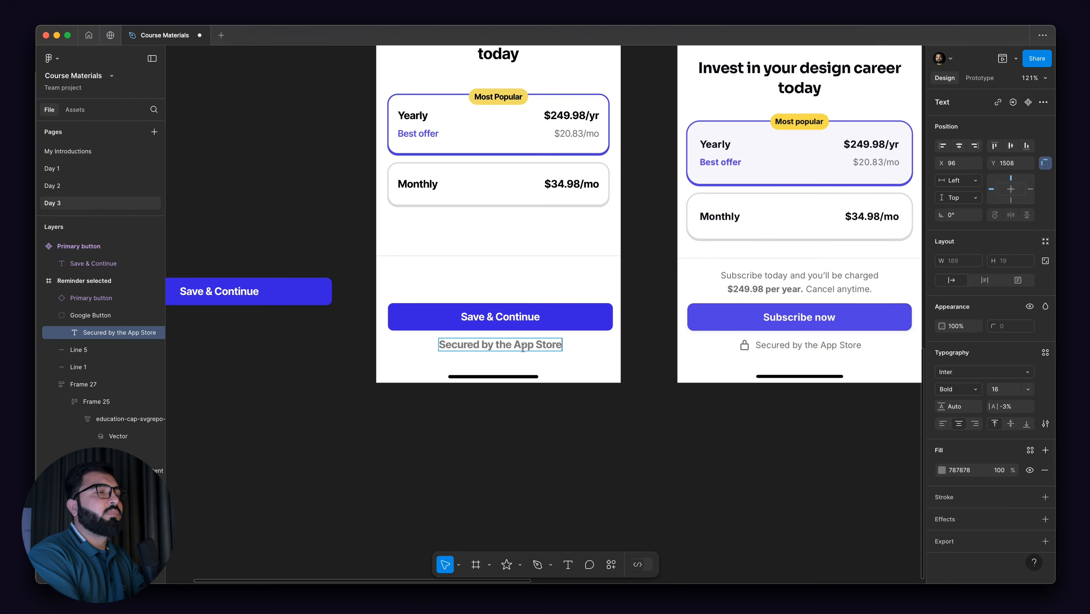
# - Set the "Secured by the App Store" text to Regular weight and size 12
pyautogui.press('super+a')
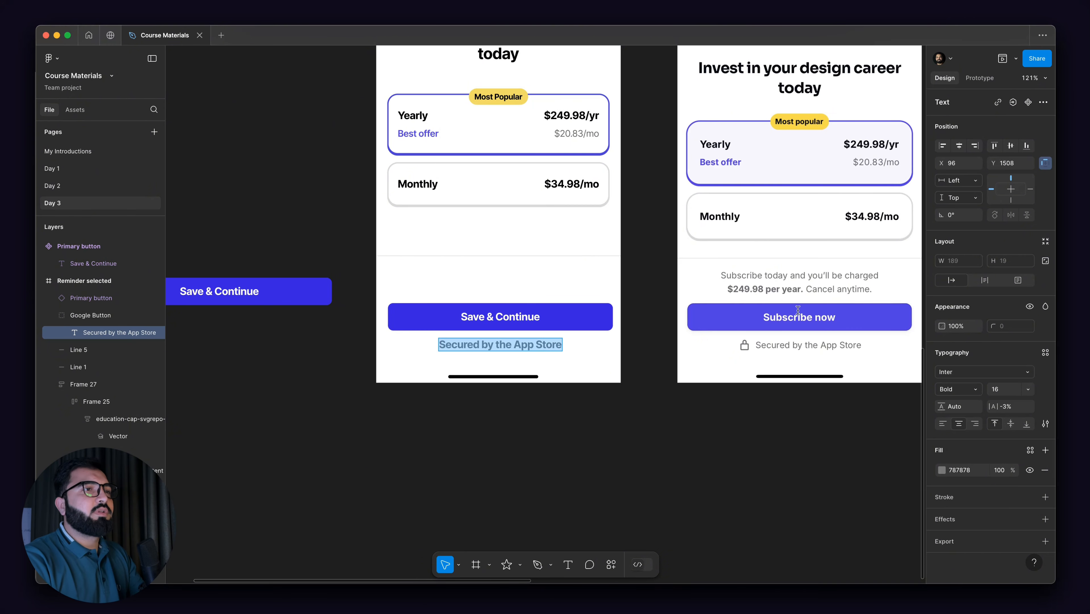
pyautogui.click(968, 390)
pyautogui.click(976, 349)
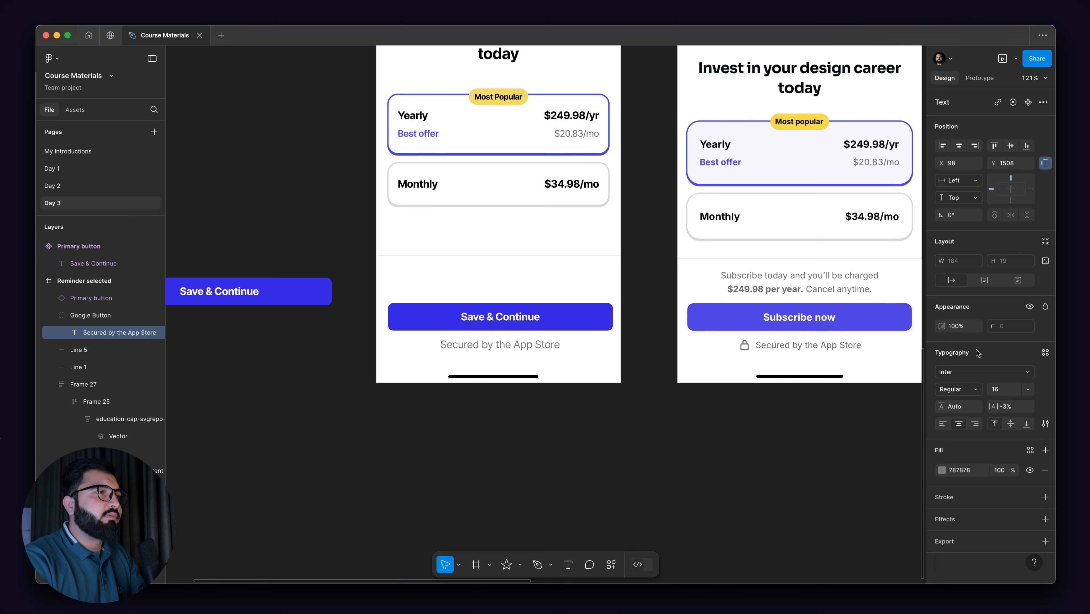
pyautogui.click(1006, 389)
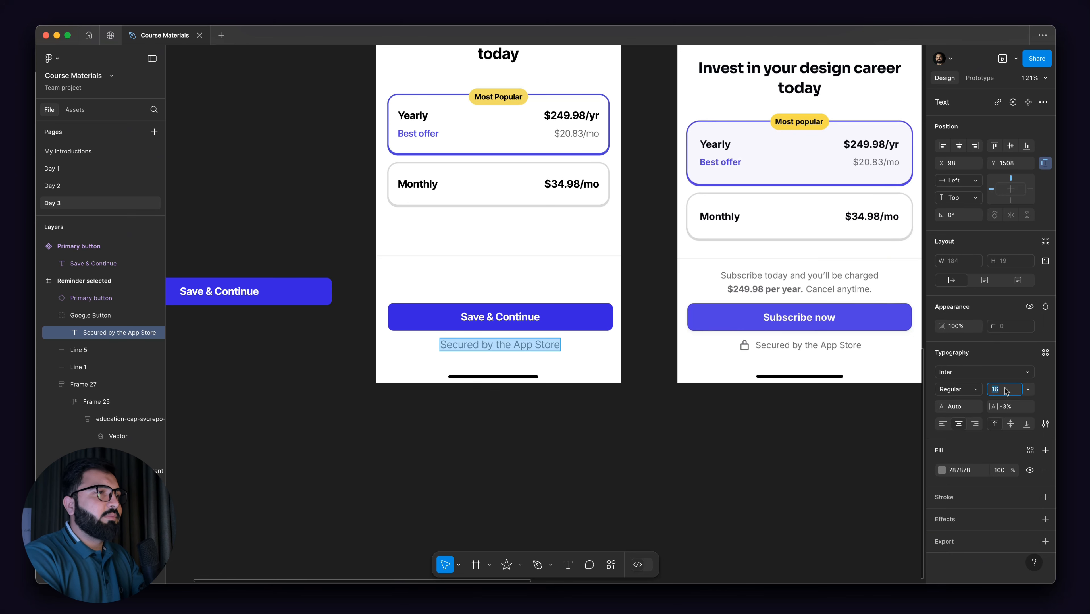
pyautogui.write('12')
pyautogui.press('Return')
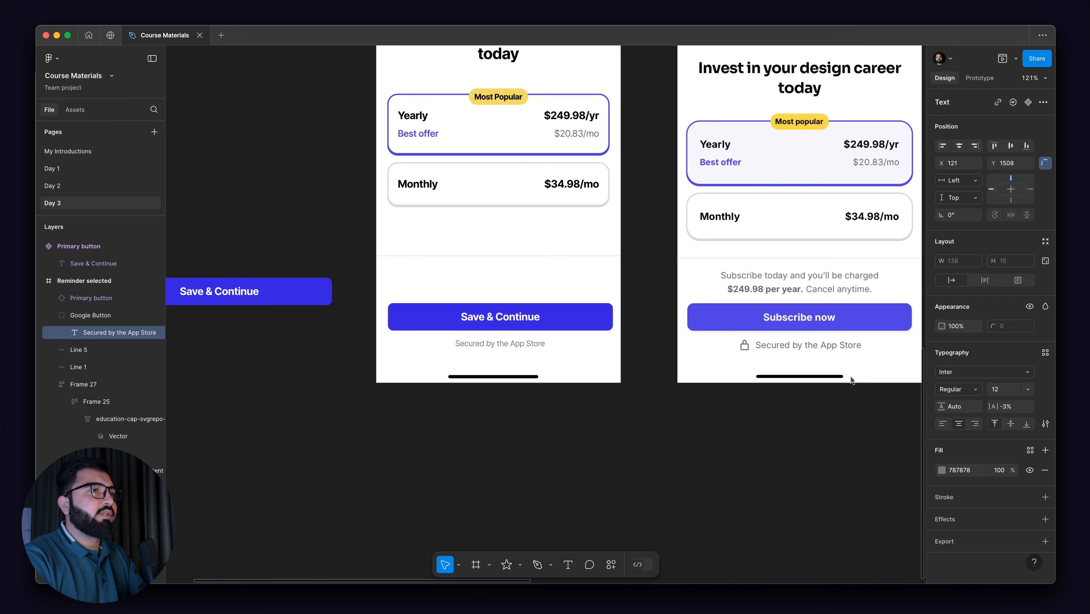
# - Shift the "Secured by the App Store" text horizontally to X 142, leaving room for a lock icon before it
pyautogui.doubleClick(505, 340)
pyautogui.press('Escape')
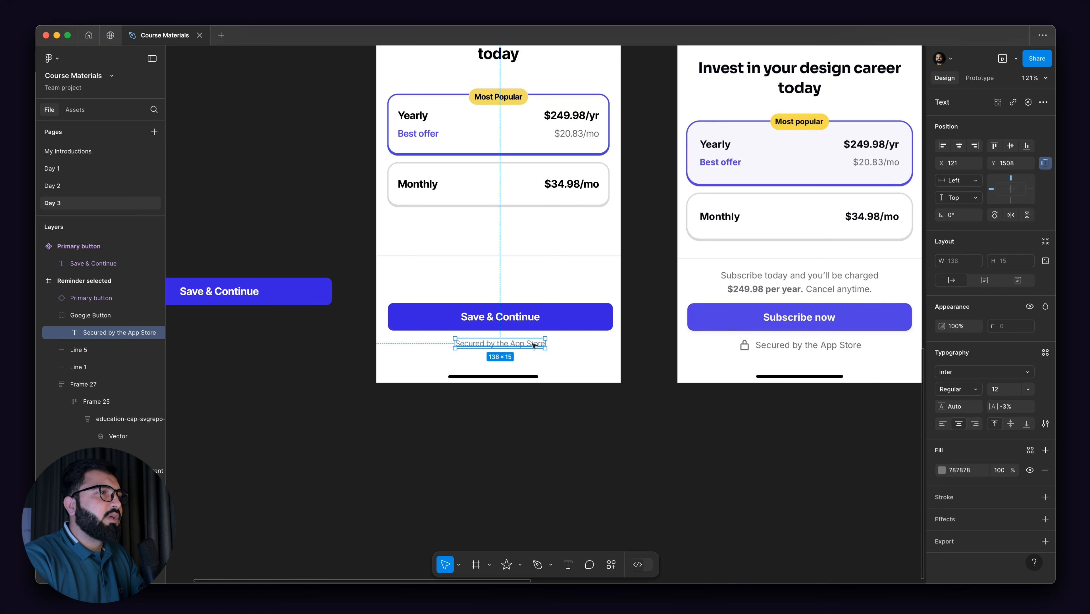
pyautogui.moveTo(531, 344); pyautogui.dragTo(545, 344)
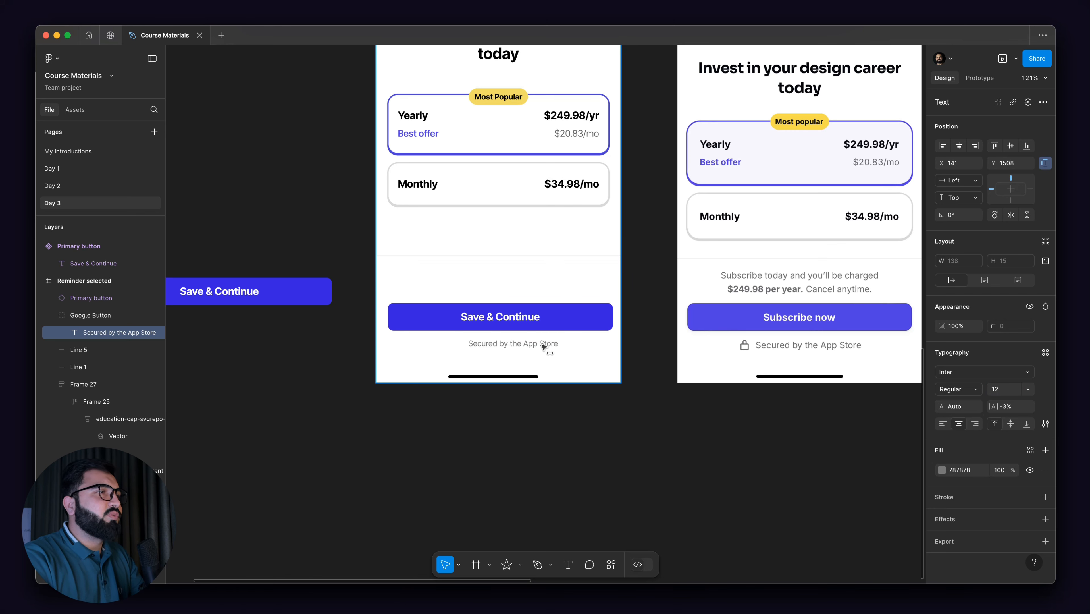
# - Draw a rectangle about 12 × 11 beside the lock icon on the reference screen
pyautogui.scroll(5, 743, 350)
pyautogui.scroll(5, 743, 349)
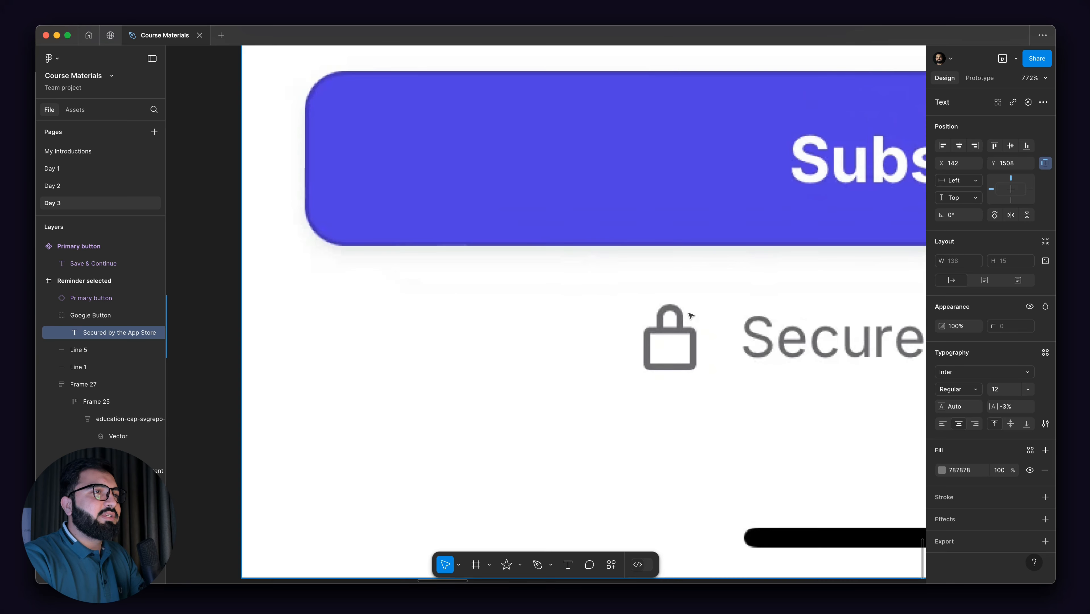
pyautogui.scroll(5, 684, 333)
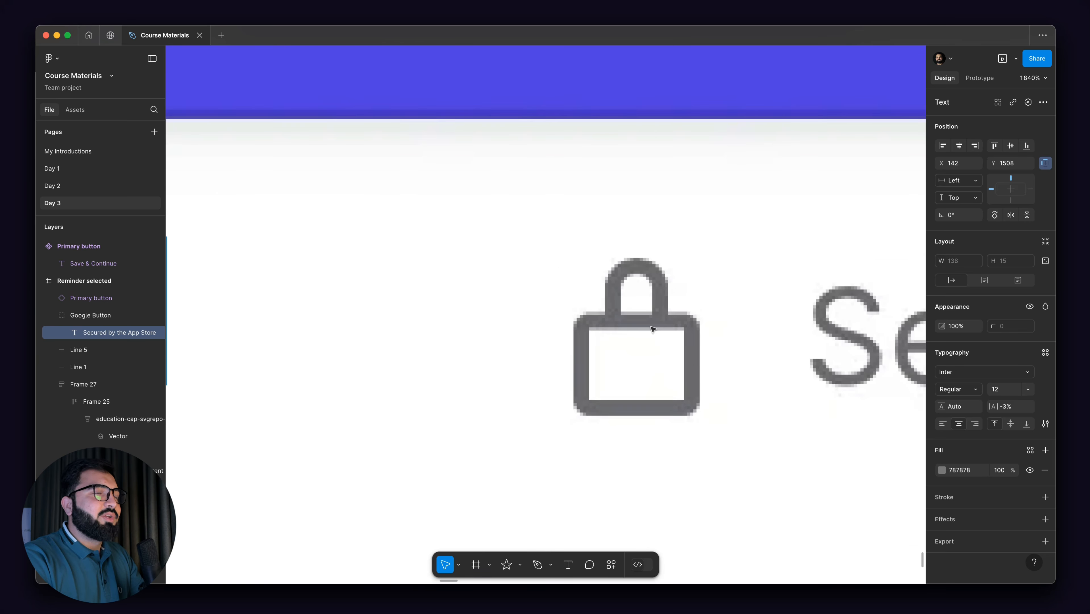
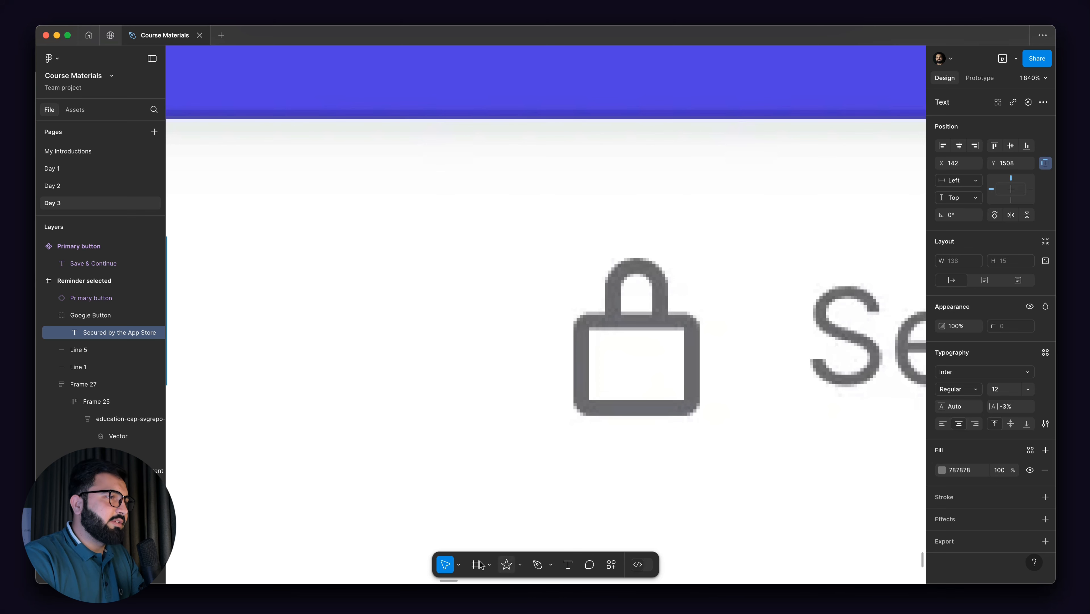
pyautogui.click(520, 564)
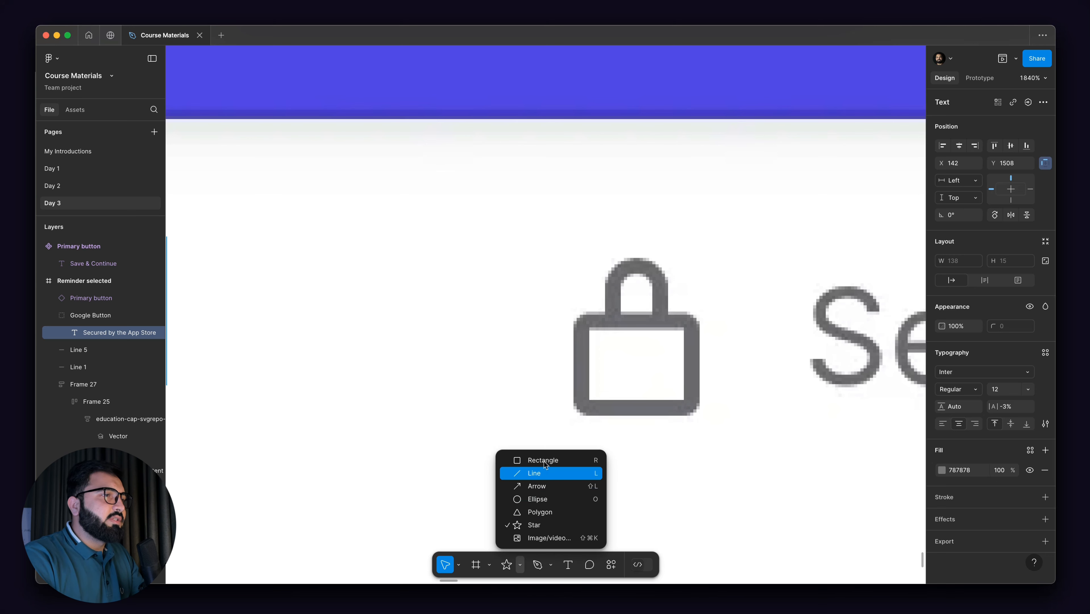
pyautogui.press('r')
pyautogui.moveTo(409, 344); pyautogui.dragTo(528, 454)
pyautogui.press('Up')
pyautogui.press('Up')
pyautogui.press('Up')
pyautogui.press('Right')
pyautogui.press('Right')
pyautogui.press('Right')
pyautogui.press('Right')
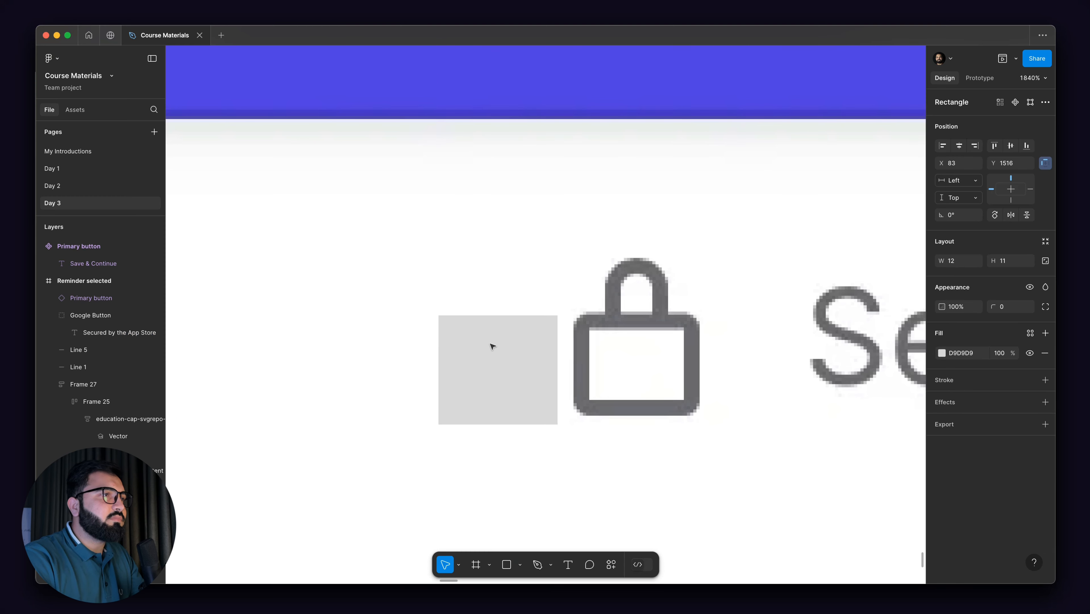
# - Place the rectangle over the body of the reference lock and reduce its height to 10
pyautogui.moveTo(517, 339); pyautogui.dragTo(651, 341)
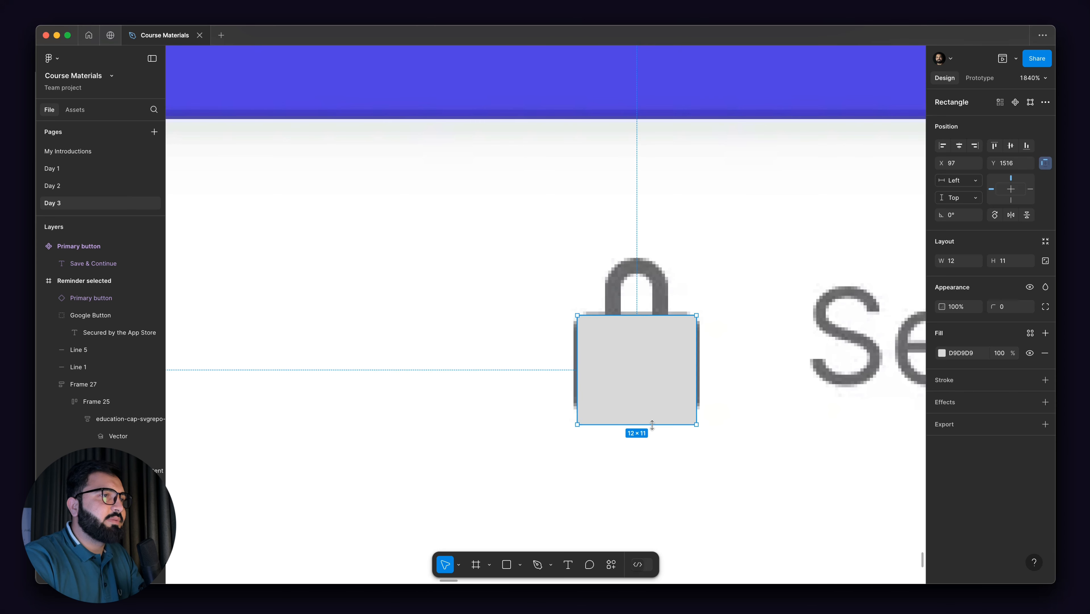
pyautogui.moveTo(654, 426)
pyautogui.mouseDown()
pyautogui.moveTo(653, 397)
pyautogui.moveTo(654, 414)
pyautogui.mouseUp()
pyautogui.scroll(5, 647, 346)
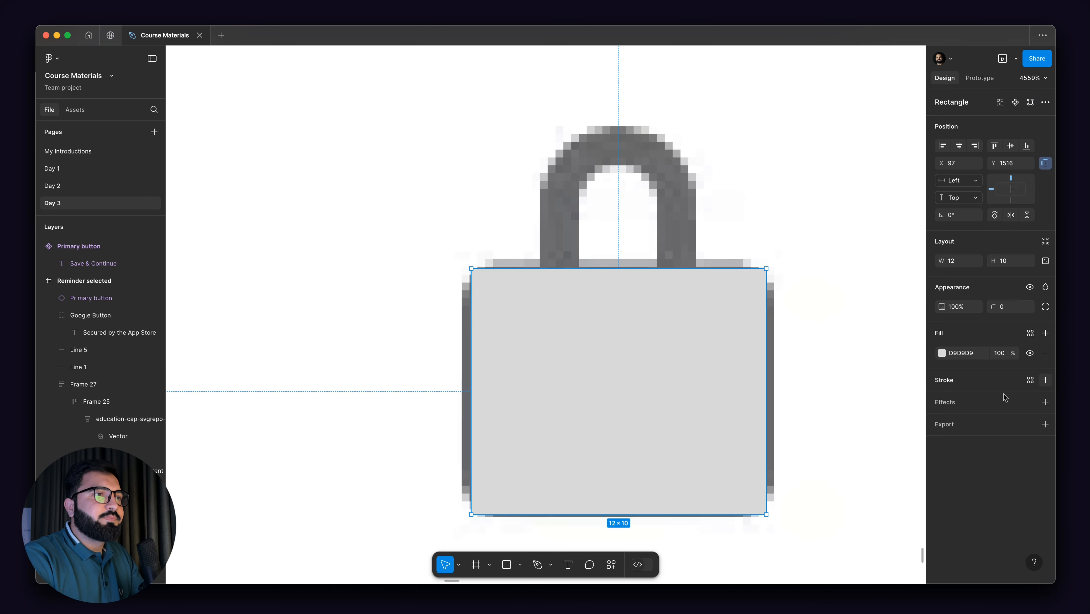
# - Add an inside stroke of weight 1 to the lock-body rectangle and set its corner radius to 2
pyautogui.click(1045, 380)
pyautogui.moveTo(987, 418); pyautogui.dragTo(997, 417)
pyautogui.press('super+z')
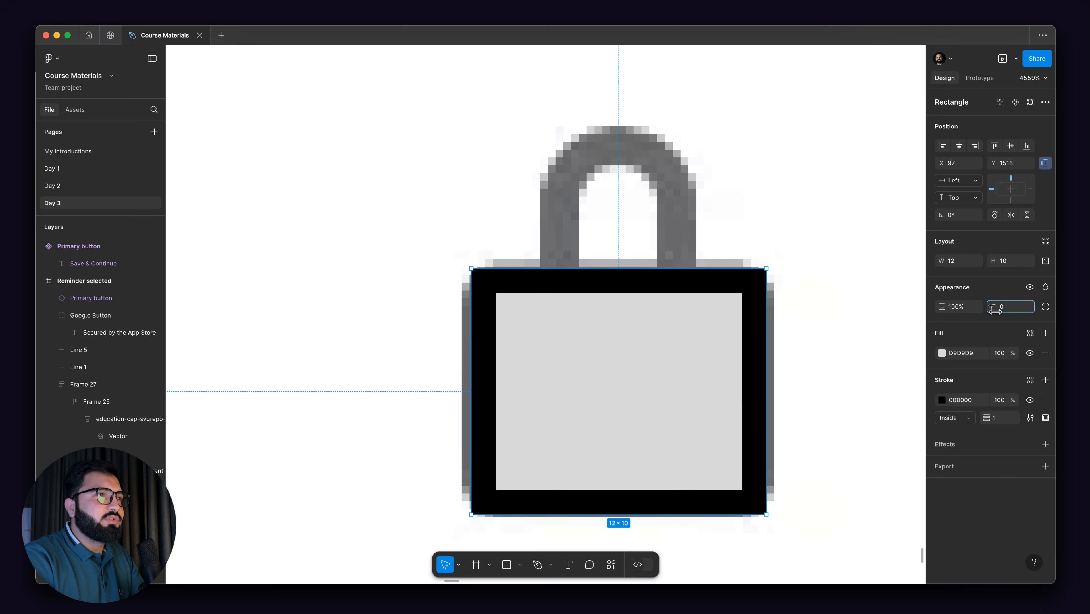
pyautogui.moveTo(992, 310); pyautogui.dragTo(1015, 310)
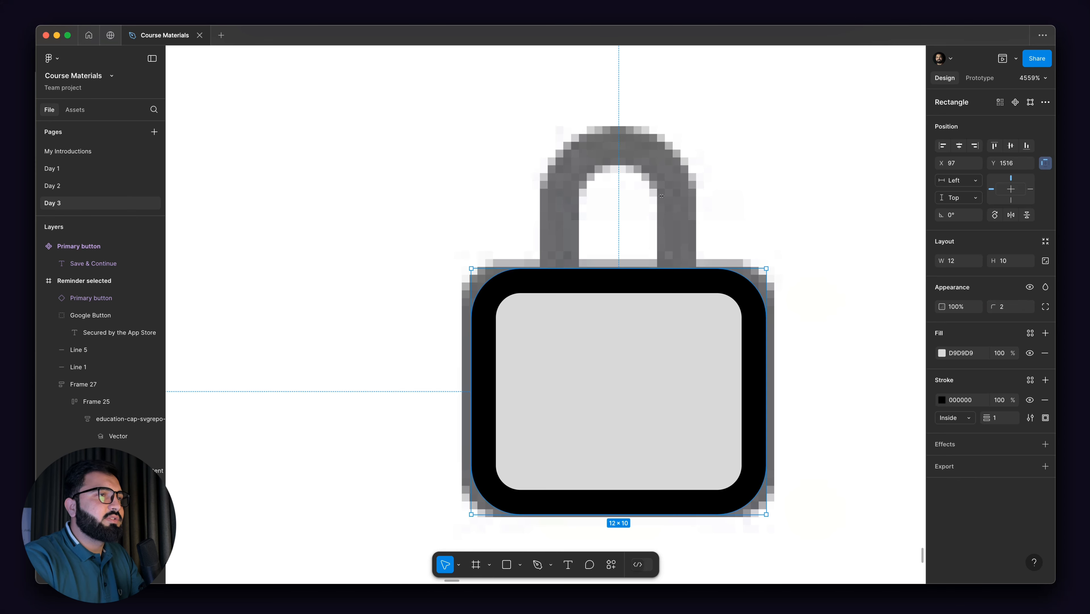
# - Colour the lock body's stroke 68676A by sampling the reference lock, and remove the rectangle's fill
pyautogui.click(942, 400)
pyautogui.press('Escape')
pyautogui.click(945, 400)
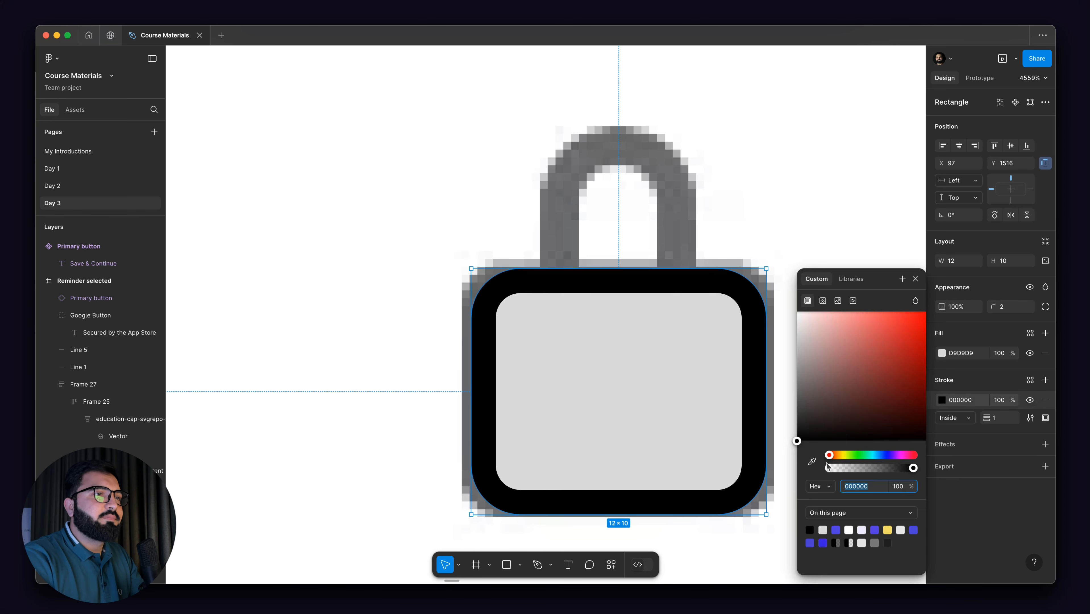
pyautogui.click(811, 462)
pyautogui.click(711, 258)
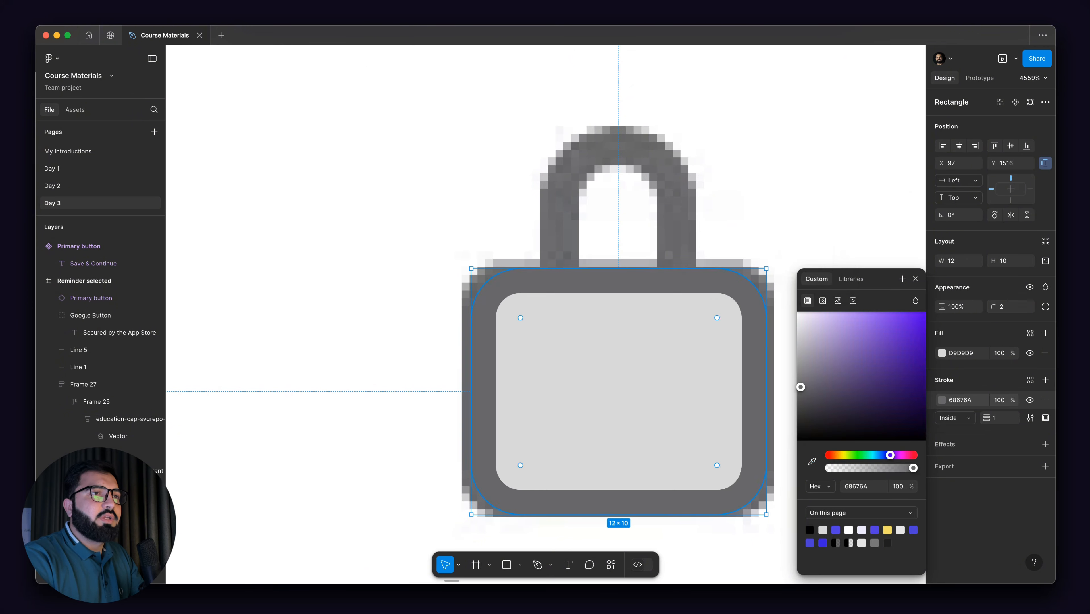
pyautogui.click(1045, 352)
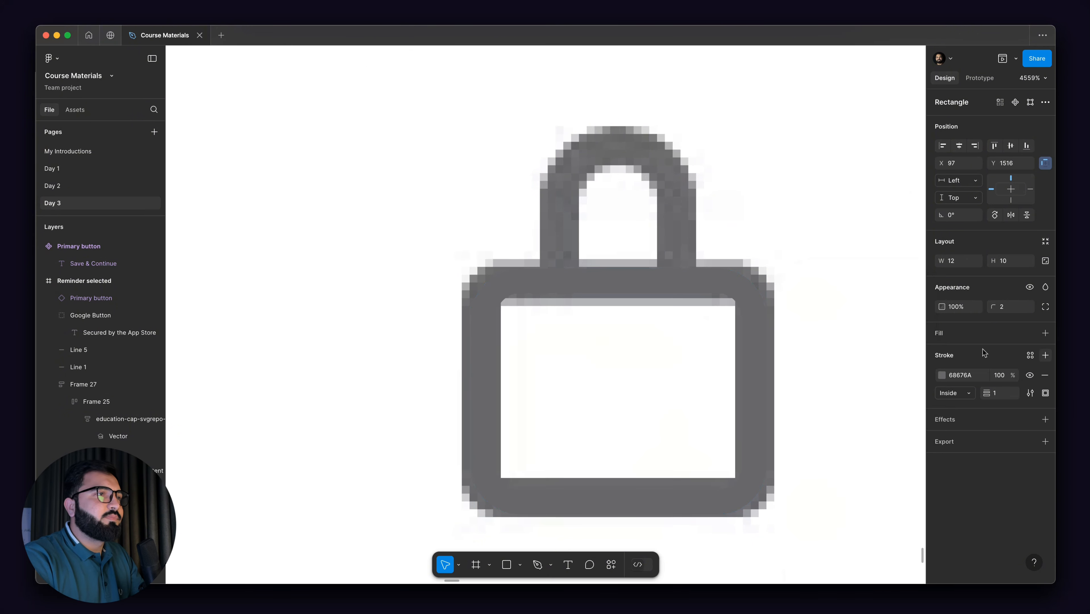
# - Duplicate the lock body upward and resize the copy to 6 × 6 over the reference lock's shackle
pyautogui.scroll(-3, 610, 277)
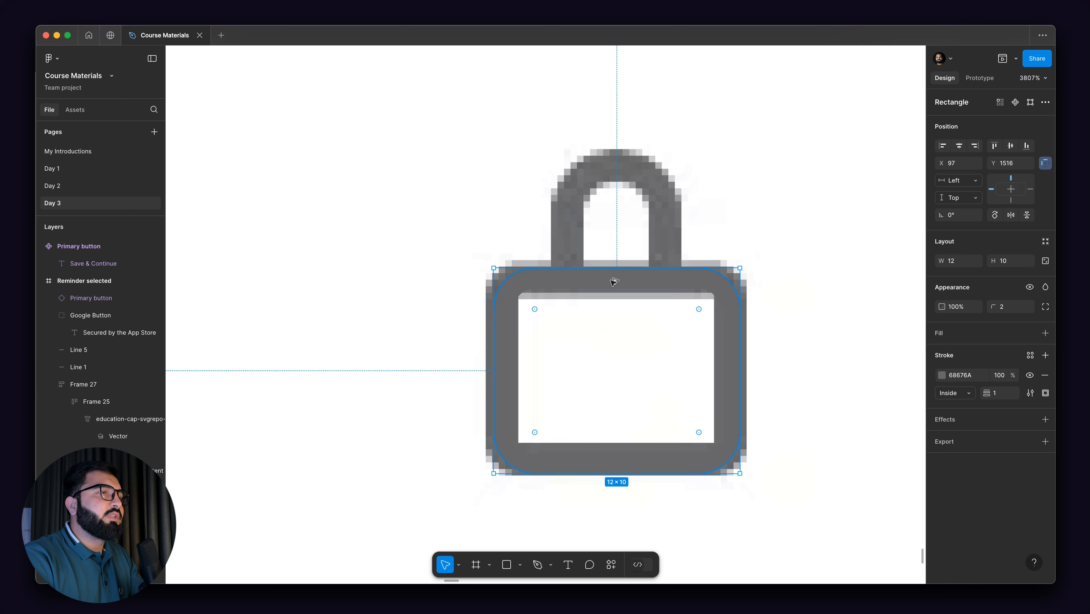
pyautogui.moveTo(614, 281); pyautogui.dragTo(621, 155)
pyautogui.moveTo(739, 218); pyautogui.dragTo(681, 220)
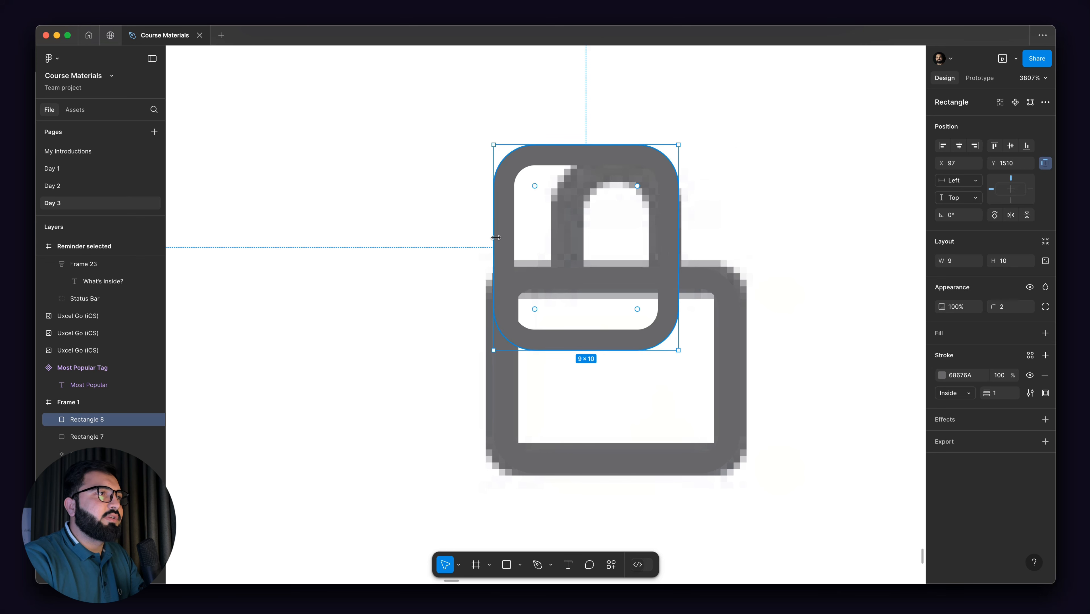
pyautogui.moveTo(494, 242); pyautogui.dragTo(556, 244)
pyautogui.scroll(3, 590, 331)
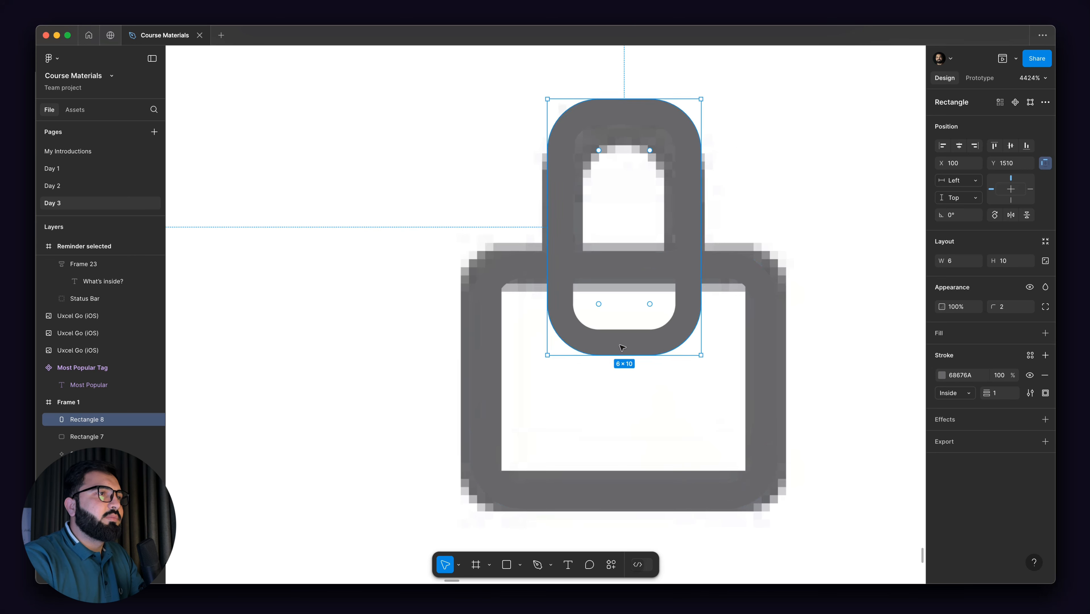
pyautogui.moveTo(624, 354); pyautogui.dragTo(624, 277)
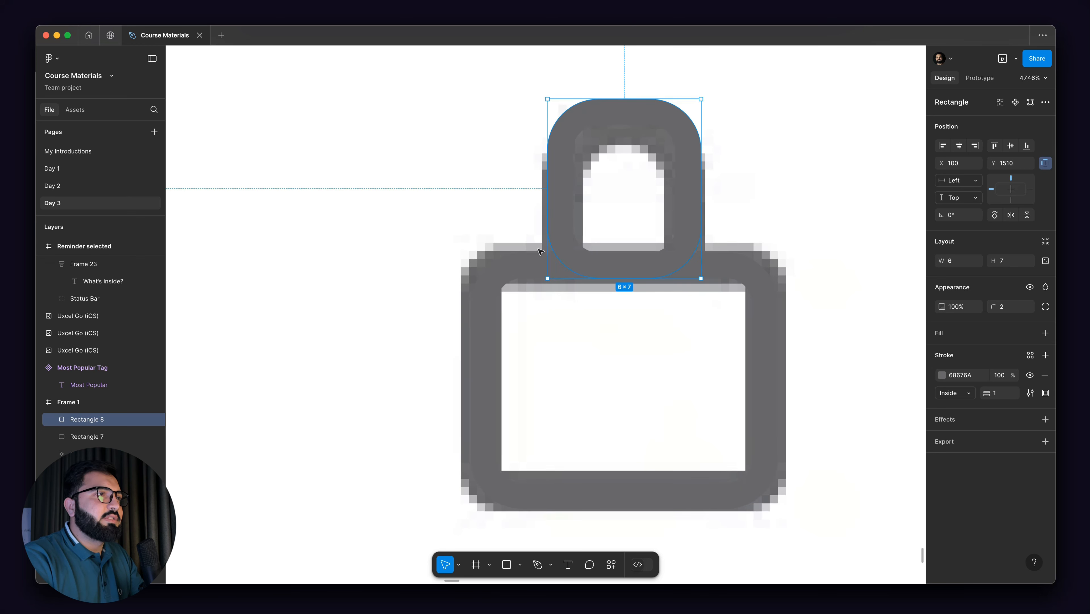
pyautogui.scroll(2, 544, 248)
pyautogui.moveTo(661, 68); pyautogui.dragTo(660, 105)
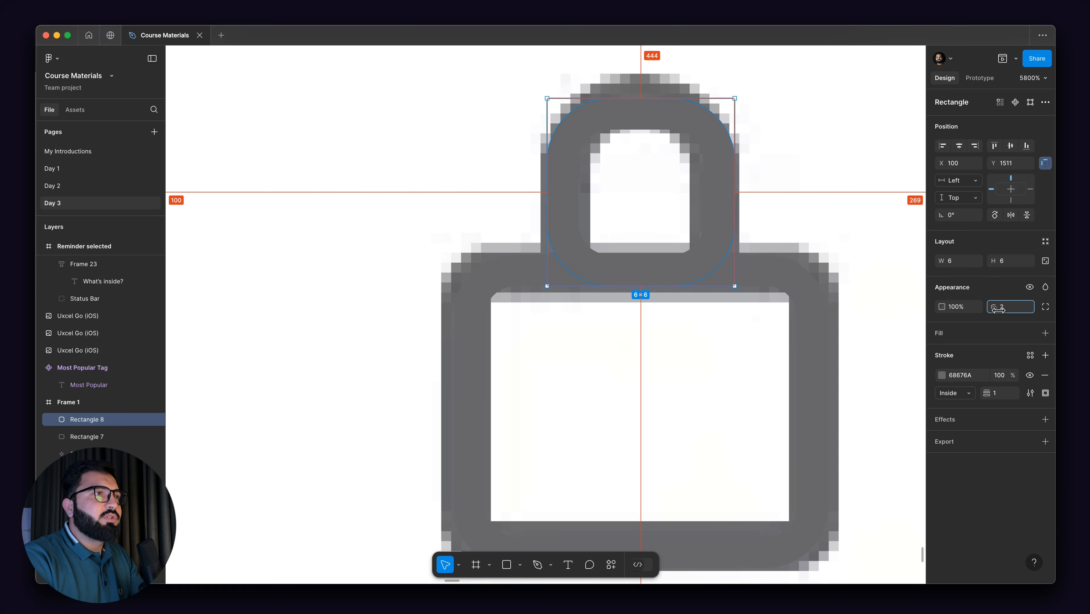
# - Round the shackle rectangle's corners to a radius of 5, with both bottom corners set to 0
pyautogui.moveTo(1014, 314); pyautogui.dragTo(1034, 312)
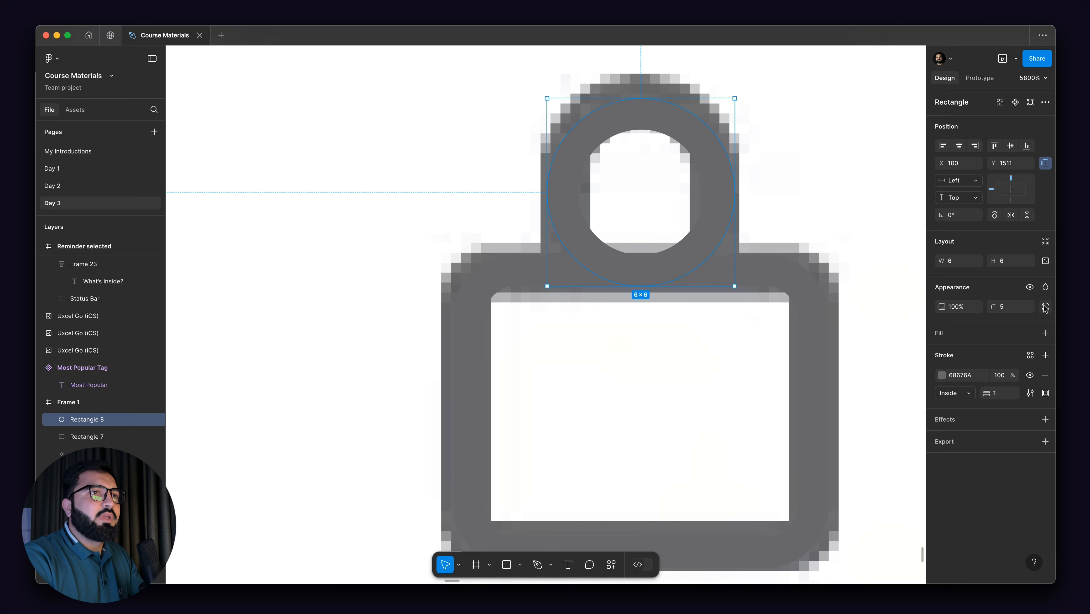
pyautogui.click(1046, 306)
pyautogui.click(879, 352)
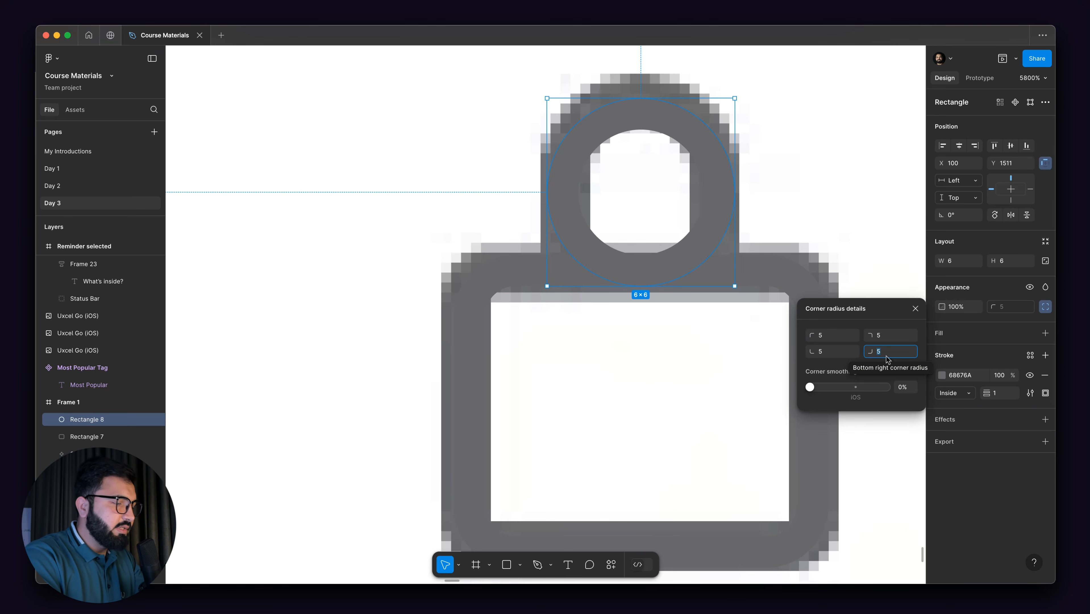
pyautogui.write('0')
pyautogui.press('Return')
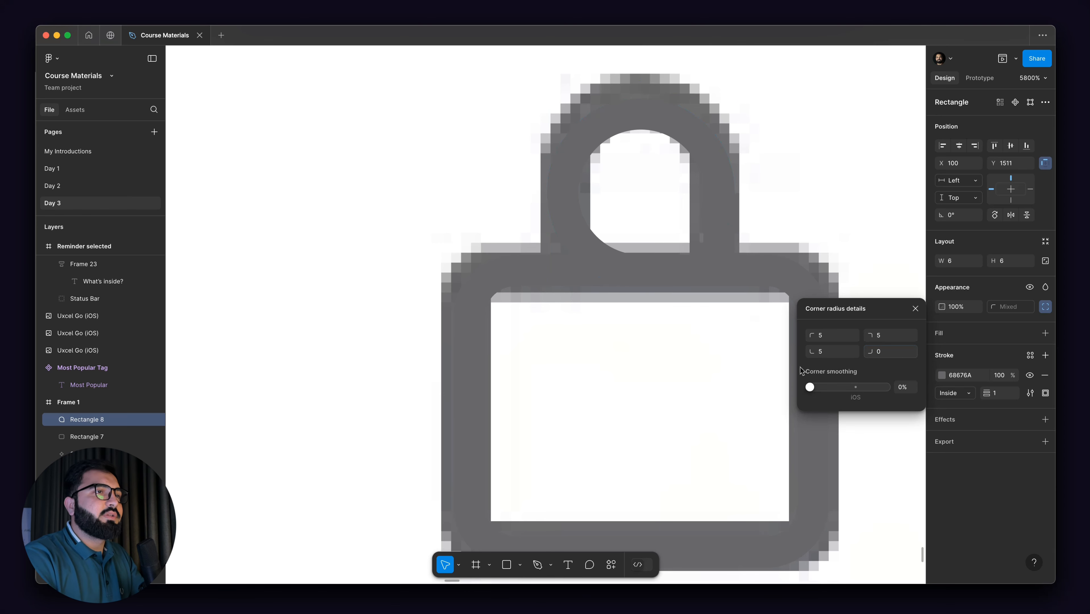
pyautogui.click(829, 352)
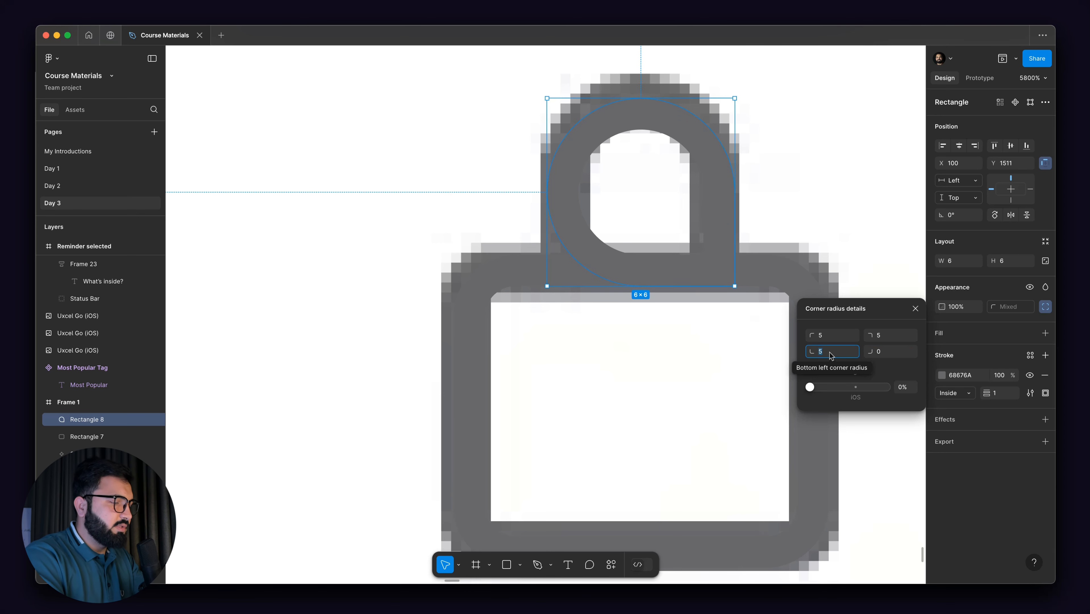
pyautogui.write('0')
pyautogui.press('Return')
pyautogui.scroll(-5, 478, 272)
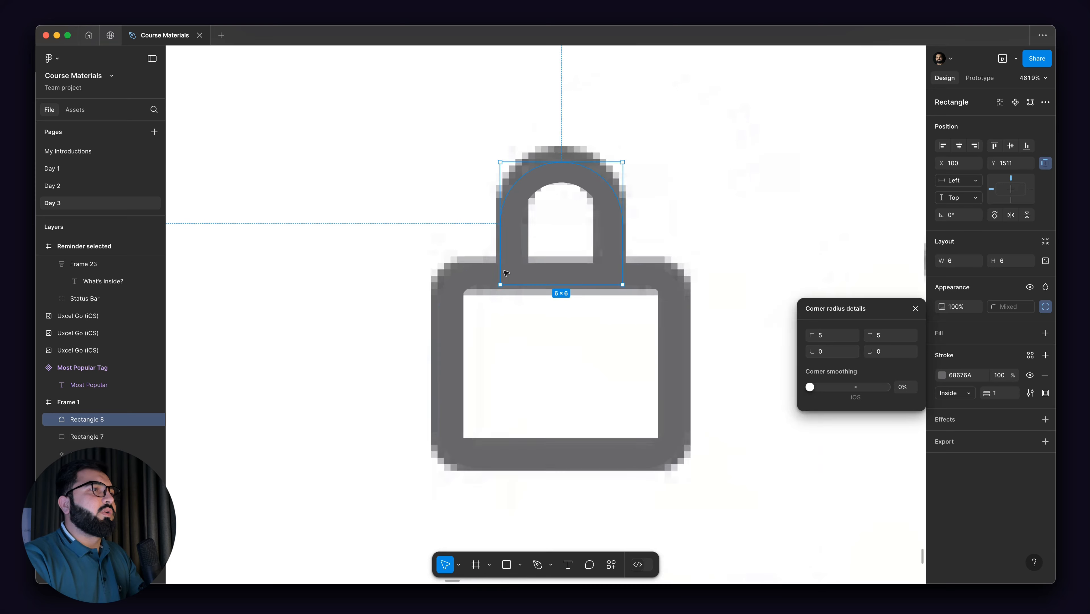
# - Wrap the shackle and body rectangles in a frame and name it "Lock Icon"
pyautogui.keyDown('shift'); pyautogui.click(535, 270); pyautogui.keyUp('shift')
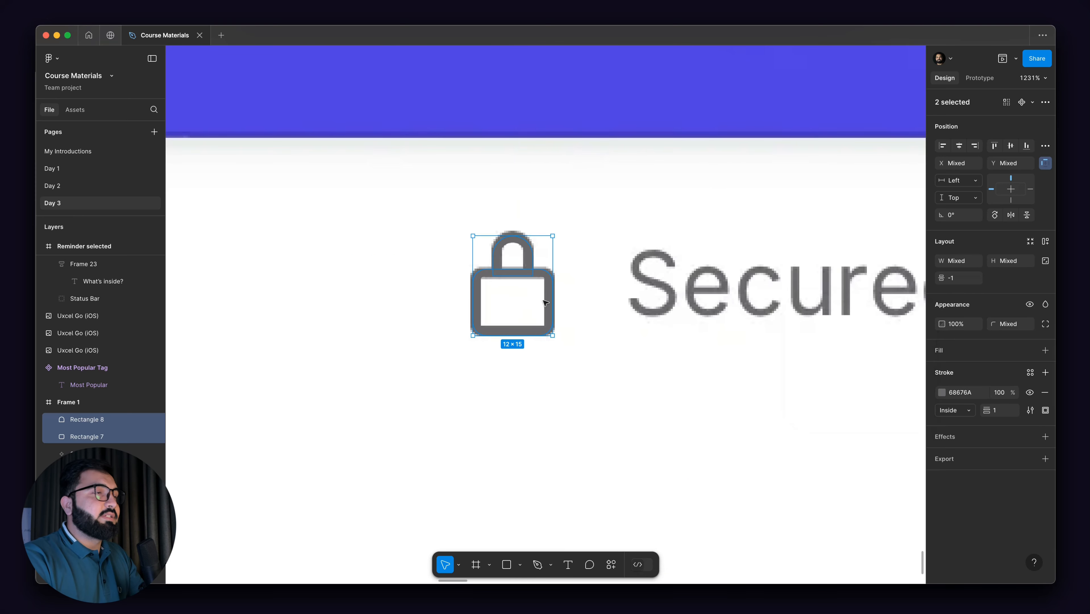
pyautogui.press('alt')
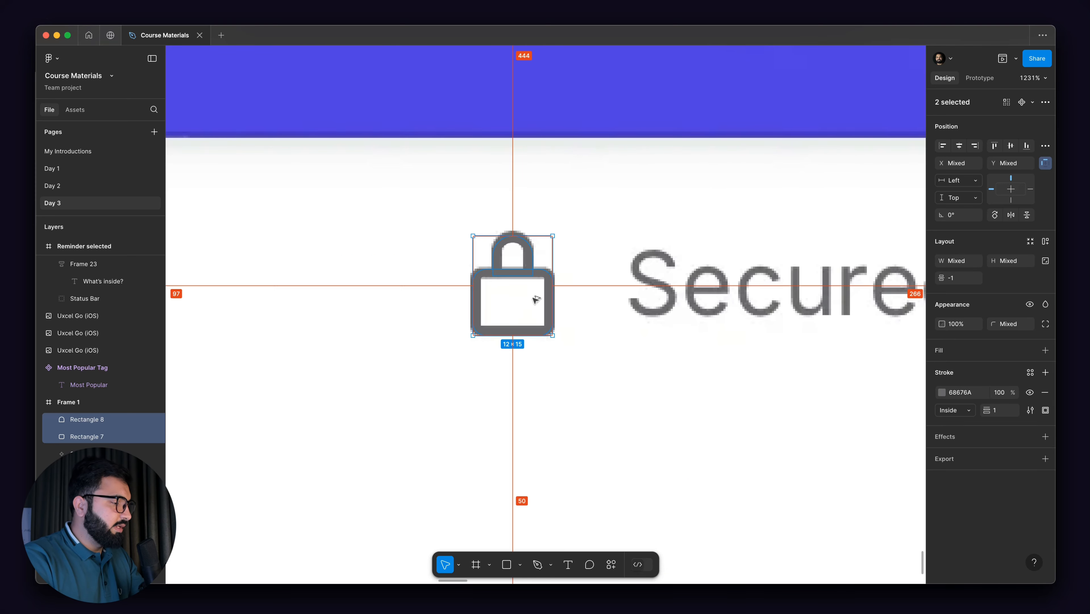
pyautogui.press('super+alt+g')
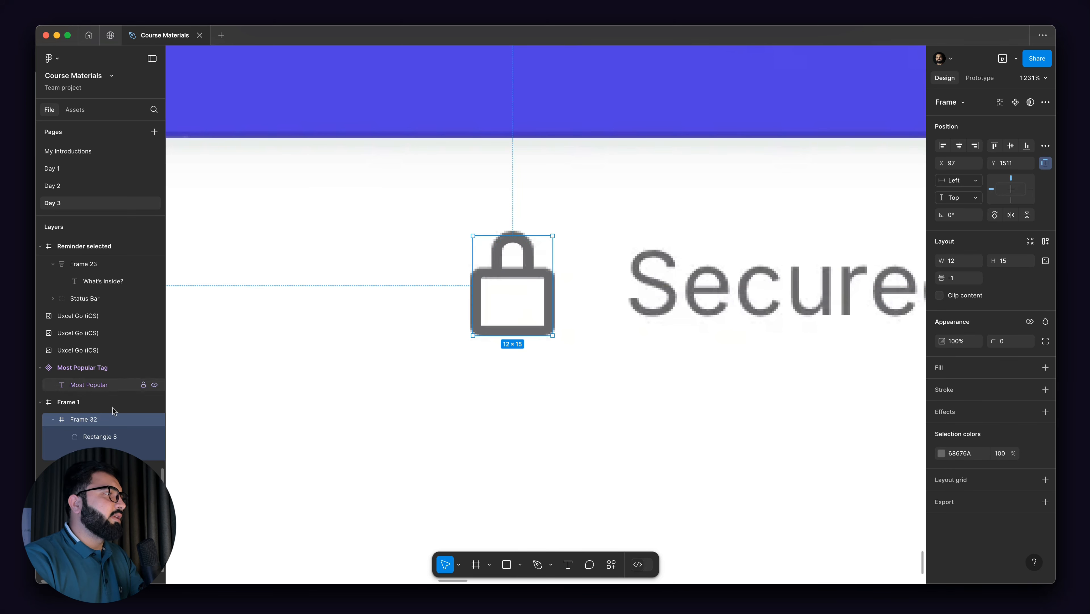
pyautogui.doubleClick(98, 418)
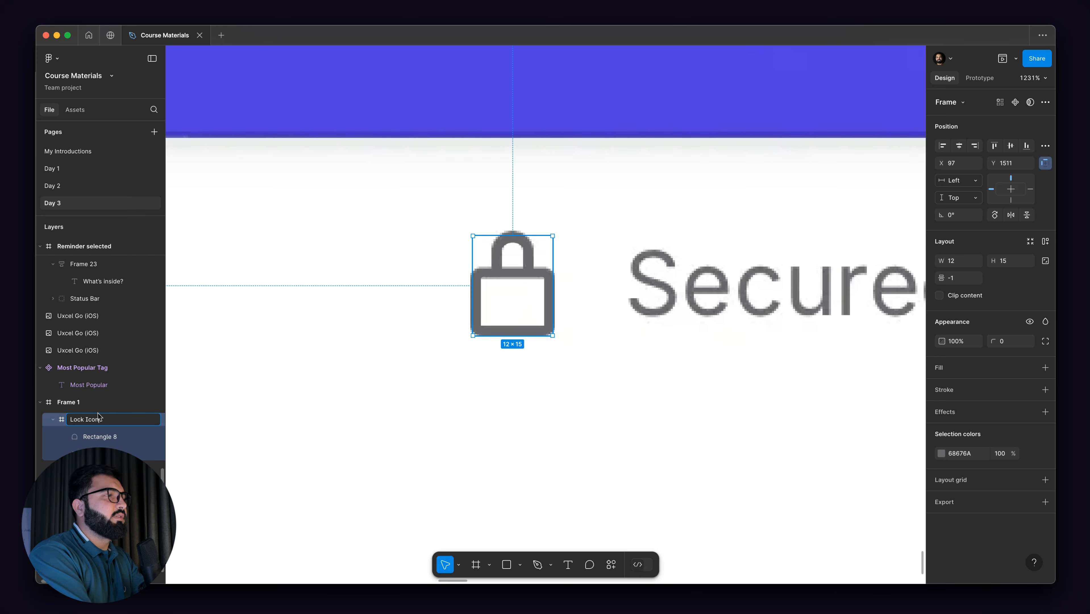
pyautogui.write('Lock Icon')
pyautogui.press('Return')
# - Place a copy of the lock icon in the recreated footer at X 121, Y 1507, before the "Secured by the App Store" text
pyautogui.scroll(-10, 469, 343)
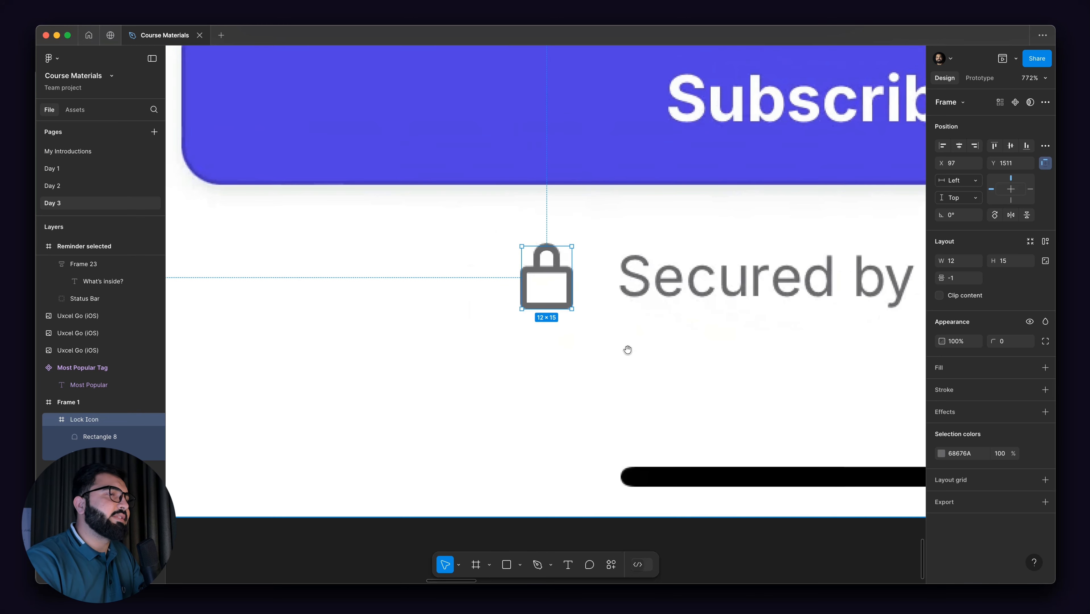
pyautogui.scroll(-2, 837, 285)
pyautogui.scroll(10, 727, 287)
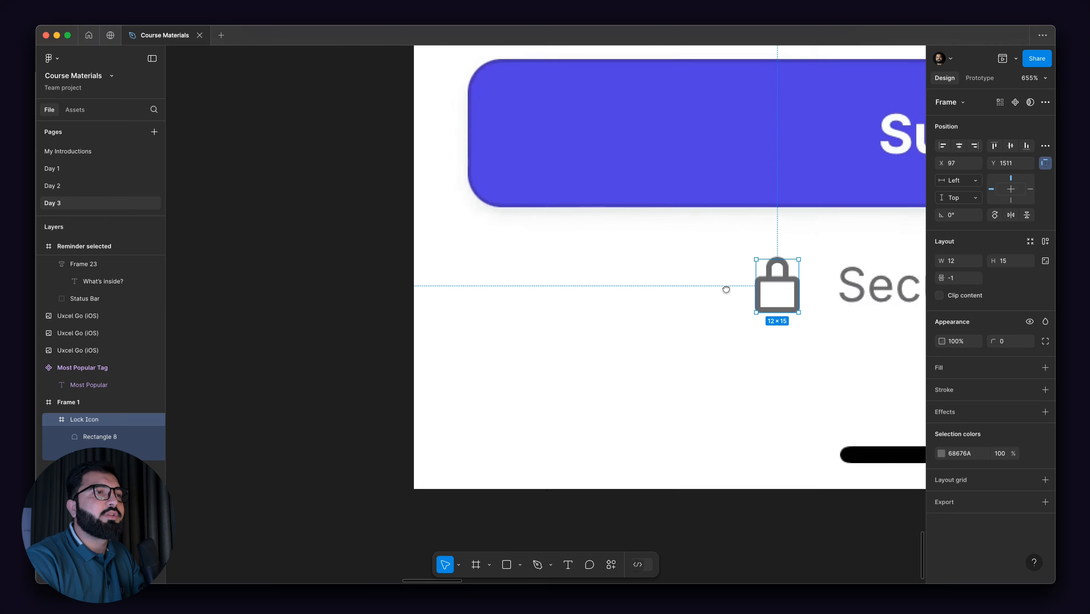
pyautogui.scroll(-1, 667, 269)
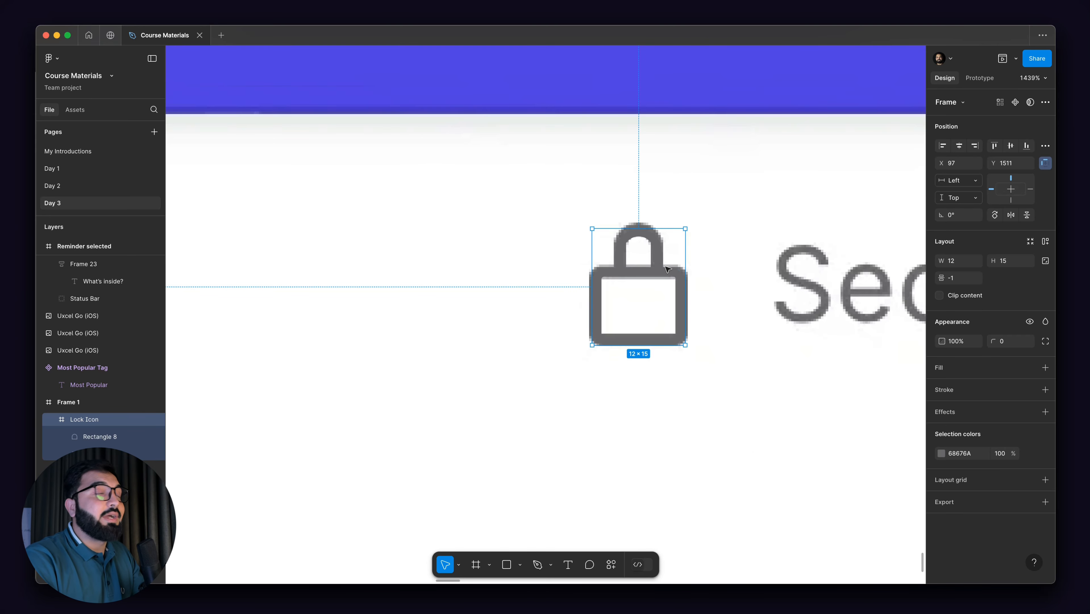
pyautogui.scroll(-12, 667, 269)
pyautogui.hscroll(-4, 366, 284)
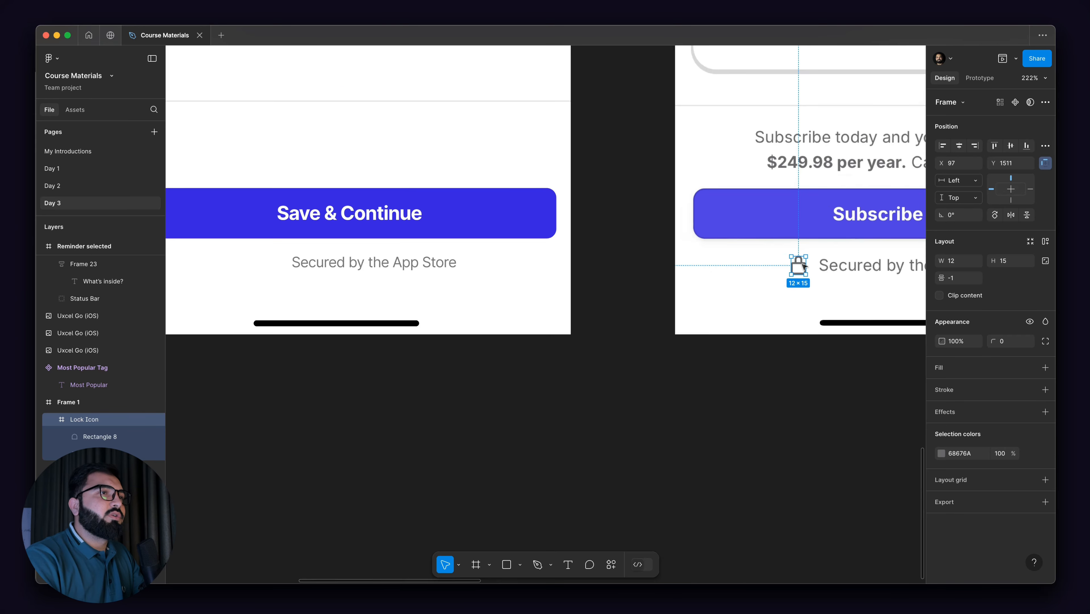
pyautogui.keyDown('alt'); pyautogui.moveTo(800, 265); pyautogui.dragTo(338, 263); pyautogui.keyUp('alt')
pyautogui.scroll(6, 263, 259)
pyautogui.scroll(3, 273, 271)
pyautogui.scroll(-7, 466, 268)
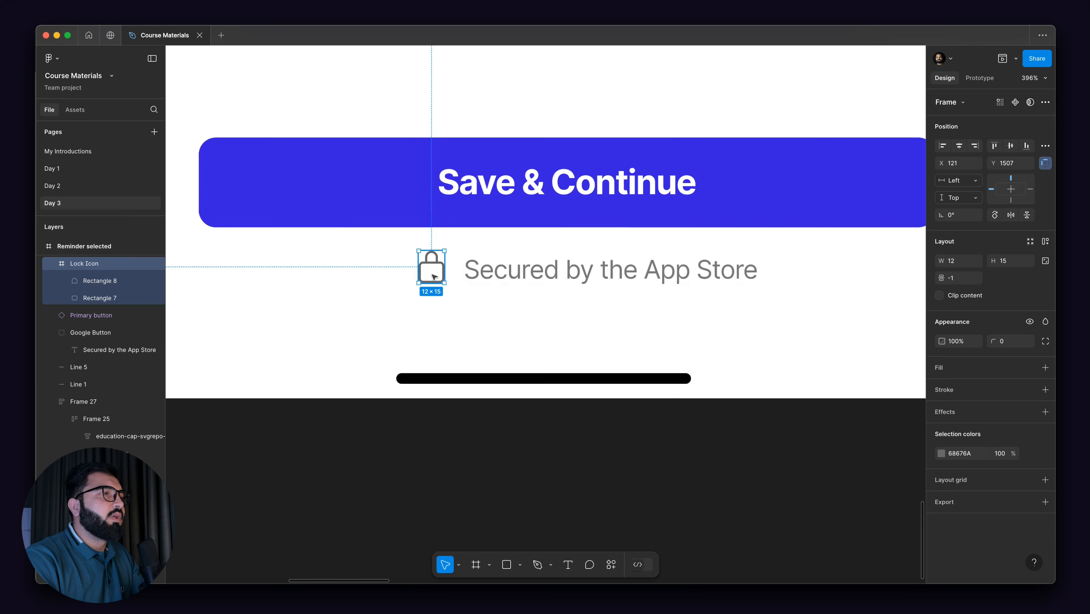
# - Set the stroke weight of both rectangles in the copied lock icon to 1.3
pyautogui.scroll(5, 430, 278)
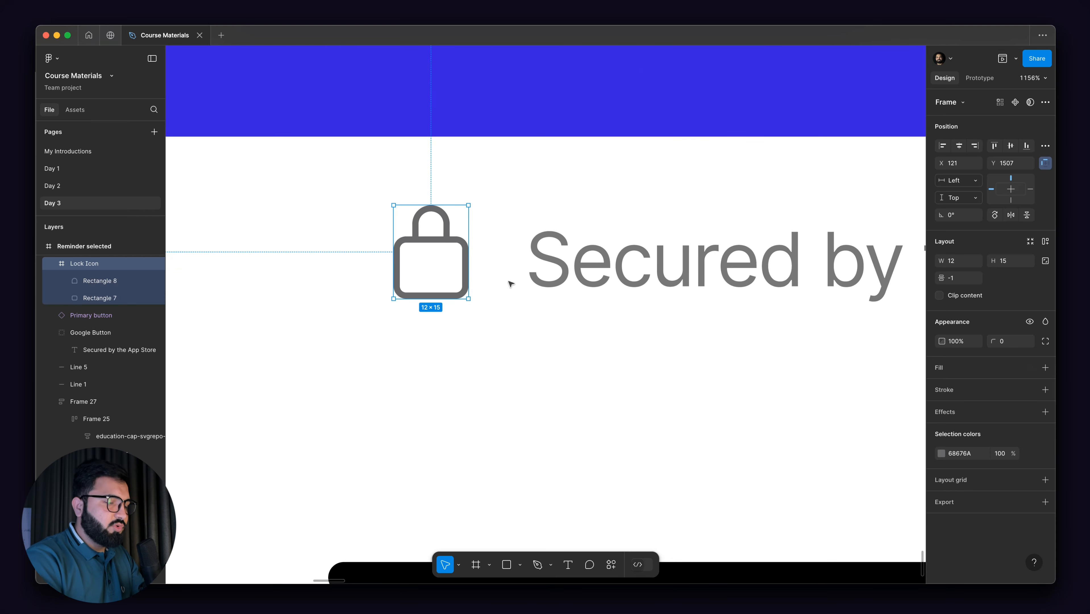
pyautogui.press('Return')
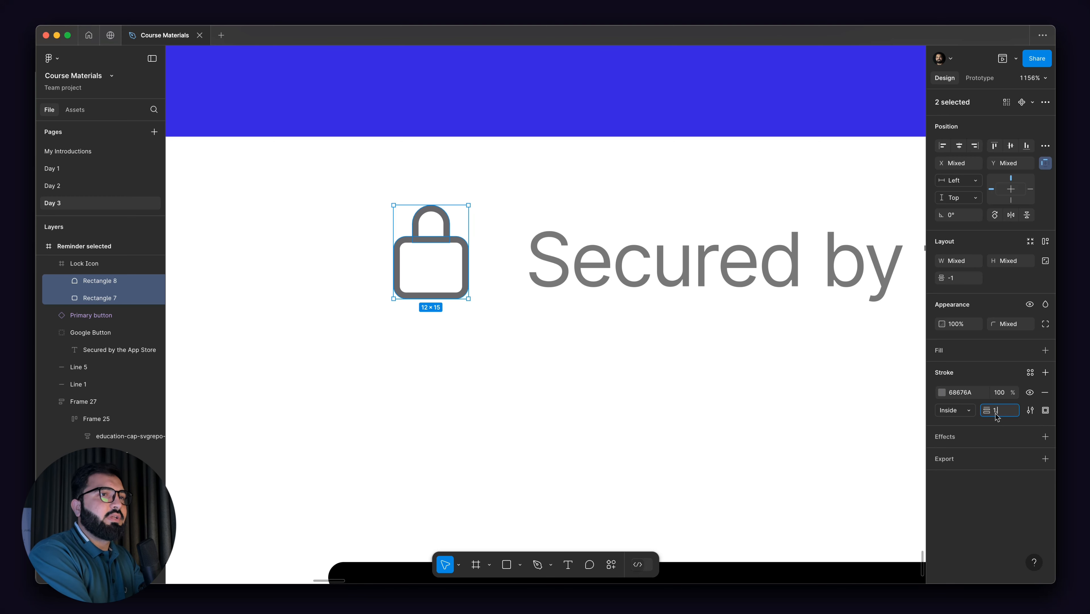
pyautogui.press('Return')
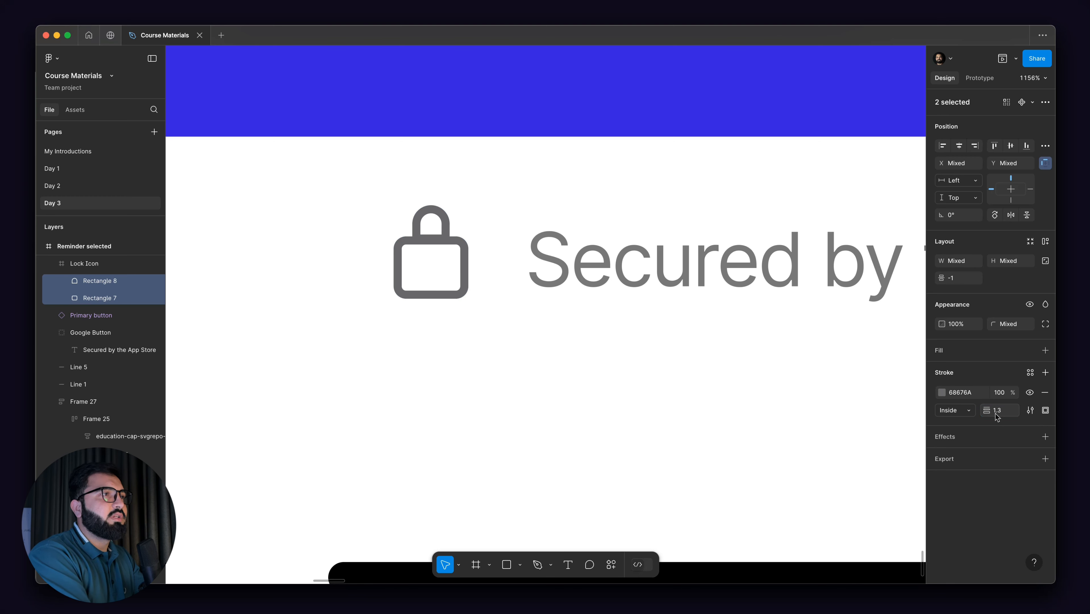
# - Combine the lock icon and the "Secured by the App Store" text group into one horizontal auto layout frame
pyautogui.scroll(-5, 617, 270)
pyautogui.click(618, 269)
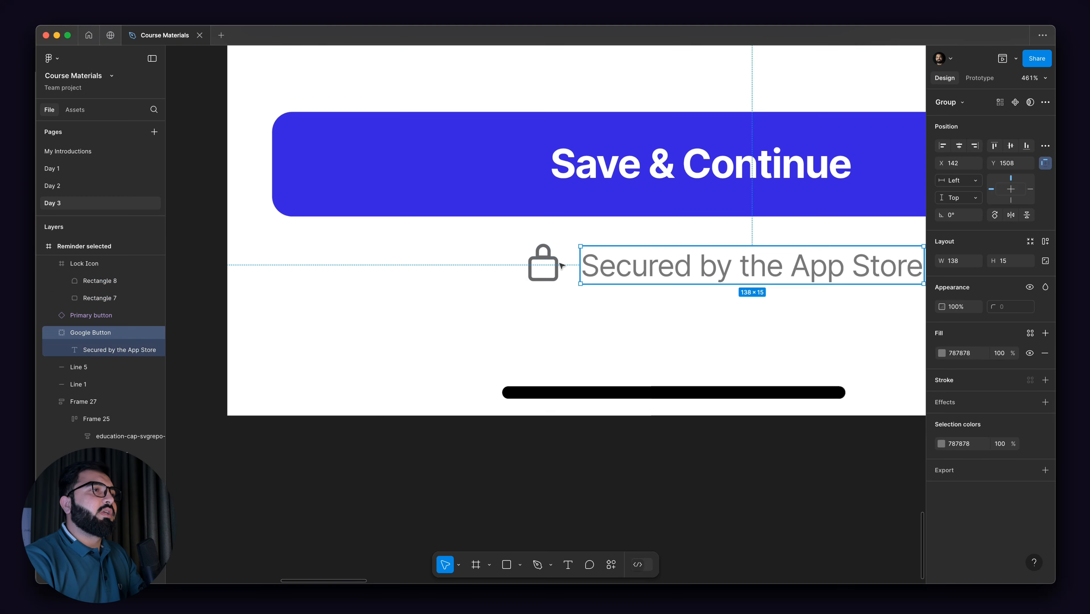
pyautogui.keyDown('shift'); pyautogui.click(553, 265); pyautogui.keyUp('shift')
pyautogui.hotkey('shift', 'a')
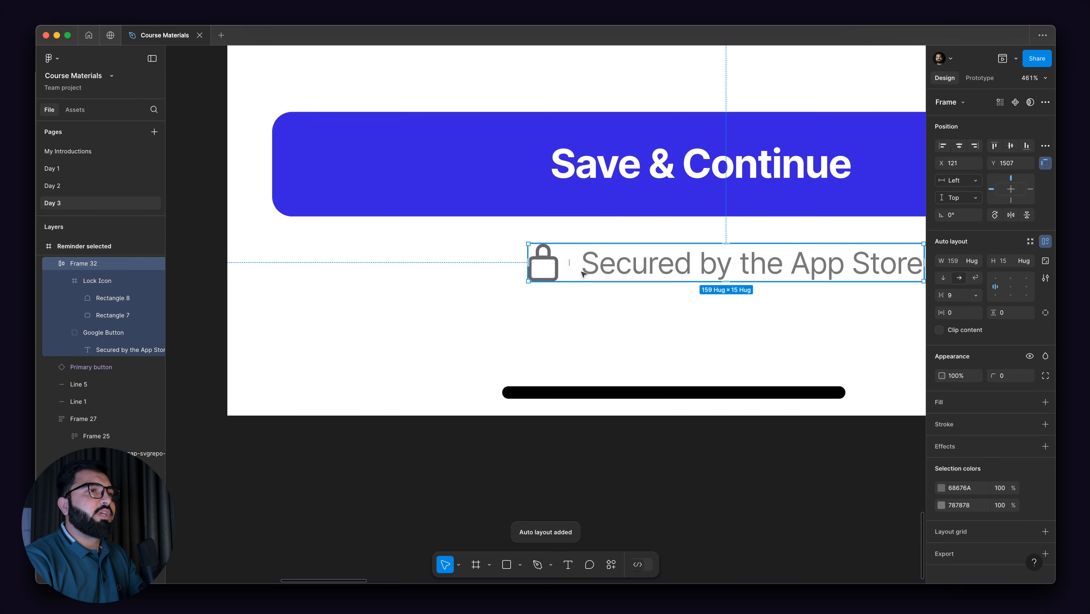
# - Move the Save & Continue button and the secured-by row down slightly together in the recreated footer
pyautogui.scroll(-5, 584, 274)
pyautogui.moveTo(538, 284); pyautogui.dragTo(326, 297)
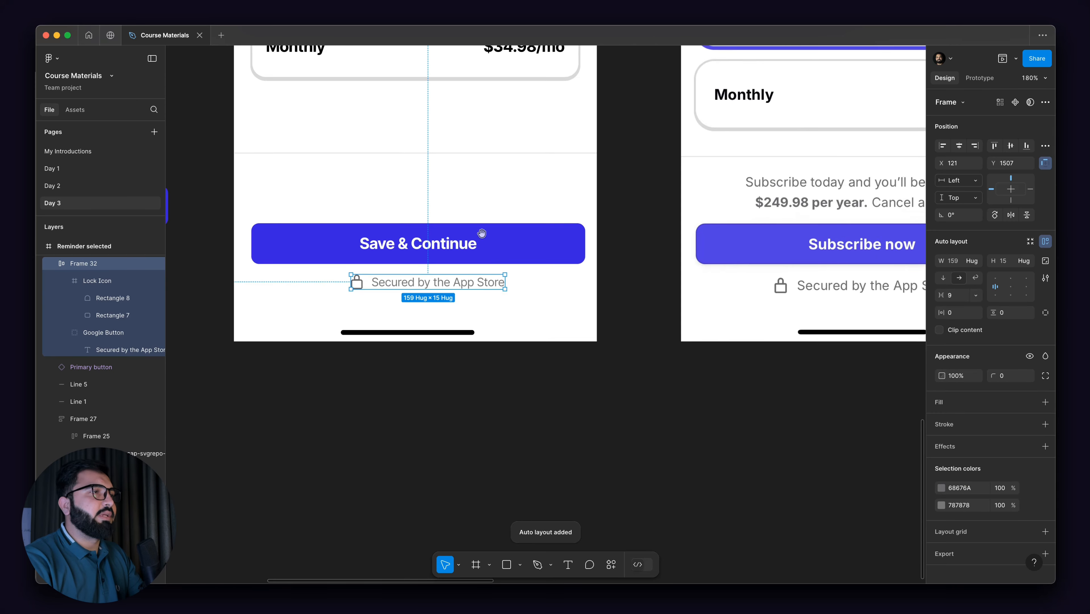
pyautogui.keyDown('shift'); pyautogui.click(434, 245); pyautogui.keyUp('shift')
pyautogui.moveTo(456, 280); pyautogui.dragTo(456, 283)
pyautogui.scroll(-5, 565, 302)
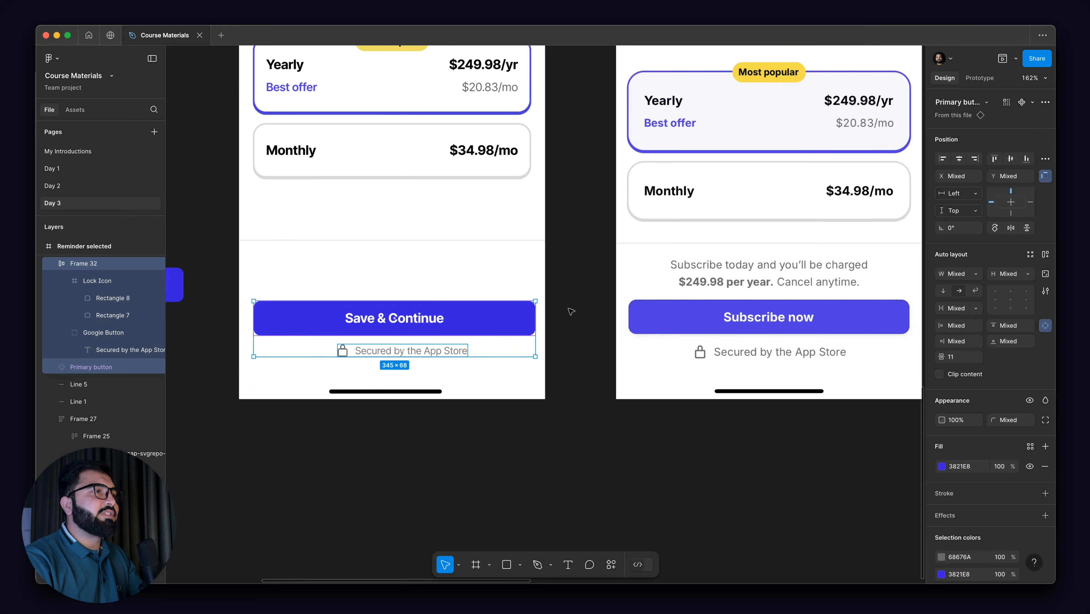
# - Rename the recreated screen's frame "Reminder selected" as "Subscription"
pyautogui.scroll(-10, 605, 281)
pyautogui.scroll(3, 476, 87)
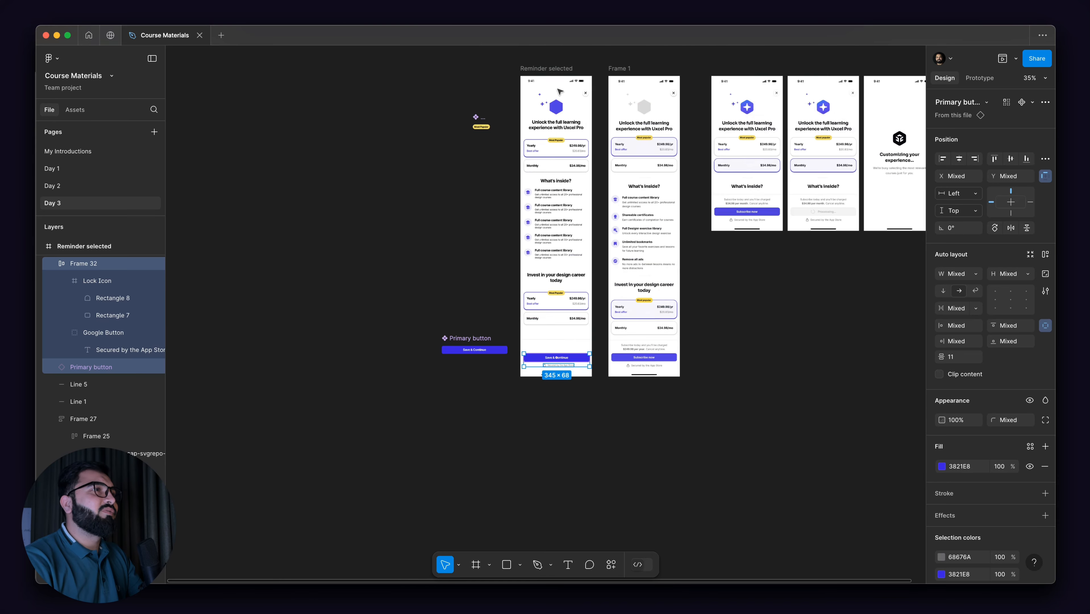
pyautogui.click(537, 71)
pyautogui.write('Sub')
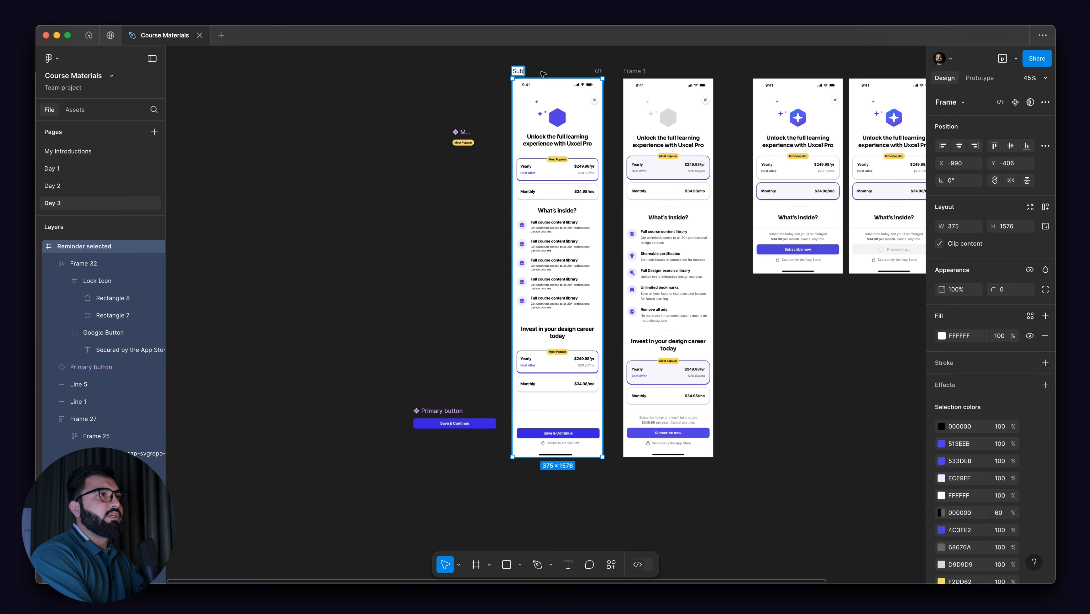
pyautogui.write('scription')
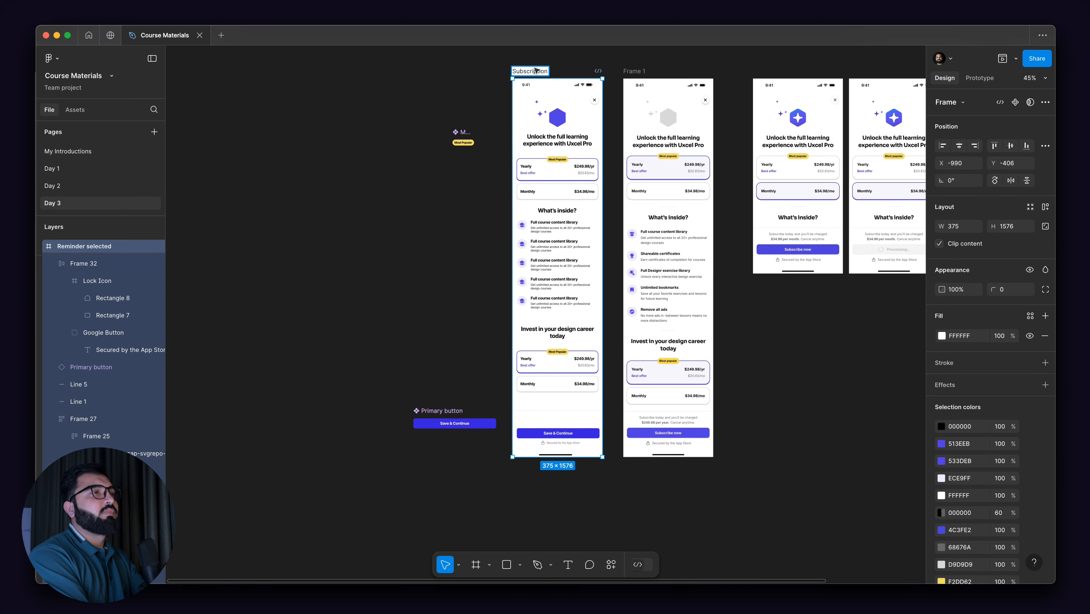
pyautogui.press('Return')
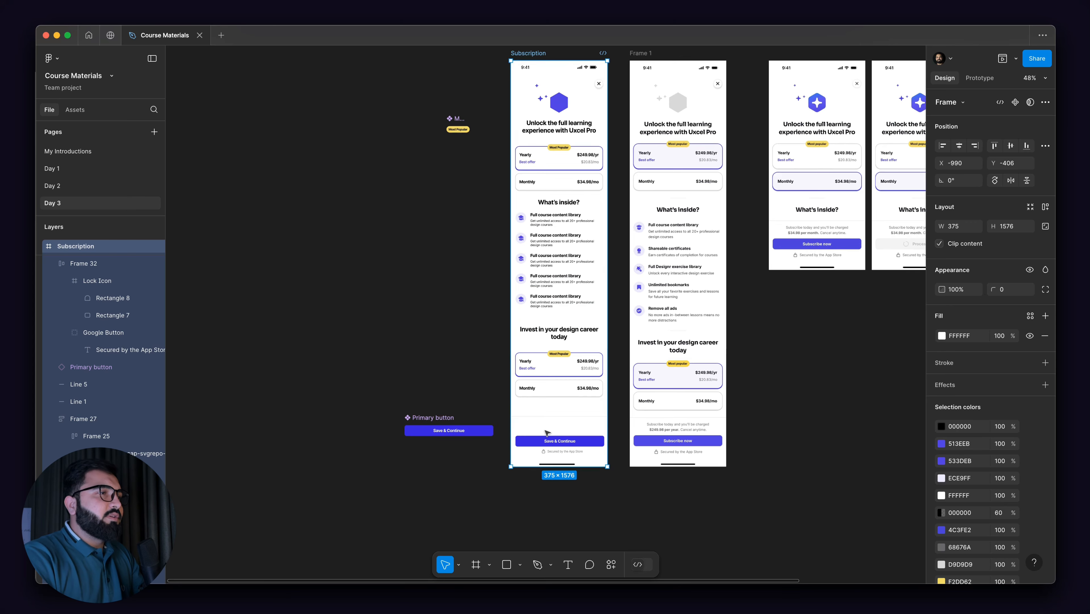
# - Place a copy of the "Secured by the App Store" text above the footer button at about X 114, Y 1402
pyautogui.scroll(5, 544, 350)
pyautogui.scroll(-4, 645, 301)
pyautogui.scroll(3, 749, 257)
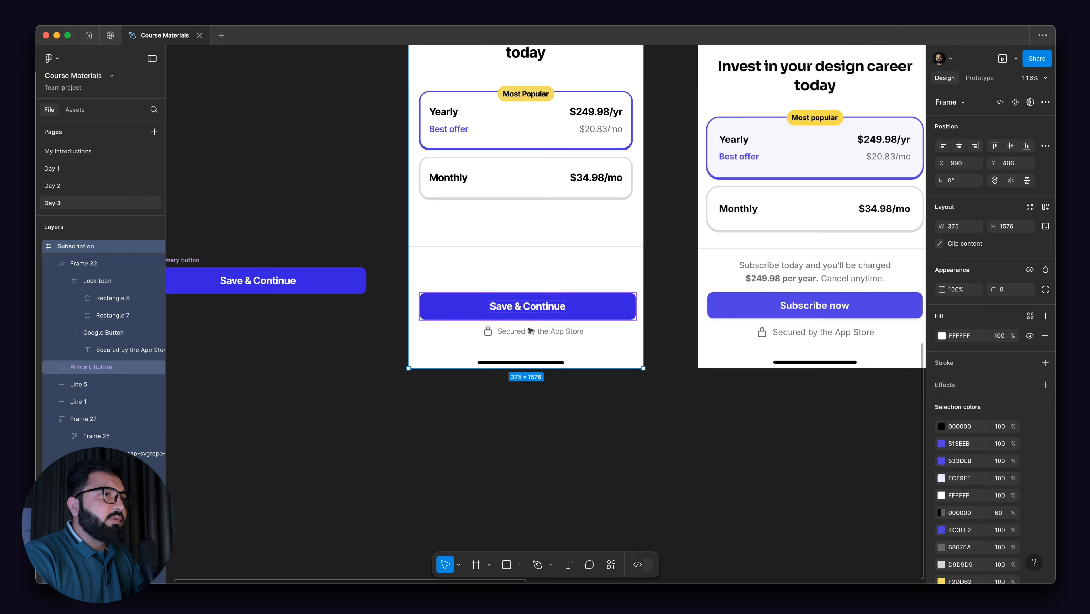
pyautogui.moveTo(547, 329); pyautogui.dragTo(525, 271)
# - Replace the copied text with "Subscribe today and you'll be charged $249.98 per year. Cancel anytime."
pyautogui.doubleClick(525, 270)
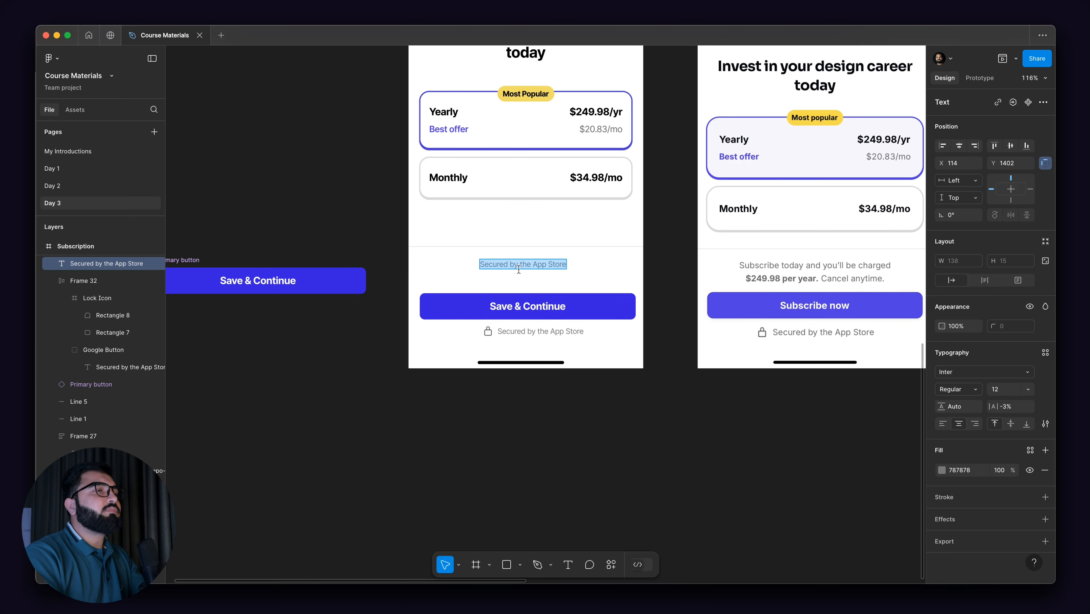
pyautogui.write('Subscri')
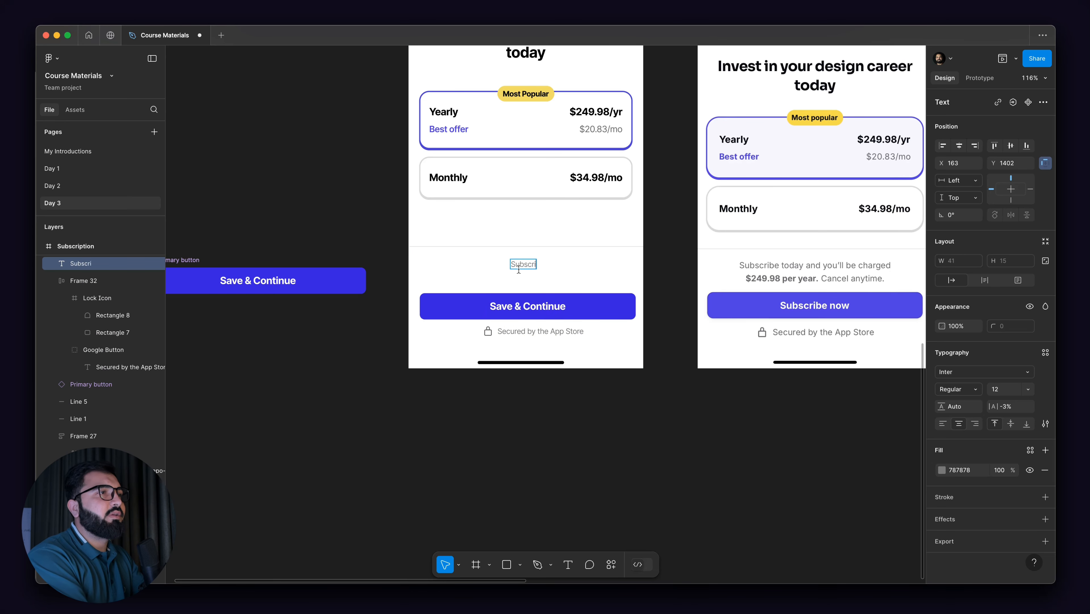
pyautogui.write('be today a')
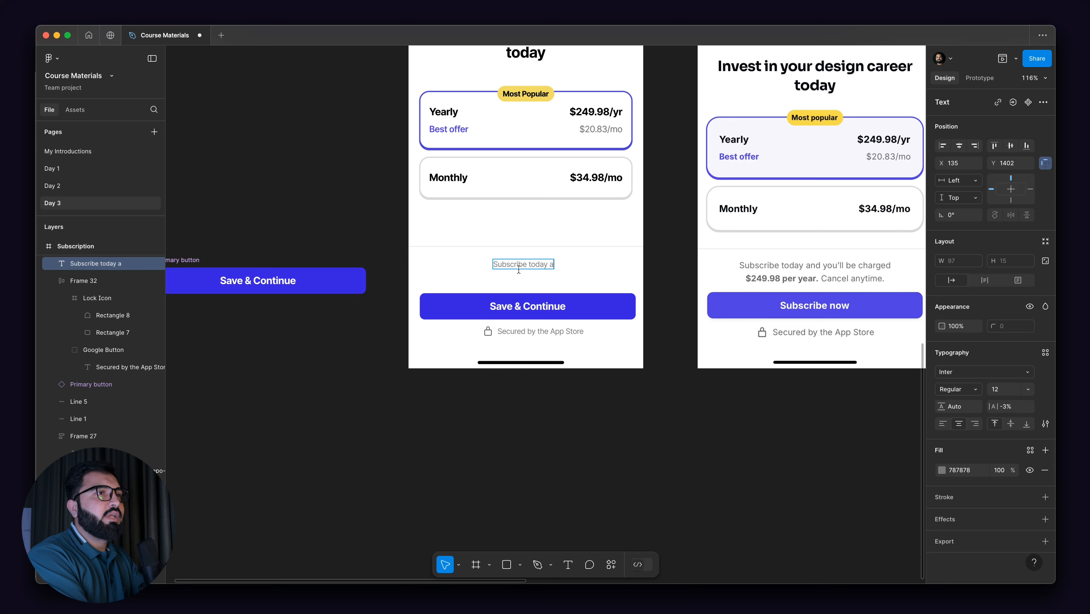
pyautogui.write("nd you'll b")
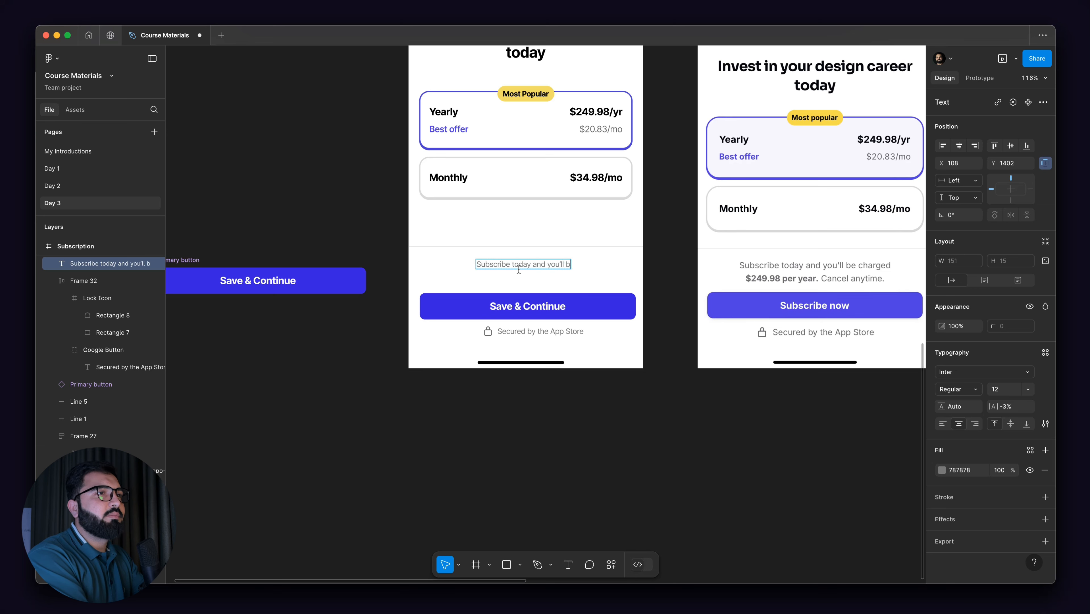
pyautogui.write('e charged')
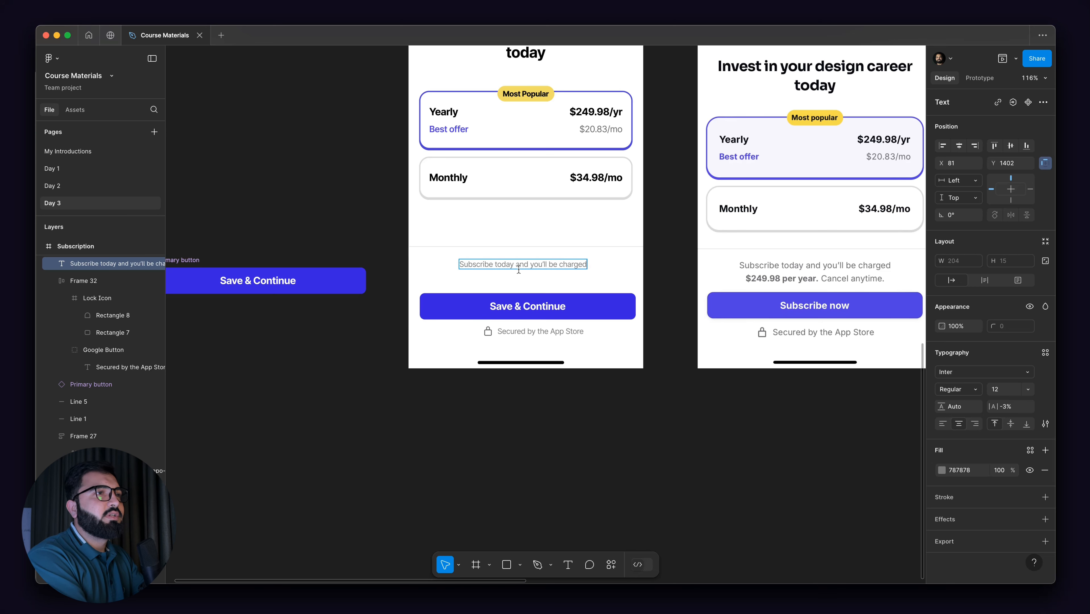
pyautogui.write(' $')
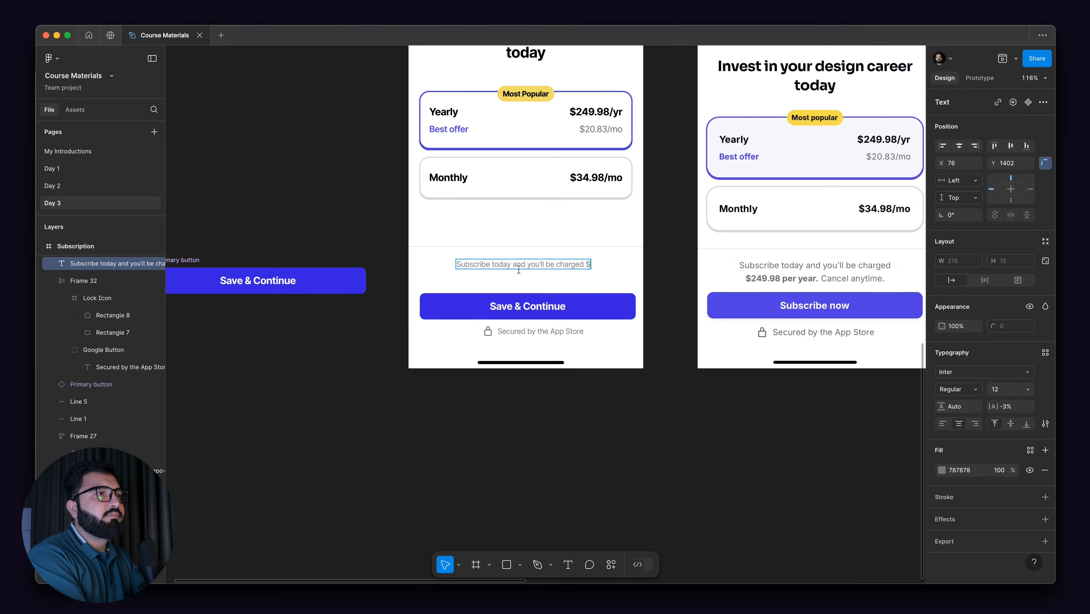
pyautogui.write('24')
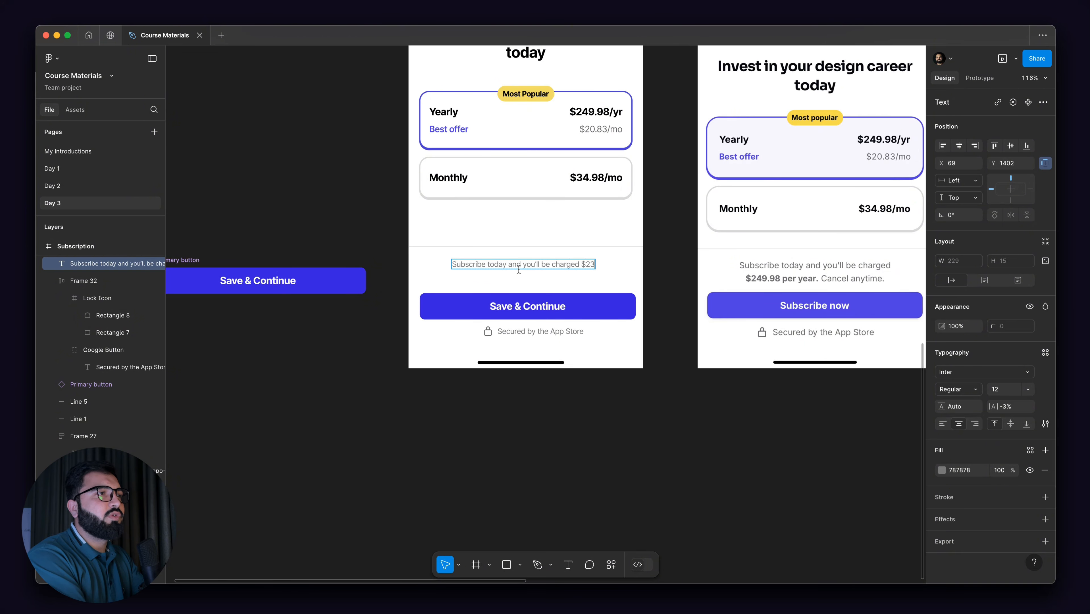
pyautogui.write('9.9')
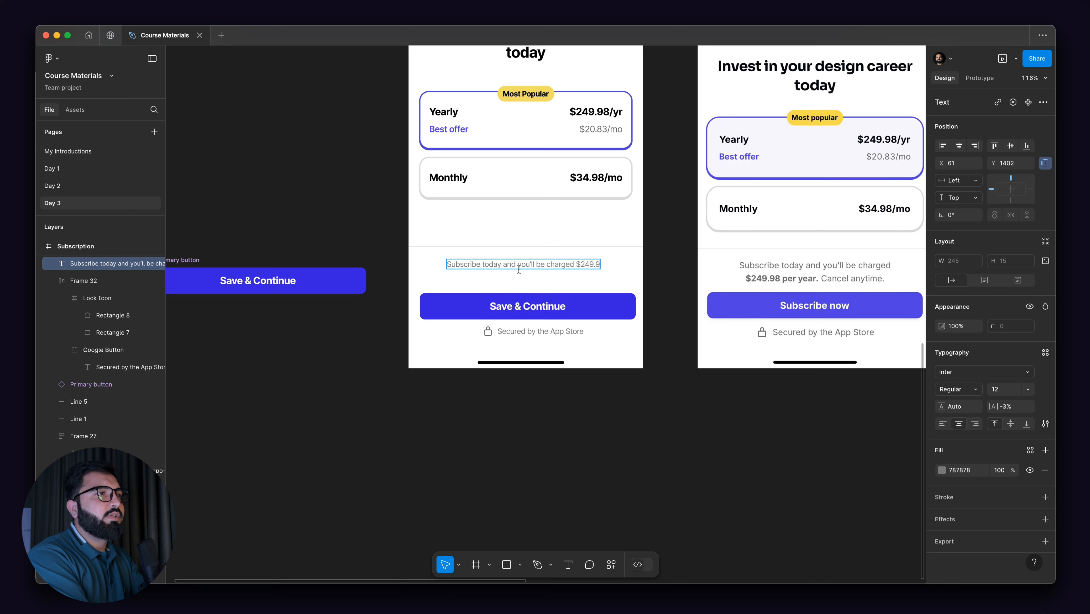
pyautogui.write('8')
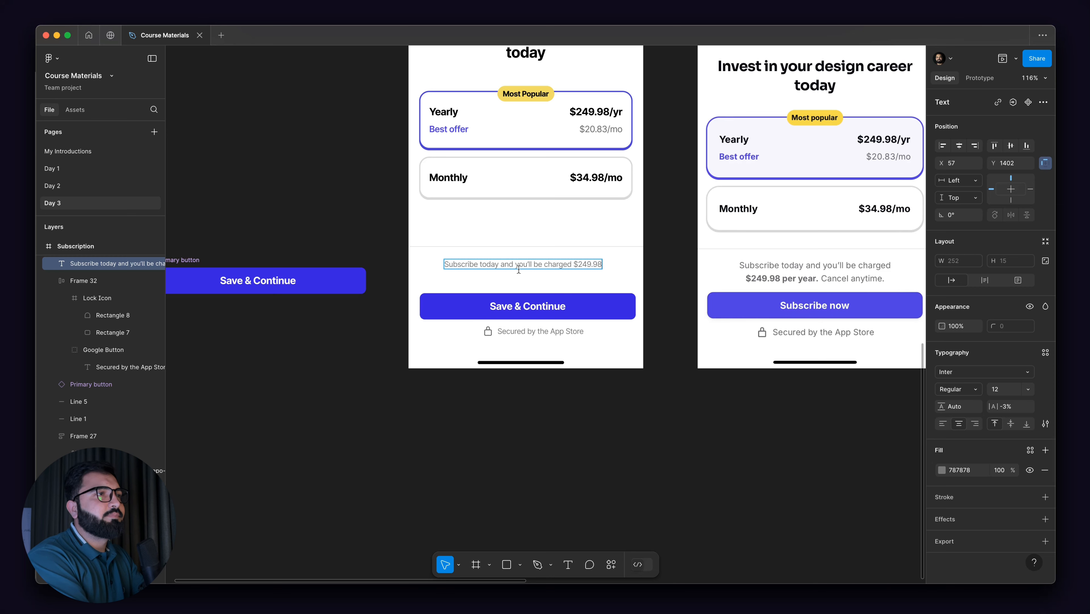
pyautogui.write(' per')
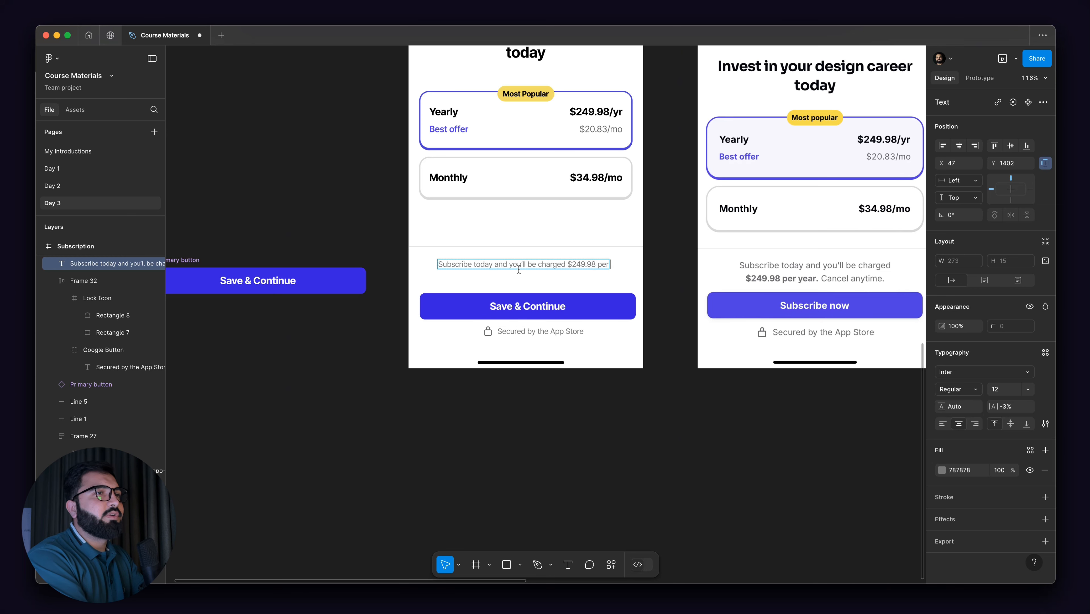
pyautogui.write(' year. Can')
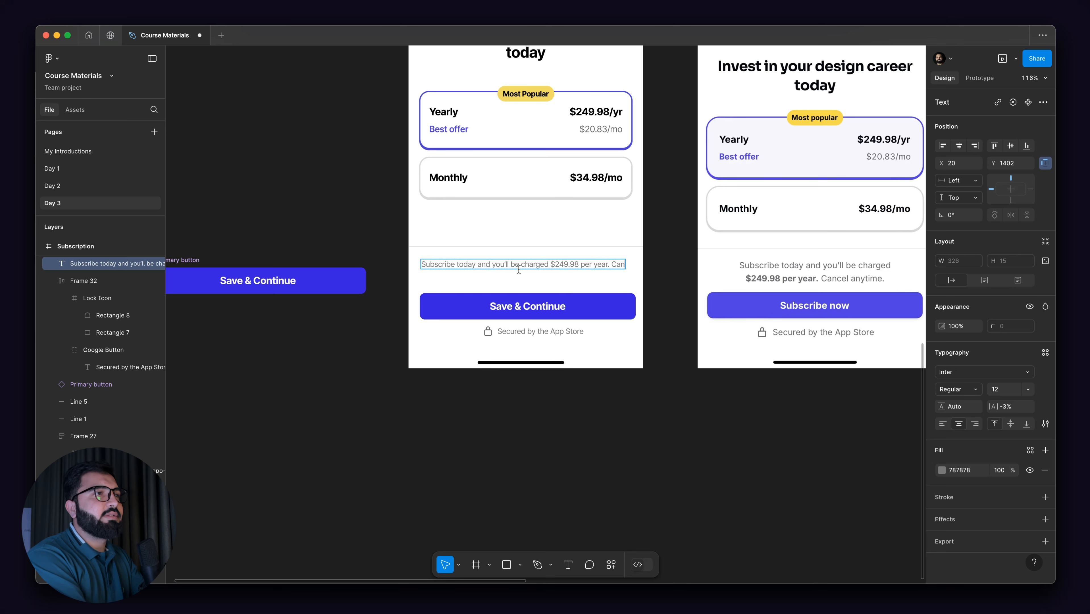
pyautogui.write('cel any')
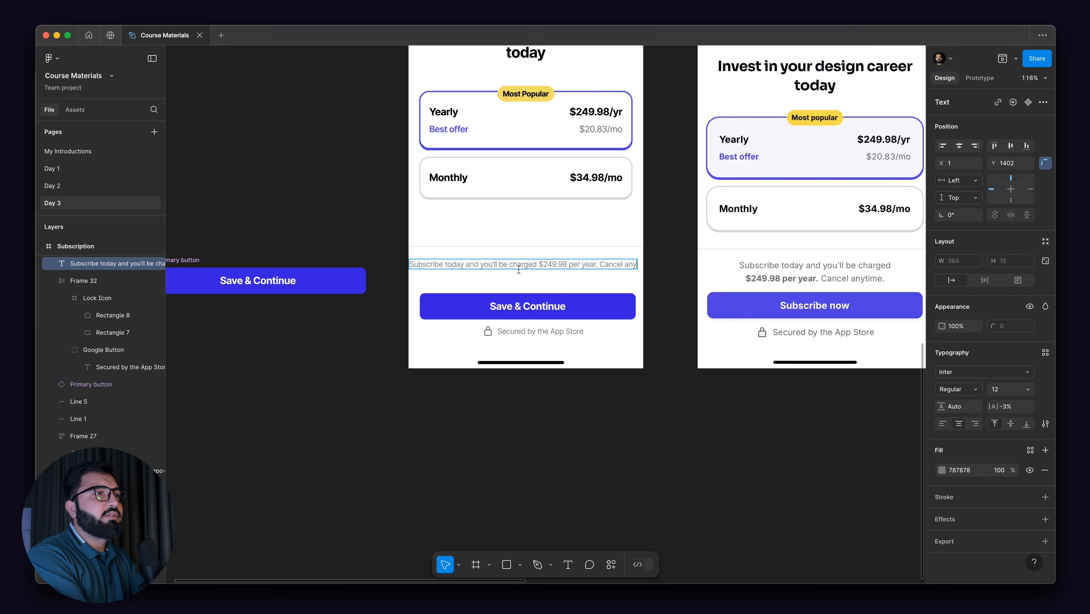
pyautogui.write('time')
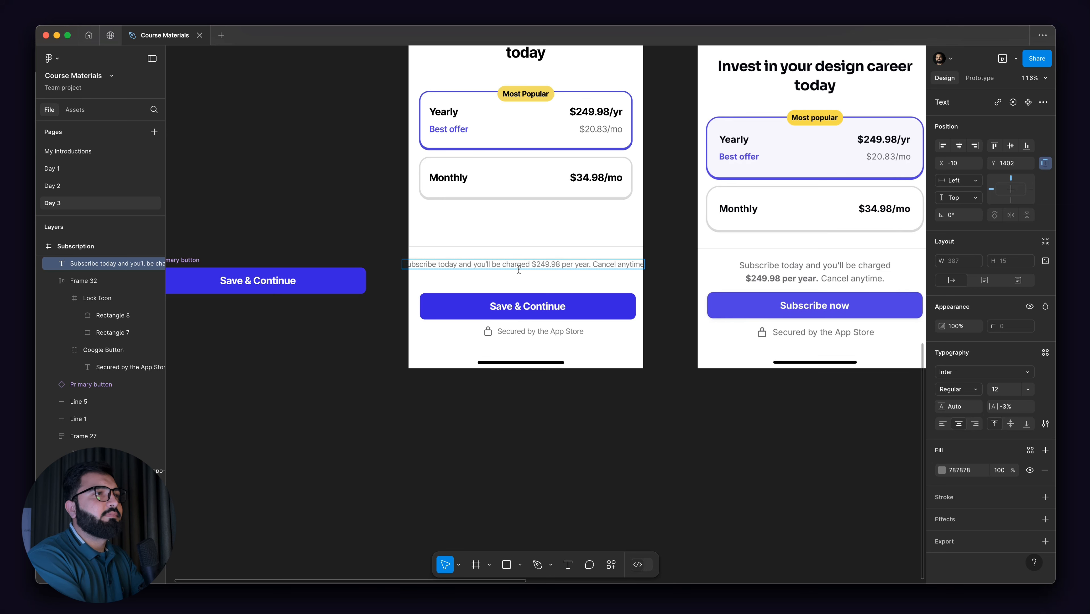
pyautogui.write('.')
# - Set the font size of the whole subscription charge text to 14
pyautogui.press('super+a')
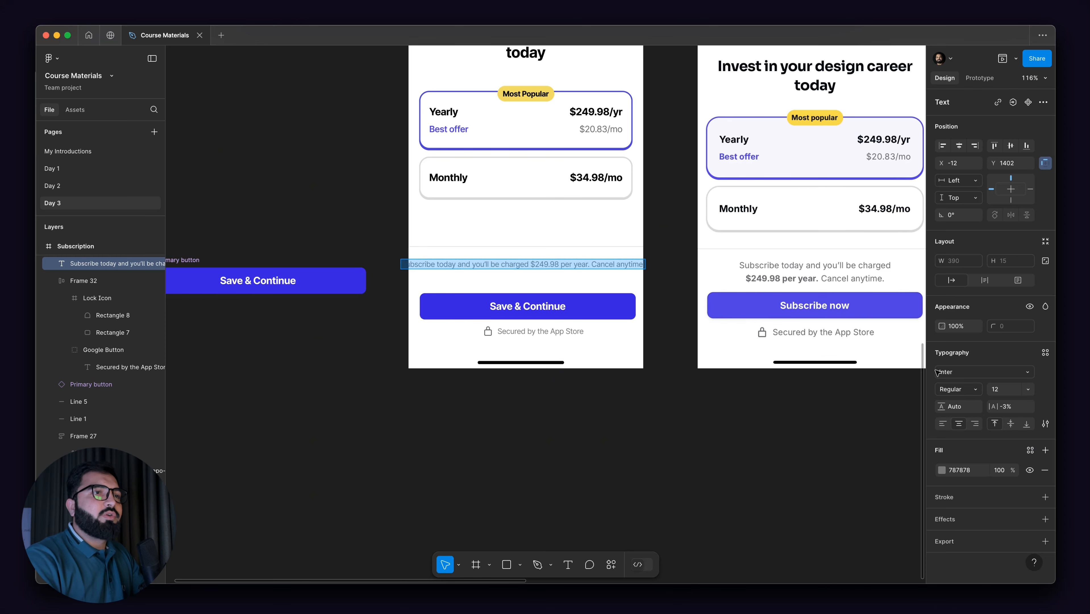
pyautogui.click(995, 390)
pyautogui.write('14')
pyautogui.press('Return')
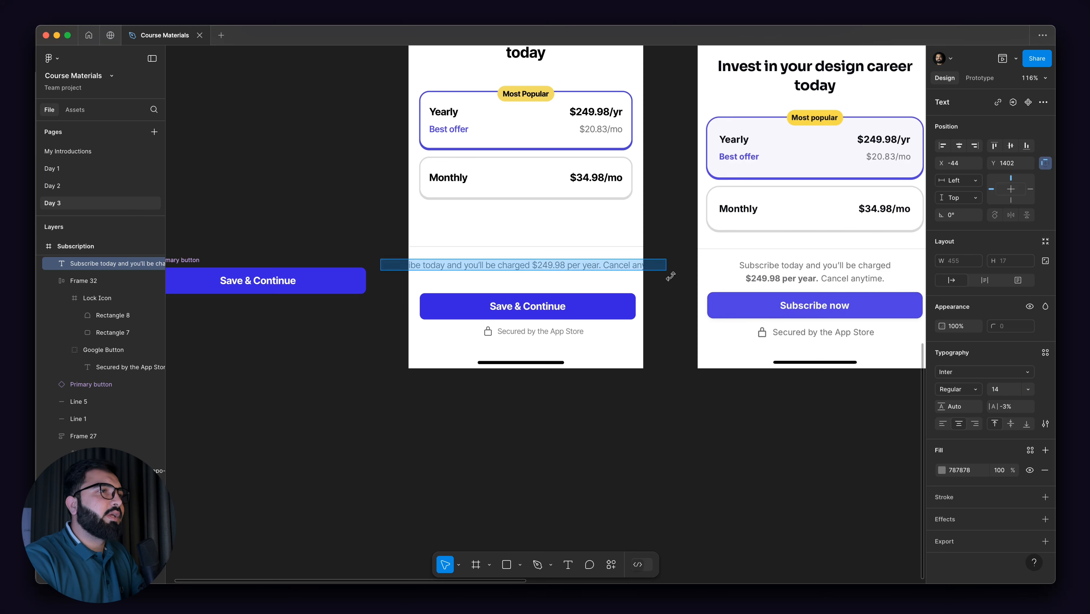
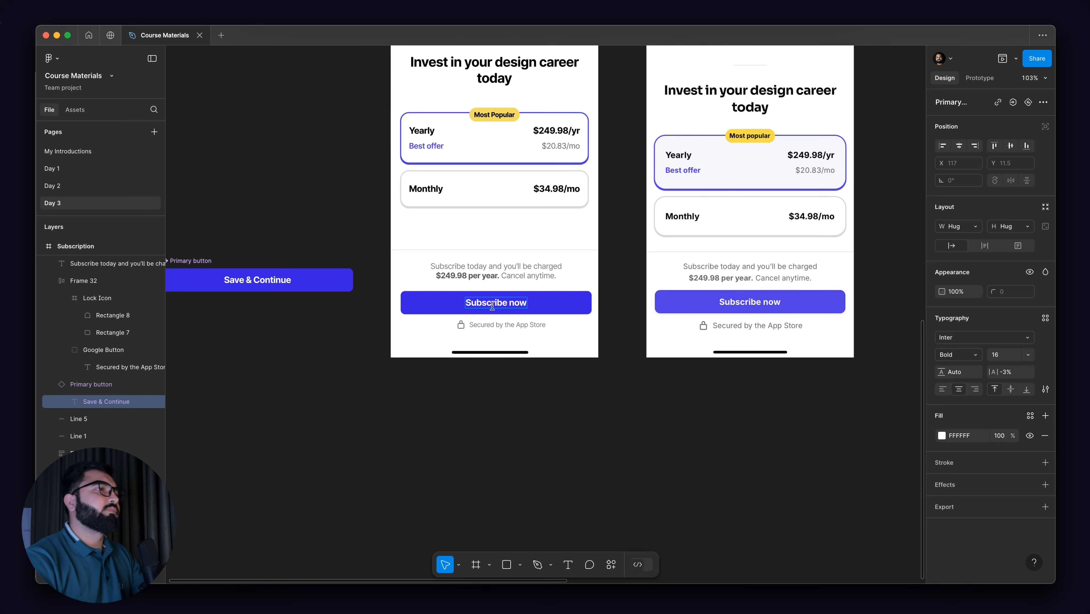
# - Compare the recreated Subscription screen with the reference Frame 1 from header to footer, checking spacing, plan cards and feature list
pyautogui.scroll(-5, 500, 312)
pyautogui.click(535, 375)
pyautogui.moveTo(452, 385); pyautogui.dragTo(363, 459)
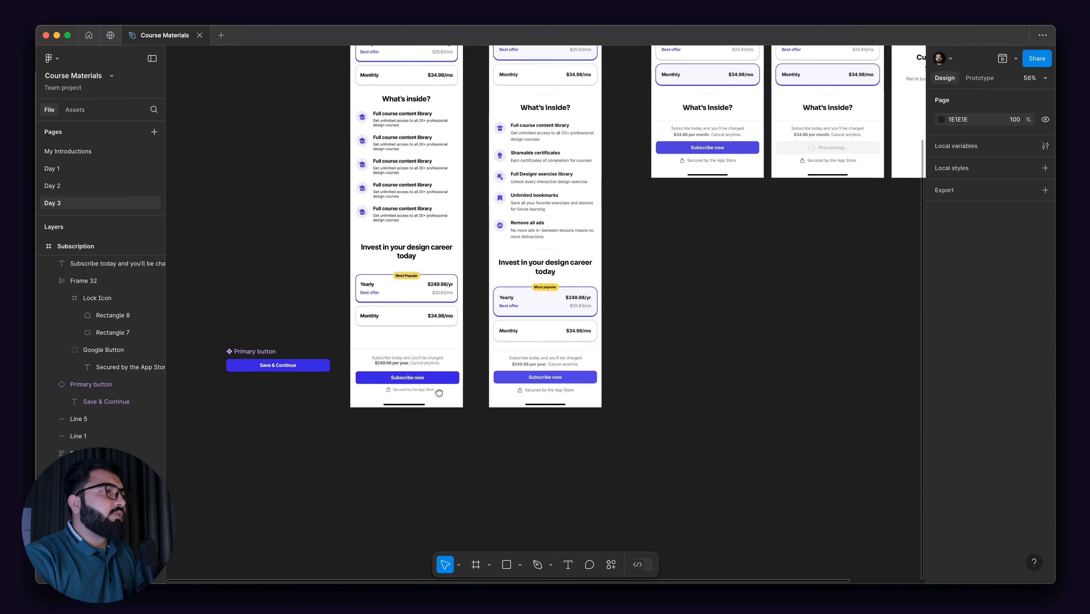
pyautogui.scroll(1, 409, 335)
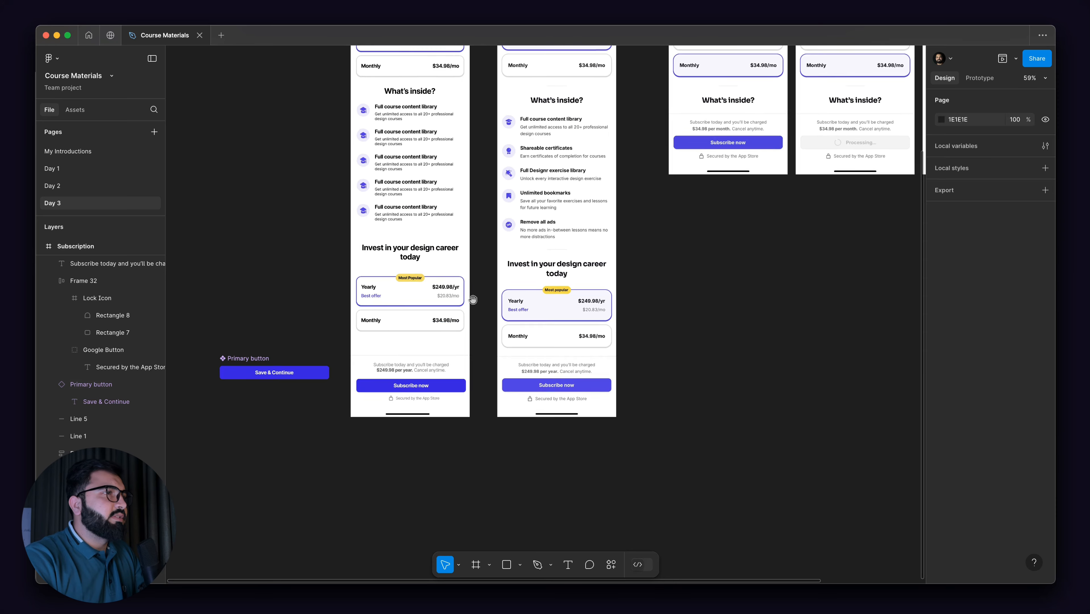
pyautogui.moveTo(325, 353); pyautogui.dragTo(411, 324)
pyautogui.click(479, 250)
pyautogui.scroll(-5, 481, 249)
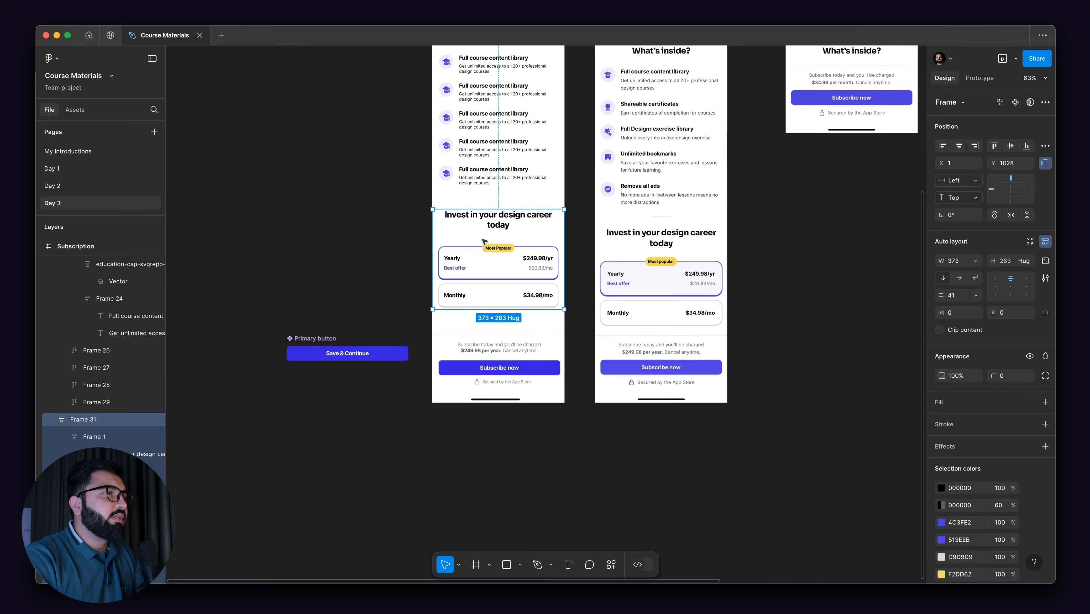
pyautogui.scroll(2, 482, 248)
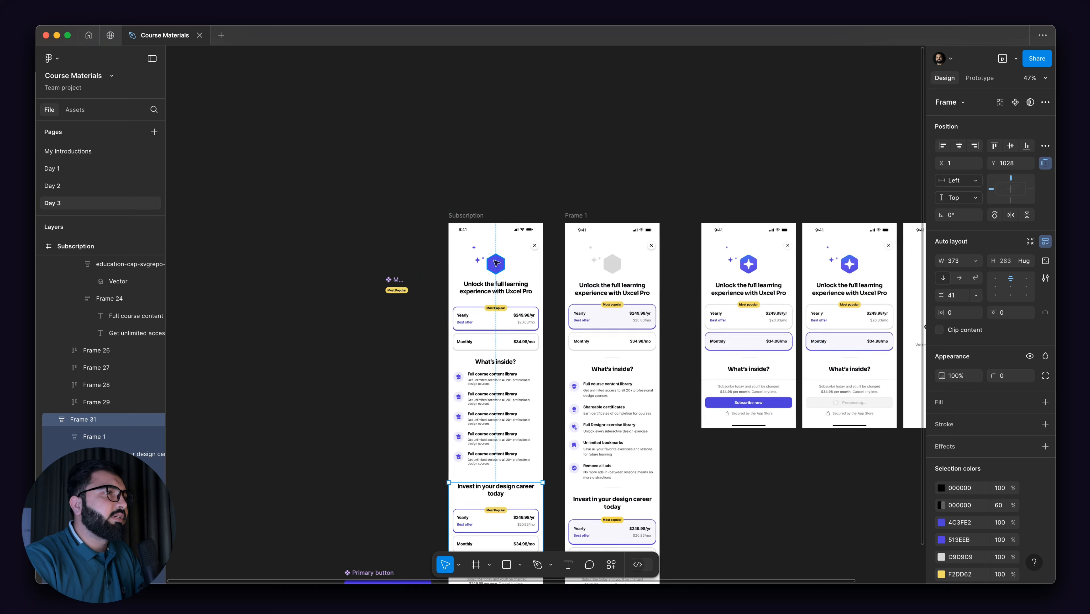
pyautogui.click(490, 259)
pyautogui.scroll(5, 490, 259)
pyautogui.click(606, 233)
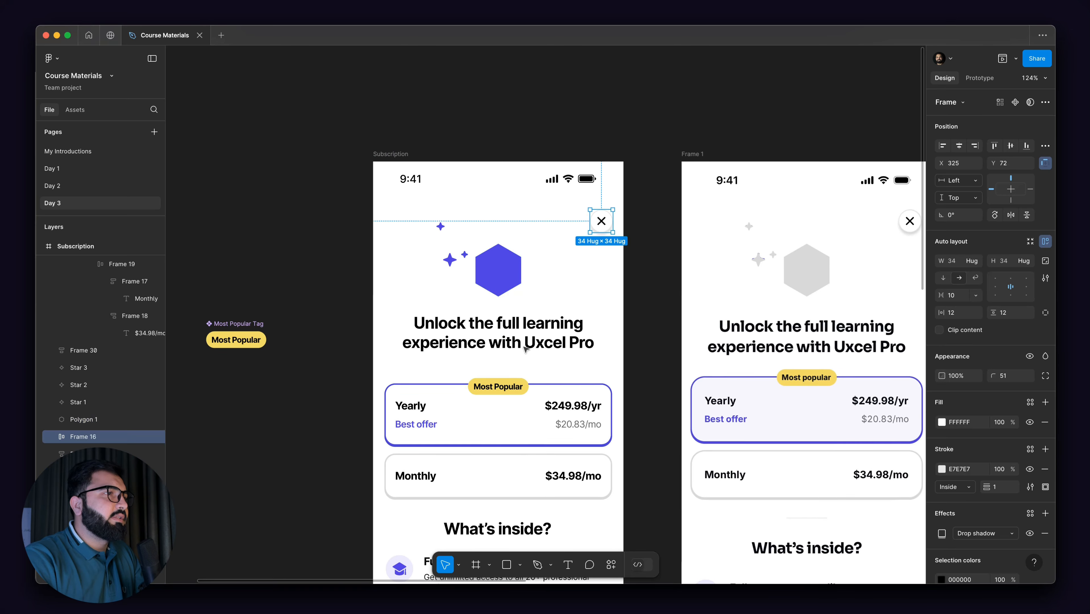
pyautogui.click(550, 439)
pyautogui.scroll(-3, 502, 268)
pyautogui.scroll(-6, 502, 268)
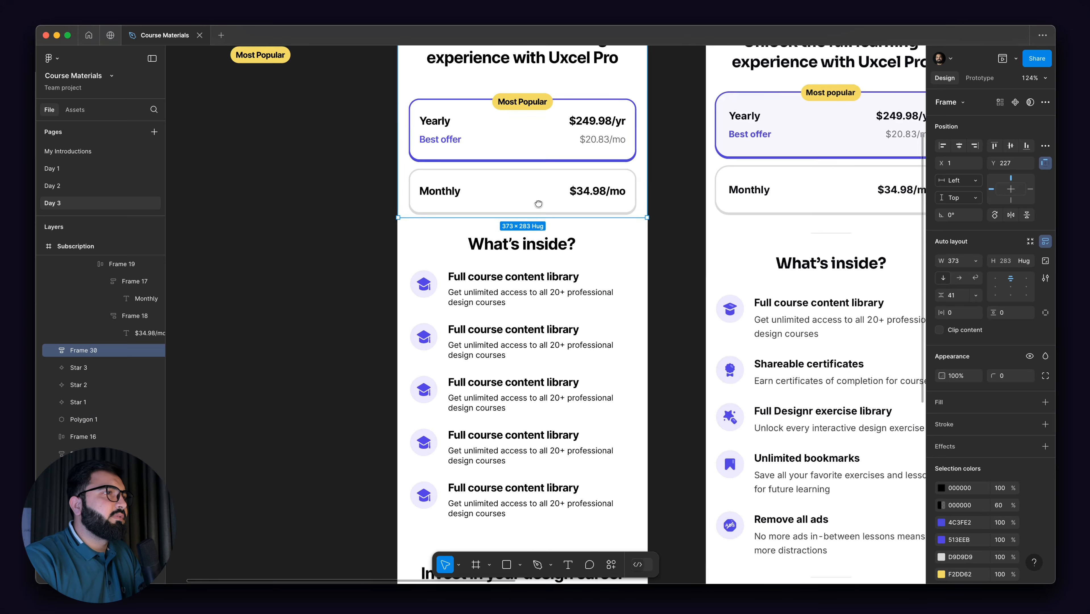
pyautogui.scroll(-3, 523, 361)
pyautogui.scroll(-2, 535, 324)
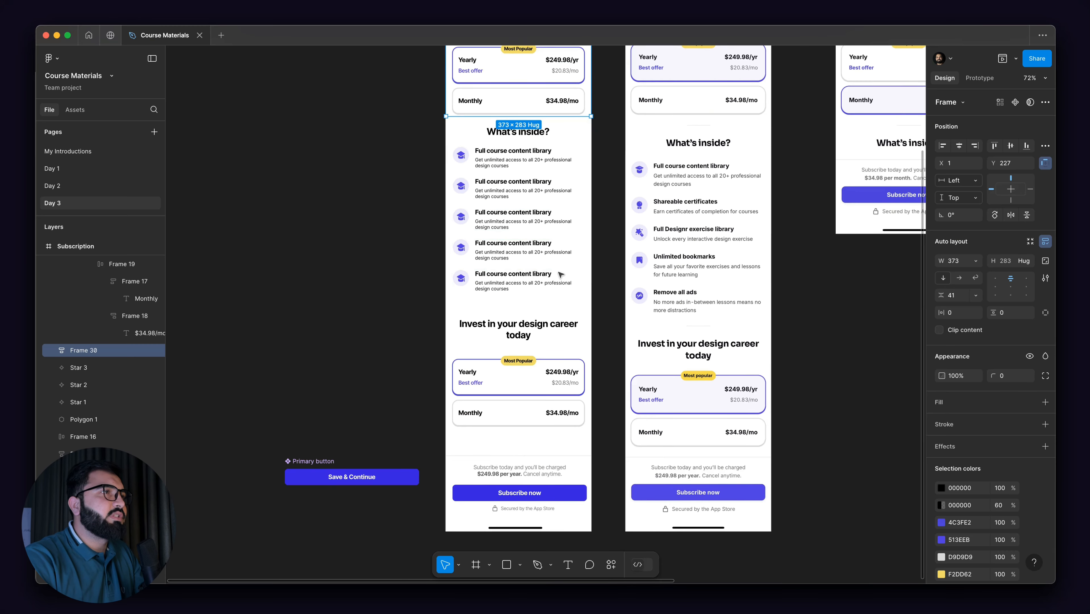
pyautogui.scroll(-2, 544, 450)
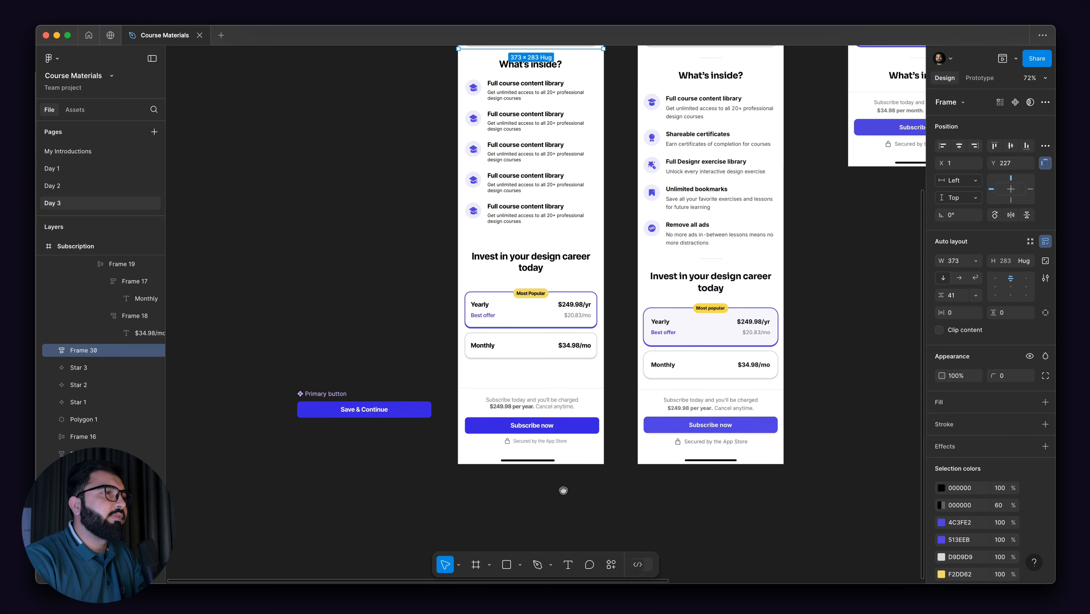
pyautogui.scroll(7, 540, 192)
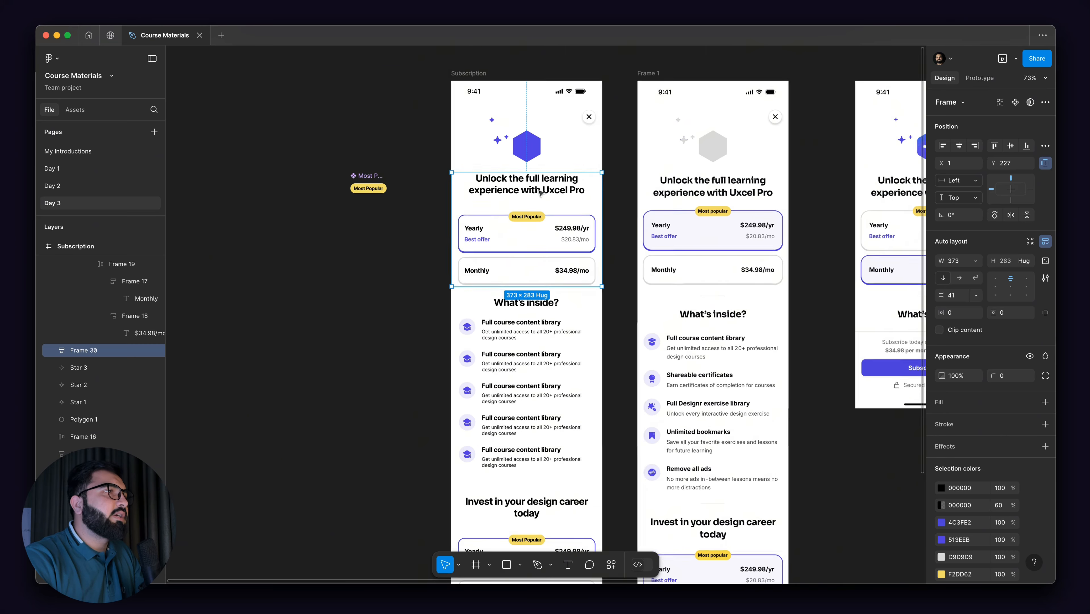
pyautogui.scroll(3, 540, 193)
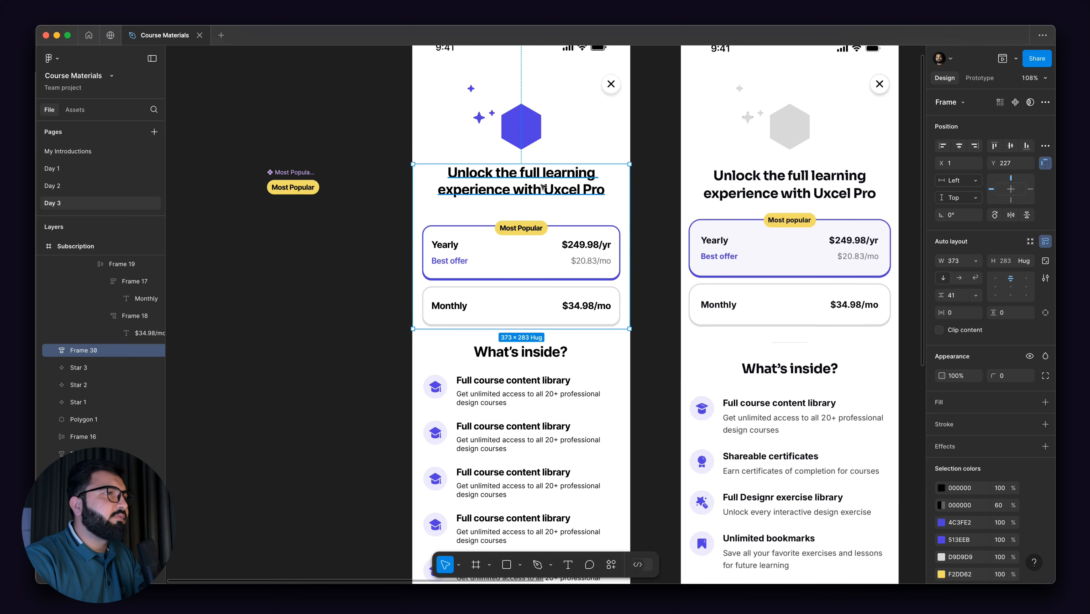
# - Ungroup the frame holding the main heading and plan cards, and wrap the purple hexagon and its three stars in one frame
pyautogui.press('Return')
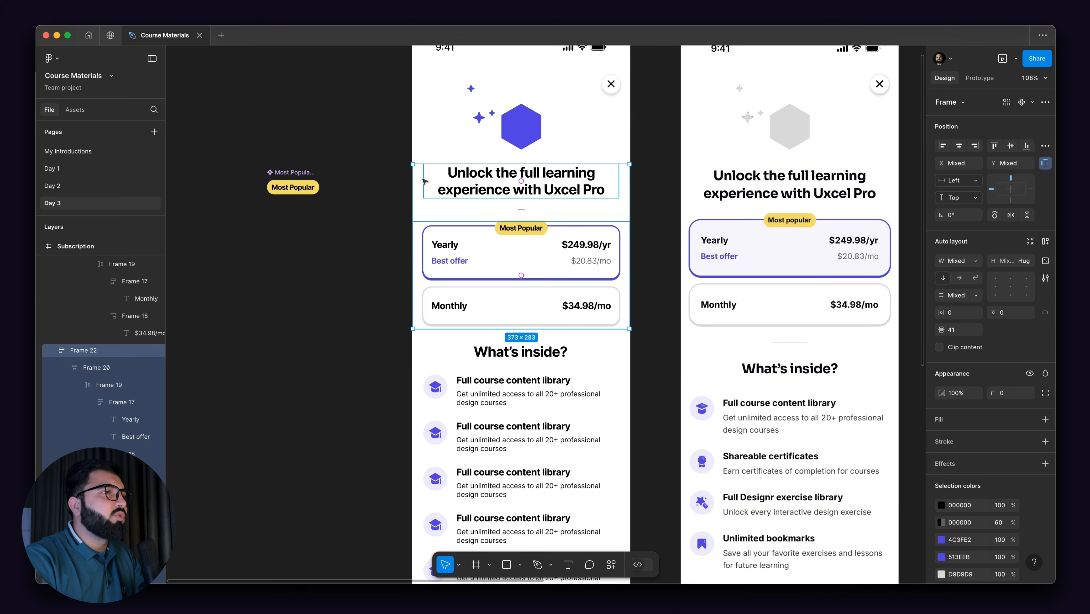
pyautogui.click(508, 131)
pyautogui.scroll(5, 482, 113)
pyautogui.keyDown('shift'); pyautogui.click(506, 113); pyautogui.keyUp('shift')
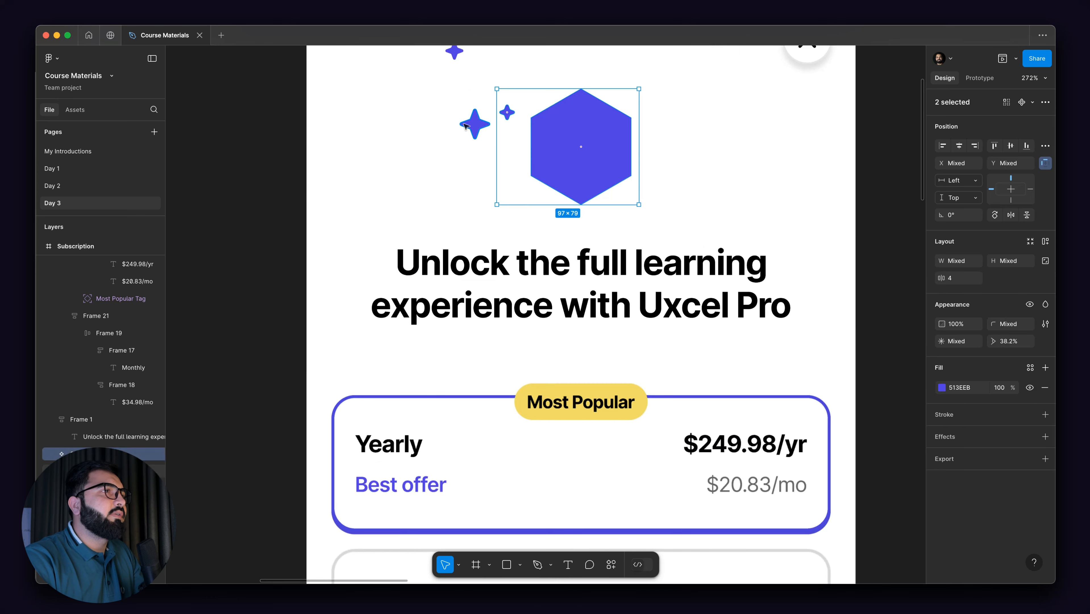
pyautogui.keyDown('shift'); pyautogui.click(475, 124); pyautogui.keyUp('shift')
pyautogui.keyDown('shift'); pyautogui.click(458, 54); pyautogui.keyUp('shift')
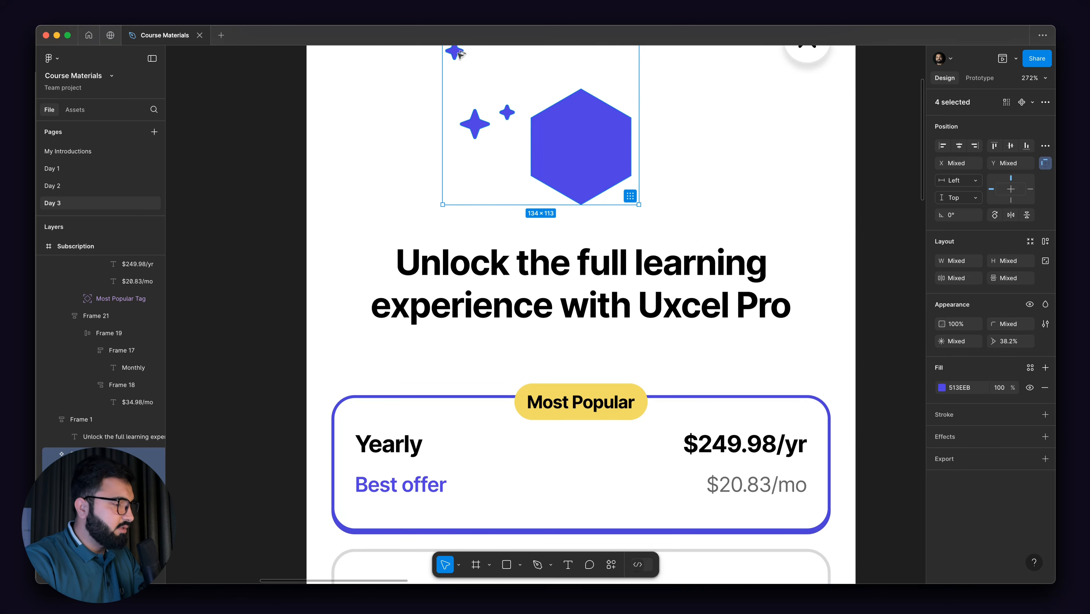
pyautogui.press('super+alt+g')
pyautogui.moveTo(582, 134); pyautogui.dragTo(578, 284)
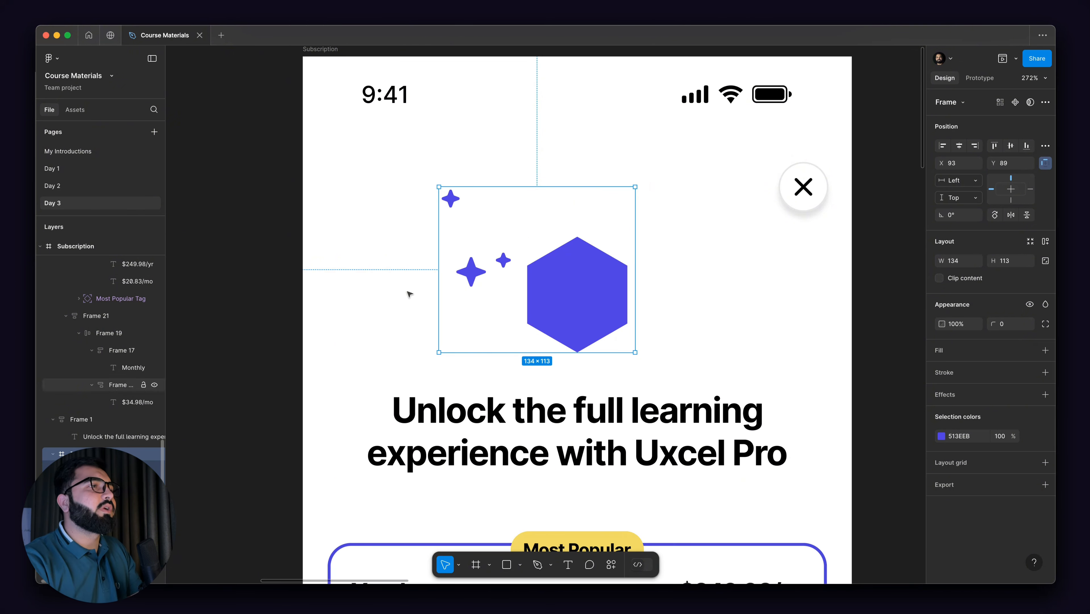
# - Extend the right side of the hexagon-and-stars frame to make it about 198 px wide
pyautogui.scroll(-6, 409, 292)
pyautogui.click(365, 259)
pyautogui.scroll(-2, 413, 216)
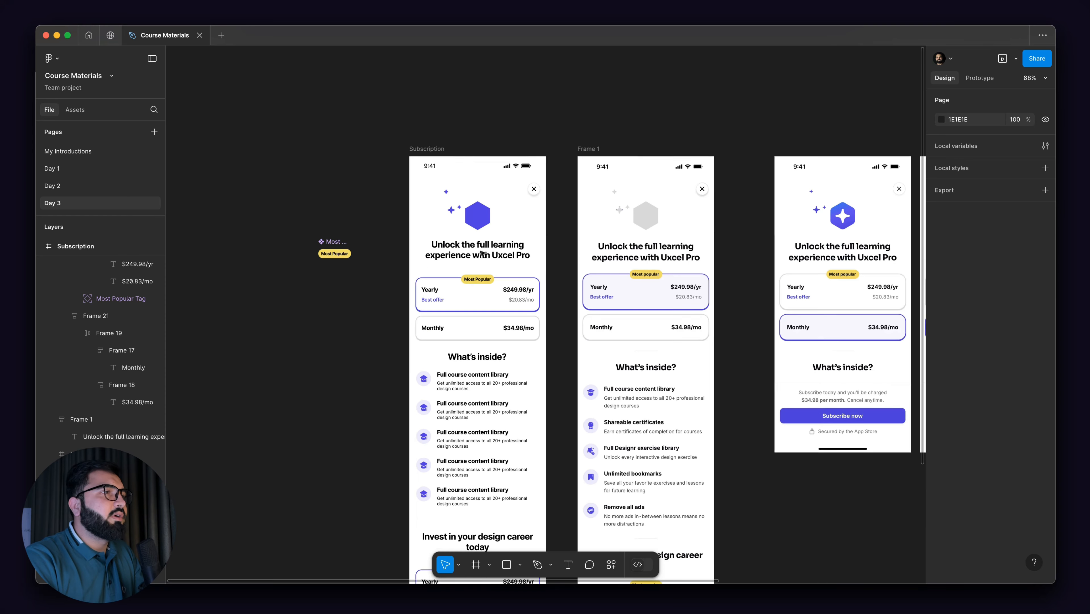
pyautogui.scroll(4, 414, 216)
pyautogui.click(426, 224)
pyautogui.click(339, 153)
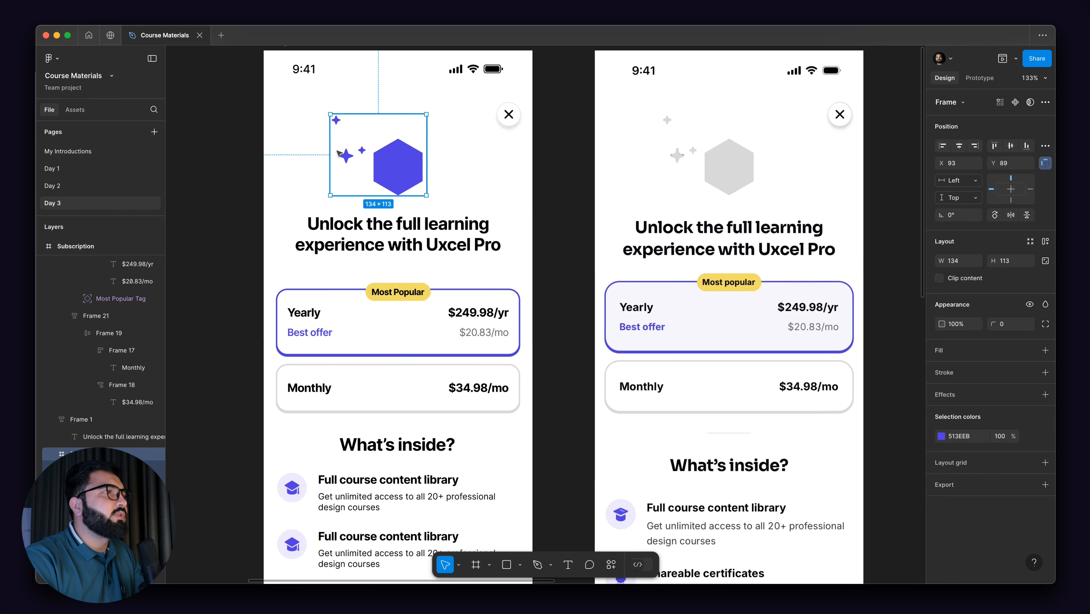
pyautogui.scroll(2, 339, 153)
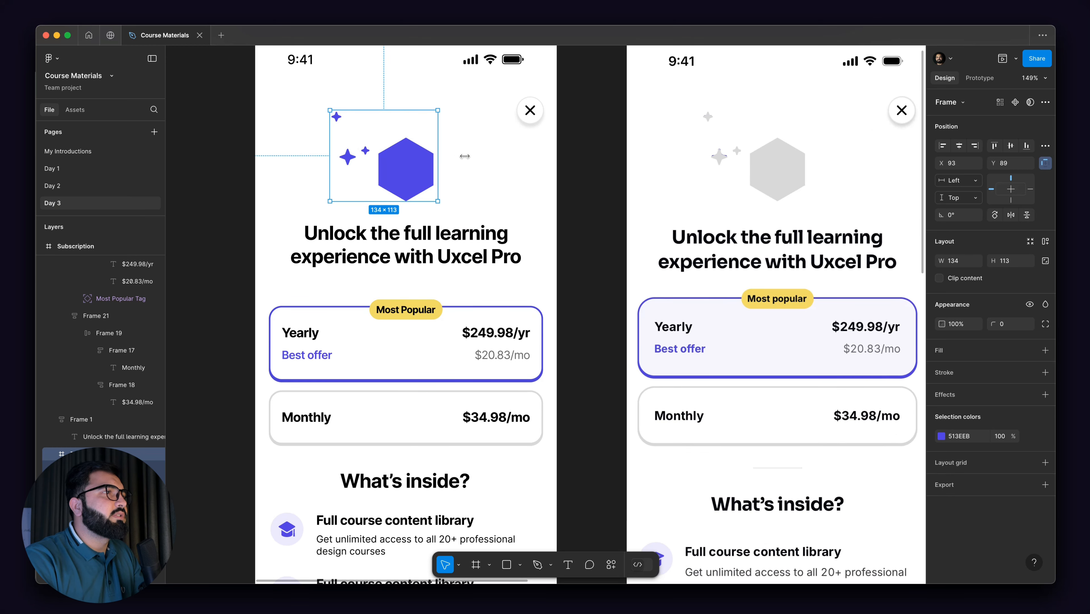
pyautogui.moveTo(464, 156); pyautogui.dragTo(489, 156)
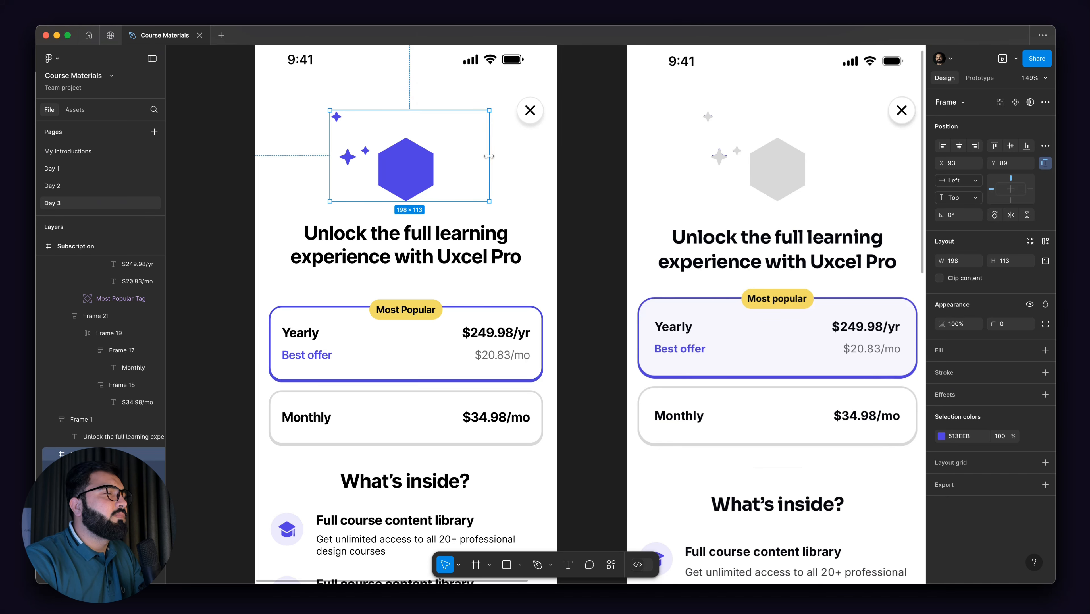
# - Combine the icon frame and the "Unlock the full learning experience with Uxcel Pro" heading in an auto layout
pyautogui.scroll(-1, 455, 212)
pyautogui.hscroll(-2, 455, 212)
pyautogui.click(454, 211)
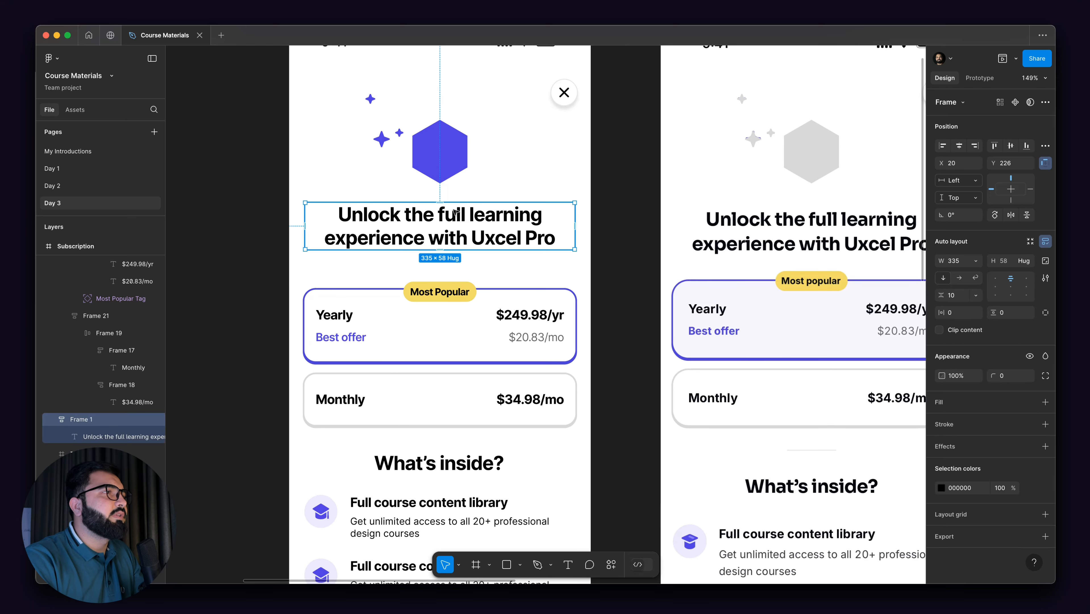
pyautogui.keyDown('shift'); pyautogui.click(440, 151); pyautogui.keyUp('shift')
pyautogui.hotkey('shift', 'a')
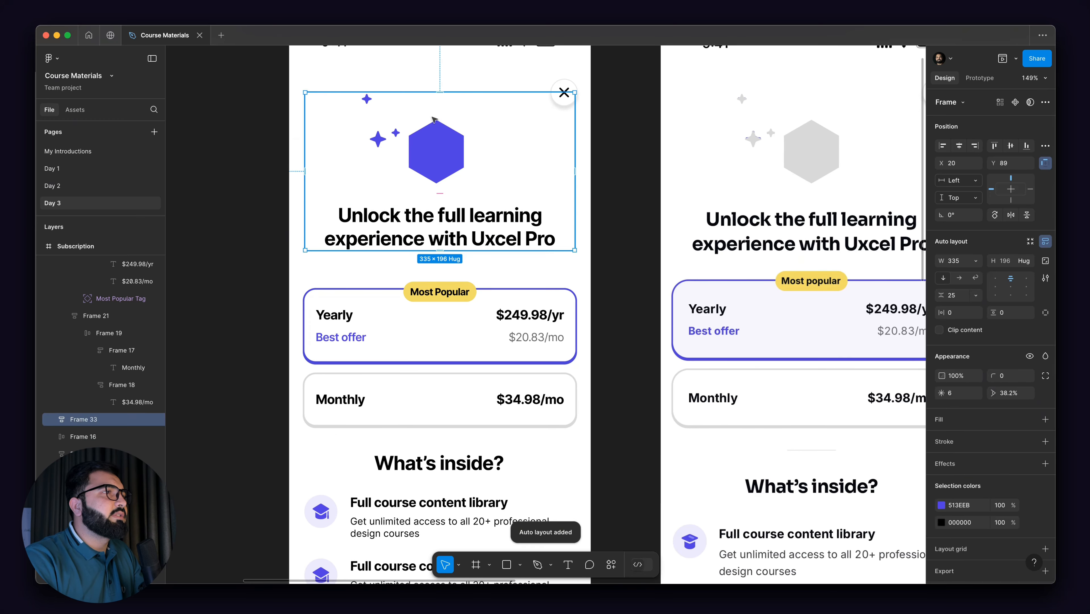
# - Narrow the icon frame inside the header auto layout to about 183 px
pyautogui.click(512, 151)
pyautogui.moveTo(517, 149); pyautogui.dragTo(514, 148)
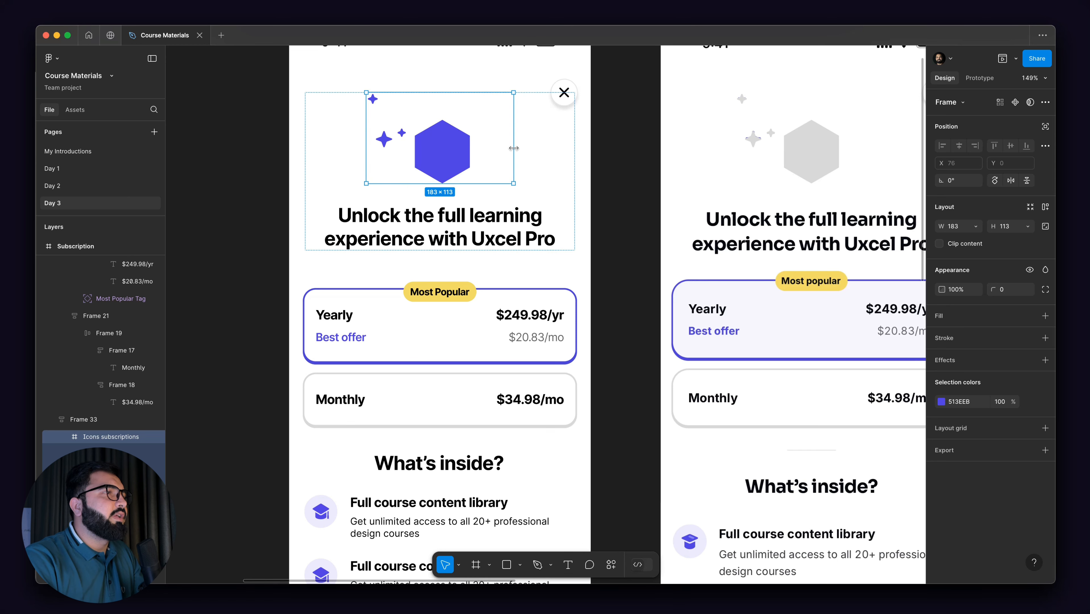
pyautogui.click(320, 258)
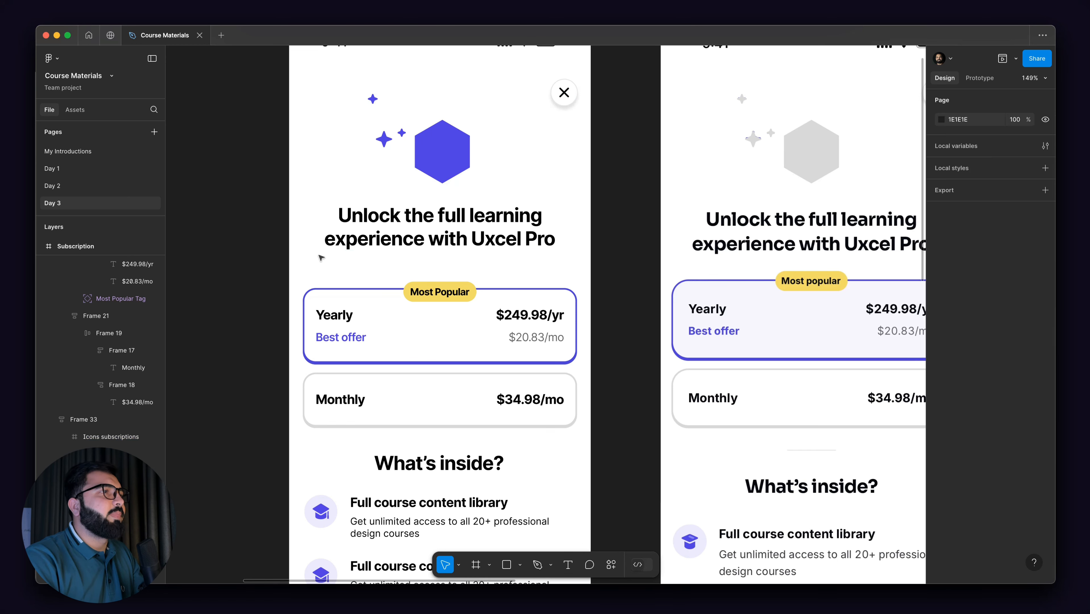
# - Move the upper frame of Yearly and Monthly plan cards closer to the heading, to Y 318
pyautogui.hscroll(-5, 320, 257)
pyautogui.click(557, 149)
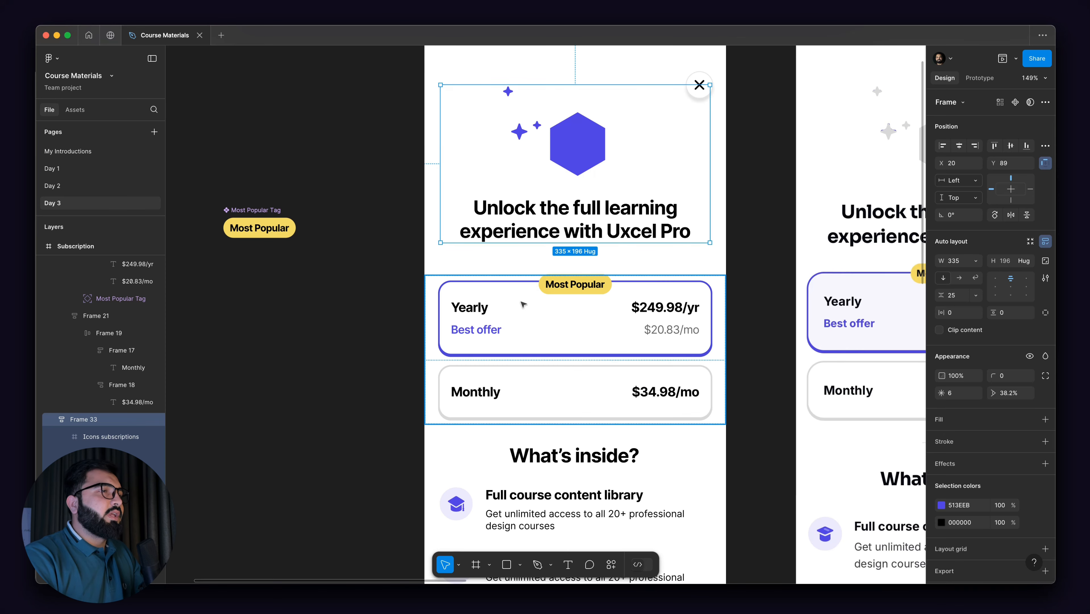
pyautogui.keyDown('shift'); pyautogui.click(498, 292); pyautogui.keyUp('shift')
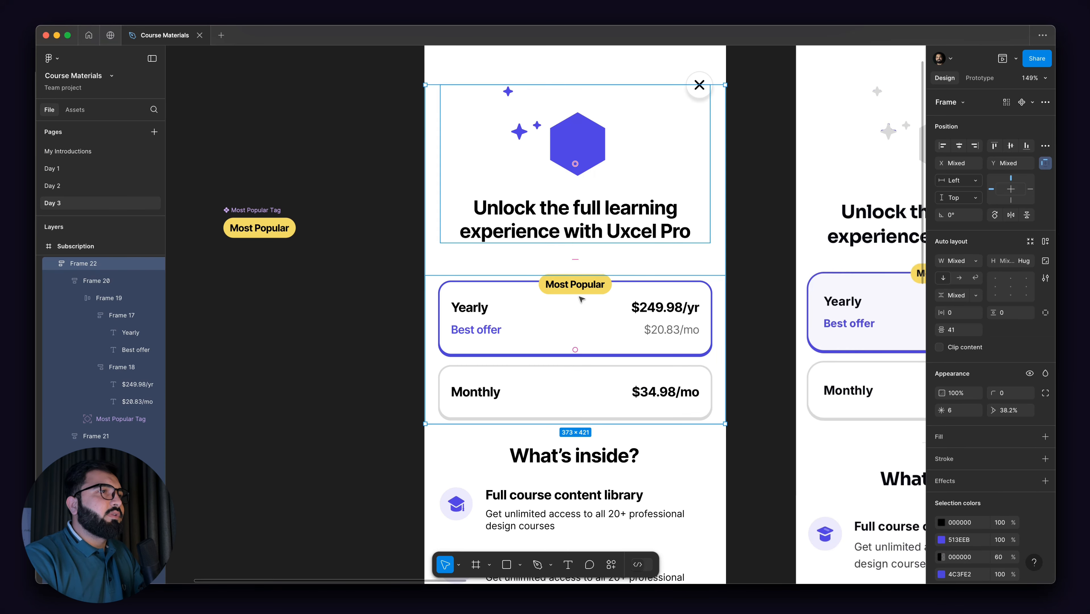
pyautogui.click(562, 282)
pyautogui.hotkey('shift', 'Up')
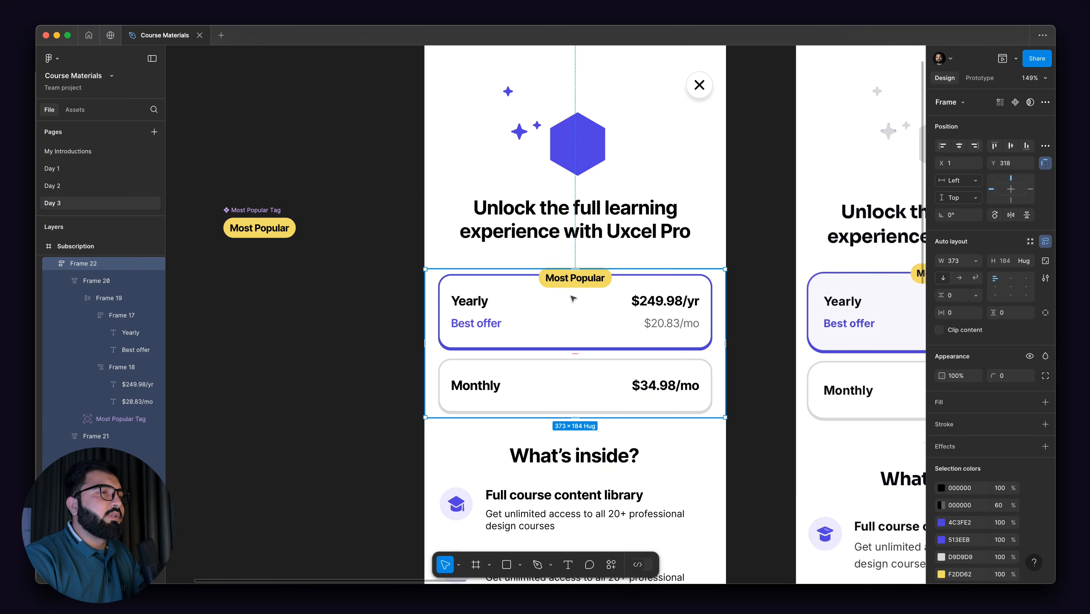
# - Wrap the icon-and-heading block and the plan cards in a vertical auto layout with a gap of 24
pyautogui.click(593, 236)
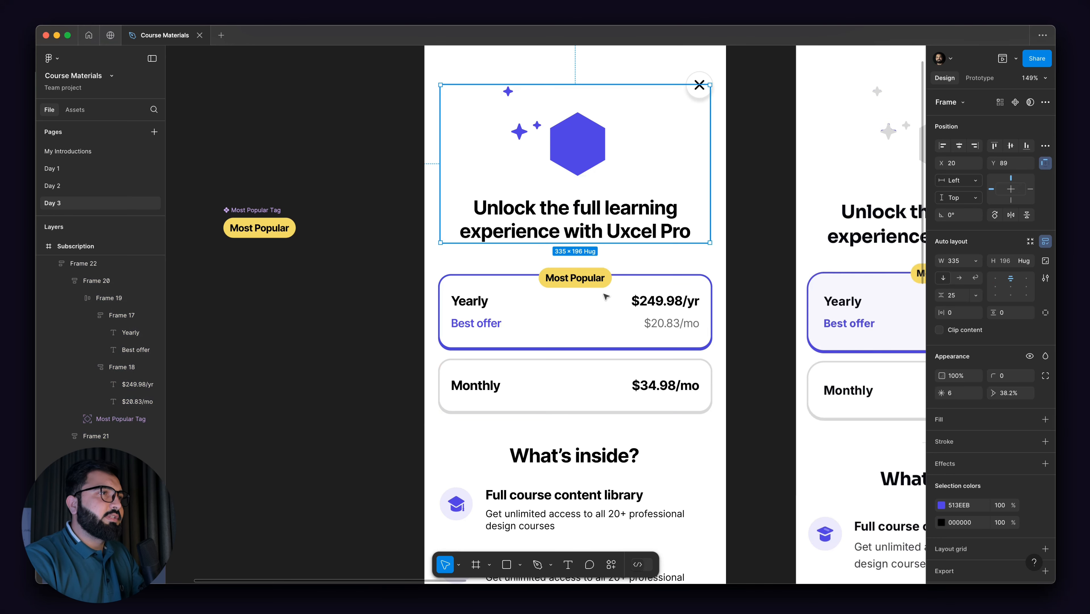
pyautogui.hotkey('shift', 'a')
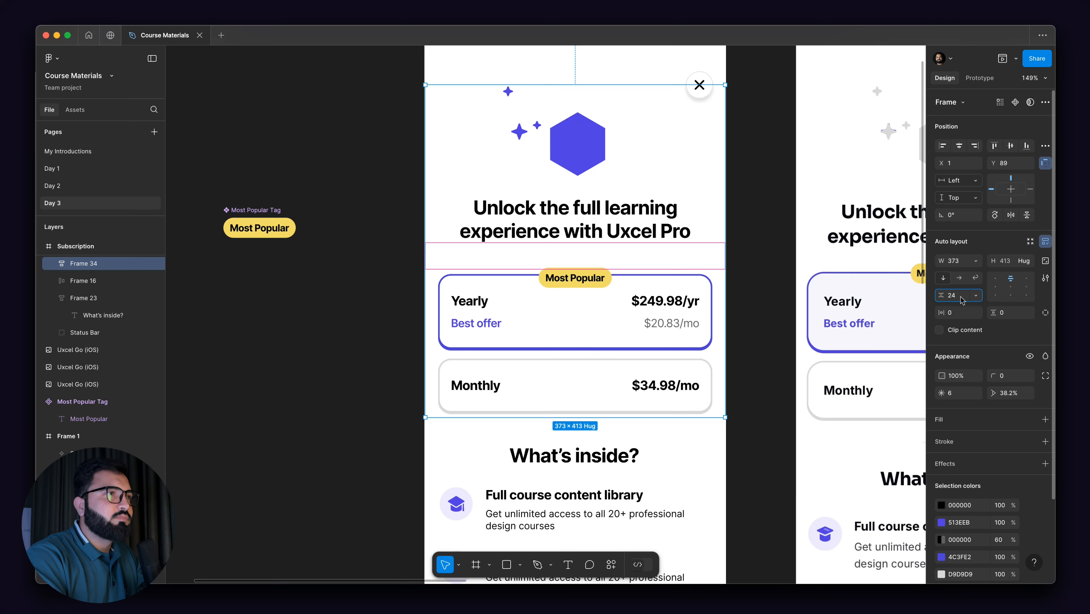
pyautogui.press('Return')
# - Combine the "What's inside?" heading and the feature list in a vertical auto layout with a gap of 24
pyautogui.scroll(-3, 549, 355)
pyautogui.scroll(-2, 549, 354)
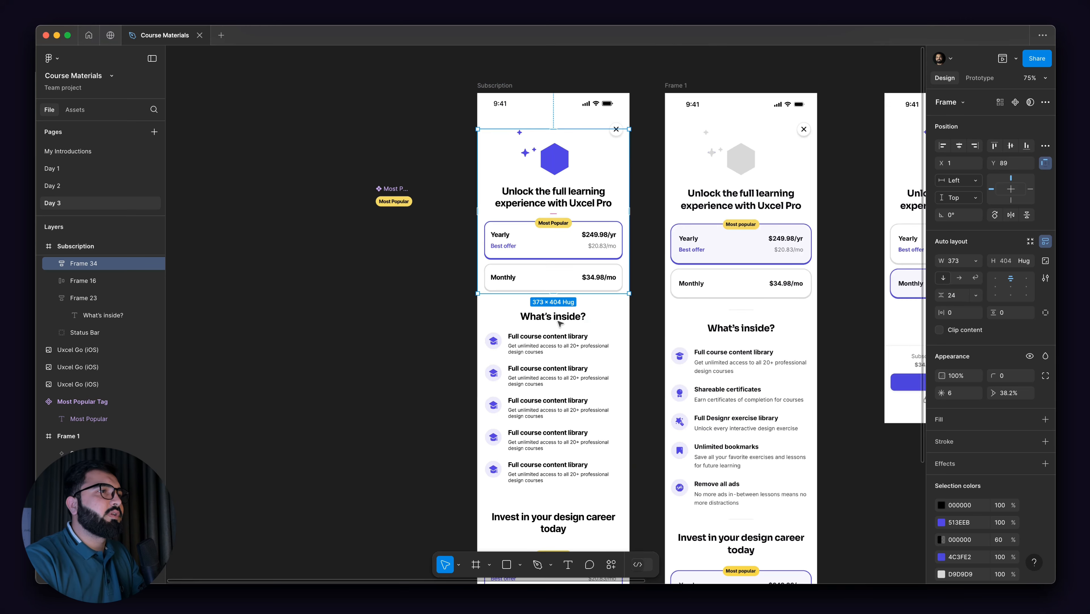
pyautogui.click(559, 321)
pyautogui.scroll(3, 553, 366)
pyautogui.keyDown('shift'); pyautogui.click(586, 361); pyautogui.keyUp('shift')
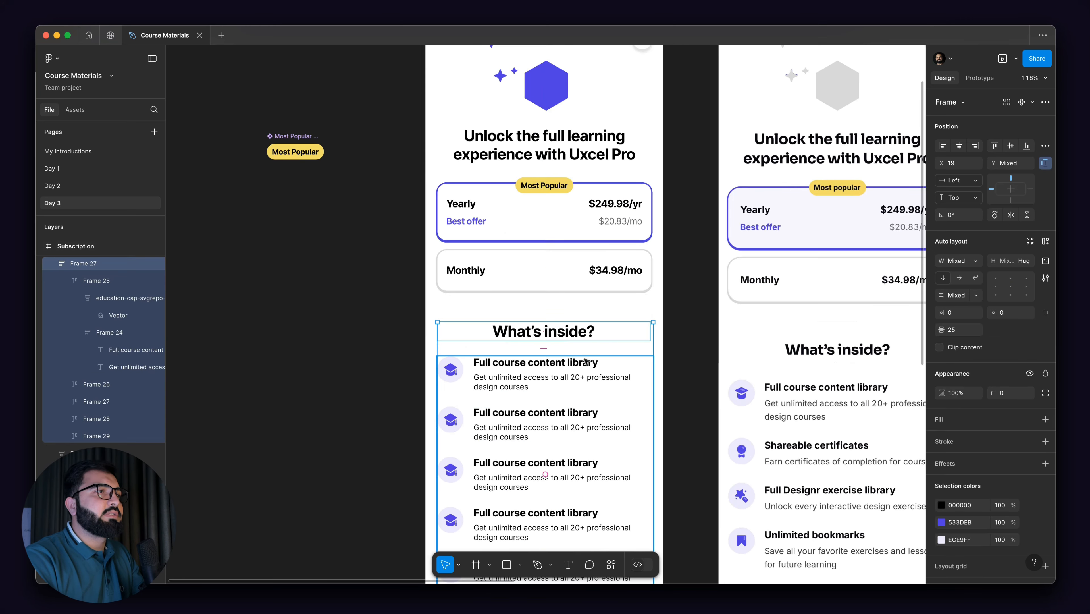
pyautogui.hotkey('shift', 'a')
pyautogui.click(960, 296)
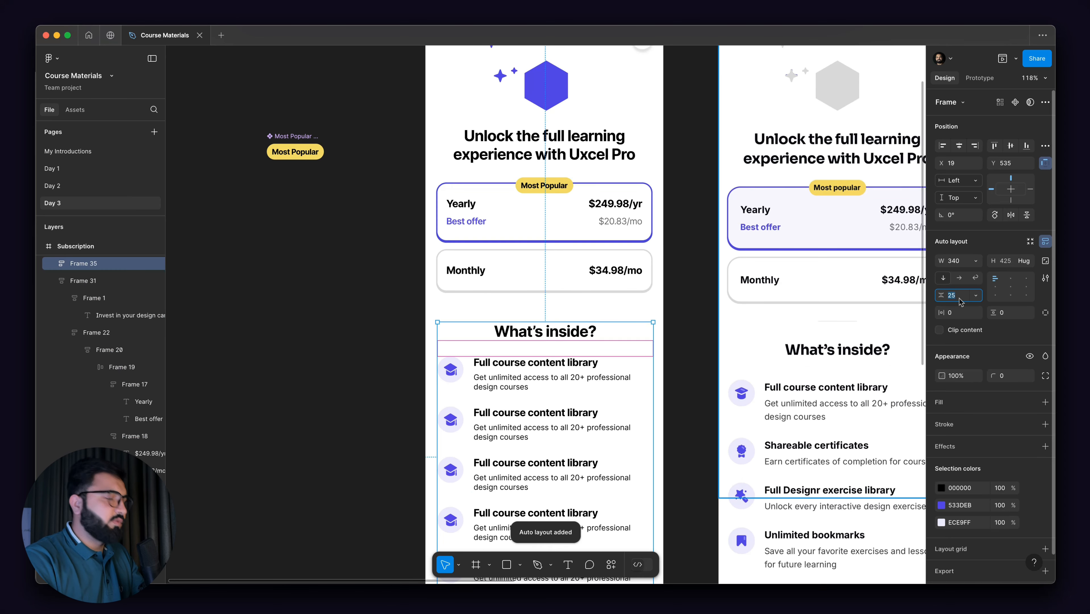
pyautogui.press('Return')
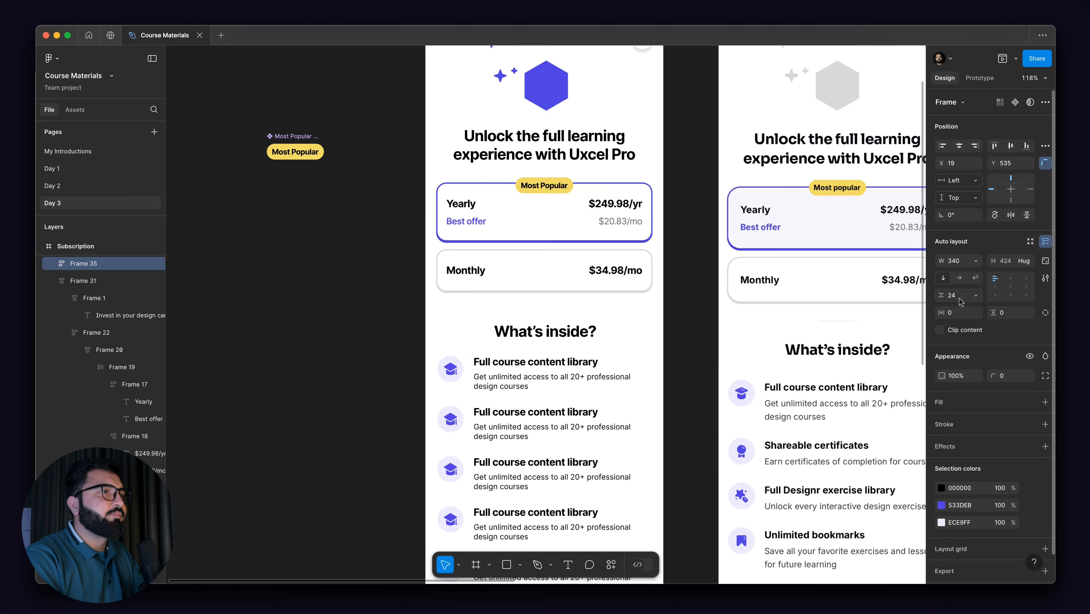
# - Join the header-and-plans block with the "What's inside?" section in an auto layout with a gap of 24
pyautogui.keyDown('shift'); pyautogui.click(605, 282); pyautogui.keyUp('shift')
pyautogui.hotkey('shift', 'a')
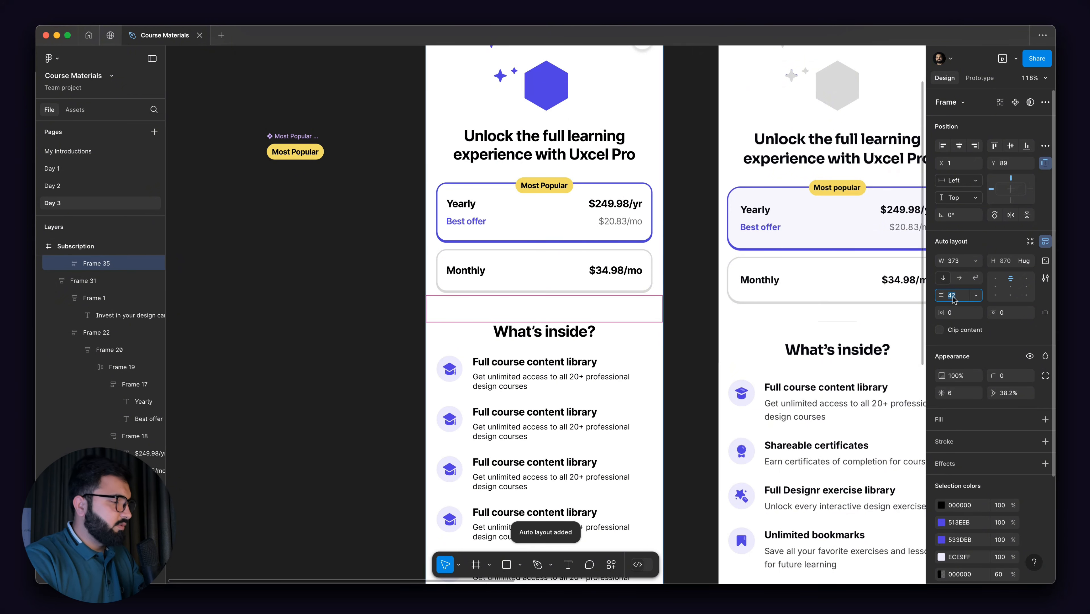
pyautogui.write('2')
pyautogui.press('Return')
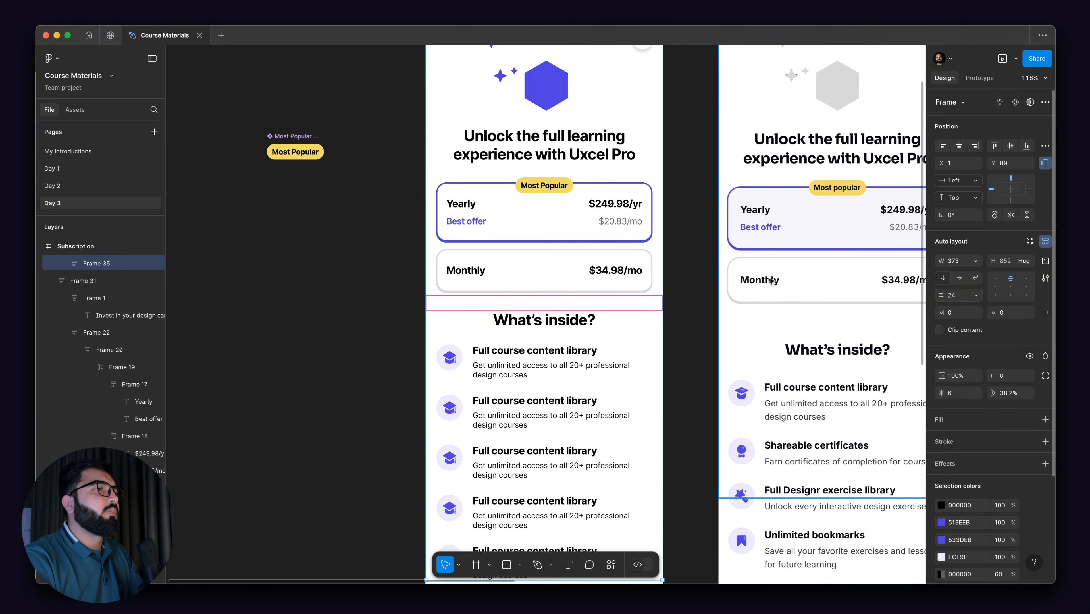
# - Set the auto layout gap between the "Invest in your design career today" heading and its plan cards to 24
pyautogui.scroll(-1, 521, 249)
pyautogui.scroll(-10, 519, 184)
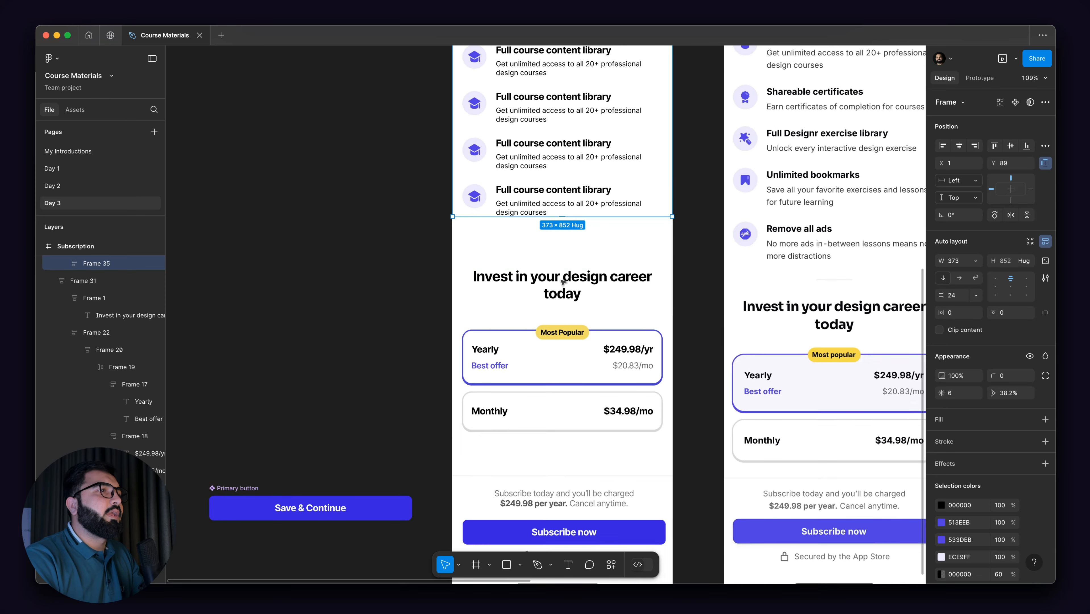
pyautogui.click(568, 301)
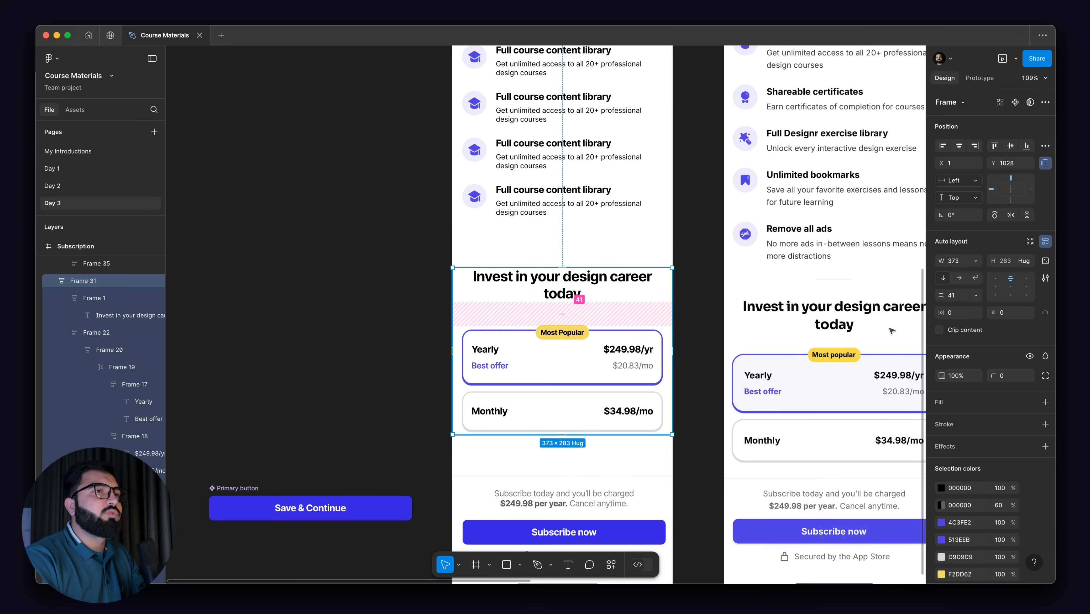
pyautogui.click(958, 295)
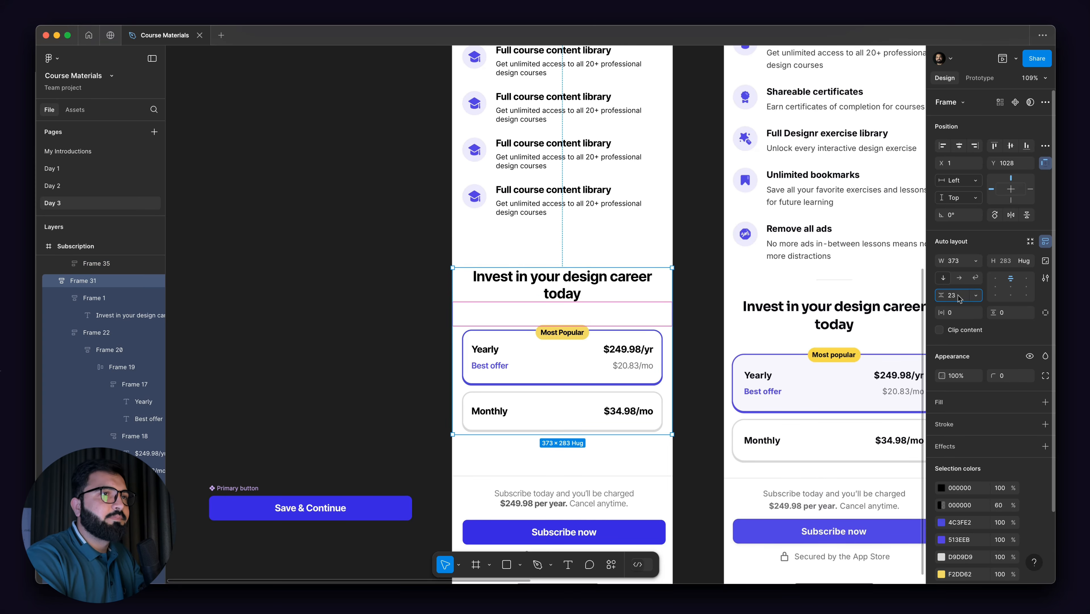
pyautogui.press('Return')
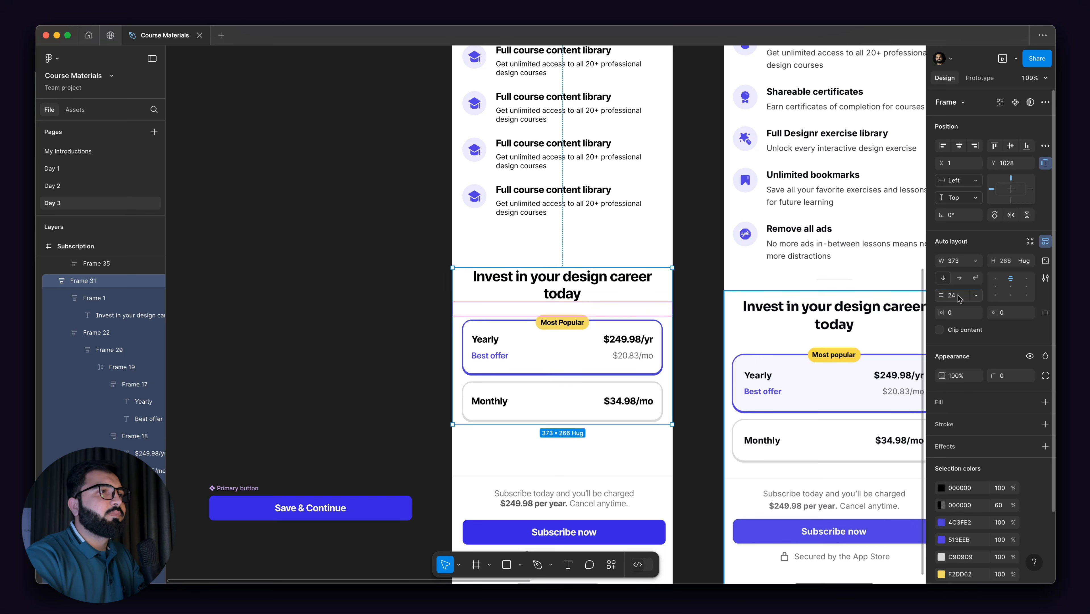
# - Wrap the combined upper content and the "Invest in your design career today" section in an auto layout with a gap of 24
pyautogui.click(592, 206)
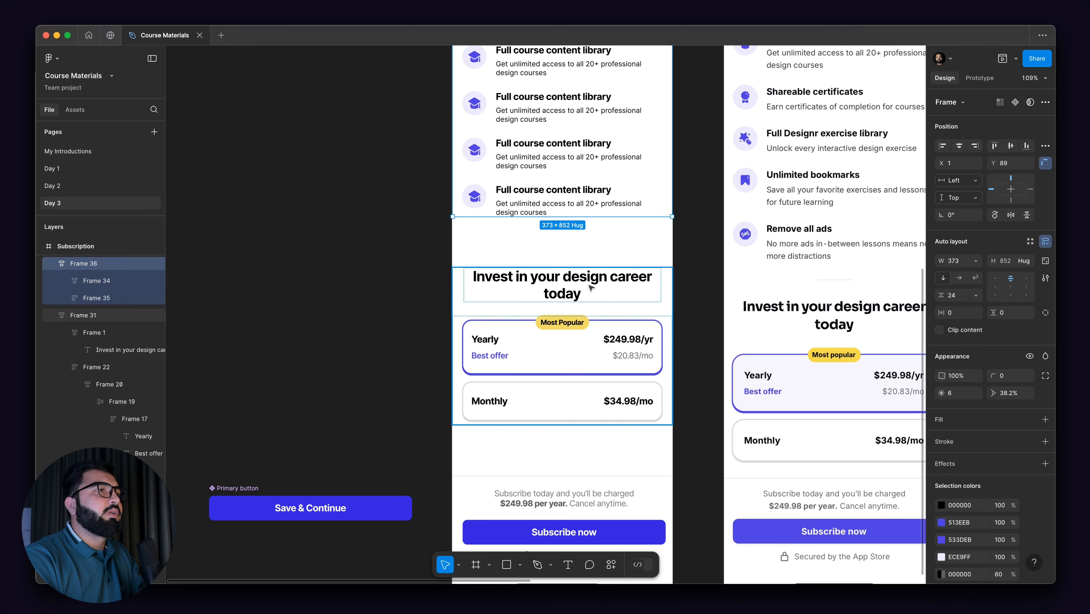
pyautogui.keyDown('shift'); pyautogui.click(592, 285); pyautogui.keyUp('shift')
pyautogui.hotkey('shift', 'a')
pyautogui.click(956, 296)
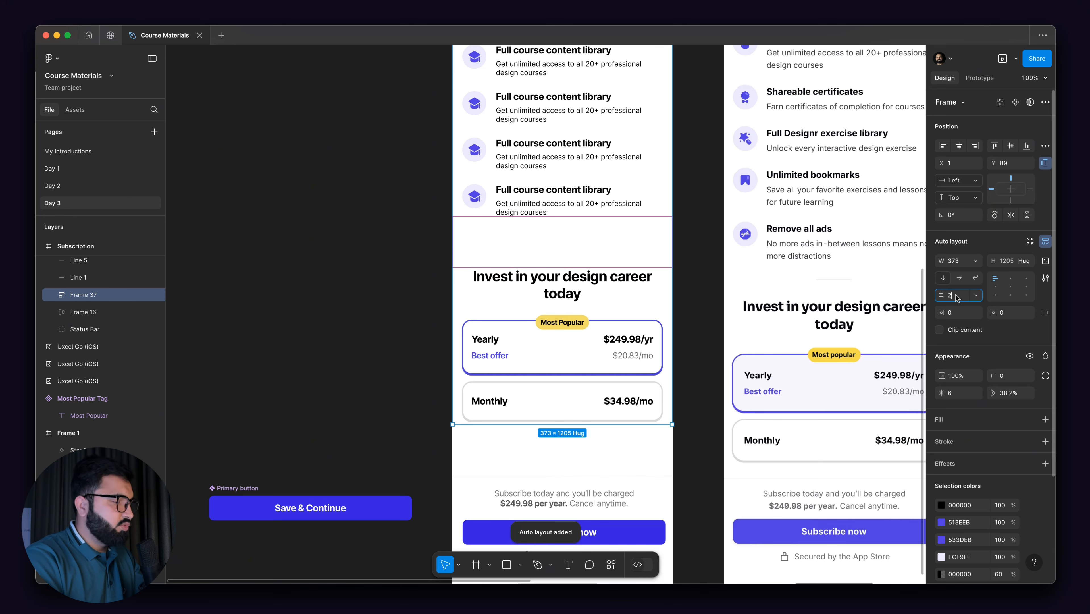
pyautogui.write('24')
pyautogui.press('Return')
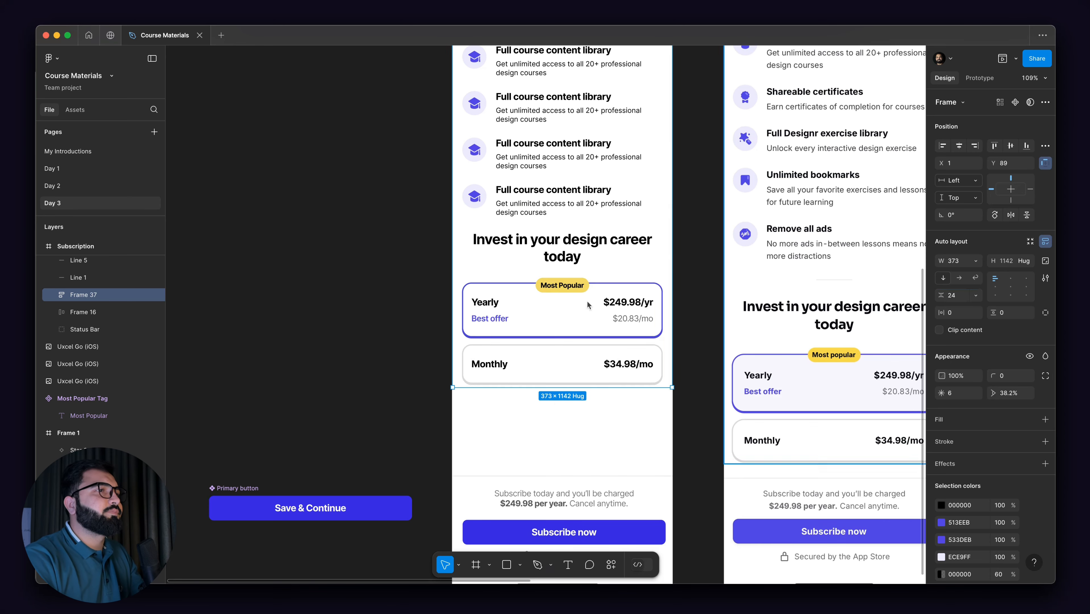
# - Group the footer's divider line, charge text, "Subscribe now" button and "Secured by the App Store" row in an auto layout
pyautogui.scroll(-5, 371, 322)
pyautogui.moveTo(370, 322); pyautogui.dragTo(637, 471)
pyautogui.click(488, 393)
pyautogui.keyDown('shift'); pyautogui.click(487, 365); pyautogui.keyUp('shift')
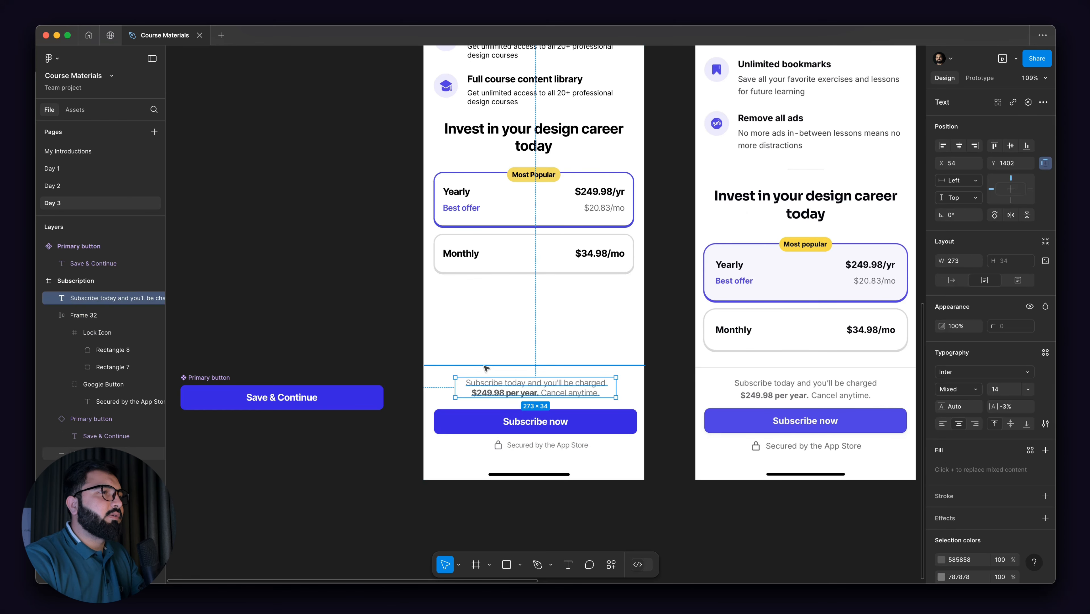
pyautogui.keyDown('shift'); pyautogui.click(555, 420); pyautogui.keyUp('shift')
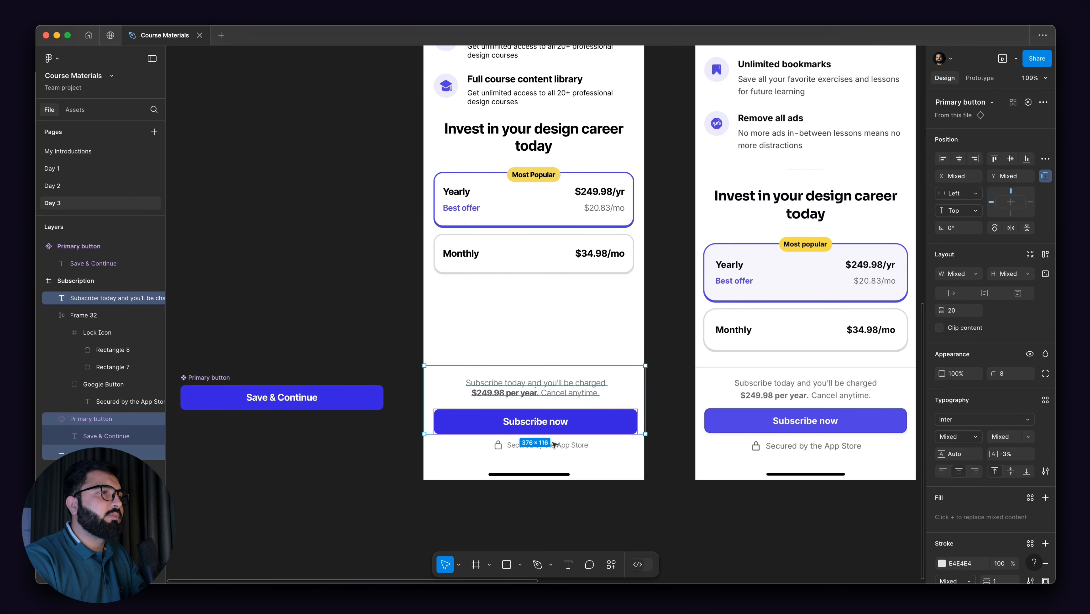
pyautogui.keyDown('shift'); pyautogui.click(555, 445); pyautogui.keyUp('shift')
pyautogui.hotkey('shift', 'a')
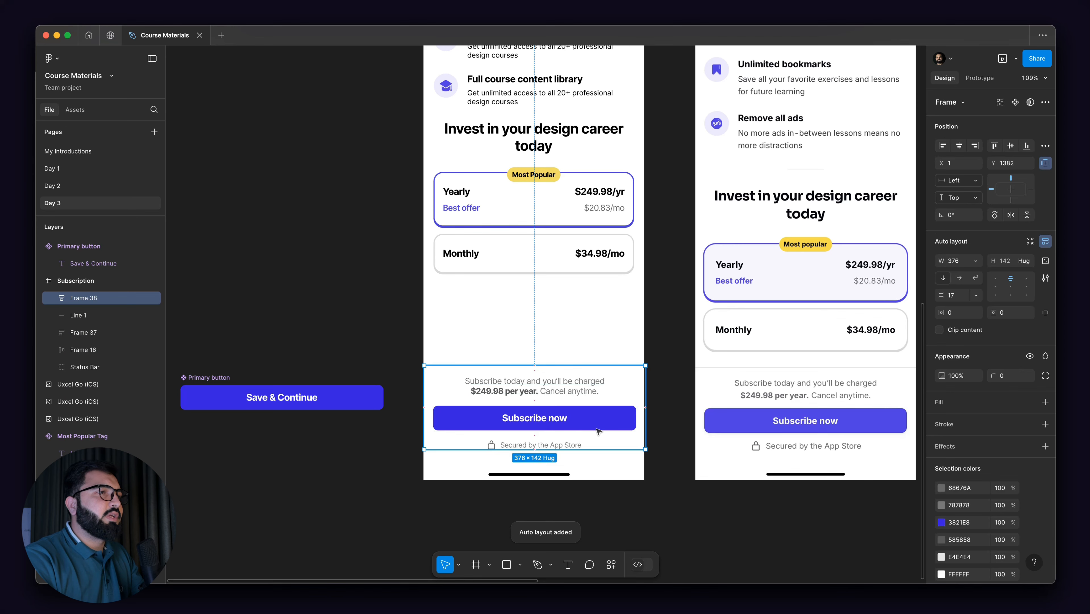
# - Resize the footer auto layout to 373 wide and set its vertical gap to 16
pyautogui.moveTo(642, 387); pyautogui.dragTo(640, 388)
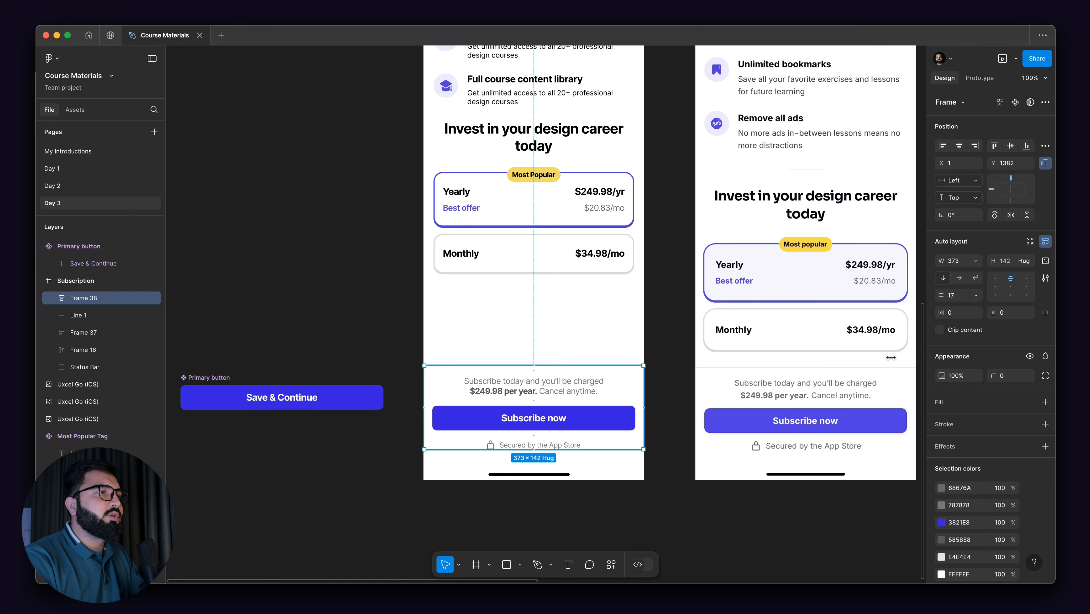
pyautogui.click(957, 299)
pyautogui.write('16')
pyautogui.press('Return')
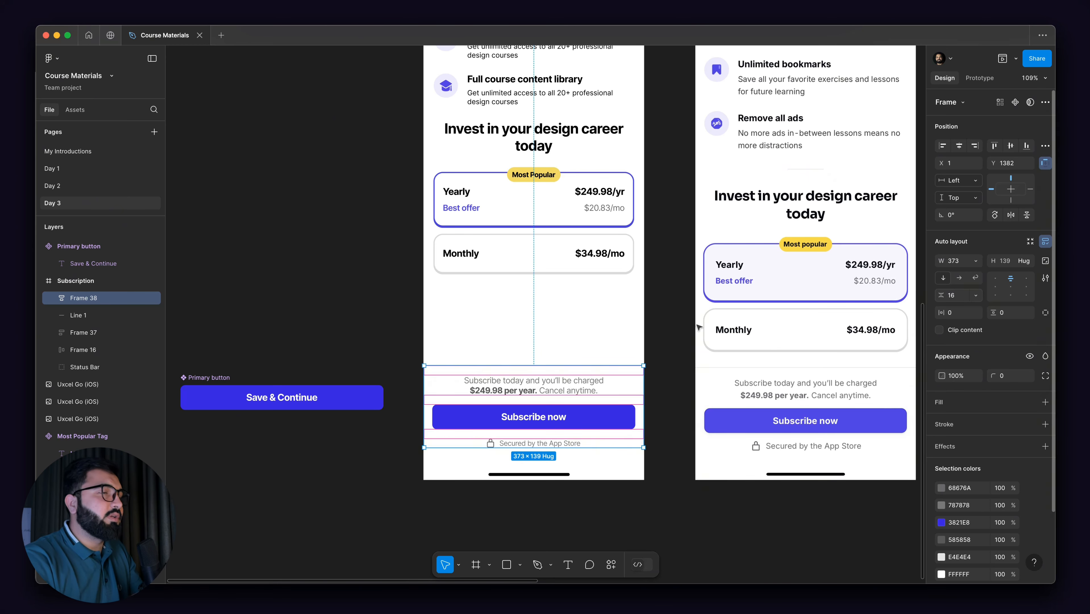
# - Move the footer auto layout up to Y 1270 below the Monthly card, and the home indicator line to Y 1445
pyautogui.moveTo(554, 384); pyautogui.dragTo(559, 318)
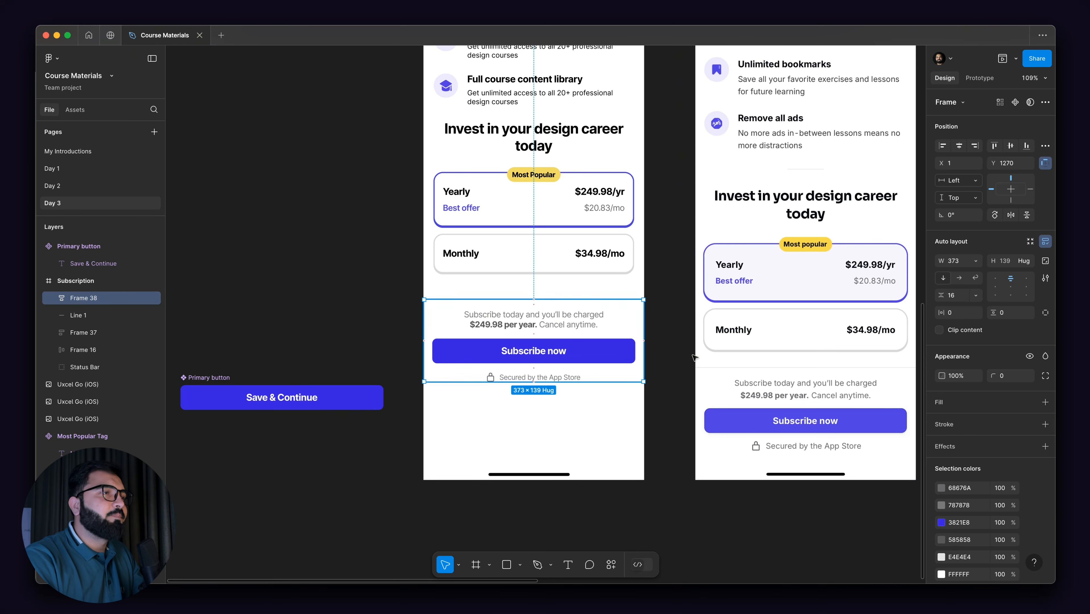
pyautogui.scroll(5, 488, 422)
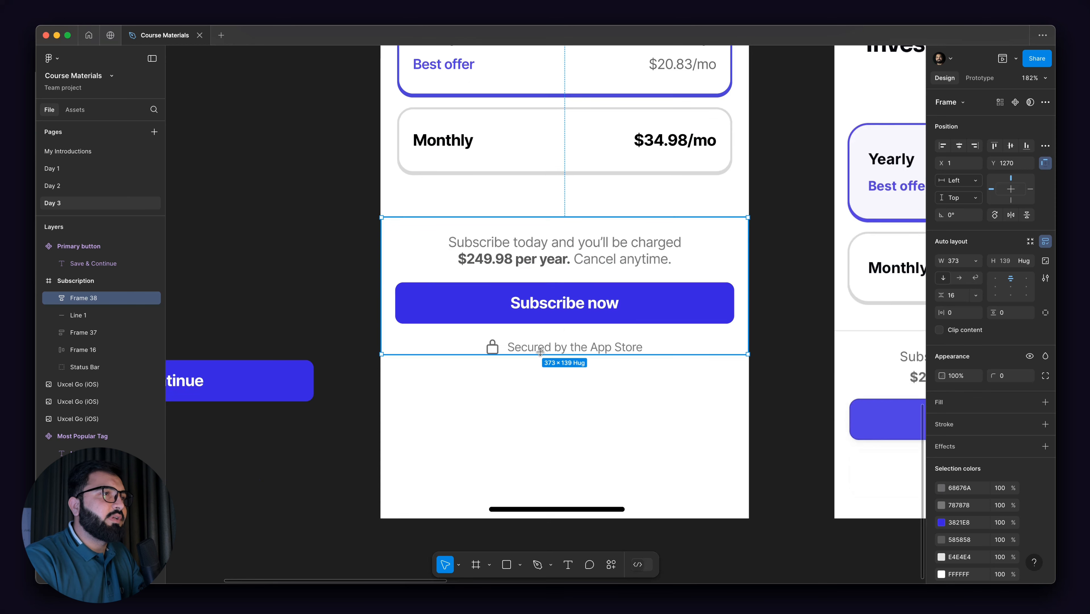
pyautogui.click(579, 510)
pyautogui.moveTo(578, 509); pyautogui.dragTo(581, 392)
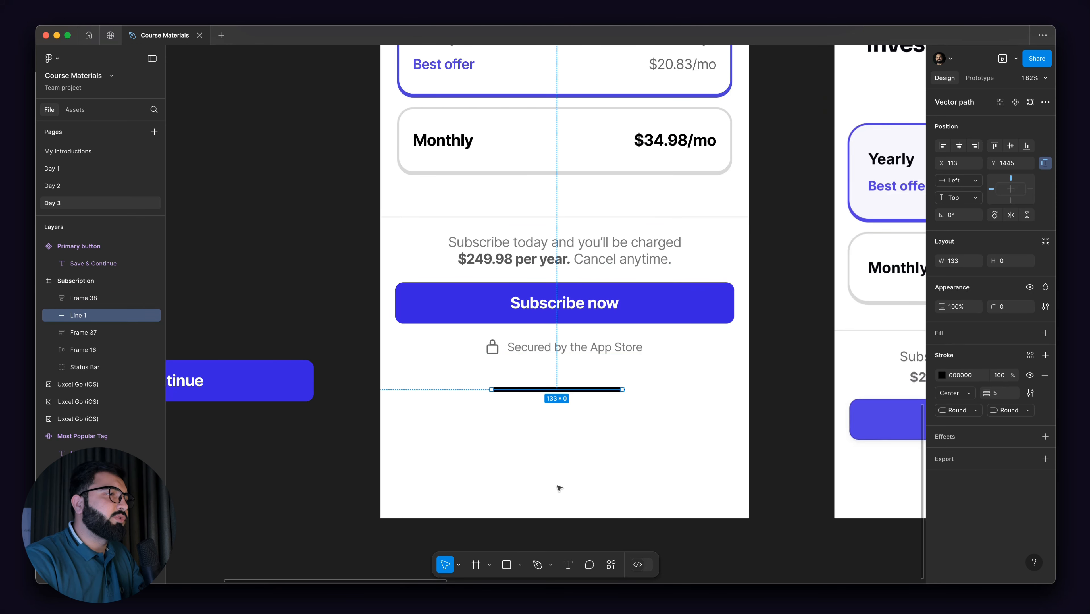
# - Shorten the Subscription frame to a height of 1464 so it ends just below the home indicator line
pyautogui.press('Escape')
pyautogui.moveTo(541, 518); pyautogui.dragTo(575, 407)
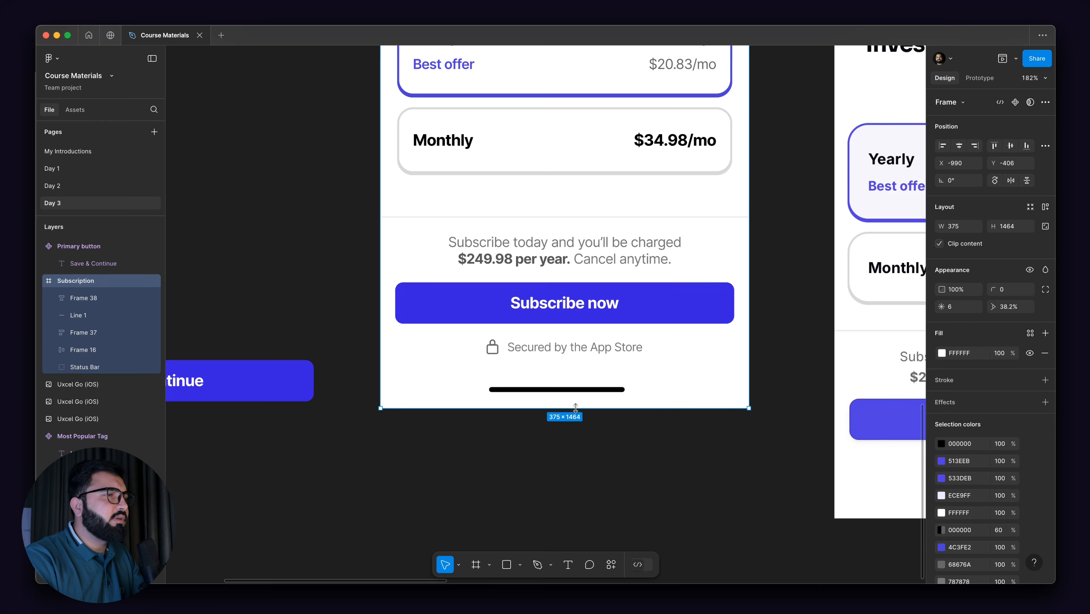
pyautogui.scroll(-10, 636, 323)
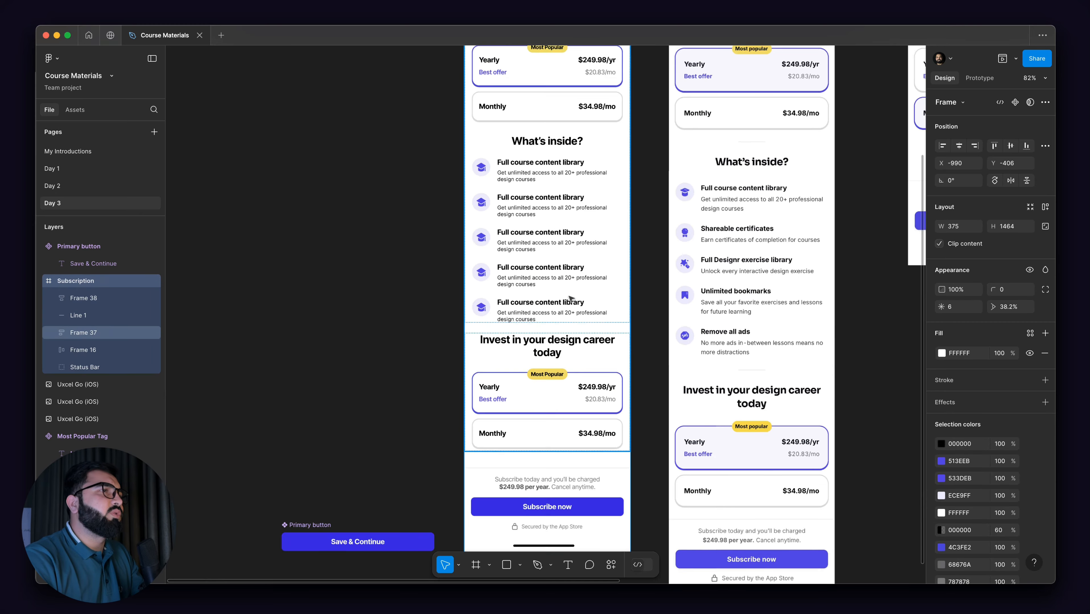
# - Delete the long reference screen Frame 1 and move the Subscription frame horizontally into its space at X -756
pyautogui.scroll(5, 519, 141)
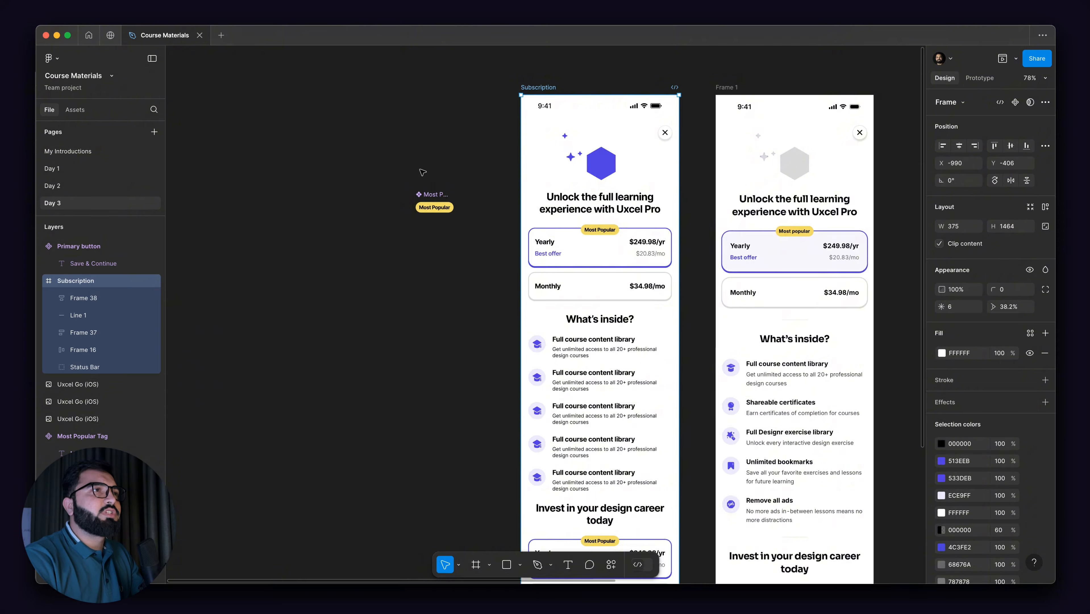
pyautogui.hscroll(5, 516, 129)
pyautogui.scroll(-3, 515, 115)
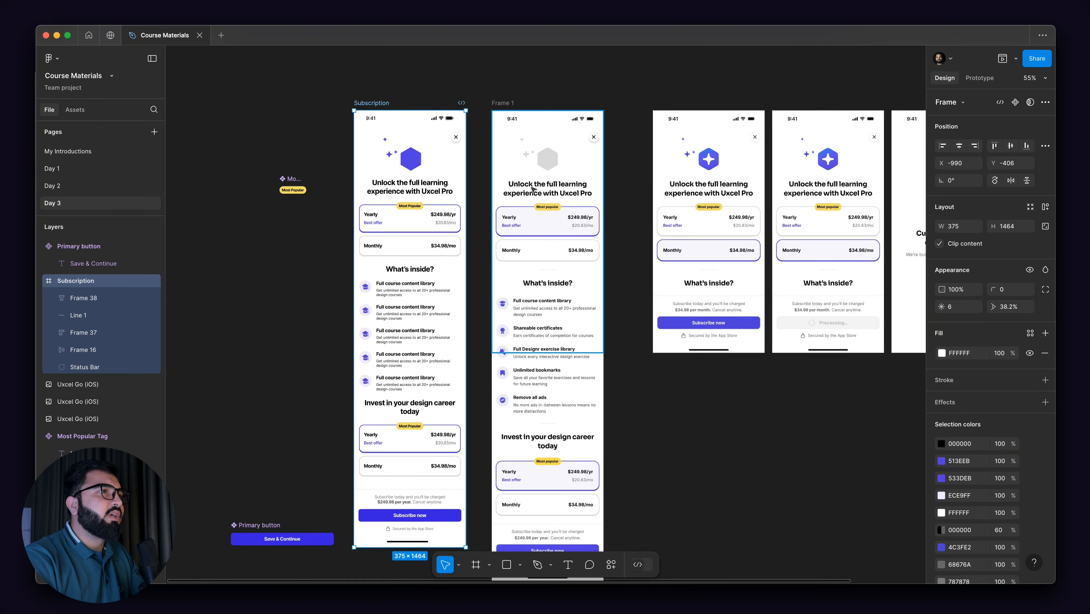
pyautogui.scroll(-2, 531, 203)
pyautogui.click(522, 138)
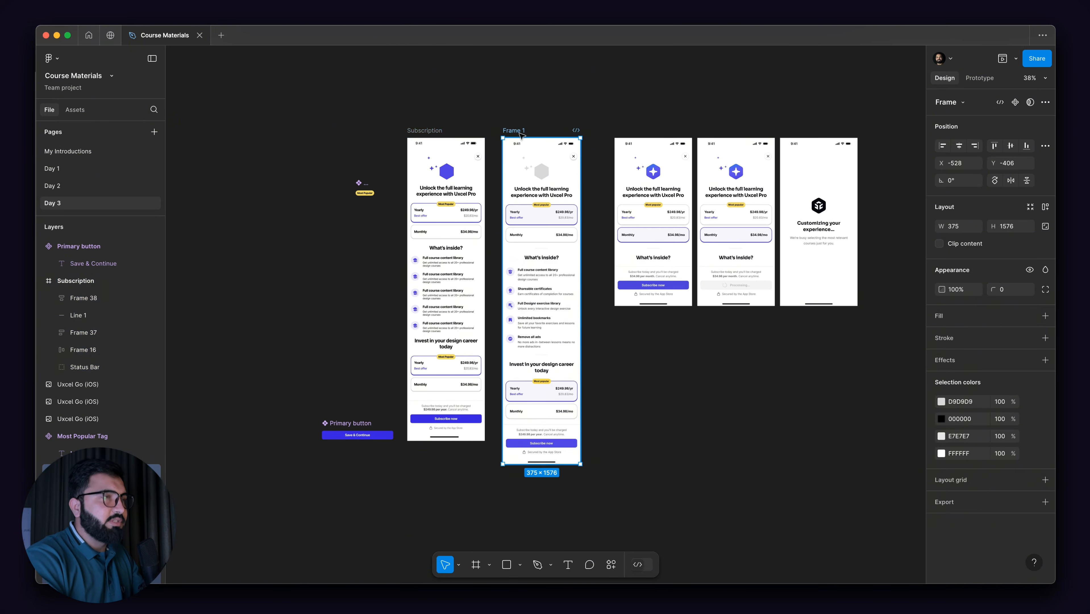
pyautogui.press('Delete')
pyautogui.scroll(1, 518, 131)
pyautogui.moveTo(506, 111); pyautogui.dragTo(574, 479)
pyautogui.moveTo(427, 138); pyautogui.dragTo(475, 138)
pyautogui.hscroll(-5, 372, 227)
pyautogui.scroll(-1, 372, 228)
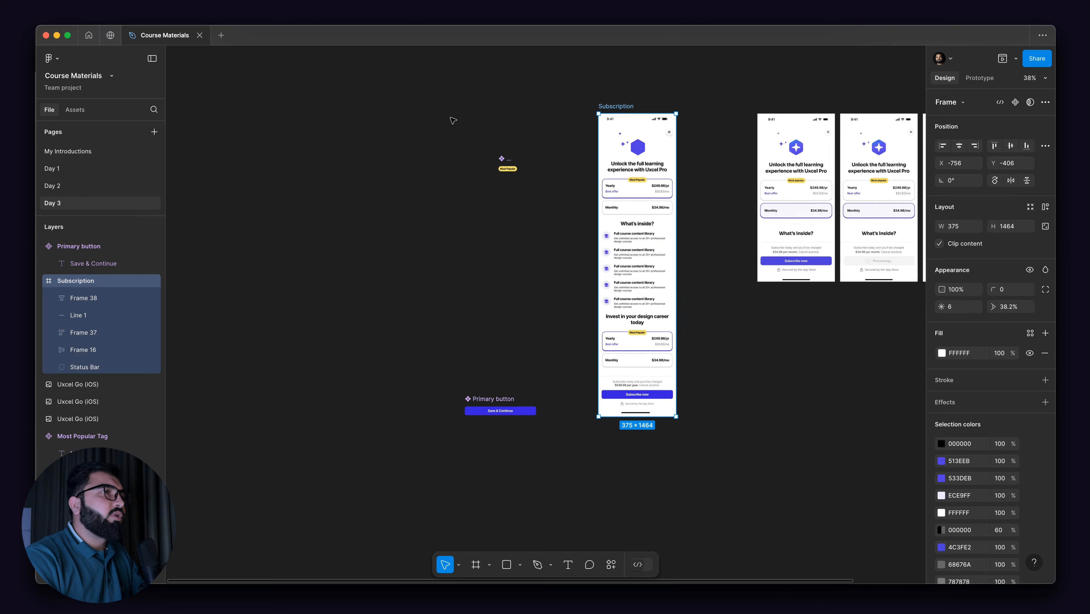
# - Place the Primary button component beside the Most Popular Tag with tops aligned, and move both to Y -282
pyautogui.moveTo(441, 105); pyautogui.dragTo(617, 420)
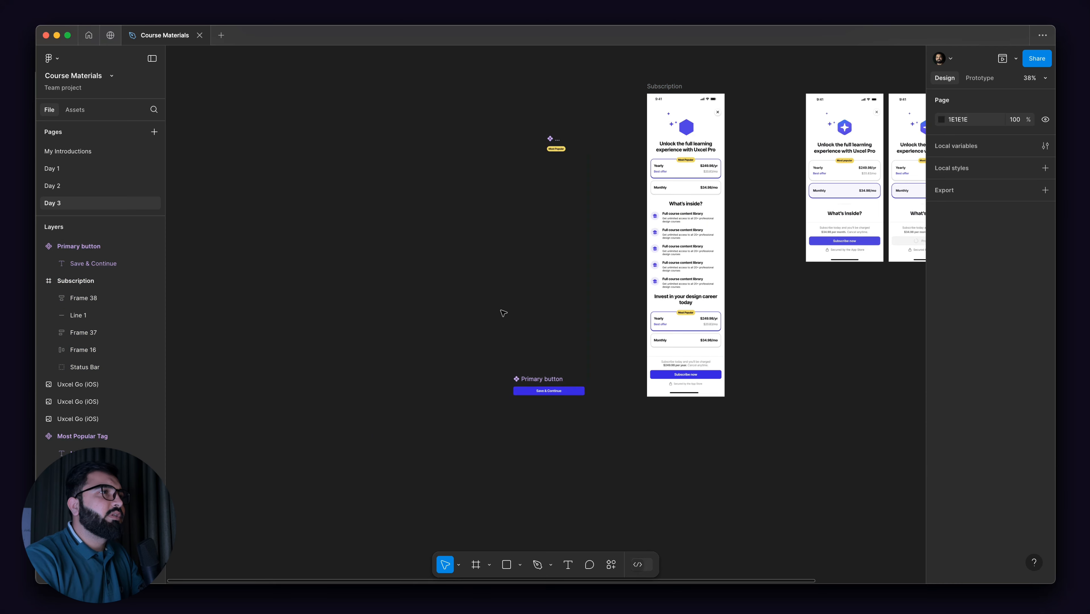
pyautogui.moveTo(546, 378); pyautogui.dragTo(494, 134)
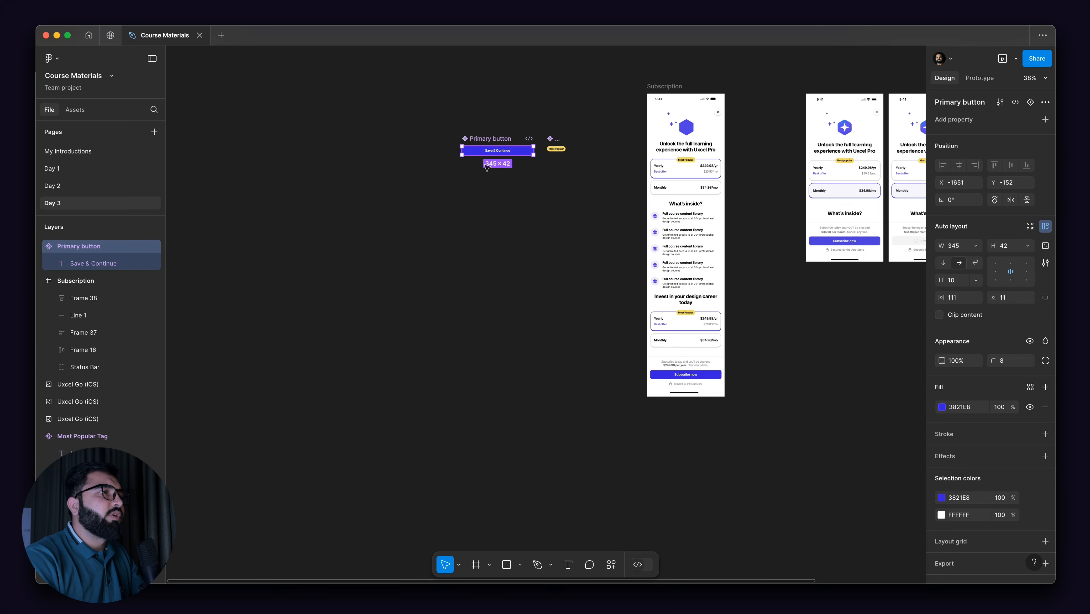
pyautogui.scroll(4, 433, 190)
pyautogui.moveTo(371, 237); pyautogui.dragTo(578, 338)
pyautogui.scroll(5, 475, 296)
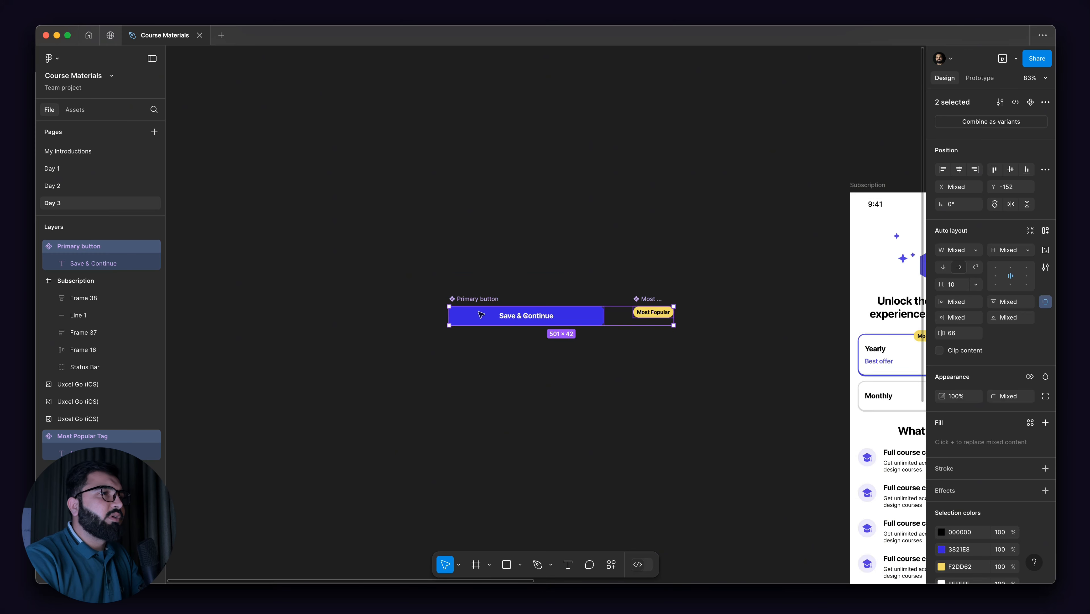
pyautogui.moveTo(474, 296); pyautogui.dragTo(363, 241)
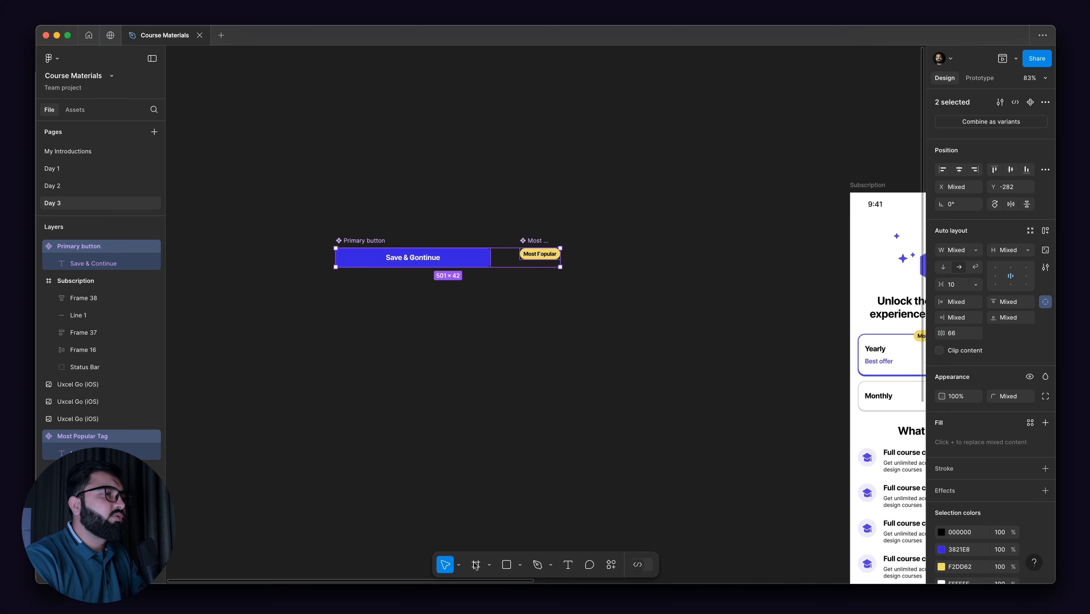
# - Draw a 1027 × 598 frame around the Primary button and Most Popular Tag components and name it Components
pyautogui.click(490, 566)
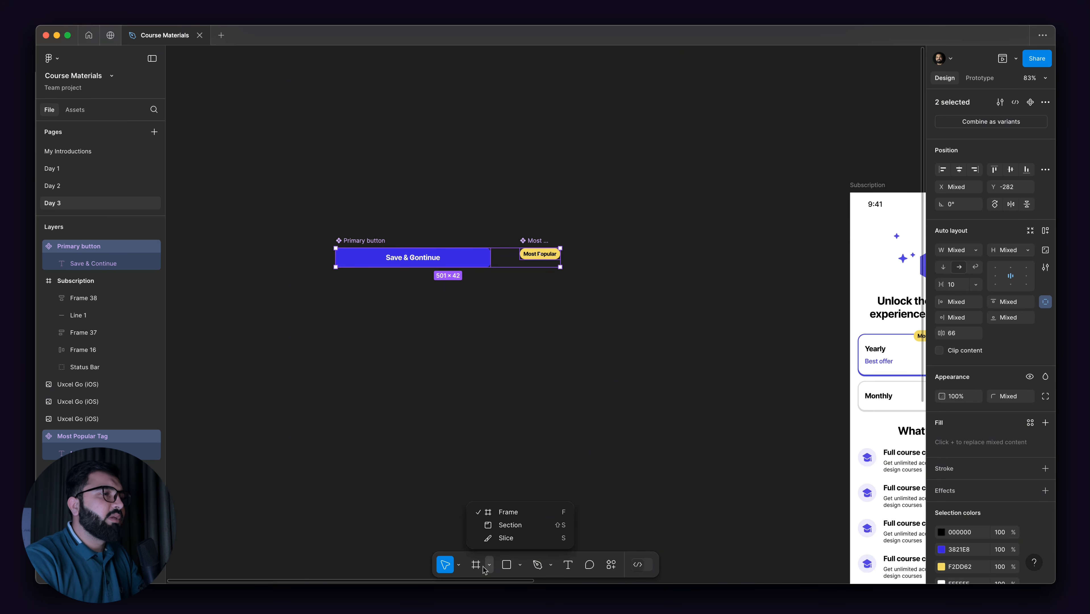
pyautogui.click(495, 511)
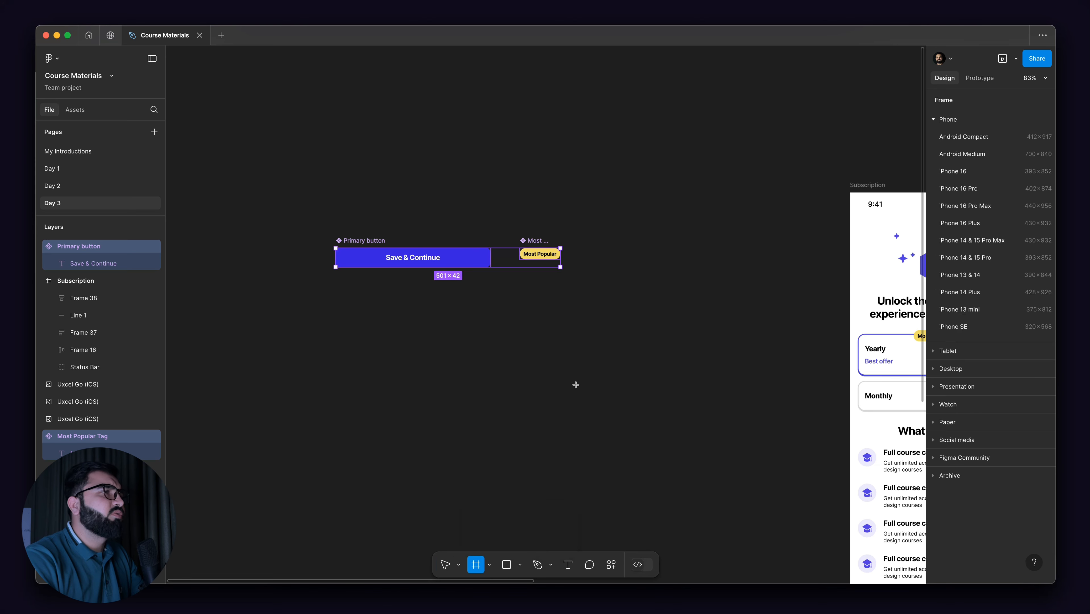
pyautogui.moveTo(252, 149); pyautogui.dragTo(713, 418)
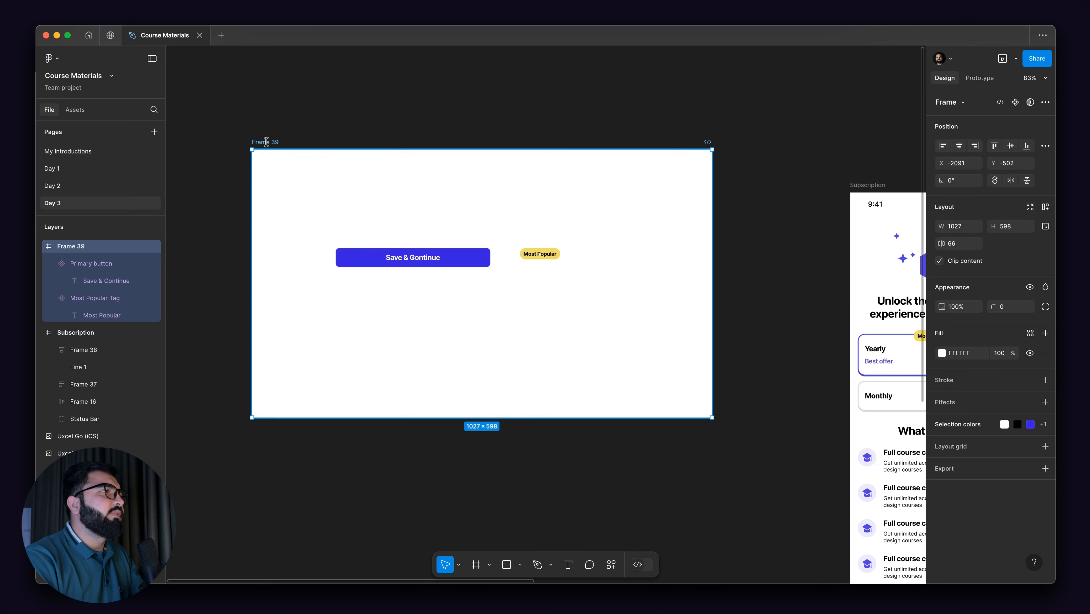
pyautogui.doubleClick(266, 142)
pyautogui.write('Components')
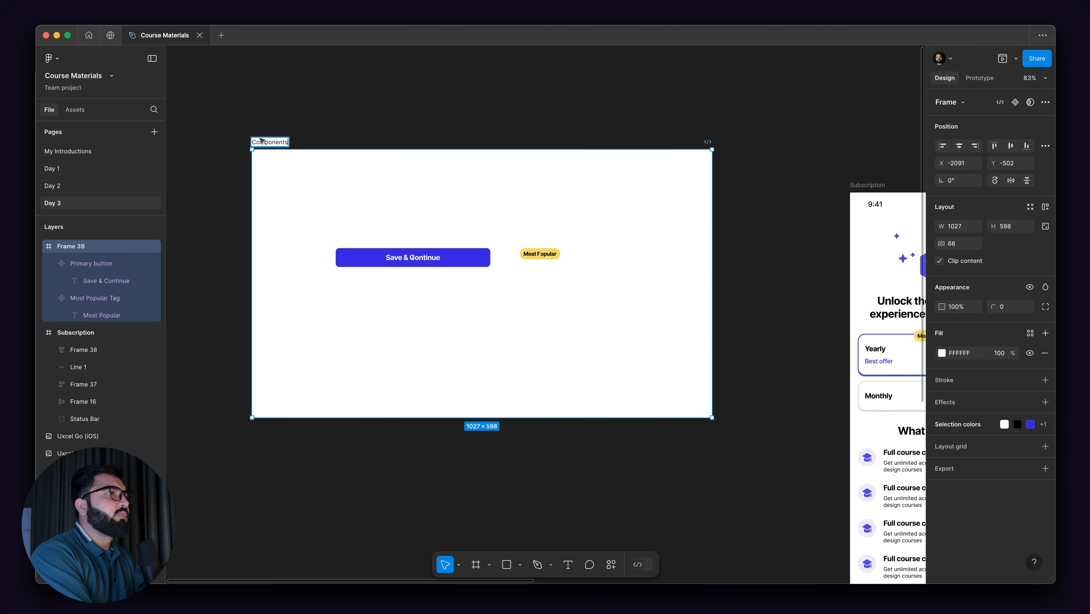
pyautogui.press('Return')
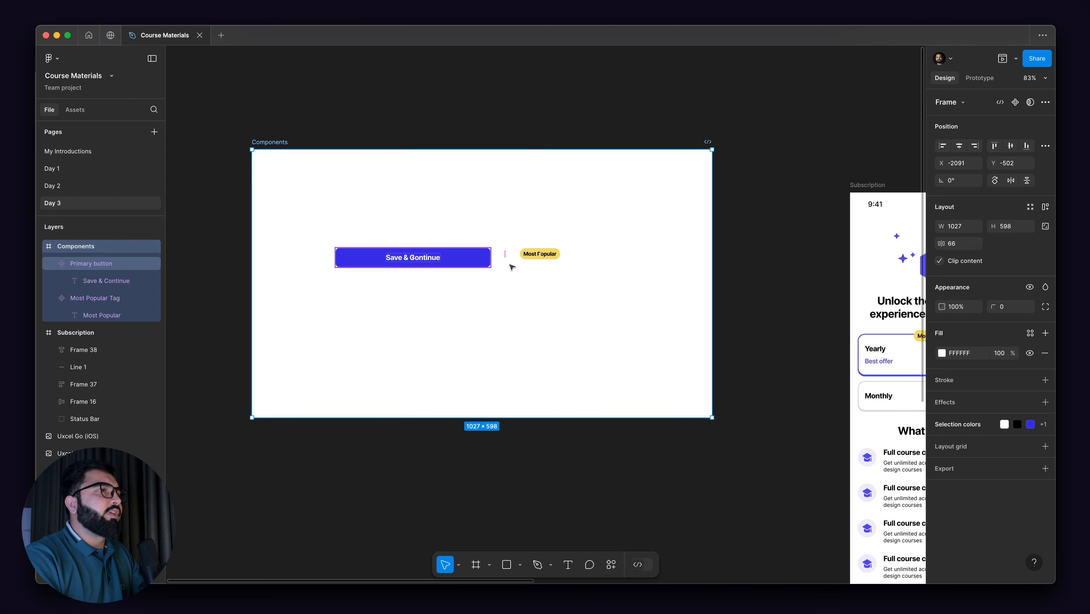
# - Move the Primary button and Most Popular Tag components out of the Components frame and delete the frame
pyautogui.click(481, 261)
pyautogui.keyDown('shift'); pyautogui.click(535, 258); pyautogui.keyUp('shift')
pyautogui.moveTo(429, 252); pyautogui.dragTo(390, 185)
pyautogui.scroll(5, 375, 221)
pyautogui.hscroll(-3, 375, 221)
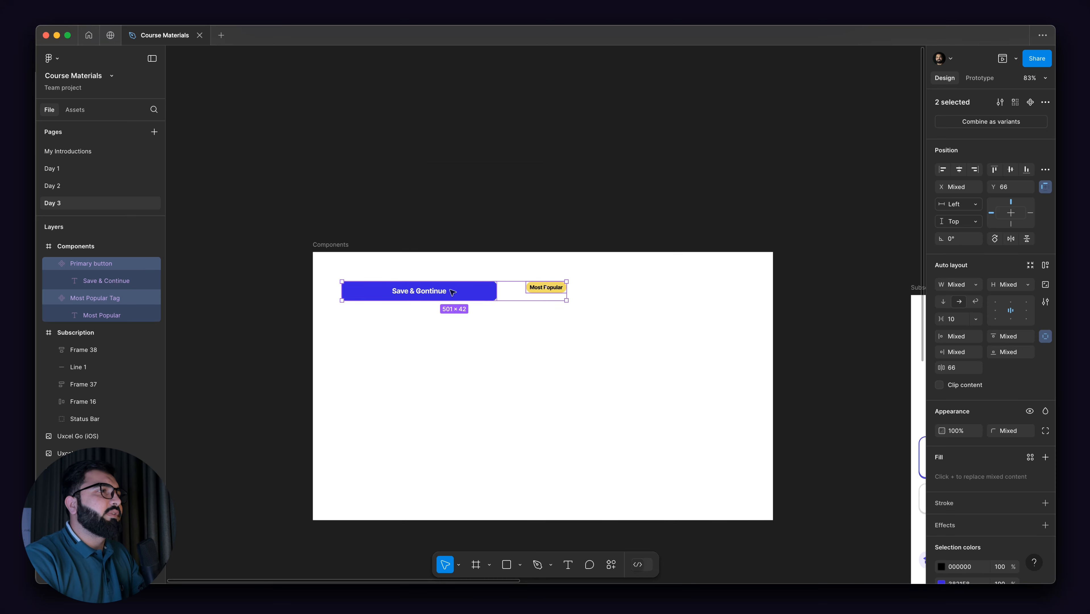
pyautogui.moveTo(452, 295); pyautogui.dragTo(456, 197)
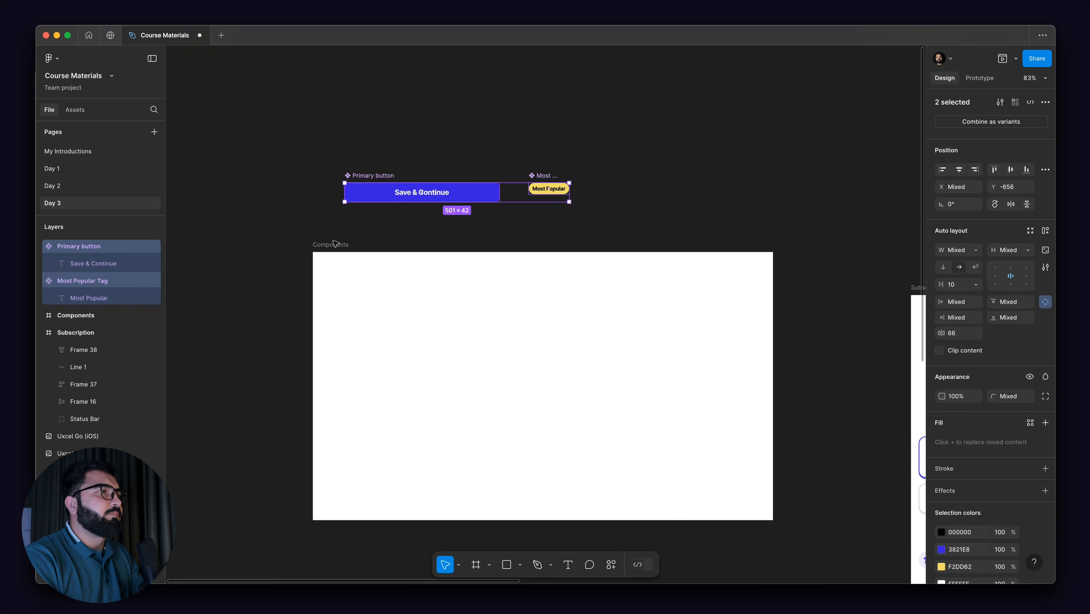
pyautogui.click(456, 406)
pyautogui.press('Delete')
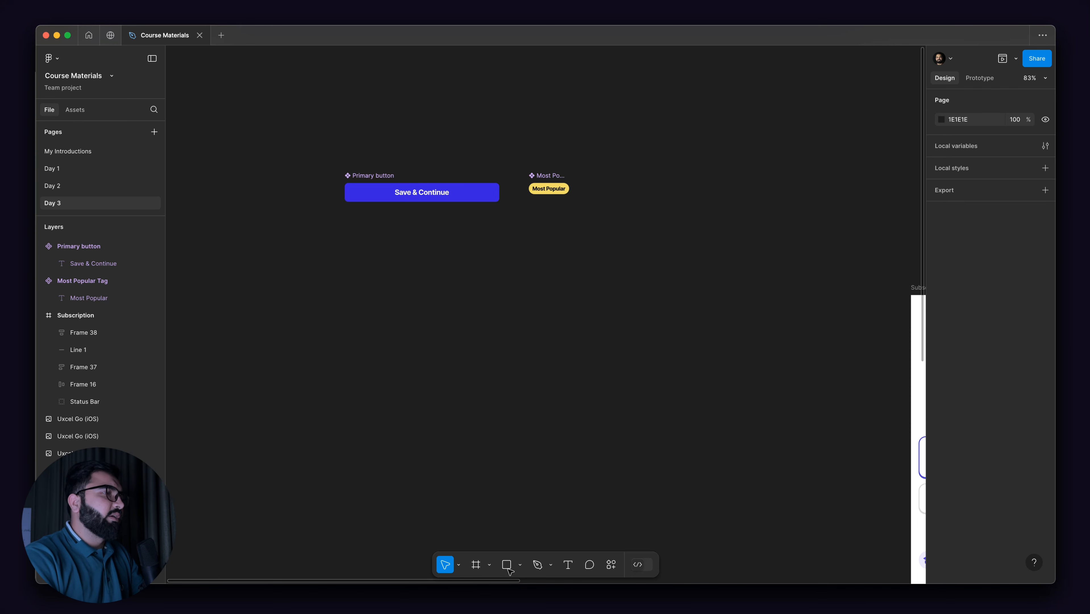
# - Draw an 886 × 500 section around the Primary button and Most Popular Tag components
pyautogui.click(490, 565)
pyautogui.click(512, 524)
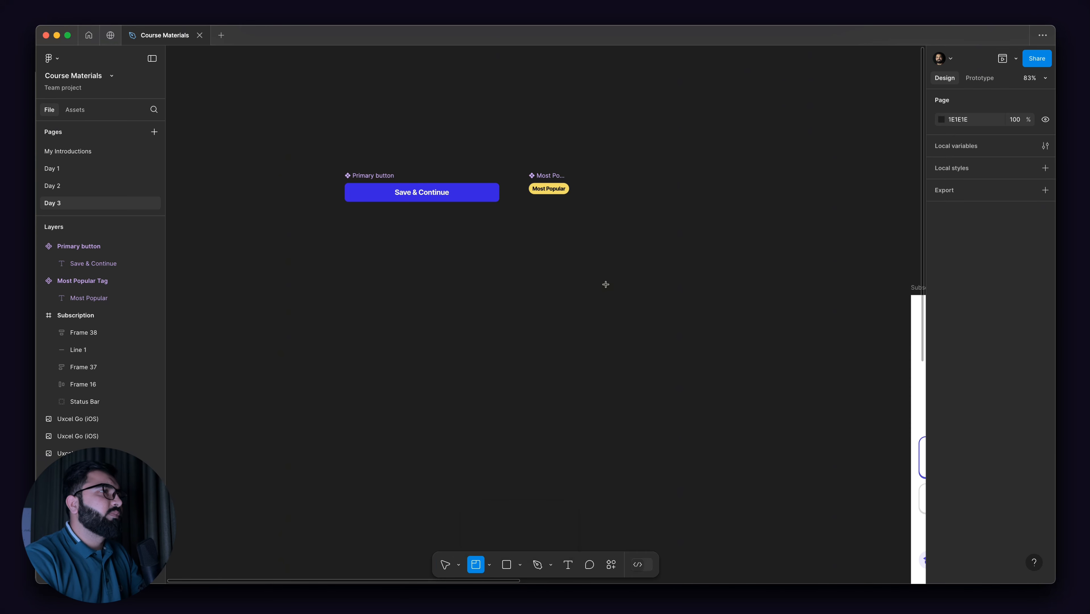
pyautogui.moveTo(275, 98); pyautogui.dragTo(672, 323)
# - Move both components together toward the section's upper-left corner, at Y 102
pyautogui.click(363, 176)
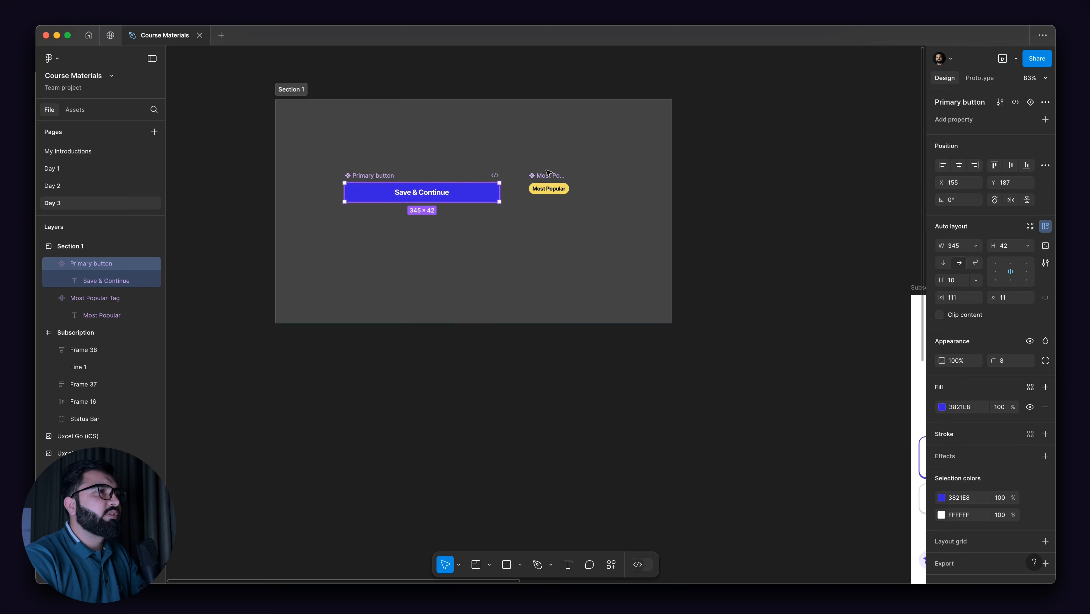
pyautogui.keyDown('shift'); pyautogui.click(549, 189); pyautogui.keyUp('shift')
pyautogui.moveTo(368, 177); pyautogui.dragTo(326, 139)
pyautogui.scroll(5, 325, 144)
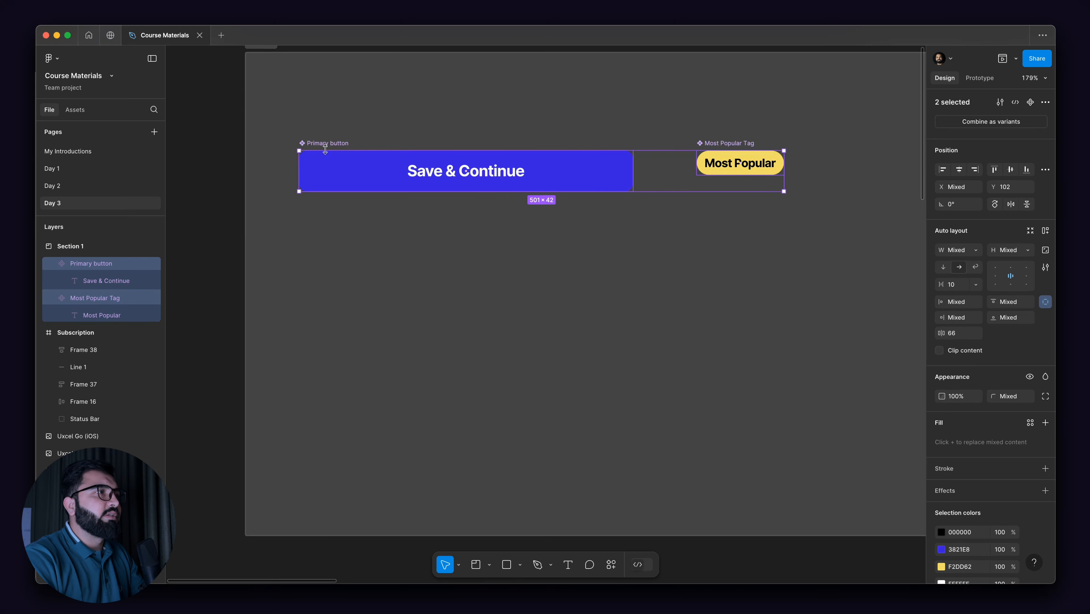
pyautogui.scroll(-5, 326, 148)
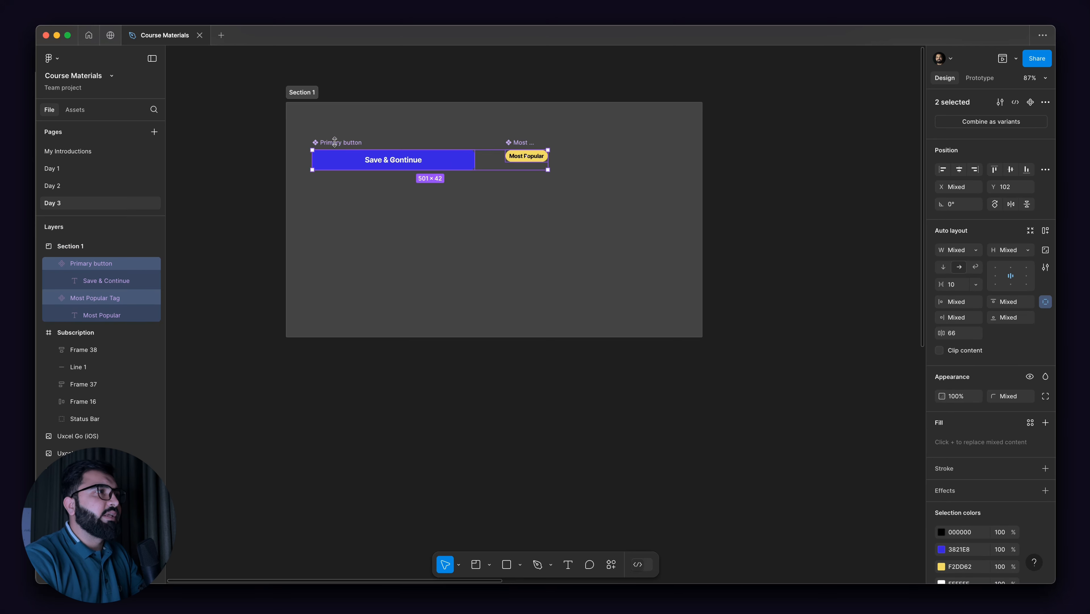
# - Rename the section to Components and move it beside the Subscription frame at X -1860, Y -406
pyautogui.doubleClick(303, 93)
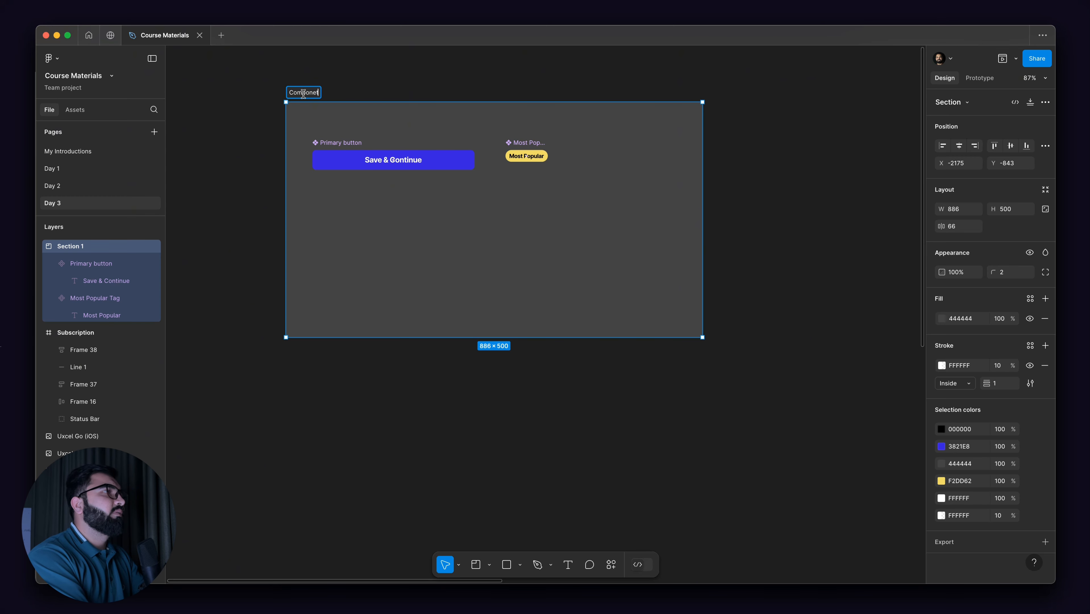
pyautogui.scroll(-5, 304, 95)
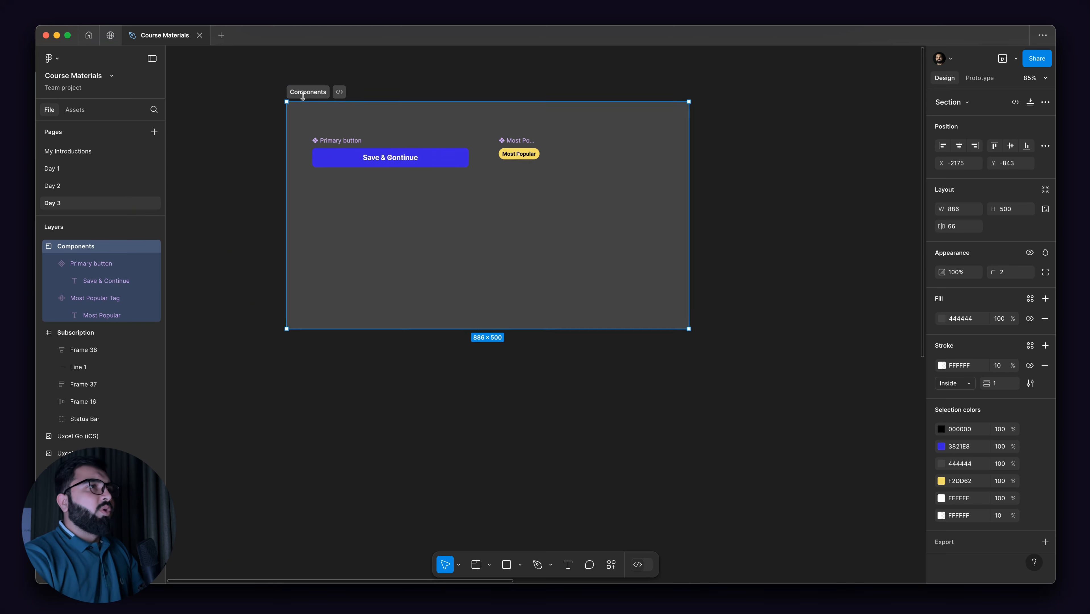
pyautogui.click(557, 233)
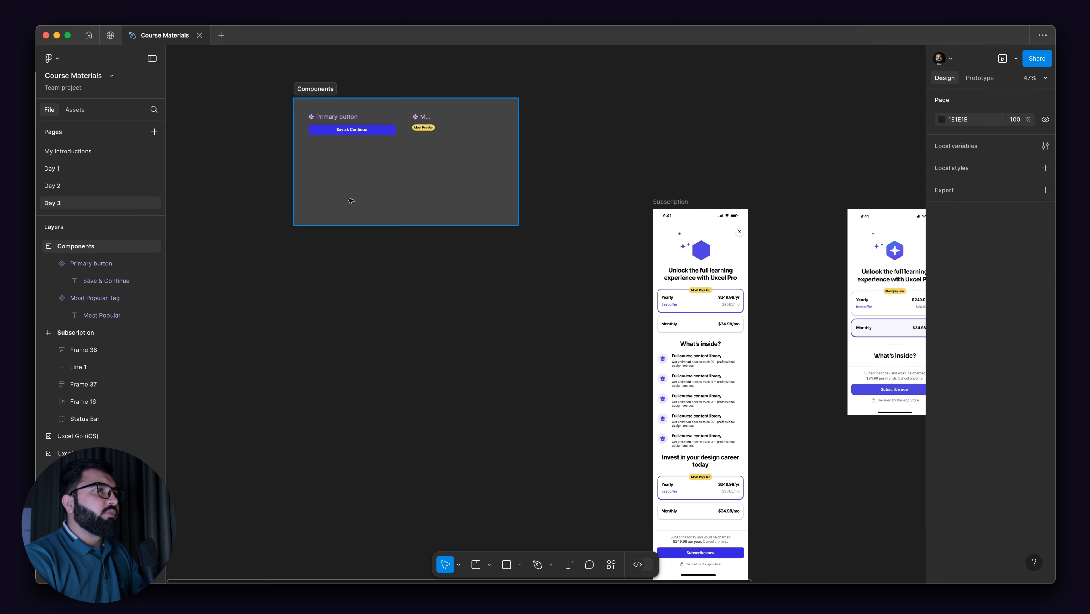
pyautogui.moveTo(329, 94); pyautogui.dragTo(404, 203)
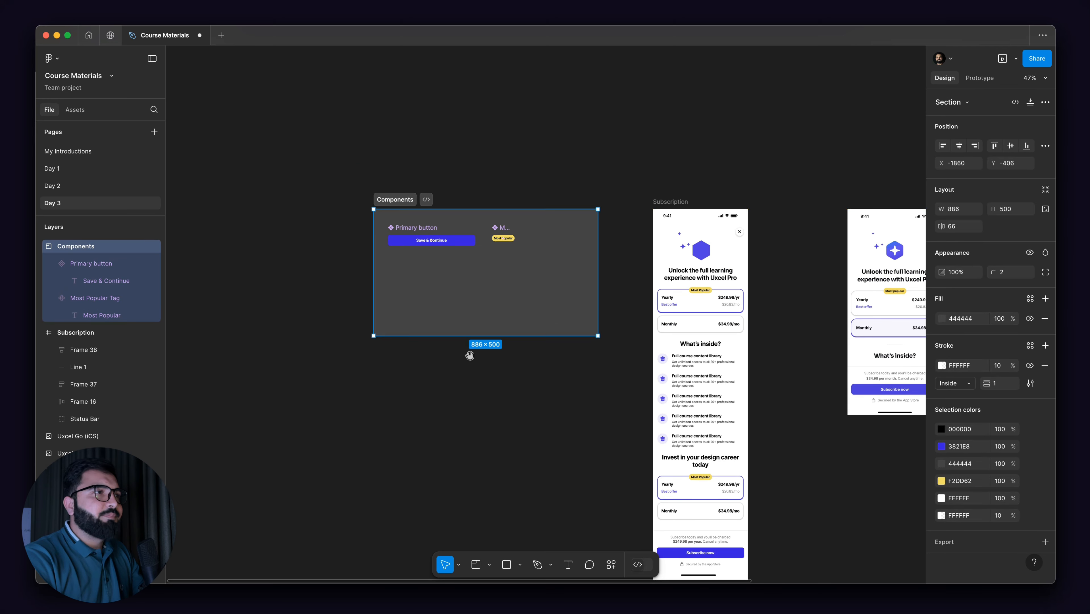
pyautogui.hscroll(10, 470, 358)
pyautogui.hscroll(2, 509, 265)
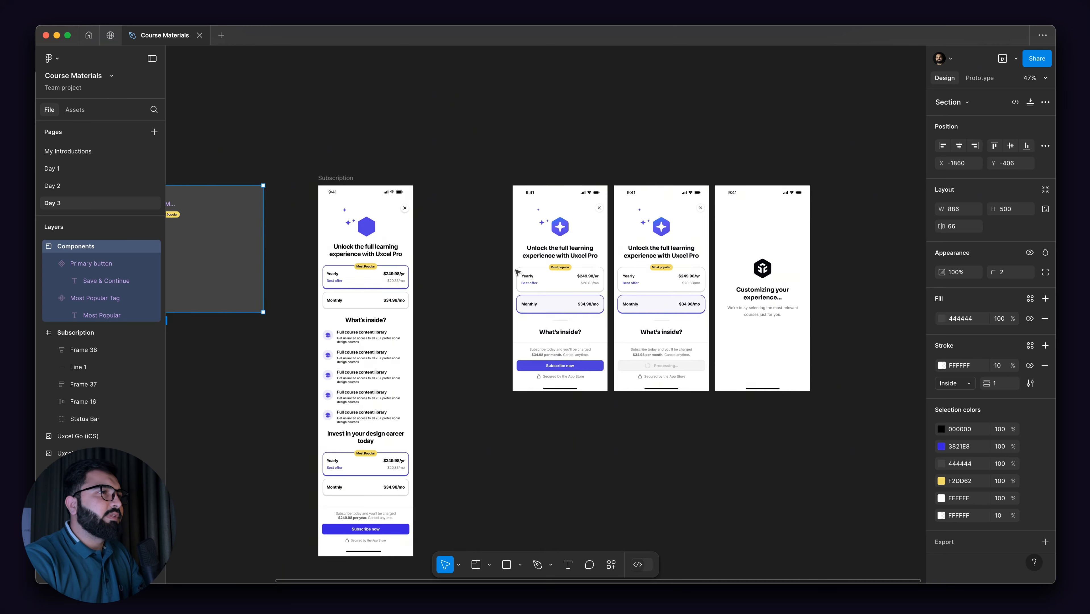
pyautogui.scroll(5, 512, 253)
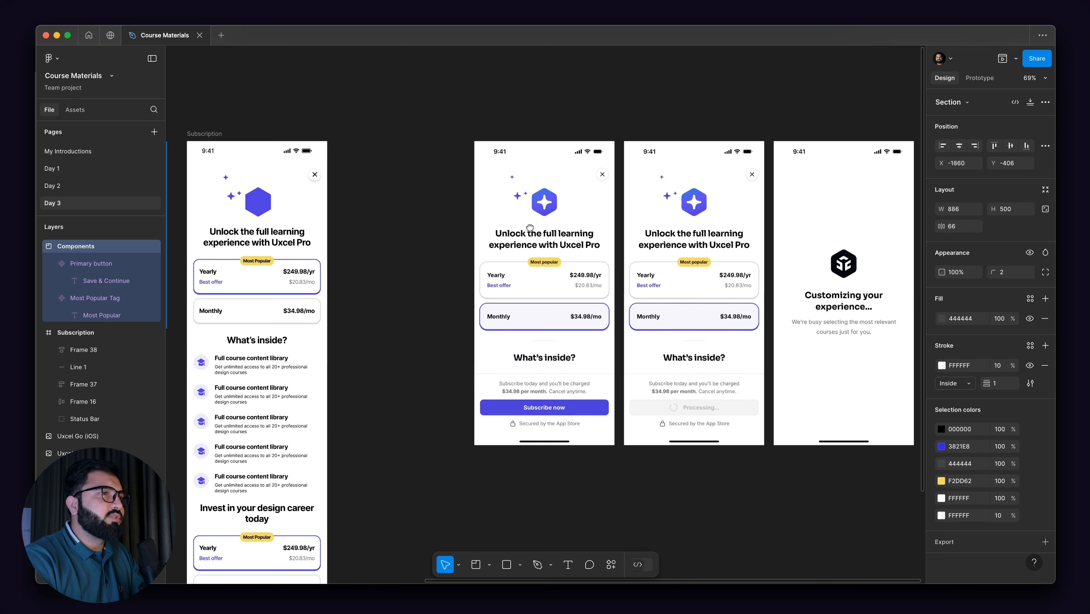
pyautogui.hscroll(-4, 506, 163)
pyautogui.scroll(-5, 506, 162)
pyautogui.keyDown('alt'); pyautogui.moveTo(395, 110); pyautogui.dragTo(482, 153); pyautogui.keyUp('alt')
pyautogui.press('super+z')
pyautogui.scroll(-1, 522, 144)
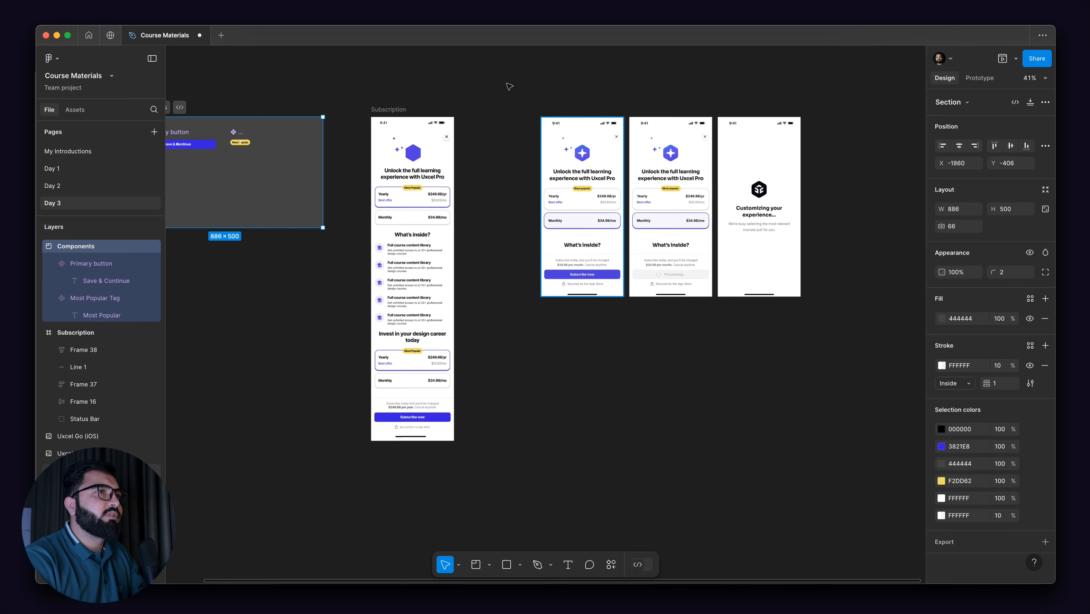
# - Move the three remaining reference screens farther from the Subscription frame, and place a duplicate of Subscription between them at X -307
pyautogui.moveTo(507, 84); pyautogui.dragTo(813, 310)
pyautogui.moveTo(799, 267); pyautogui.dragTo(905, 267)
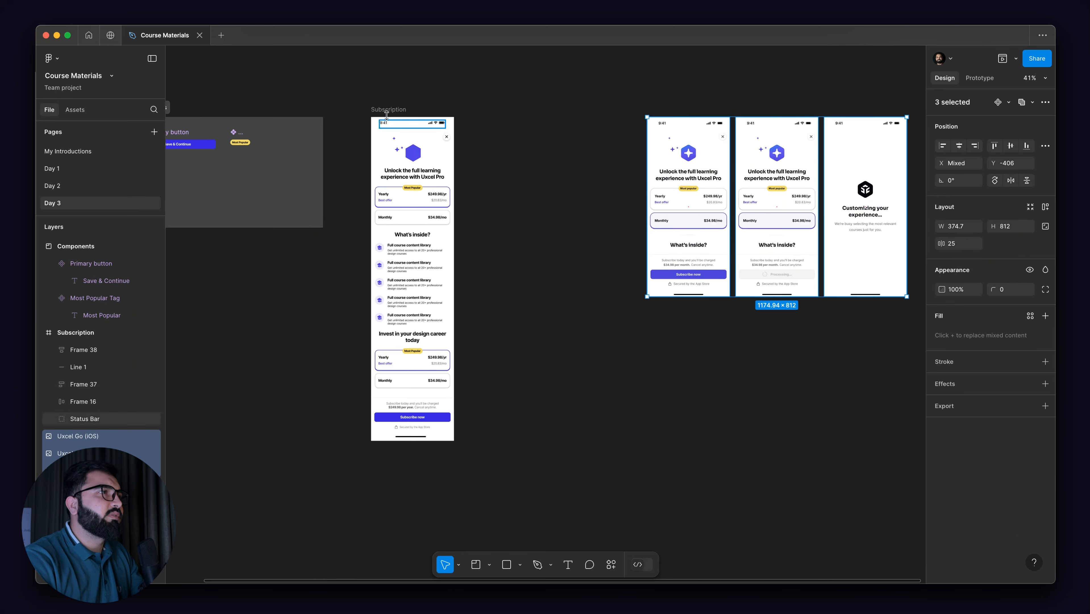
pyautogui.keyDown('alt'); pyautogui.moveTo(401, 119); pyautogui.dragTo(488, 122); pyautogui.keyUp('alt')
pyautogui.scroll(3, 527, 198)
pyautogui.moveTo(665, 276); pyautogui.dragTo(589, 280)
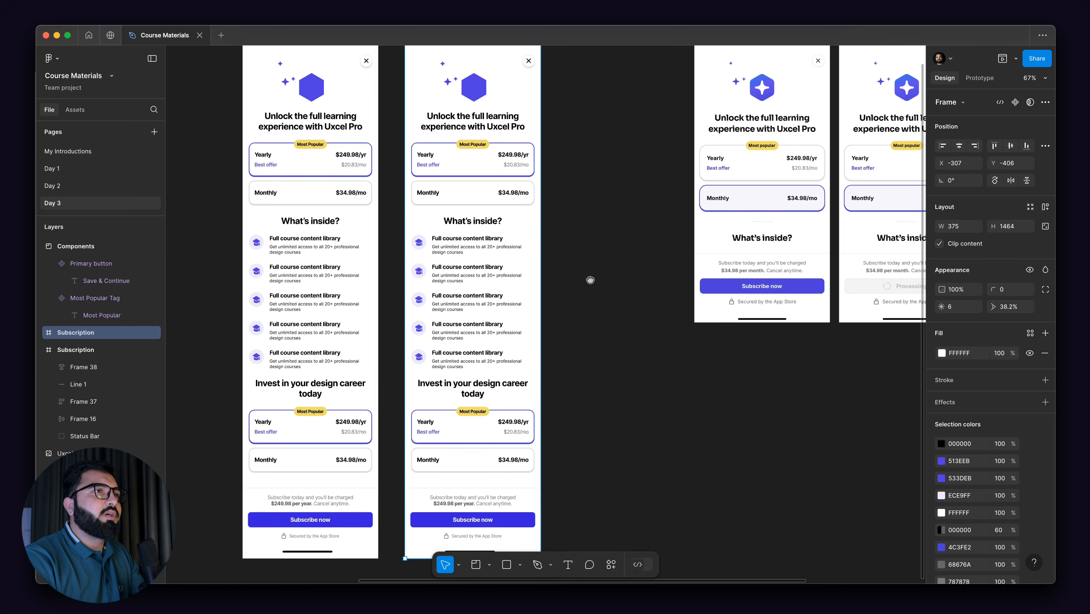
pyautogui.scroll(1, 736, 194)
pyautogui.scroll(-3, 735, 194)
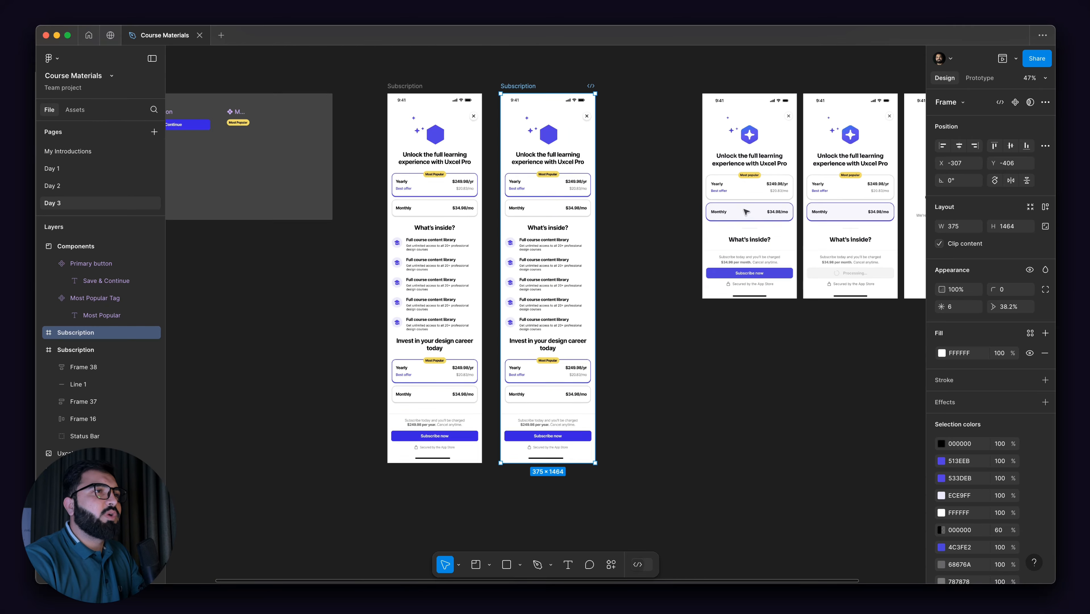
# - Delete the "Invest in your design career today" block from the duplicated Subscription screen
pyautogui.scroll(3, 744, 212)
pyautogui.scroll(2, 733, 252)
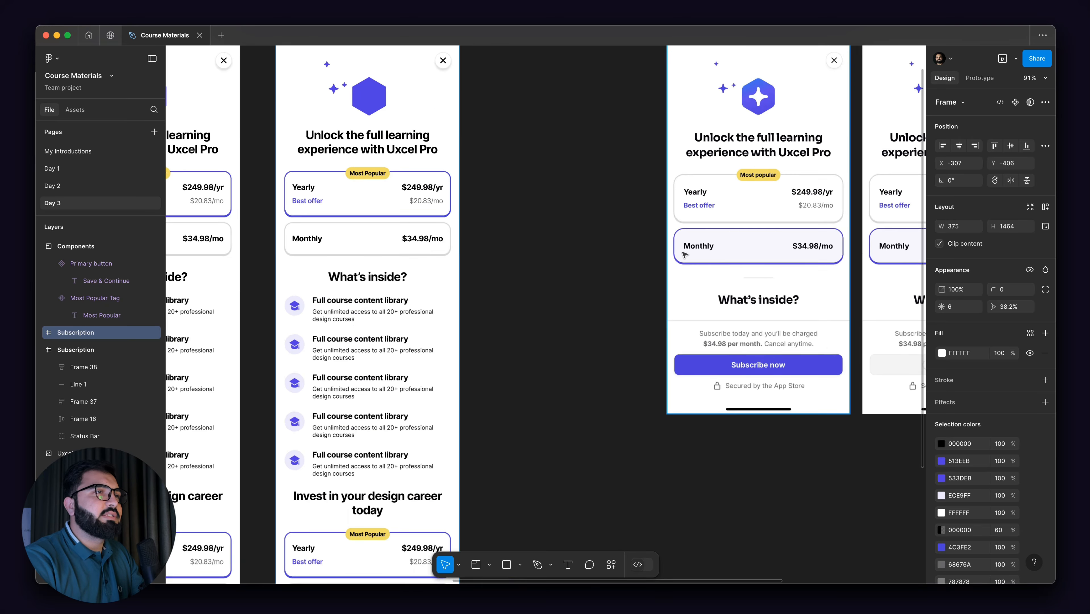
pyautogui.scroll(2, 708, 254)
pyautogui.scroll(-4, 705, 301)
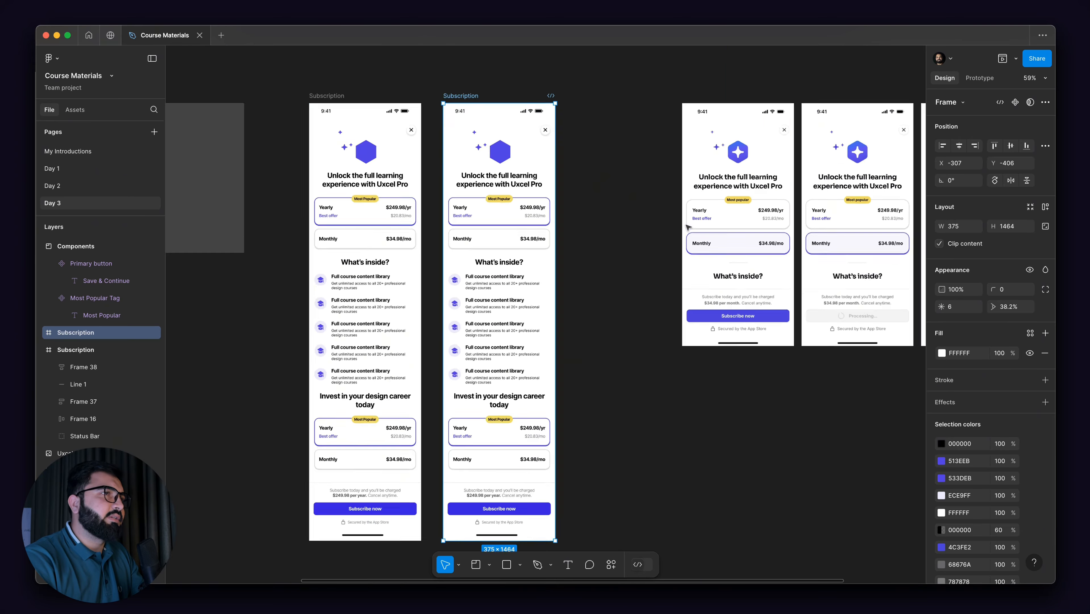
pyautogui.press('Escape')
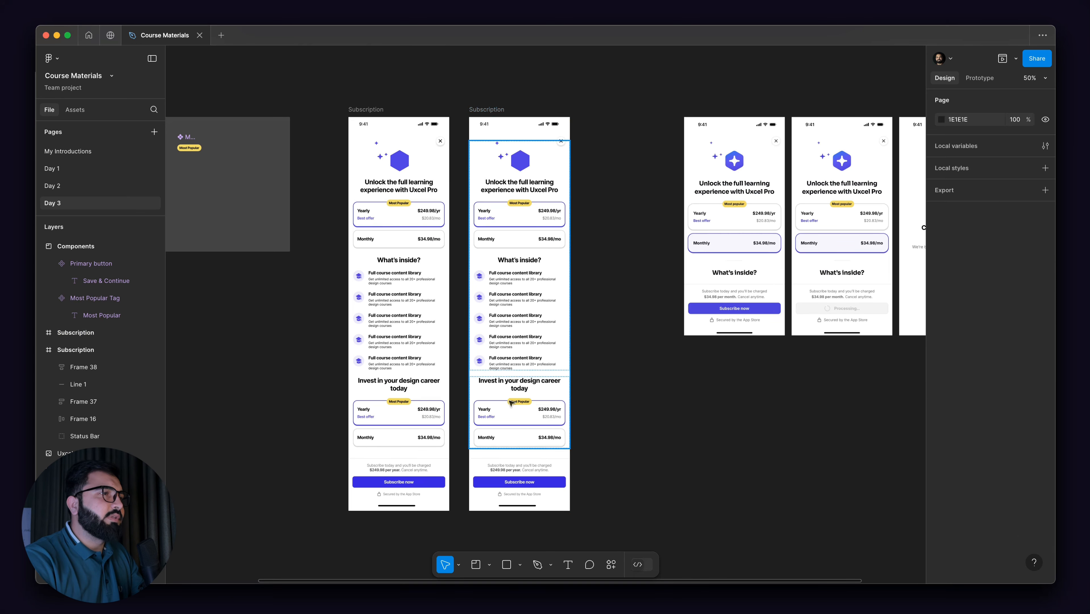
pyautogui.click(510, 403)
pyautogui.press('Delete')
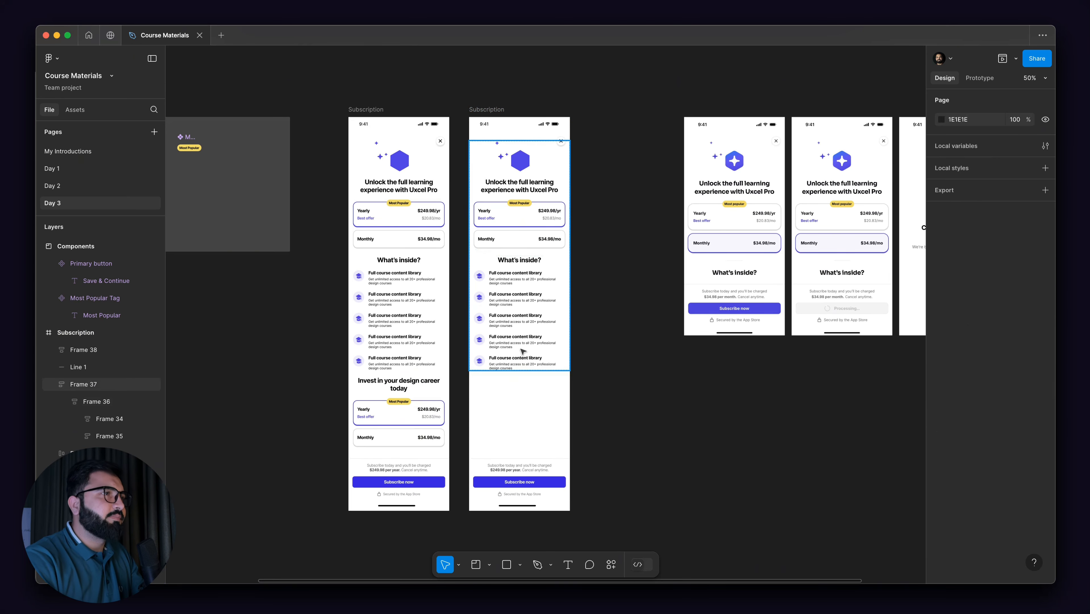
# - Move the subscribe block and home indicator line out of the duplicate screen, and wrap them in an auto layout named Bottom CTA
pyautogui.click(522, 481)
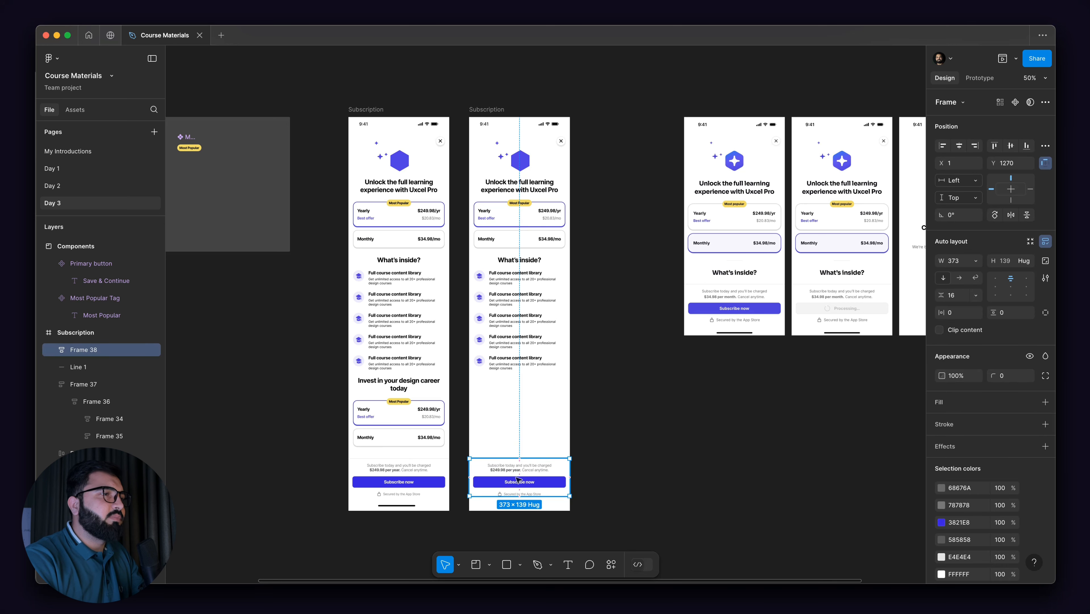
pyautogui.moveTo(652, 471); pyautogui.dragTo(653, 469)
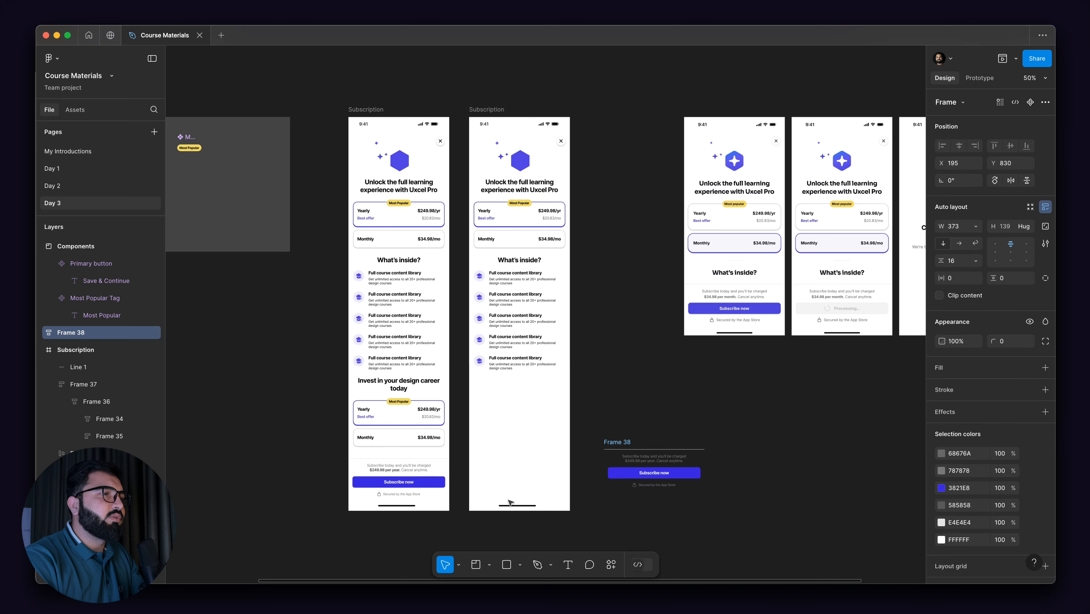
pyautogui.press('super+z')
pyautogui.keyDown('shift'); pyautogui.click(529, 507); pyautogui.keyUp('shift')
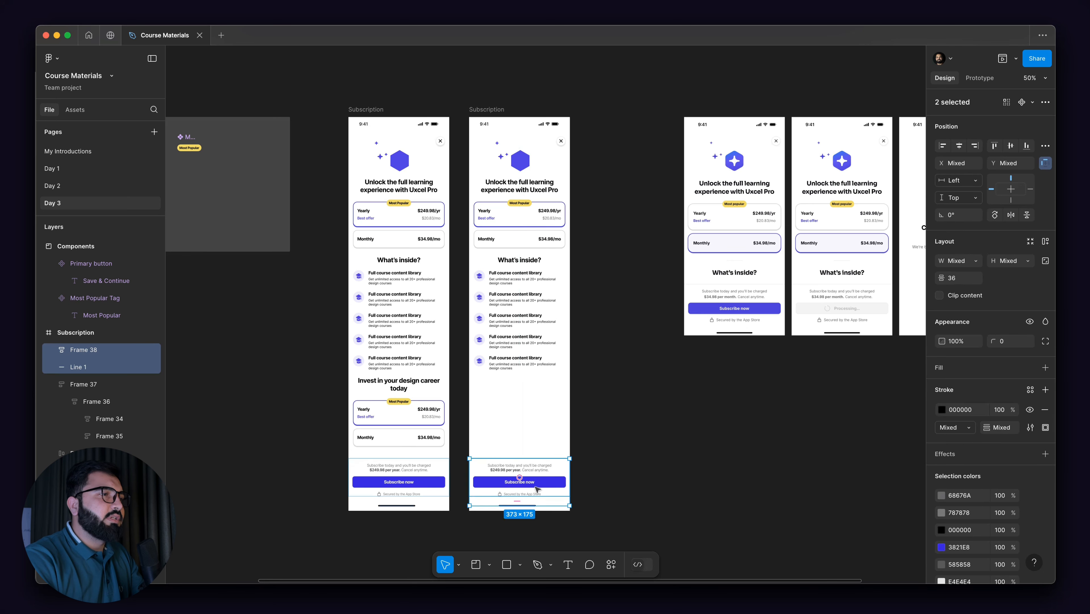
pyautogui.moveTo(520, 482); pyautogui.dragTo(653, 481)
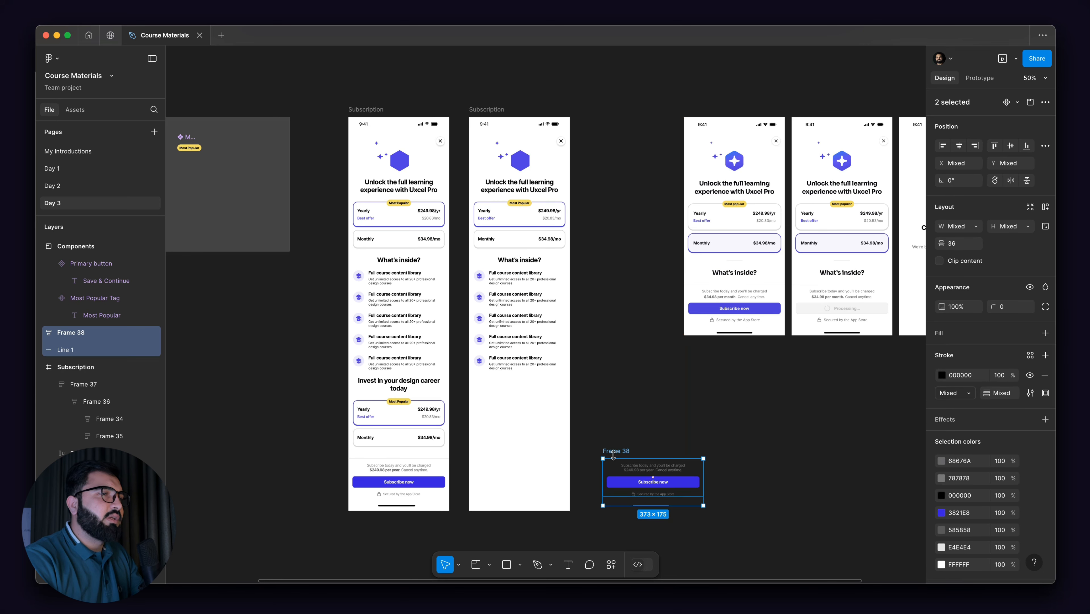
pyautogui.hotkey('shift', 'a')
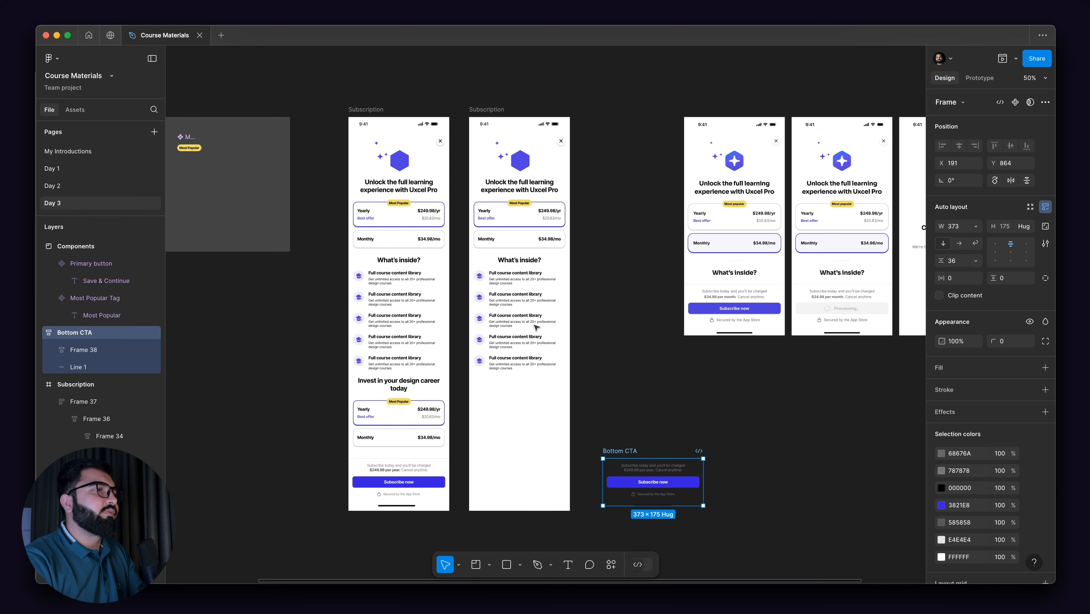
# - Shorten the duplicated Subscription frame to a height of 812, keeping its top edge in place
pyautogui.click(525, 498)
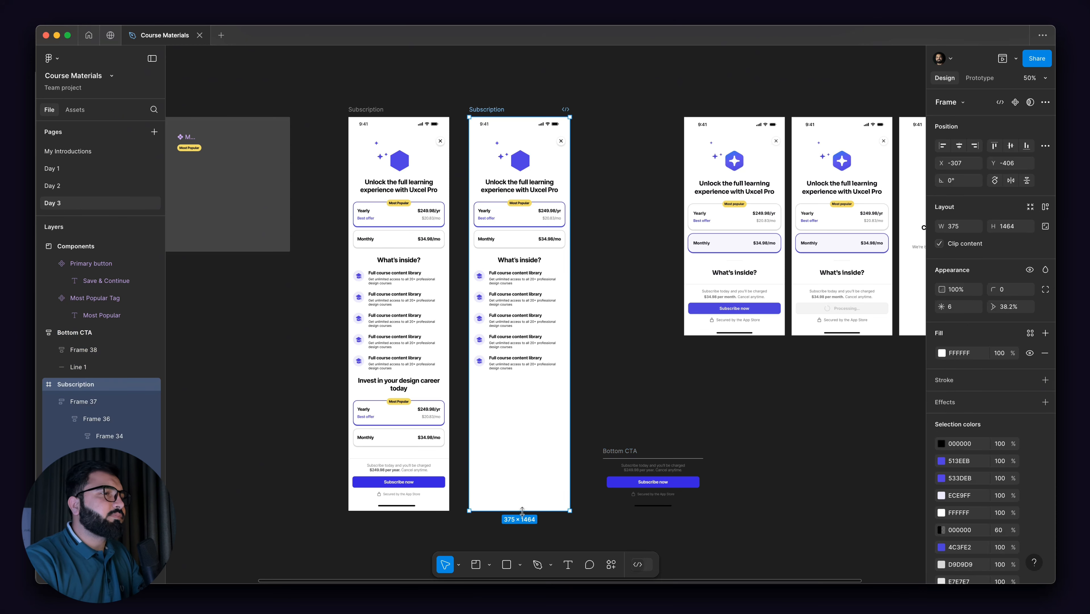
pyautogui.moveTo(540, 331); pyautogui.dragTo(543, 337)
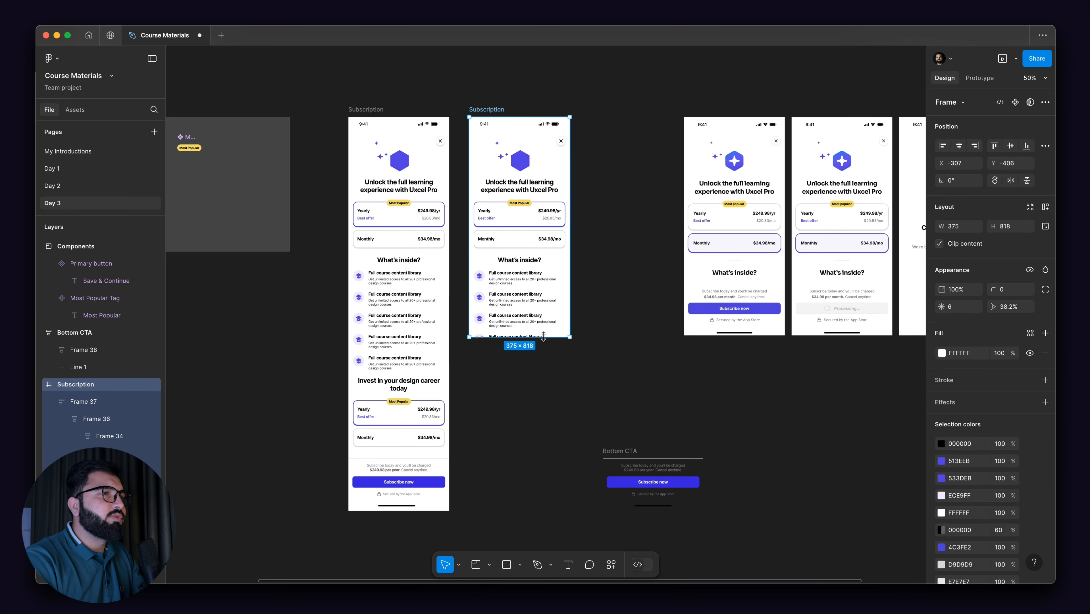
pyautogui.scroll(5, 554, 262)
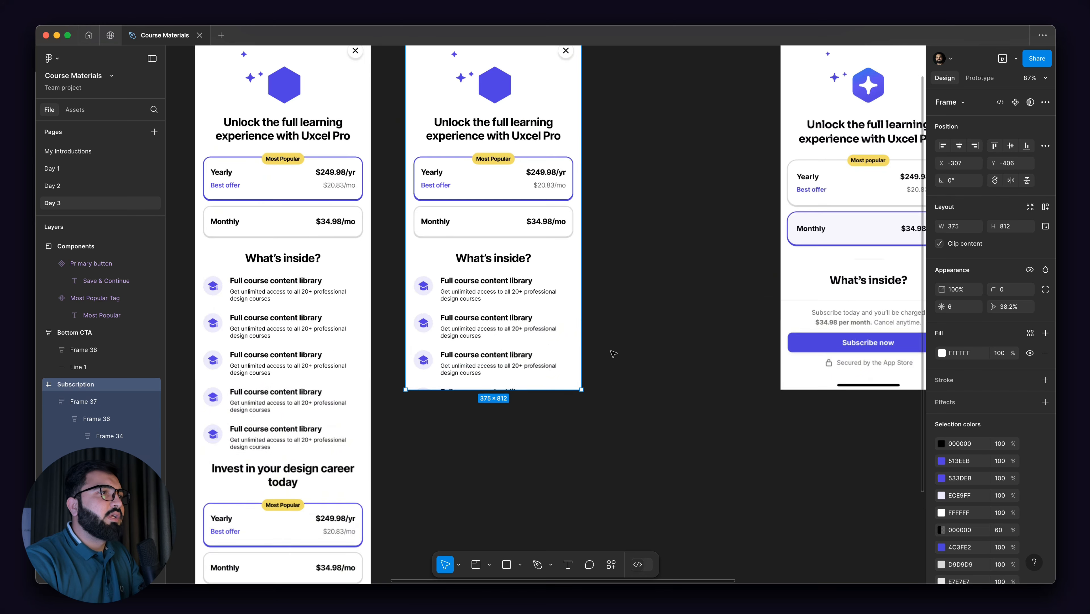
pyautogui.click(613, 353)
# - Nest Bottom CTA in the shortened Subscription frame with Ignore auto layout on, overlaying the course list at X -73.5, Y -105
pyautogui.scroll(-5, 613, 350)
pyautogui.moveTo(536, 330); pyautogui.dragTo(512, 351)
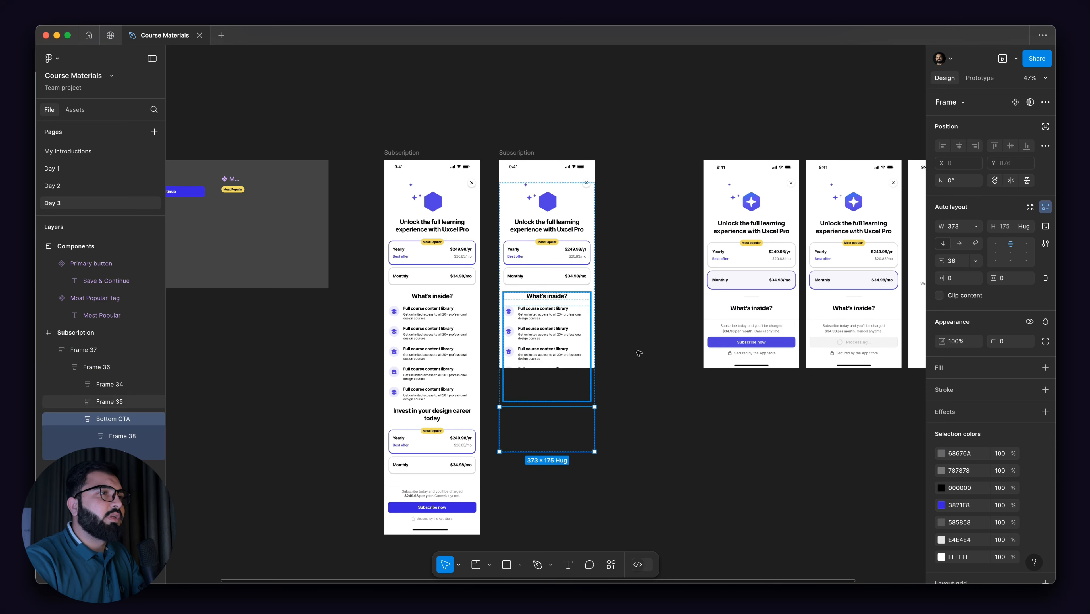
pyautogui.click(1045, 127)
pyautogui.scroll(2, 534, 390)
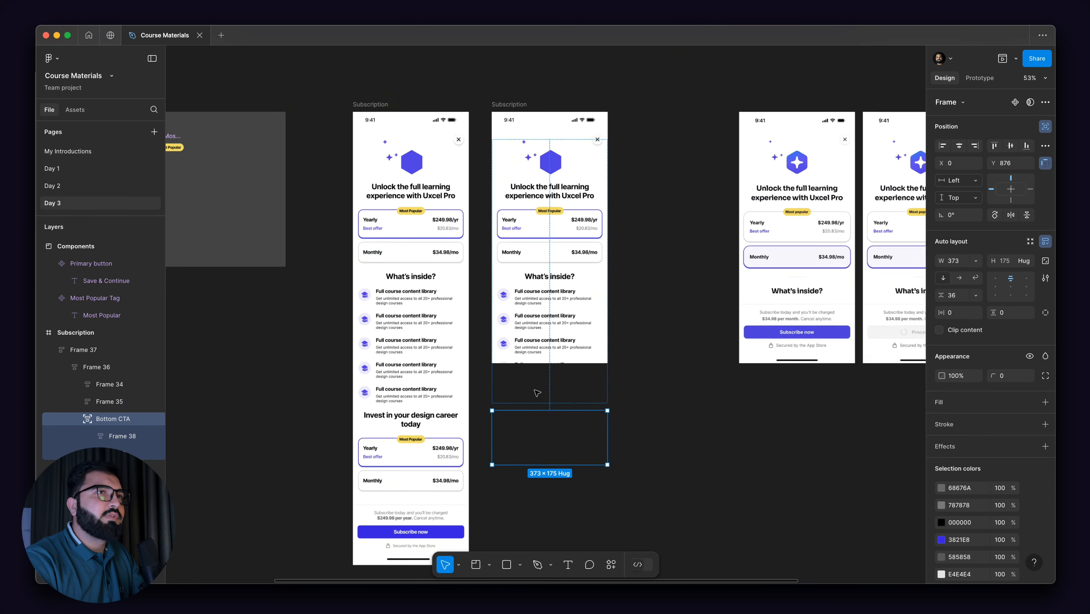
pyautogui.scroll(4, 537, 393)
pyautogui.moveTo(544, 461); pyautogui.dragTo(544, 299)
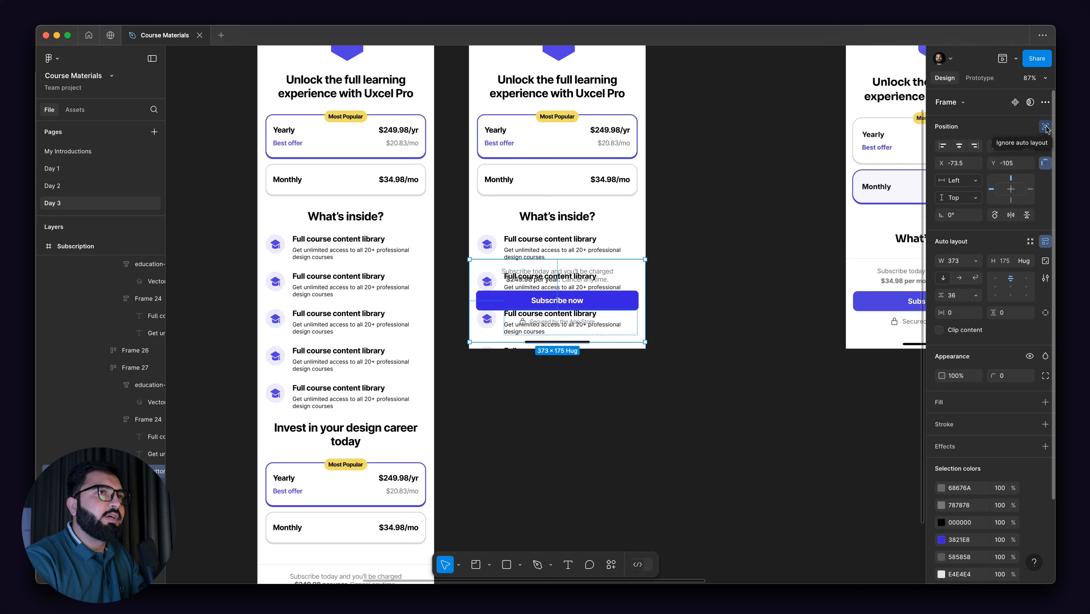
# - Align Bottom CTA with the left edge of the Subscription screen at X -75.5, Y -111
pyautogui.scroll(5, 499, 302)
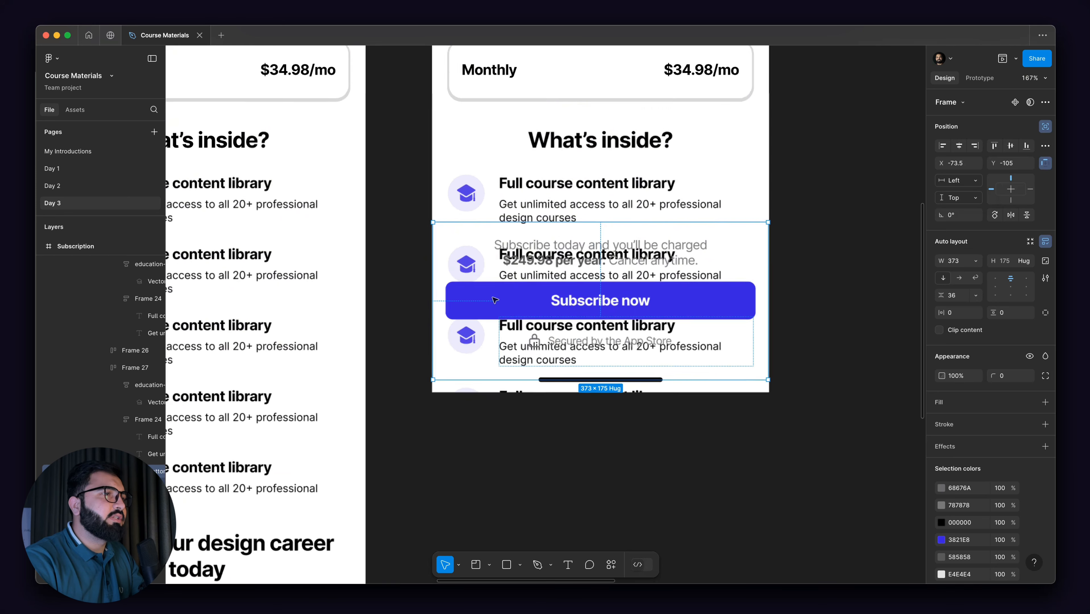
pyautogui.moveTo(493, 302); pyautogui.dragTo(471, 295)
pyautogui.press('Left')
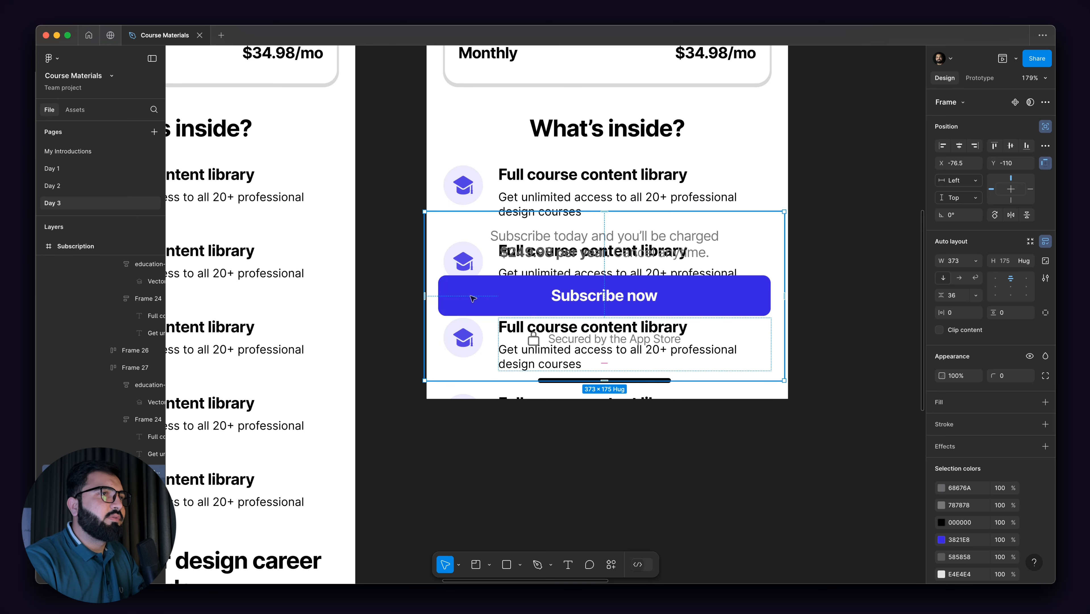
pyautogui.press('Right')
pyautogui.press('Right')
pyautogui.press('Right')
pyautogui.press('Right')
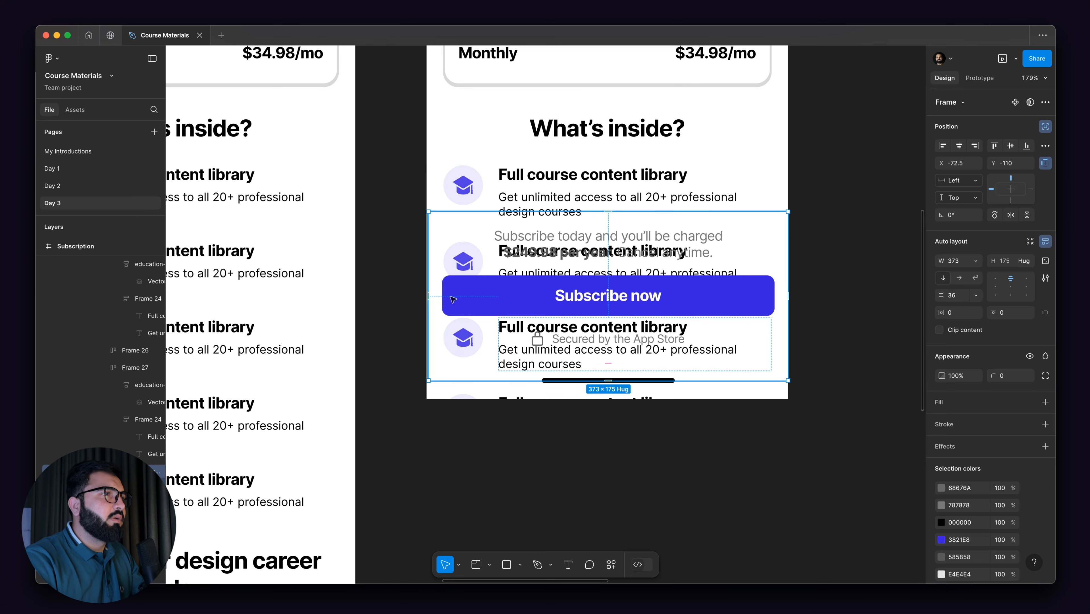
pyautogui.moveTo(456, 300); pyautogui.dragTo(508, 293)
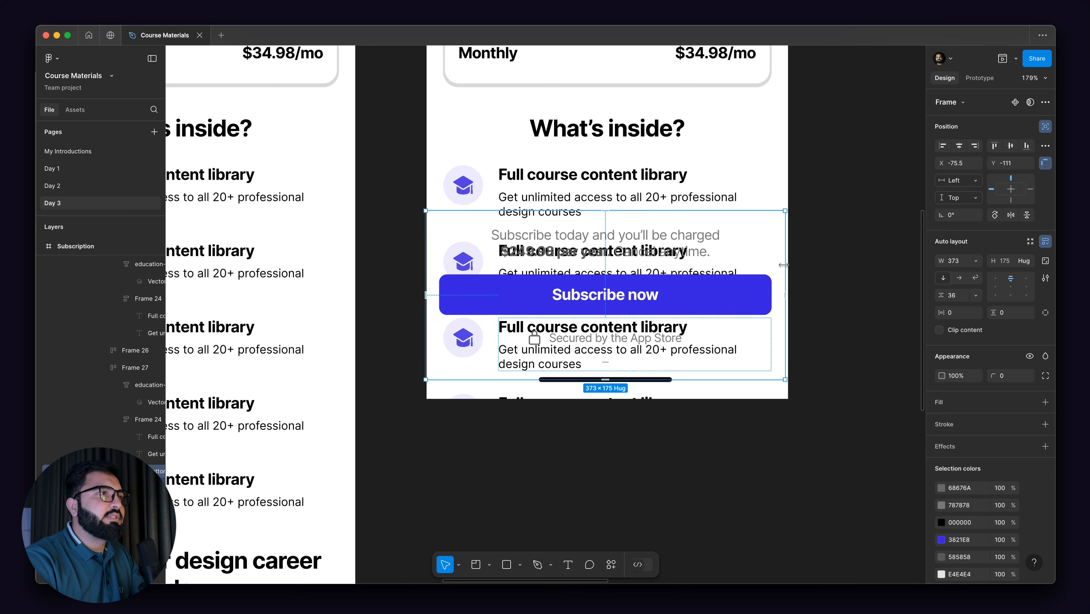
# - Resize Bottom CTA to 376 × 185 and give it a white FFFFFF fill that covers the list behind it
pyautogui.moveTo(788, 265); pyautogui.dragTo(791, 265)
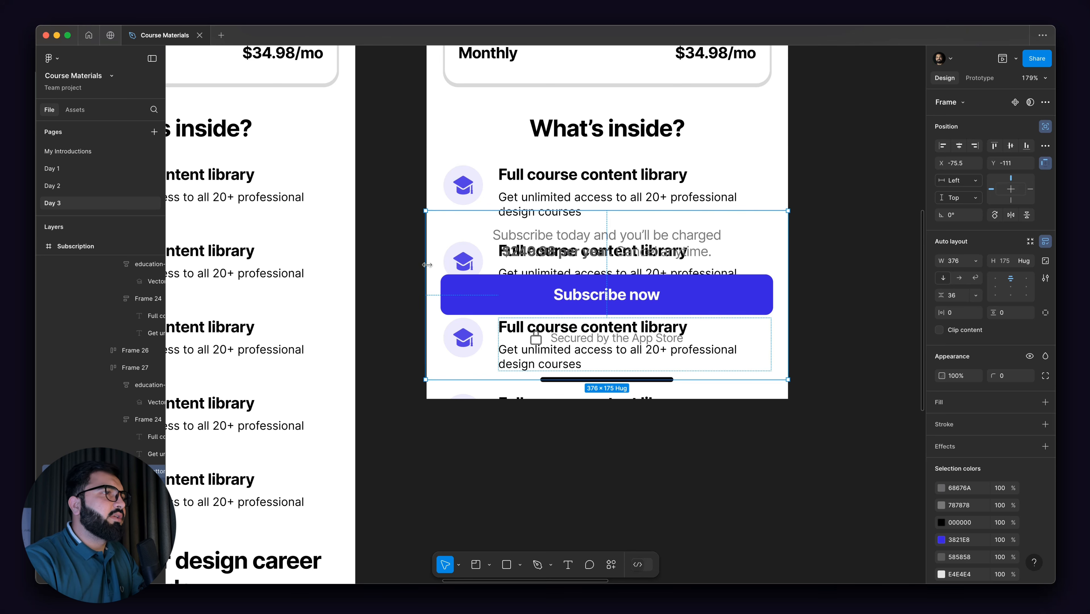
pyautogui.moveTo(425, 265); pyautogui.dragTo(427, 265)
pyautogui.press('super+z')
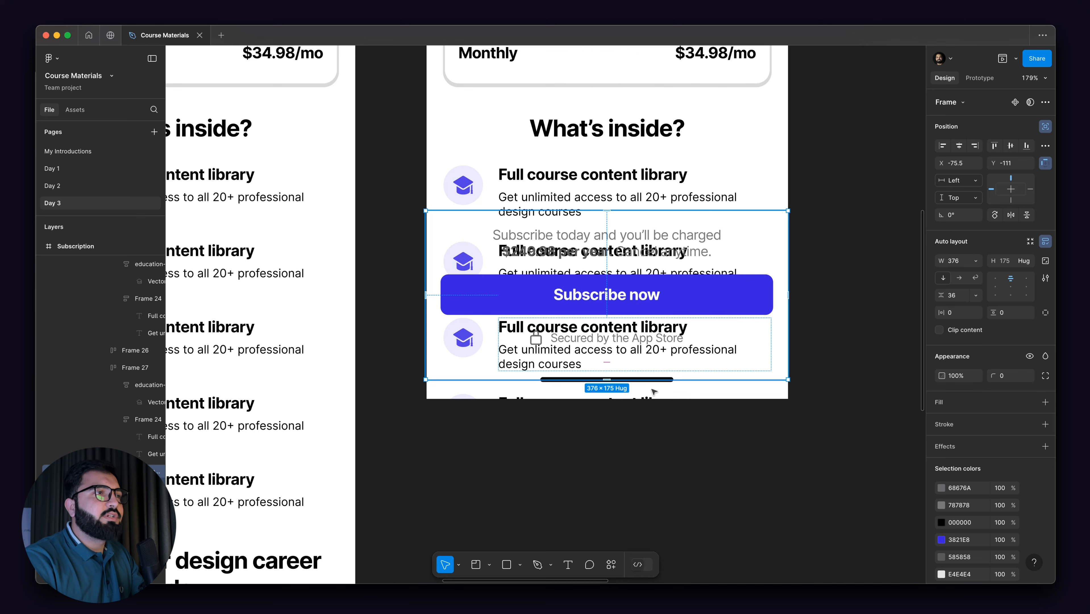
pyautogui.moveTo(666, 379); pyautogui.dragTo(666, 389)
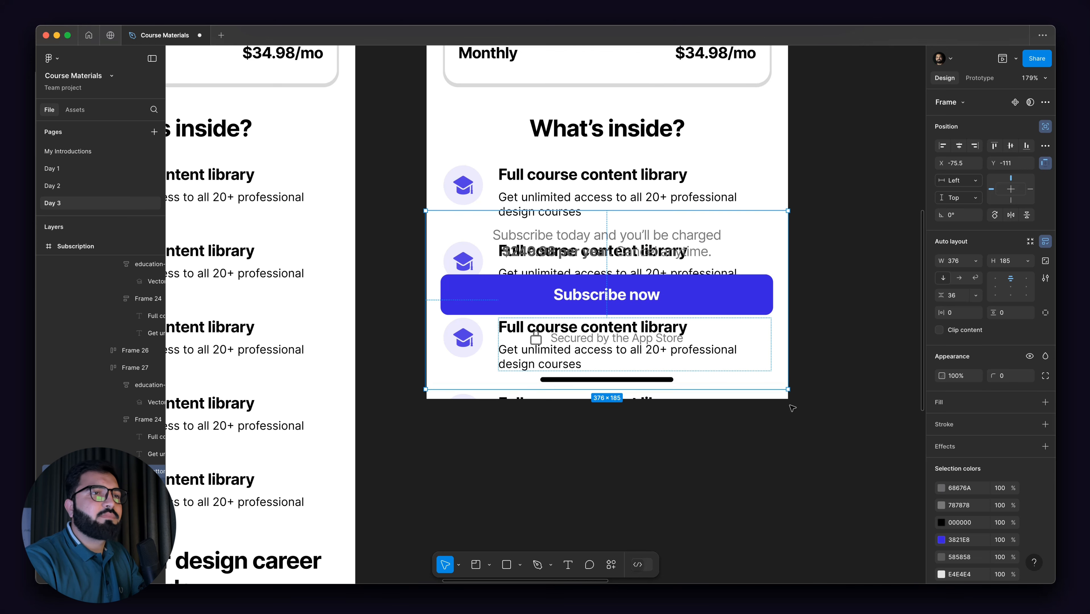
pyautogui.click(1045, 402)
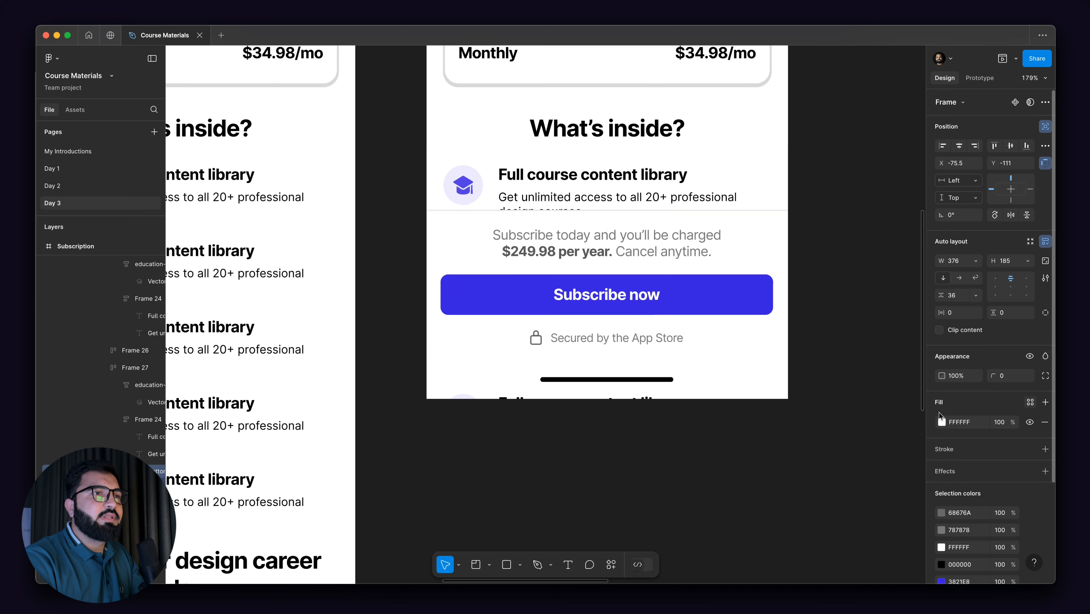
# - Move Bottom CTA down to the bottom edge of the Subscription screen, at Y -96
pyautogui.moveTo(662, 267); pyautogui.dragTo(671, 282)
pyautogui.scroll(2, 672, 264)
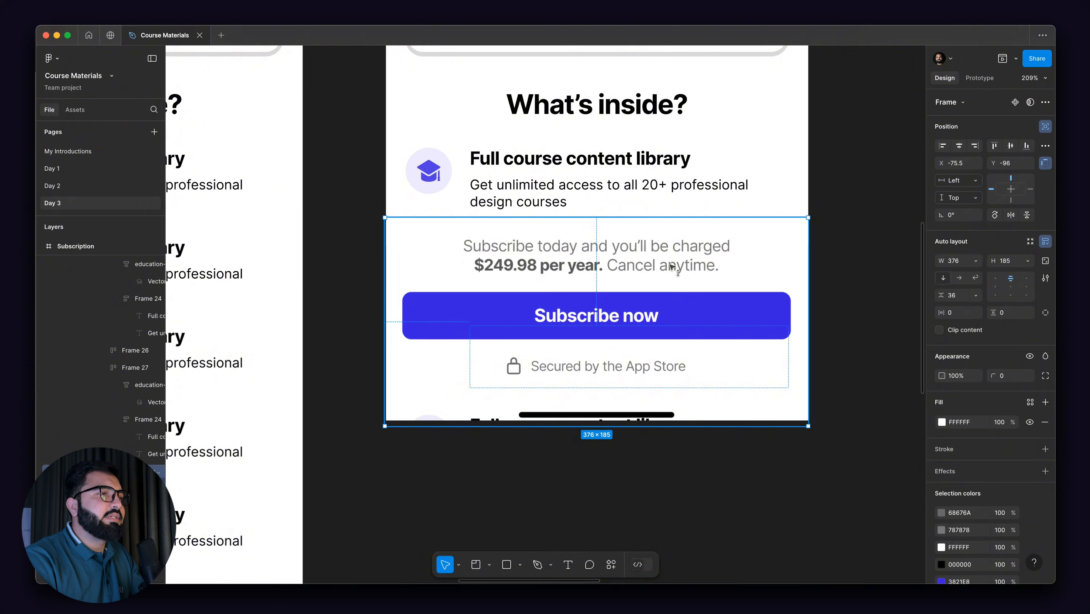
pyautogui.click(669, 272)
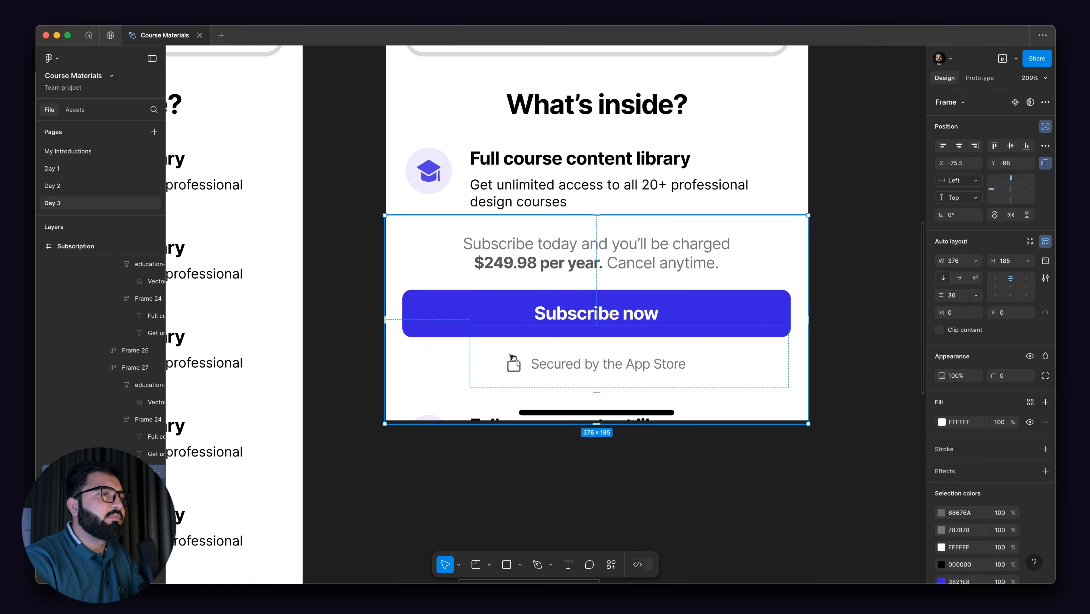
pyautogui.press('Down')
pyautogui.press('Down')
# - Try to clip the screen's main content frame, Frame 37, to a height of 720
pyautogui.click(400, 185)
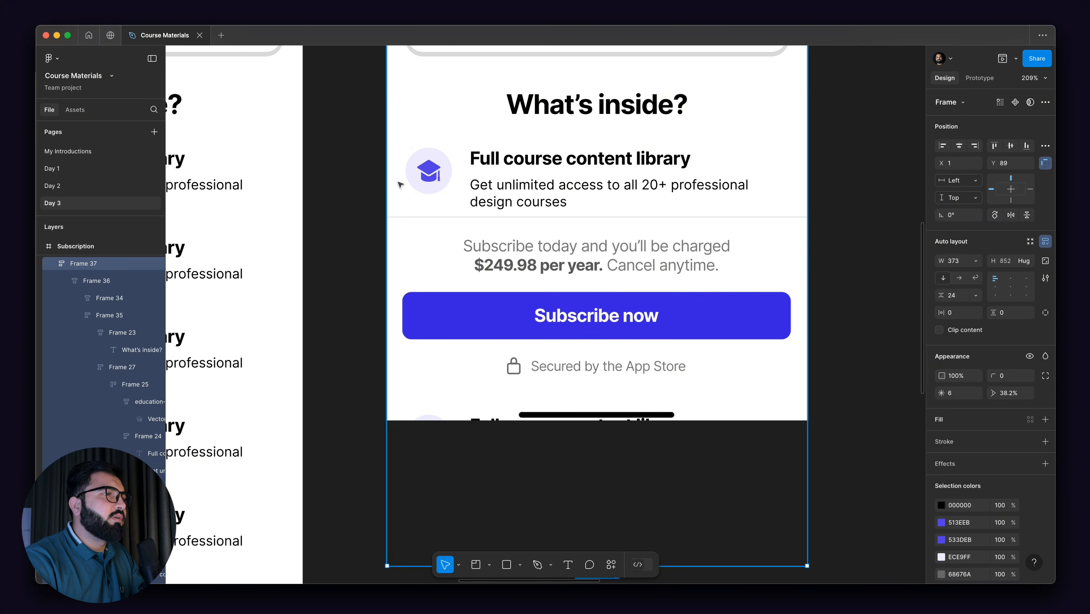
pyautogui.click(709, 409)
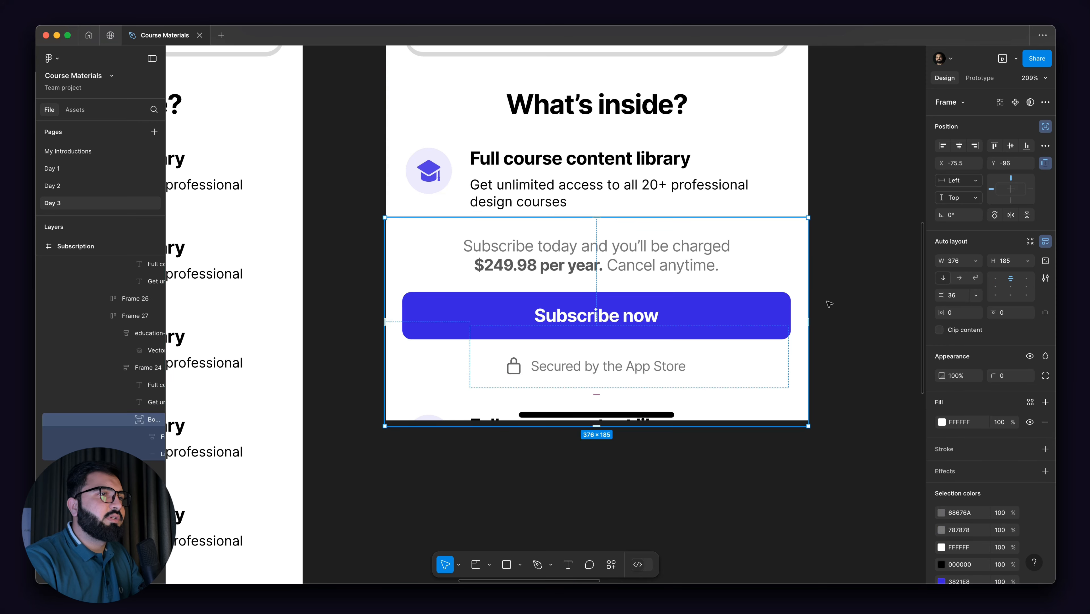
pyautogui.scroll(4, 475, 430)
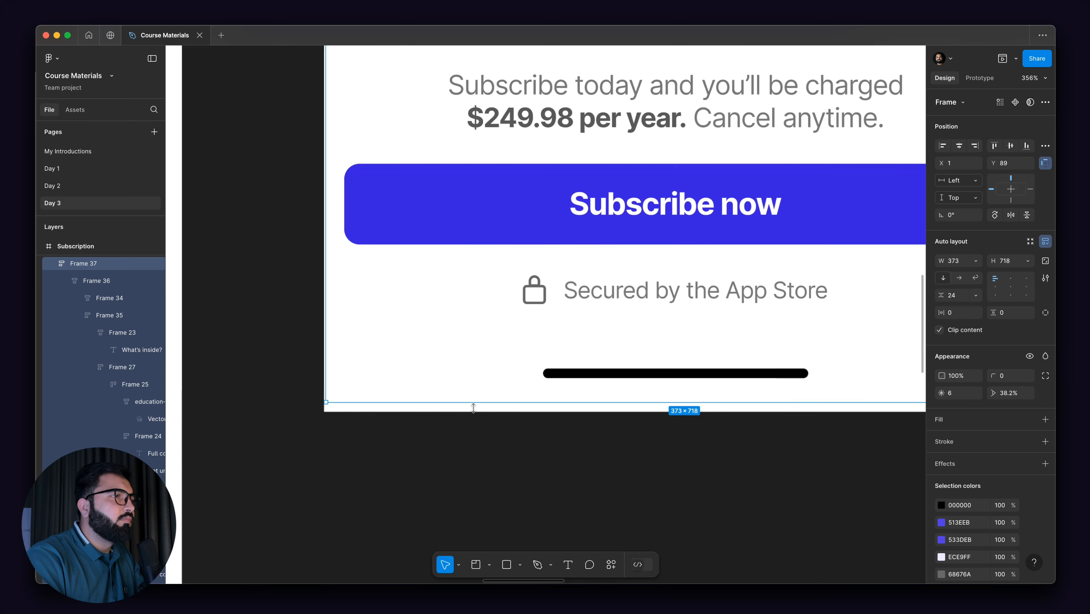
pyautogui.moveTo(474, 405); pyautogui.dragTo(474, 406)
pyautogui.scroll(-1, 476, 413)
pyautogui.scroll(-5, 606, 479)
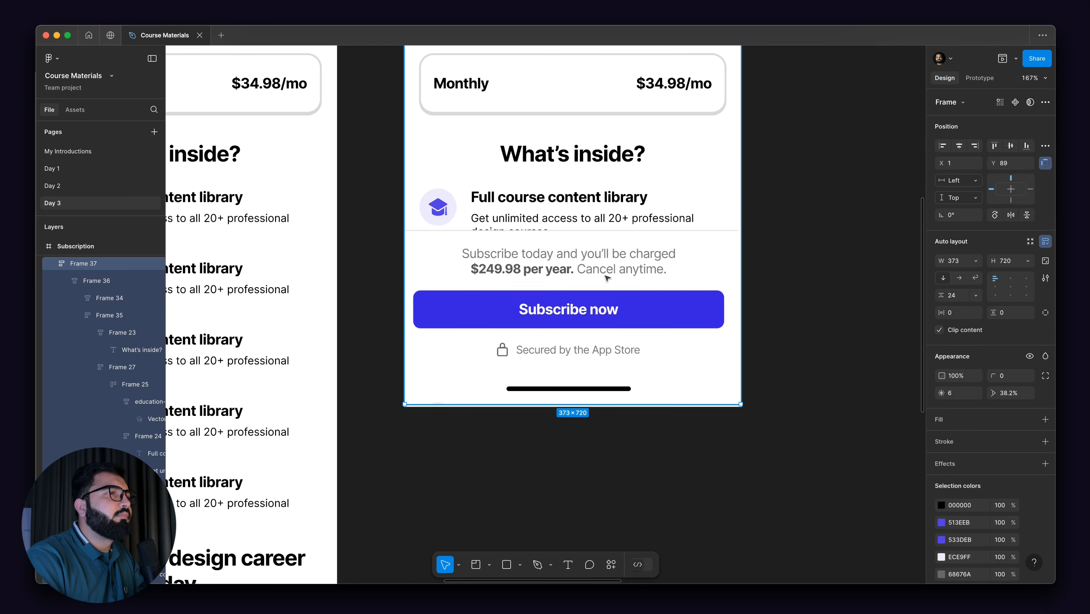
# - Make Bottom CTA 187 high and reposition it against the screen's bottom edge at X -77.5, Y -104
pyautogui.doubleClick(607, 277)
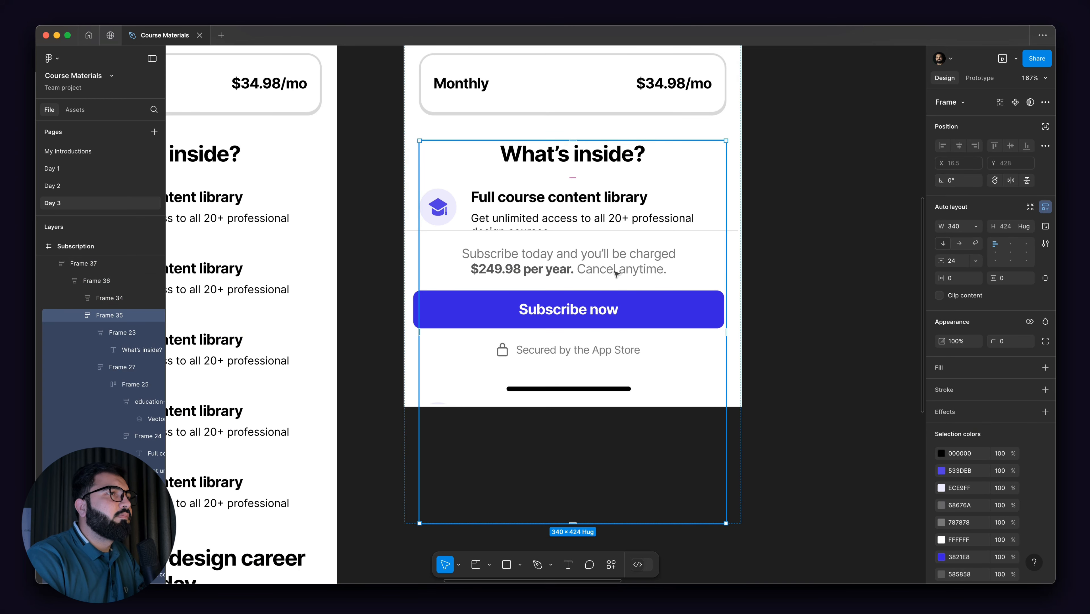
pyautogui.click(737, 252)
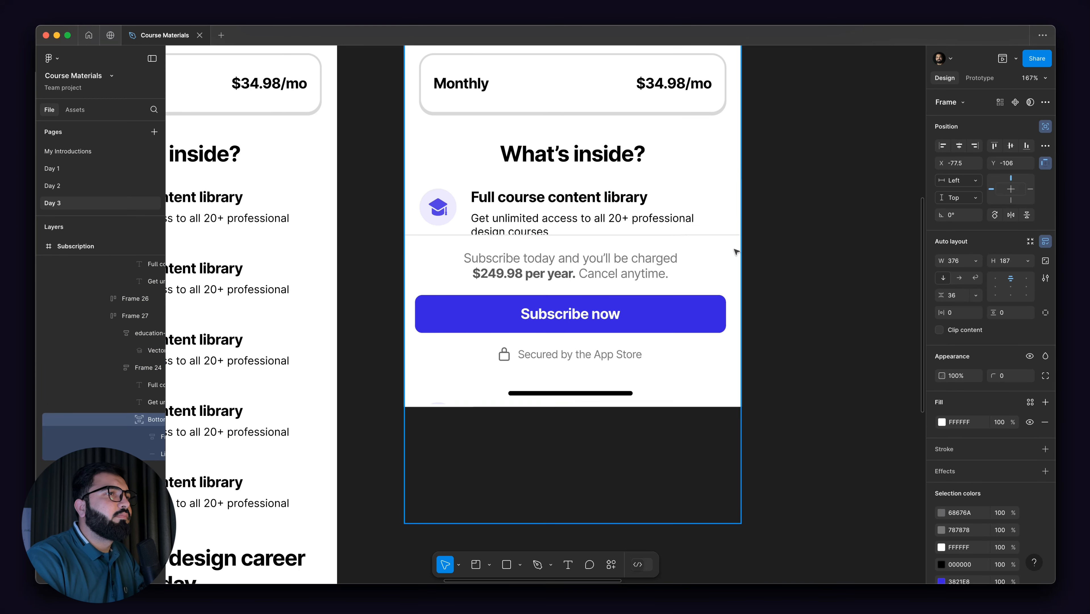
pyautogui.moveTo(736, 252); pyautogui.dragTo(736, 254)
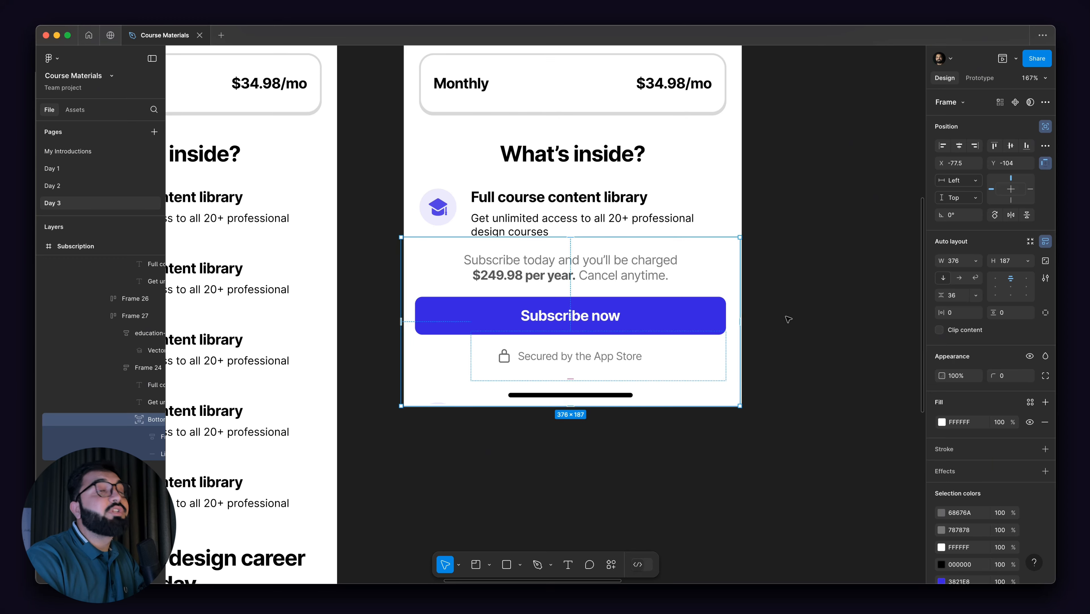
pyautogui.scroll(-5, 592, 275)
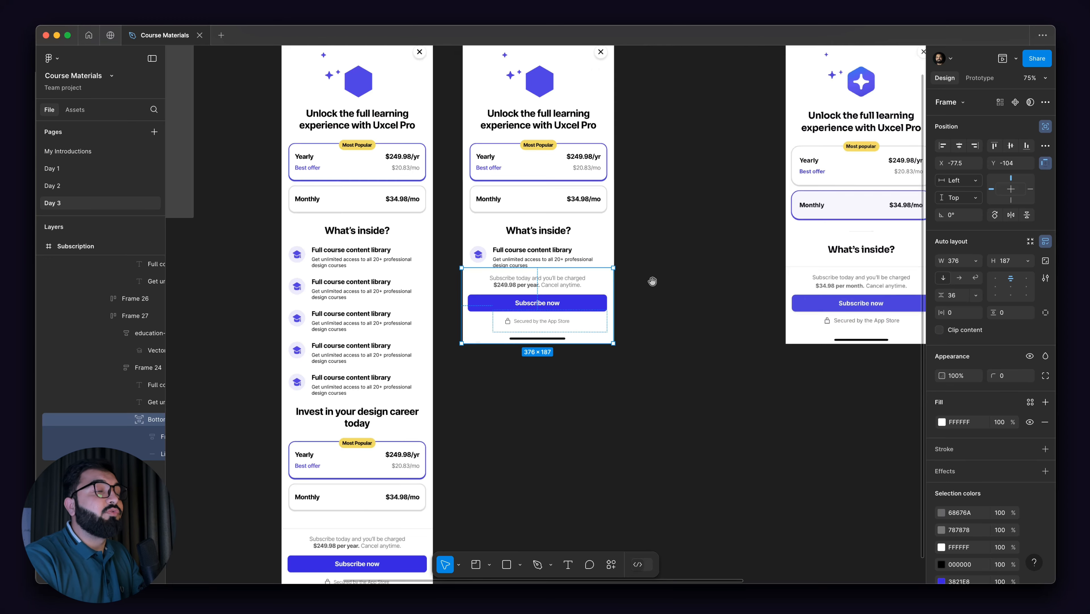
pyautogui.scroll(5, 505, 361)
pyautogui.click(685, 289)
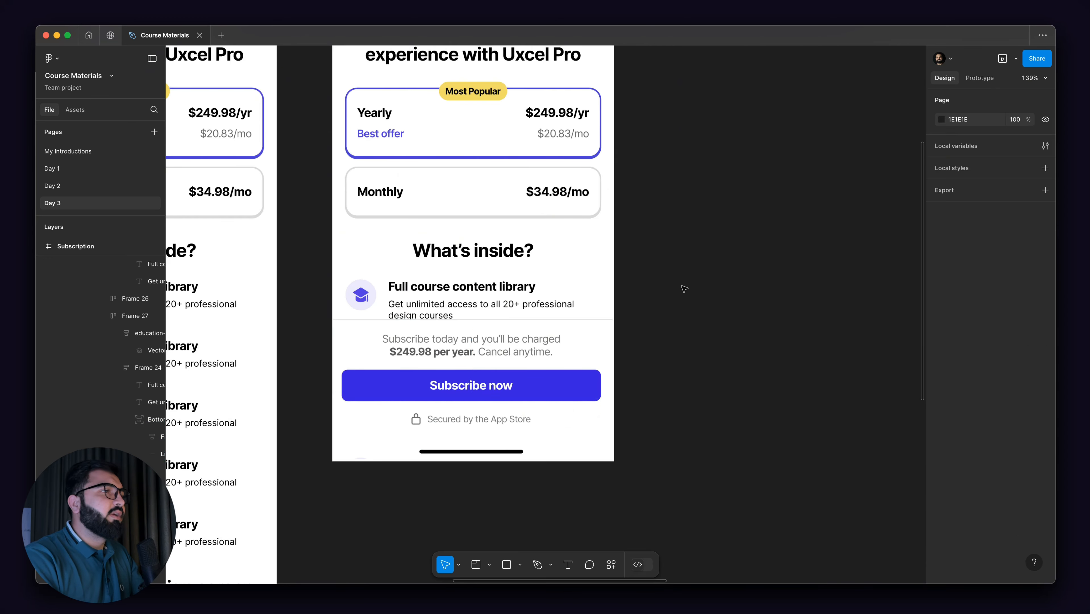
pyautogui.moveTo(687, 267); pyautogui.dragTo(503, 358)
pyautogui.scroll(-2, 553, 285)
pyautogui.scroll(-1, 547, 281)
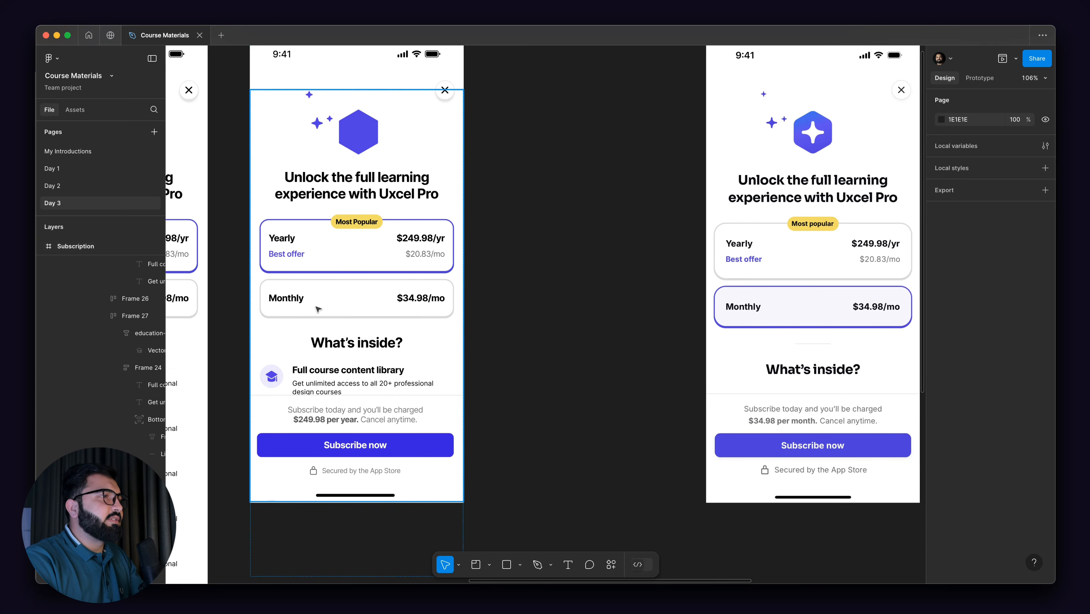
# - Copy the properties of the highlighted Yearly plan card on the shortened Subscription screen
pyautogui.scroll(5, 320, 308)
pyautogui.hscroll(-5, 330, 293)
pyautogui.scroll(1, 330, 294)
pyautogui.click(565, 264)
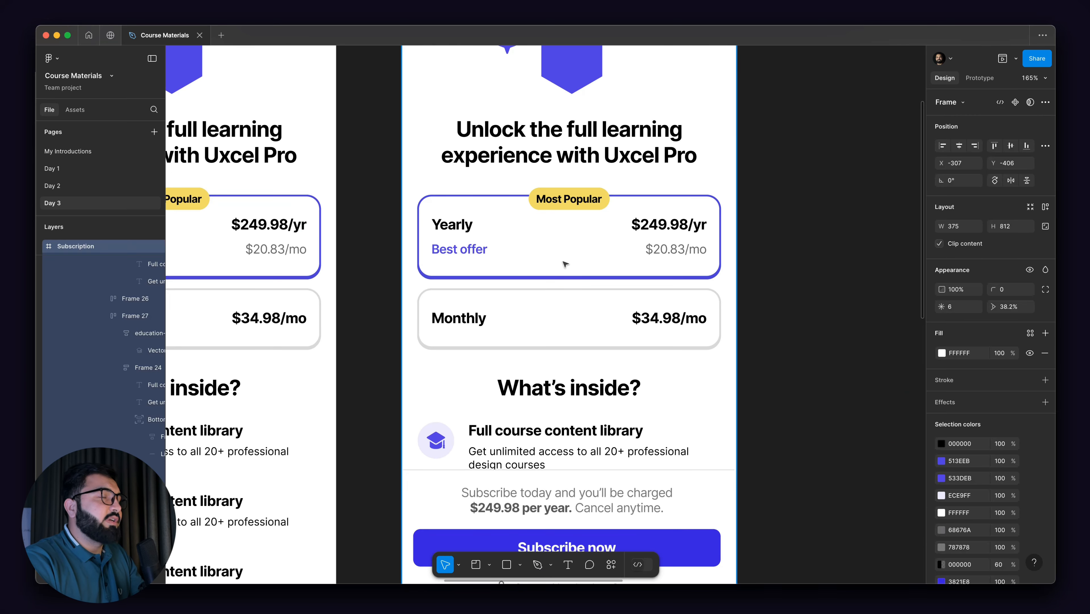
pyautogui.scroll(-4, 457, 251)
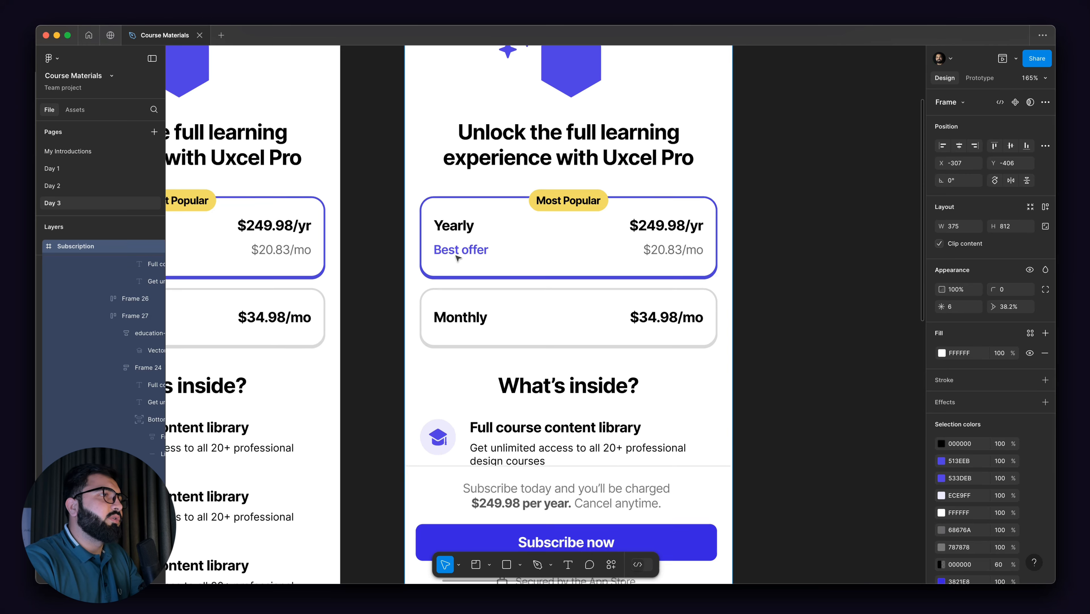
pyautogui.click(499, 242)
pyautogui.click(500, 241)
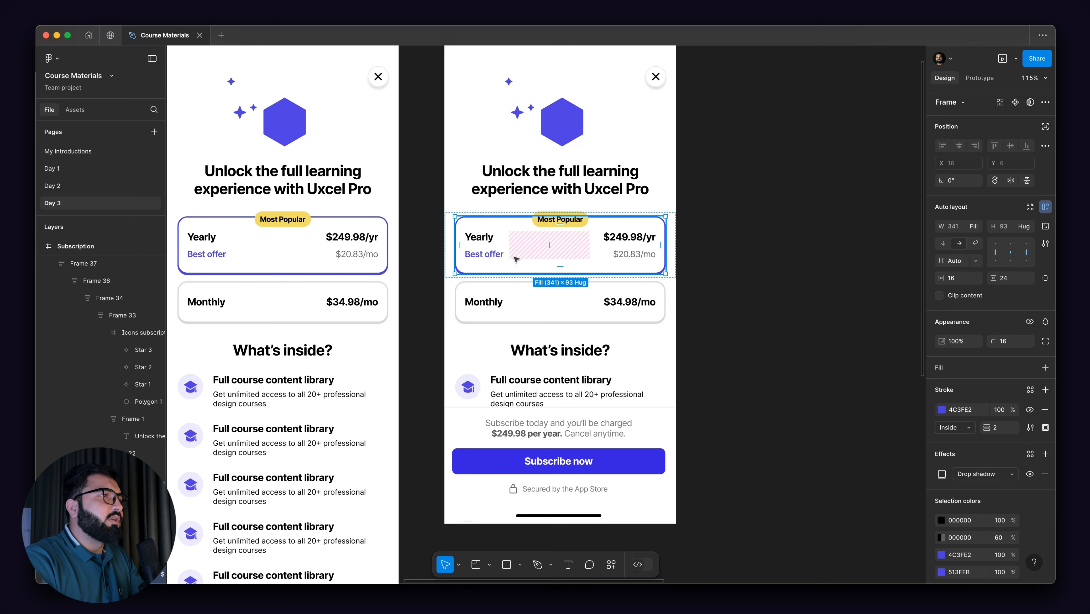
pyautogui.rightClick(514, 271)
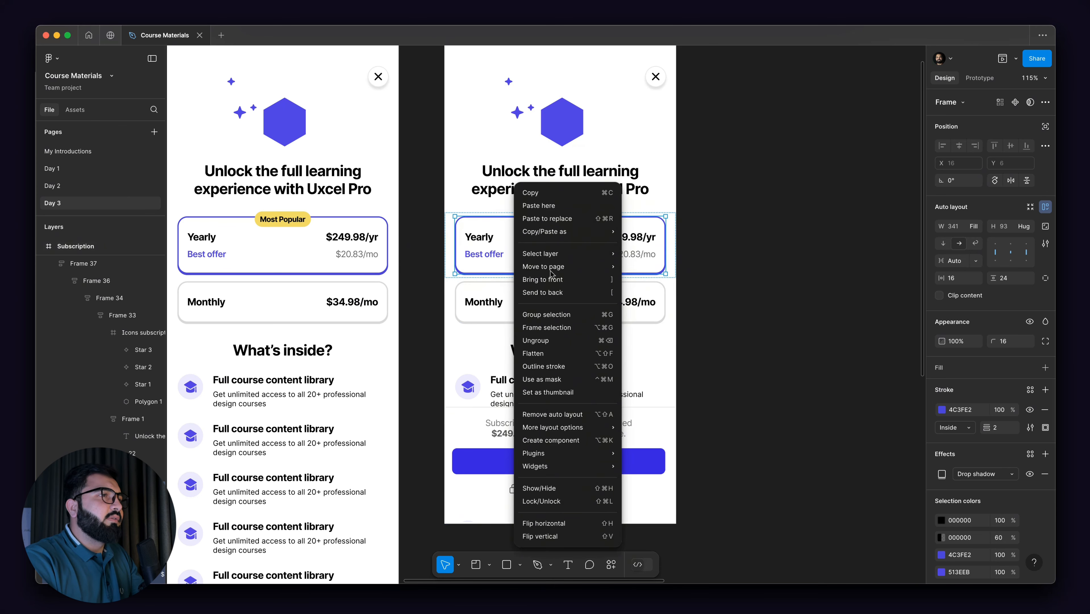
pyautogui.moveTo(618, 239)
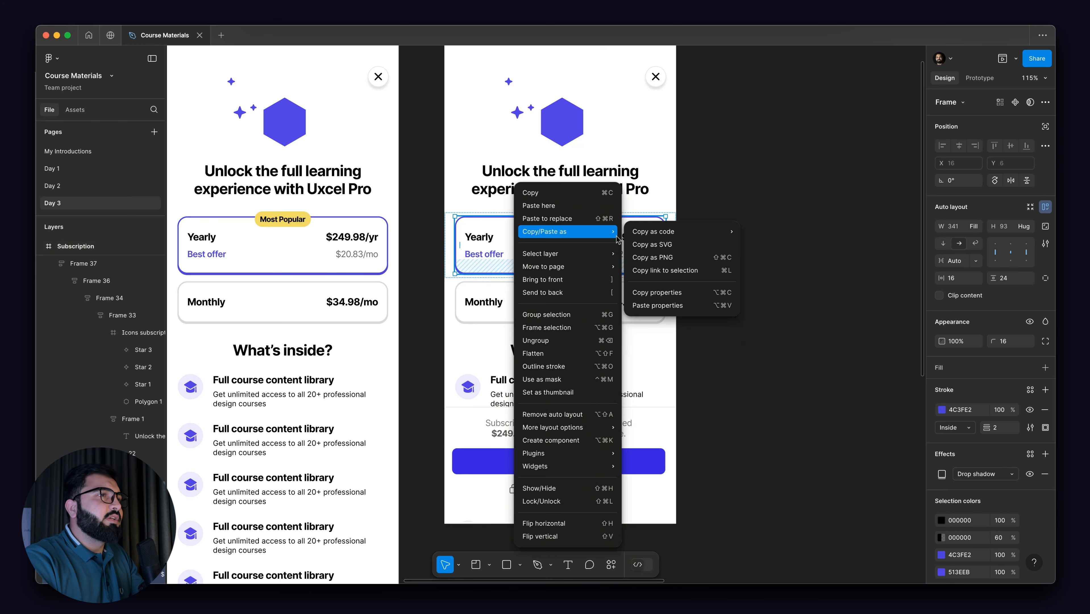
pyautogui.click(671, 293)
# - Paste the copied highlight properties onto the Monthly plan card of the shortened Subscription screen
pyautogui.click(515, 294)
pyautogui.doubleClick(516, 294)
pyautogui.doubleClick(516, 295)
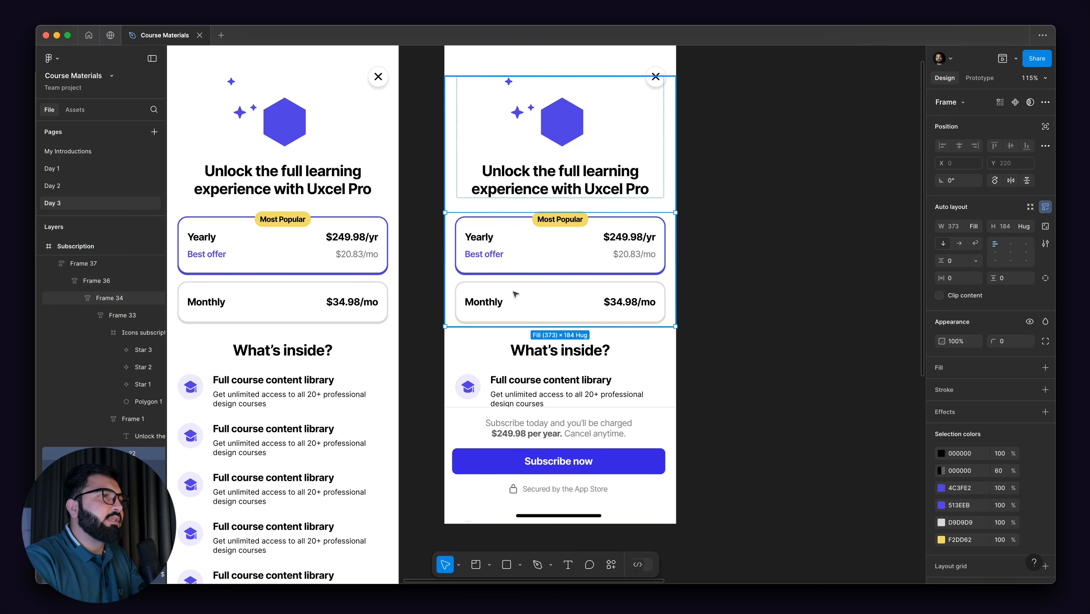
pyautogui.doubleClick(516, 294)
pyautogui.rightClick(516, 294)
pyautogui.moveTo(605, 237)
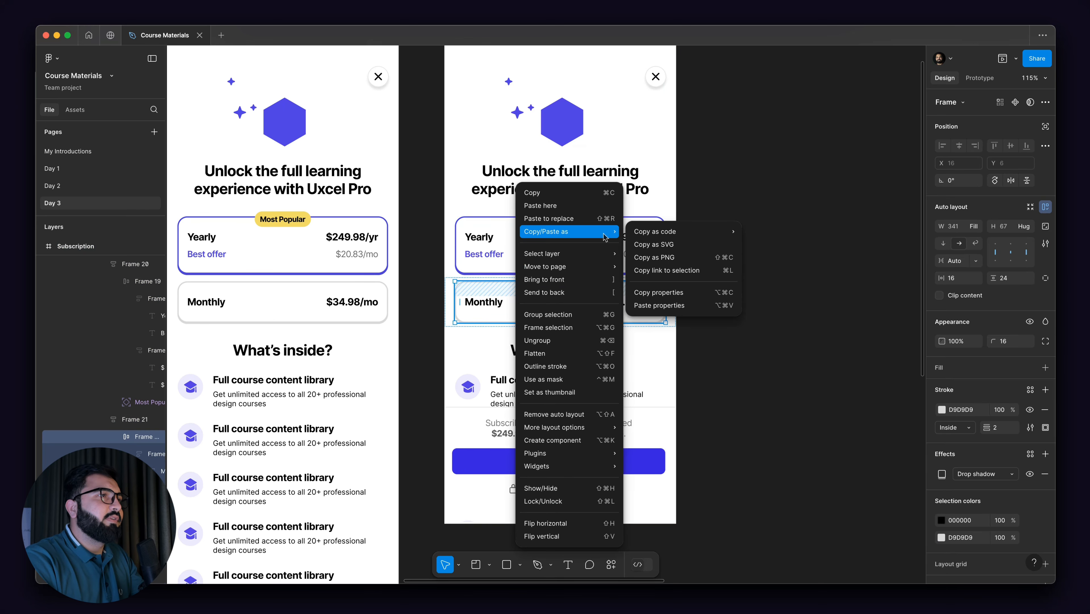
pyautogui.click(561, 208)
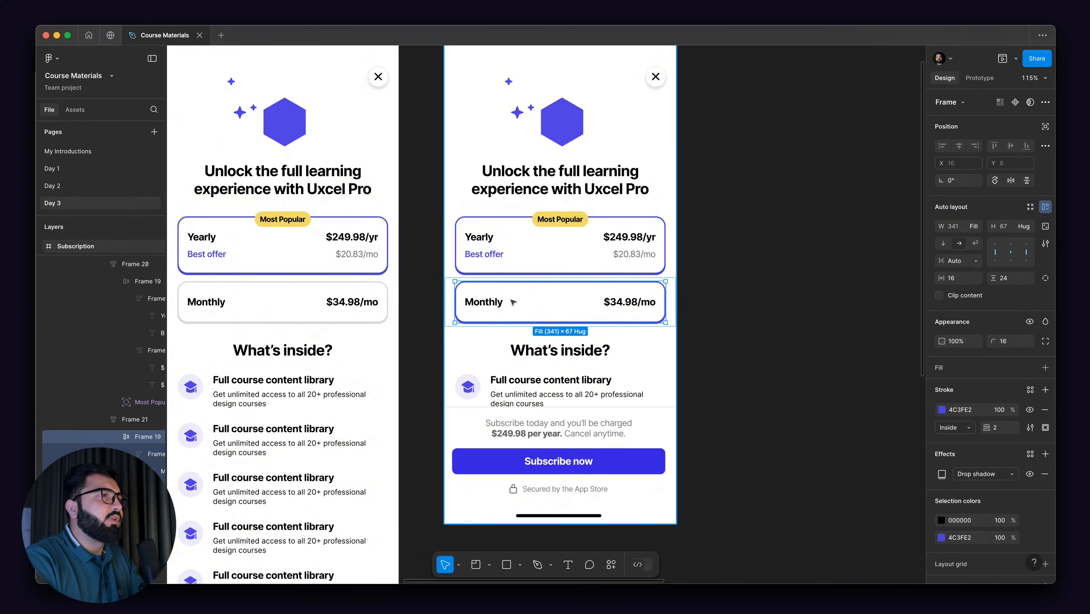
# - Copy the properties of the unselected Monthly plan card on the original full-length Subscription screen
pyautogui.scroll(1, 506, 304)
pyautogui.click(287, 293)
pyautogui.doubleClick(287, 293)
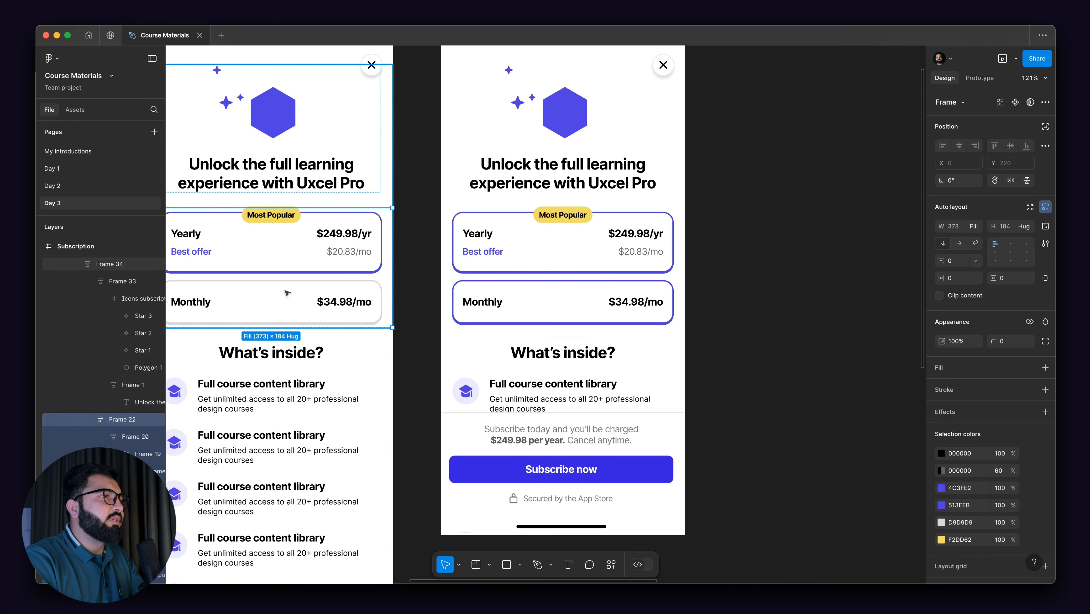
pyautogui.doubleClick(287, 293)
pyautogui.doubleClick(288, 293)
pyautogui.rightClick(287, 293)
pyautogui.moveTo(342, 232)
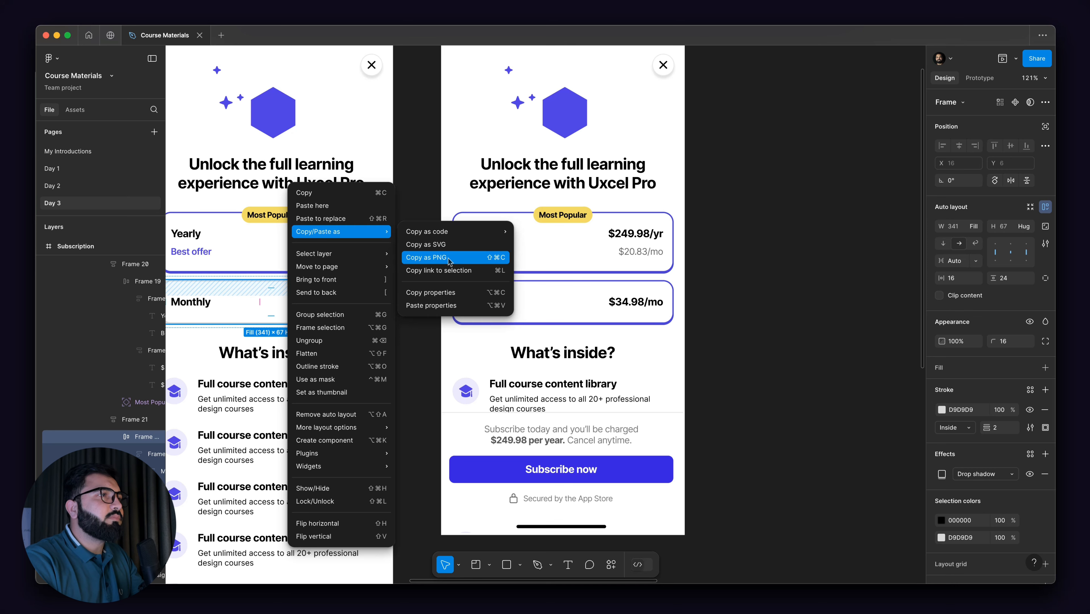
pyautogui.click(440, 294)
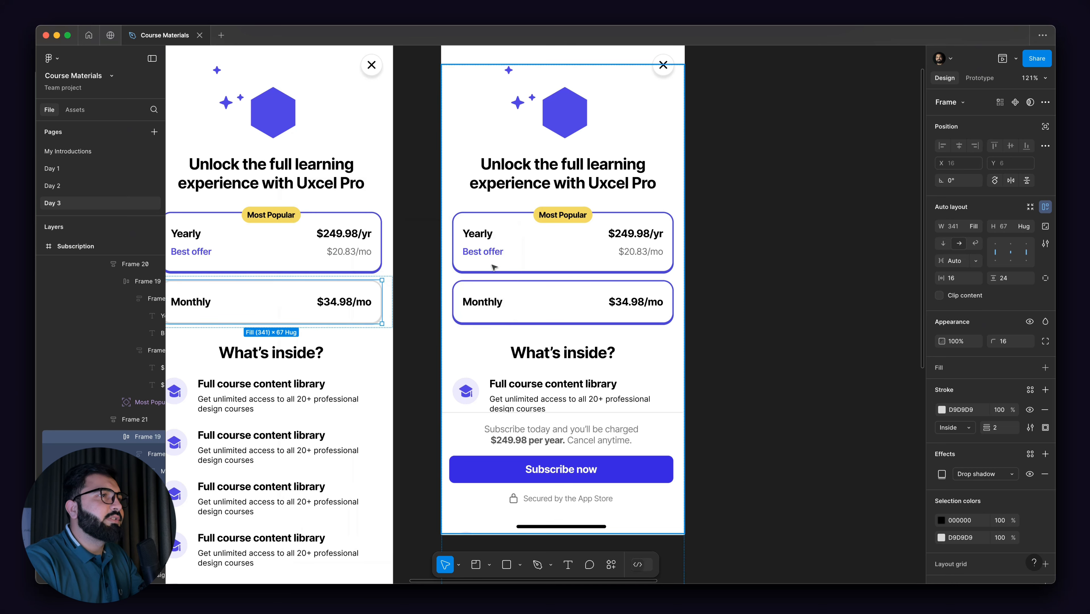
# - Paste the copied grey-outline properties onto the Yearly plan card of the shortened Subscription screen
pyautogui.click(542, 258)
pyautogui.doubleClick(542, 258)
pyautogui.doubleClick(541, 259)
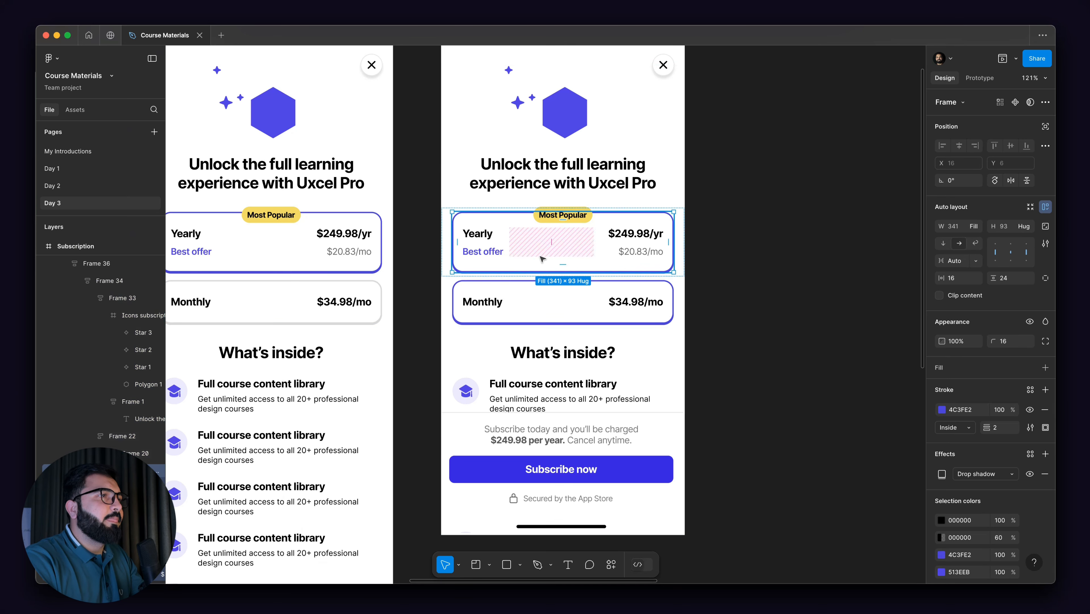
pyautogui.rightClick(518, 265)
pyautogui.click(556, 206)
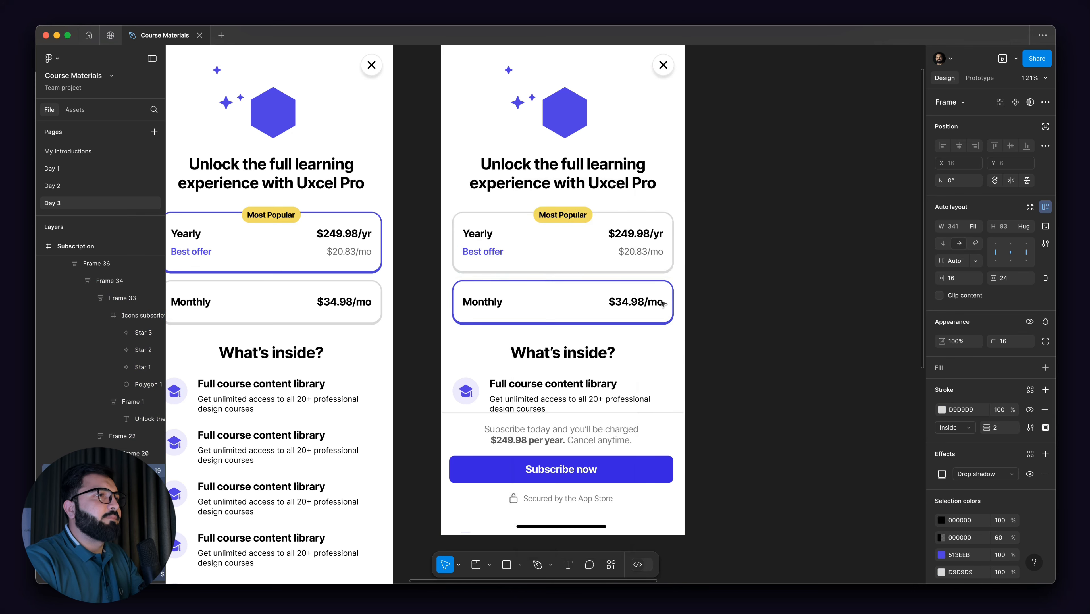
pyautogui.click(773, 320)
# - Change the bold price in the Bottom CTA's charge text to "$34.98 per month."
pyautogui.hscroll(6, 653, 318)
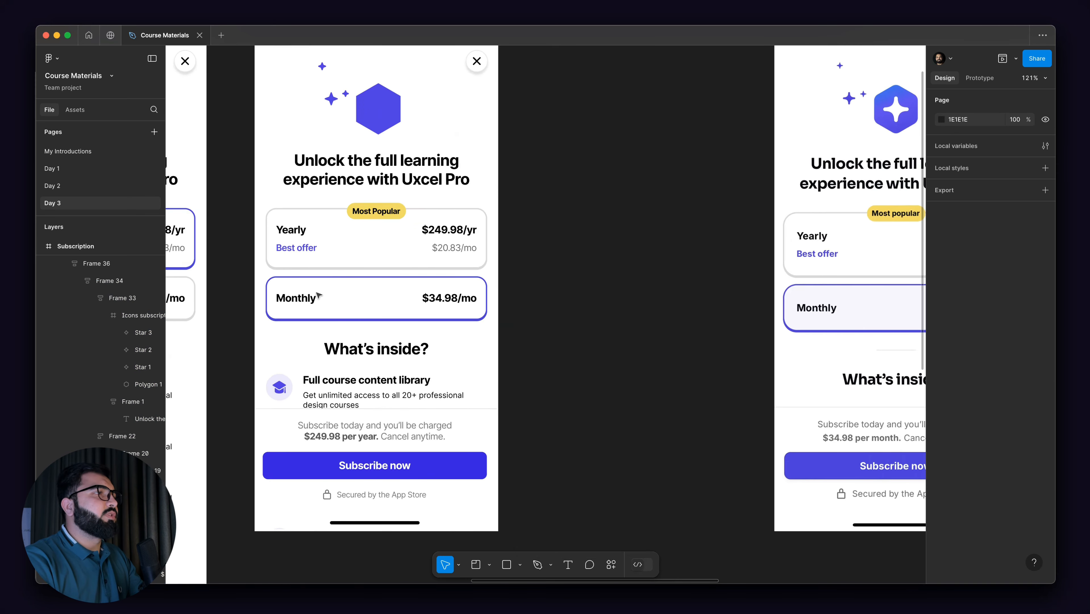
pyautogui.scroll(-5, 331, 305)
pyautogui.scroll(8, 343, 362)
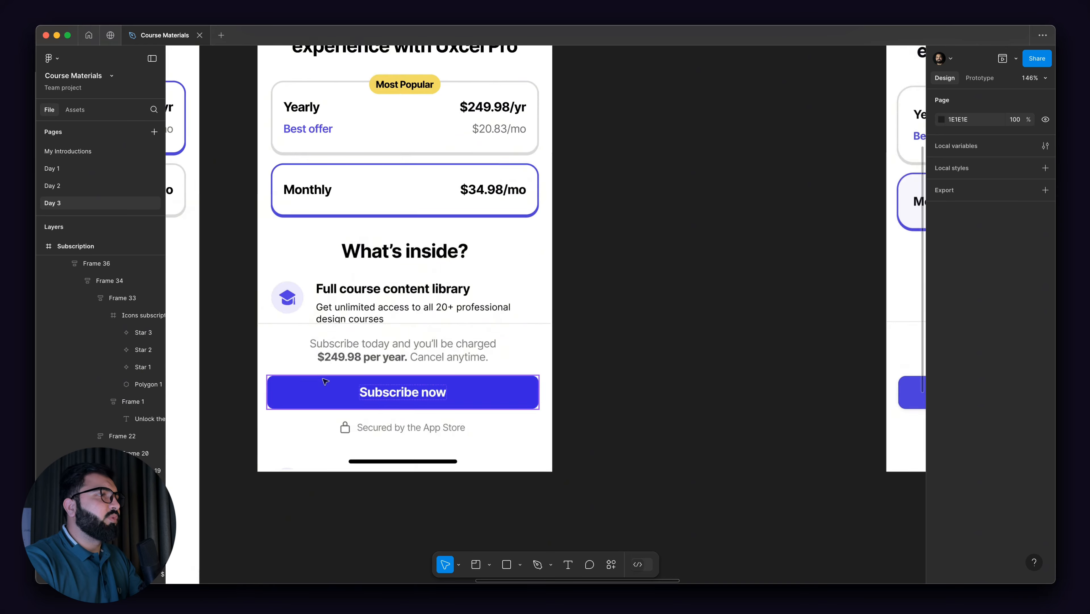
pyautogui.scroll(2, 342, 362)
pyautogui.keyDown('super'); pyautogui.doubleClick(400, 354); pyautogui.keyUp('super')
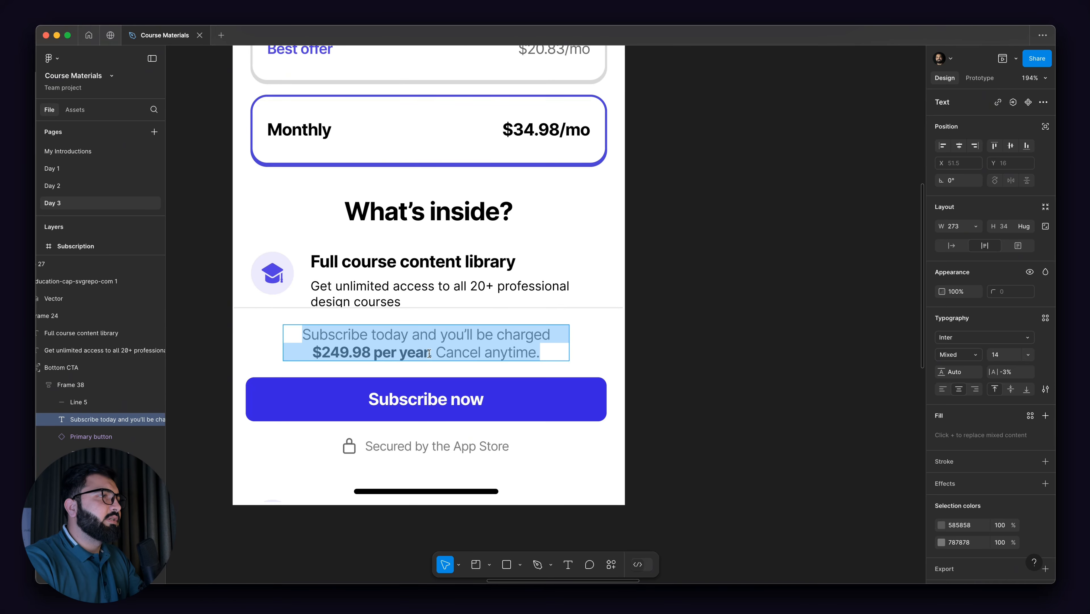
pyautogui.moveTo(429, 352); pyautogui.dragTo(328, 352)
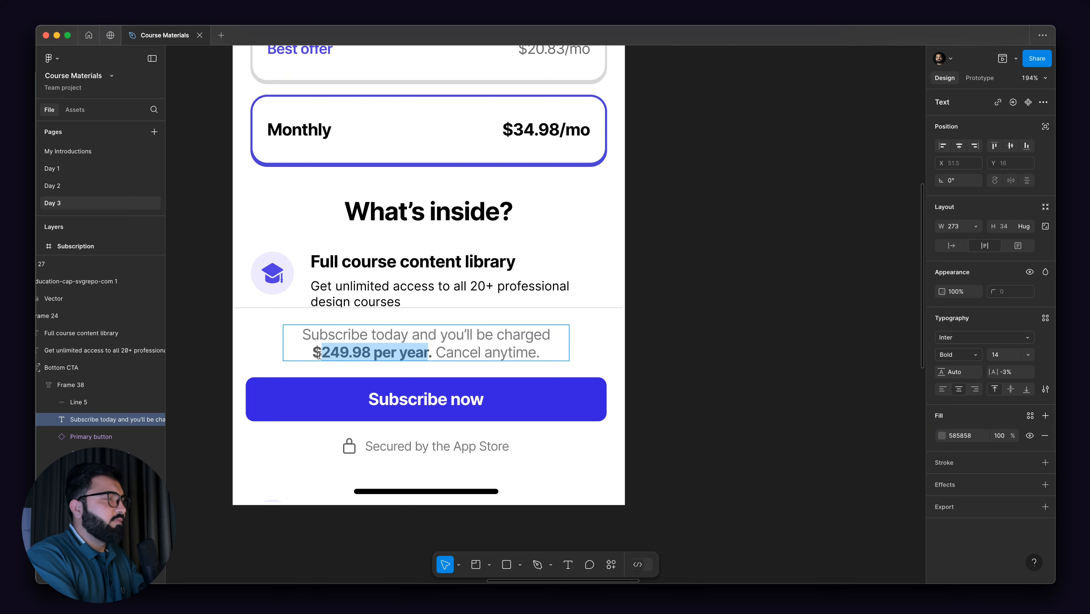
pyautogui.write('34')
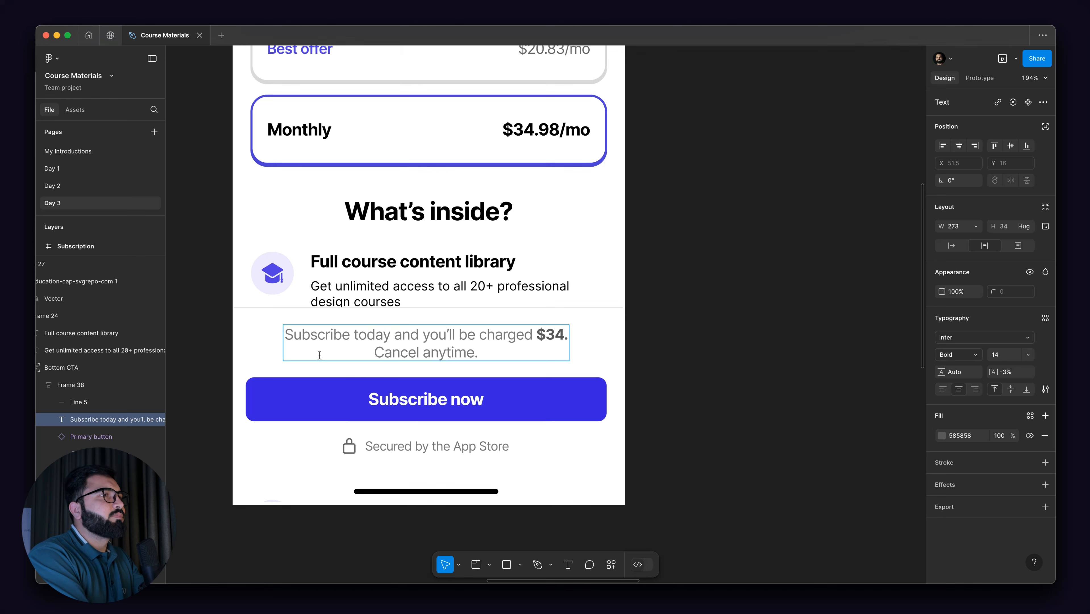
pyautogui.write('.9')
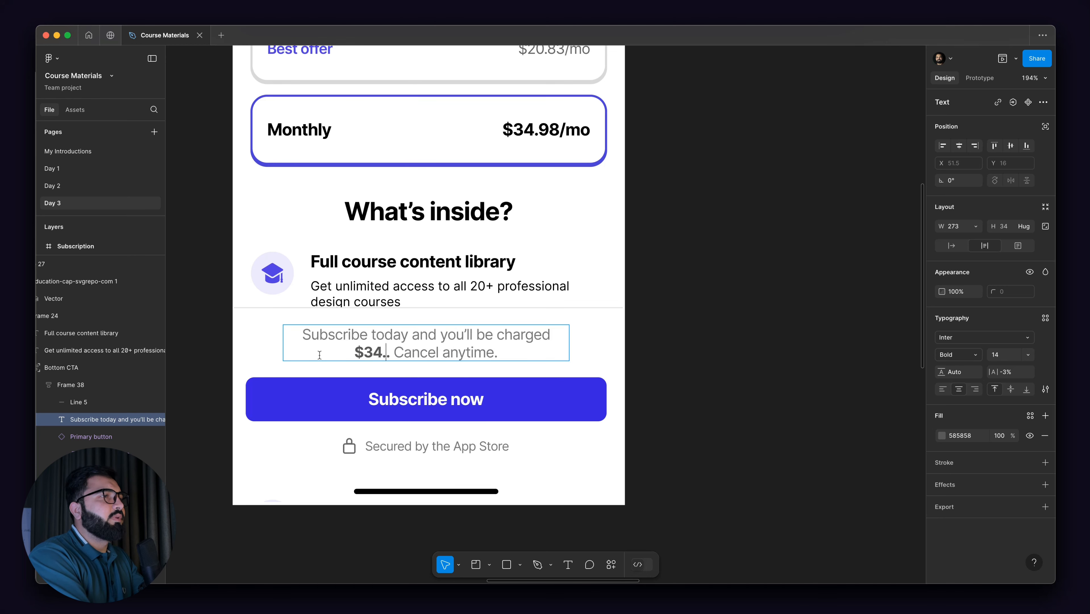
pyautogui.write('8')
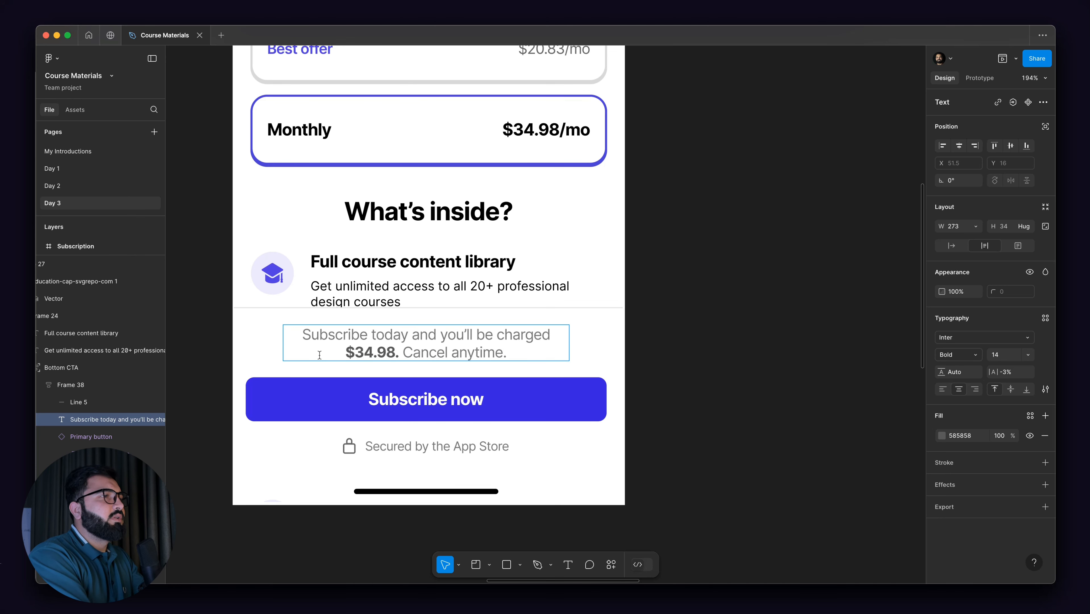
pyautogui.write('/mo')
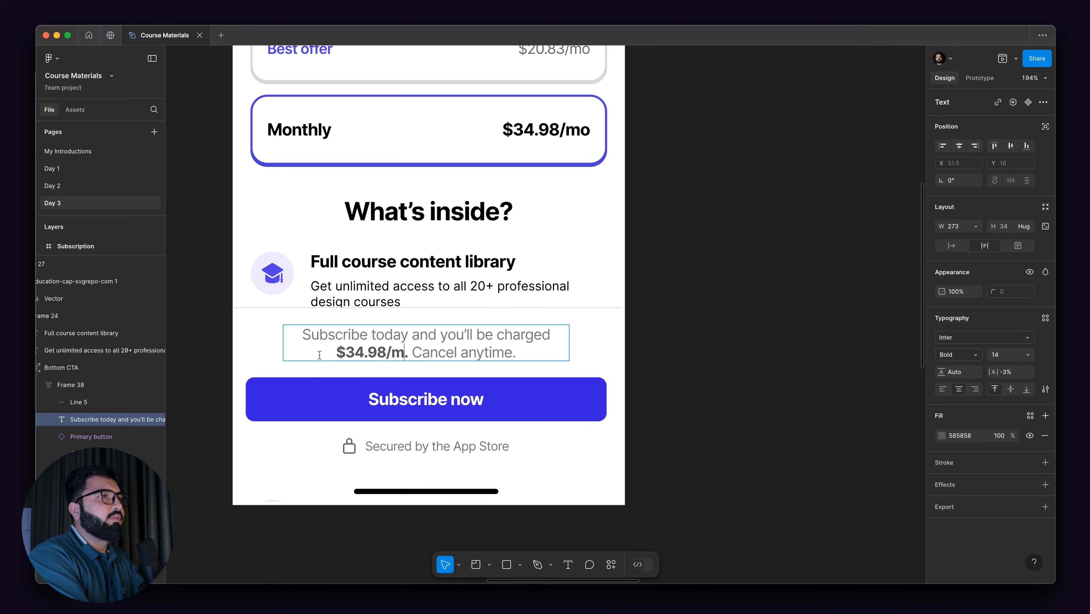
pyautogui.scroll(-5, 275, 301)
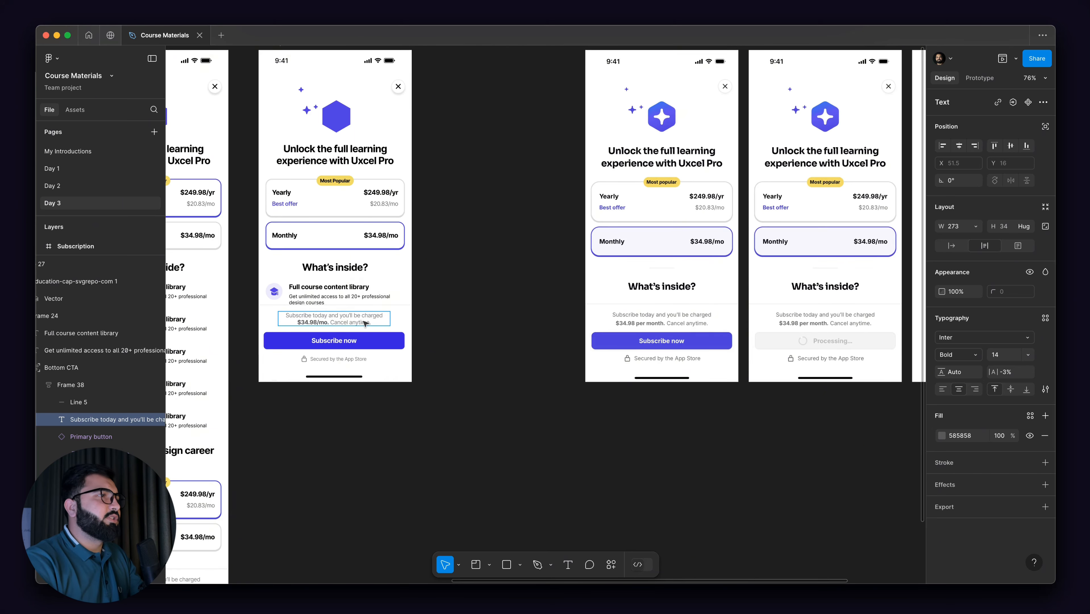
pyautogui.scroll(3, 315, 323)
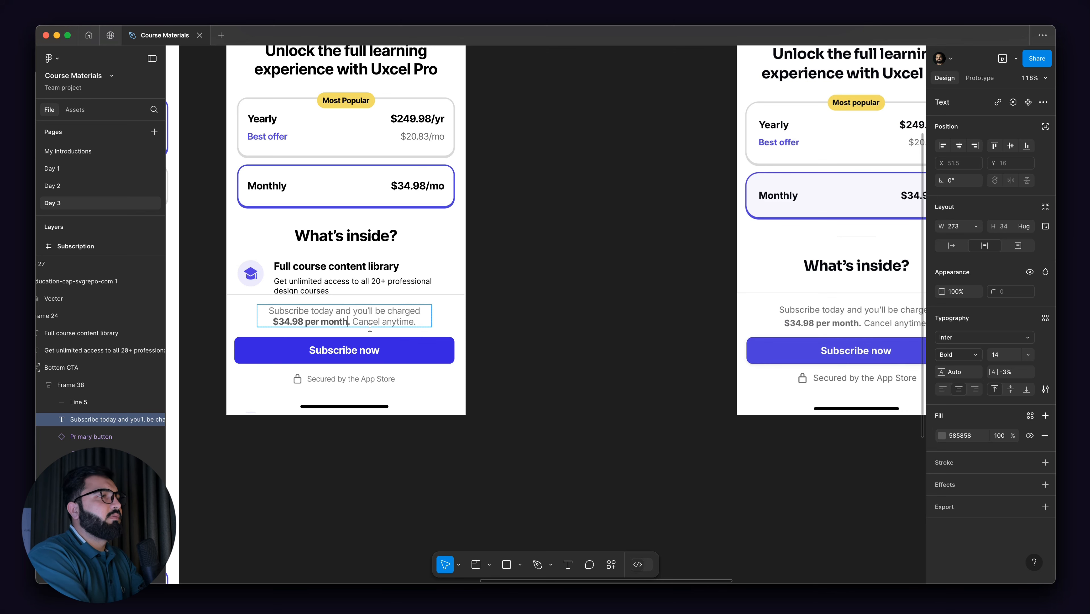
pyautogui.press('Escape')
pyautogui.press('Escape')
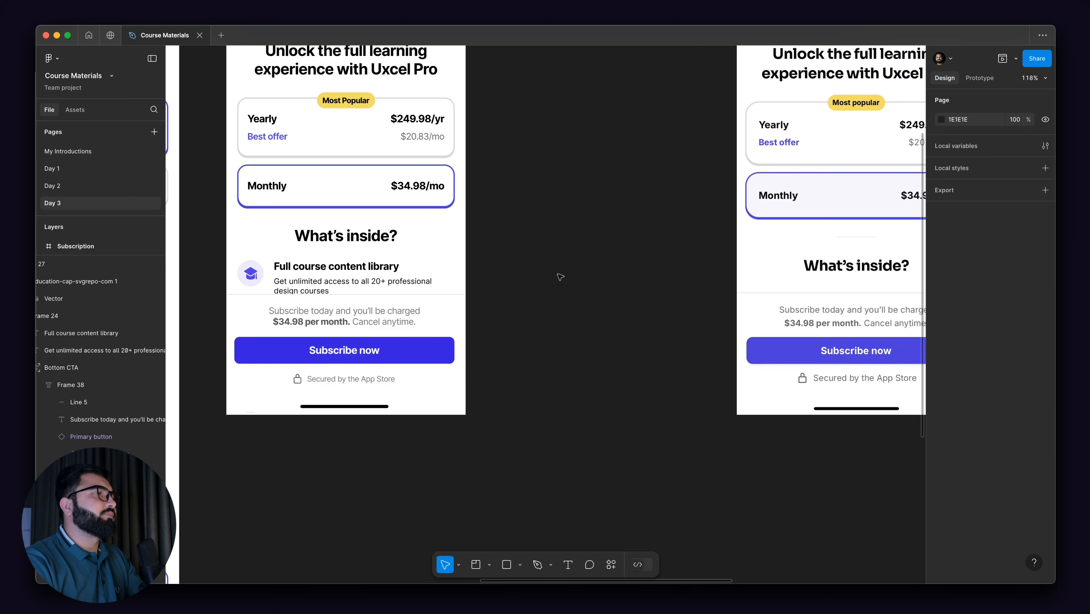
# - Delete the reference screenshot of the monthly state with the active Subscribe now button
pyautogui.scroll(-5, 557, 276)
pyautogui.hscroll(6, 513, 370)
pyautogui.scroll(2, 513, 370)
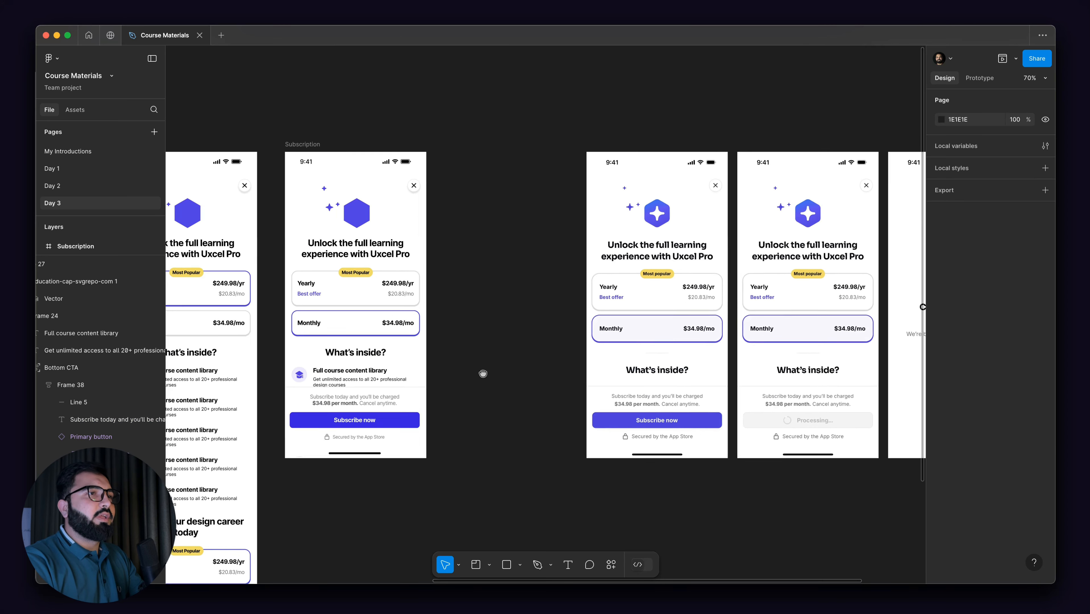
pyautogui.hscroll(1, 496, 292)
pyautogui.scroll(1, 496, 292)
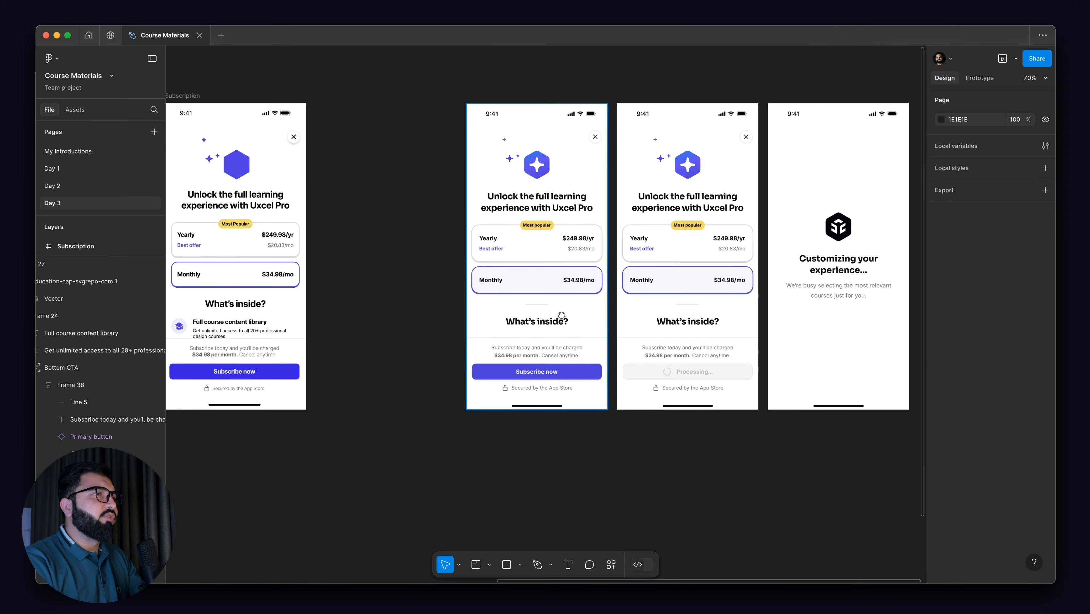
pyautogui.hscroll(-3, 561, 315)
pyautogui.scroll(2, 561, 315)
pyautogui.click(638, 172)
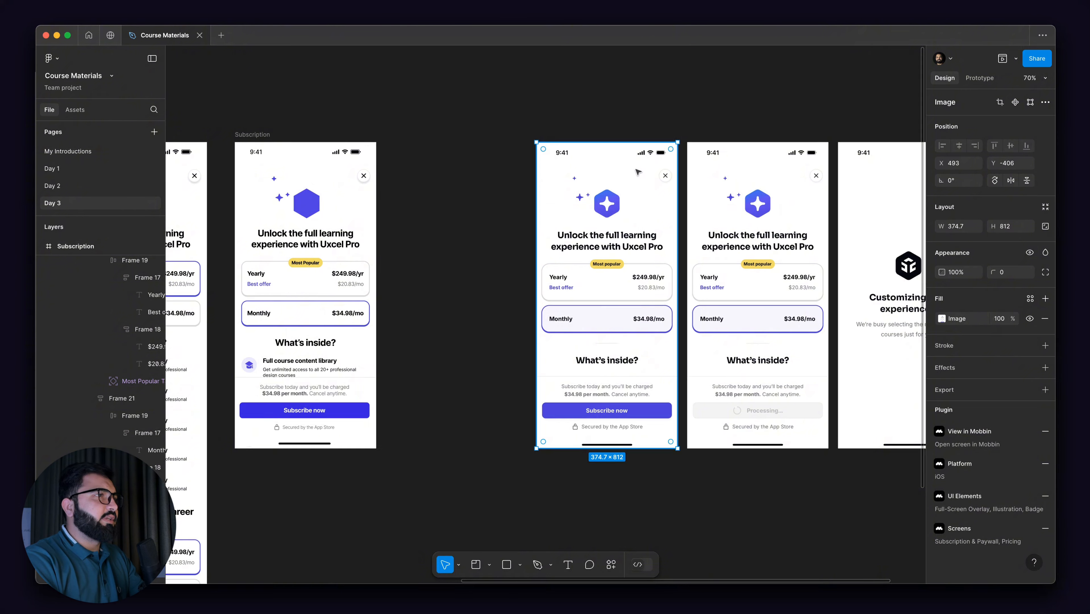
pyautogui.press('Delete')
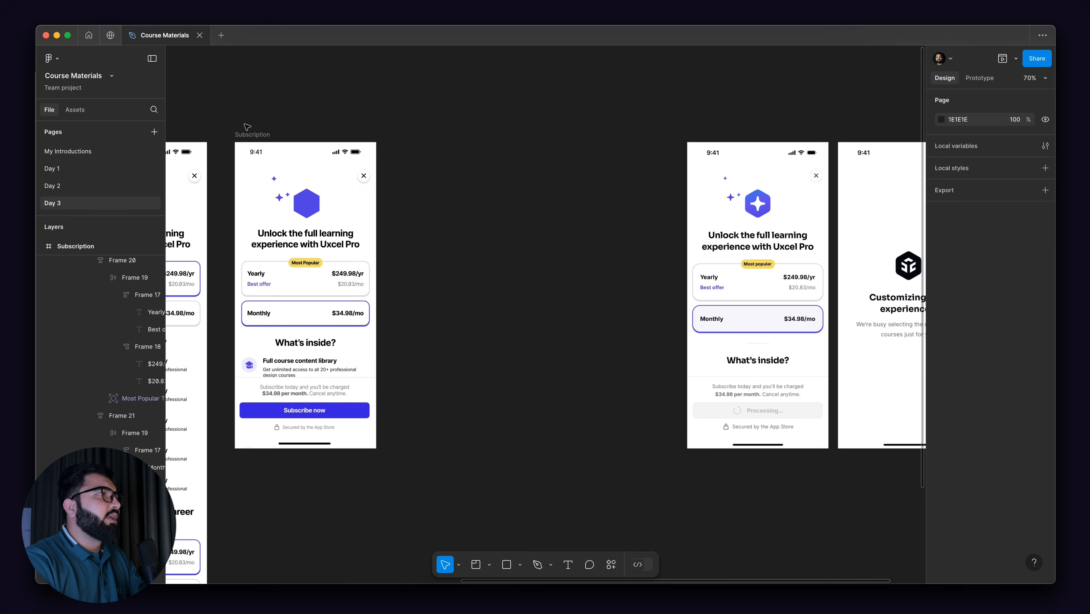
# - Duplicate the monthly Subscription screen and place the copy beside it at X 183, Y -406
pyautogui.moveTo(254, 132); pyautogui.dragTo(490, 135)
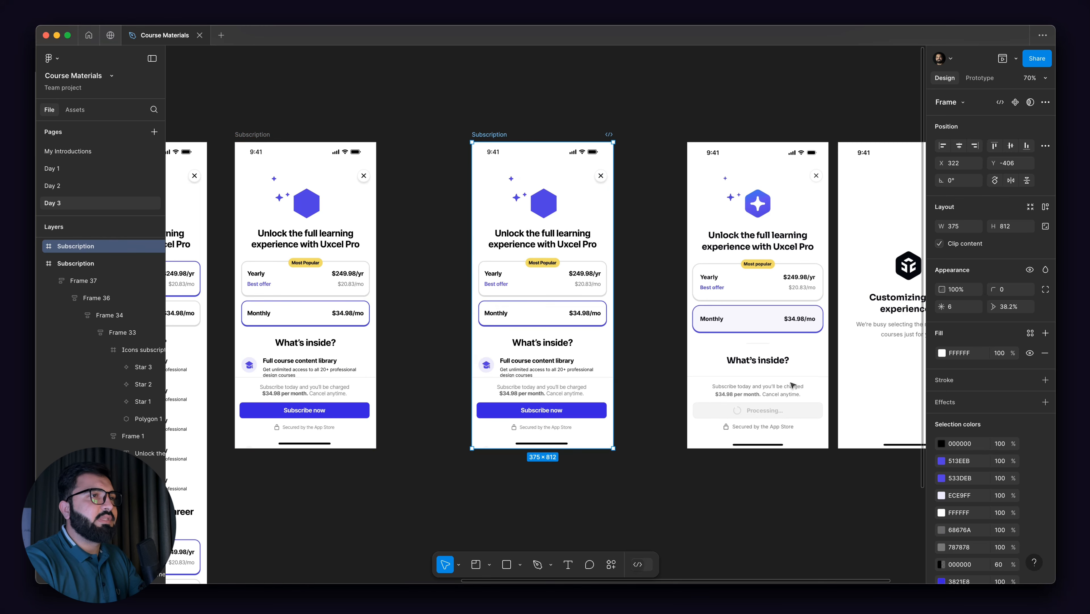
pyautogui.scroll(5, 782, 400)
pyautogui.scroll(-3, 769, 430)
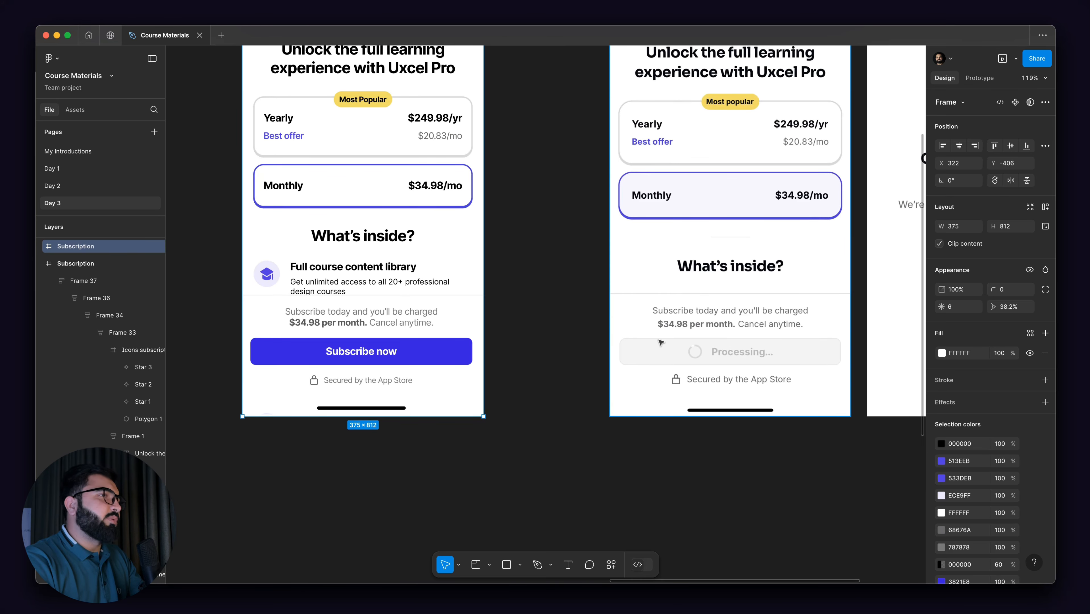
pyautogui.scroll(-5, 683, 349)
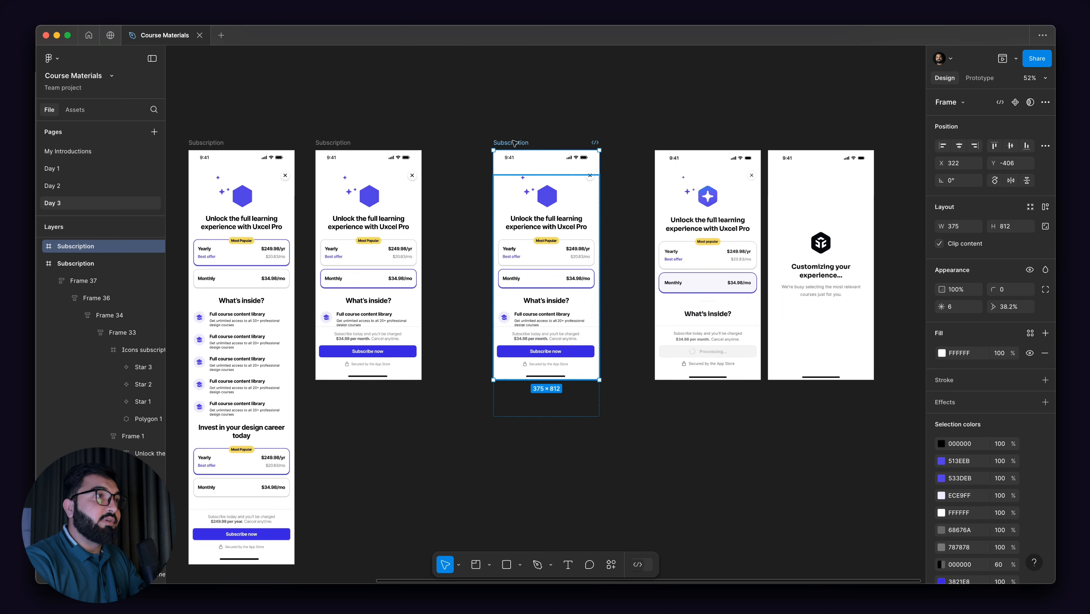
pyautogui.moveTo(515, 143); pyautogui.dragTo(475, 143)
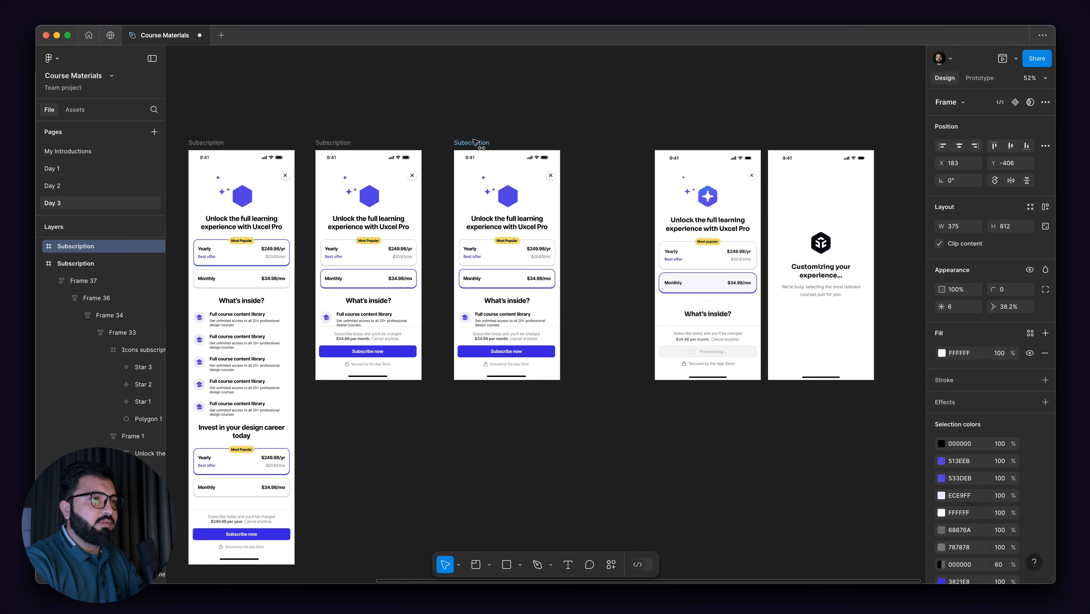
# - Examine the grey Processing button and its loading ring on the reference screenshot
pyautogui.scroll(5, 714, 357)
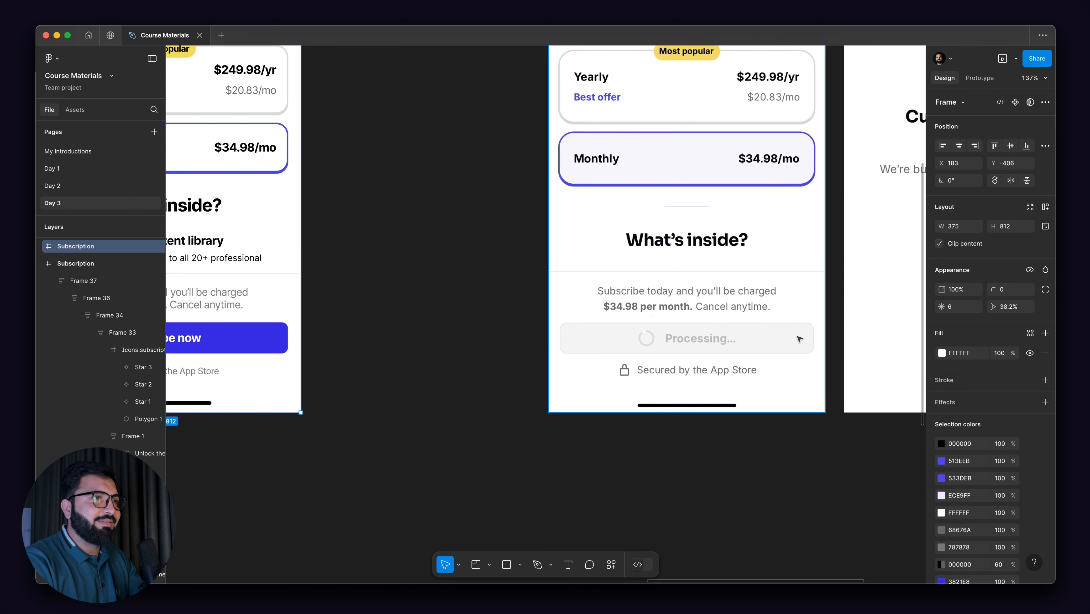
pyautogui.scroll(10, 660, 312)
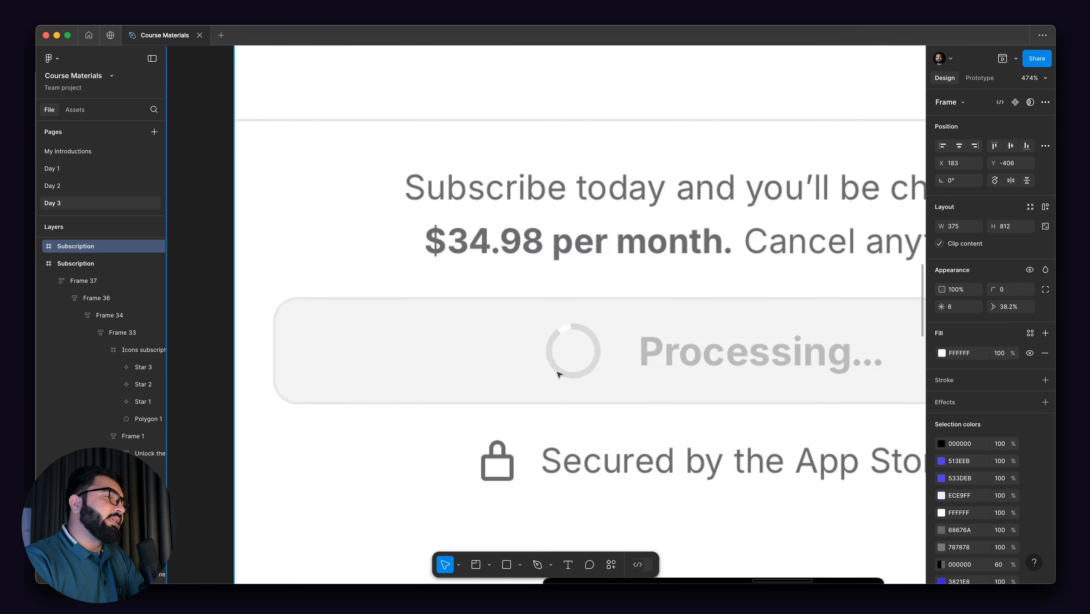
pyautogui.scroll(-6, 597, 290)
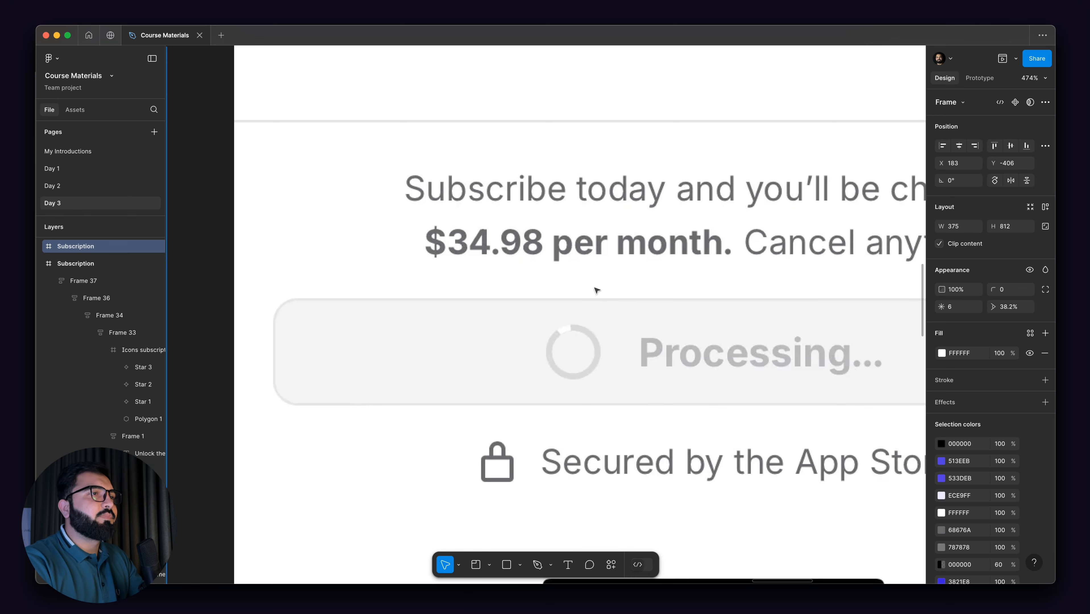